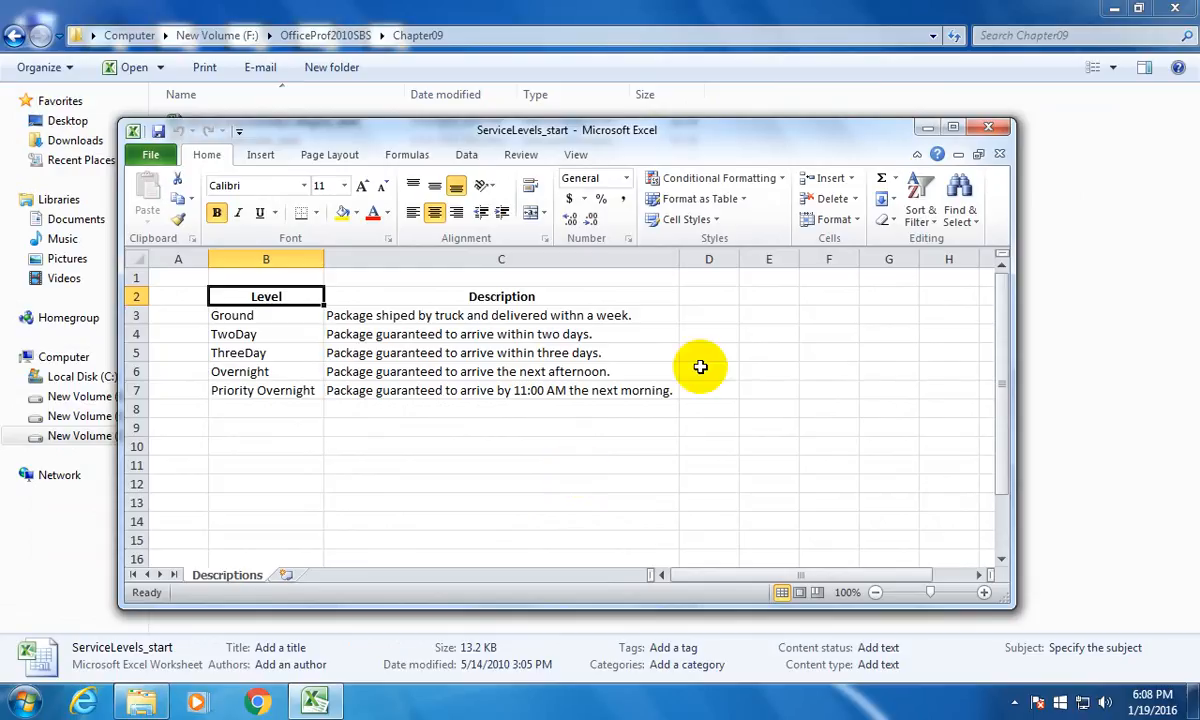
# Step: Maximize the ServiceLevels_start workbook window
pyautogui.click(953, 127)
pyautogui.click(359, 383)
pyautogui.click(130, 358)
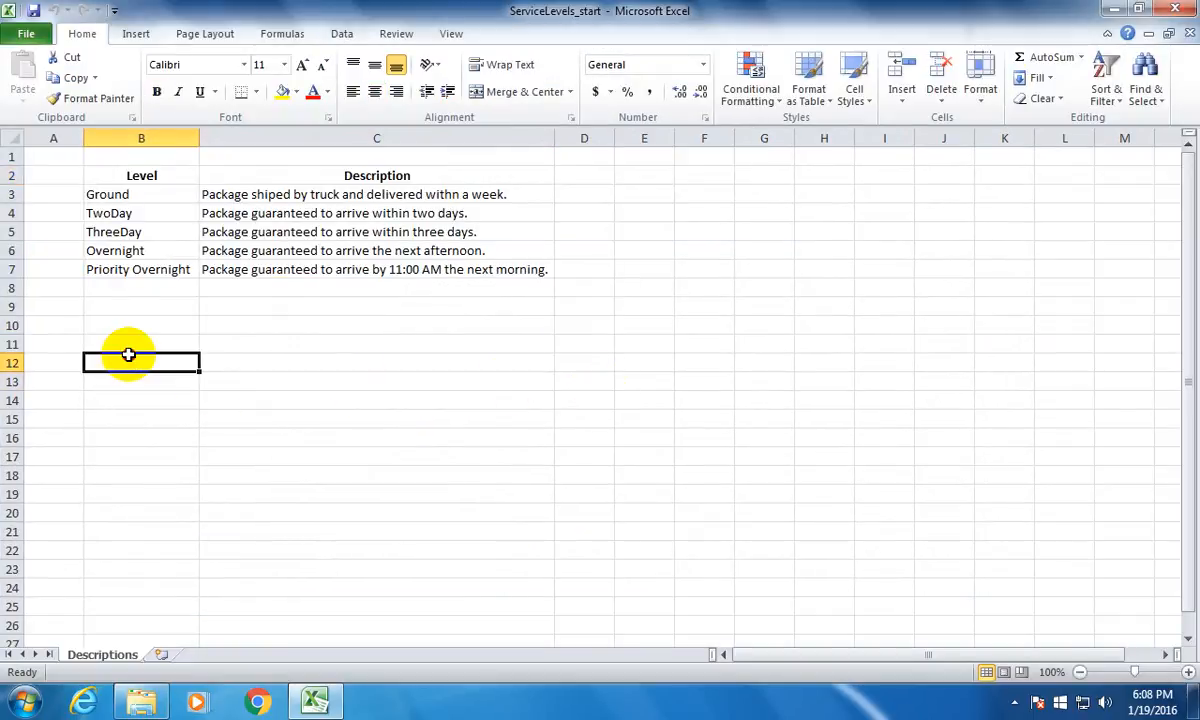
pyautogui.click(246, 324)
pyautogui.click(153, 433)
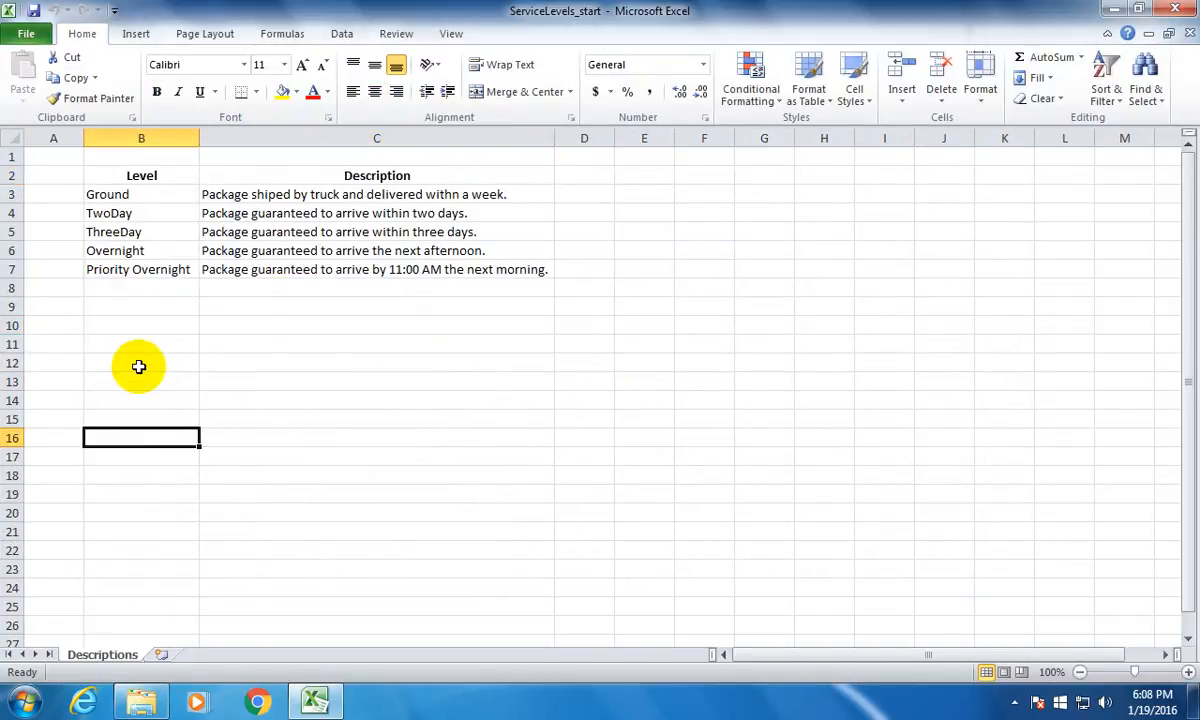
# Step: Start a spelling check from cell B8 and continue it at the beginning of the sheet
pyautogui.click(150, 289)
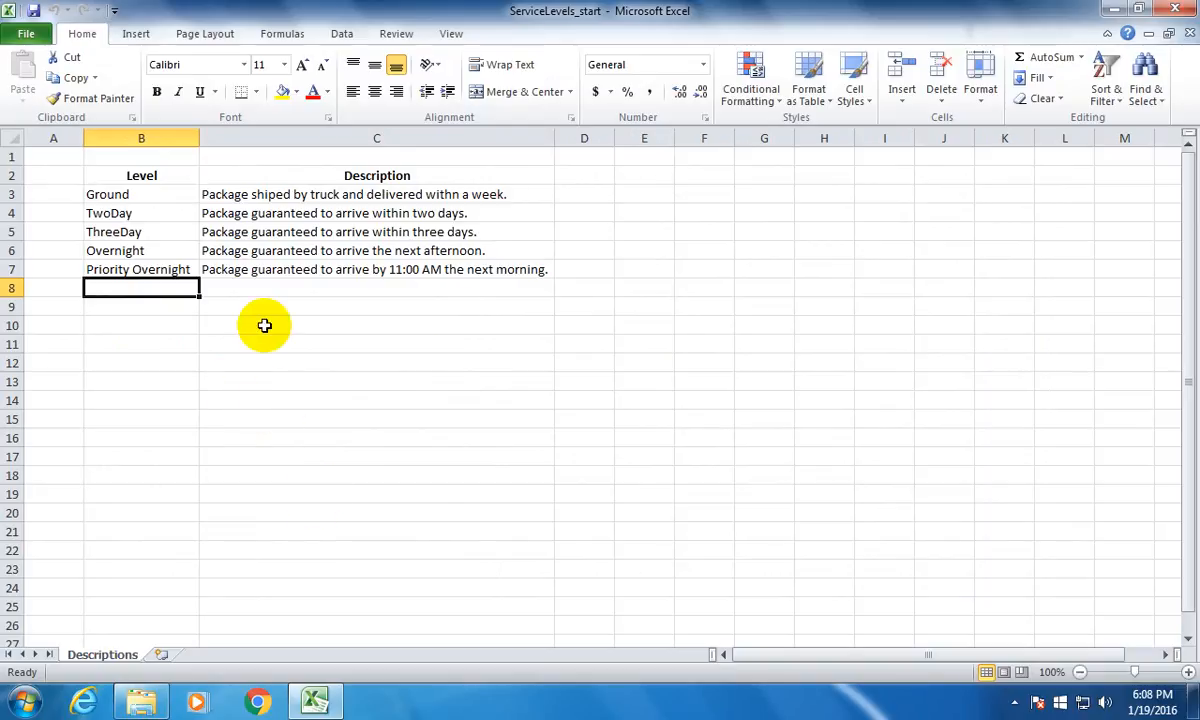
pyautogui.click(398, 40)
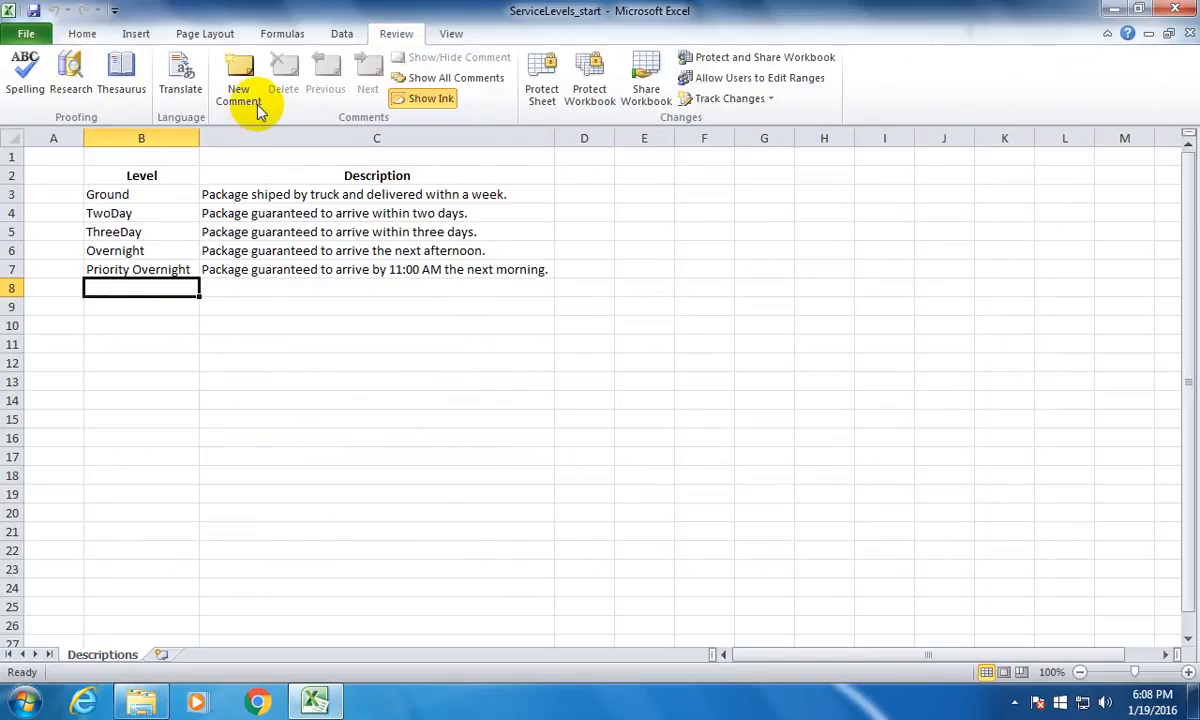
pyautogui.click(18, 84)
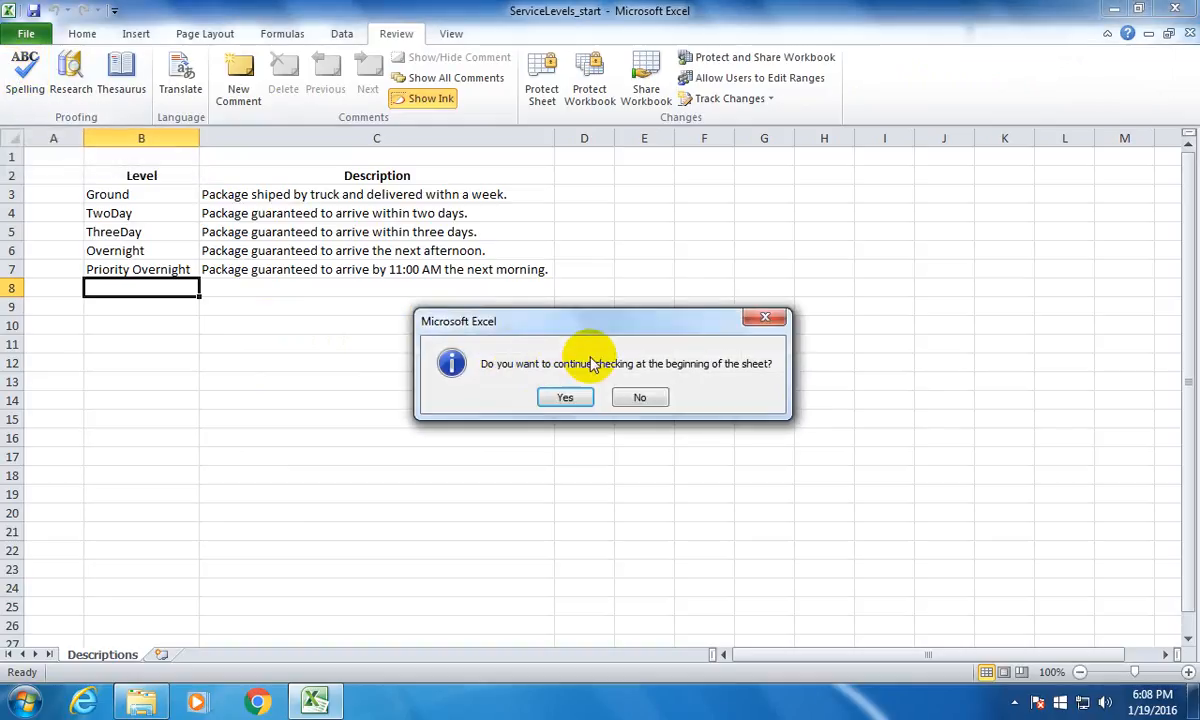
pyautogui.click(563, 397)
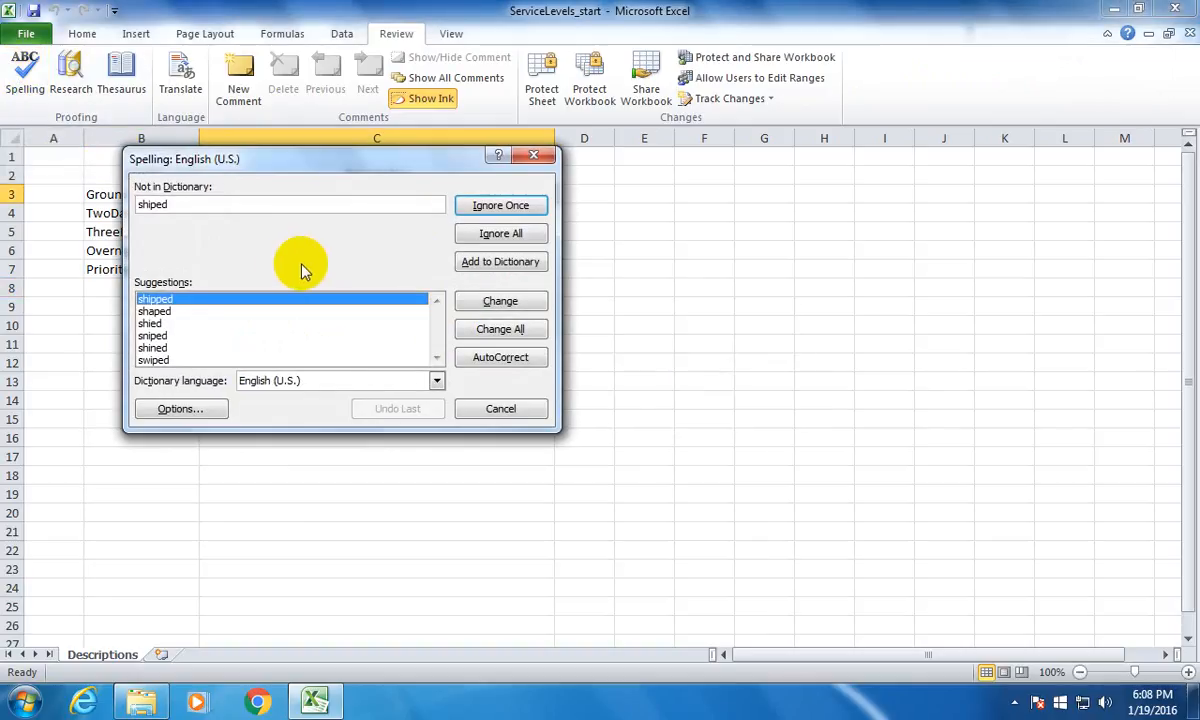
# Step: Move the Spelling dialog clear of the table and correct "shiped" in C3 to "shipped"
pyautogui.moveTo(258, 158); pyautogui.dragTo(362, 177)
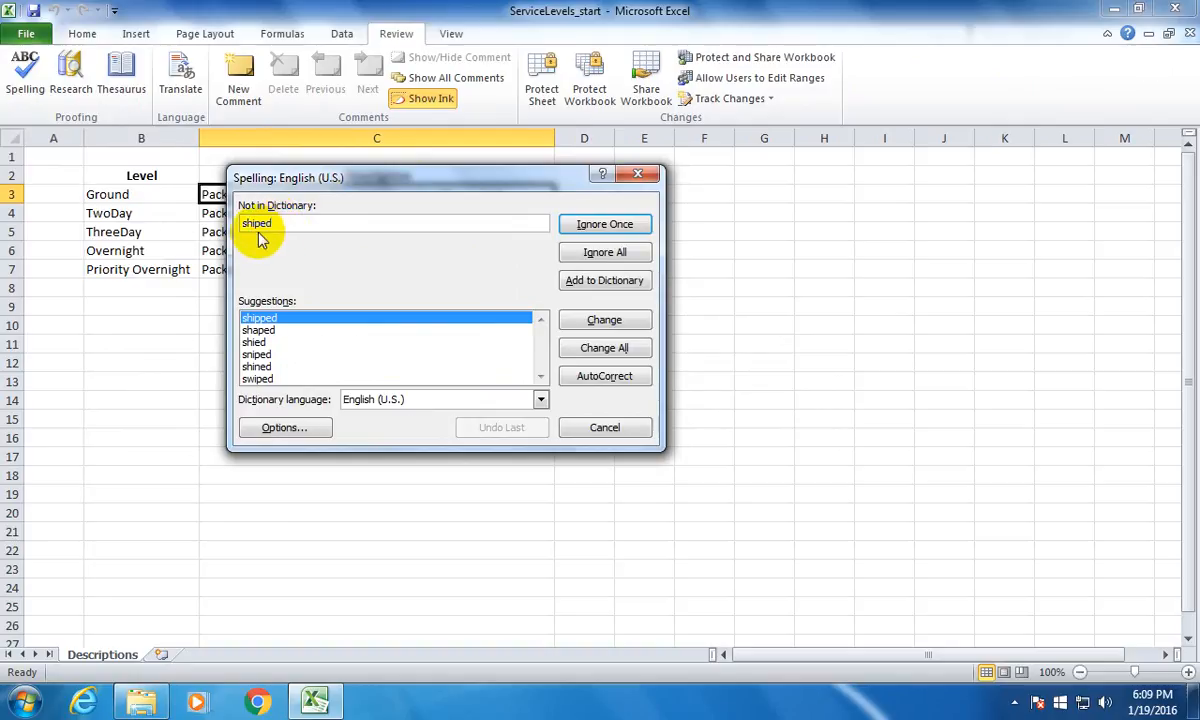
pyautogui.moveTo(289, 179); pyautogui.dragTo(370, 228)
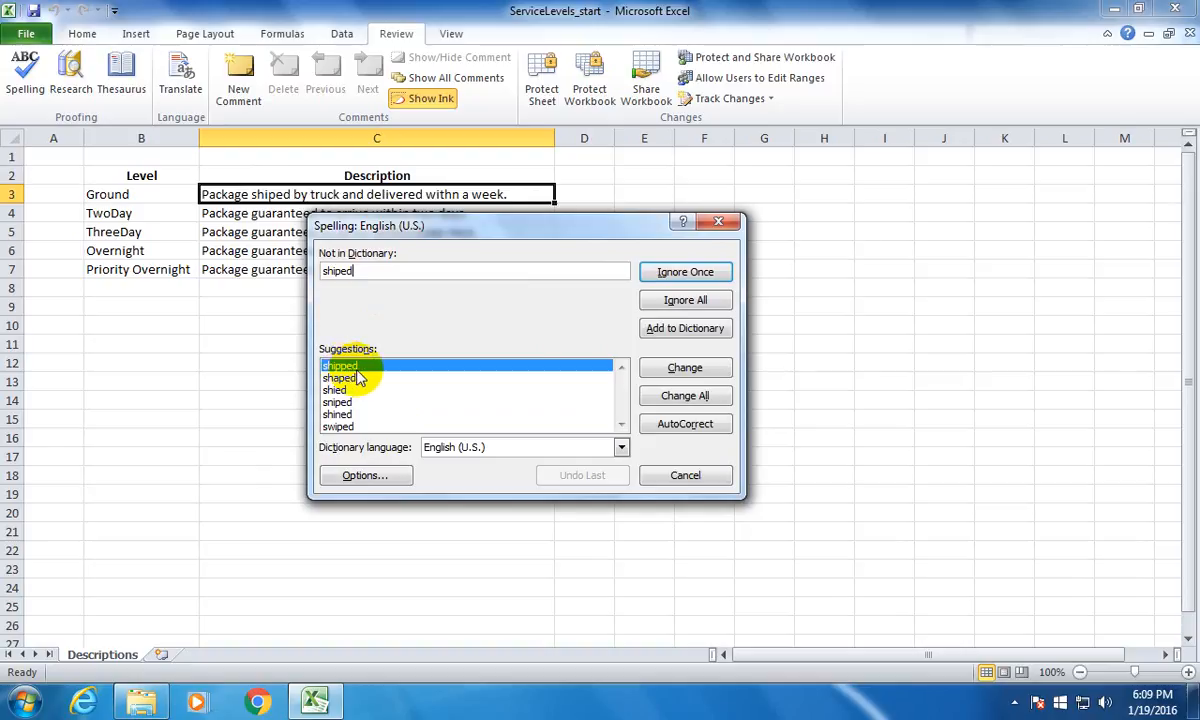
pyautogui.moveTo(476, 228); pyautogui.dragTo(389, 303)
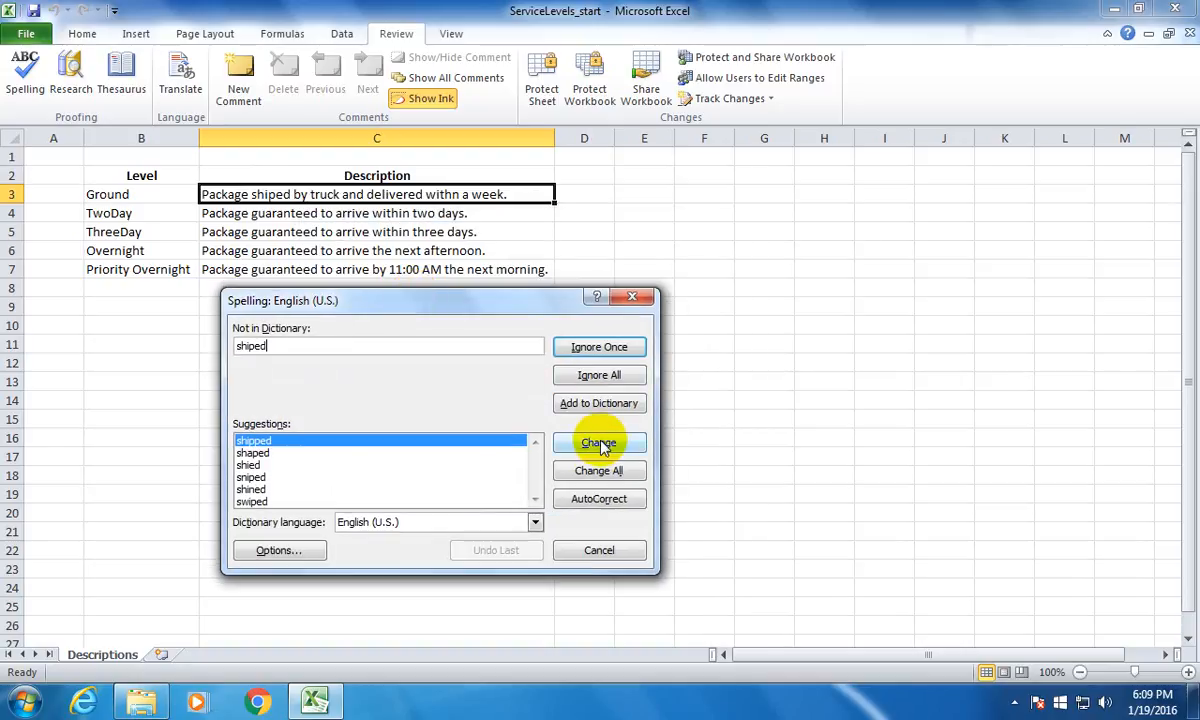
pyautogui.click(600, 444)
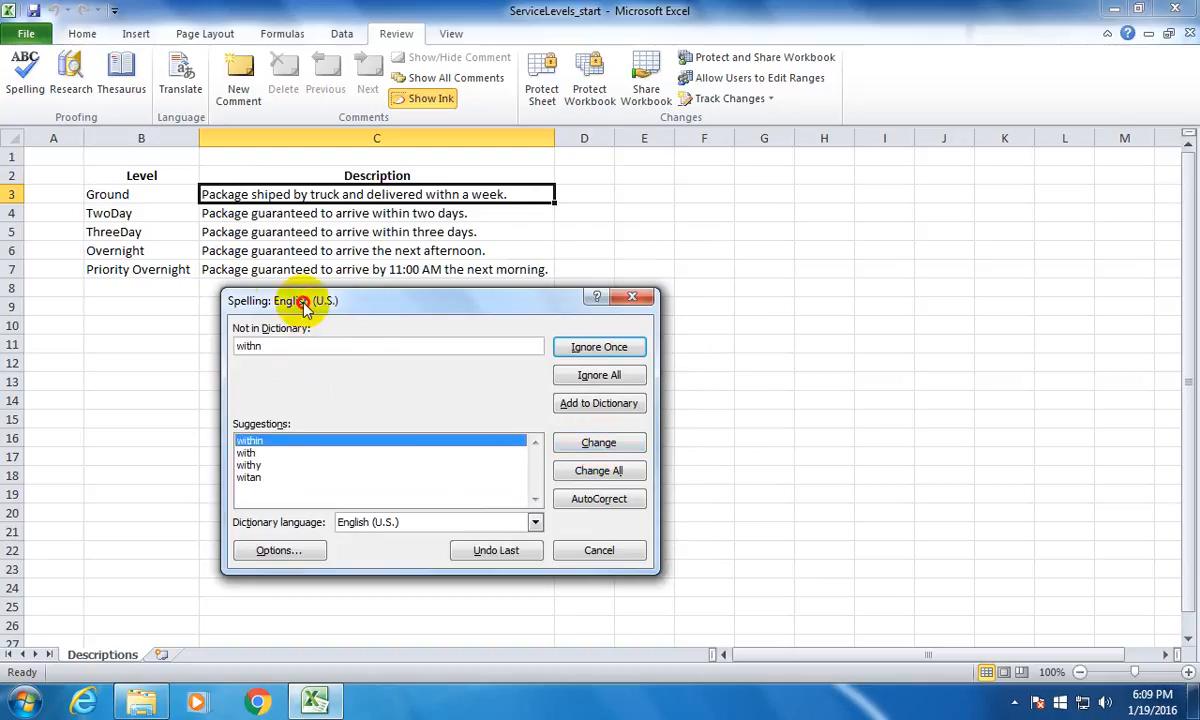
# Step: Correct "withn" in the Ground description to "within" using the spelling suggestion
pyautogui.moveTo(303, 305); pyautogui.dragTo(310, 317)
pyautogui.click(305, 358)
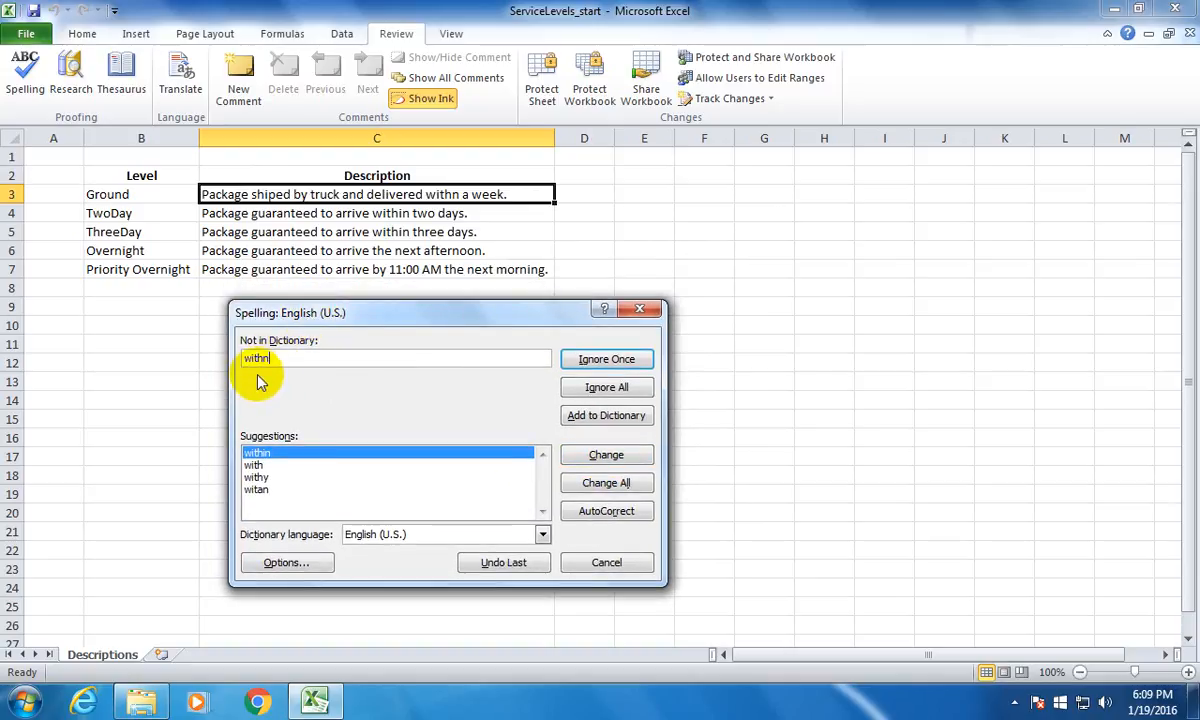
pyautogui.moveTo(270, 358); pyautogui.dragTo(231, 357)
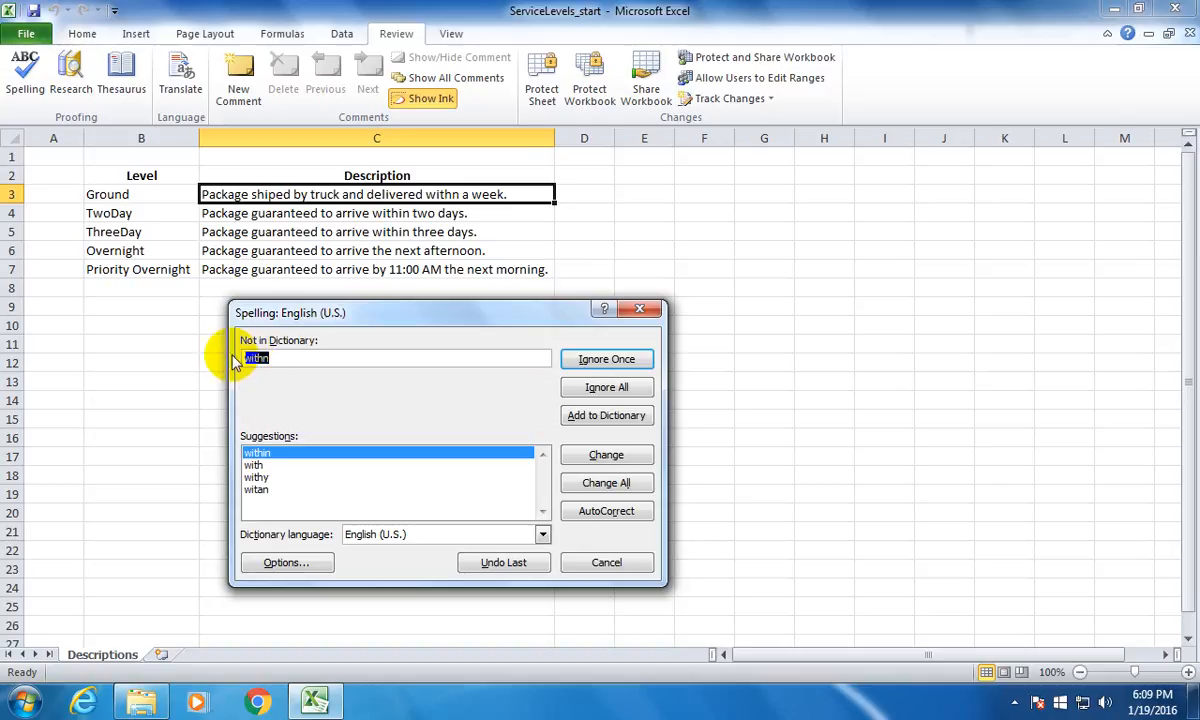
pyautogui.click(277, 360)
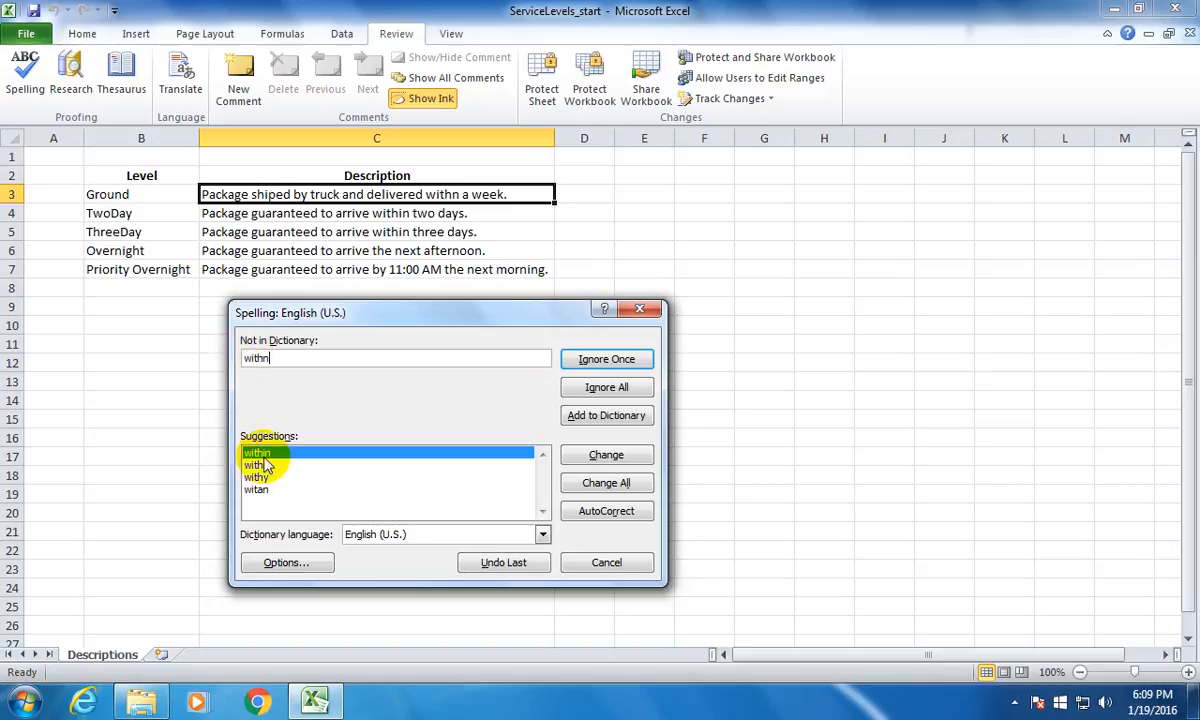
pyautogui.click(608, 455)
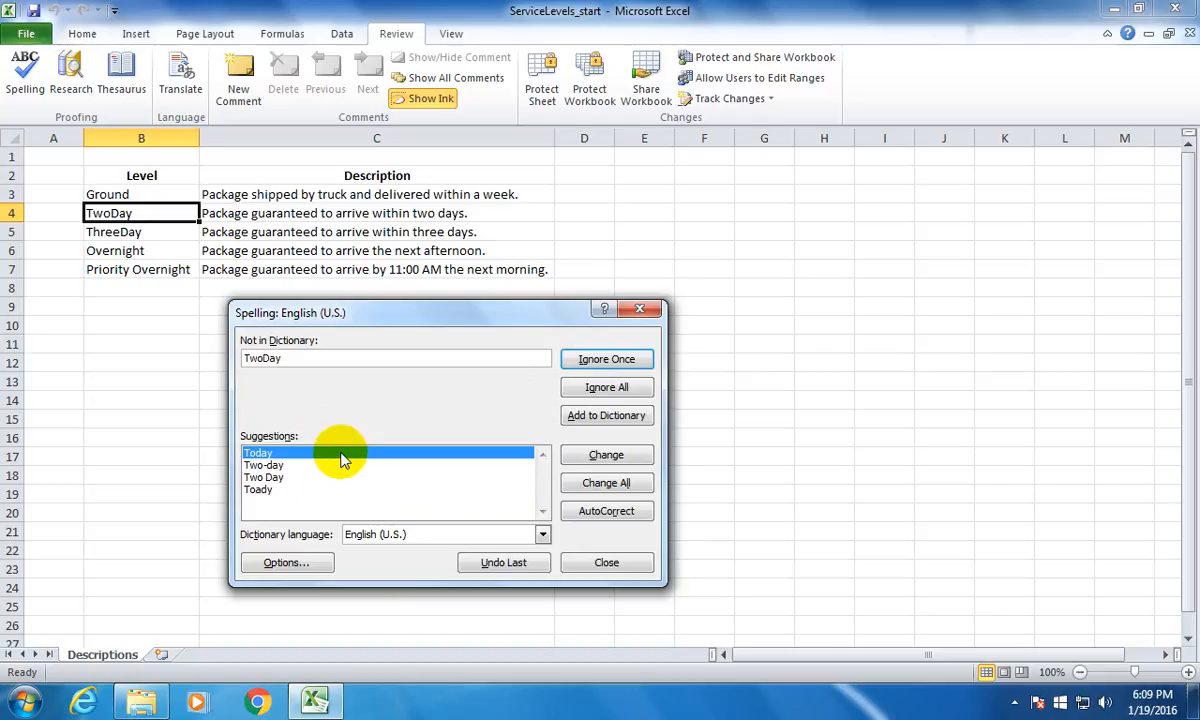
# Step: Change "TwoDay" in B4 to "Today" and "ThreeDay" in B5 to "Three-day", and finish the spelling check
pyautogui.click(266, 455)
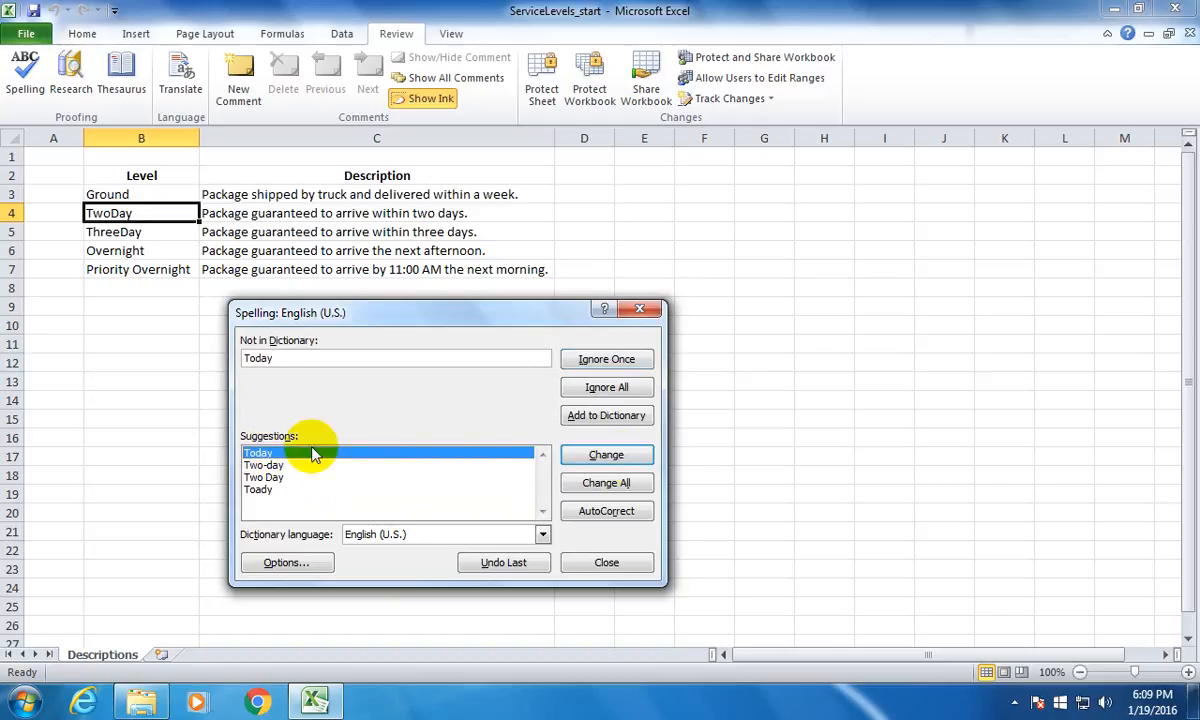
pyautogui.click(610, 455)
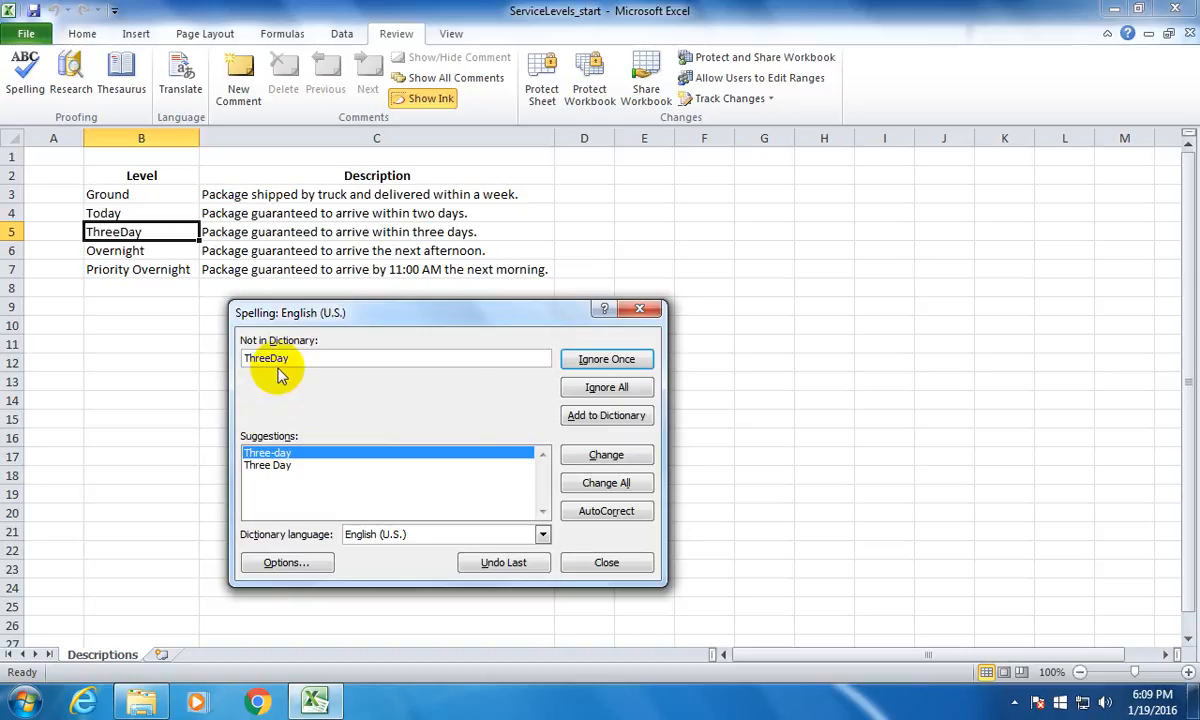
pyautogui.click(270, 455)
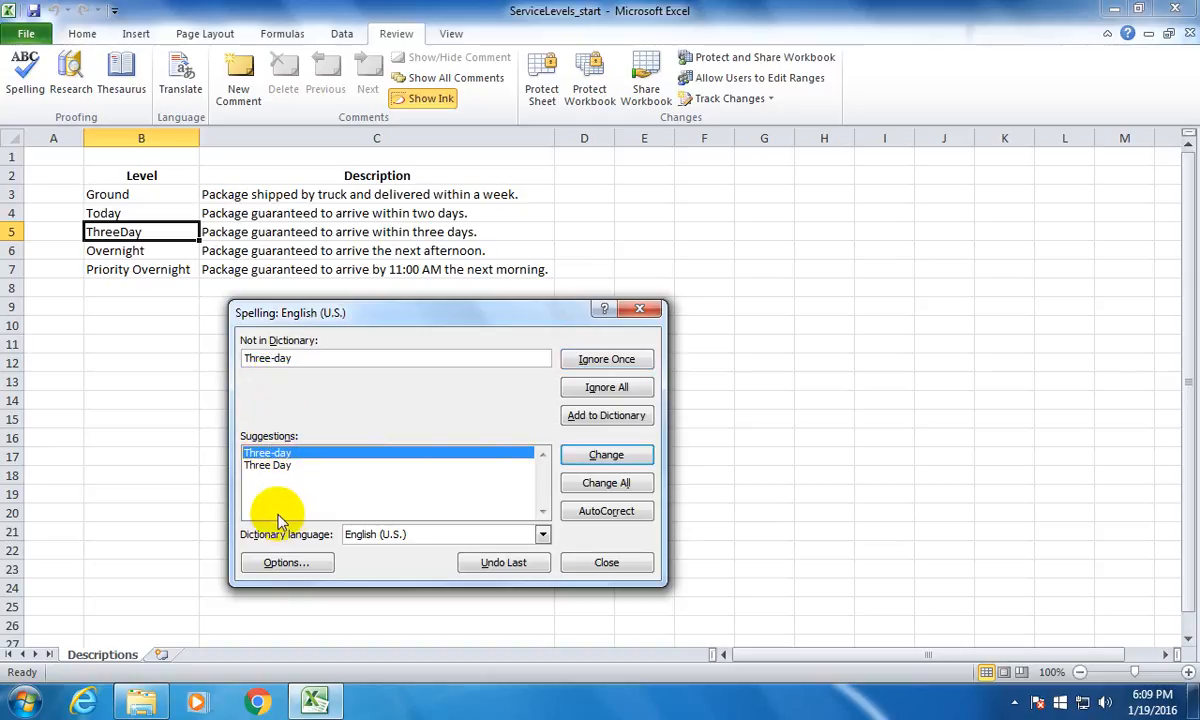
pyautogui.click(606, 456)
pyautogui.moveTo(536, 327); pyautogui.dragTo(369, 349)
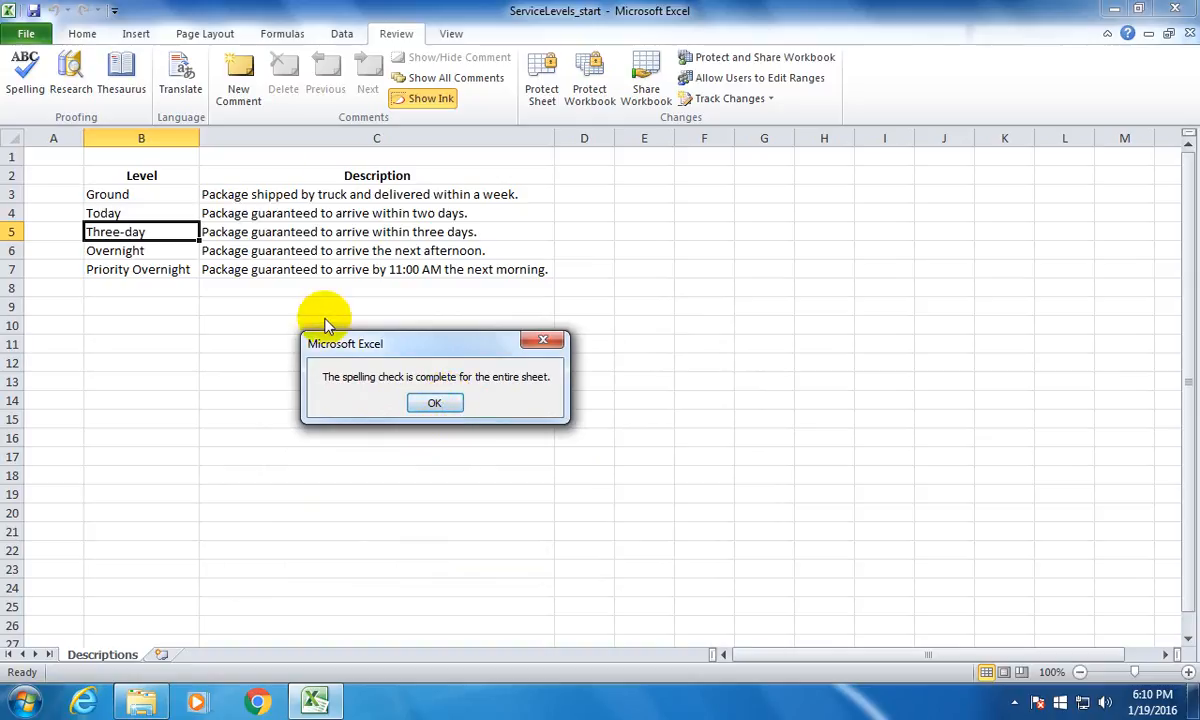
pyautogui.click(440, 402)
pyautogui.click(298, 390)
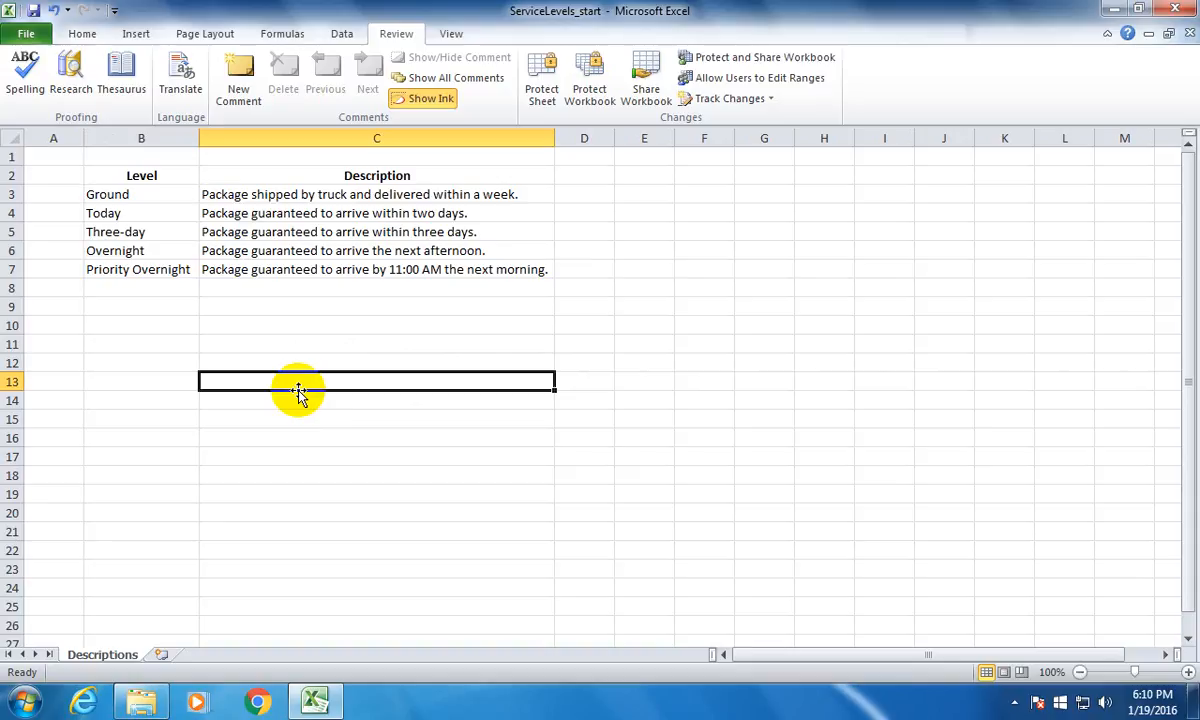
pyautogui.click(121, 85)
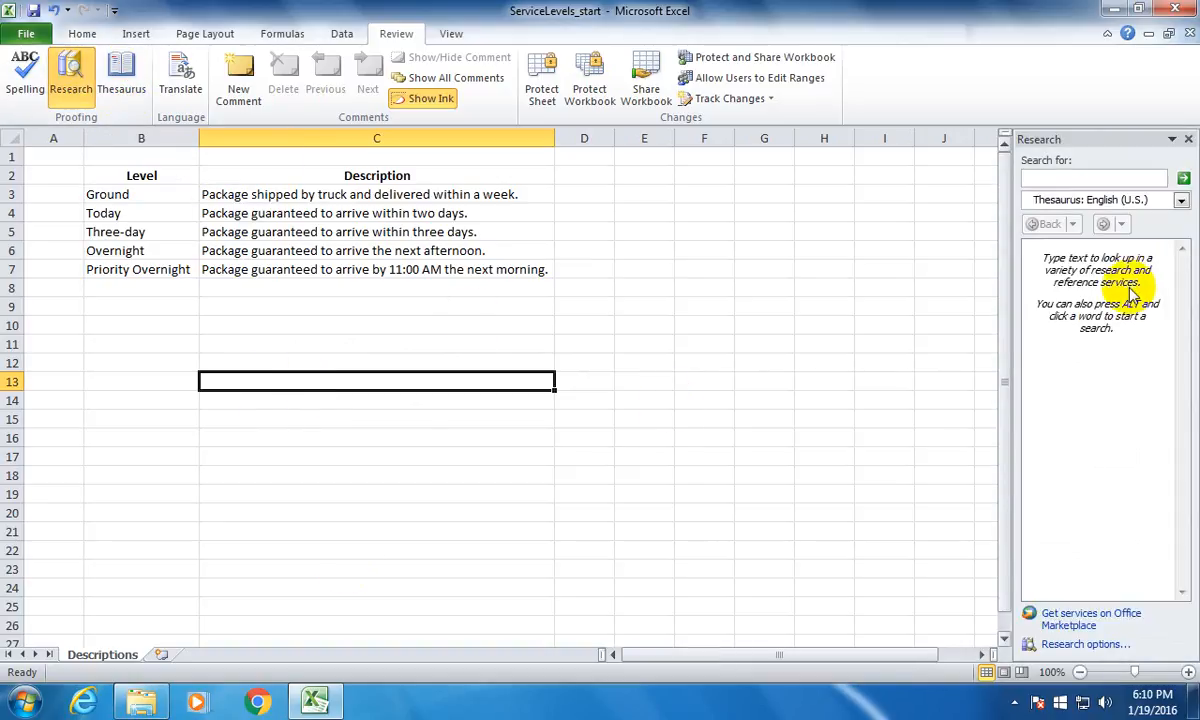
pyautogui.click(127, 214)
pyautogui.doubleClick(129, 194)
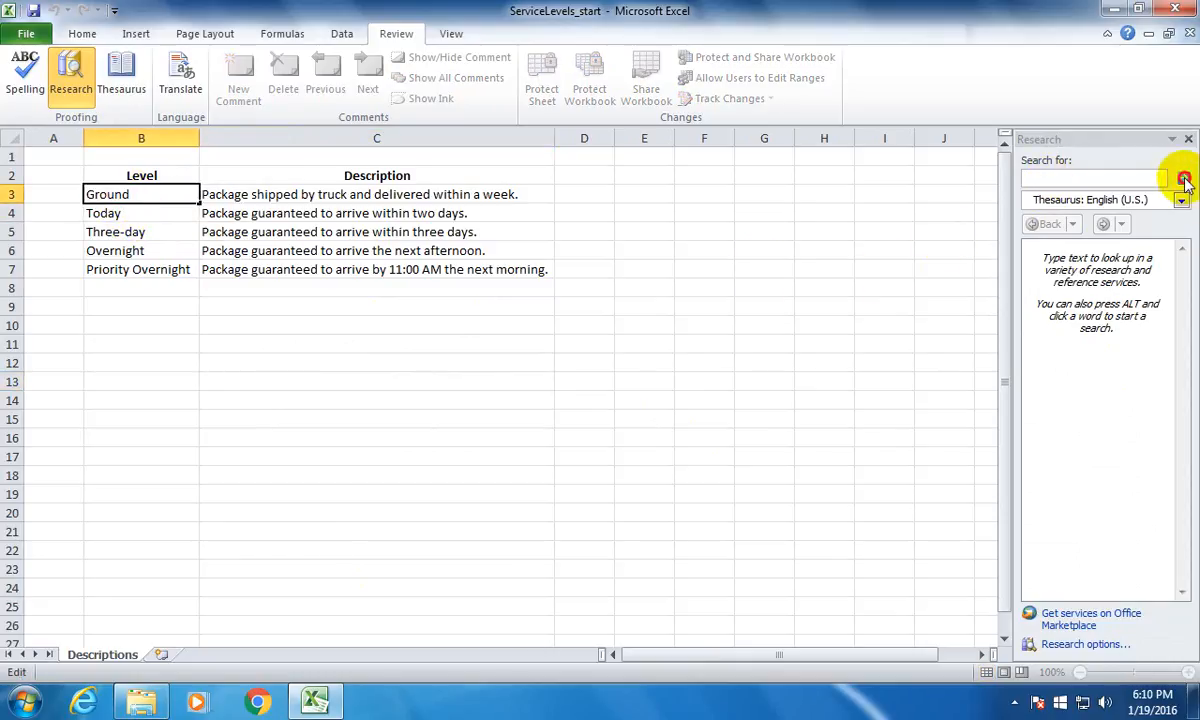
pyautogui.click(702, 342)
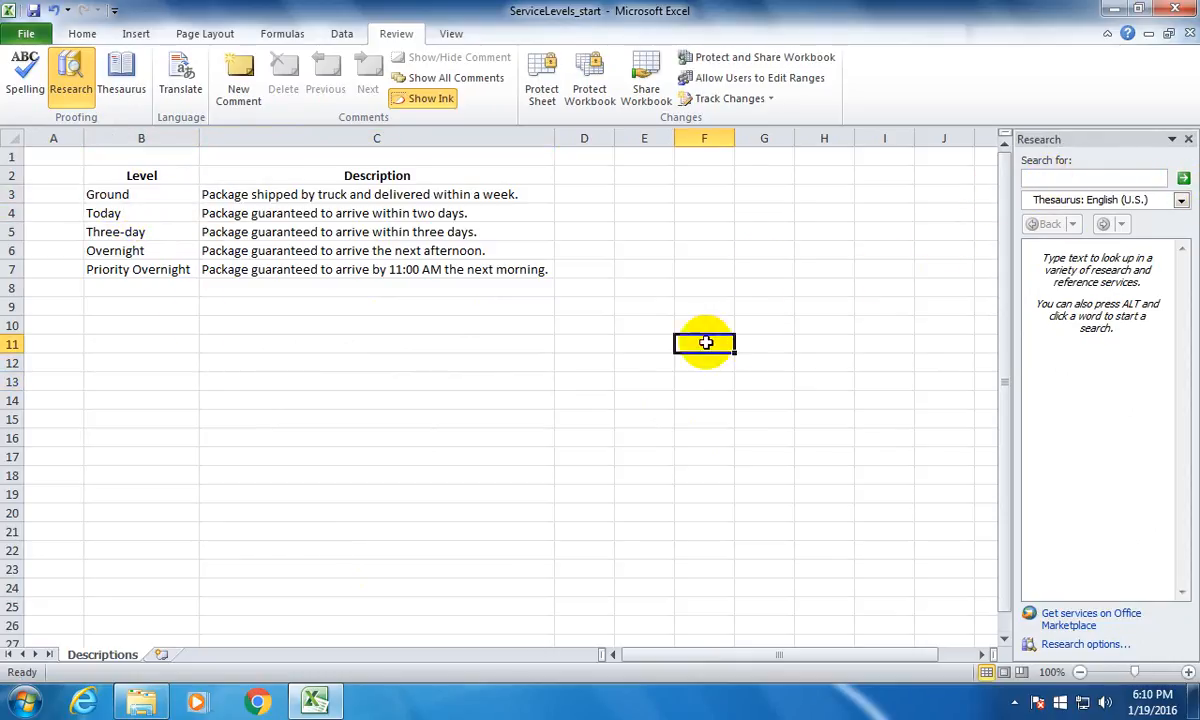
pyautogui.click(117, 194)
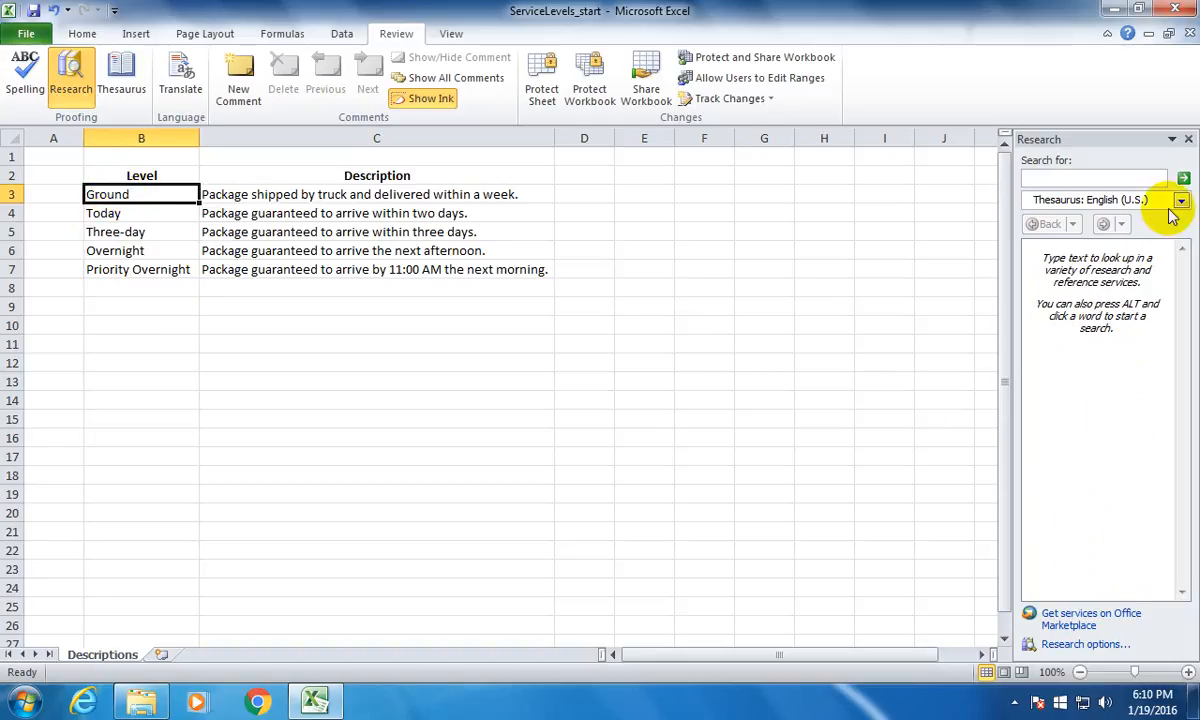
pyautogui.click(1188, 139)
pyautogui.rightClick(122, 196)
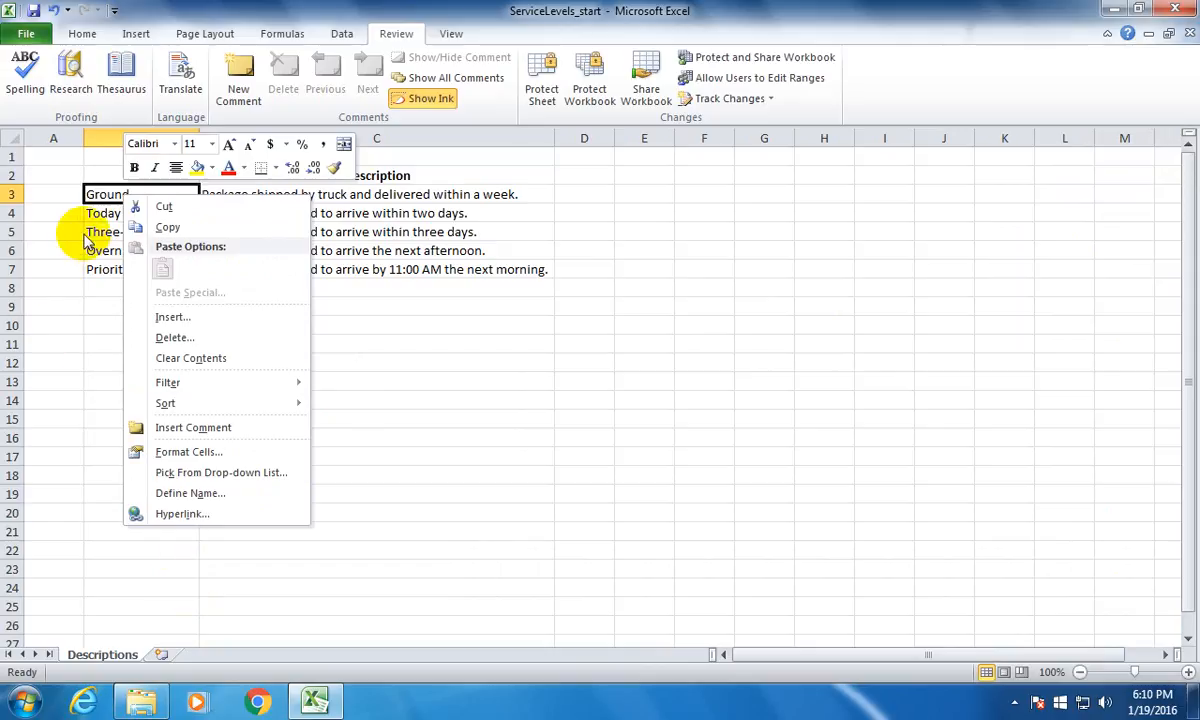
# Step: Look up the word in cell B3 in the thesaurus, following the synonyms Milled, Crushed and Wrinkled, and review the list
pyautogui.click(107, 198)
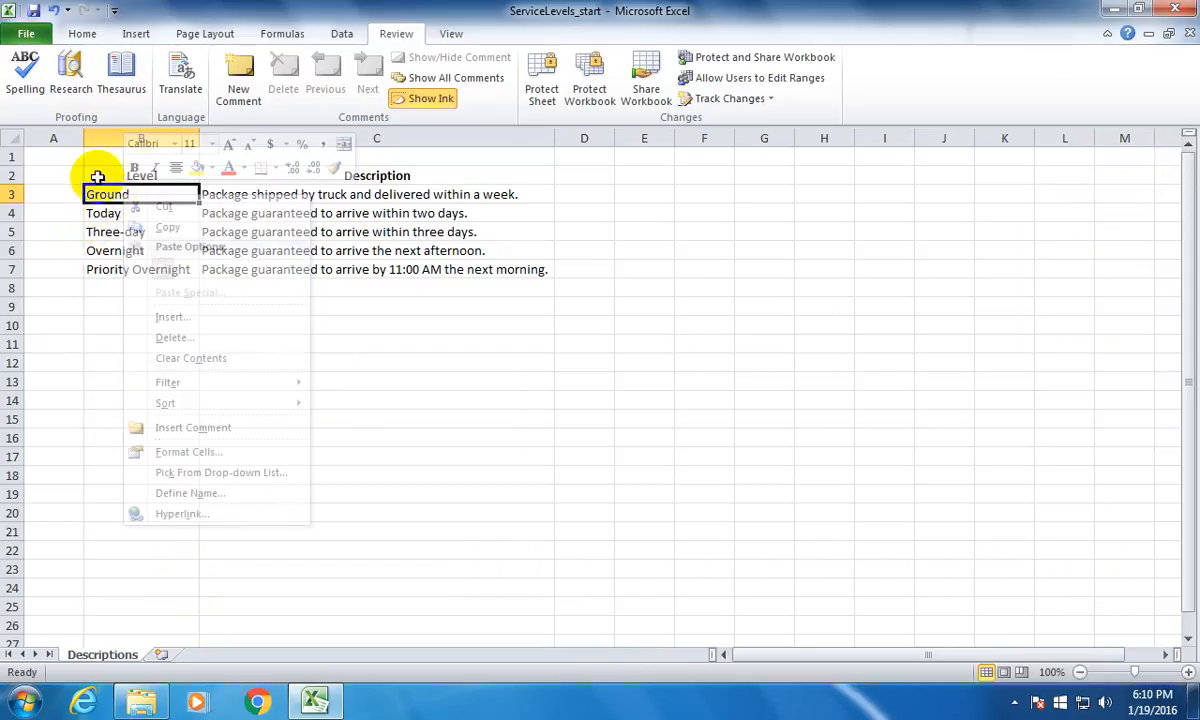
pyautogui.click(134, 89)
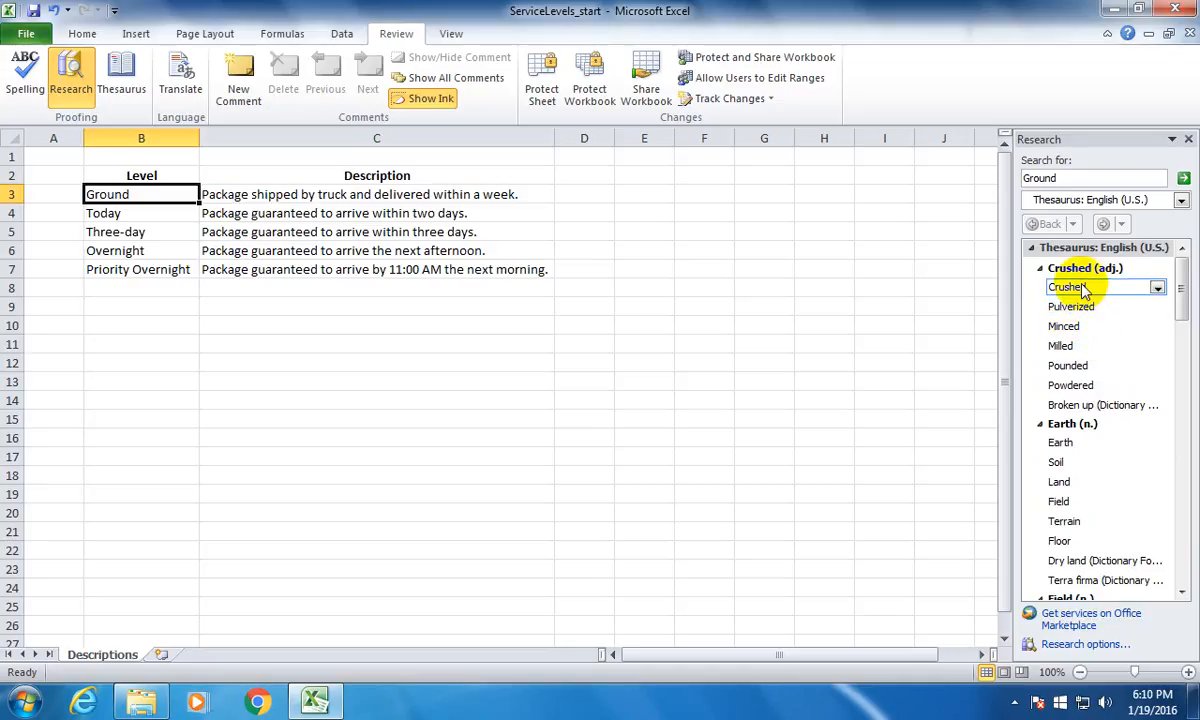
pyautogui.click(1068, 345)
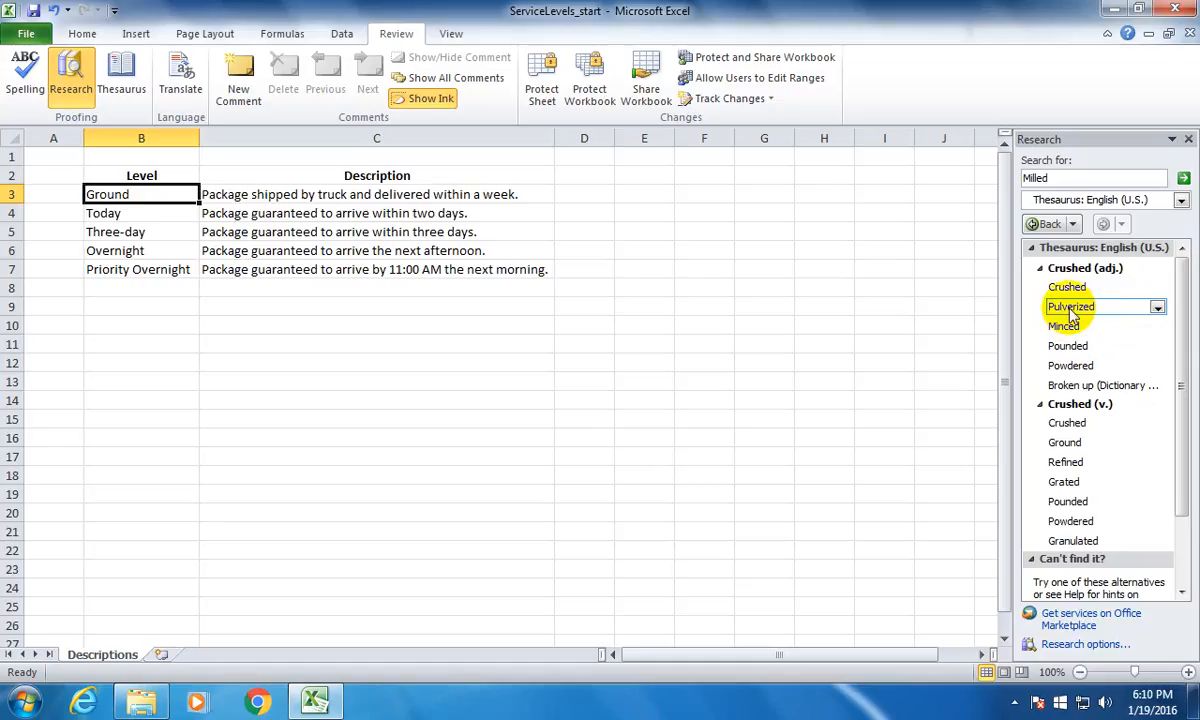
pyautogui.click(1068, 288)
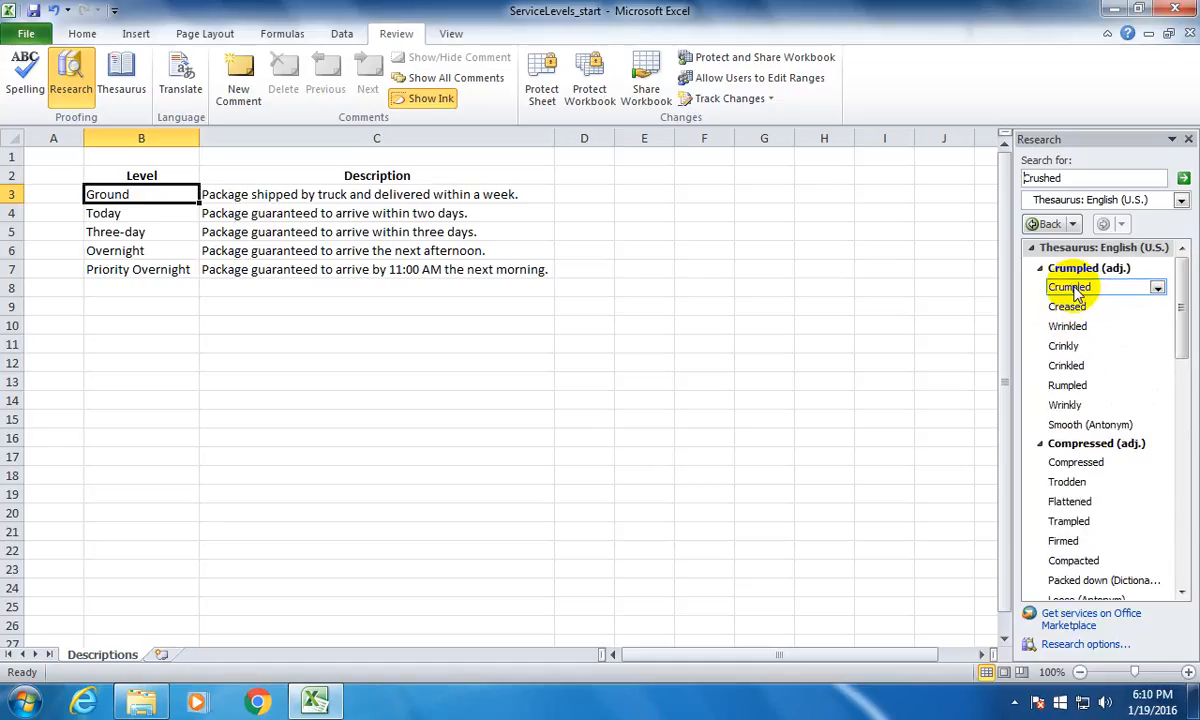
pyautogui.click(1067, 326)
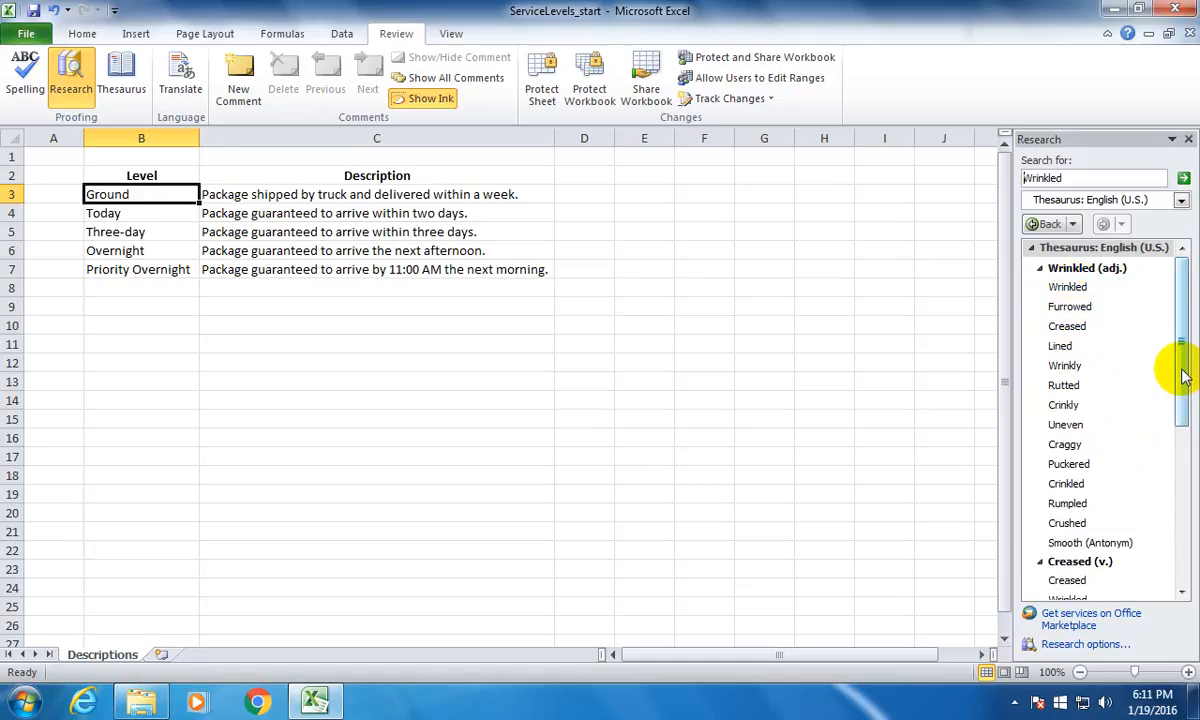
pyautogui.moveTo(1181, 367); pyautogui.dragTo(1157, 437)
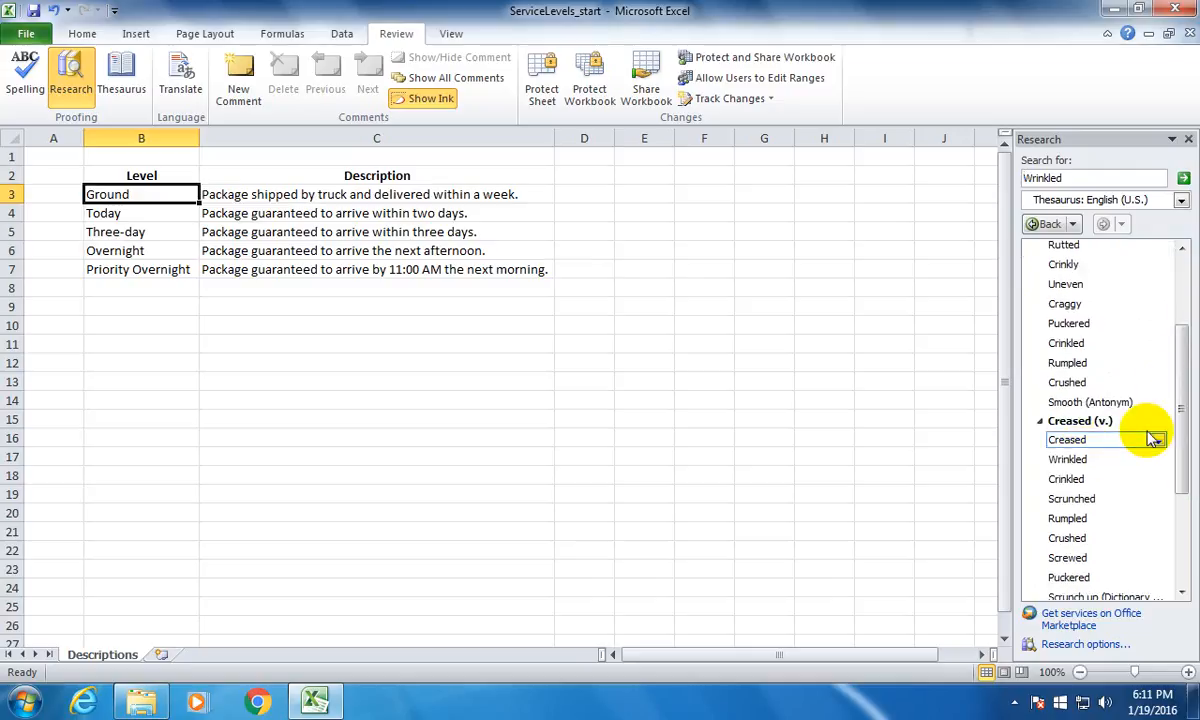
pyautogui.moveTo(1181, 356); pyautogui.dragTo(1152, 283)
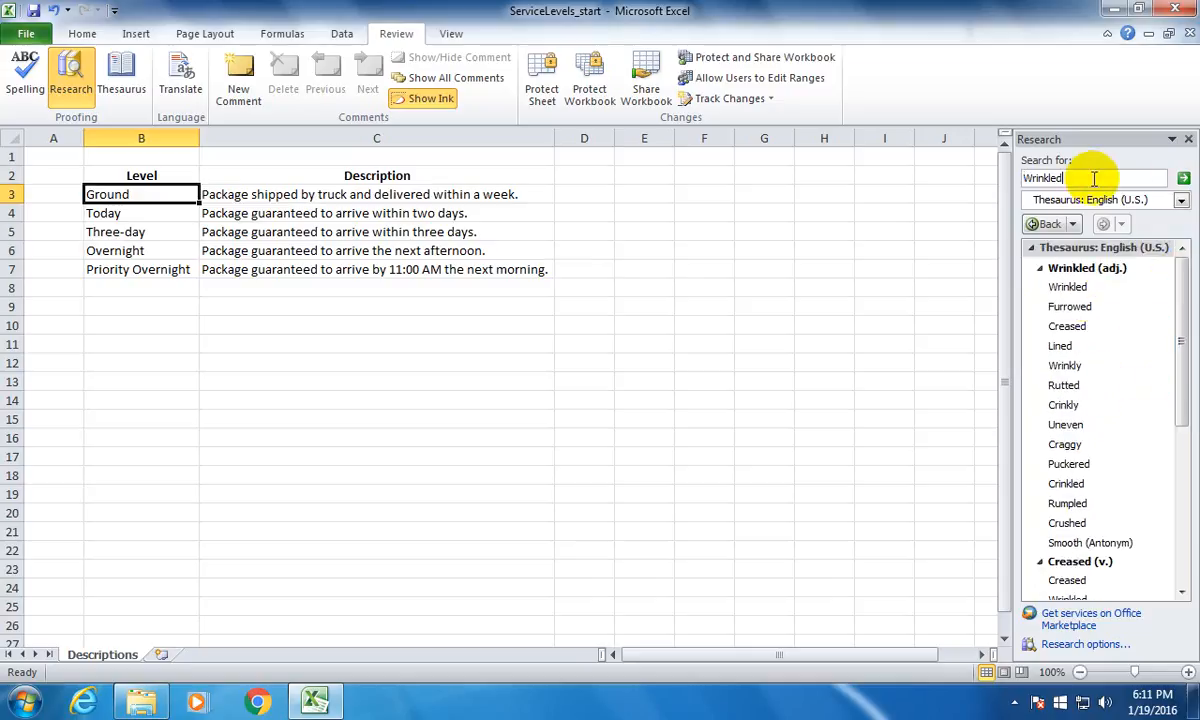
# Step: Search the thesaurus for "Wrinkled" and replace the content of B3 with the synonym "Crumpled"
pyautogui.click(1181, 177)
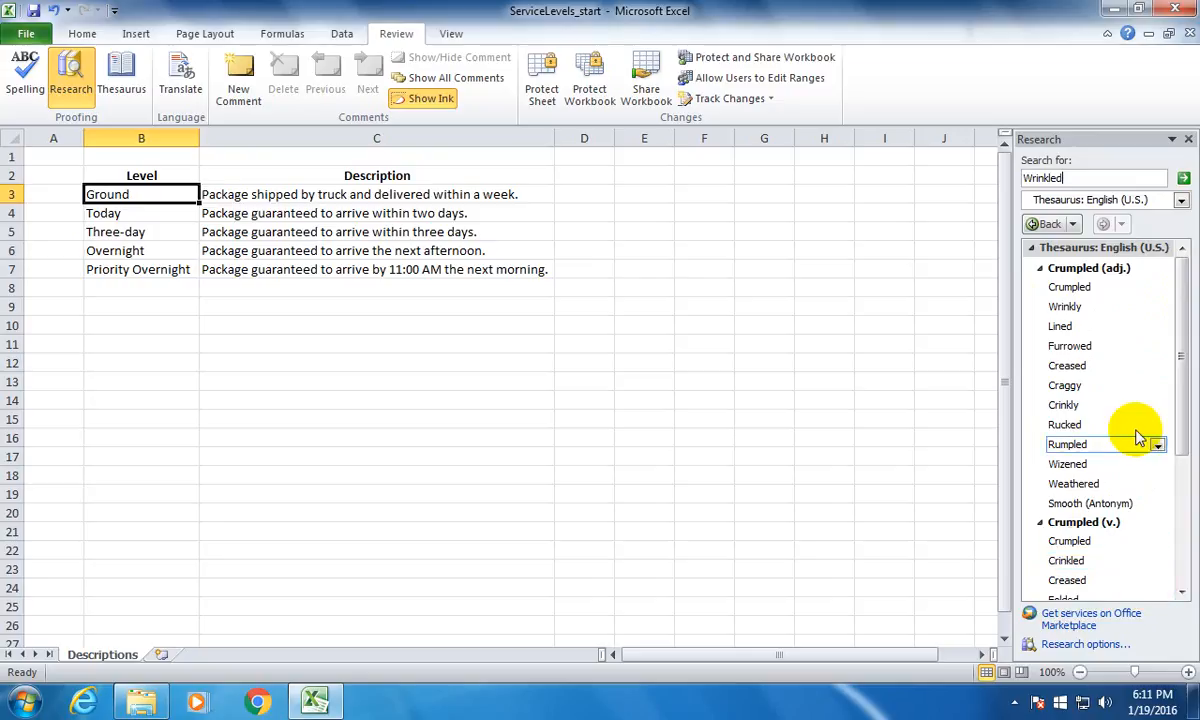
pyautogui.moveTo(1178, 343); pyautogui.dragTo(1187, 313)
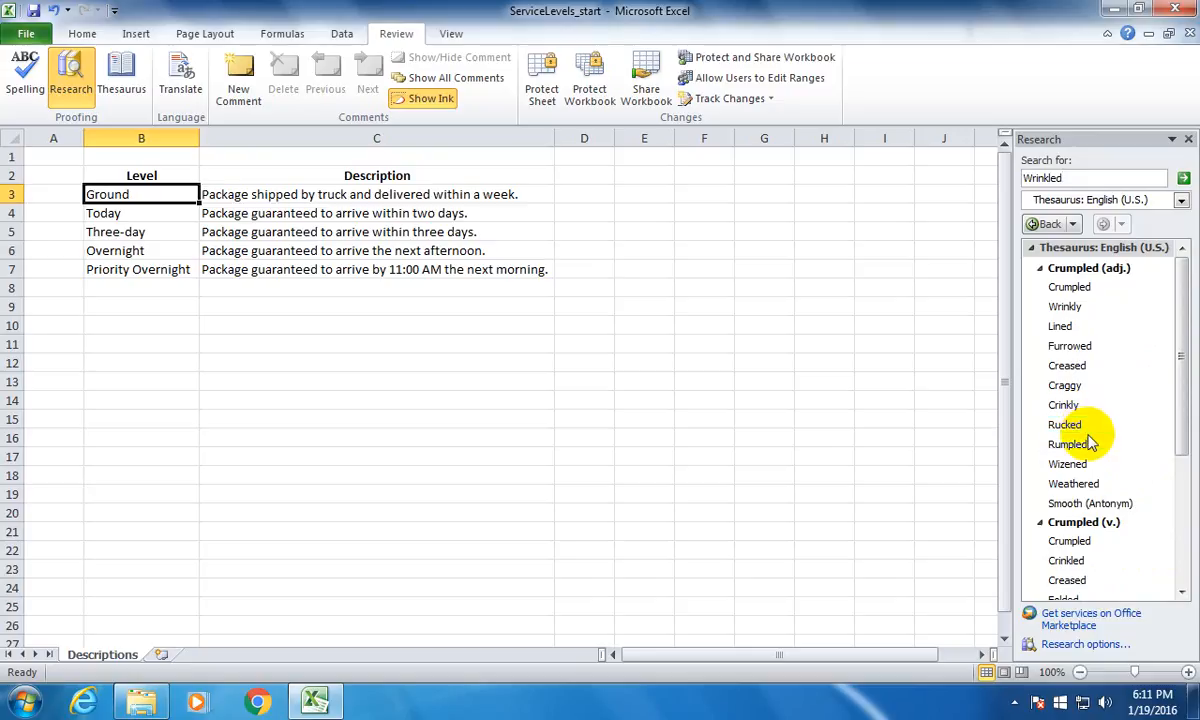
pyautogui.click(1157, 287)
pyautogui.click(1120, 308)
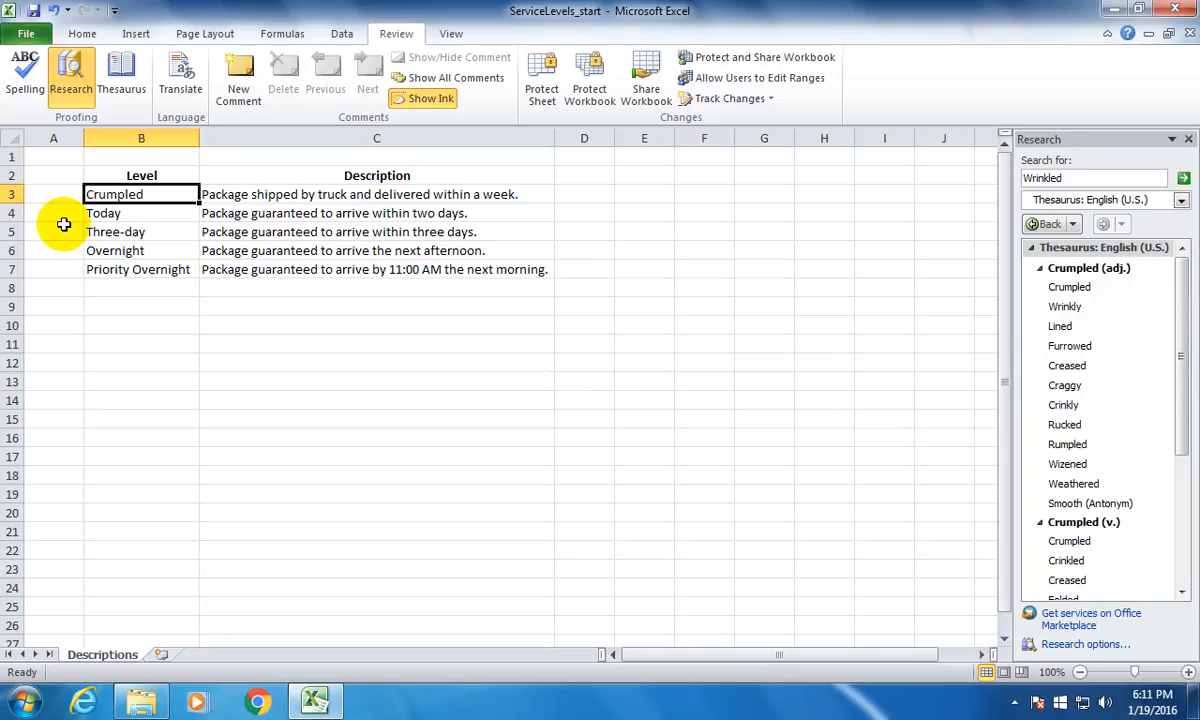
pyautogui.click(1188, 139)
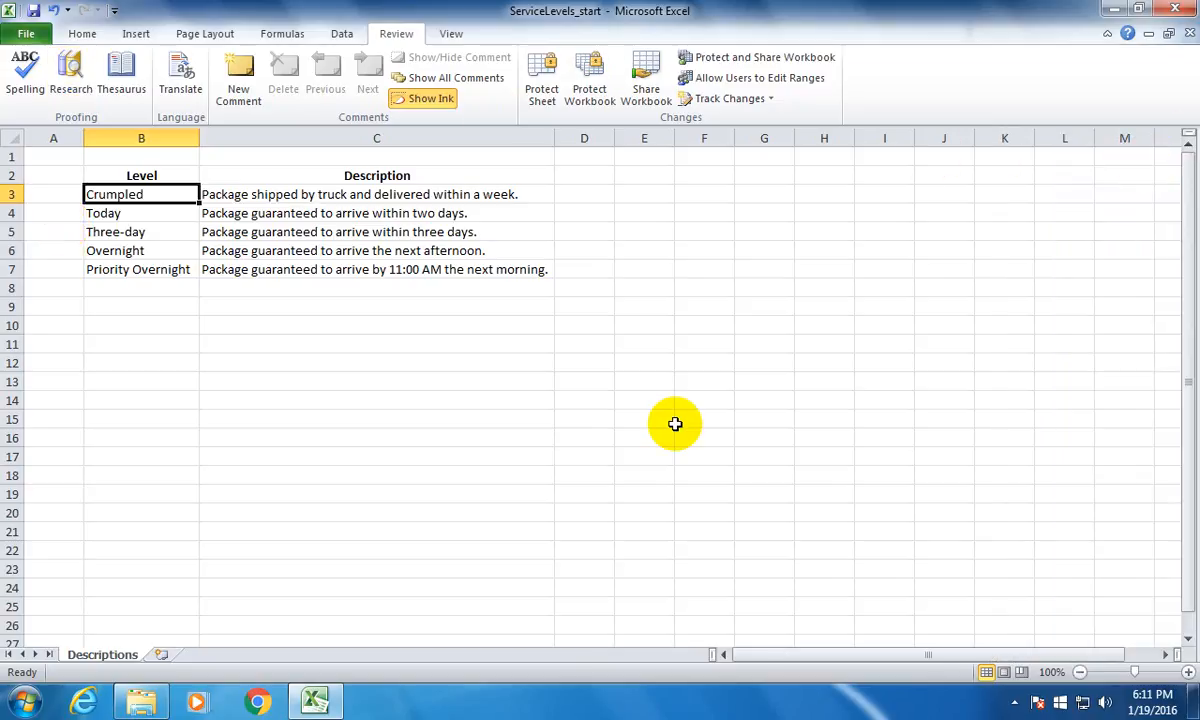
# Step: Undo the synonym replacement in B3 and search the thesaurus for the content of B7, "Priority Overnight"
pyautogui.click(676, 425)
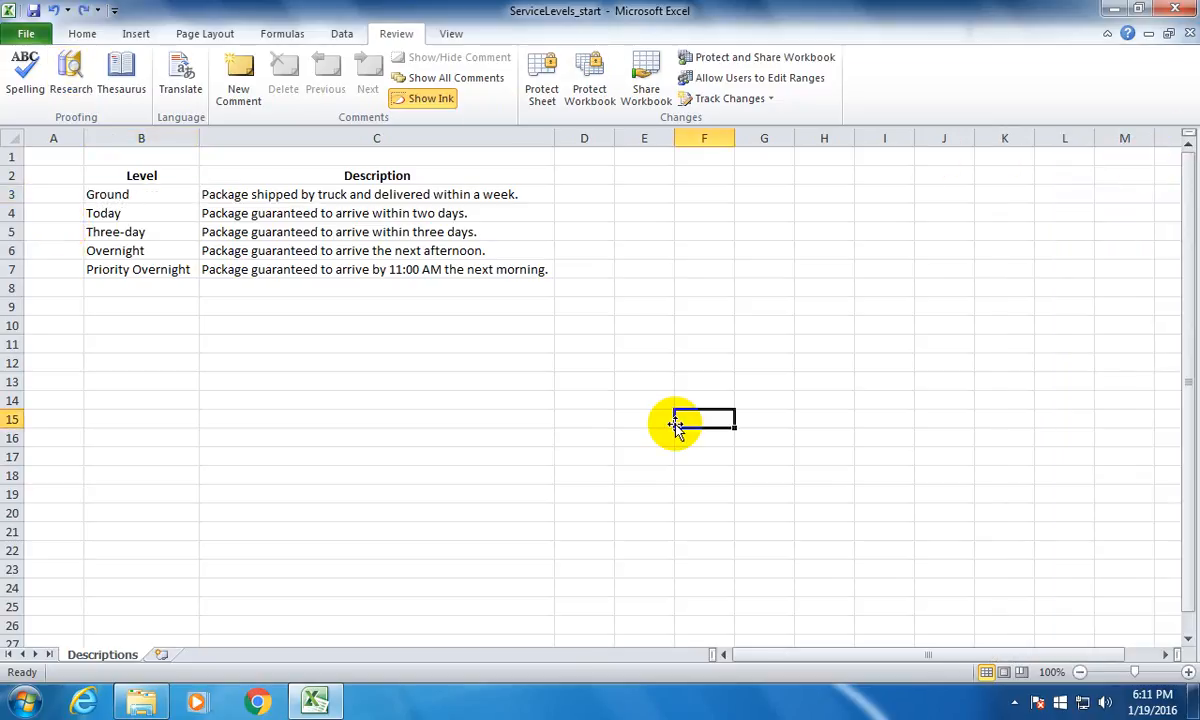
pyautogui.click(68, 75)
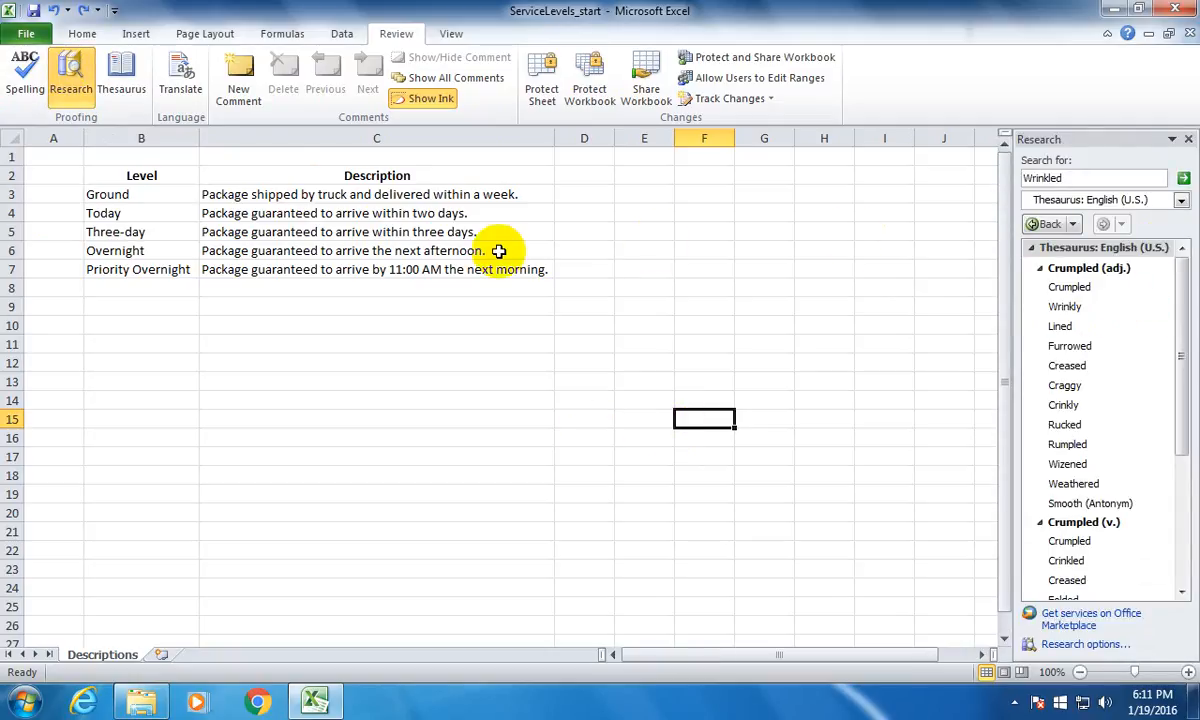
pyautogui.click(131, 215)
pyautogui.click(129, 269)
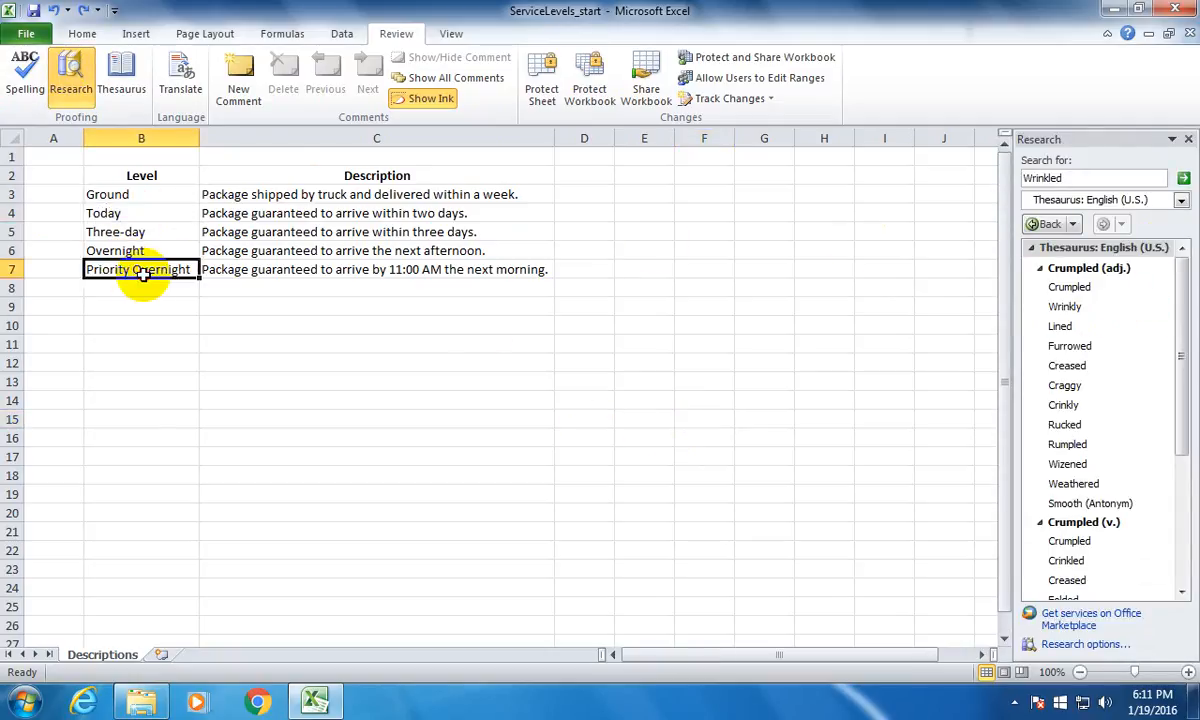
pyautogui.click(1188, 141)
pyautogui.click(70, 75)
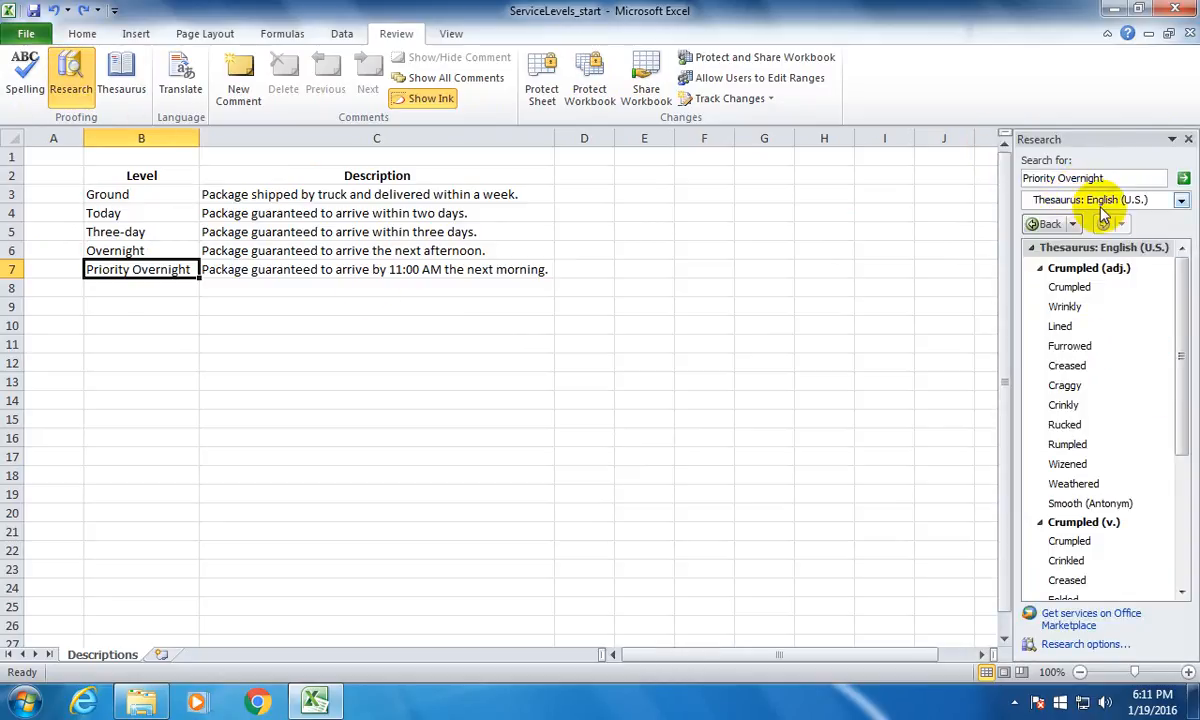
pyautogui.click(1183, 178)
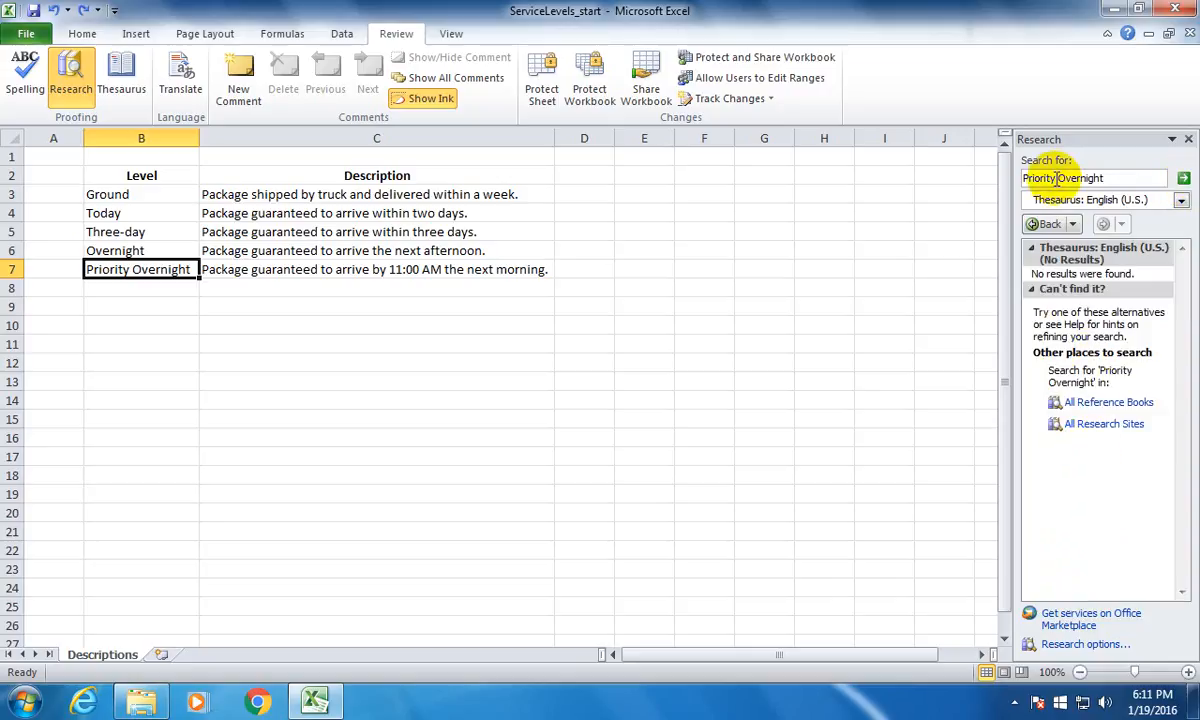
# Step: Search the thesaurus for "Priority" alone, replace the content of B7 with the synonym "Precedence", and close the research results
pyautogui.moveTo(1056, 178); pyautogui.dragTo(1142, 182)
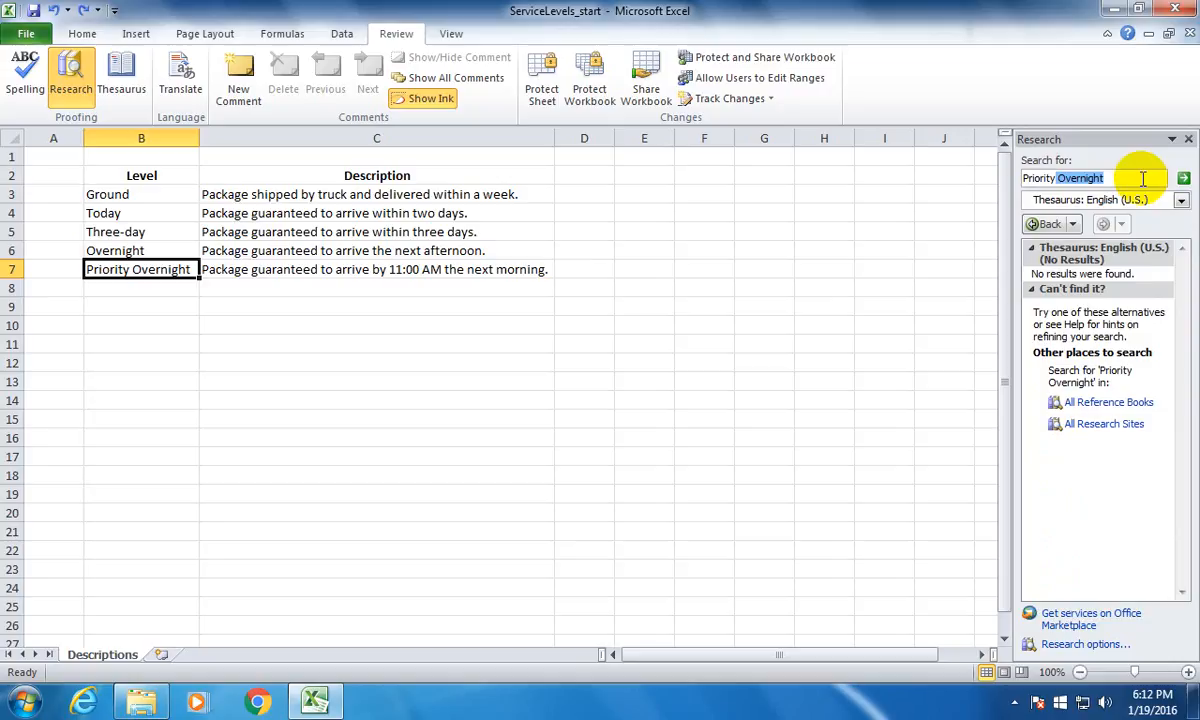
pyautogui.click(1184, 178)
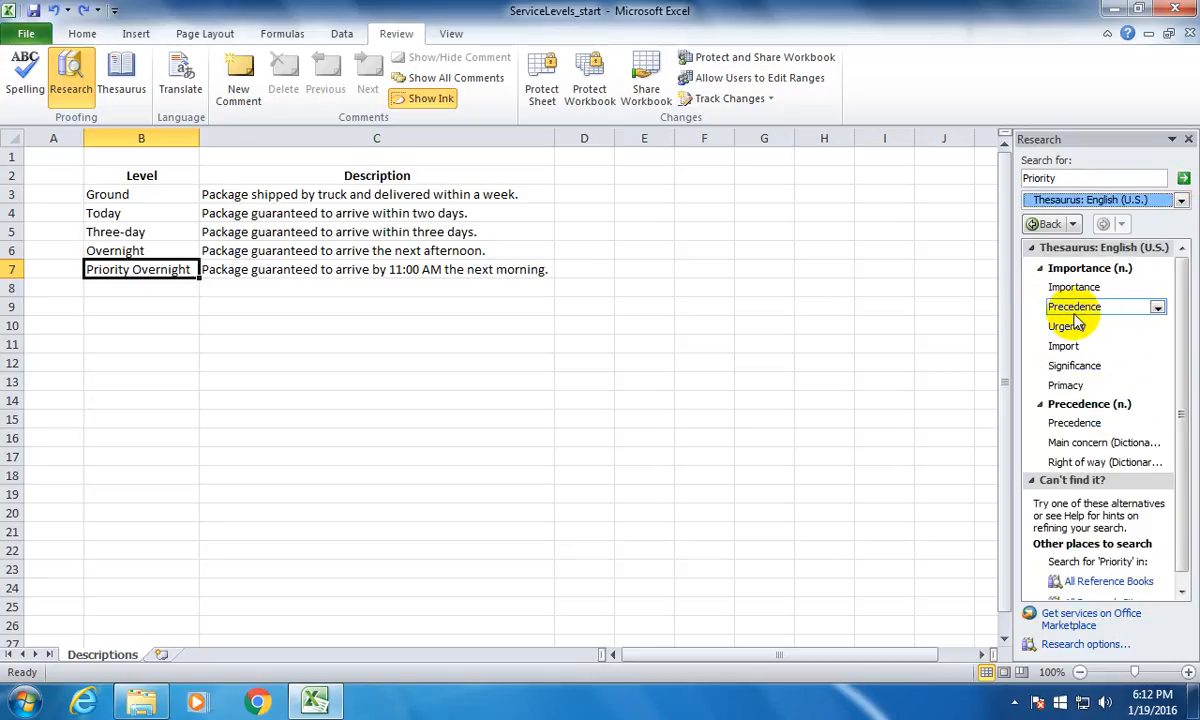
pyautogui.click(1157, 310)
pyautogui.click(1087, 328)
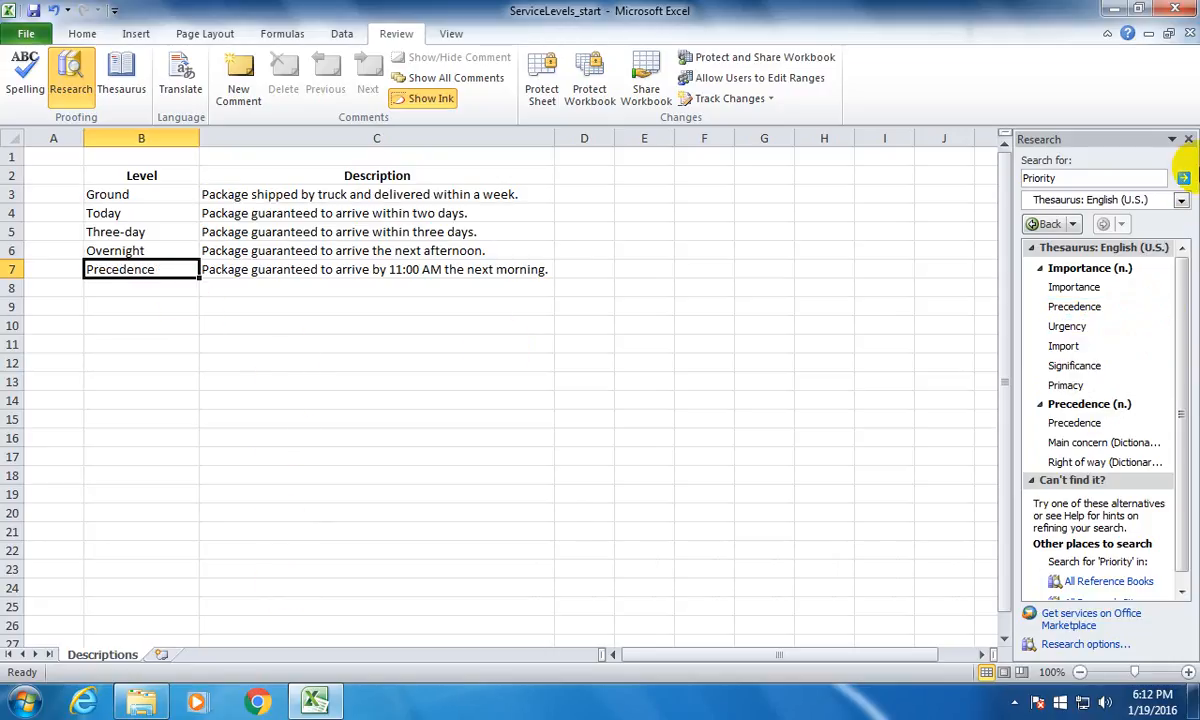
pyautogui.click(1188, 139)
pyautogui.click(700, 380)
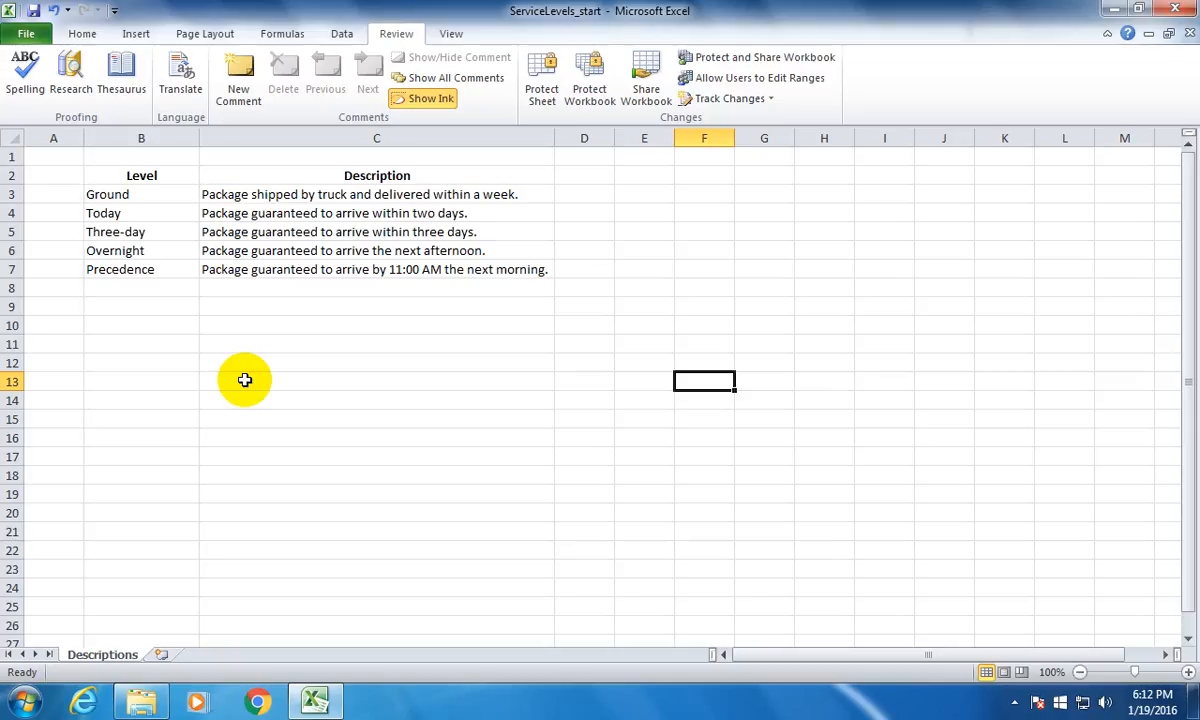
# Step: Look up the translation of "Priority" from English (U.S.) to Arabic and close the results
pyautogui.click(84, 34)
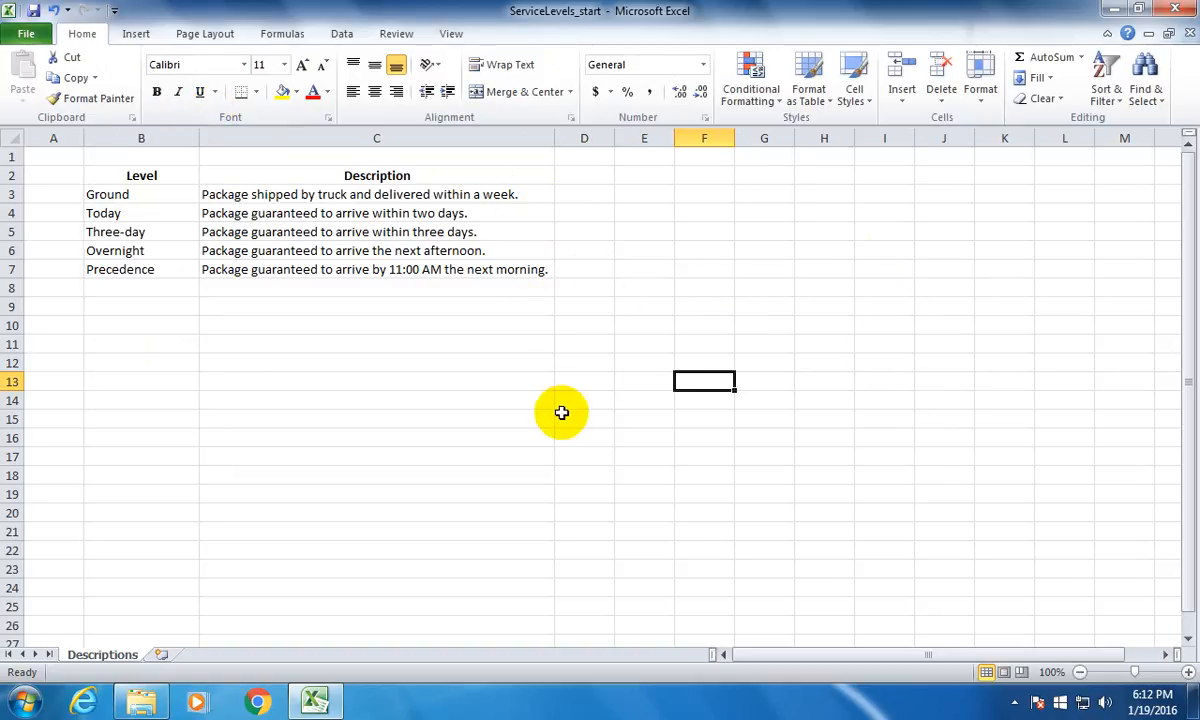
pyautogui.click(342, 33)
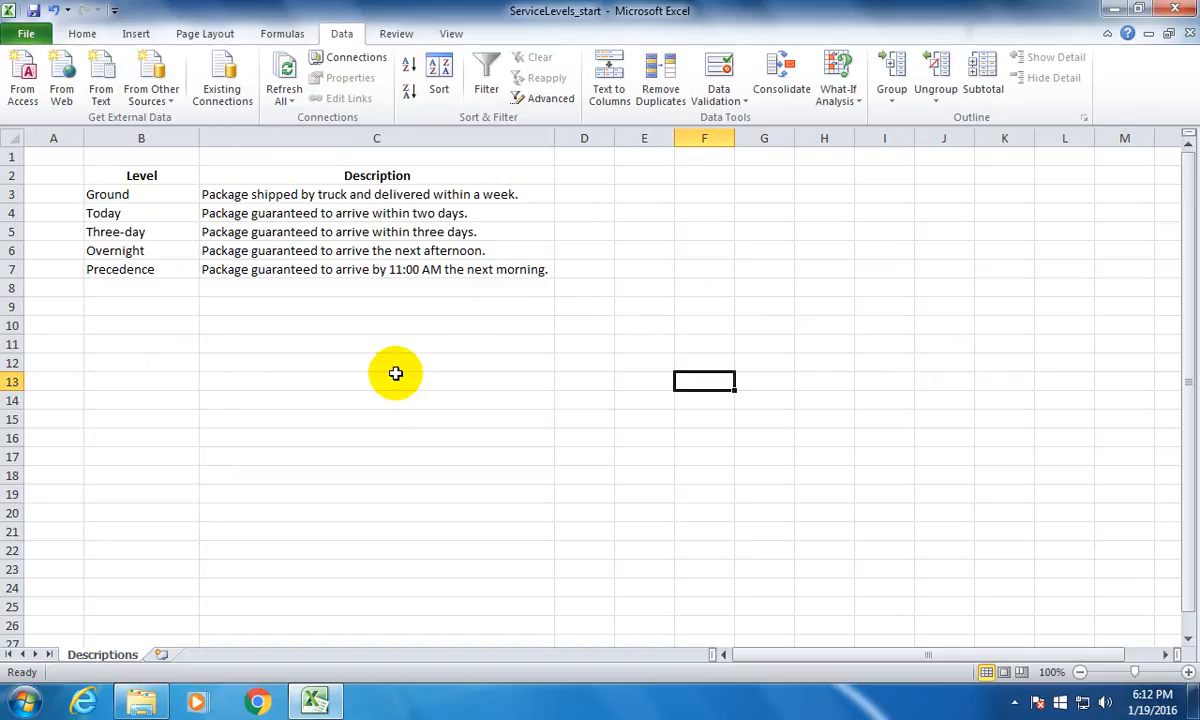
pyautogui.click(402, 36)
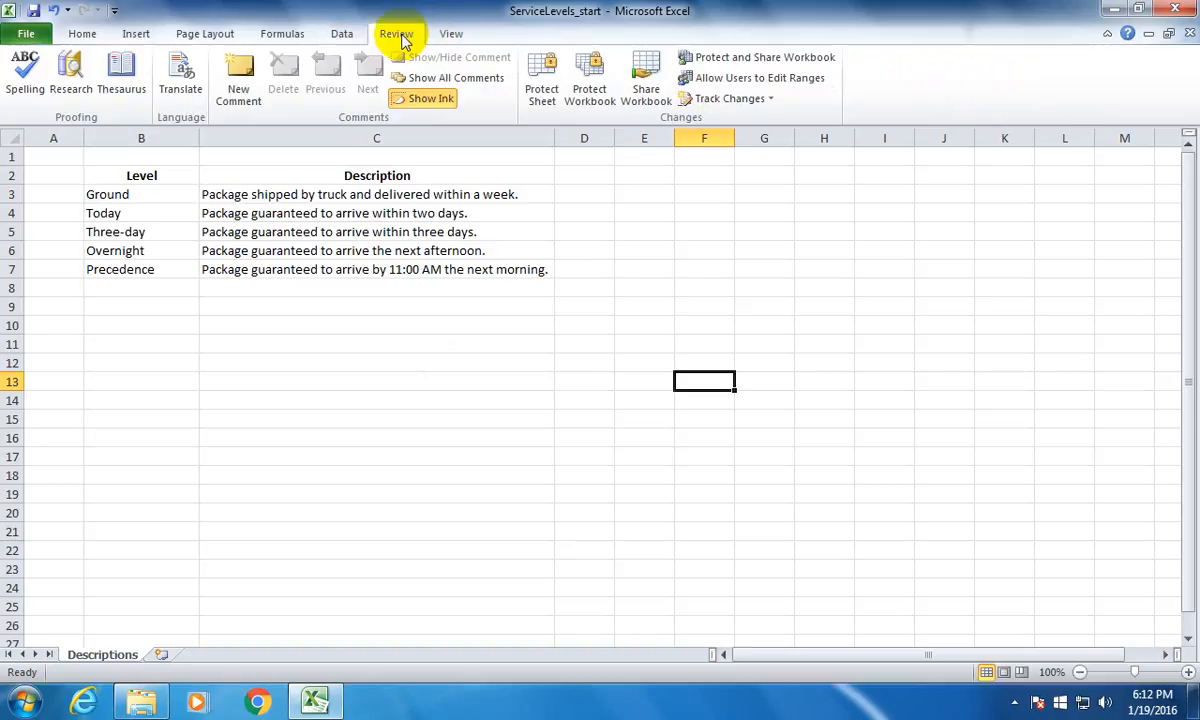
pyautogui.click(186, 95)
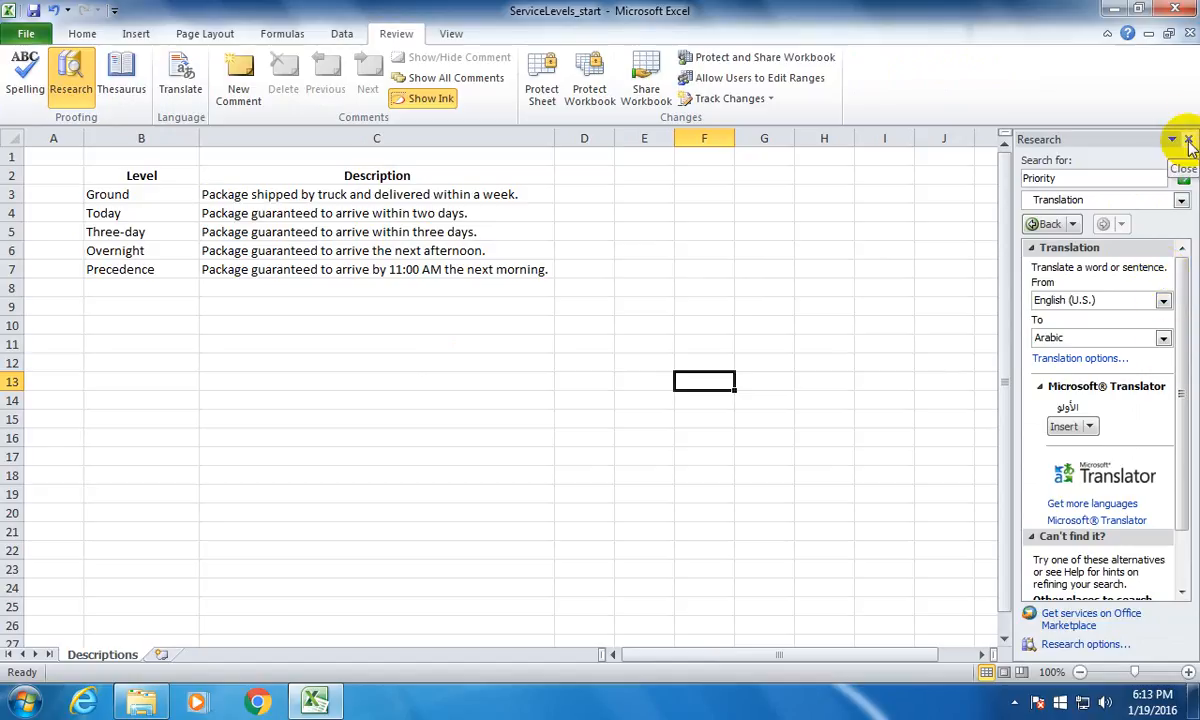
pyautogui.click(1188, 141)
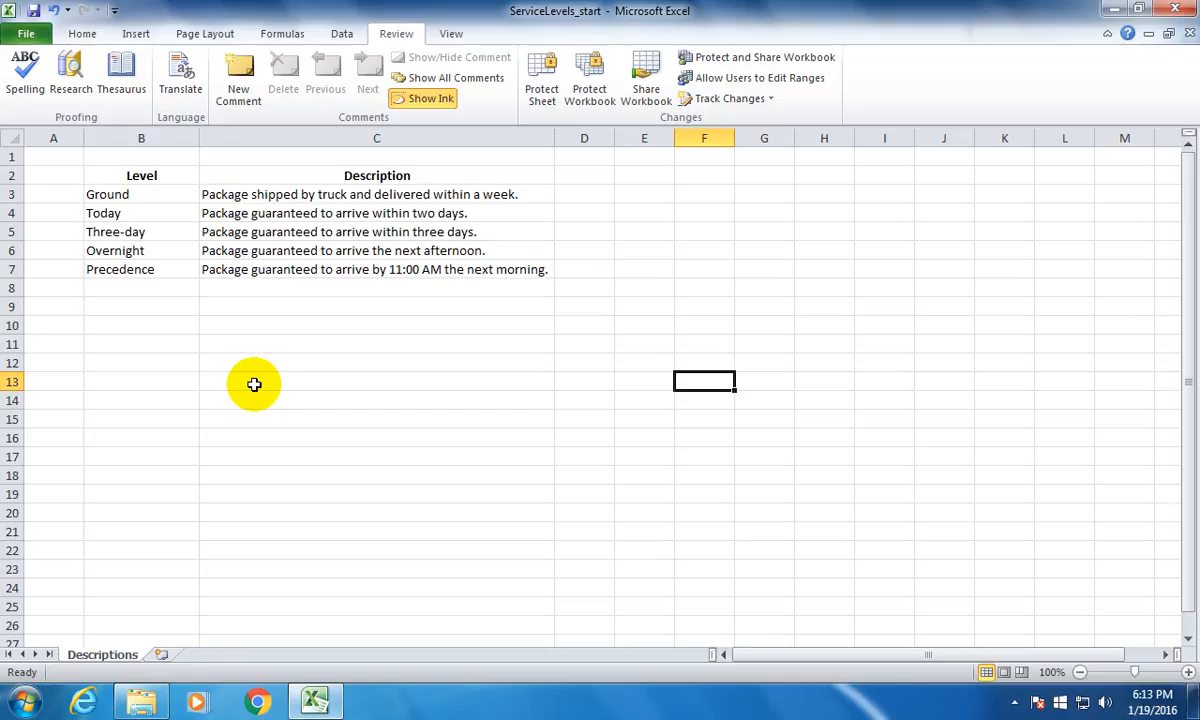
# Step: Close the ServiceLevels_start workbook without saving and open DriverSortTimes_start from the Chapter09 folder
pyautogui.click(1178, 12)
pyautogui.click(572, 372)
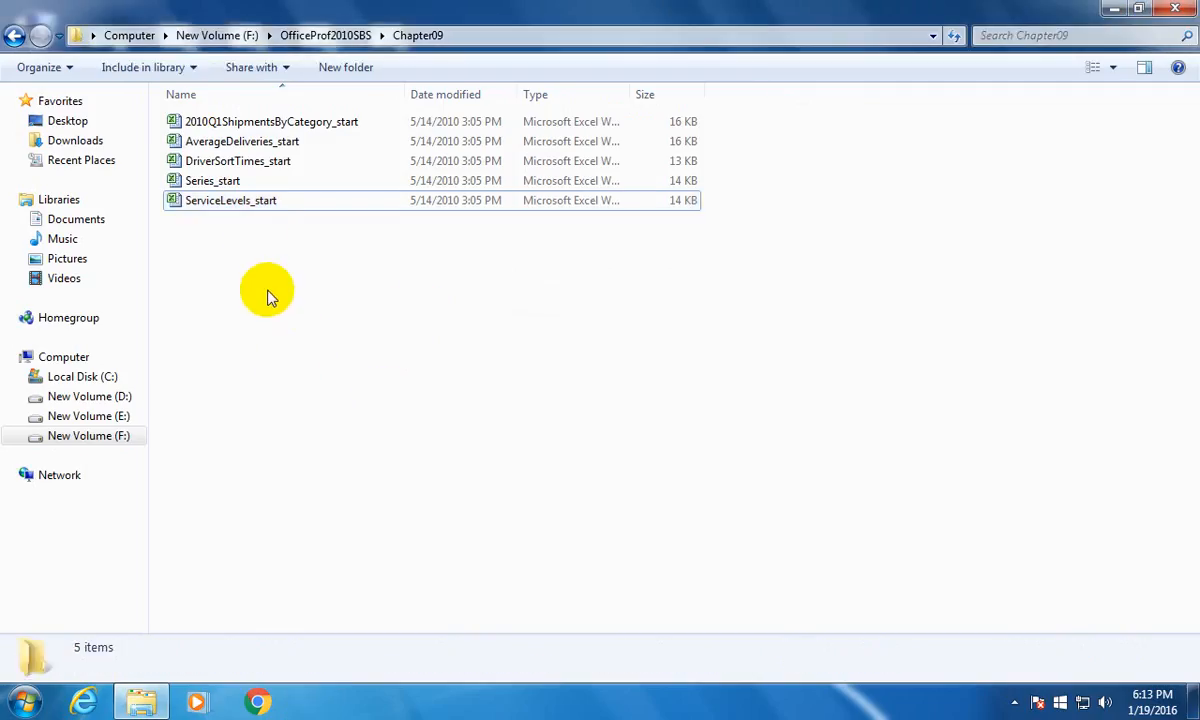
pyautogui.doubleClick(255, 161)
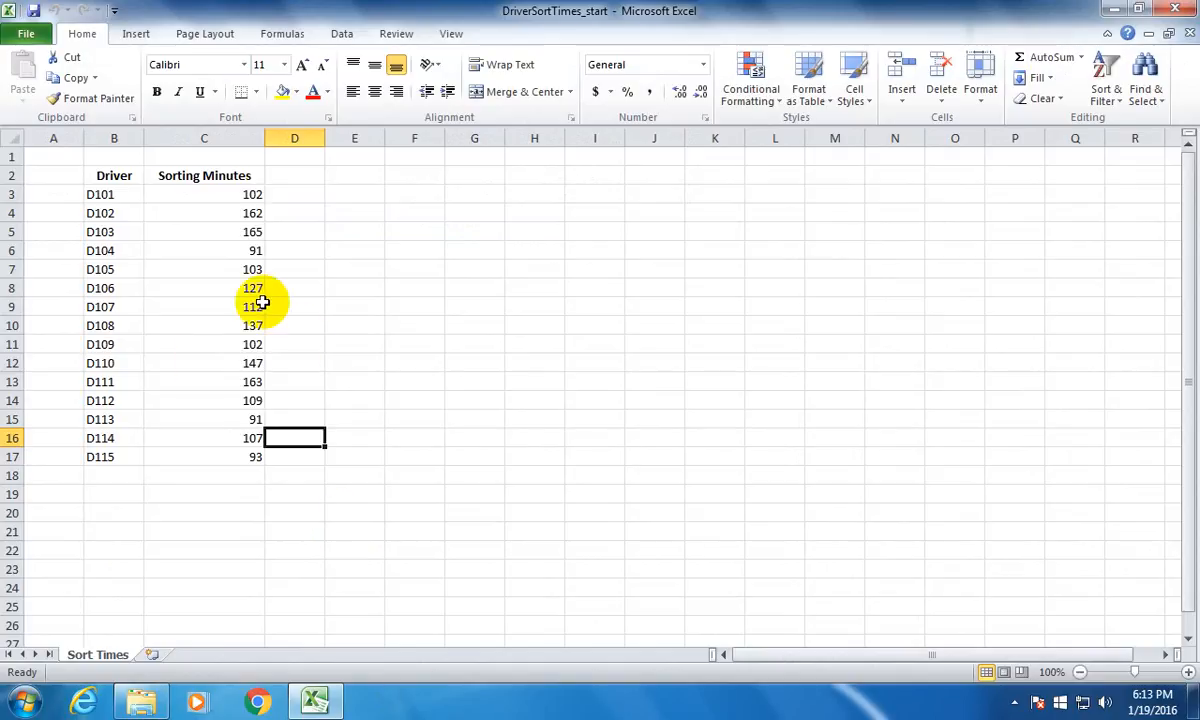
# Step: Format the driver data in B2:C17 as a table with headers, using the red light table style with bordered cells
pyautogui.click(115, 180)
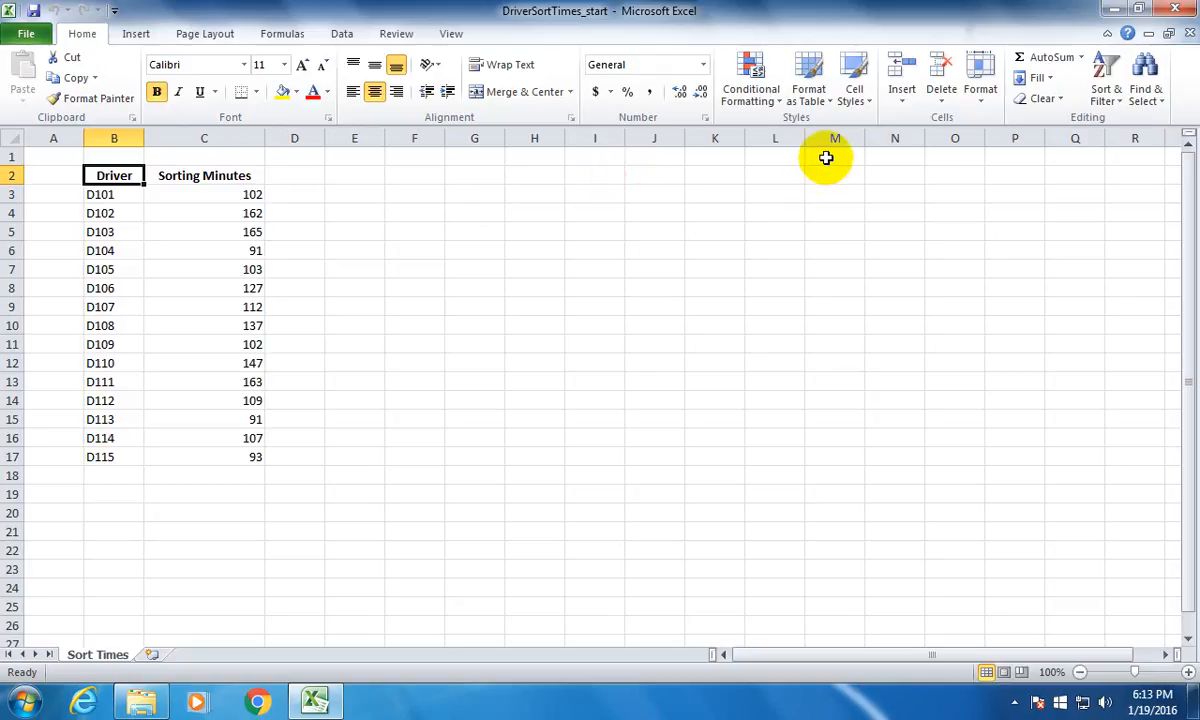
pyautogui.click(809, 88)
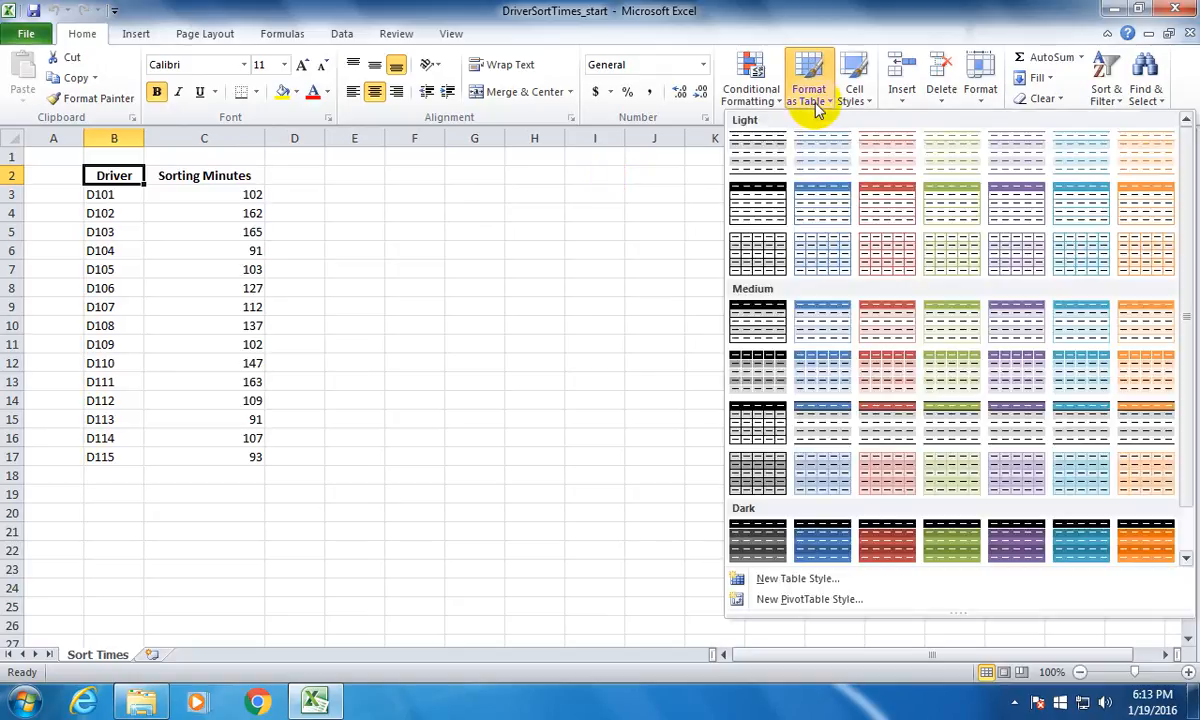
pyautogui.click(881, 256)
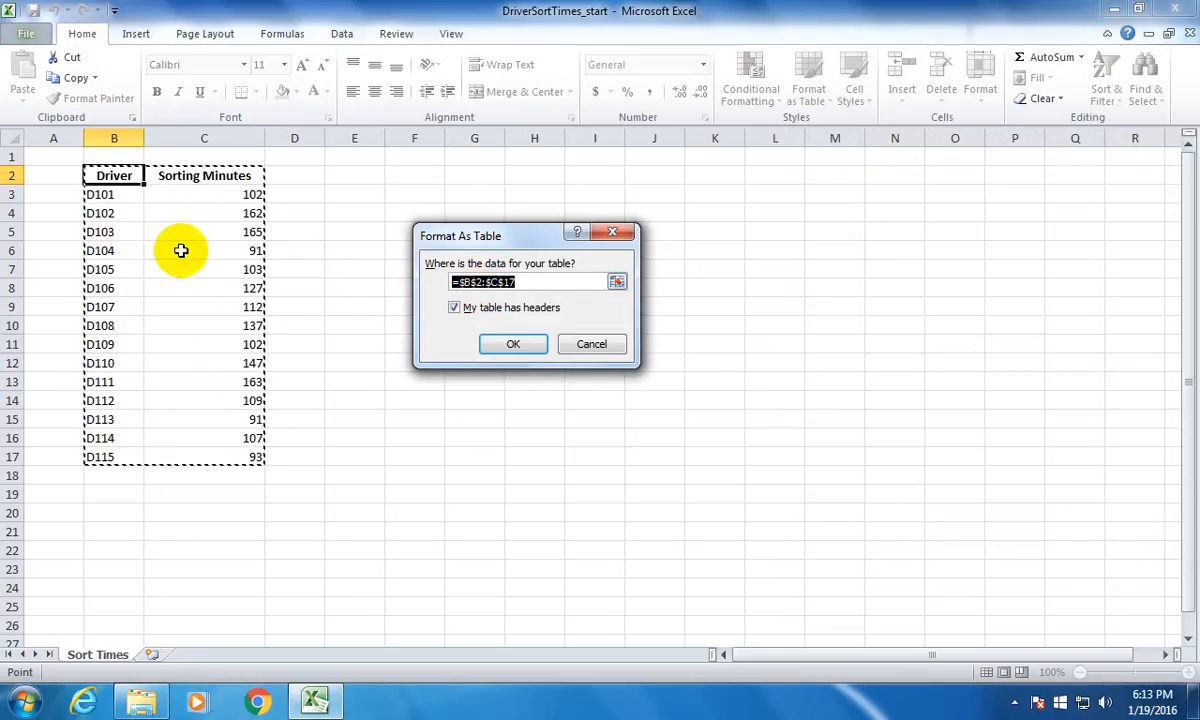
pyautogui.moveTo(555, 240); pyautogui.dragTo(605, 258)
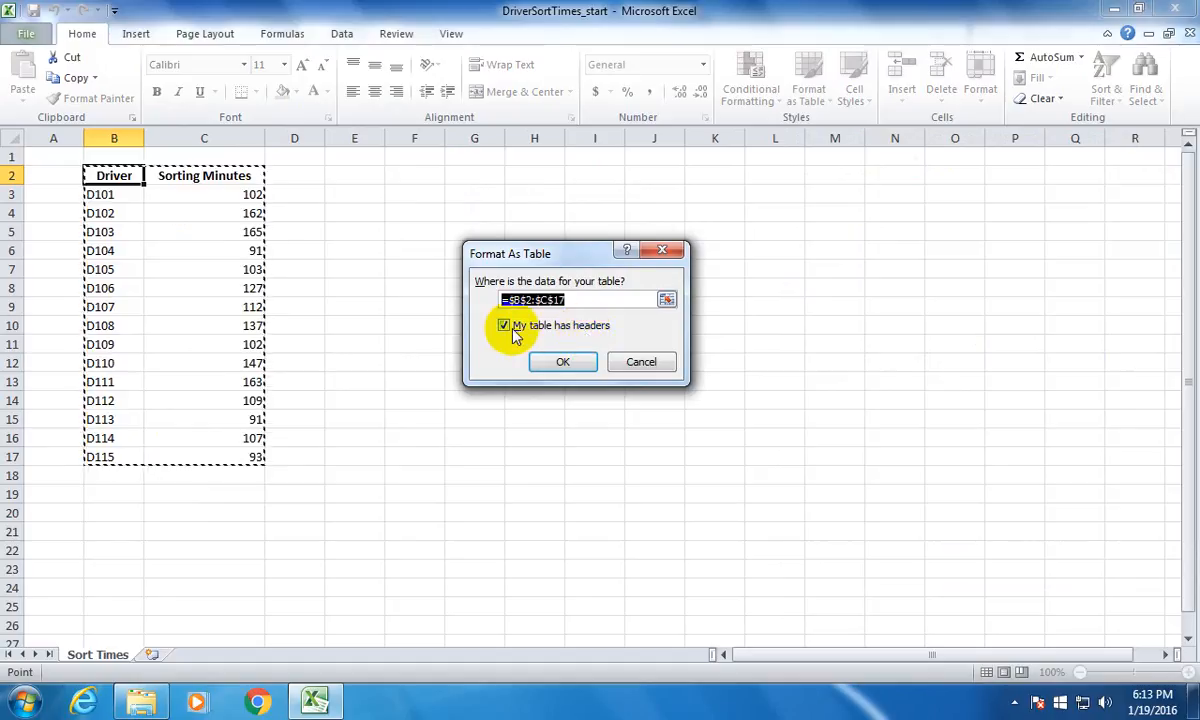
pyautogui.press('Tab')
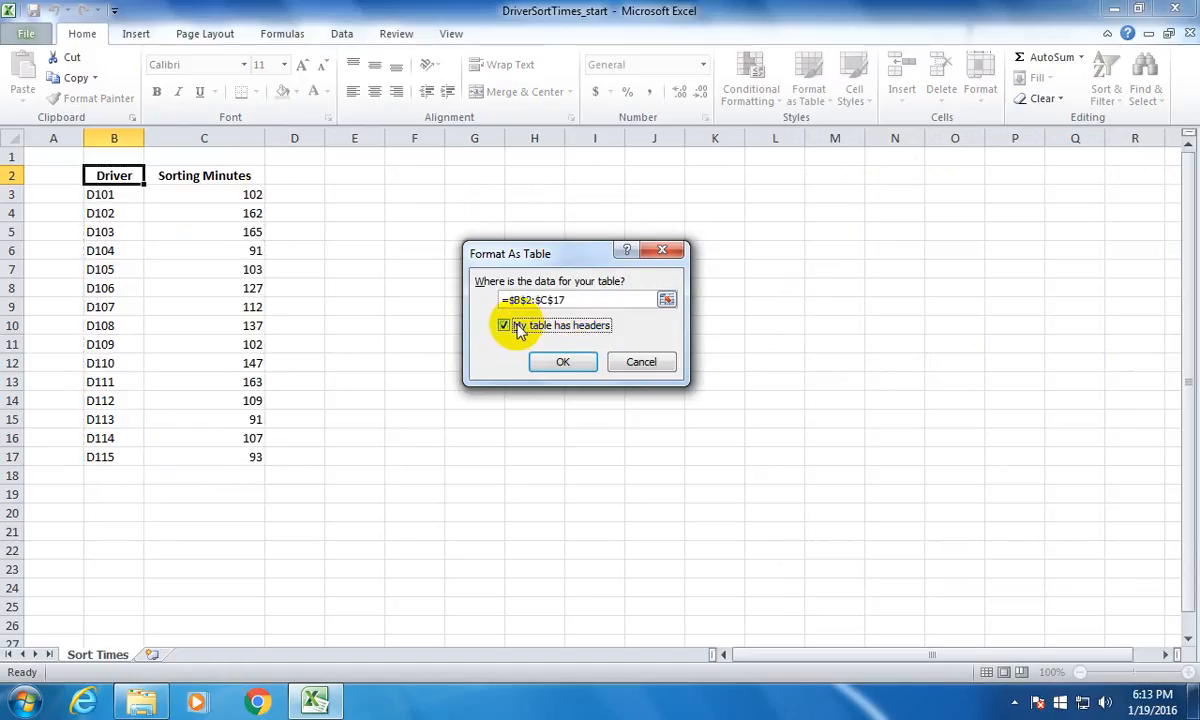
pyautogui.click(563, 361)
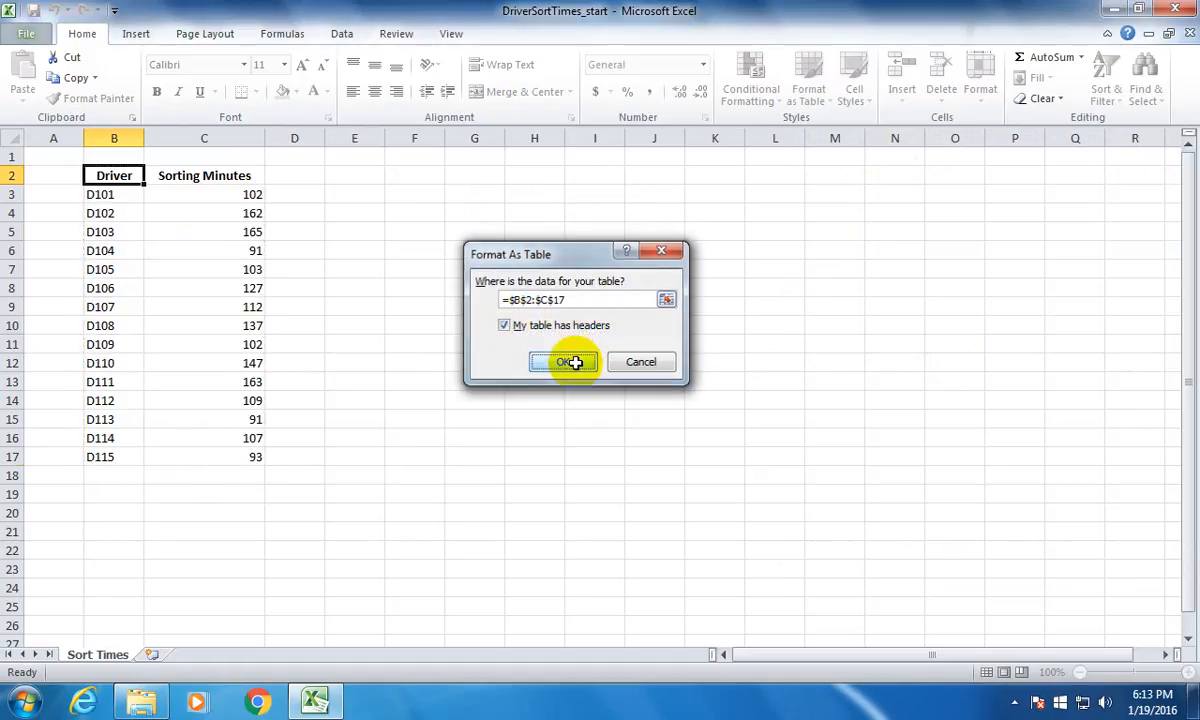
pyautogui.click(504, 400)
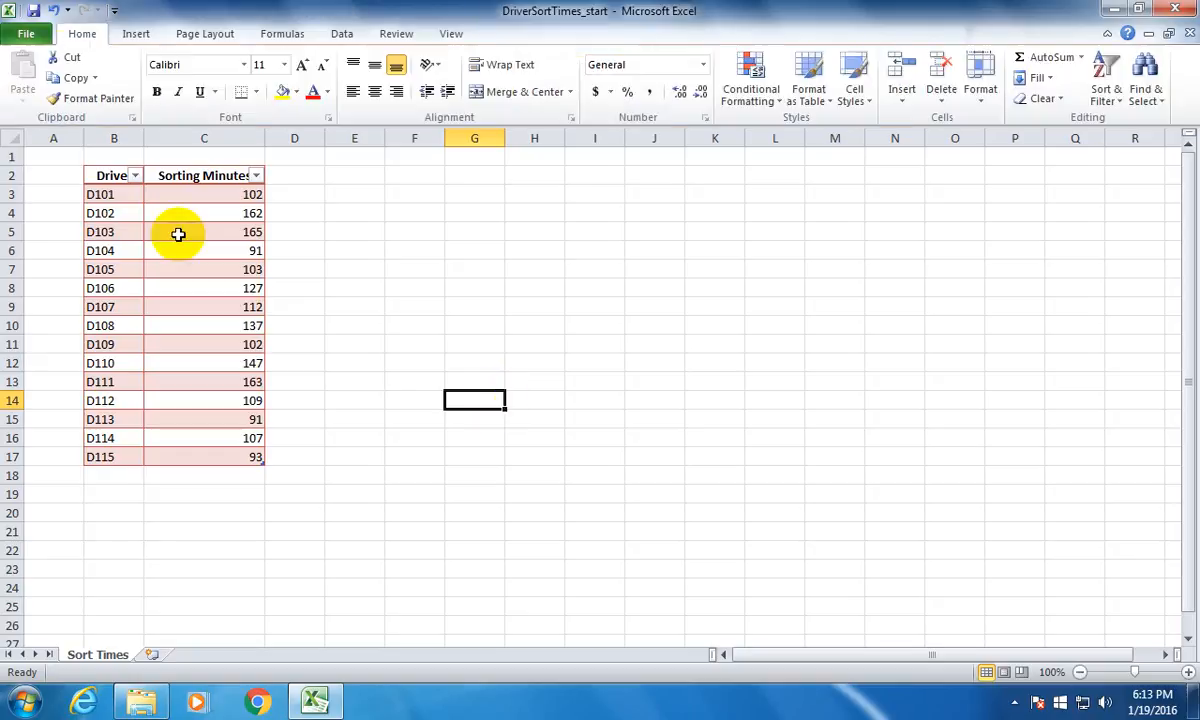
# Step: Examine the sort and filter options available for the Driver and Sorting Minutes columns
pyautogui.click(137, 177)
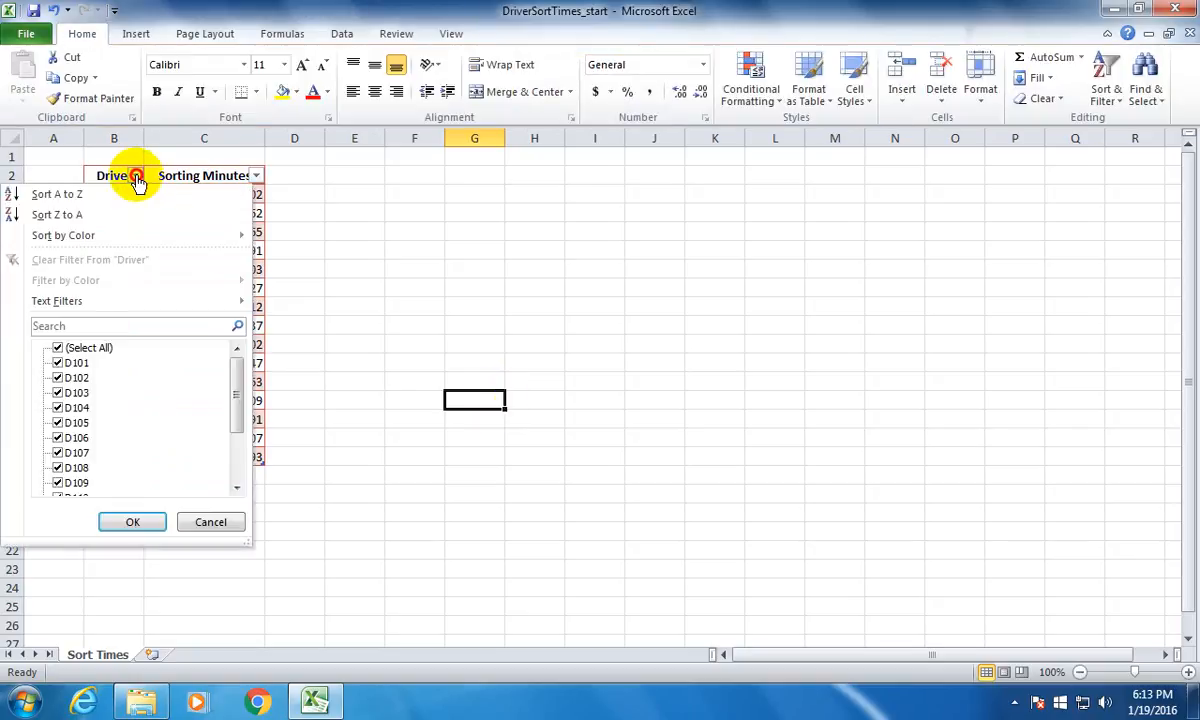
pyautogui.click(137, 177)
pyautogui.click(350, 230)
pyautogui.click(257, 177)
pyautogui.click(303, 181)
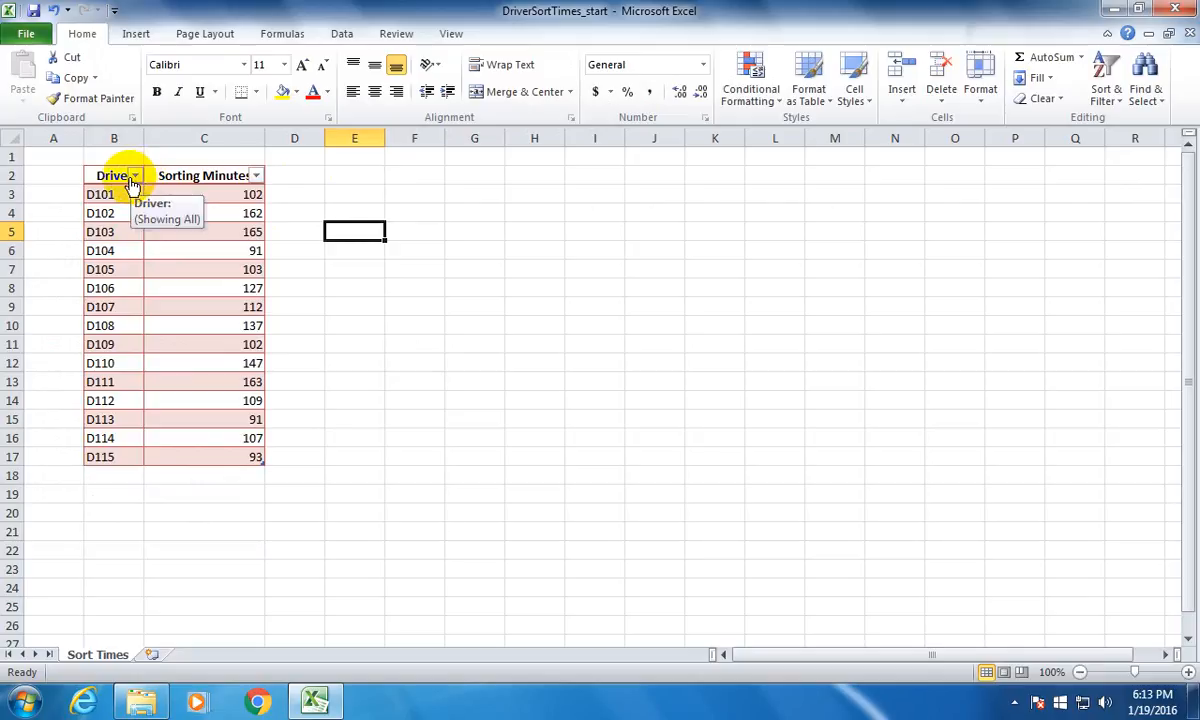
# Step: Sort the table by Sorting Minutes from smallest to largest, and re-sort it from largest to smallest
pyautogui.click(256, 177)
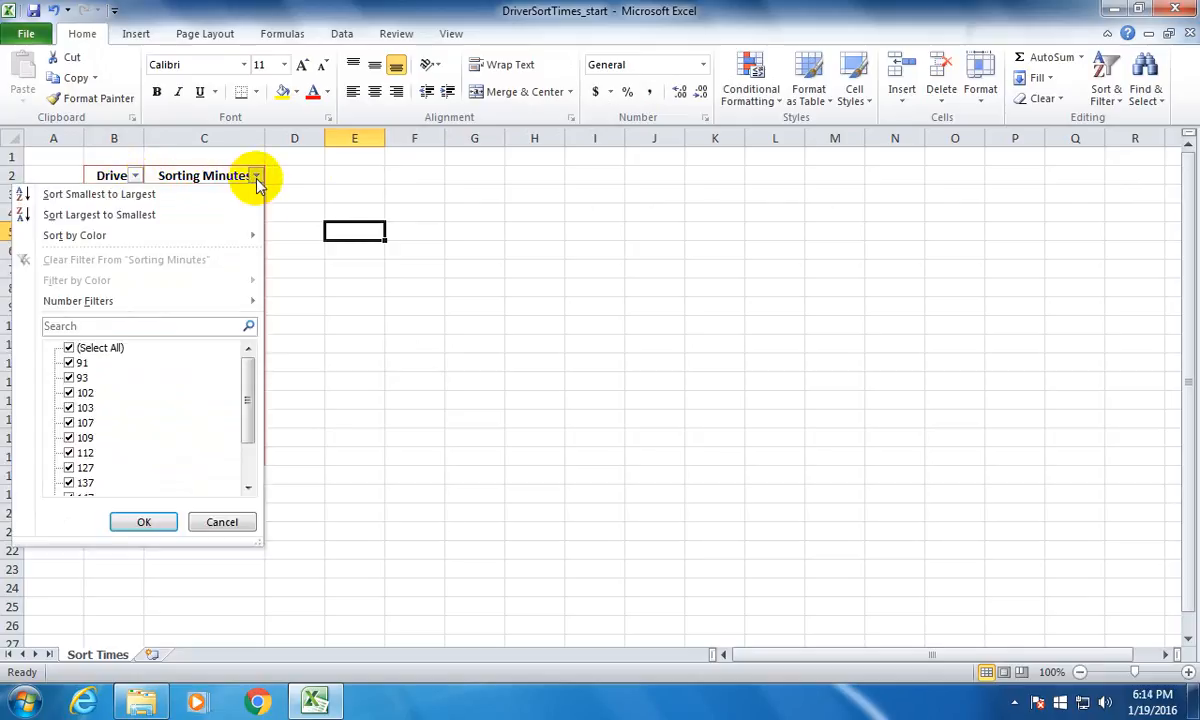
pyautogui.click(107, 196)
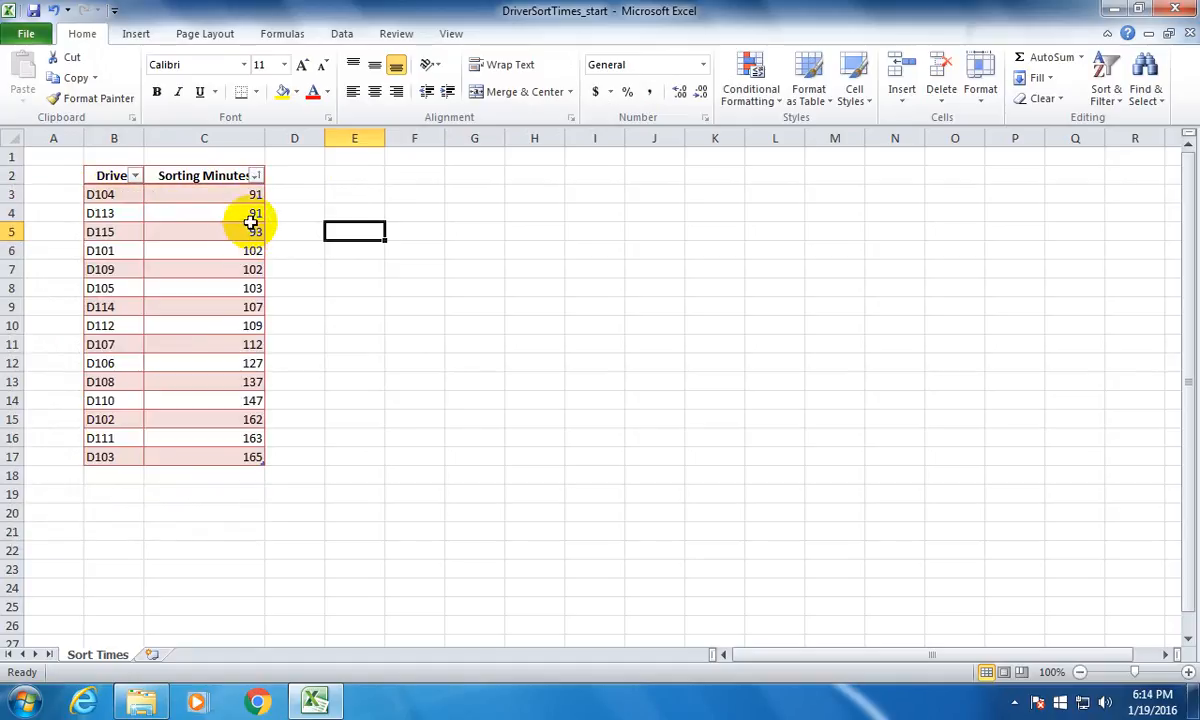
pyautogui.click(256, 175)
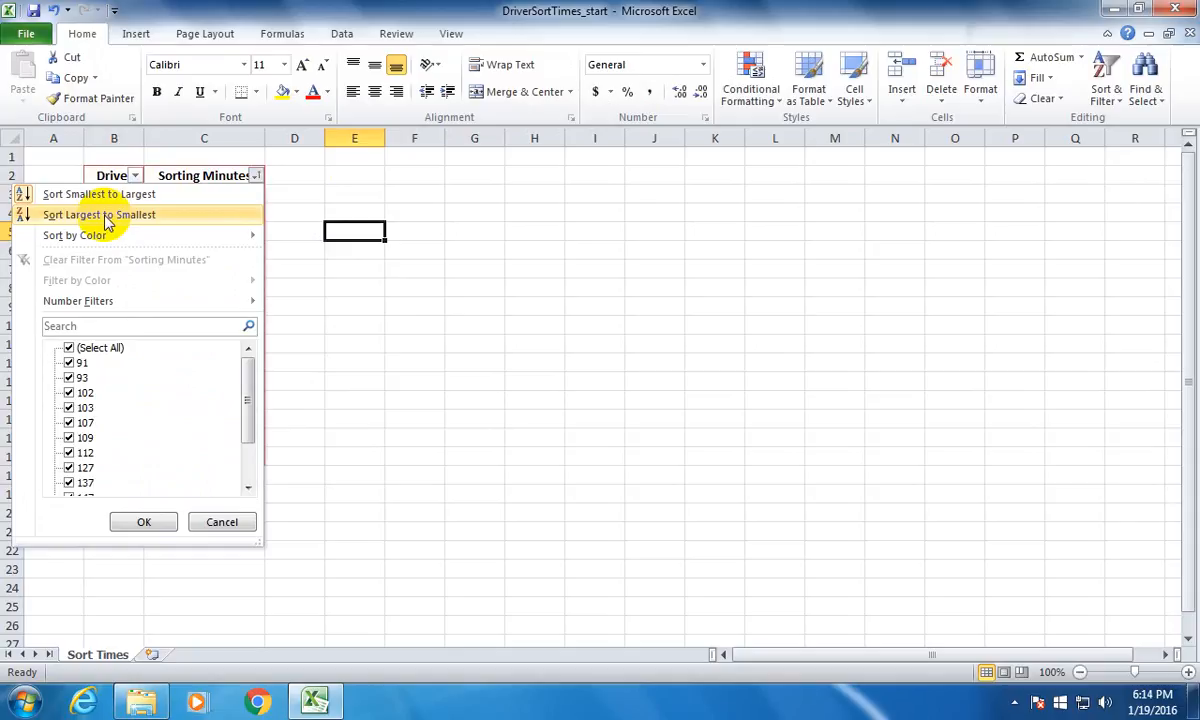
pyautogui.click(112, 215)
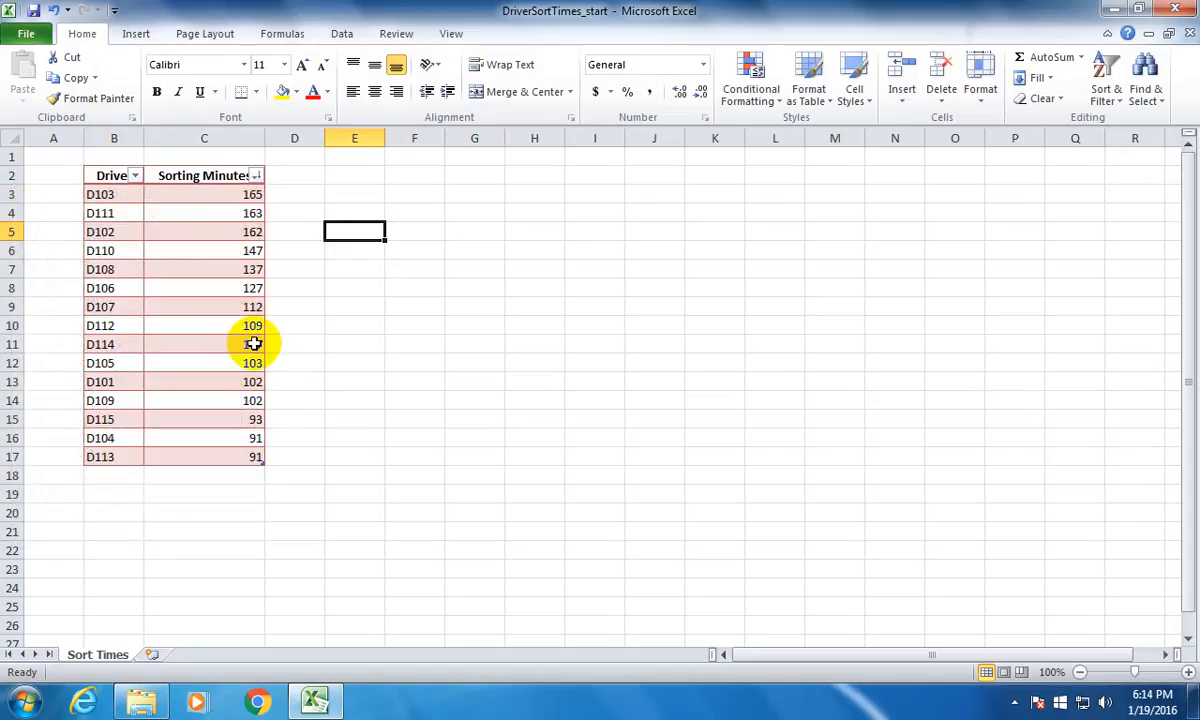
# Step: Review the table's custom sort settings from the Driver column's Sort by Color option without applying changes
pyautogui.click(134, 177)
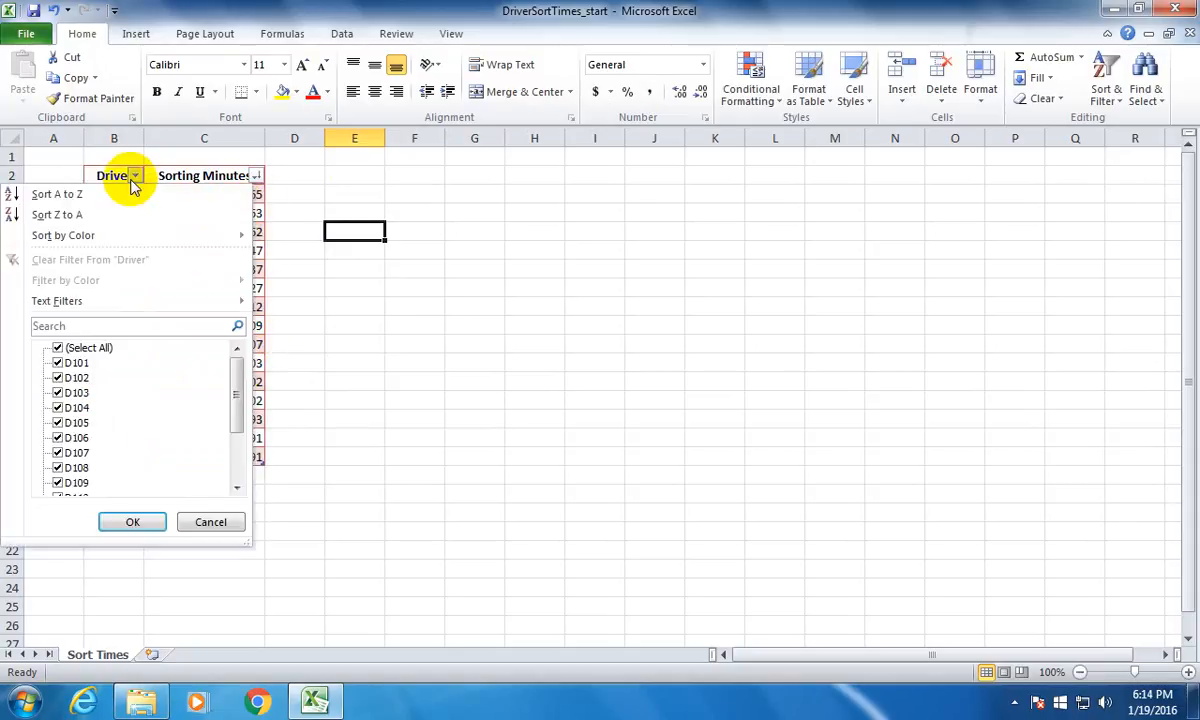
pyautogui.moveTo(118, 236)
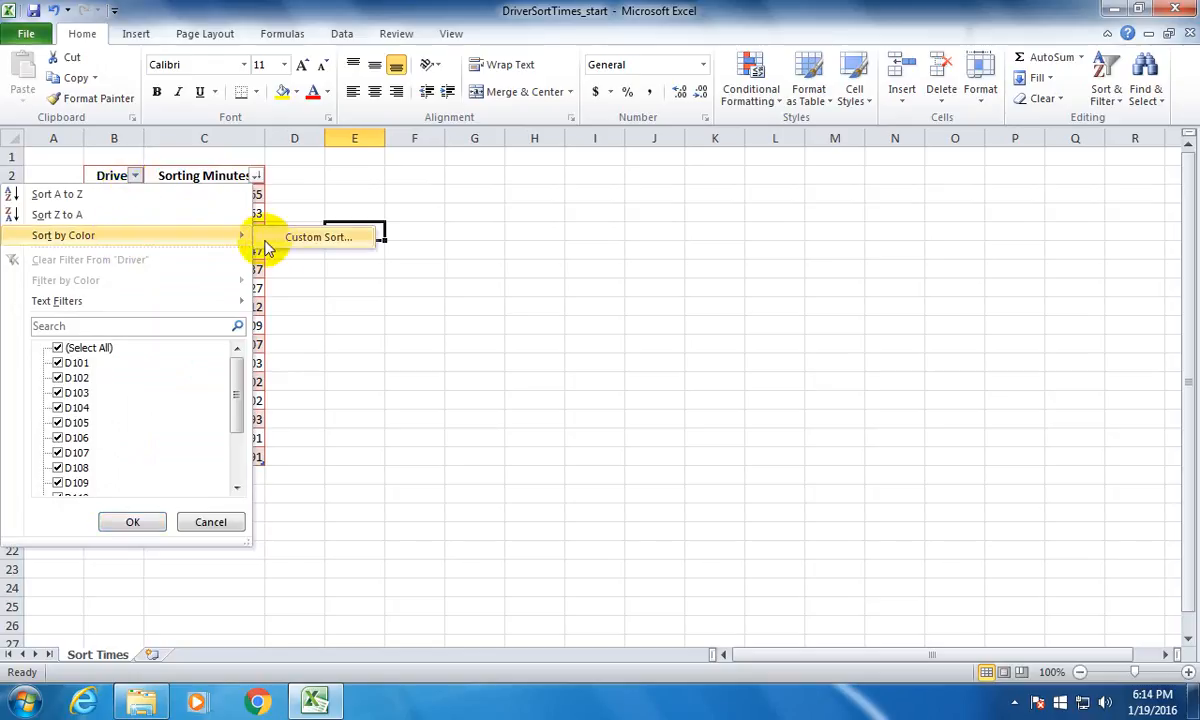
pyautogui.click(300, 240)
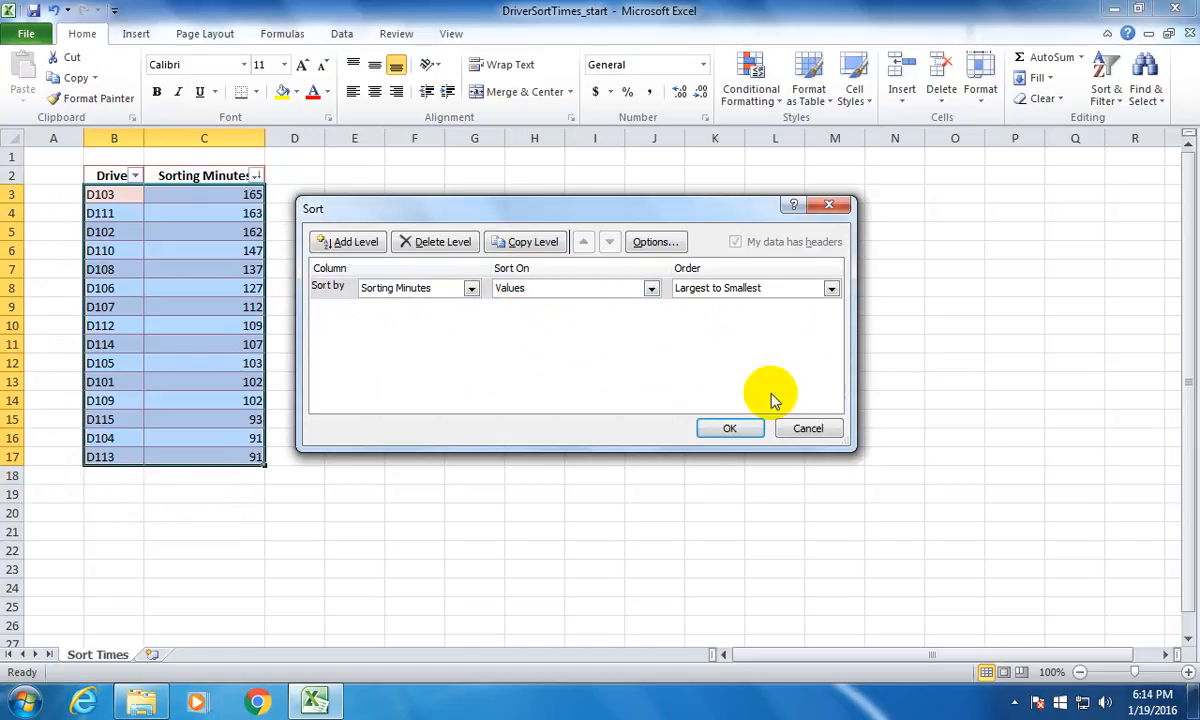
pyautogui.click(808, 428)
pyautogui.click(355, 231)
# Step: Filter the table's Driver column to show only driver D101
pyautogui.click(134, 175)
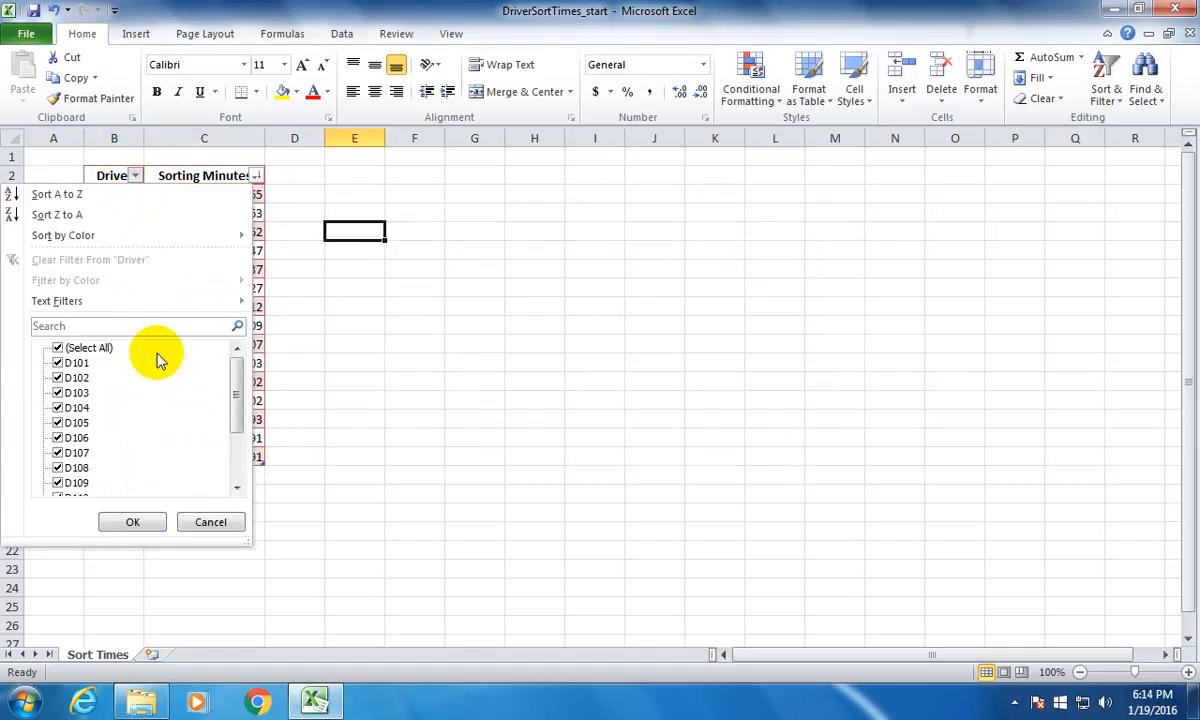
pyautogui.click(59, 348)
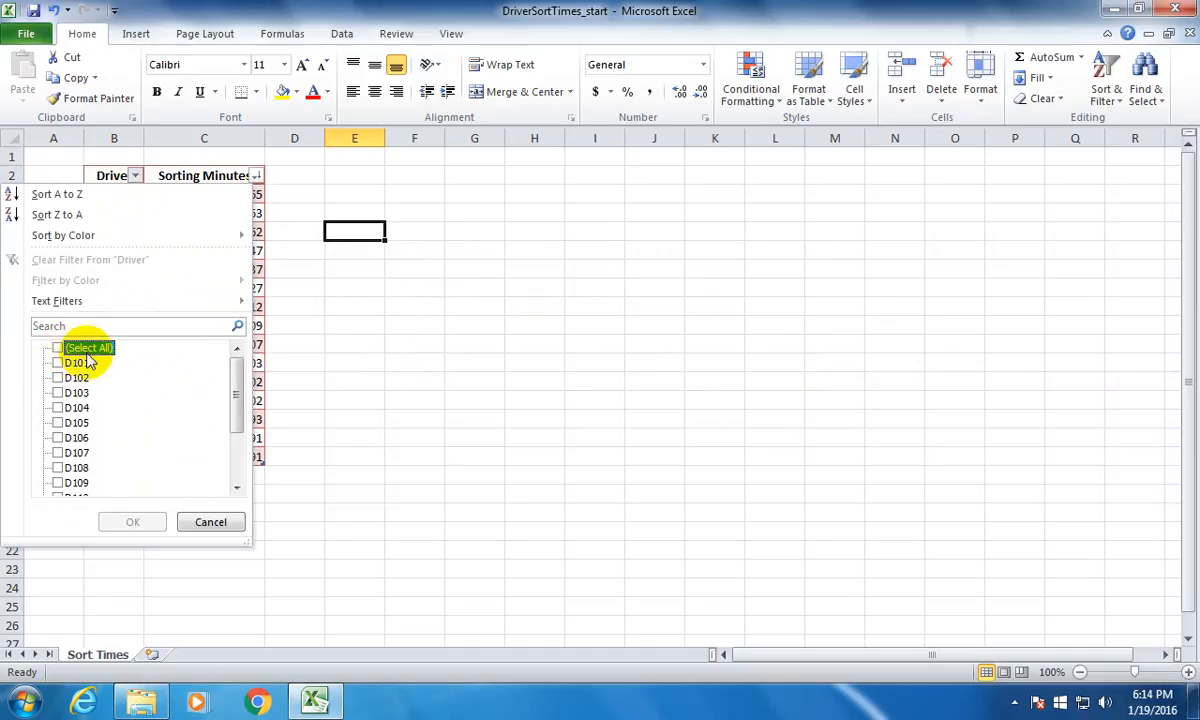
pyautogui.click(66, 365)
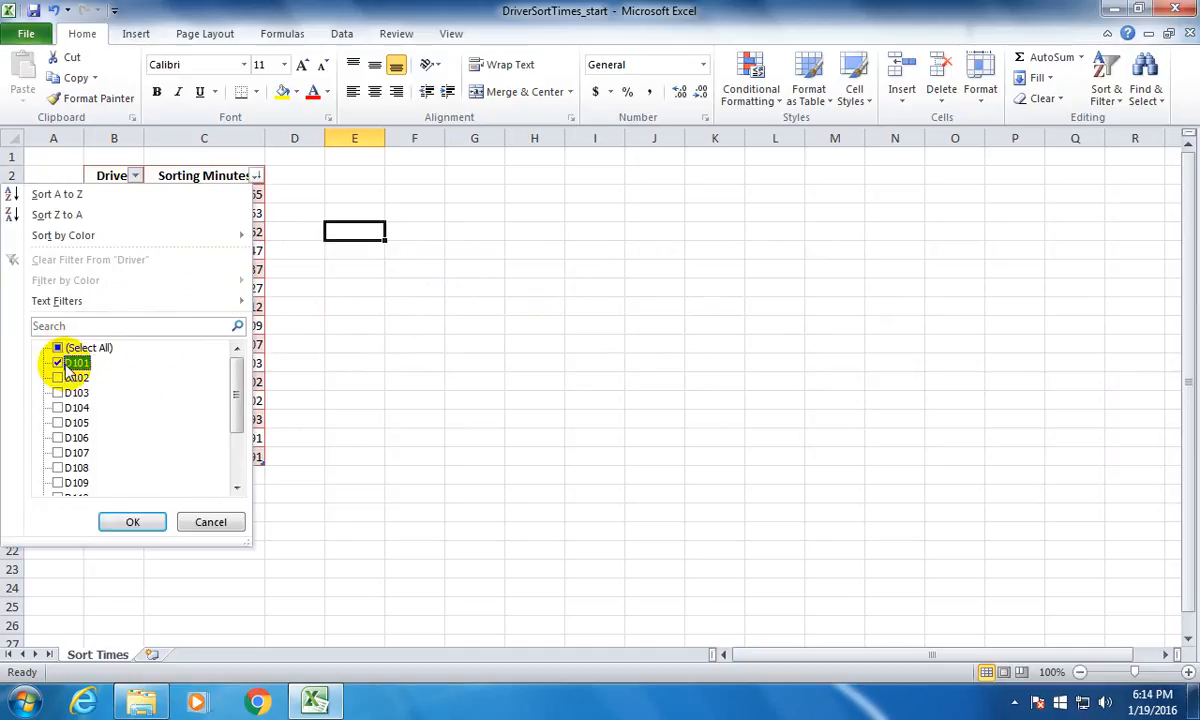
pyautogui.click(131, 521)
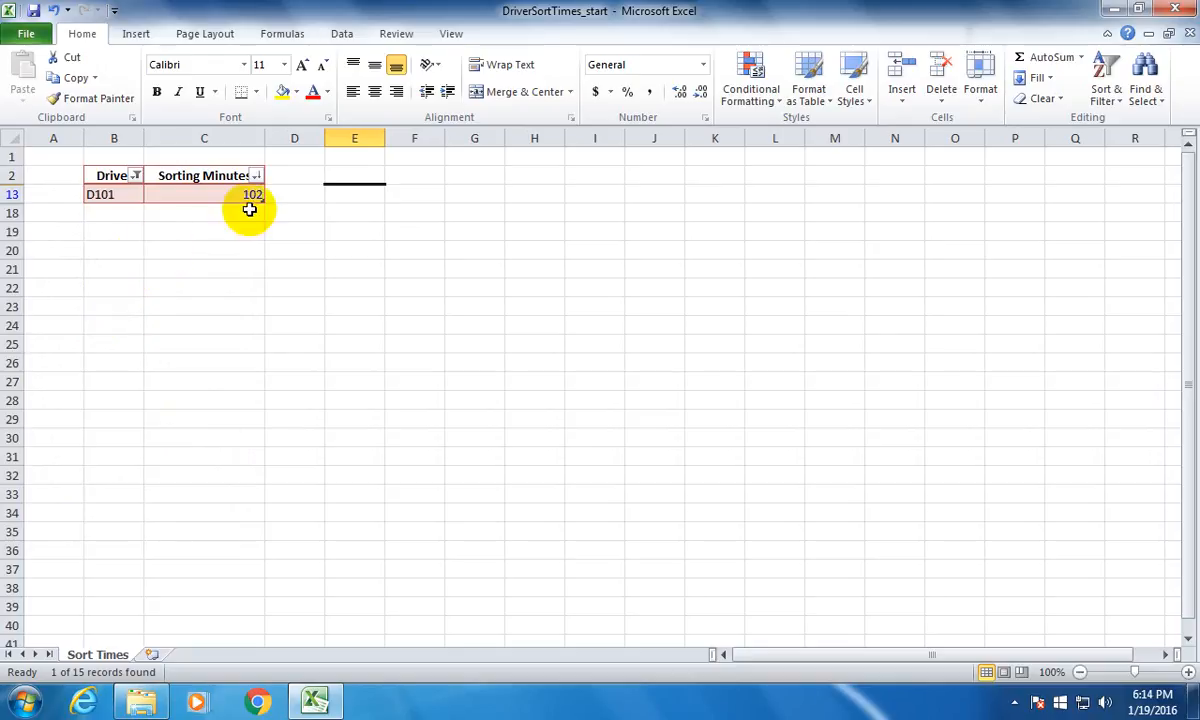
# Step: Restore all drivers in the Driver column's filter
pyautogui.click(136, 175)
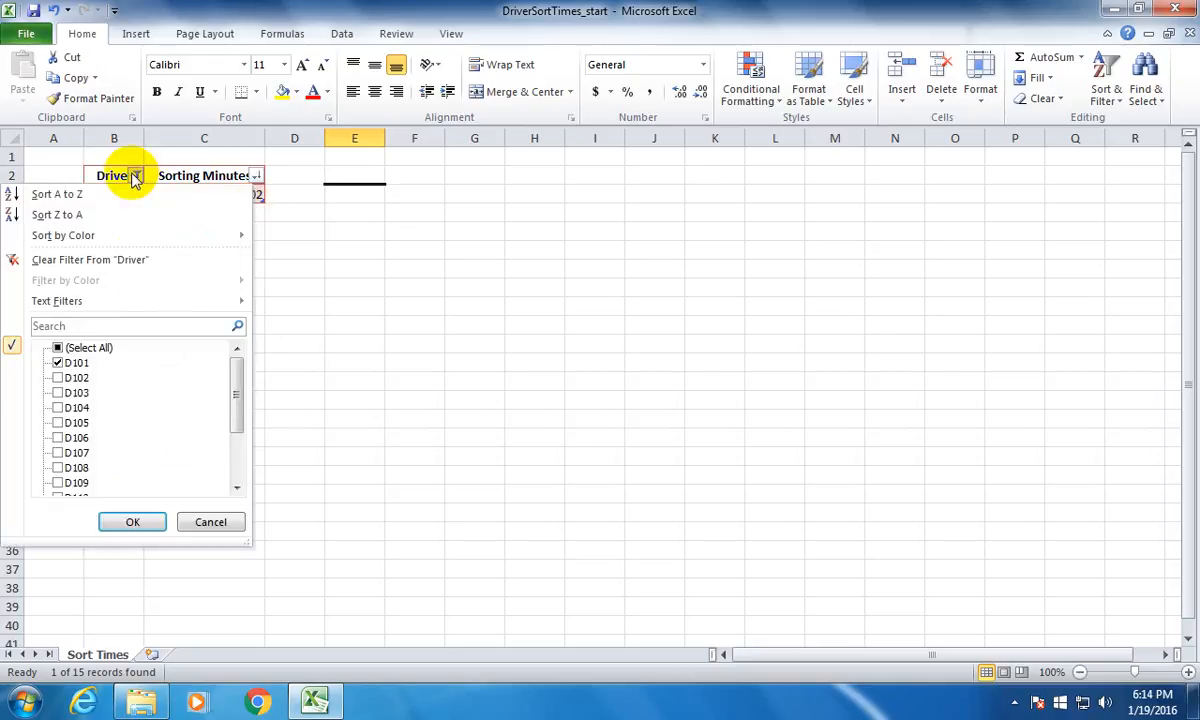
pyautogui.click(70, 348)
pyautogui.click(135, 520)
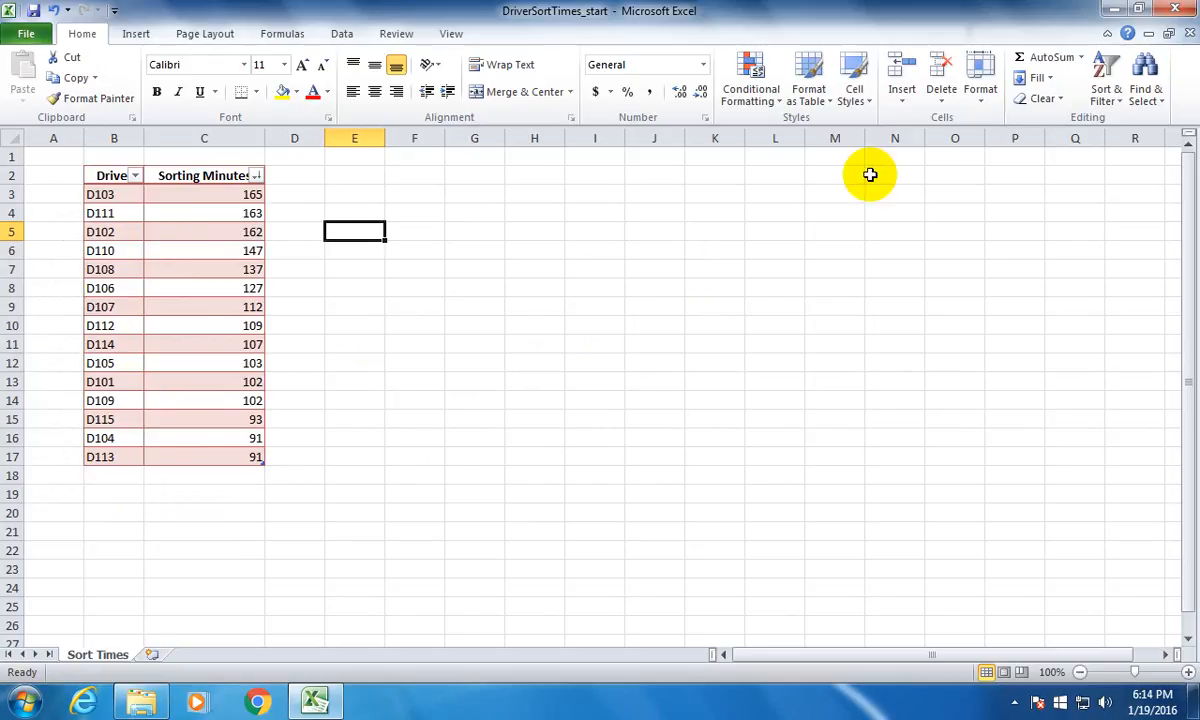
pyautogui.click(812, 100)
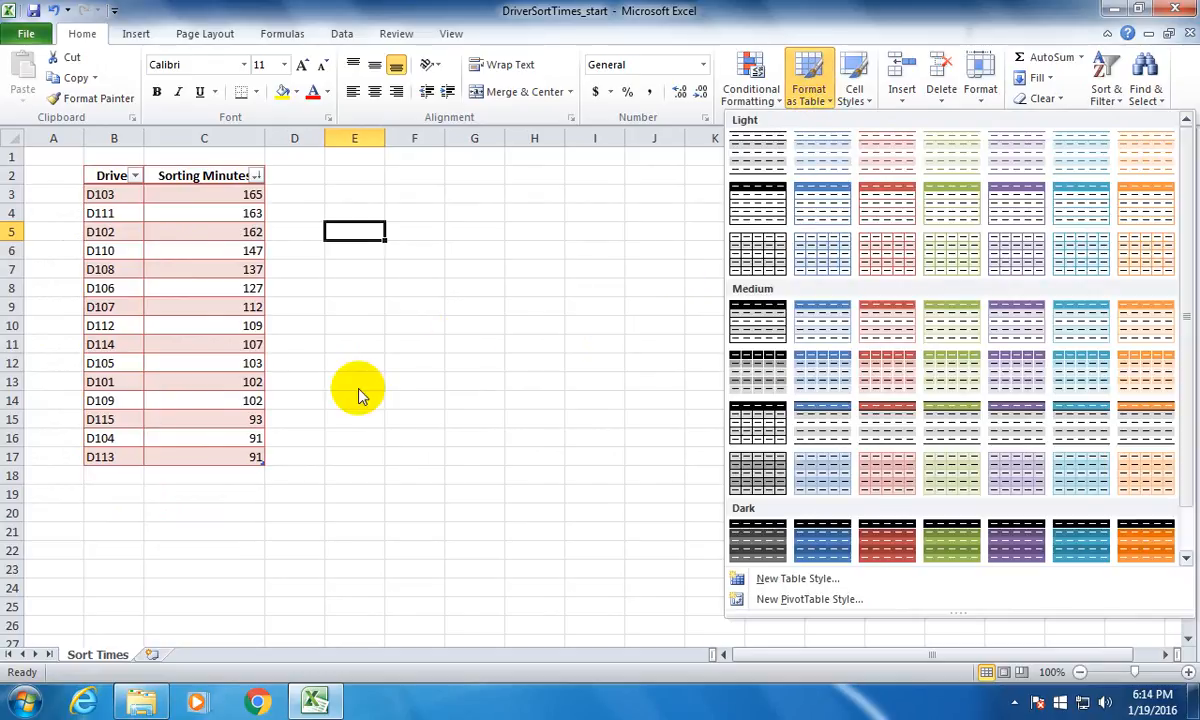
pyautogui.click(889, 302)
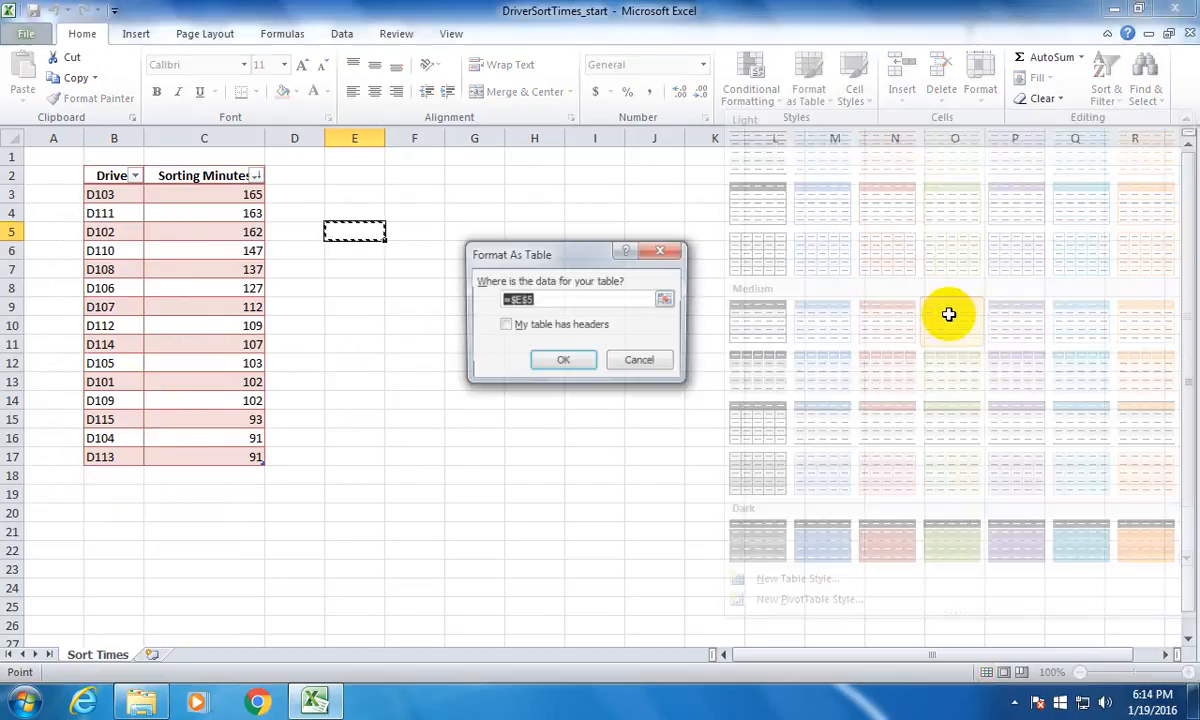
pyautogui.click(641, 361)
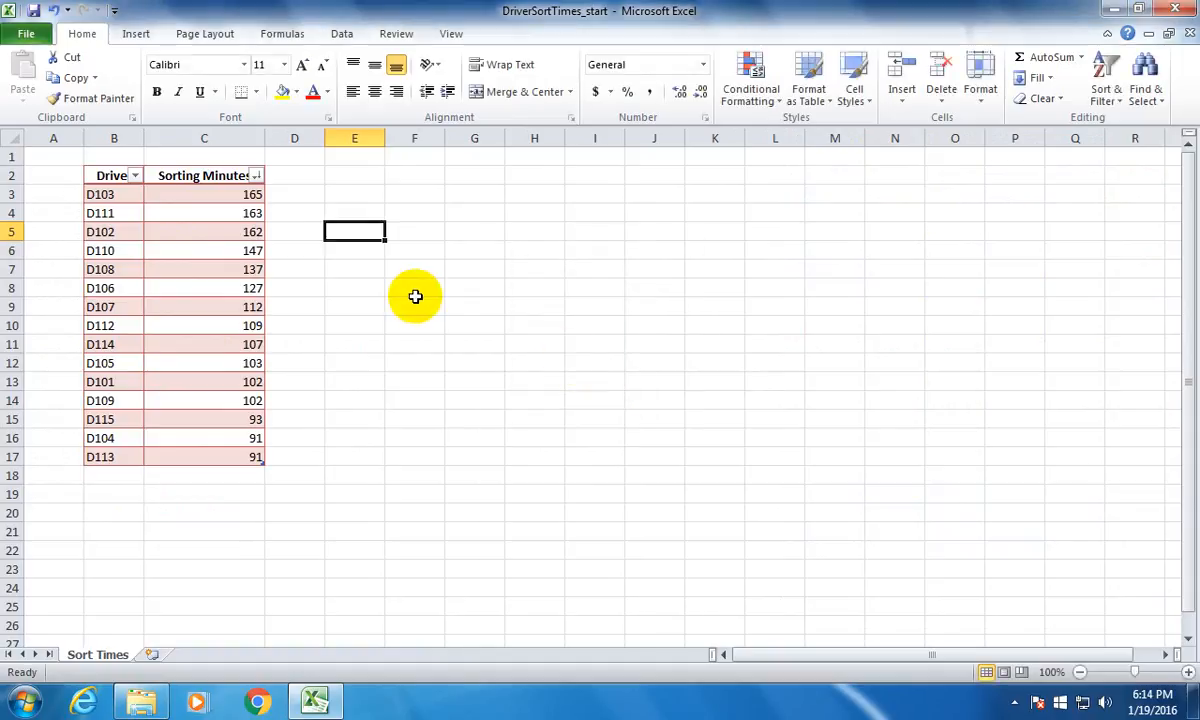
# Step: Change the driver table's style to the dark green style with a black header row
pyautogui.click(100, 175)
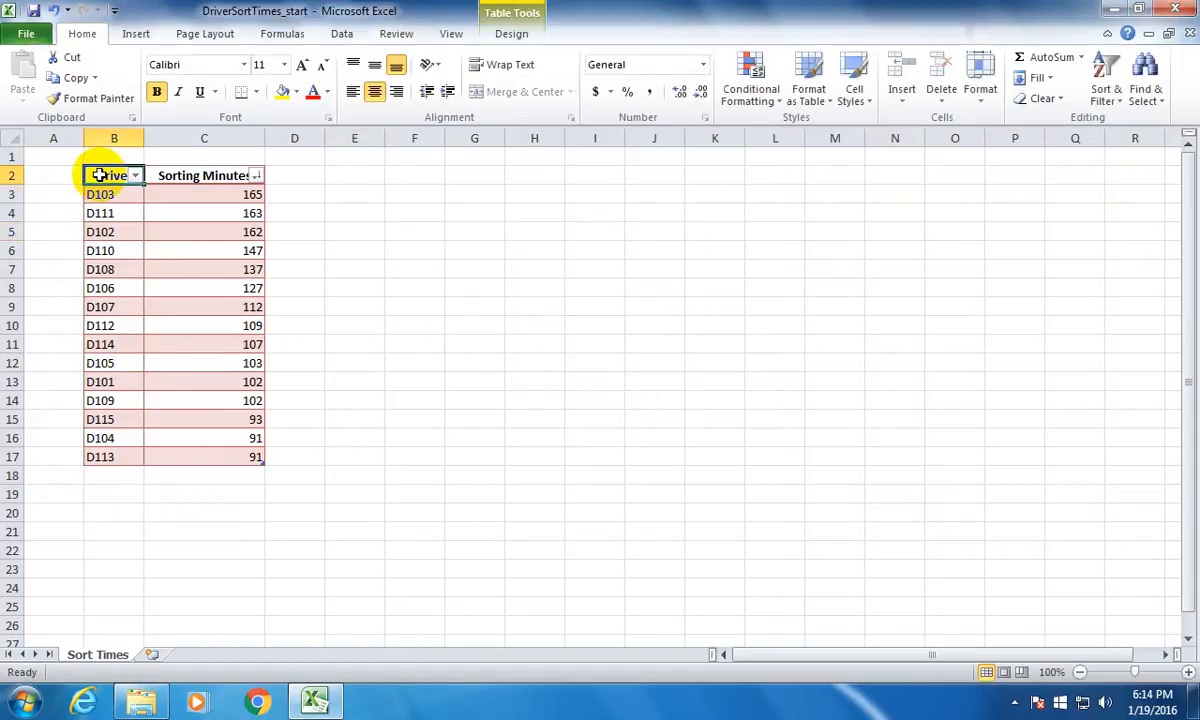
pyautogui.click(810, 96)
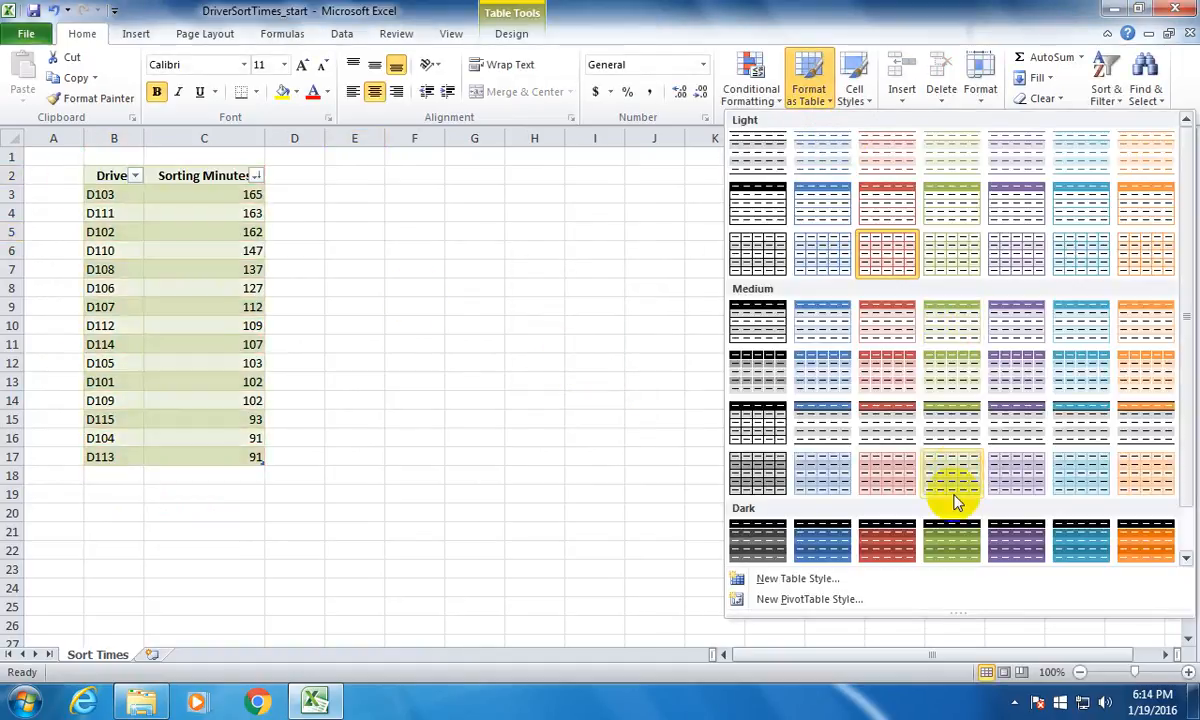
pyautogui.click(952, 551)
pyautogui.click(458, 364)
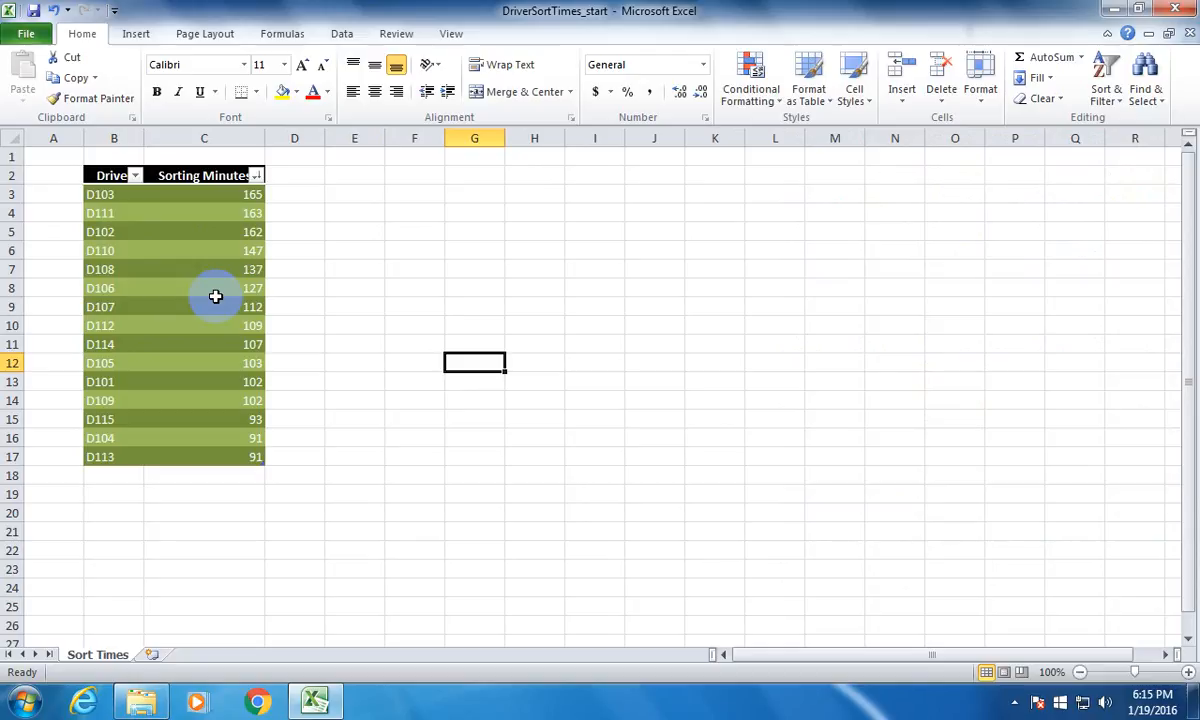
# Step: Add driver D116 with 100 sorting minutes in row 18, directly below the table's last record
pyautogui.click(115, 478)
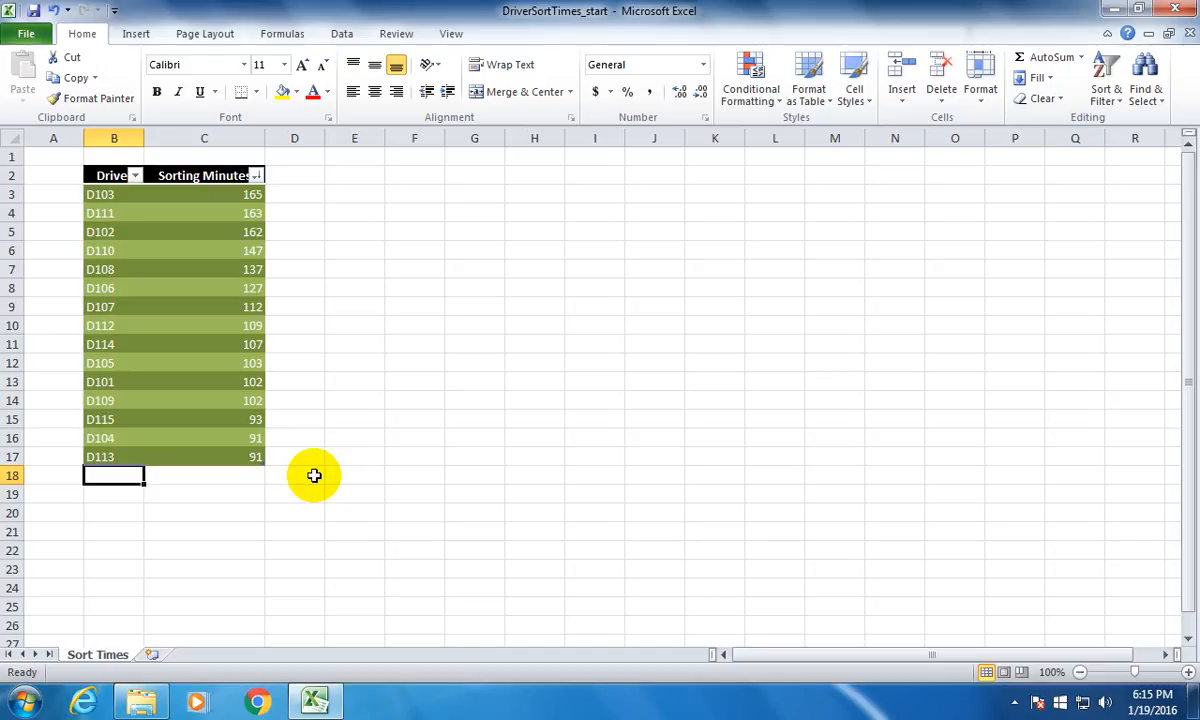
pyautogui.write('D116')
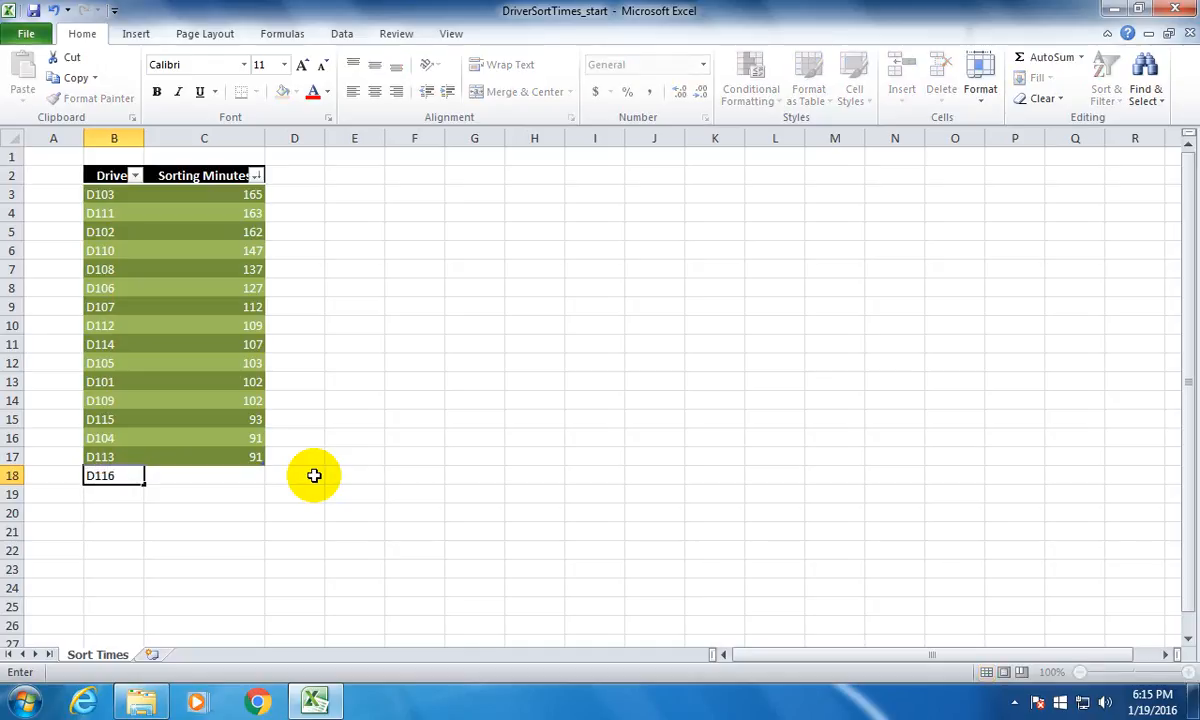
pyautogui.press('Tab')
pyautogui.write('10')
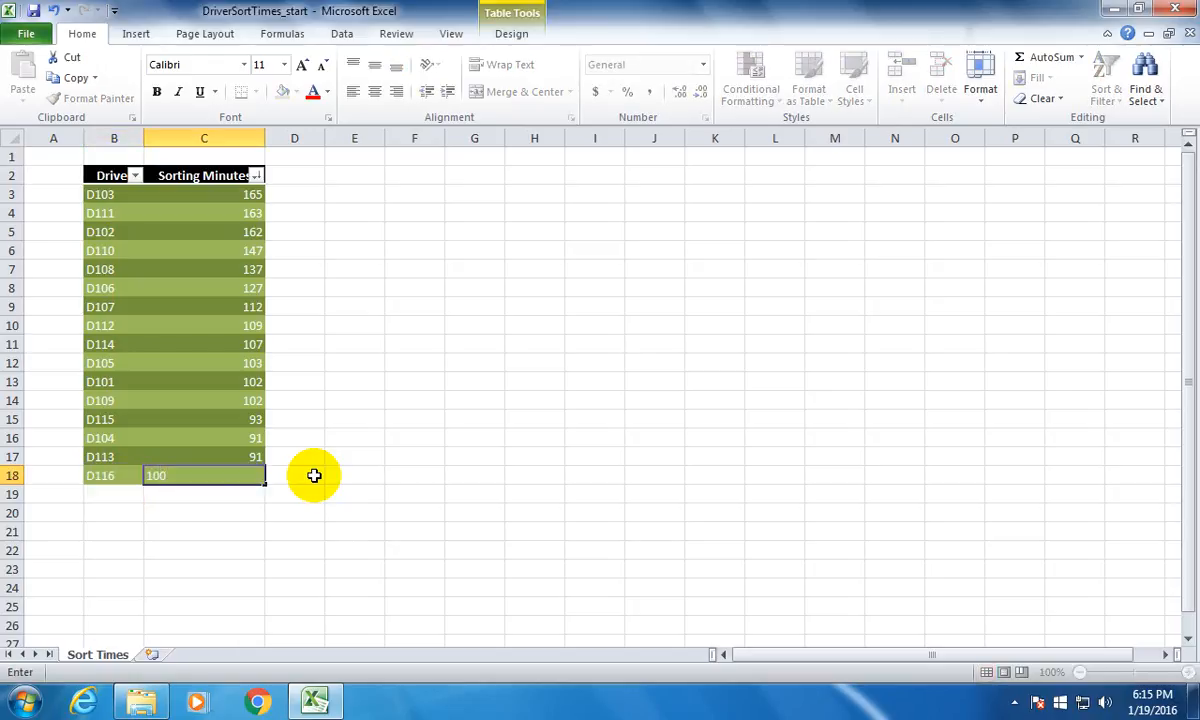
pyautogui.press('Return')
pyautogui.click(251, 511)
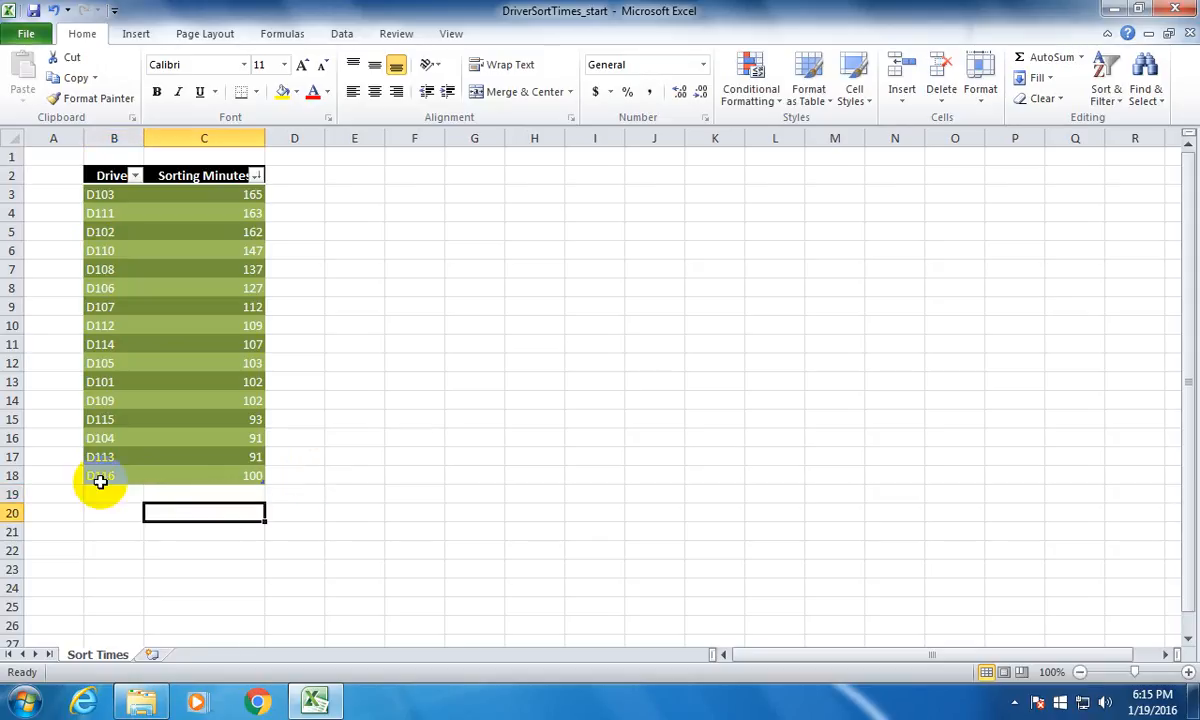
# Step: Add driver D117 with 250 sorting minutes in row 19, directly below the D116 record
pyautogui.click(100, 479)
pyautogui.click(107, 496)
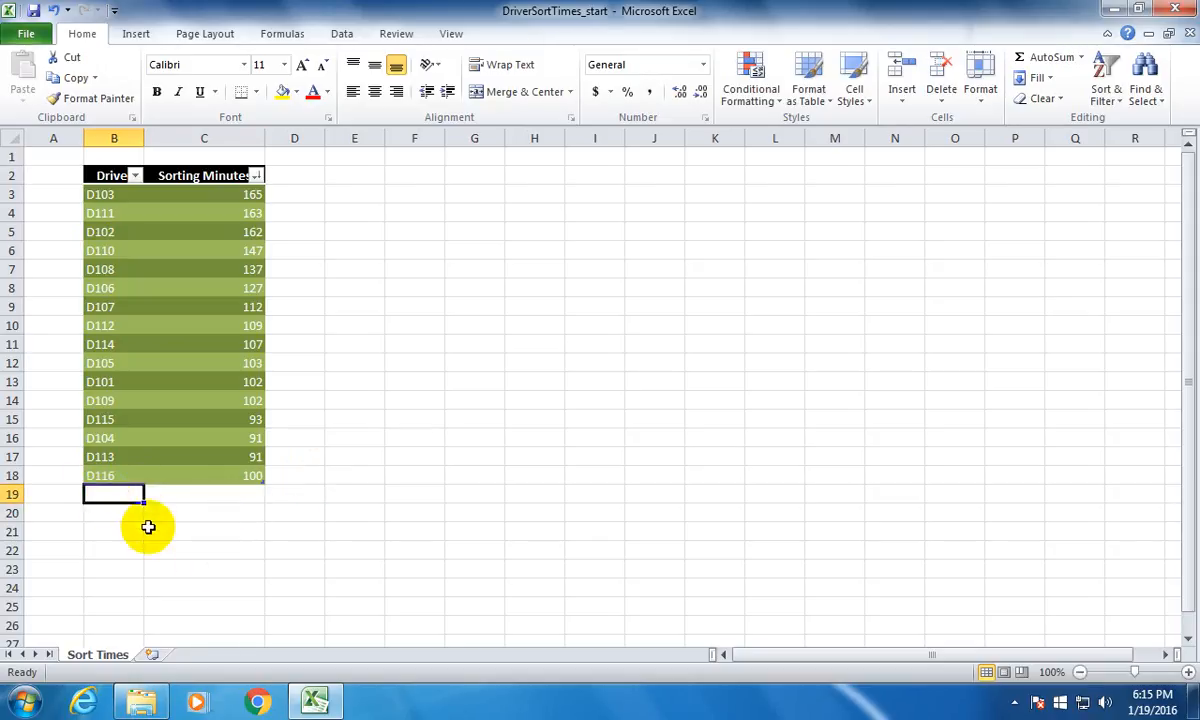
pyautogui.click(112, 473)
pyautogui.click(112, 492)
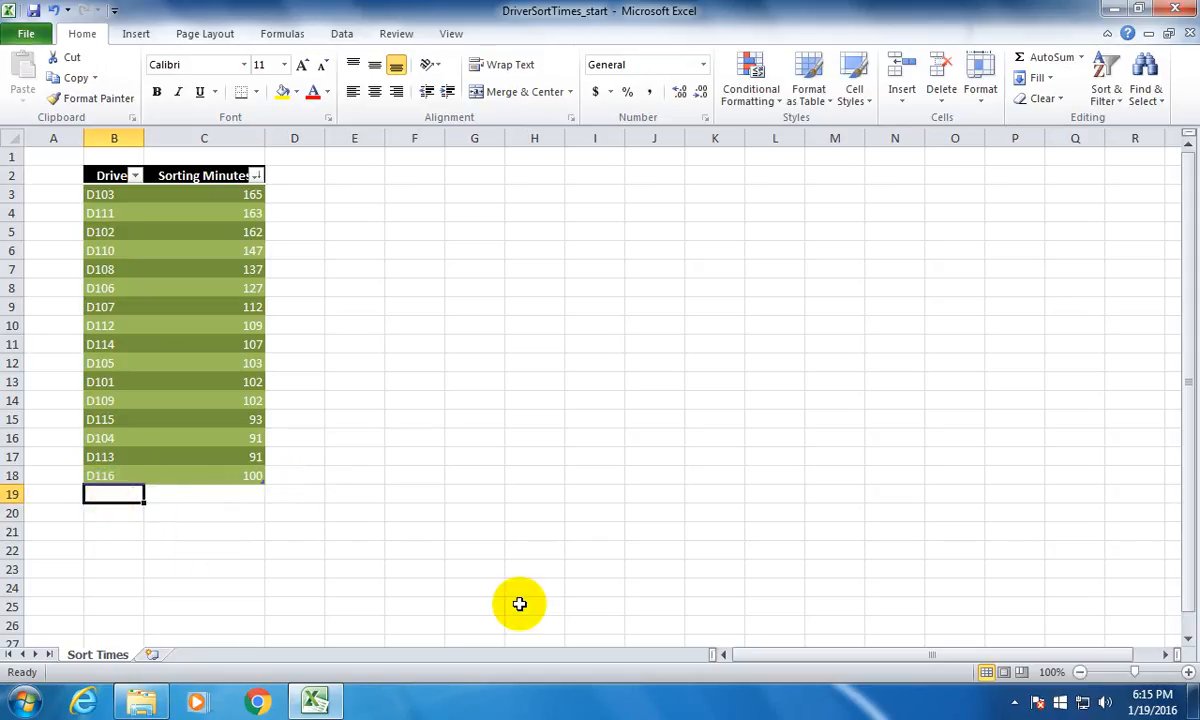
pyautogui.write('D117')
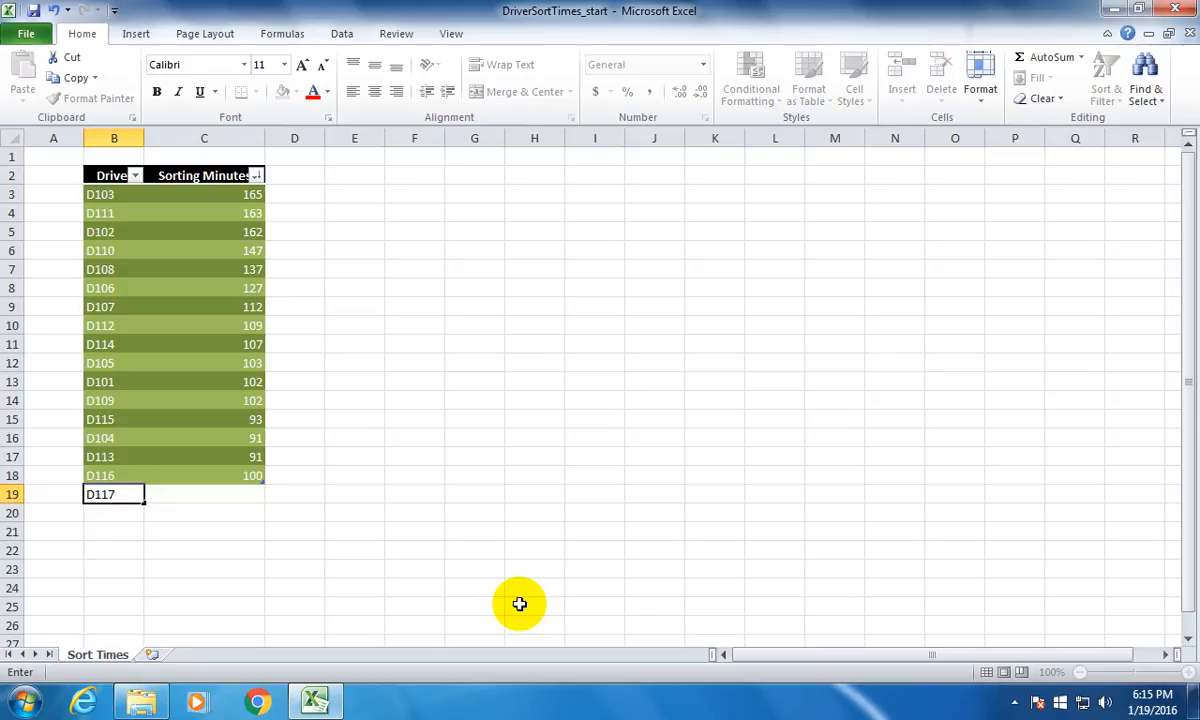
pyautogui.press('Tab')
pyautogui.write('25')
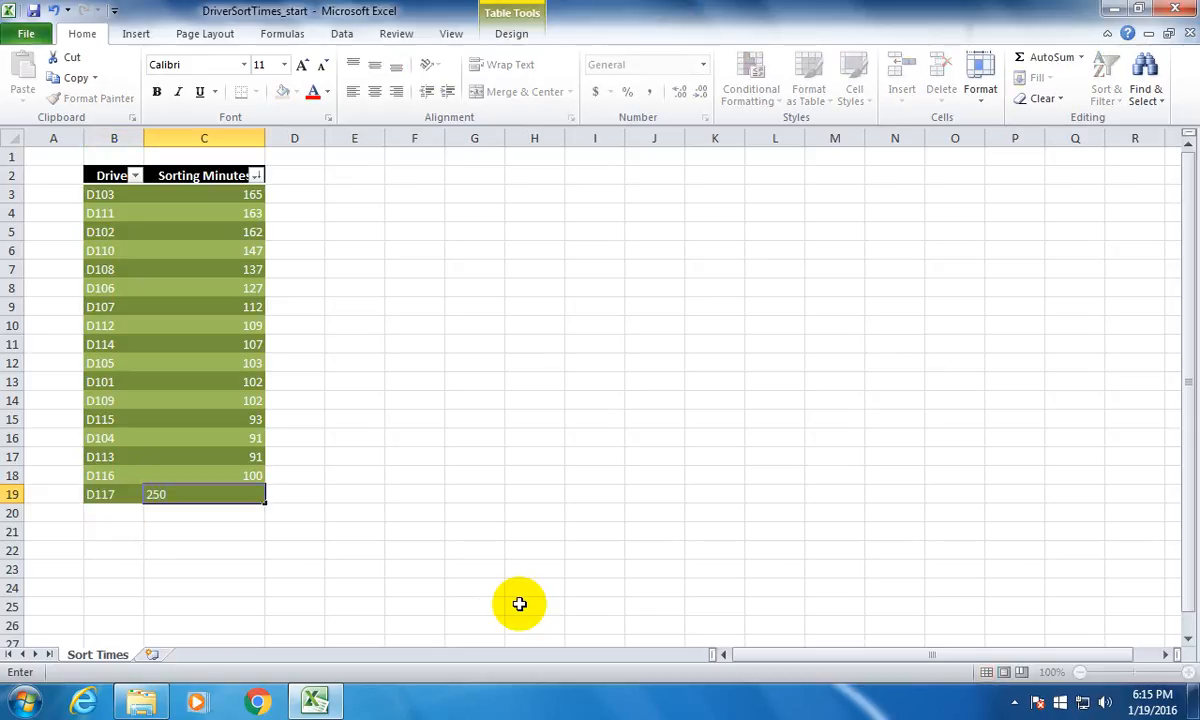
pyautogui.press('Return')
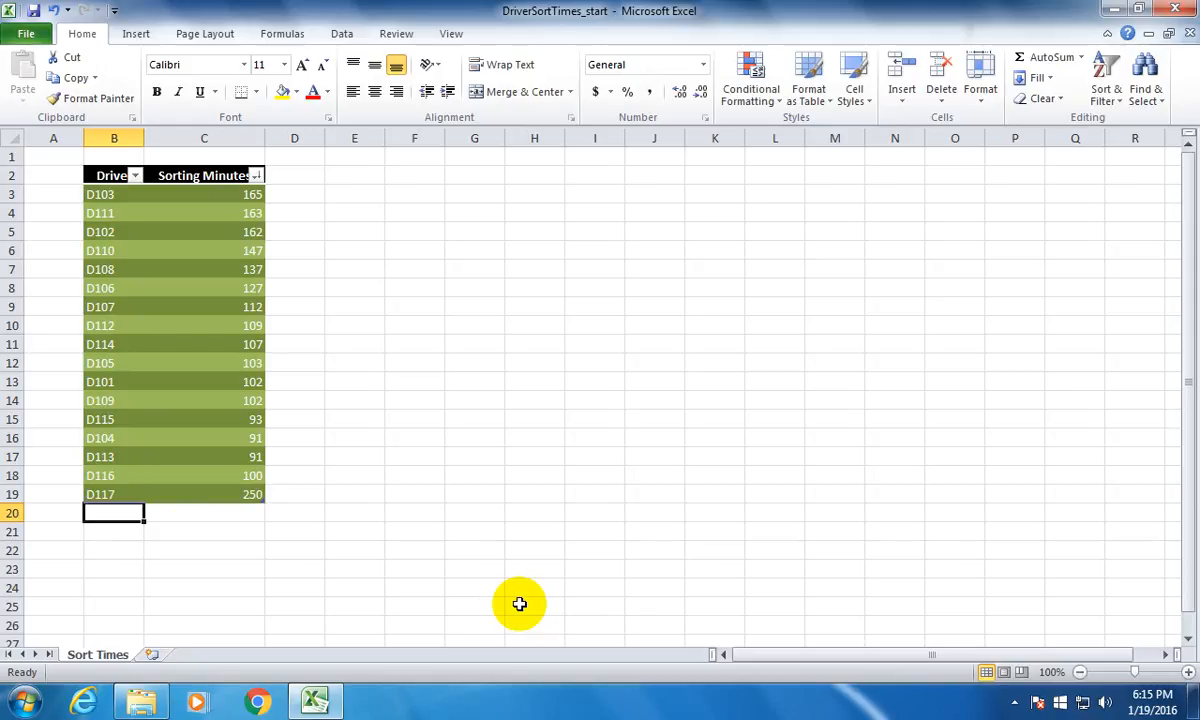
pyautogui.moveTo(102, 477); pyautogui.dragTo(193, 498)
pyautogui.click(172, 546)
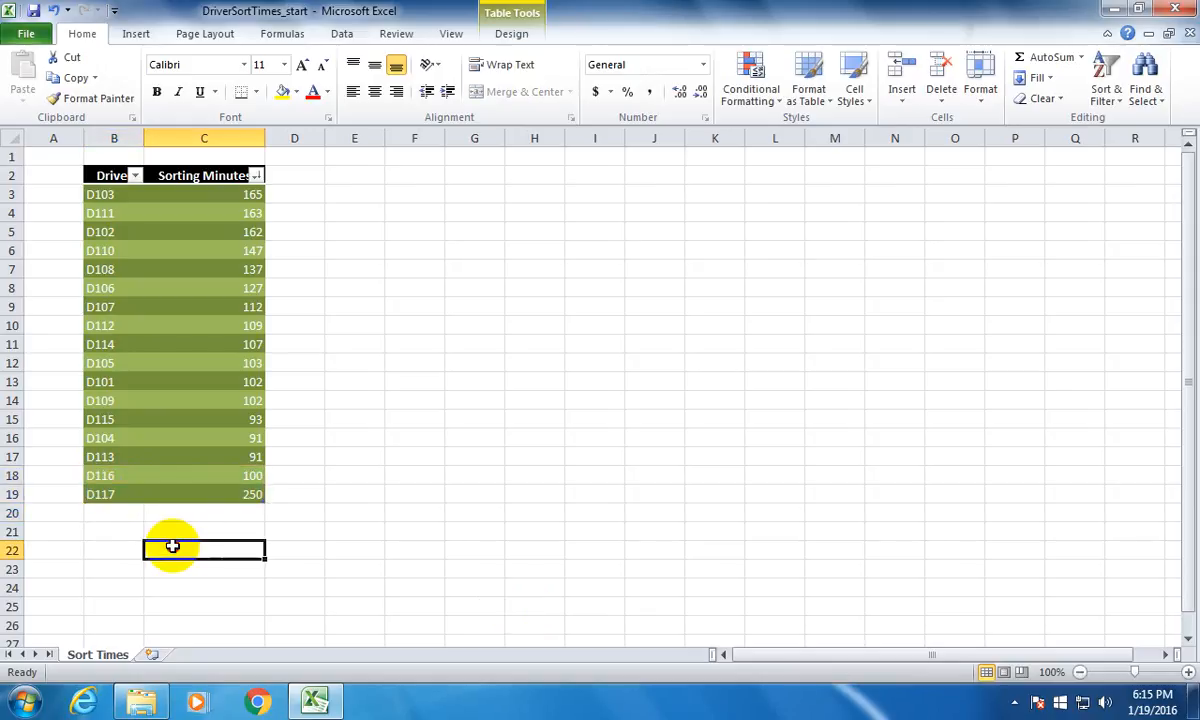
pyautogui.click(99, 511)
pyautogui.click(99, 473)
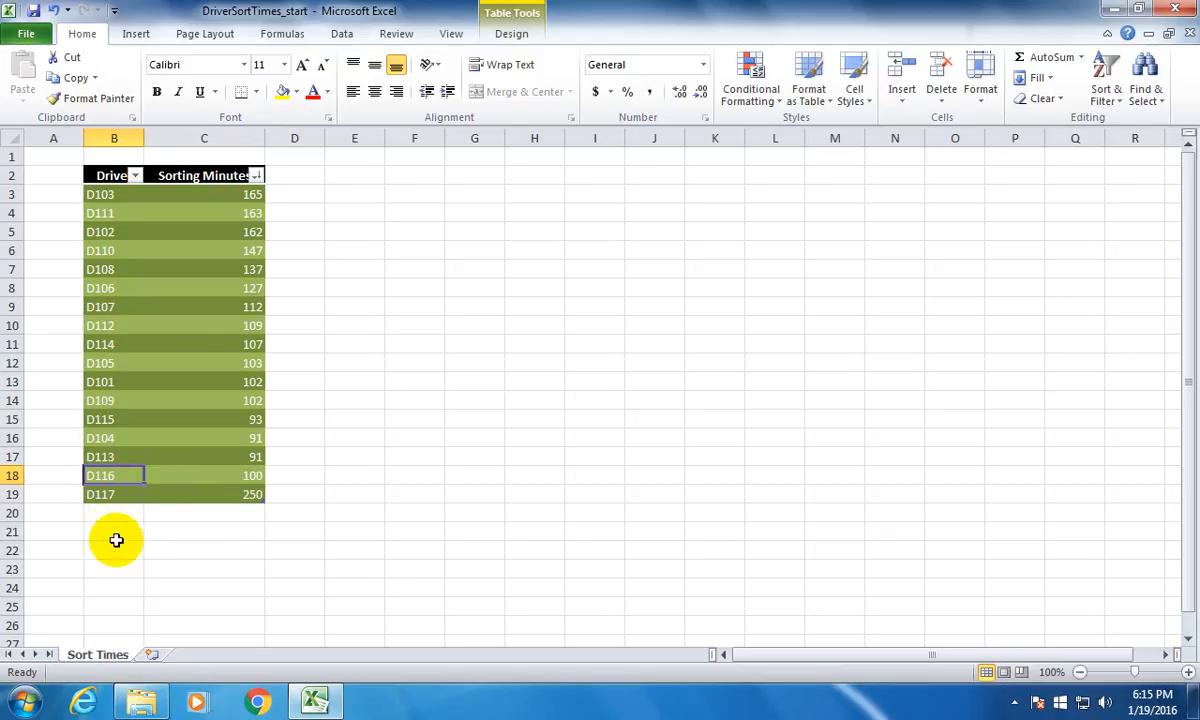
pyautogui.click(112, 509)
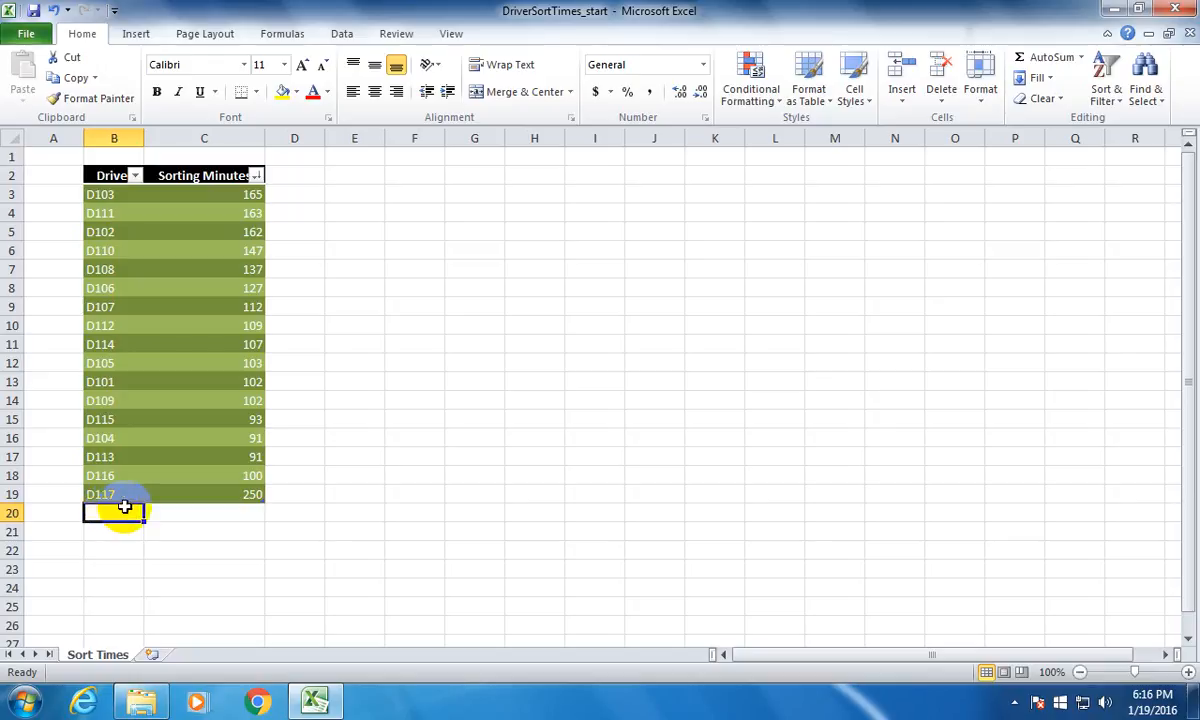
pyautogui.click(121, 495)
pyautogui.click(241, 495)
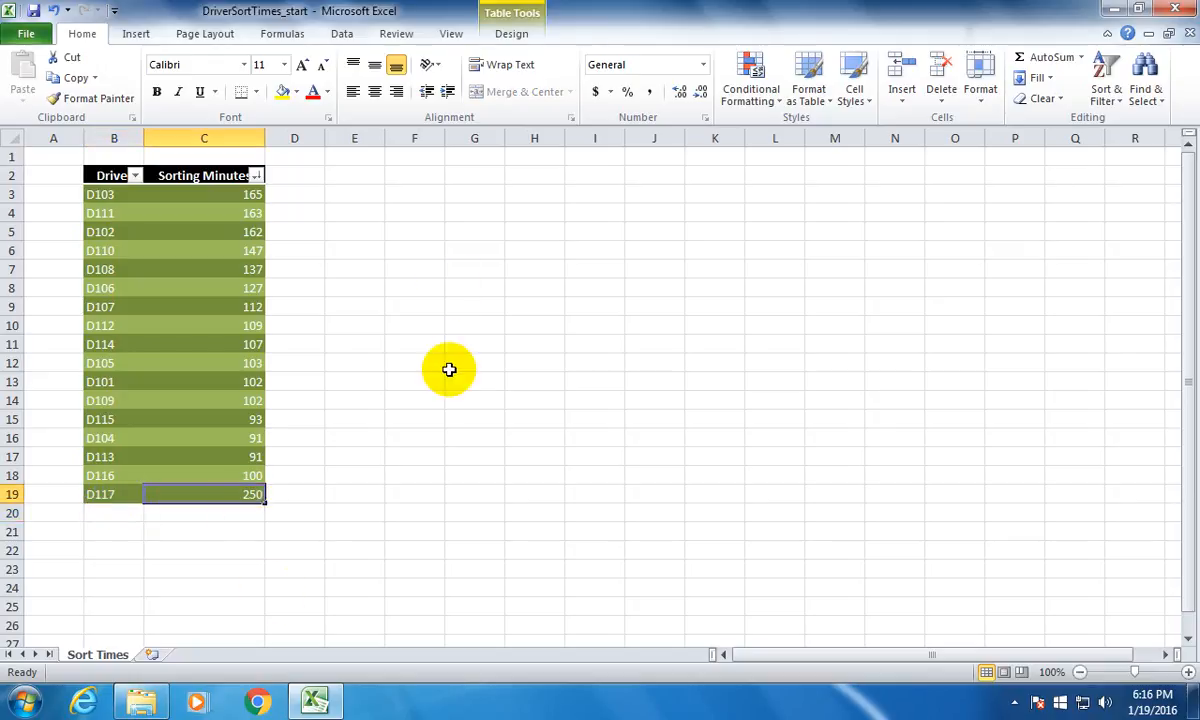
pyautogui.click(244, 545)
# Step: Add a total row to the driver table and select its Sorting Minutes total
pyautogui.click(230, 495)
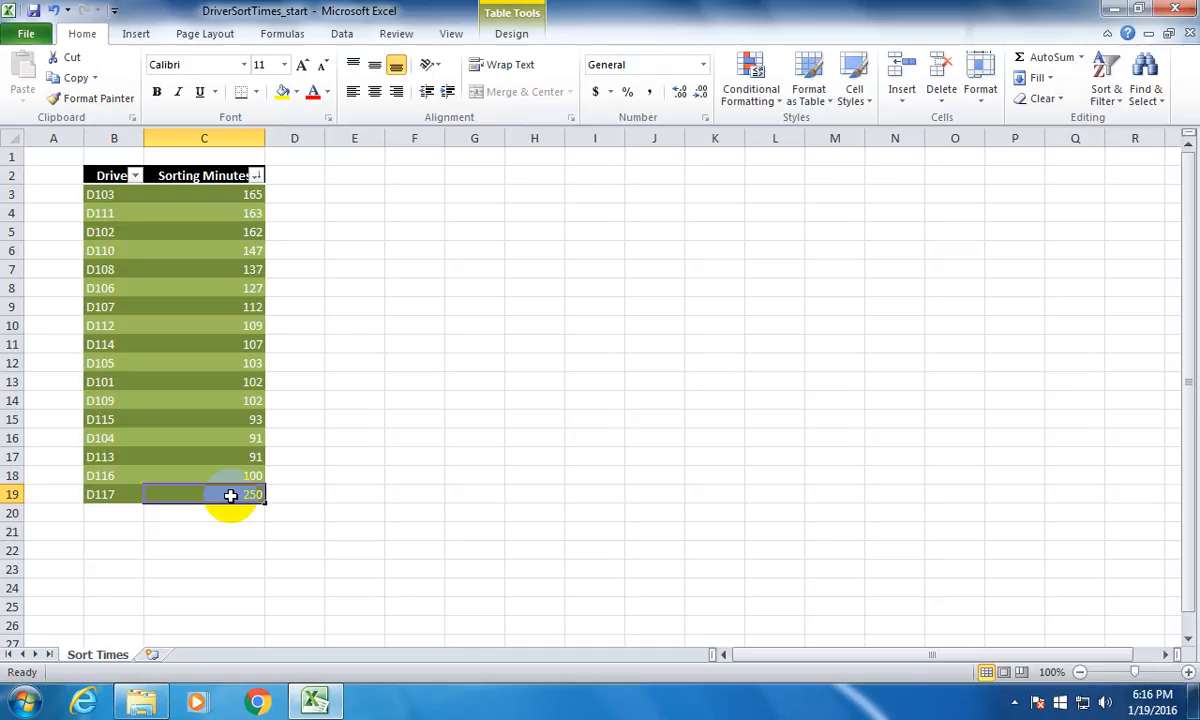
pyautogui.click(512, 34)
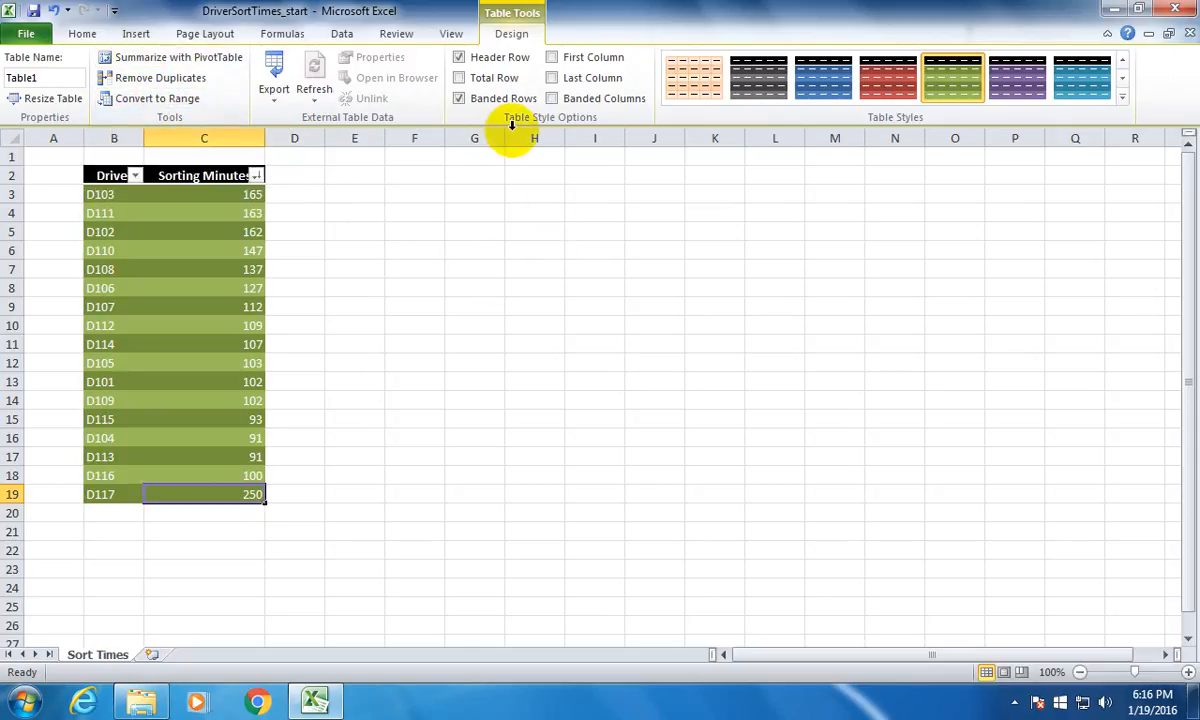
pyautogui.click(486, 82)
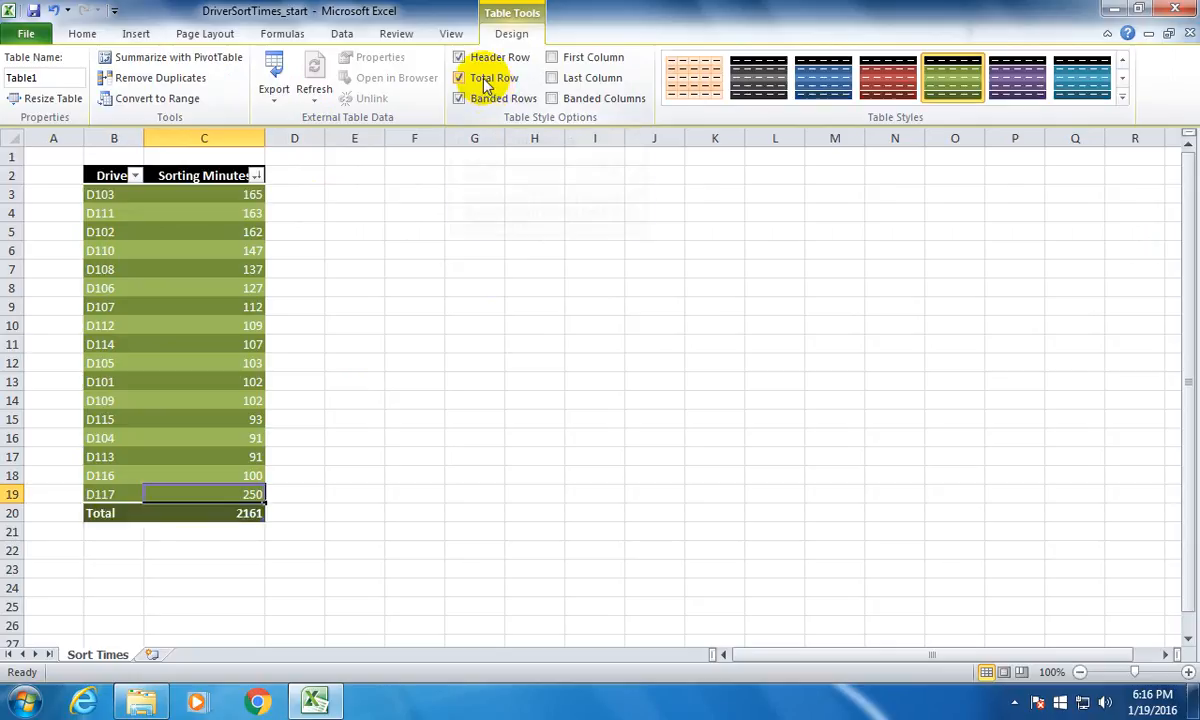
pyautogui.click(252, 516)
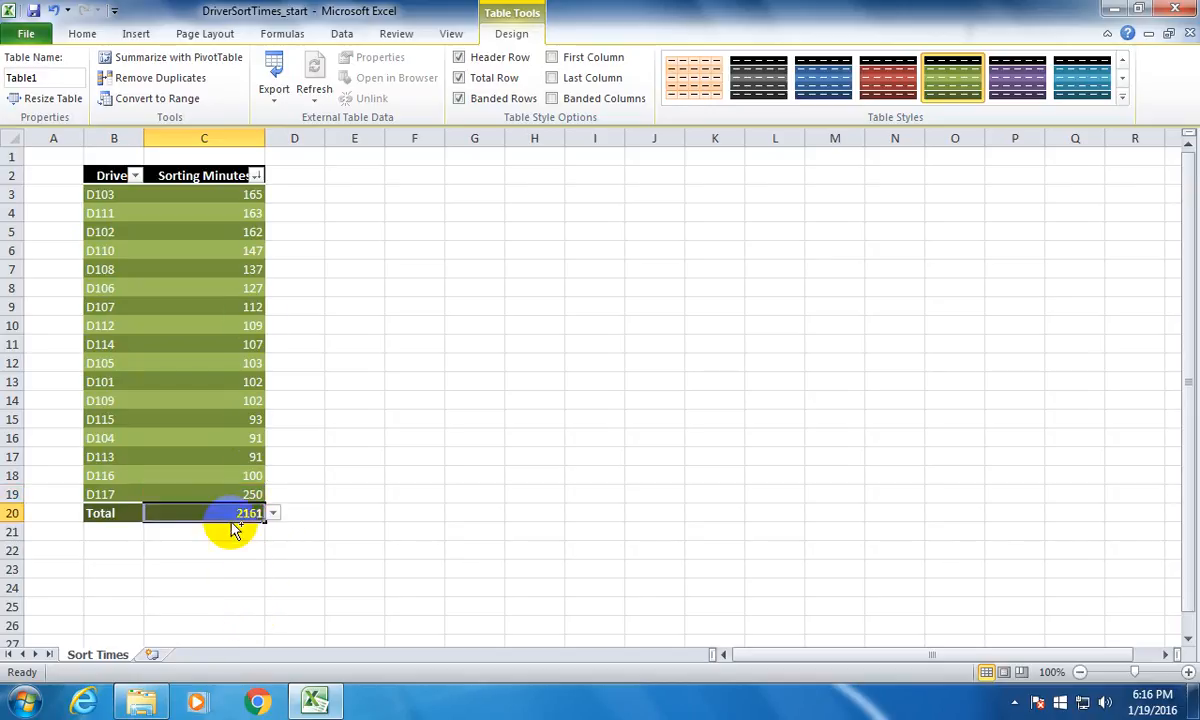
# Step: Remove the table's total row, and toggle it on and off once more
pyautogui.click(459, 77)
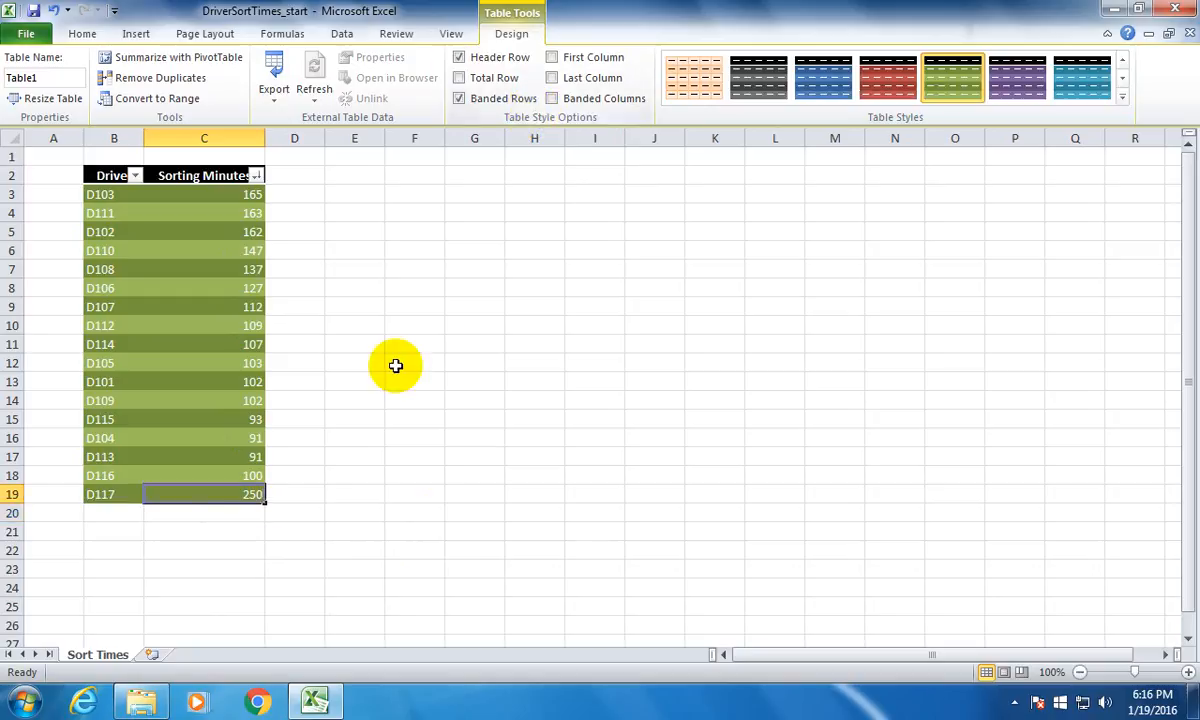
pyautogui.click(400, 362)
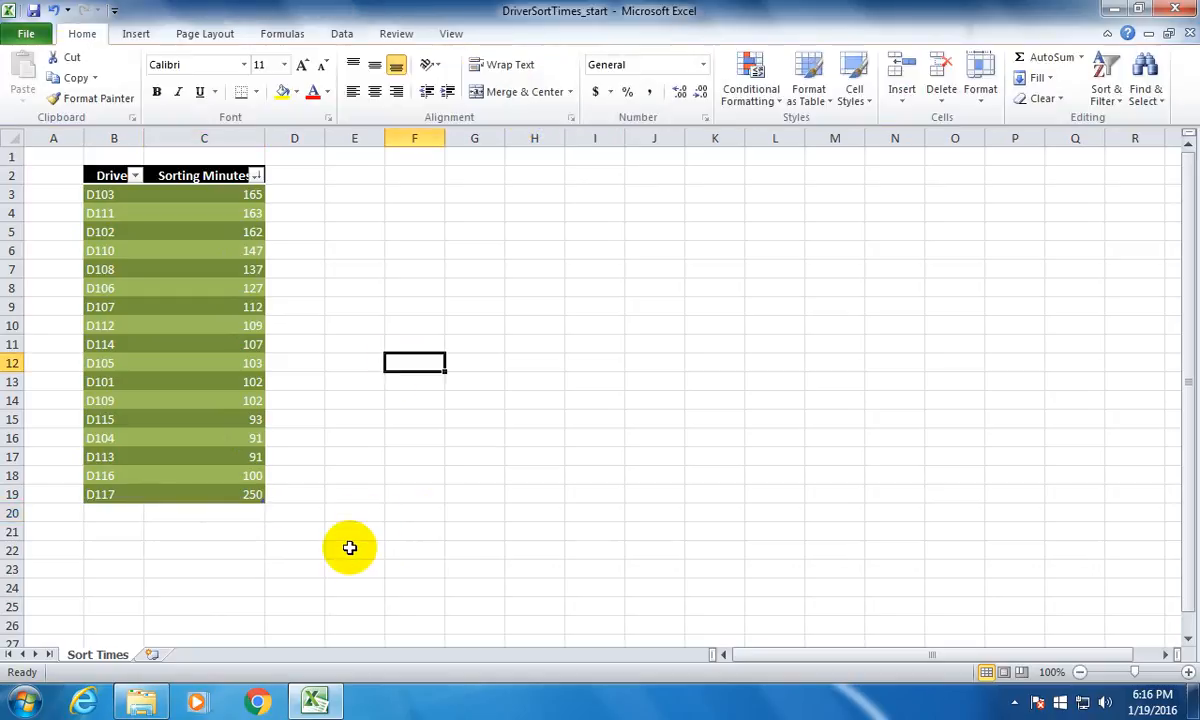
pyautogui.click(248, 419)
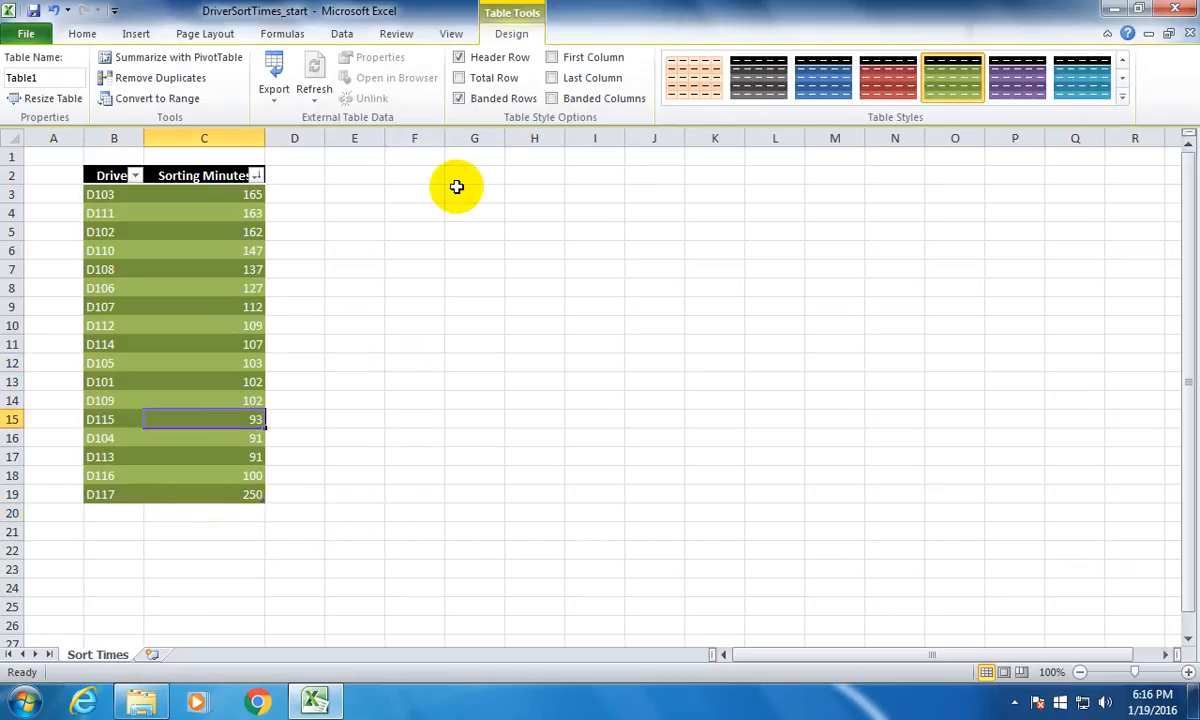
pyautogui.click(487, 87)
pyautogui.click(486, 84)
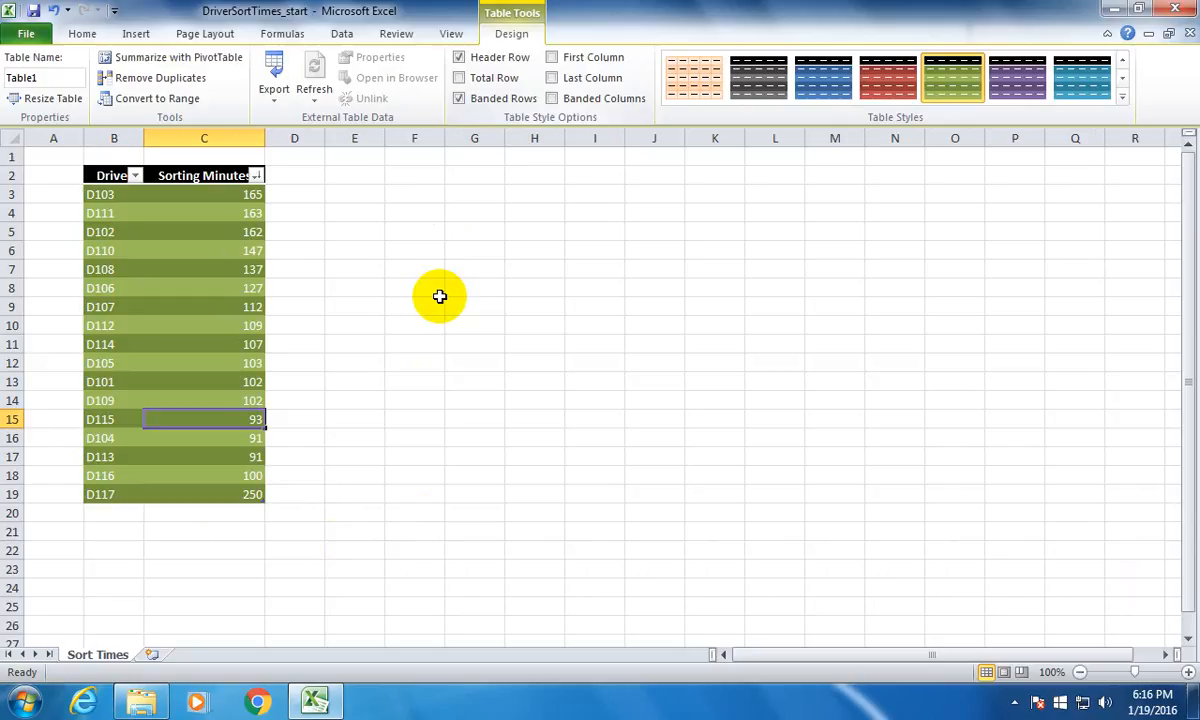
pyautogui.click(180, 292)
pyautogui.click(192, 331)
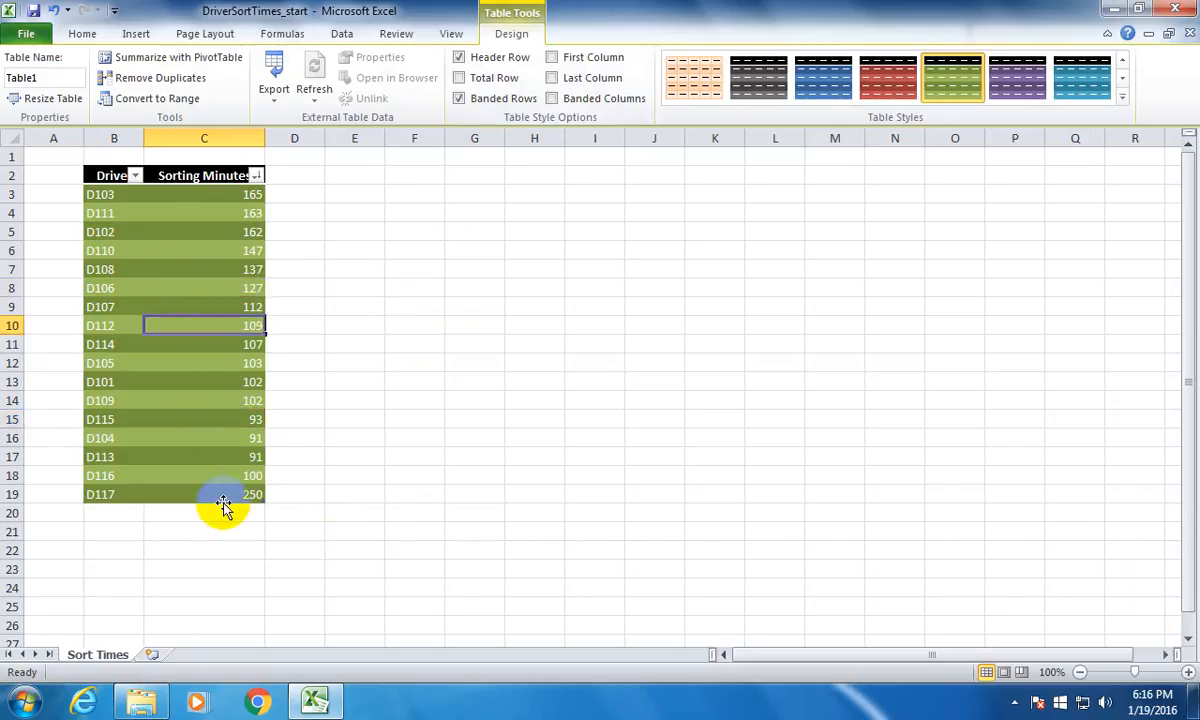
pyautogui.moveTo(223, 497); pyautogui.dragTo(104, 178)
pyautogui.click(154, 340)
pyautogui.click(148, 229)
pyautogui.click(199, 381)
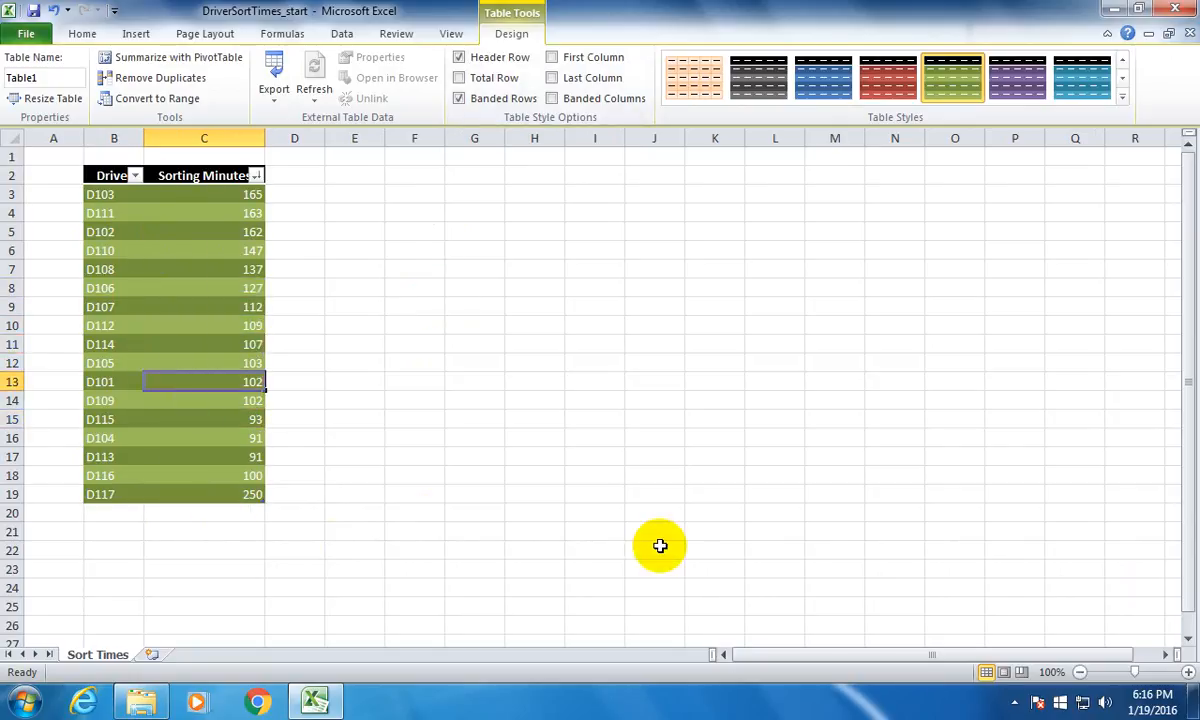
# Step: Show the driver table's total row, select its Sorting Minutes total, and remove the total row again
pyautogui.click(412, 305)
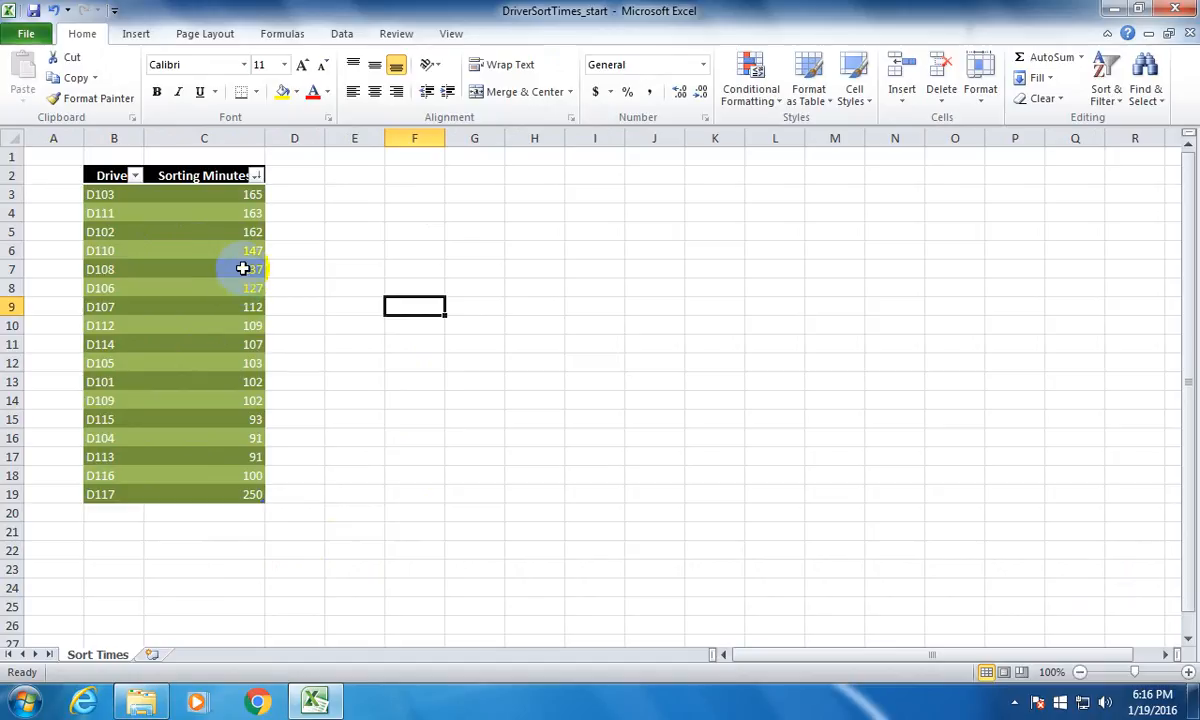
pyautogui.click(240, 252)
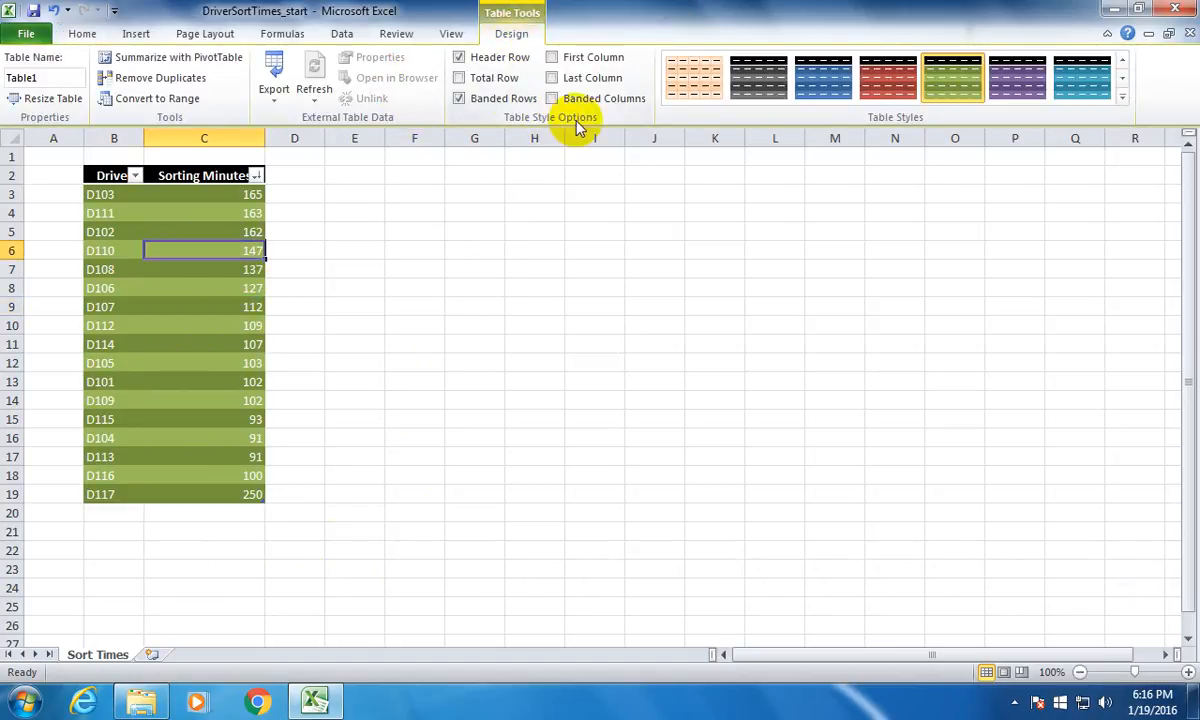
pyautogui.click(459, 77)
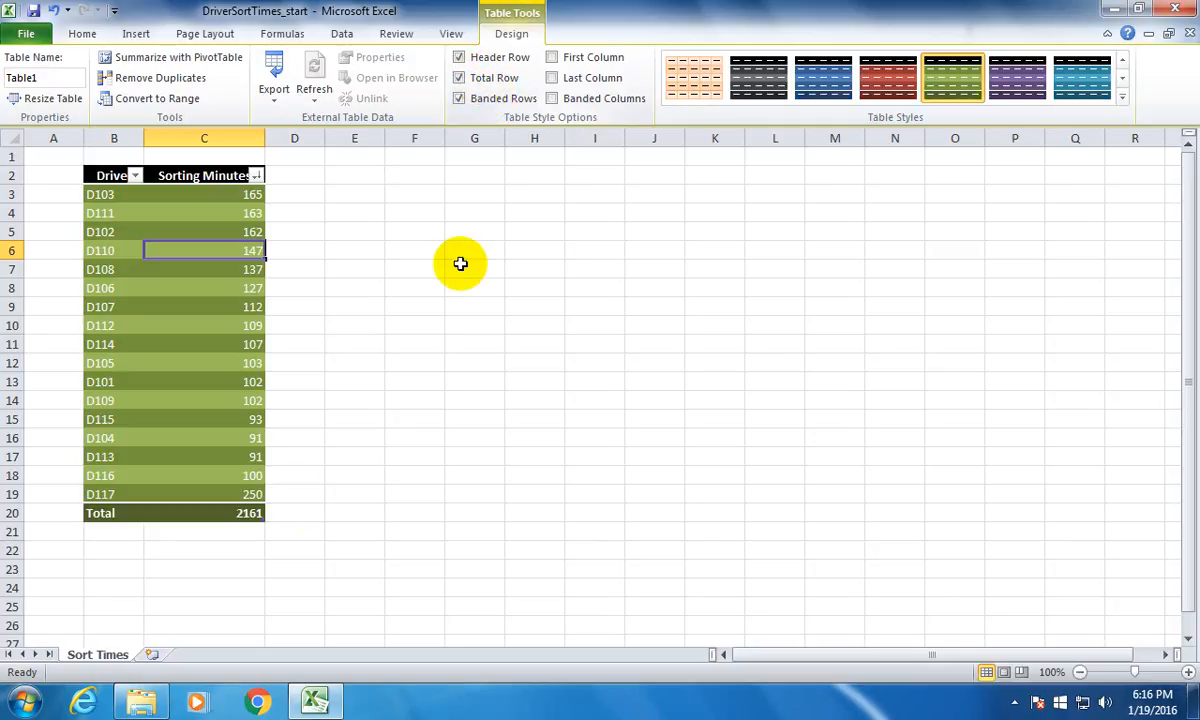
pyautogui.click(250, 518)
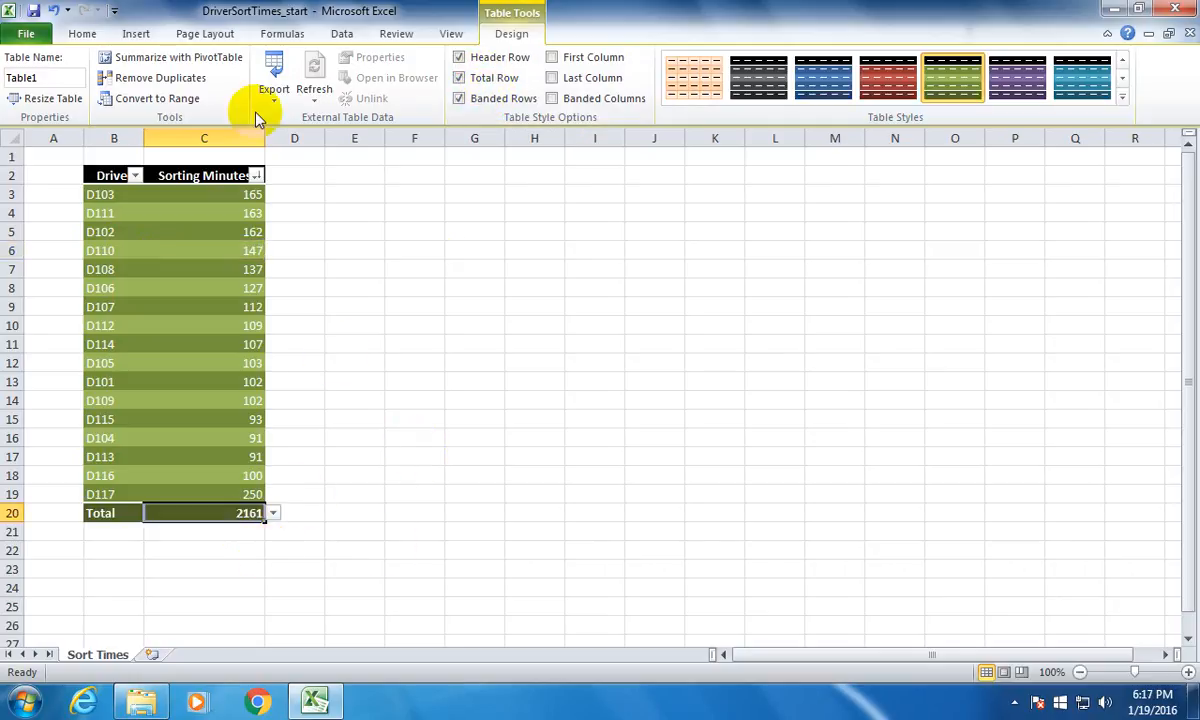
pyautogui.click(459, 78)
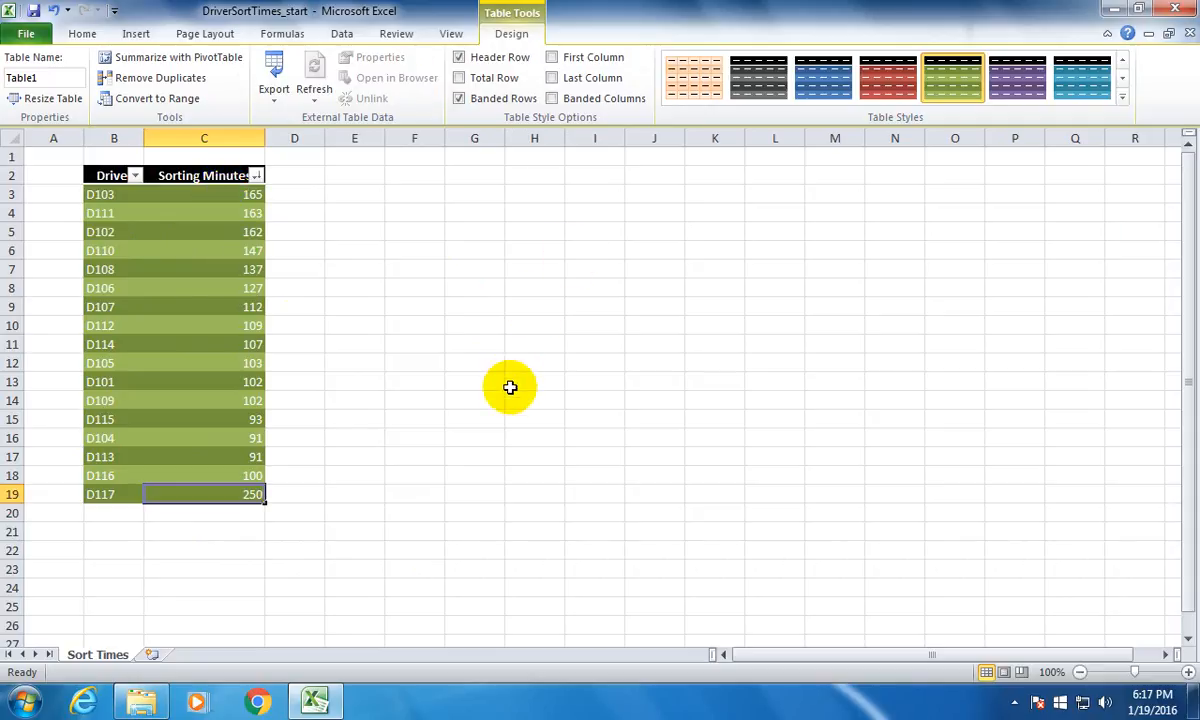
# Step: Apply the light orange banded table style with full gridlines to the driver table
pyautogui.click(1122, 97)
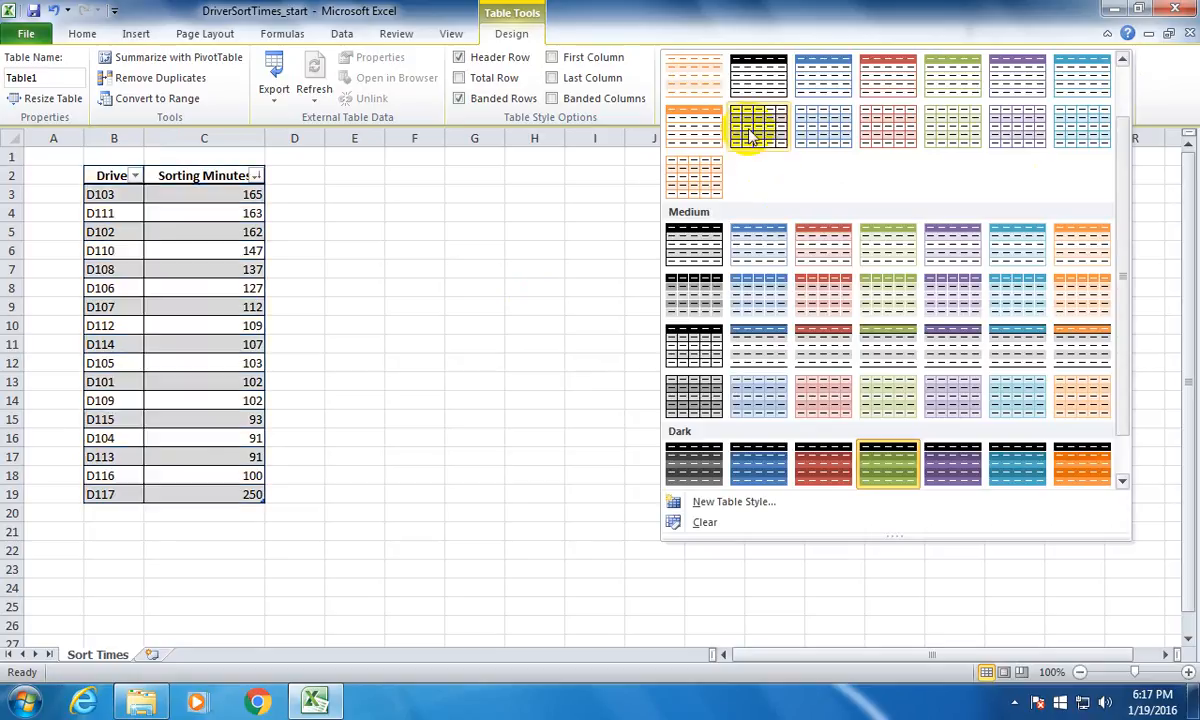
pyautogui.click(707, 178)
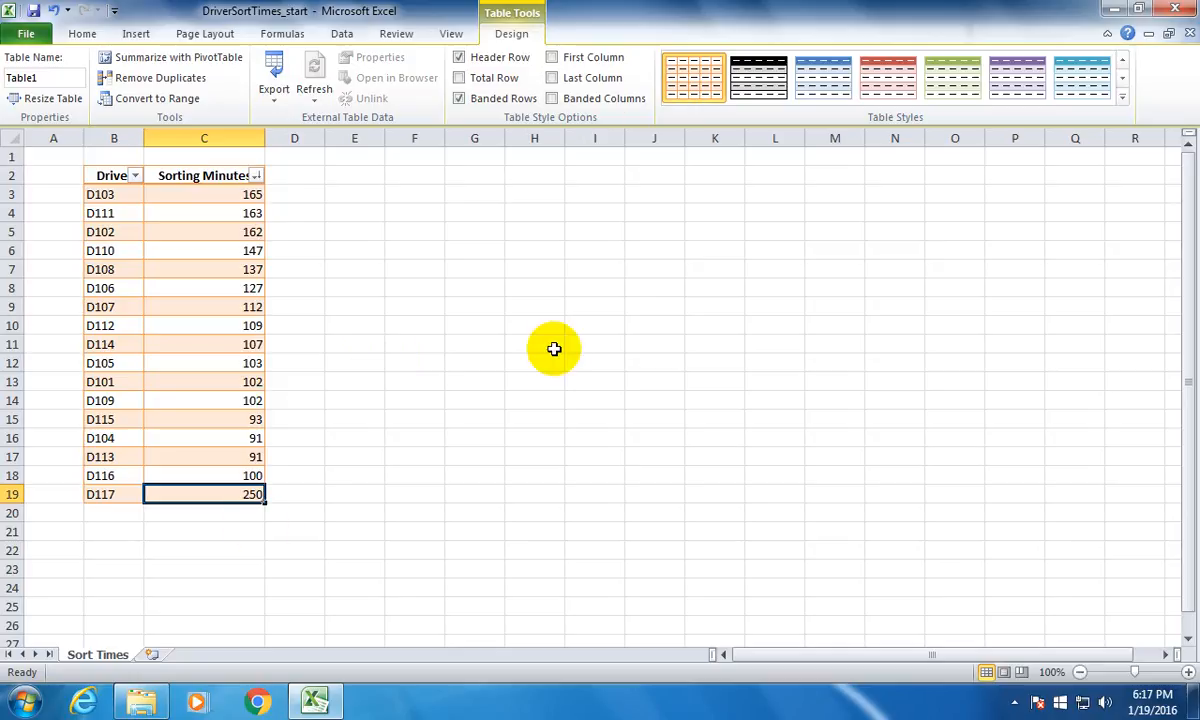
pyautogui.click(298, 268)
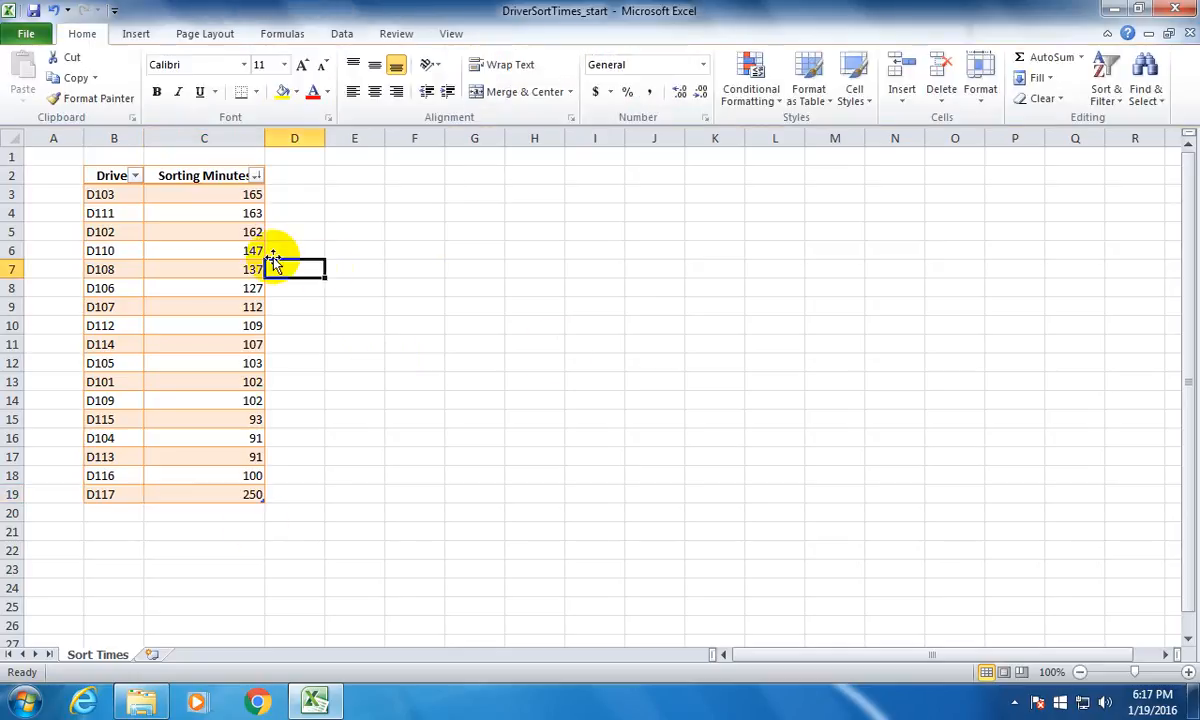
pyautogui.click(405, 211)
# Step: Close the DriverSortTimes_start workbook without saving its changes and exit Excel
pyautogui.click(1190, 33)
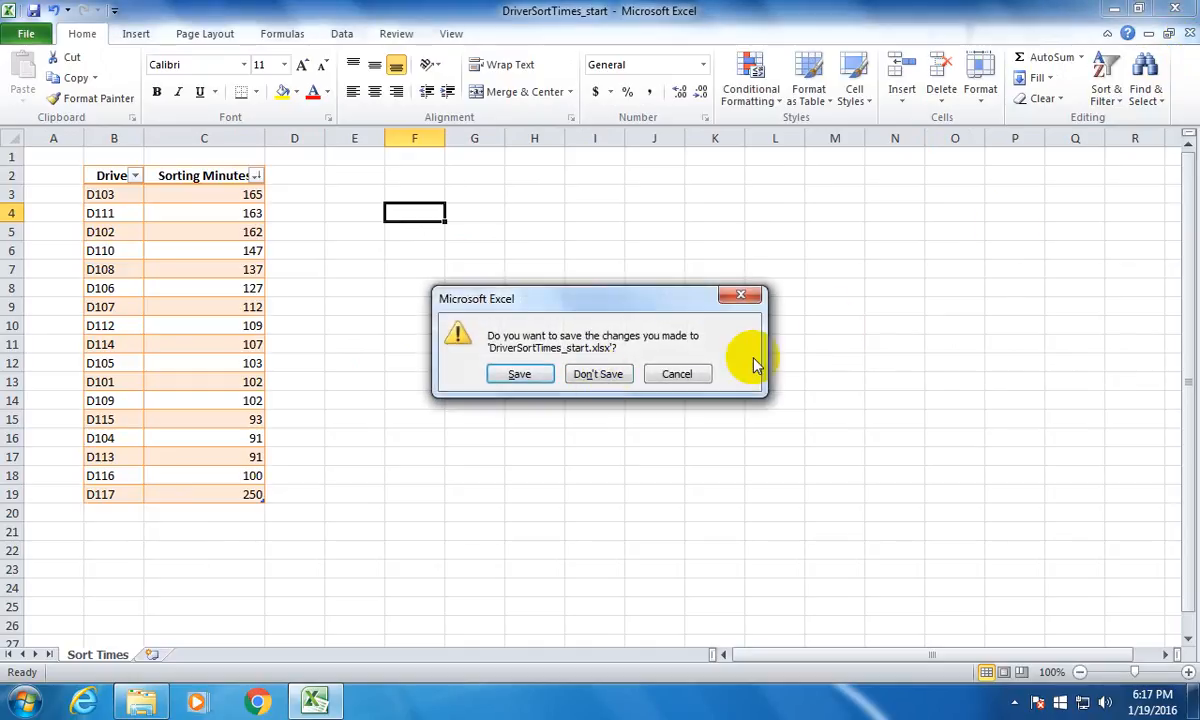
pyautogui.click(594, 375)
pyautogui.click(1175, 9)
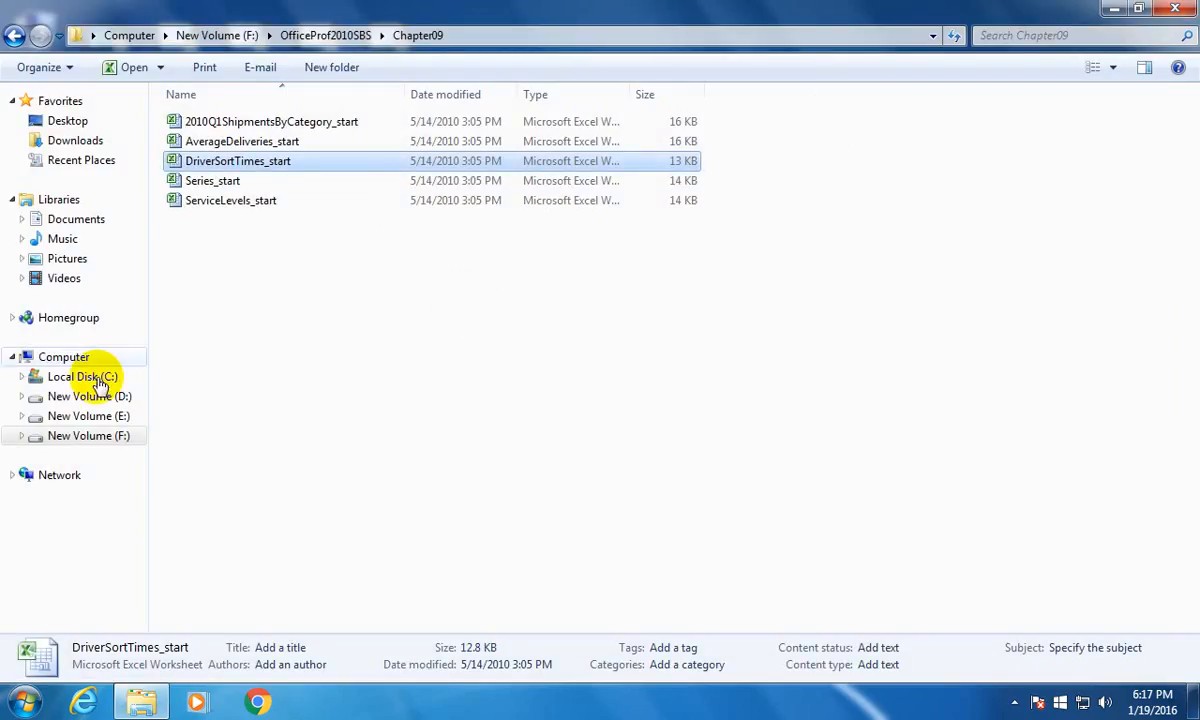
# Step: Open the Freezing workbook from the Excercise Files > Module 04 folder on New Volume (F:)
pyautogui.click(67, 436)
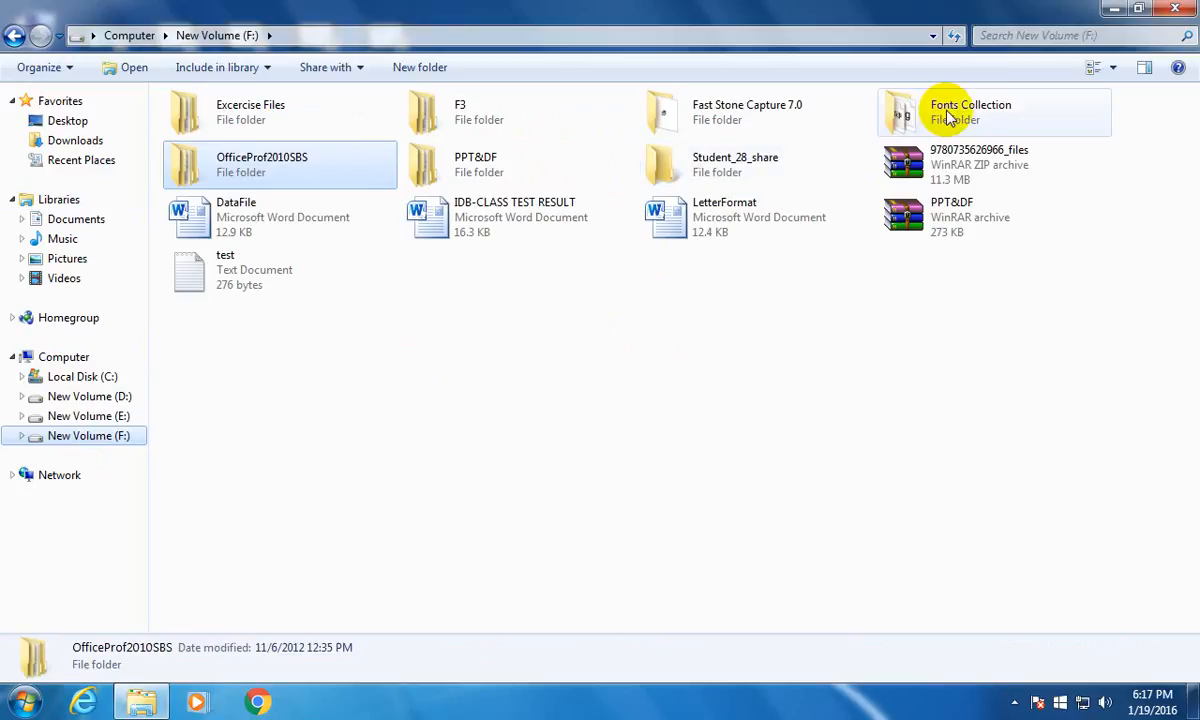
pyautogui.doubleClick(293, 112)
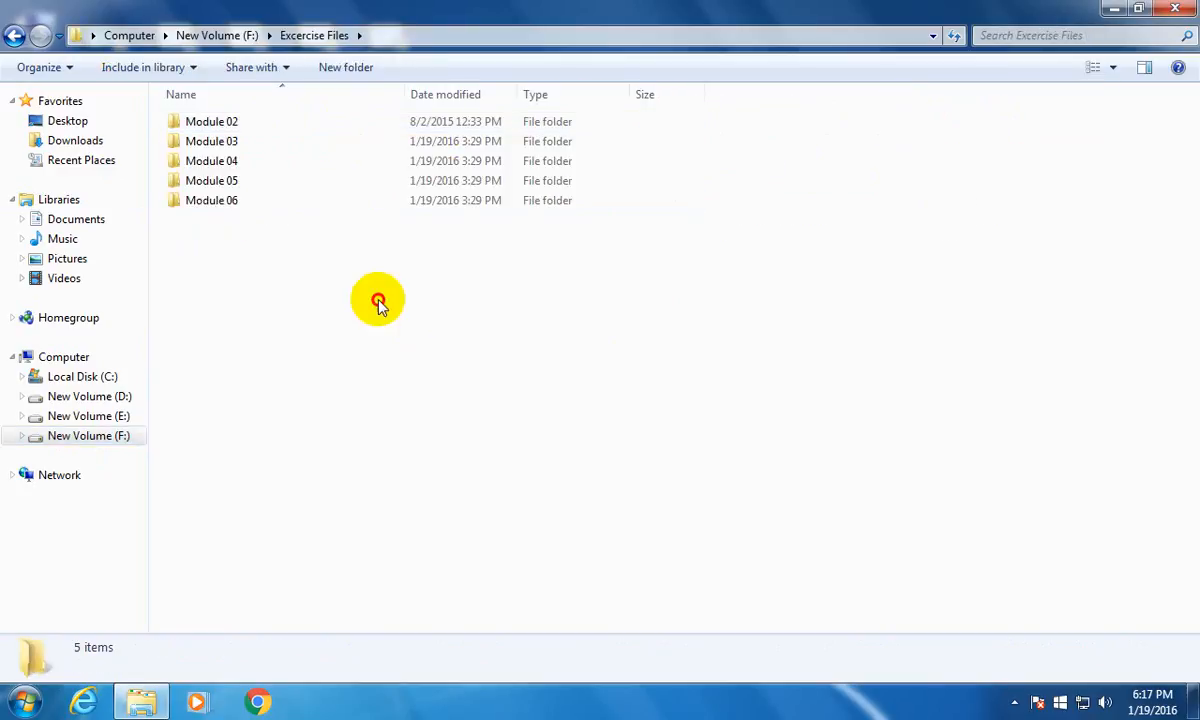
pyautogui.click(1092, 68)
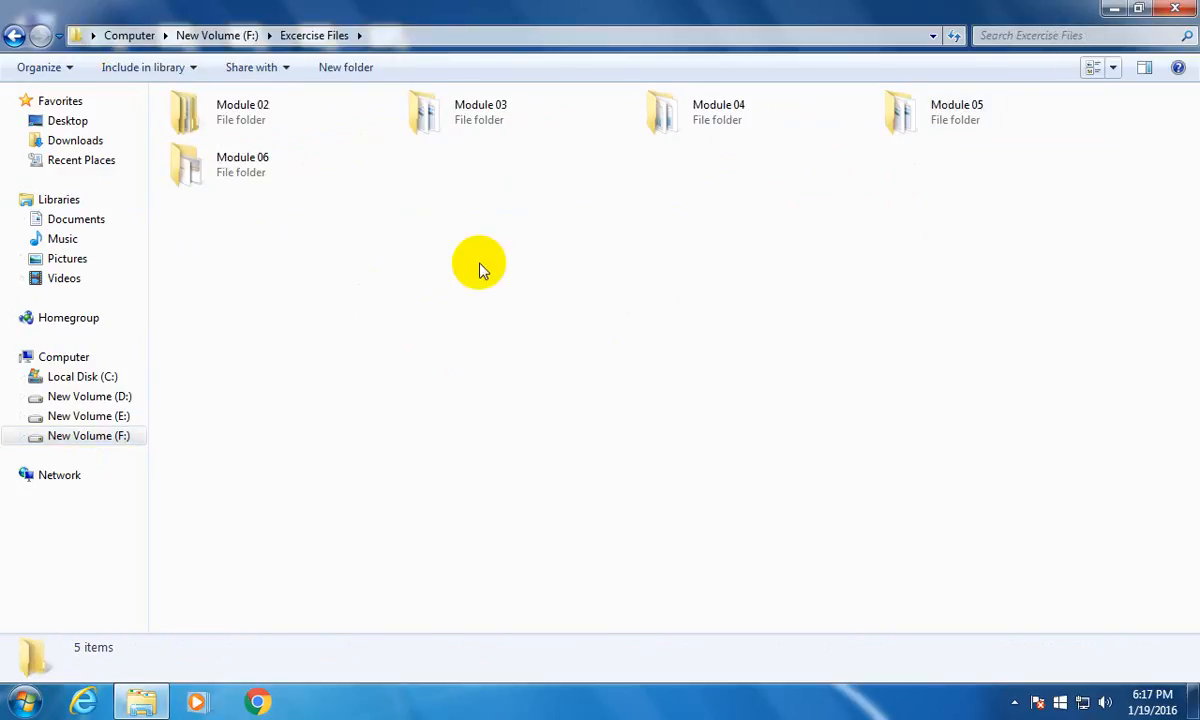
pyautogui.doubleClick(718, 118)
pyautogui.click(1090, 70)
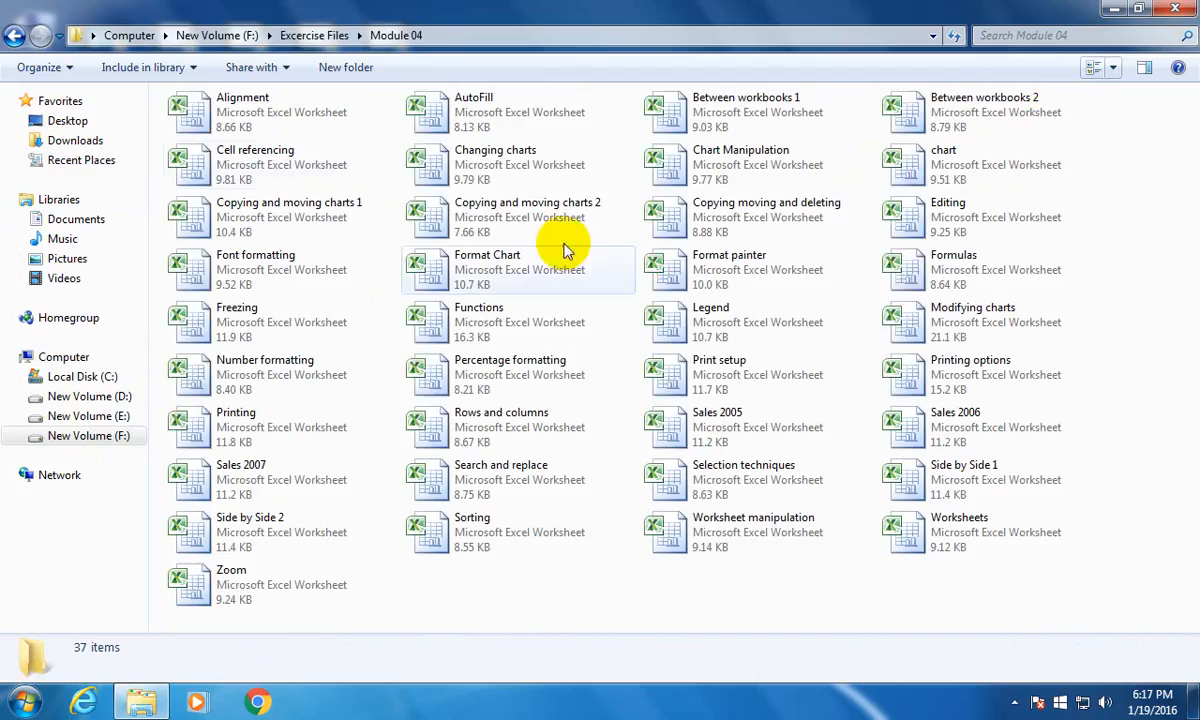
pyautogui.click(343, 118)
pyautogui.write('fr')
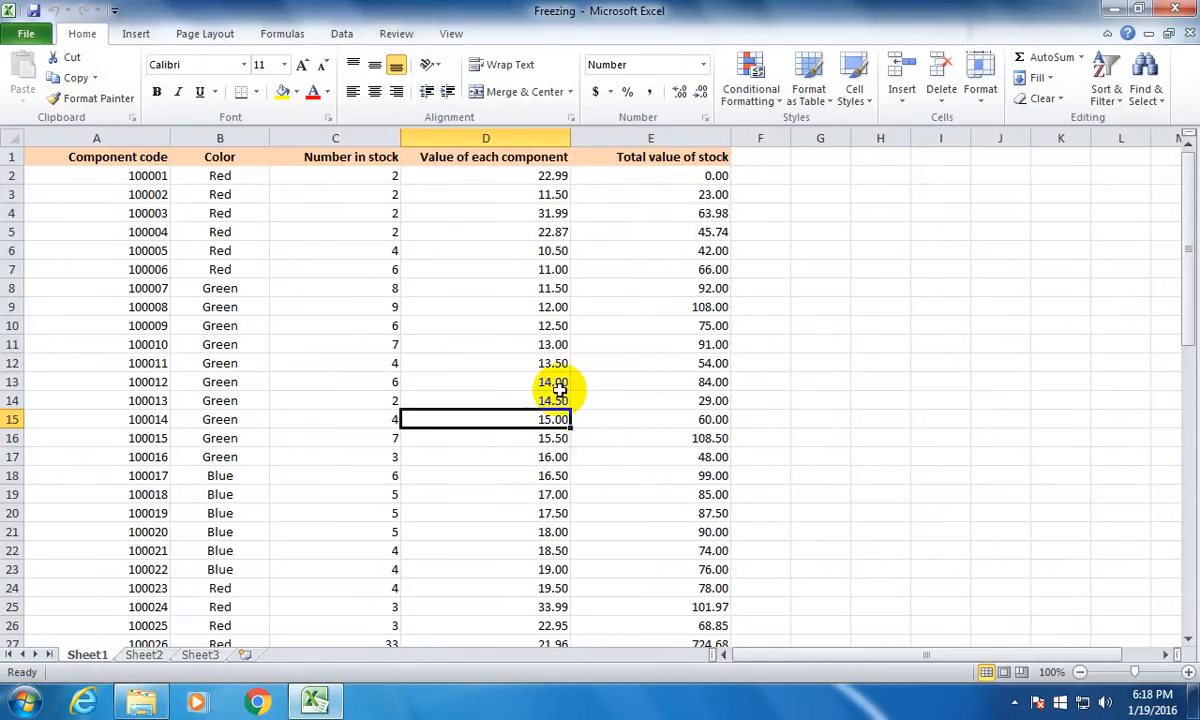
# Step: Look through the component stock records on Sheet1 and return to the start of the list
pyautogui.click(259, 192)
pyautogui.click(225, 343)
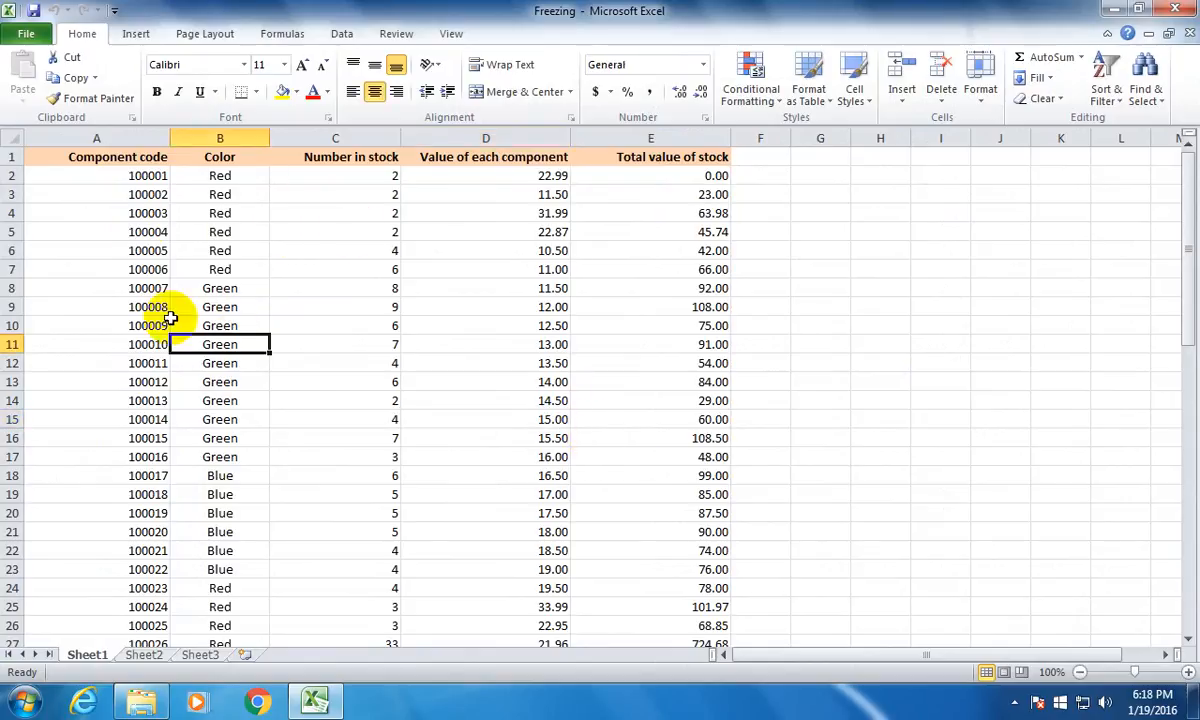
pyautogui.scroll(-14, 501, 378)
pyautogui.scroll(6, 531, 460)
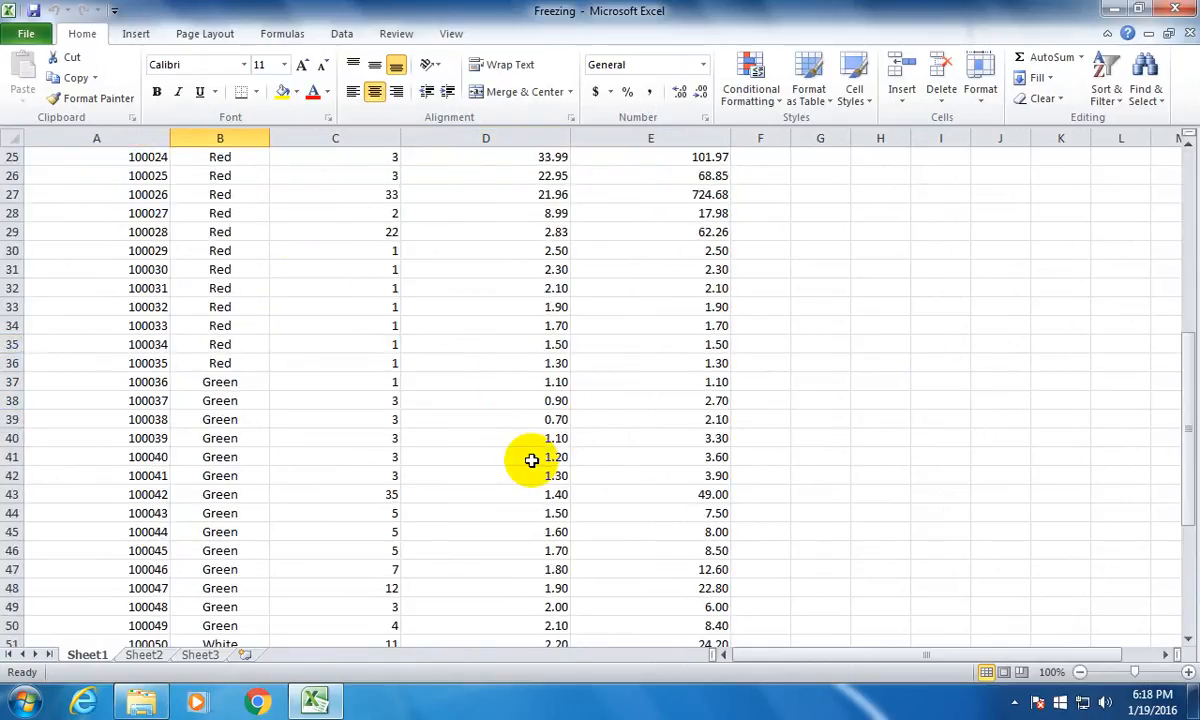
pyautogui.scroll(5, 531, 460)
pyautogui.scroll(-1, 528, 456)
pyautogui.scroll(2, 530, 455)
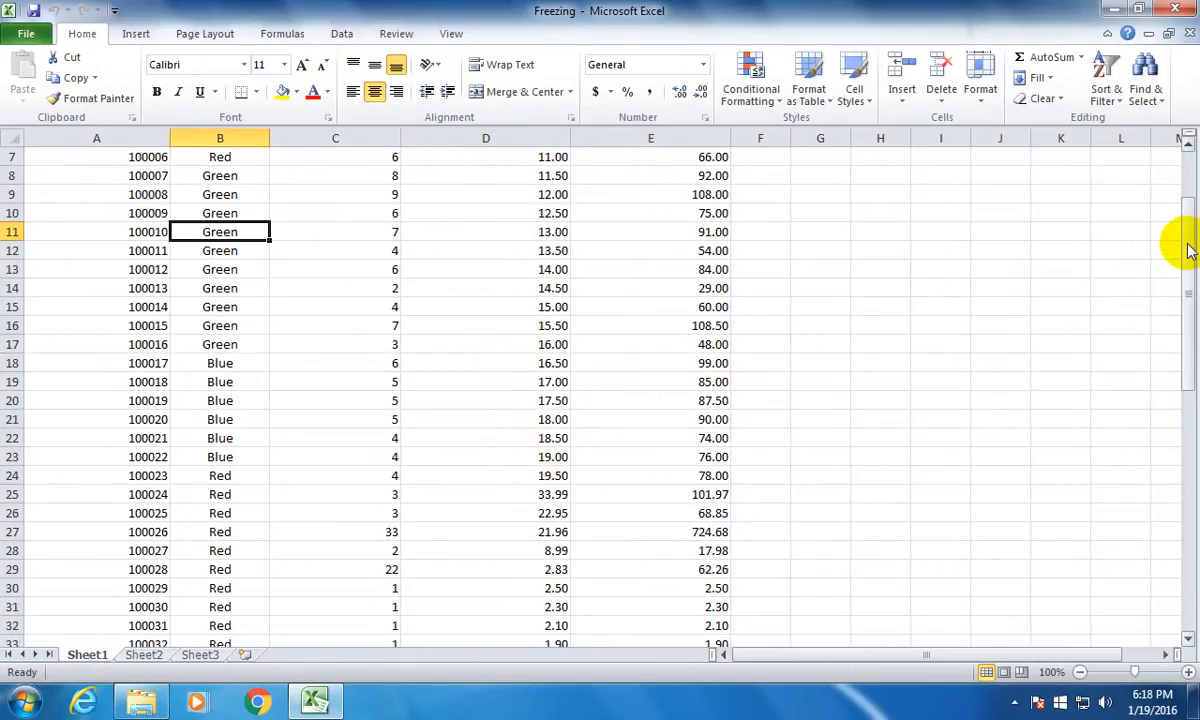
pyautogui.moveTo(1190, 250); pyautogui.dragTo(1179, 166)
# Step: Examine the column headings in A1:E1, from Component code to Total value of stock
pyautogui.moveTo(126, 160); pyautogui.dragTo(215, 157)
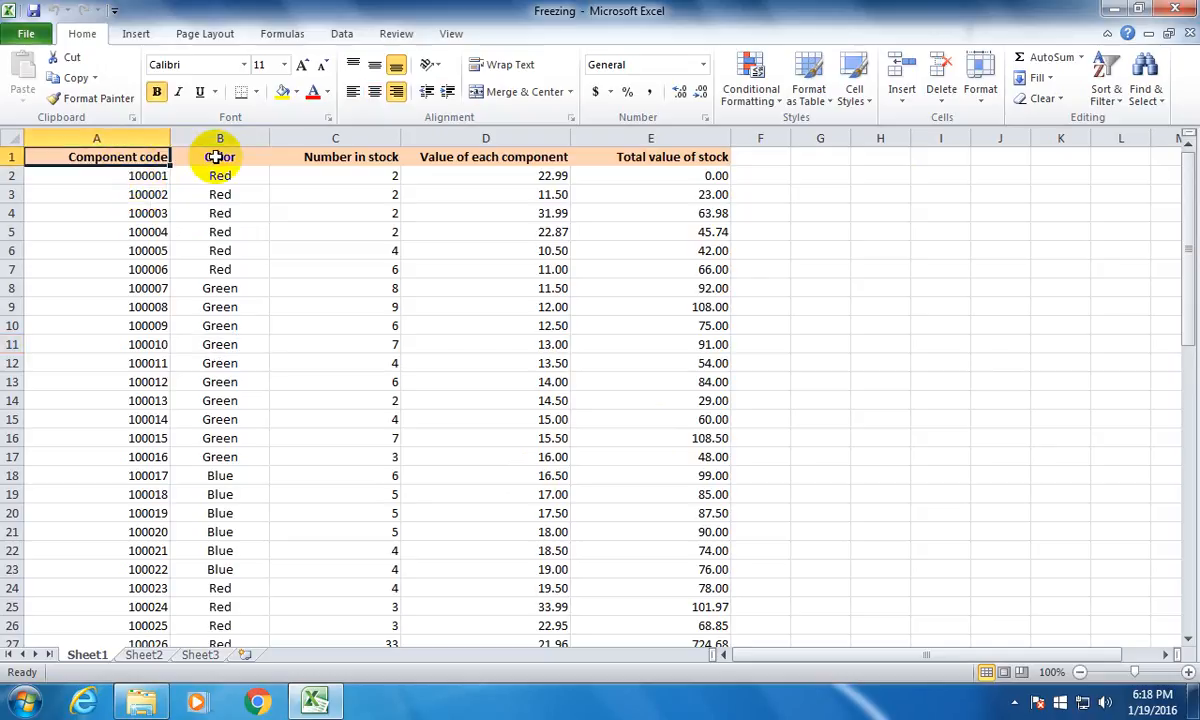
pyautogui.click(215, 157)
pyautogui.click(321, 156)
pyautogui.click(469, 157)
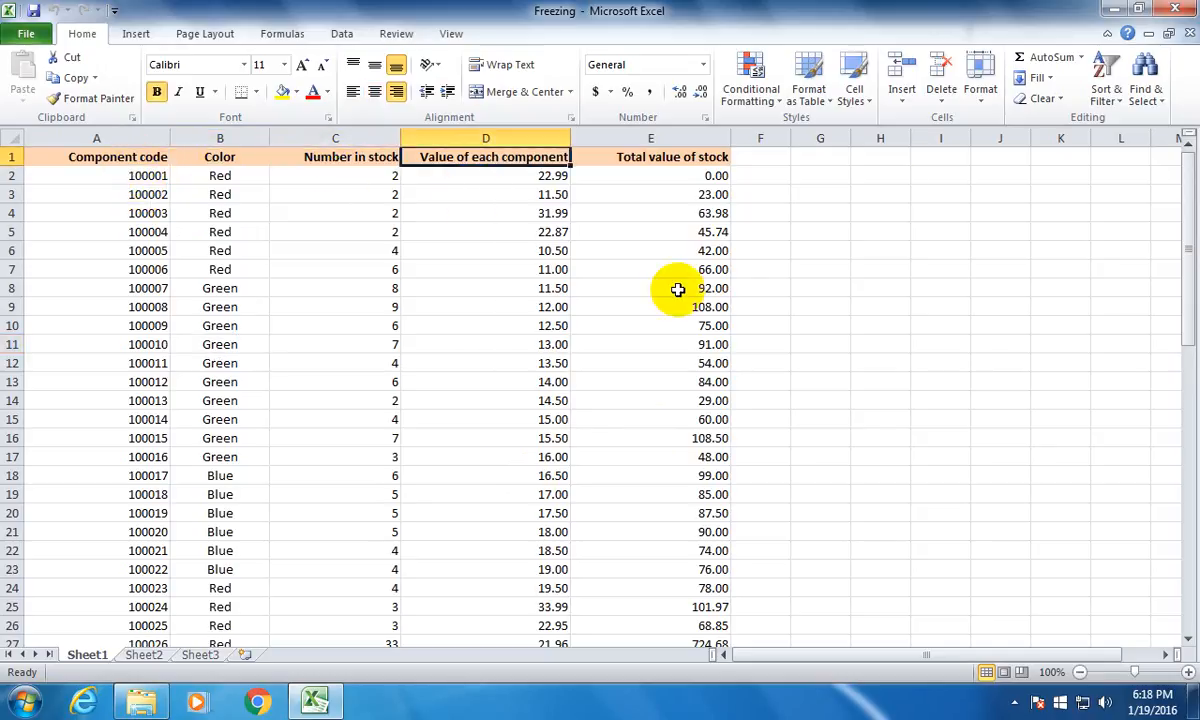
pyautogui.click(678, 156)
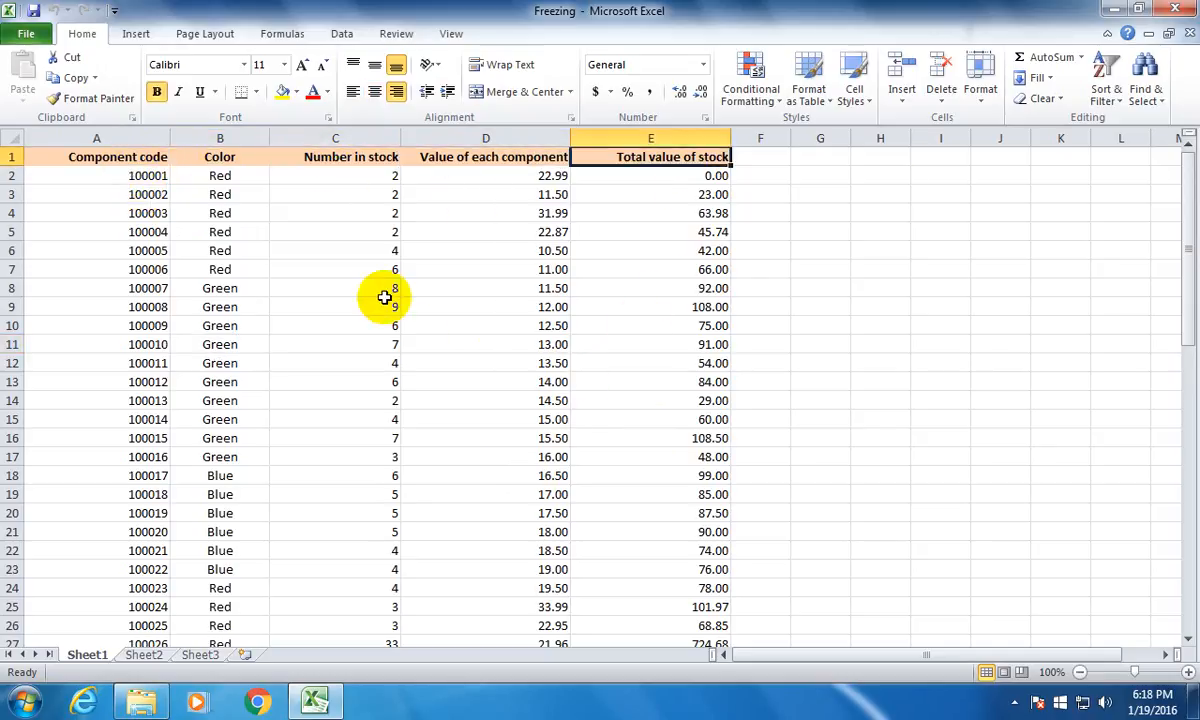
pyautogui.click(292, 212)
pyautogui.moveTo(1190, 265); pyautogui.dragTo(1181, 188)
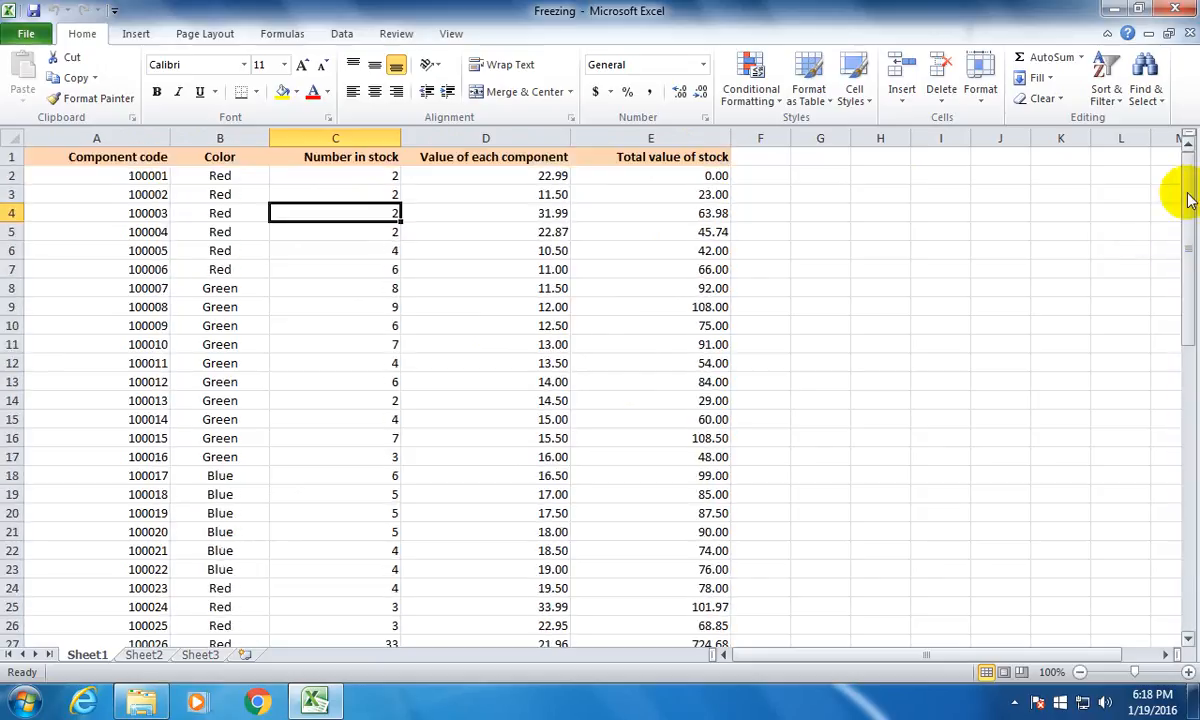
pyautogui.moveTo(160, 160); pyautogui.dragTo(697, 157)
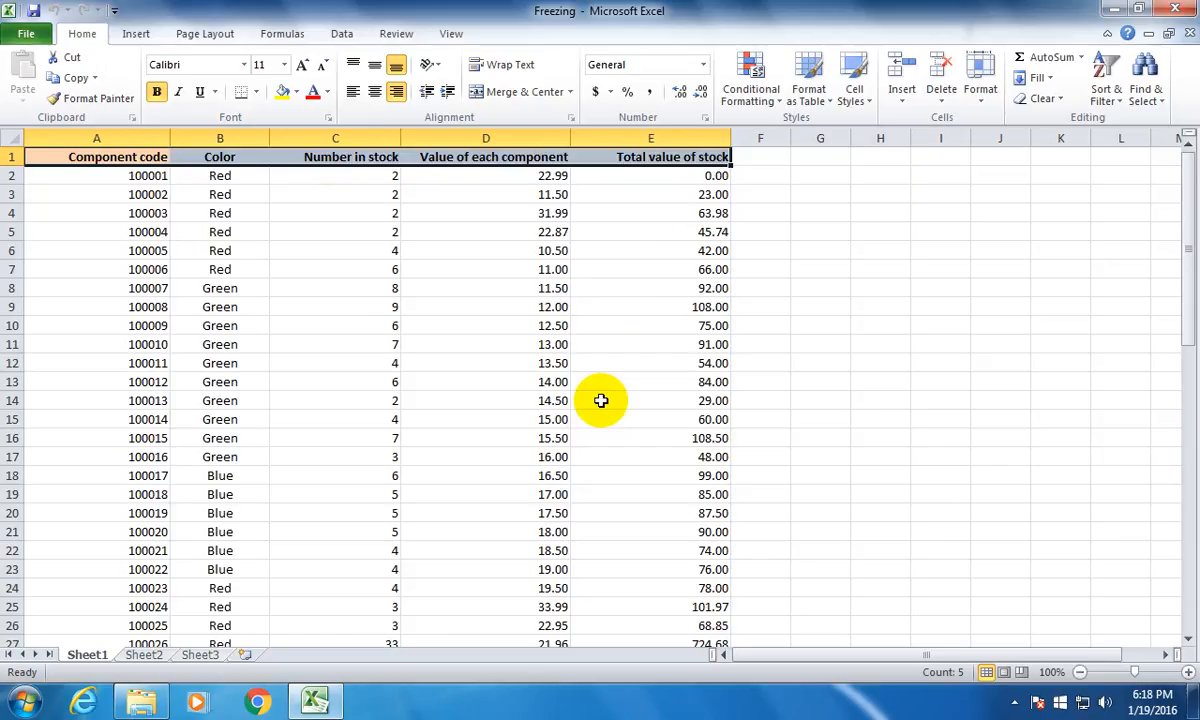
pyautogui.click(345, 324)
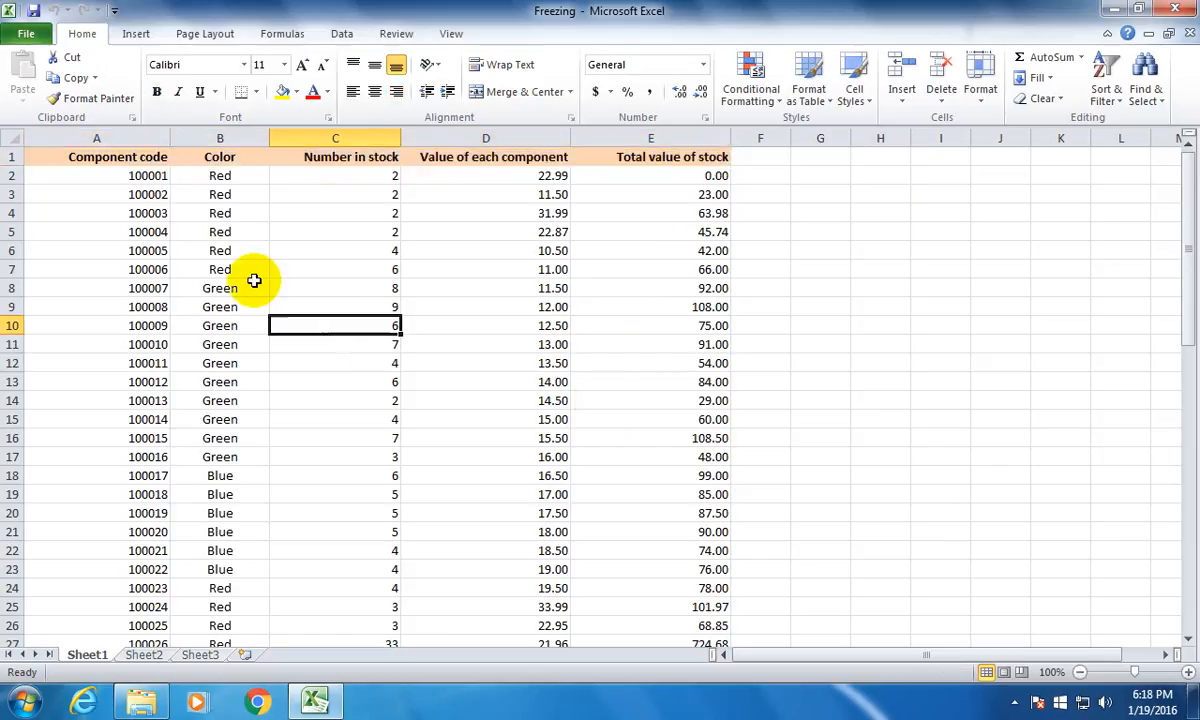
# Step: With row 1 selected, freeze the top row of Sheet1 and check the headings against the records down to the end of the list
pyautogui.click(20, 157)
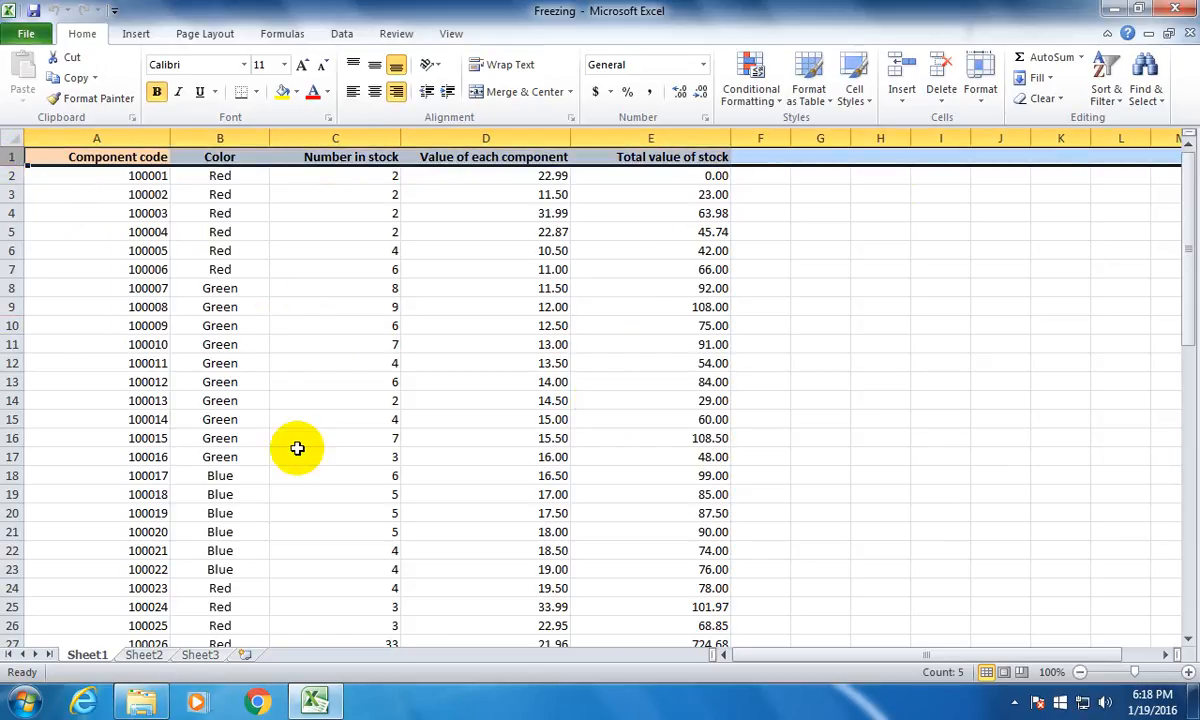
pyautogui.click(343, 33)
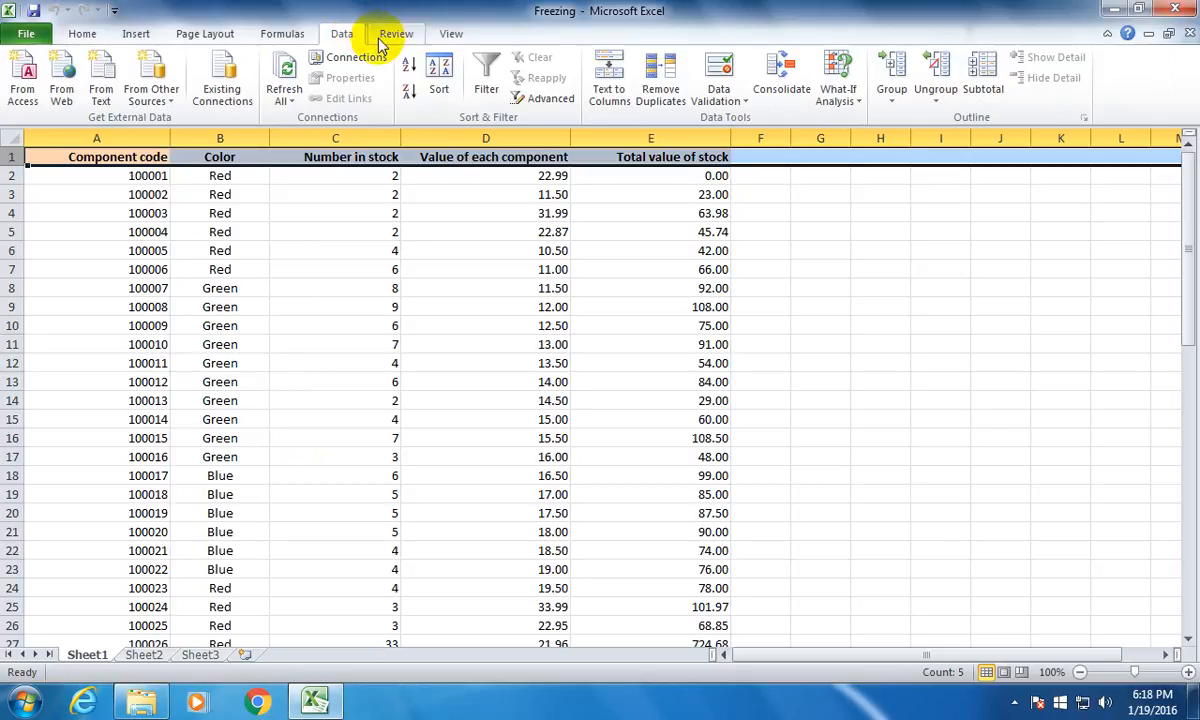
pyautogui.click(396, 34)
pyautogui.click(450, 34)
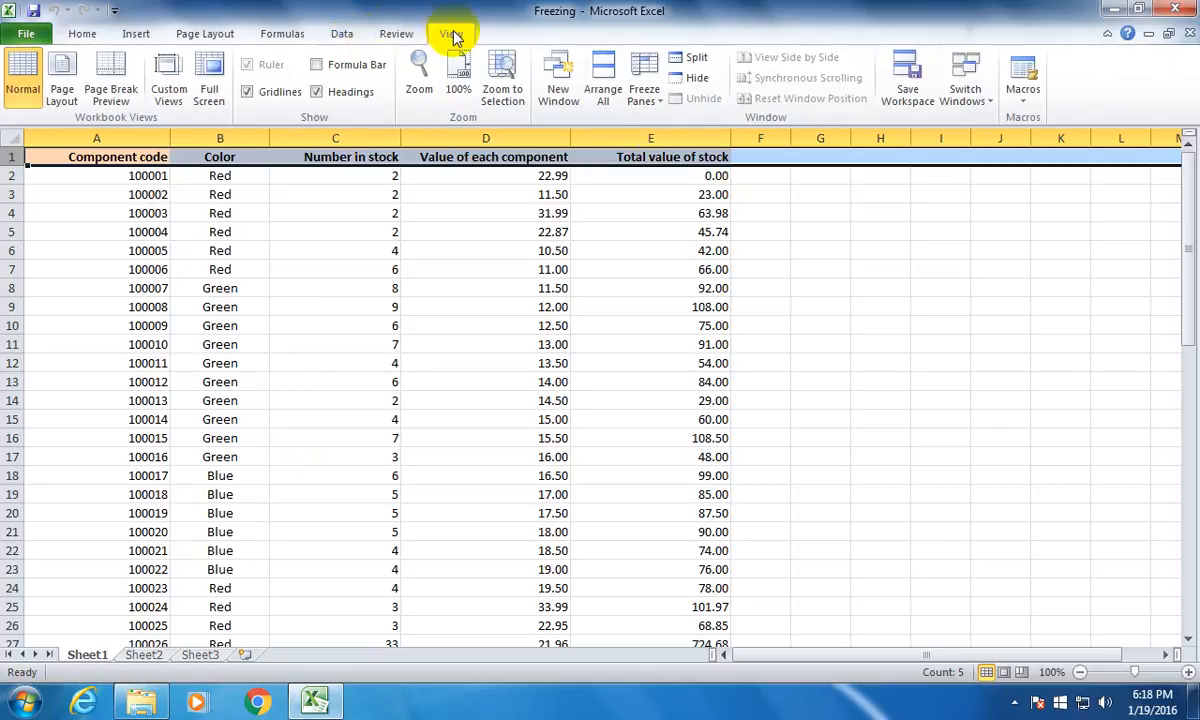
pyautogui.click(650, 100)
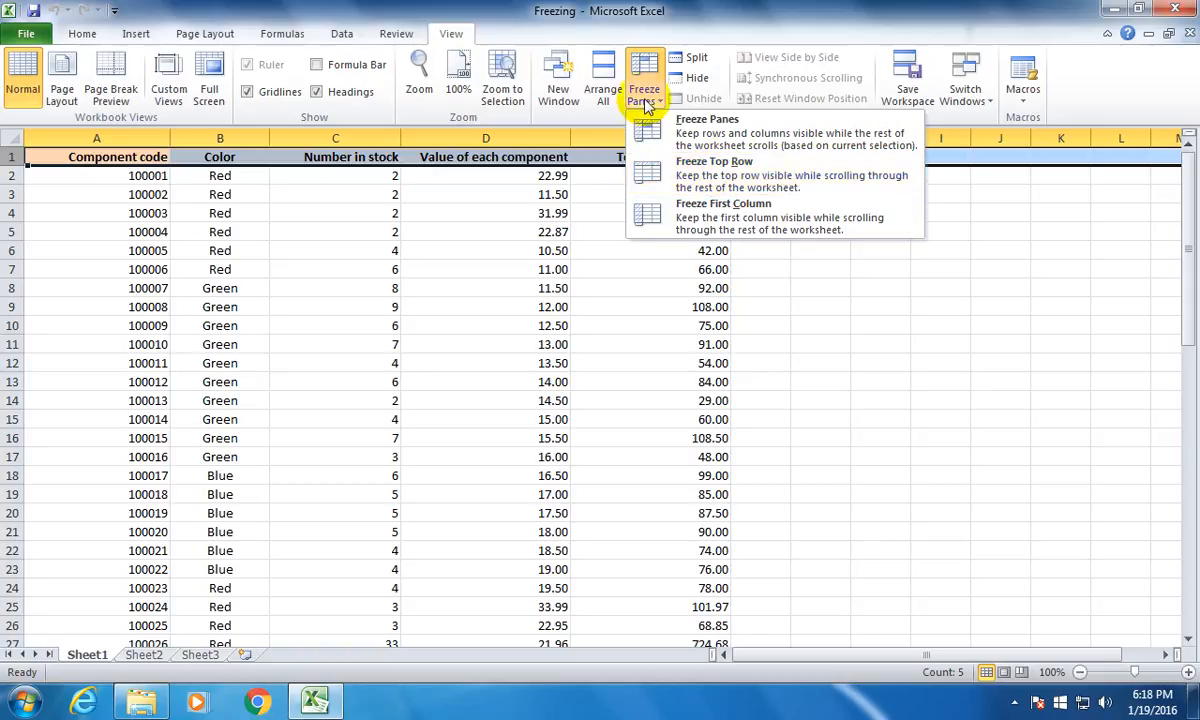
pyautogui.click(667, 188)
pyautogui.click(340, 286)
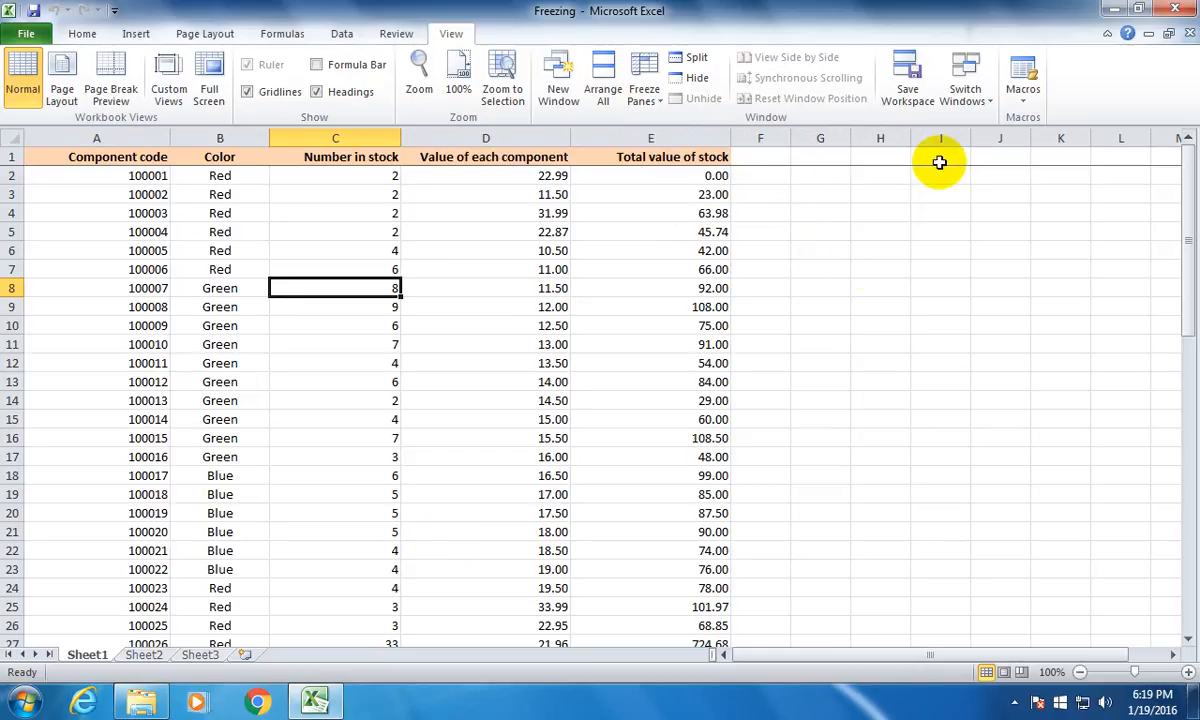
pyautogui.moveTo(1189, 641); pyautogui.dragTo(1189, 641)
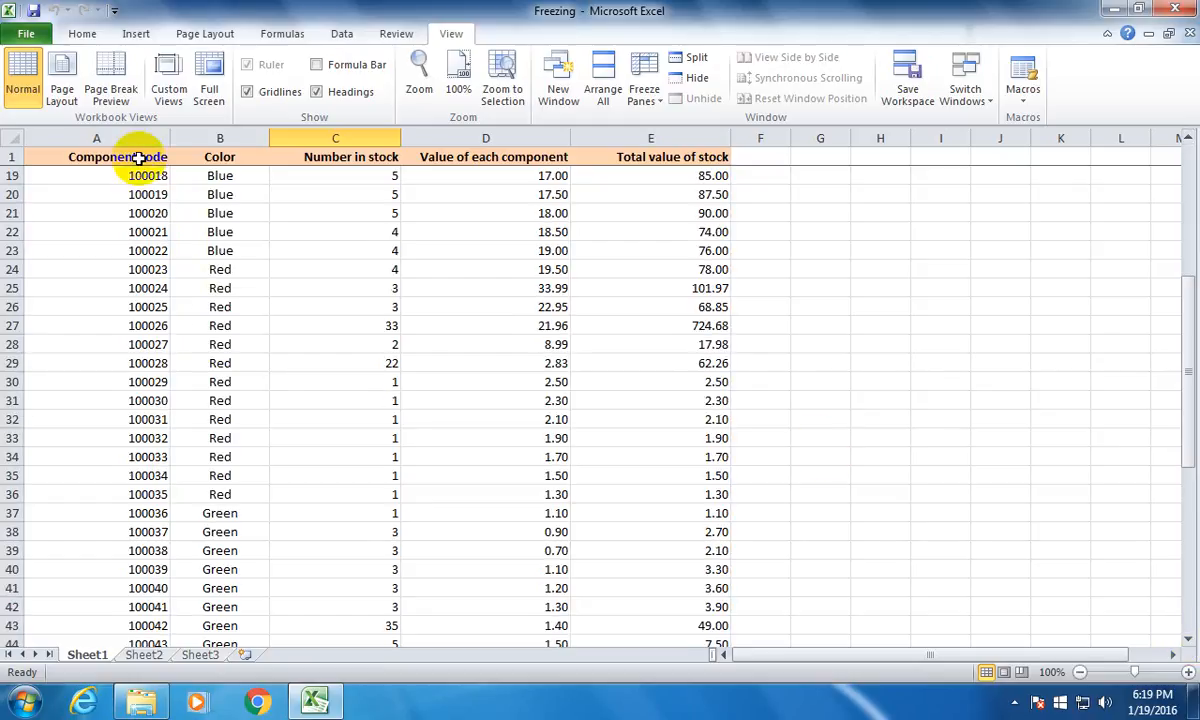
pyautogui.click(1189, 641)
pyautogui.moveTo(1189, 641); pyautogui.dragTo(1189, 641)
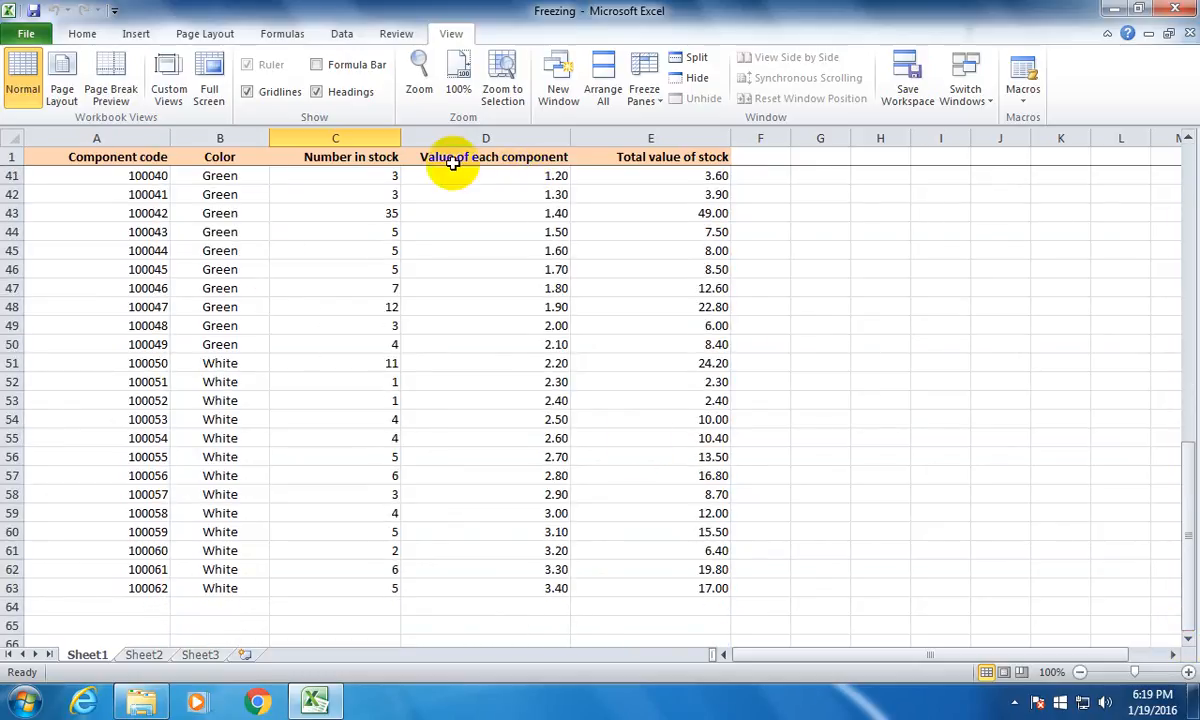
pyautogui.moveTo(1192, 495); pyautogui.dragTo(1180, 185)
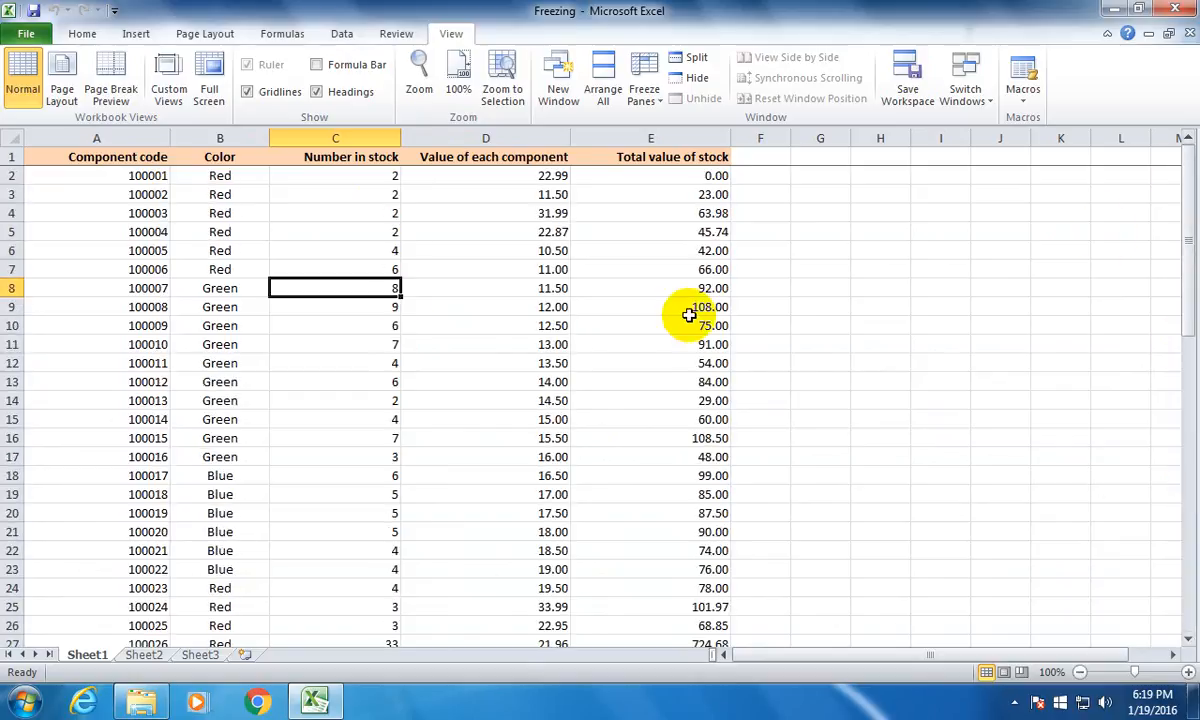
# Step: Unfreeze the top row of Sheet1 and check how the headings behave against the records further down, returning to the start
pyautogui.click(130, 157)
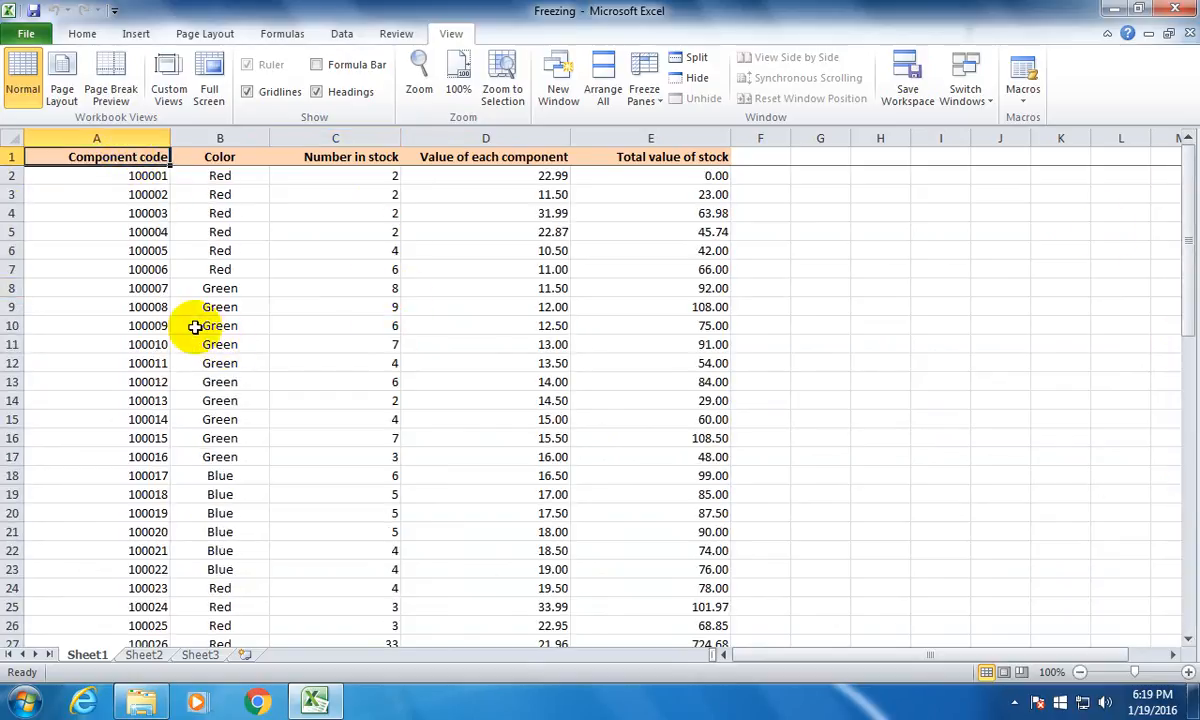
pyautogui.click(12, 157)
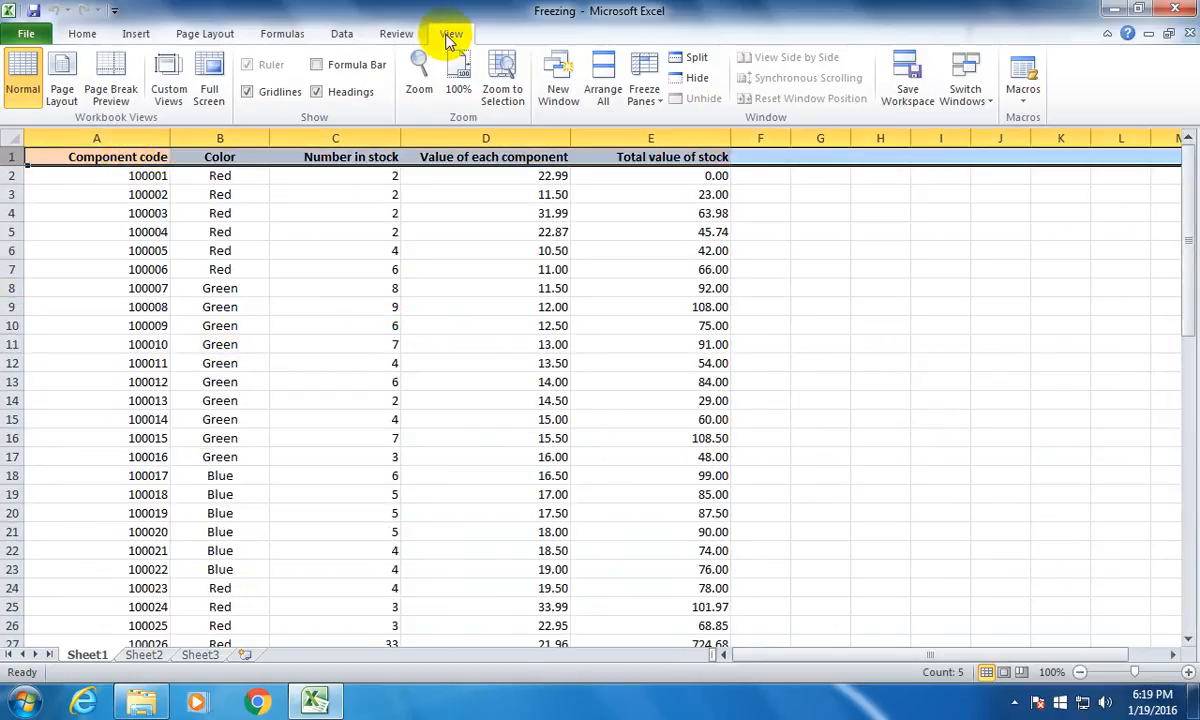
pyautogui.click(644, 90)
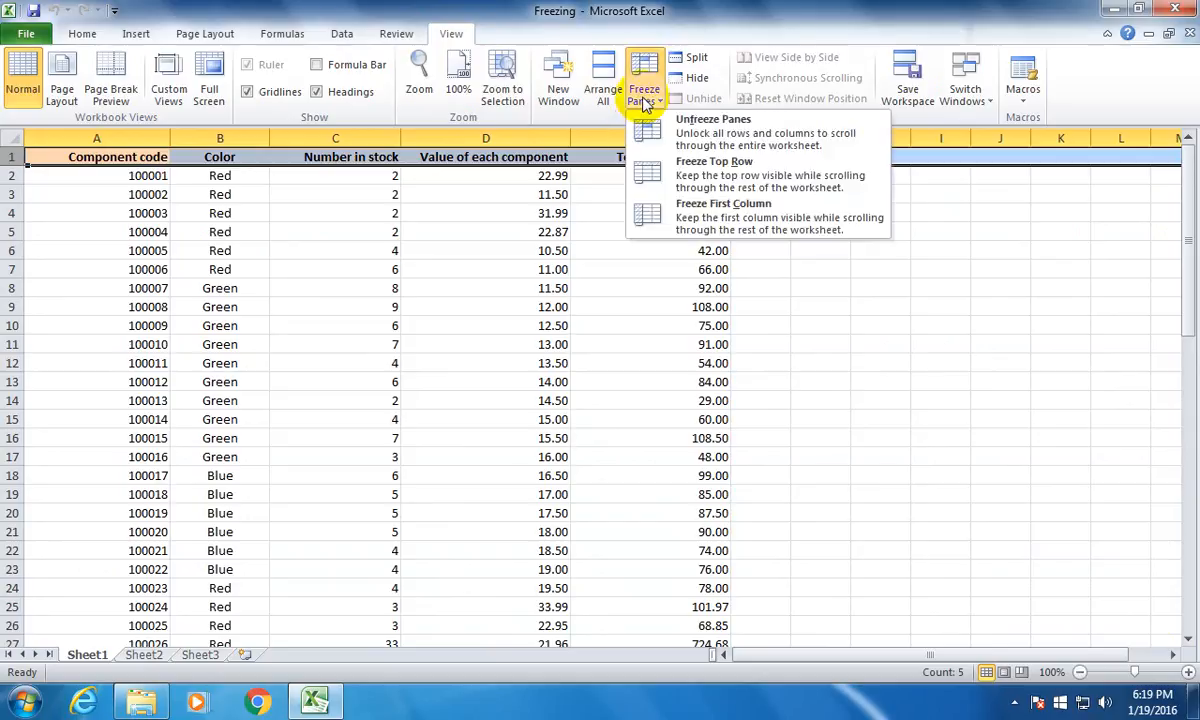
pyautogui.click(757, 135)
pyautogui.click(335, 288)
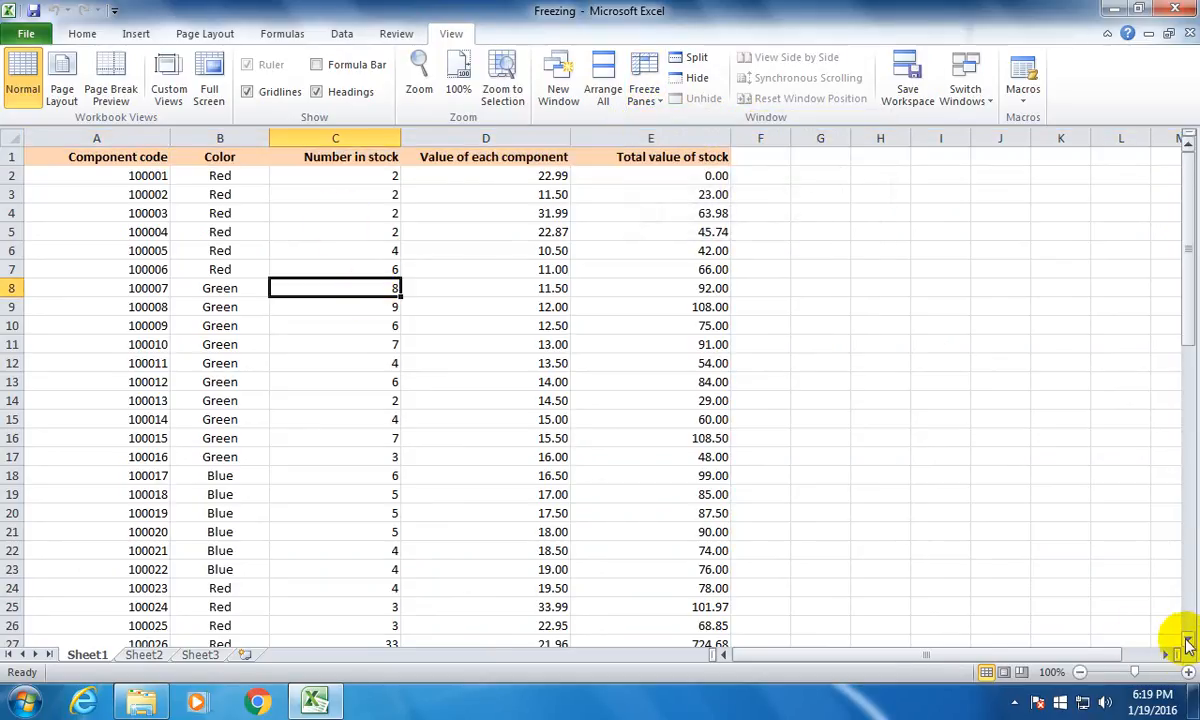
pyautogui.click(1188, 639)
pyautogui.click(1188, 639)
pyautogui.click(1188, 639)
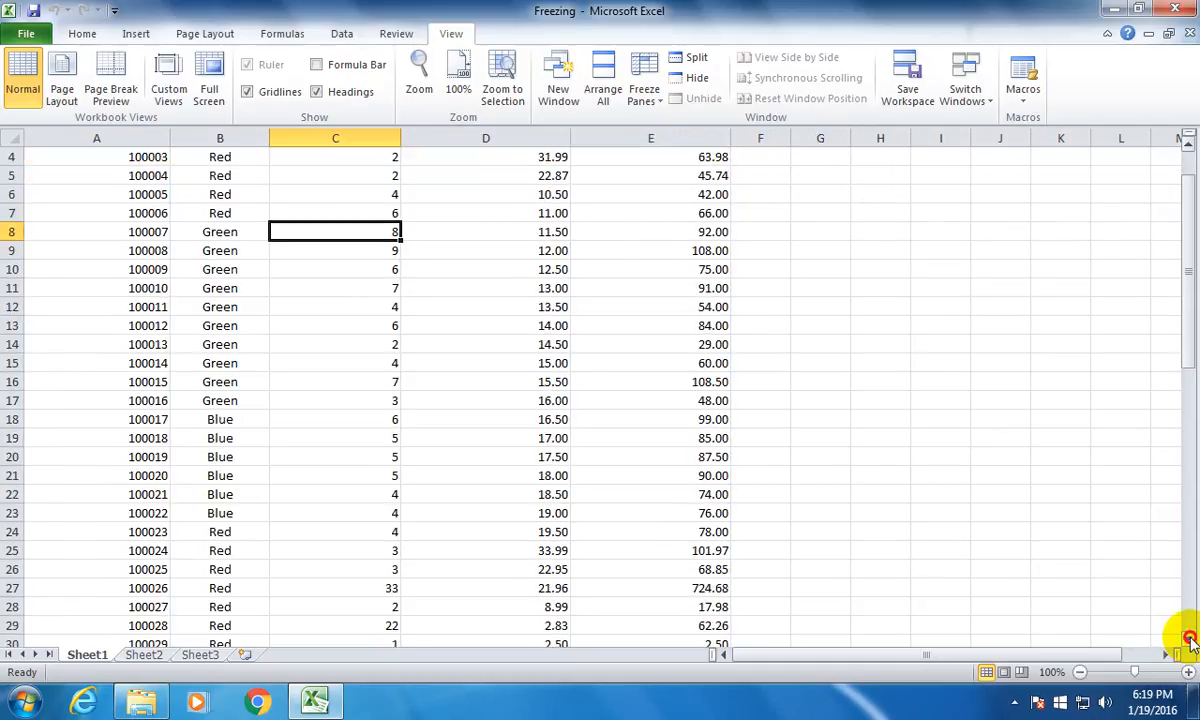
pyautogui.click(1188, 639)
pyautogui.click(1188, 639)
pyautogui.click(1188, 639)
pyautogui.moveTo(1180, 378); pyautogui.dragTo(1187, 308)
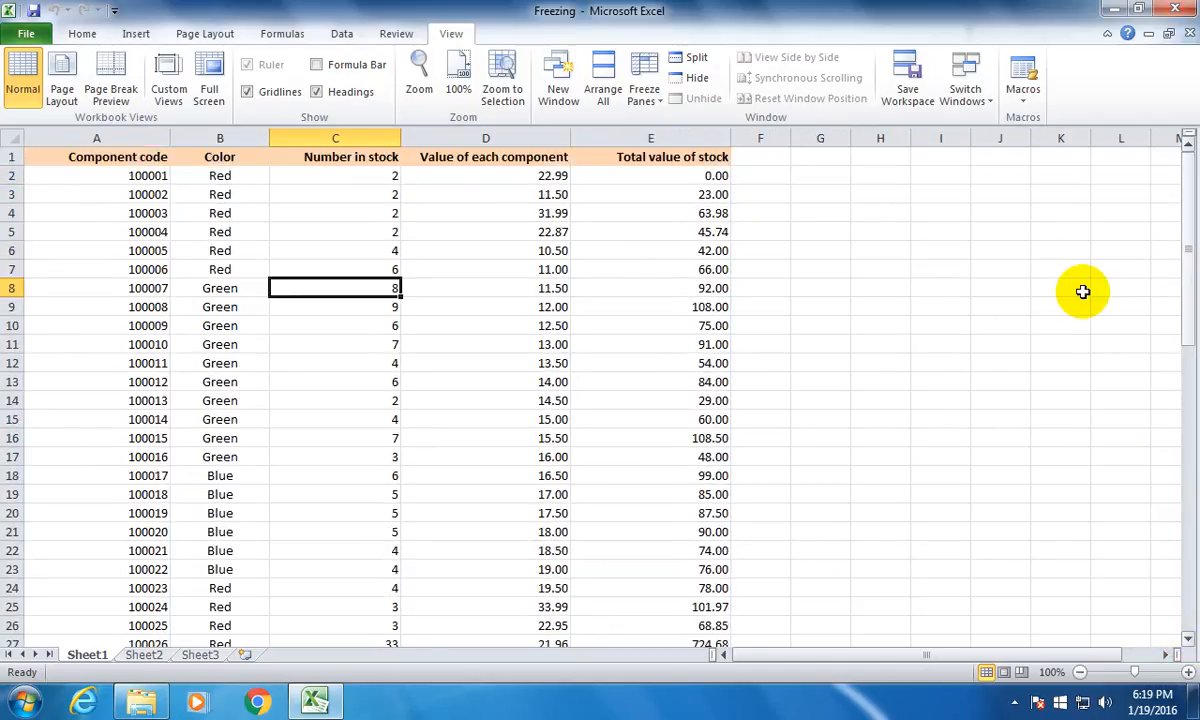
# Step: Examine the headings in row 1, including Component code and Number in stock, together with the first records in A1:E6
pyautogui.click(98, 156)
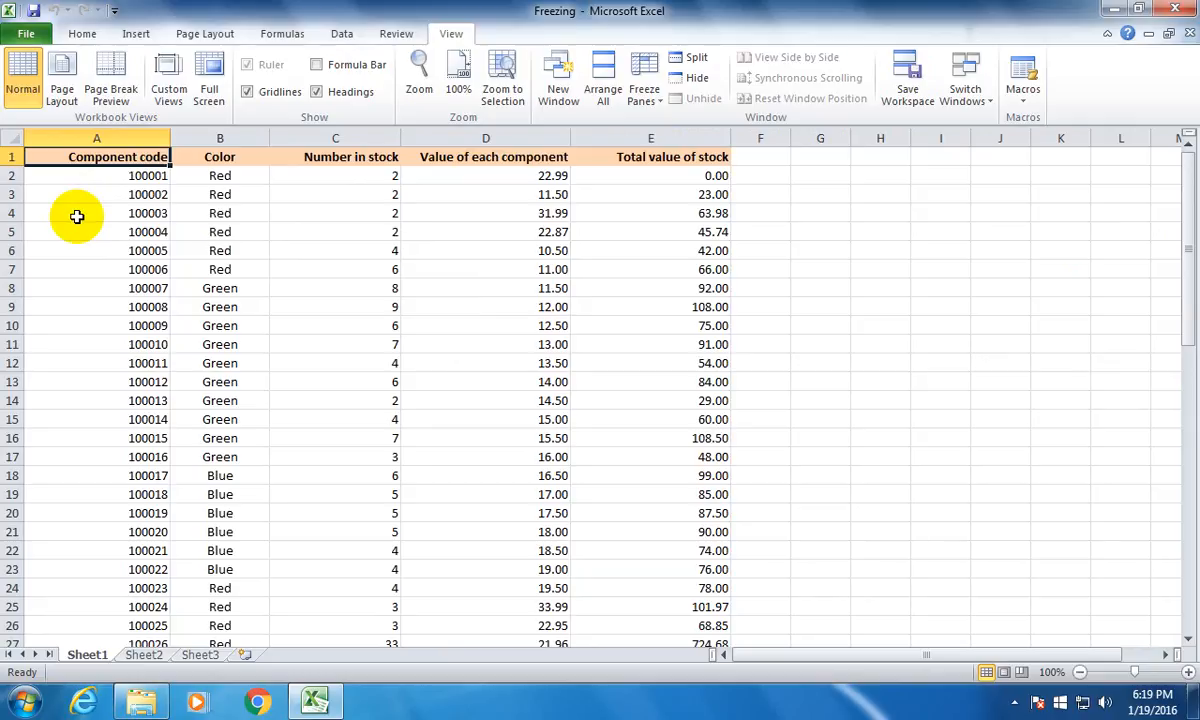
pyautogui.click(80, 194)
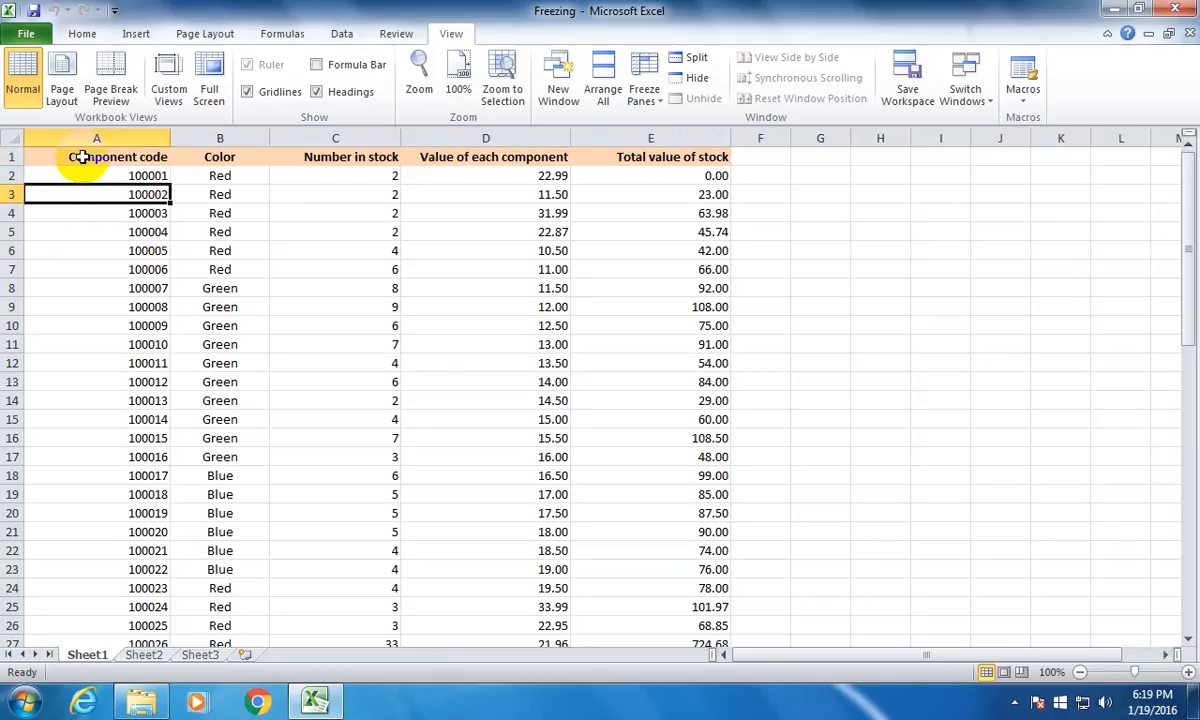
pyautogui.moveTo(80, 160); pyautogui.dragTo(601, 250)
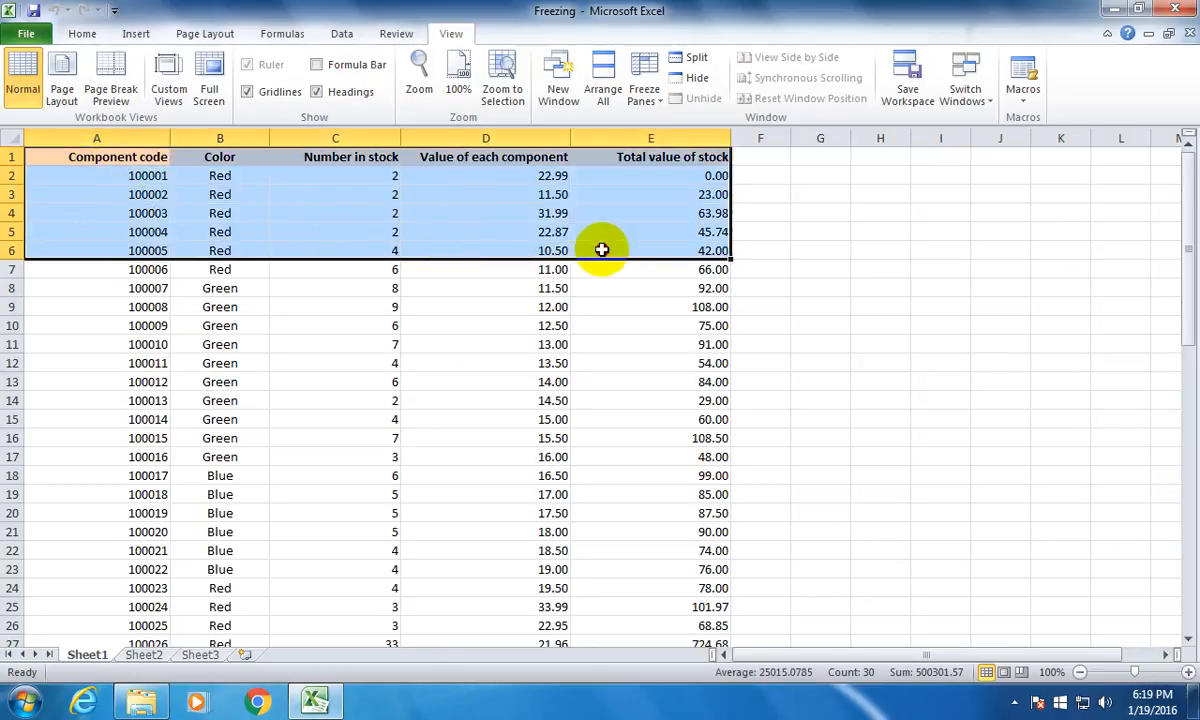
pyautogui.click(420, 233)
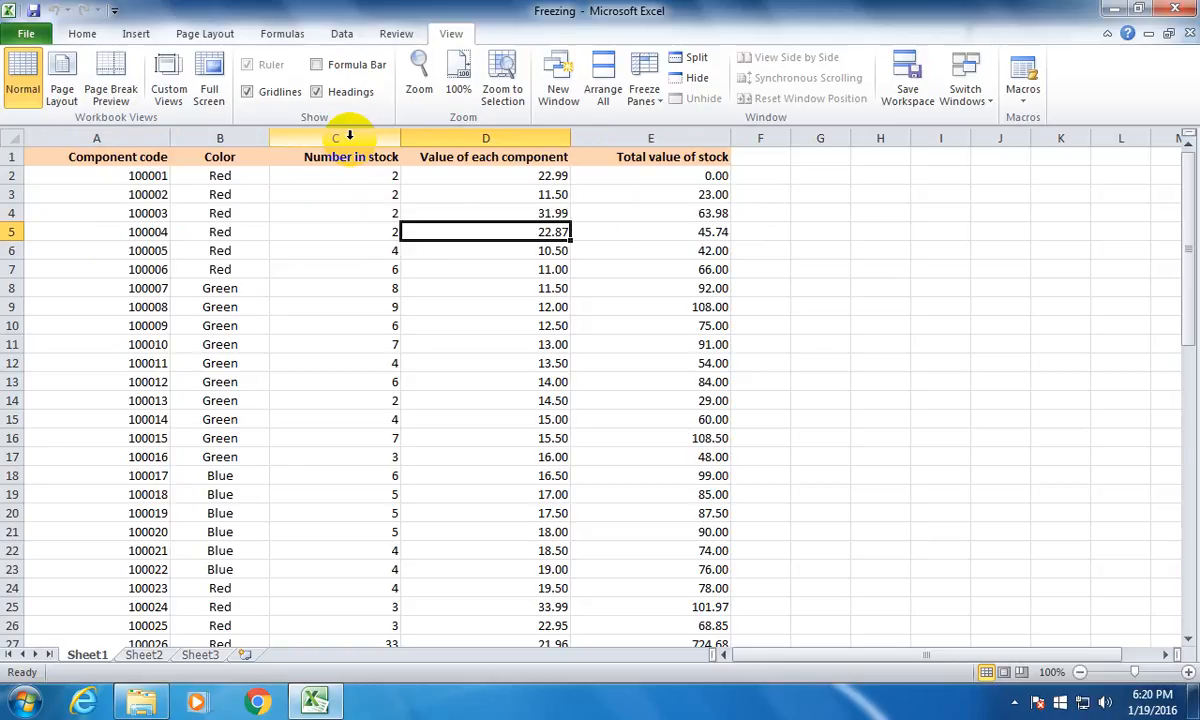
pyautogui.moveTo(370, 157); pyautogui.dragTo(619, 158)
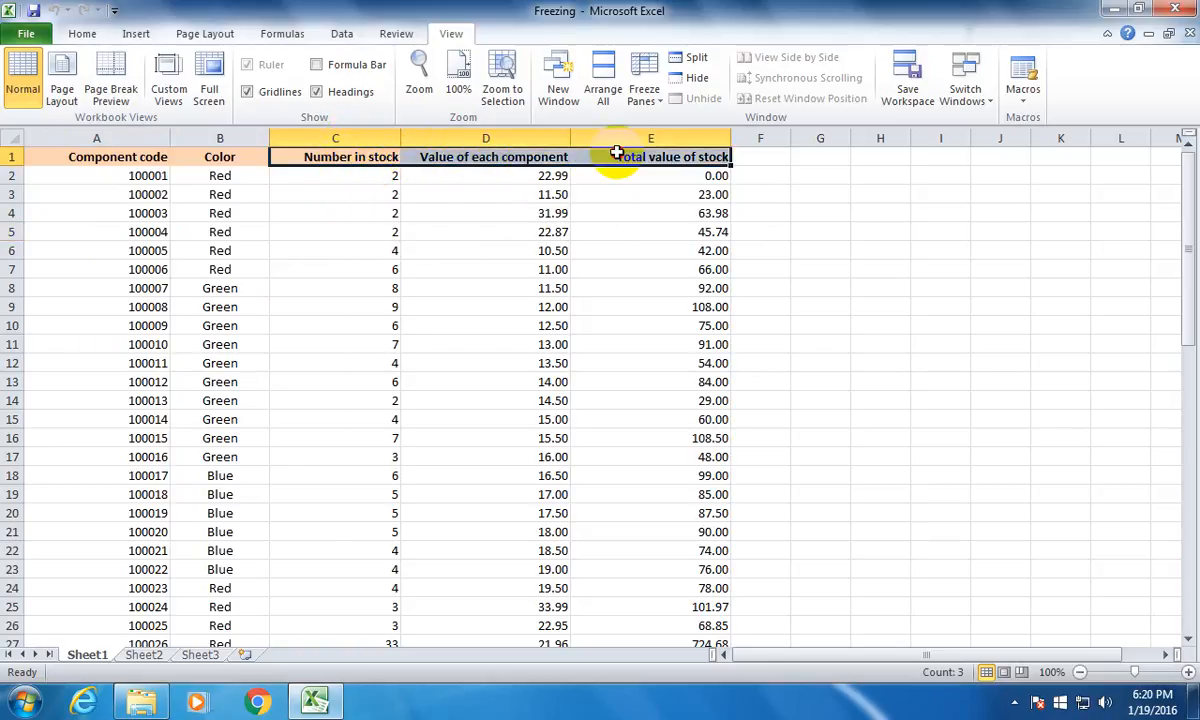
pyautogui.click(341, 213)
pyautogui.click(328, 156)
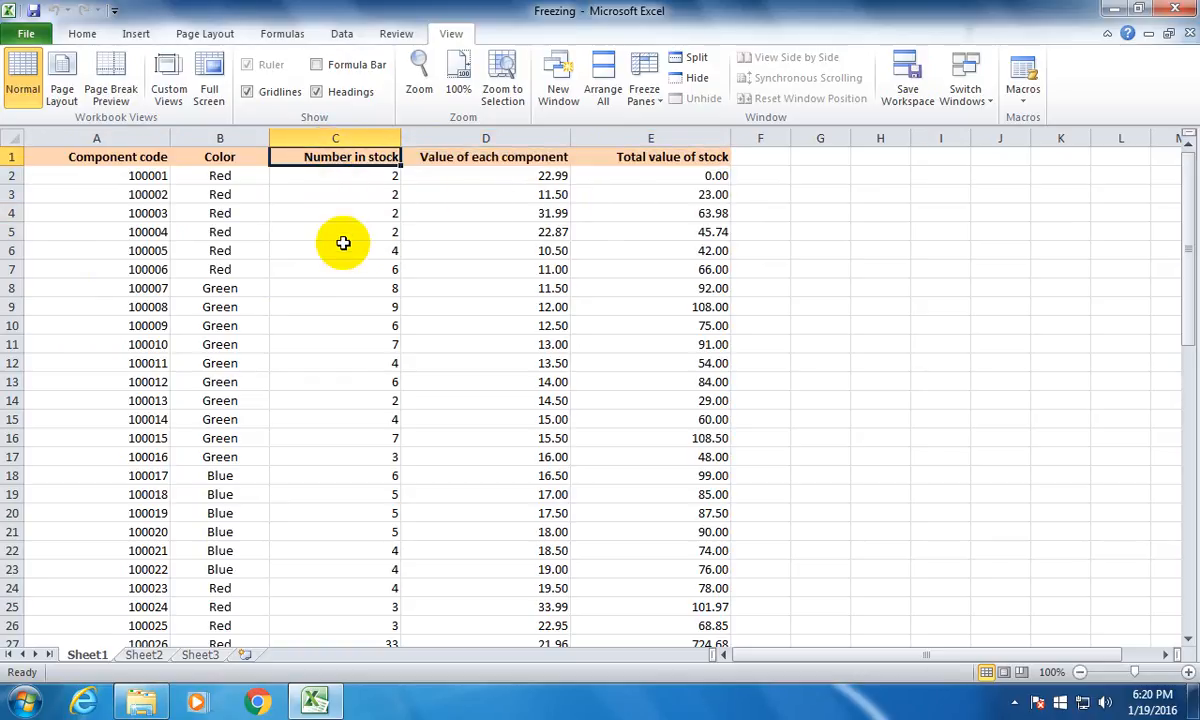
pyautogui.click(321, 211)
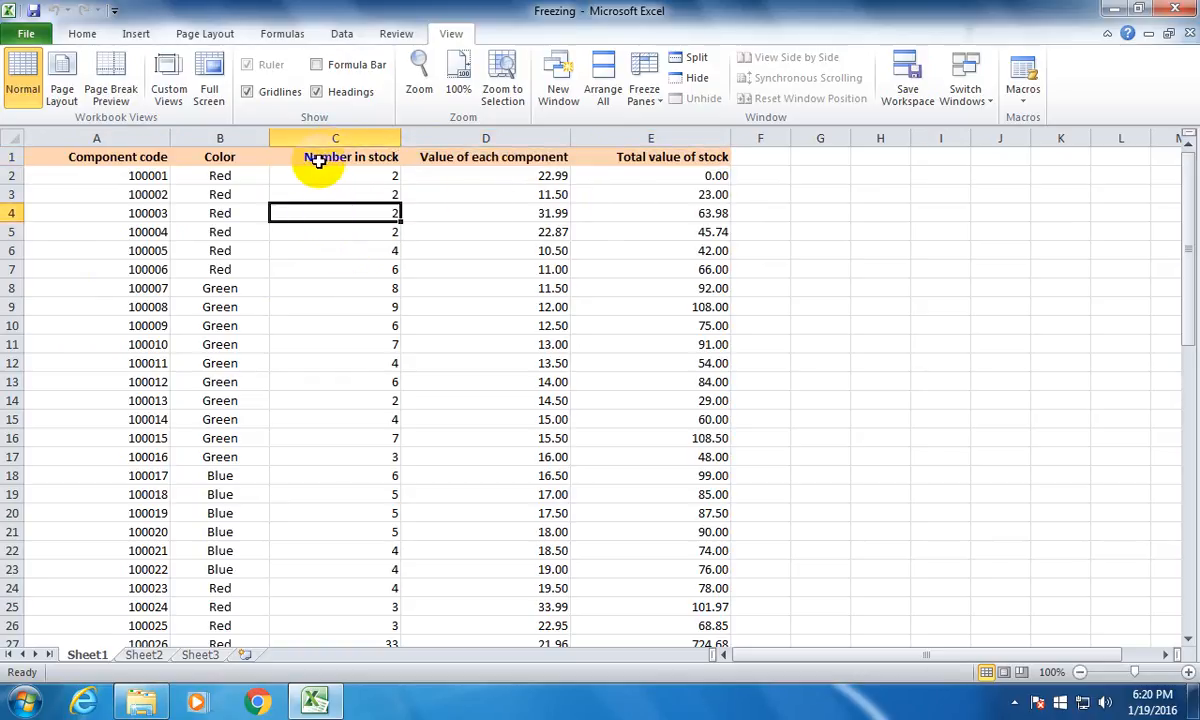
pyautogui.click(316, 155)
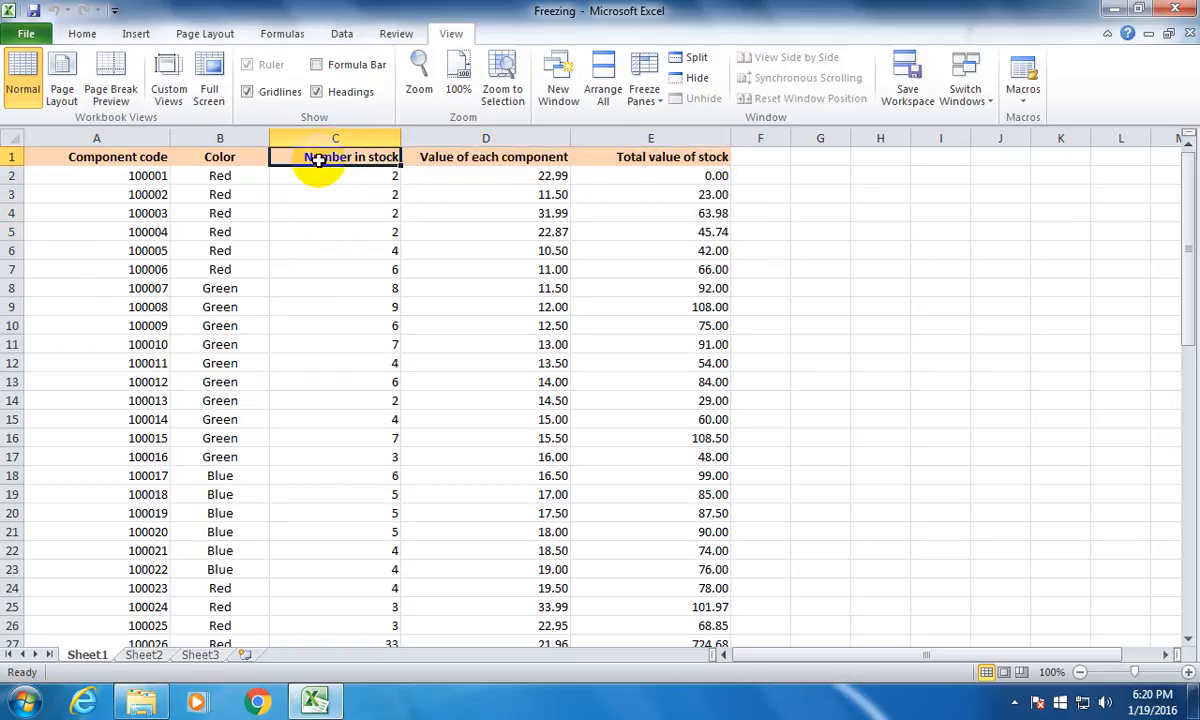
# Step: Freeze rows 1 to 7 of Sheet1 by freezing the panes with row 8 selected
pyautogui.click(17, 289)
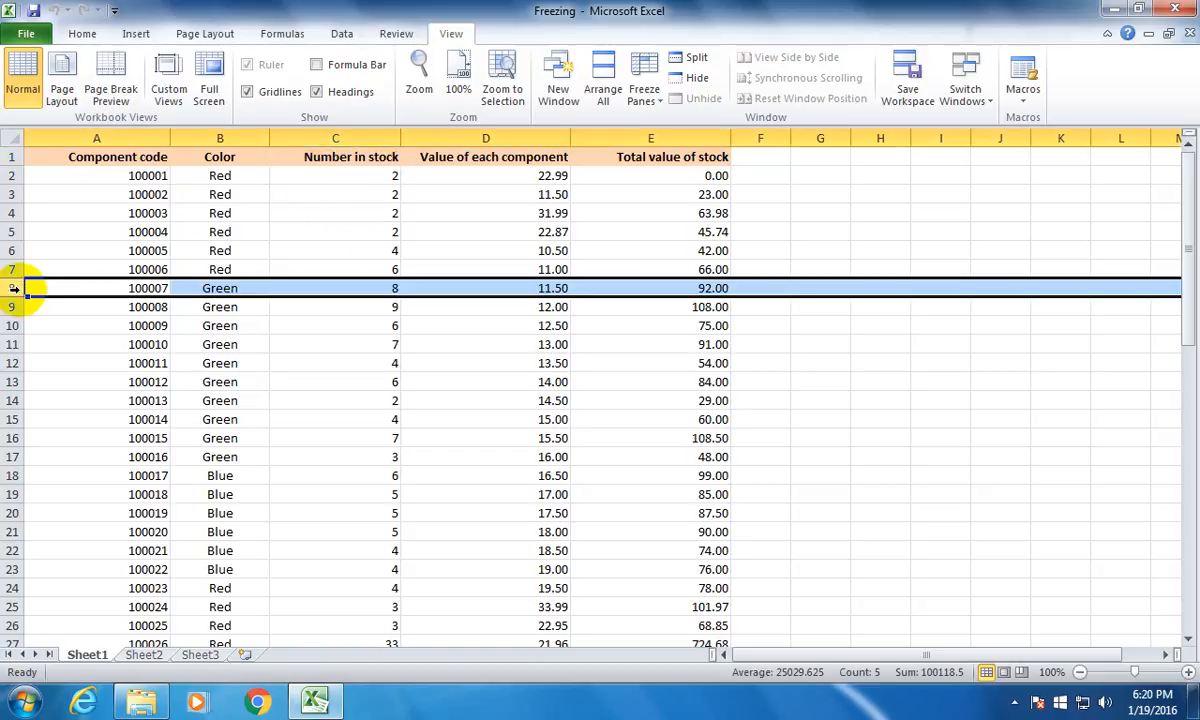
pyautogui.click(48, 327)
pyautogui.click(16, 289)
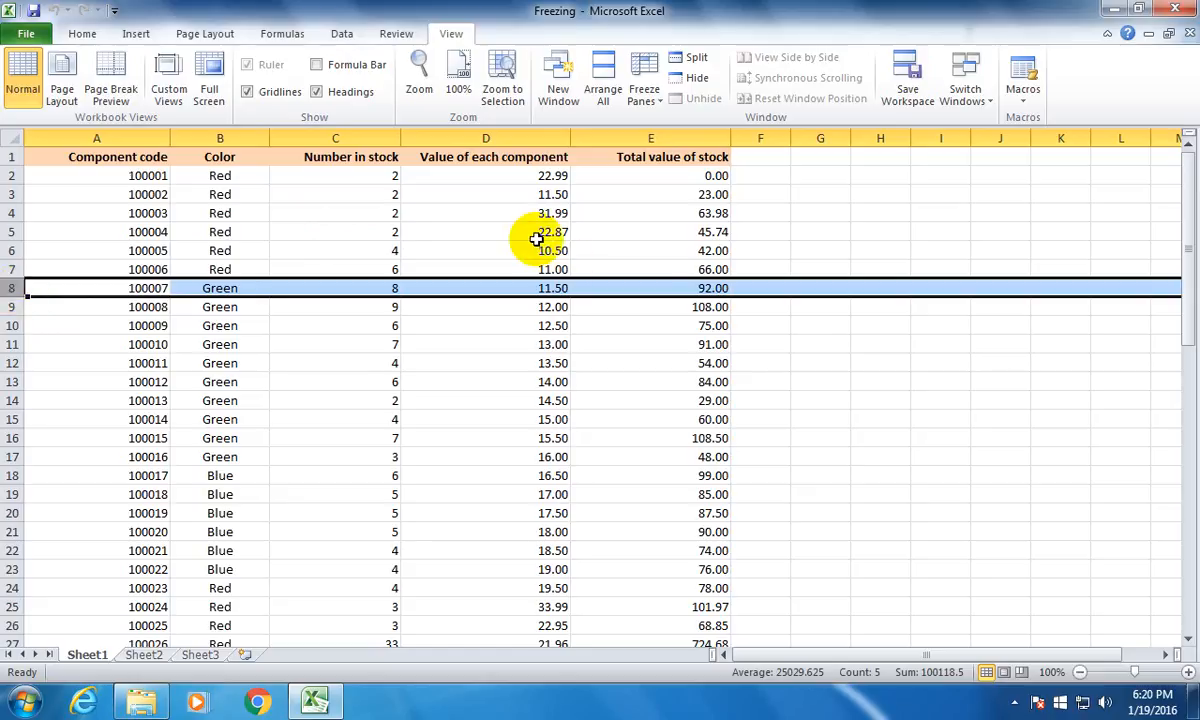
pyautogui.click(645, 96)
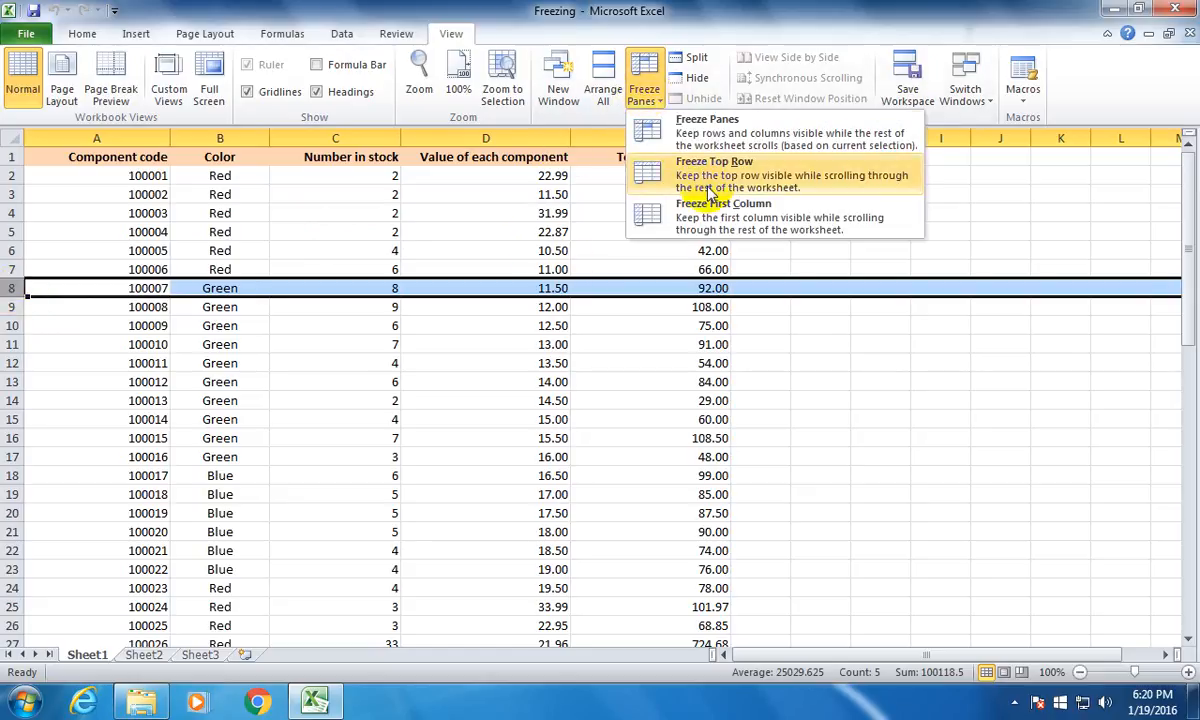
pyautogui.click(716, 133)
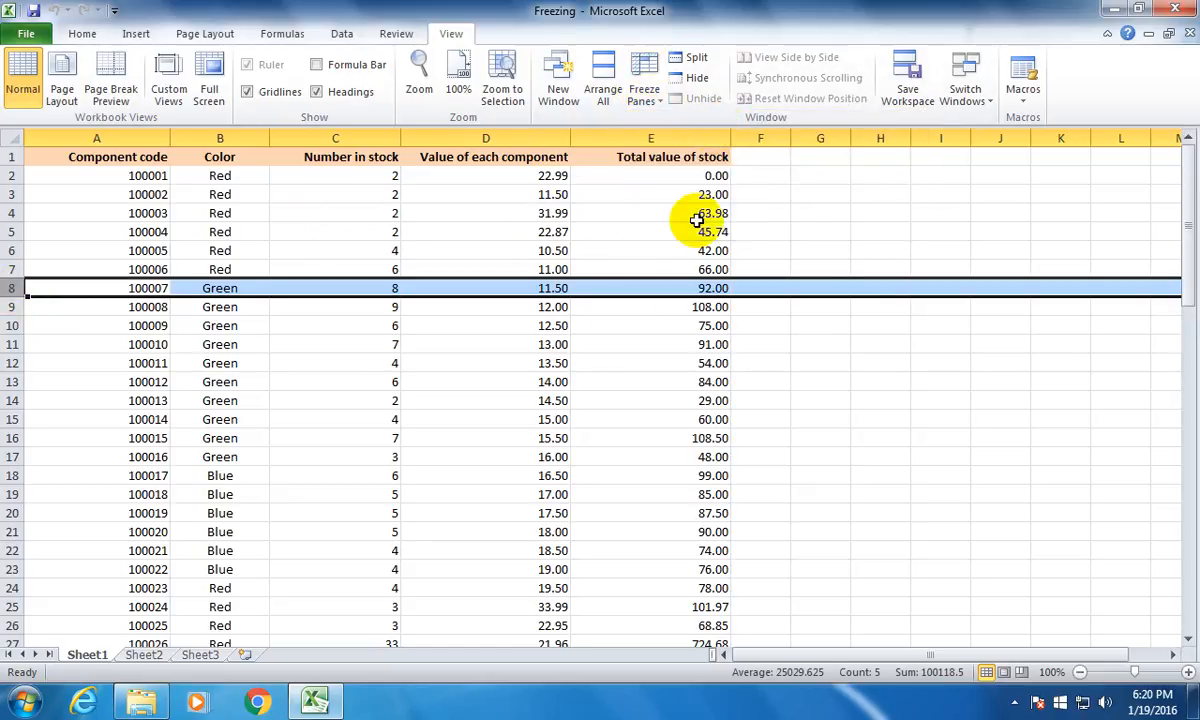
pyautogui.click(587, 381)
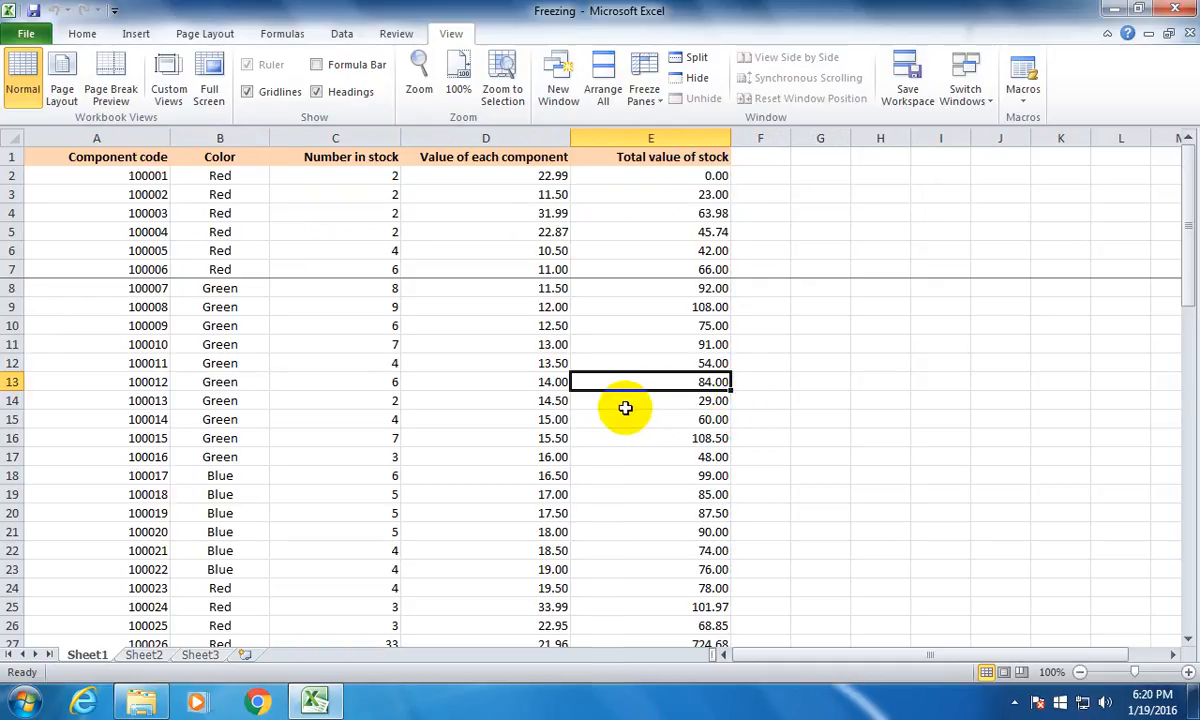
# Step: Check the frozen block A1:E7 against the records below it and return to row 8
pyautogui.scroll(-4, 560, 407)
pyautogui.scroll(3, 430, 340)
pyautogui.moveTo(272, 168); pyautogui.dragTo(533, 260)
pyautogui.moveTo(92, 155); pyautogui.dragTo(723, 268)
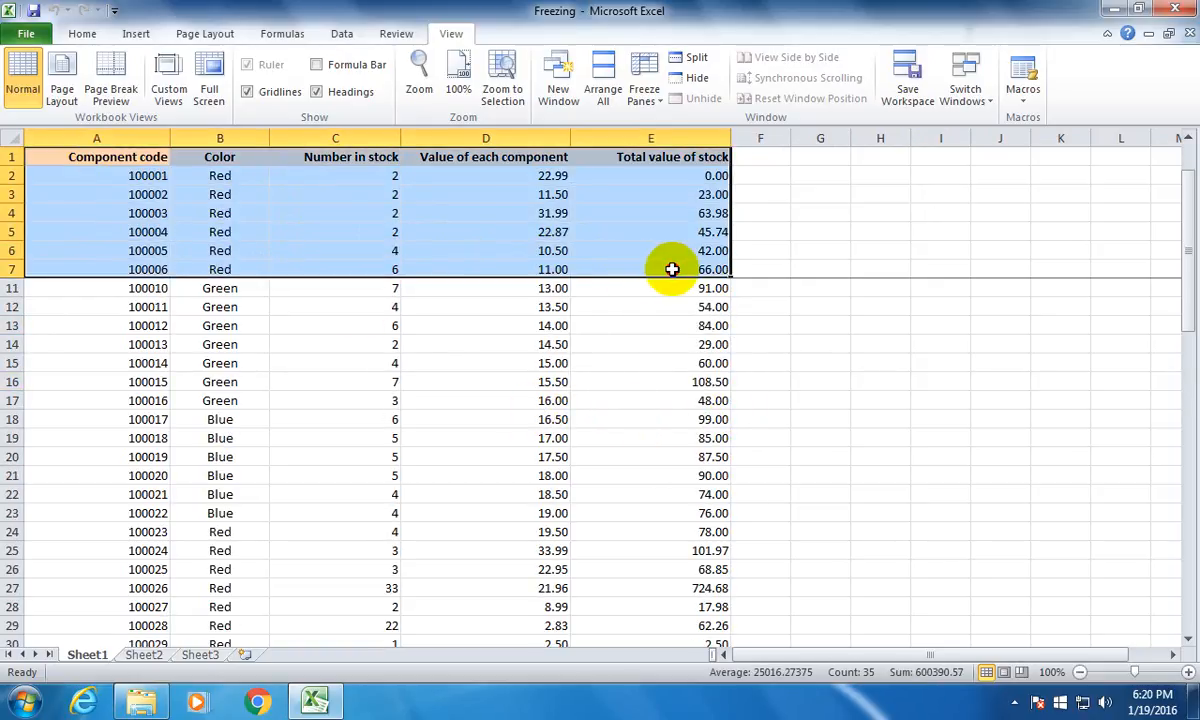
pyautogui.click(313, 342)
pyautogui.scroll(1, 207, 307)
pyautogui.scroll(-2, 210, 310)
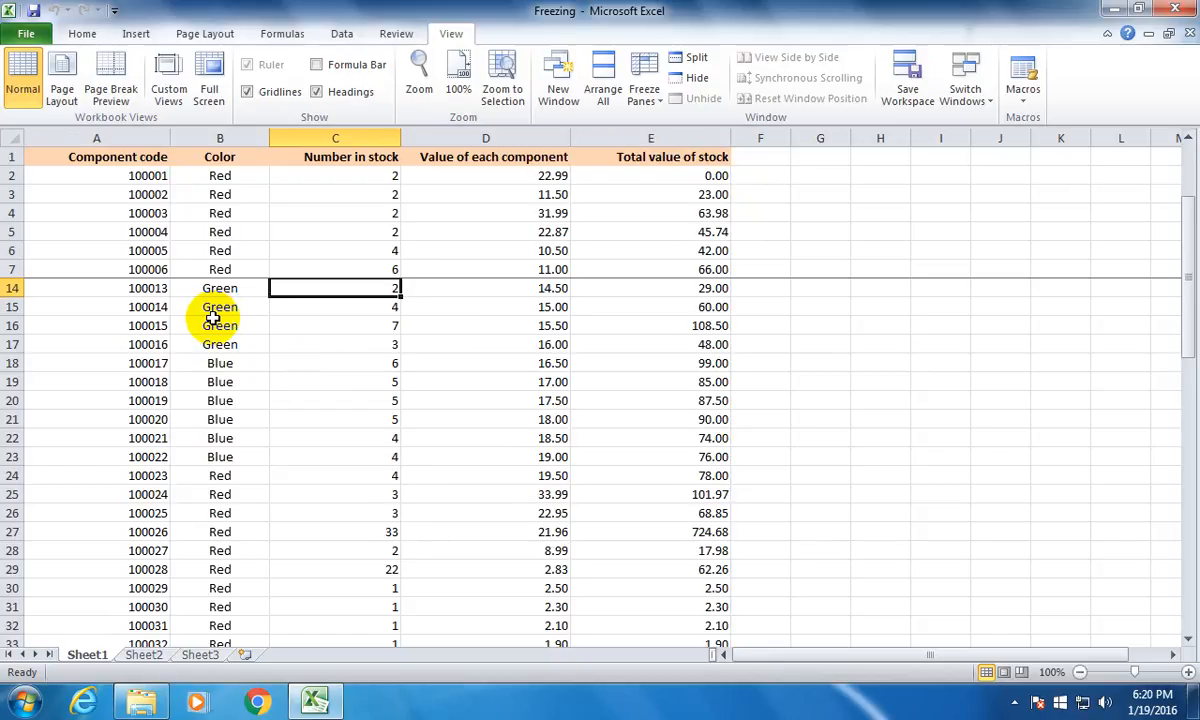
pyautogui.scroll(2, 214, 320)
pyautogui.scroll(-1, 252, 331)
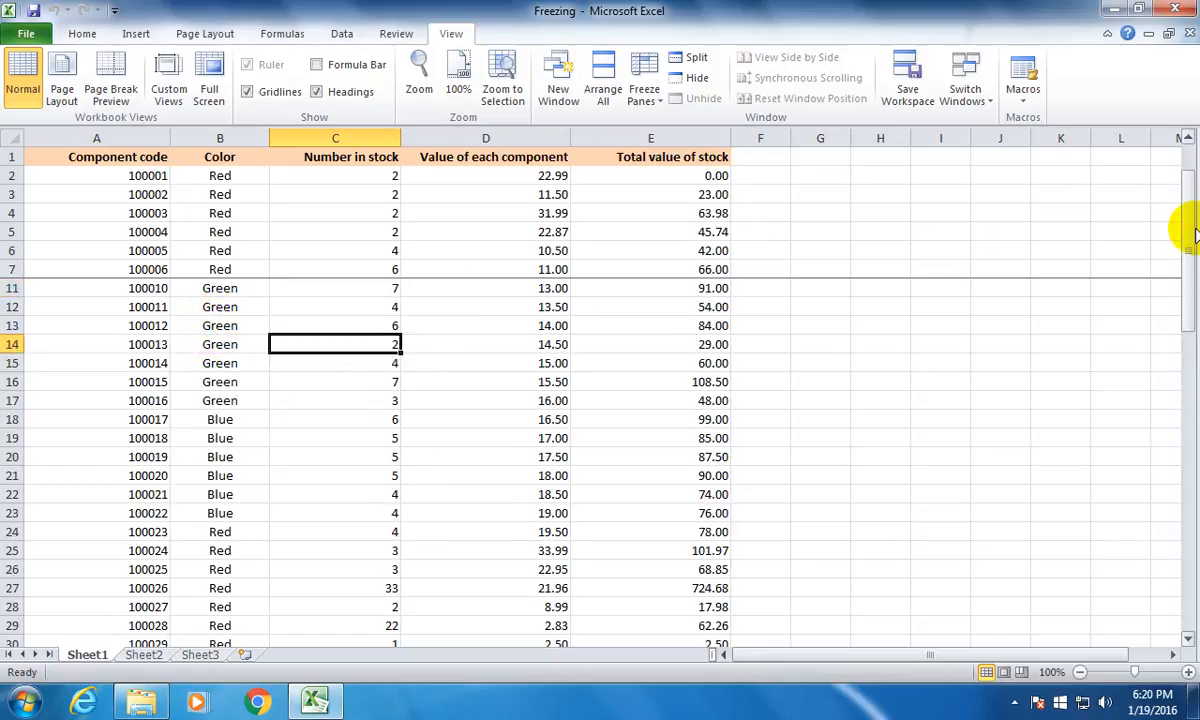
pyautogui.moveTo(1181, 227); pyautogui.dragTo(1181, 202)
pyautogui.click(452, 325)
pyautogui.click(200, 288)
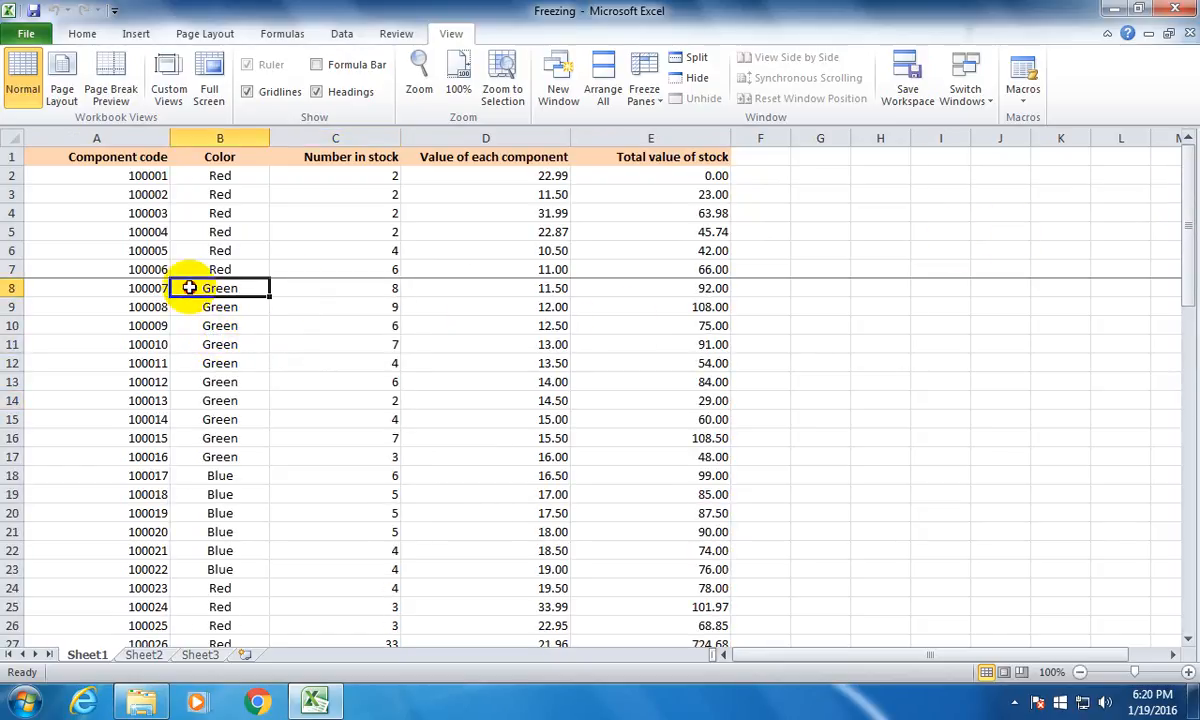
# Step: Unfreeze rows 1 to 7 so that all of Sheet1 can move freely
pyautogui.click(47, 290)
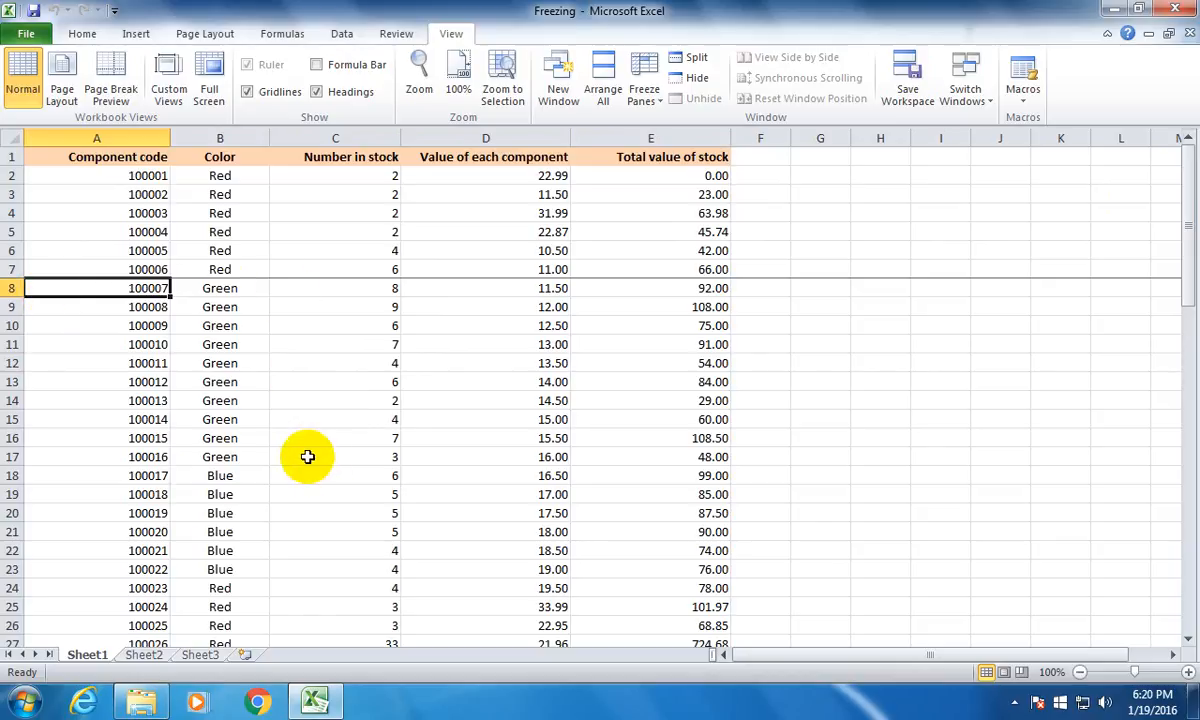
pyautogui.click(645, 100)
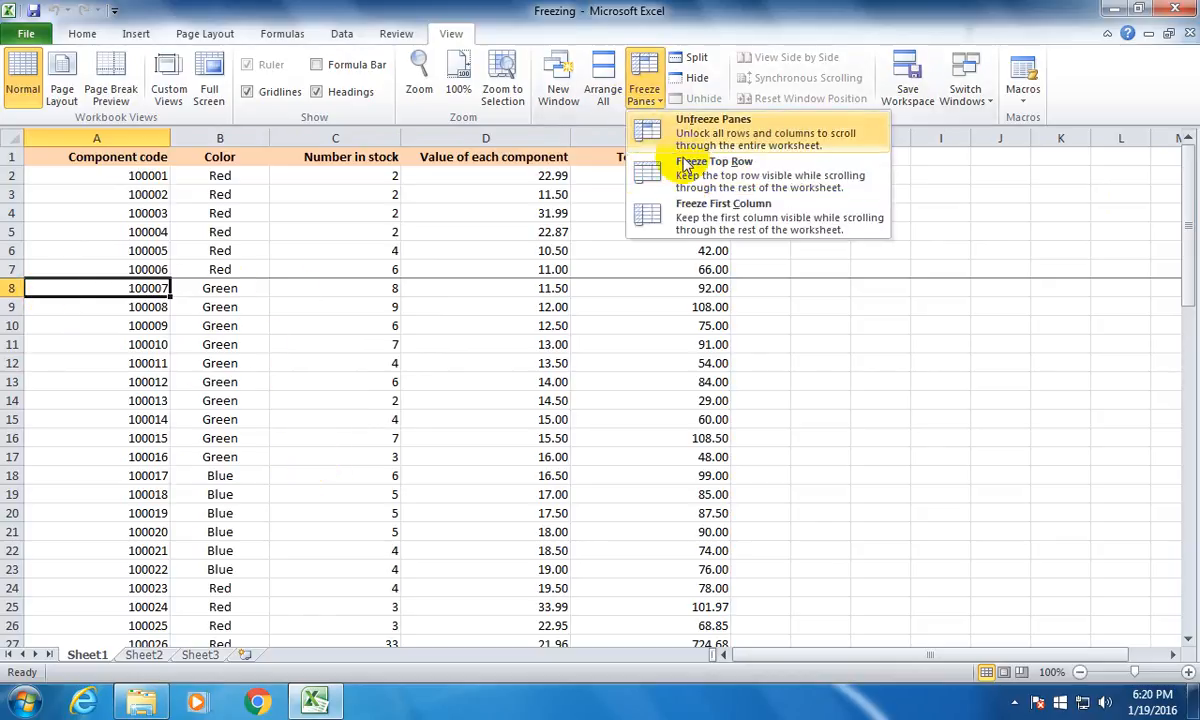
pyautogui.click(660, 125)
pyautogui.click(249, 343)
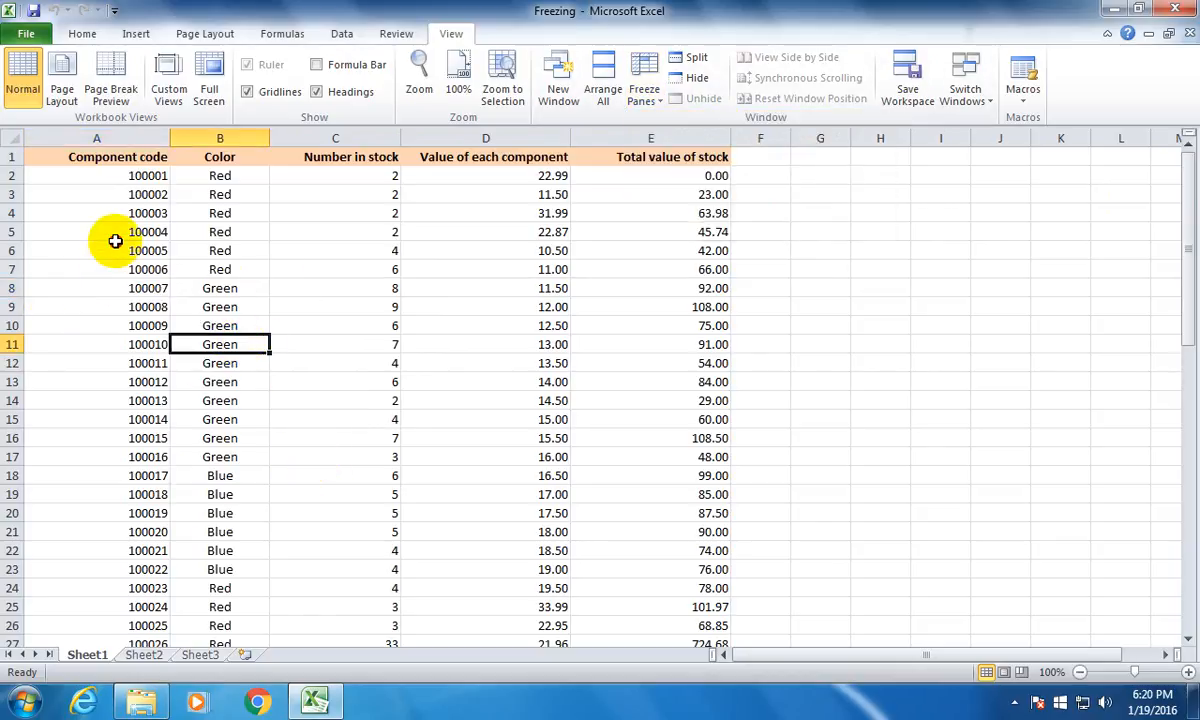
# Step: Freeze rows 1 to 5 of Sheet1 by freezing the panes with row 6 selected
pyautogui.click(105, 250)
pyautogui.click(12, 250)
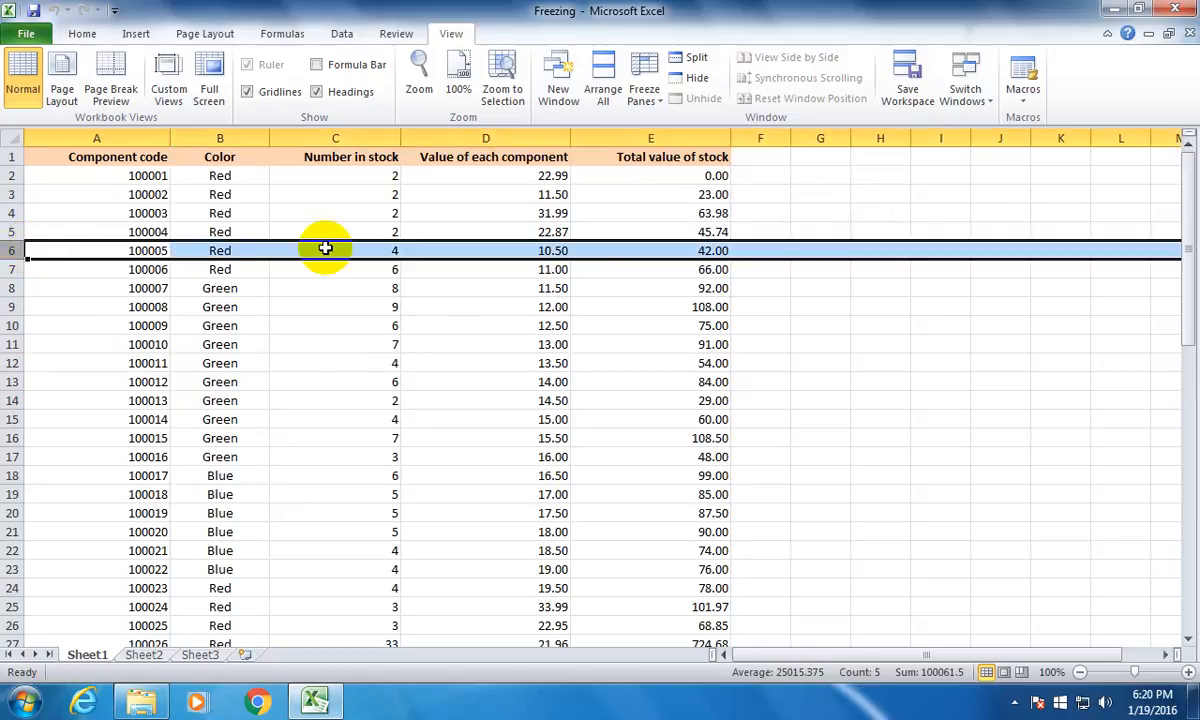
pyautogui.click(225, 252)
pyautogui.click(88, 249)
pyautogui.moveTo(72, 254); pyautogui.dragTo(248, 250)
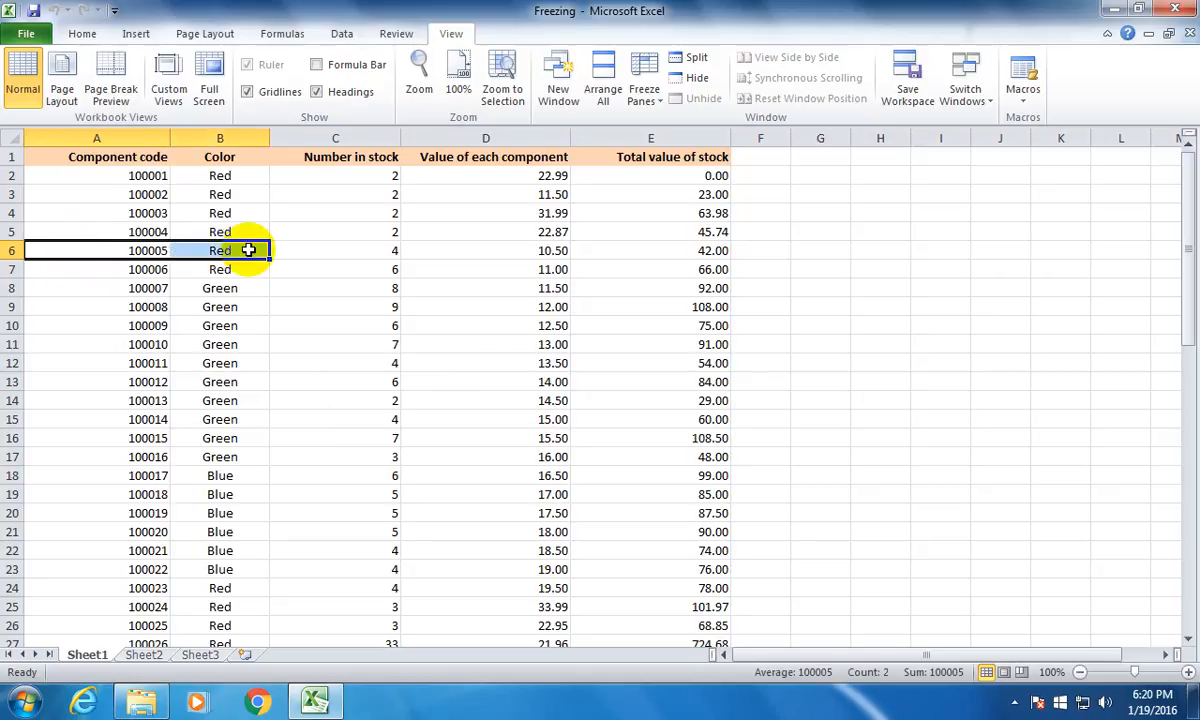
pyautogui.click(236, 268)
pyautogui.click(185, 250)
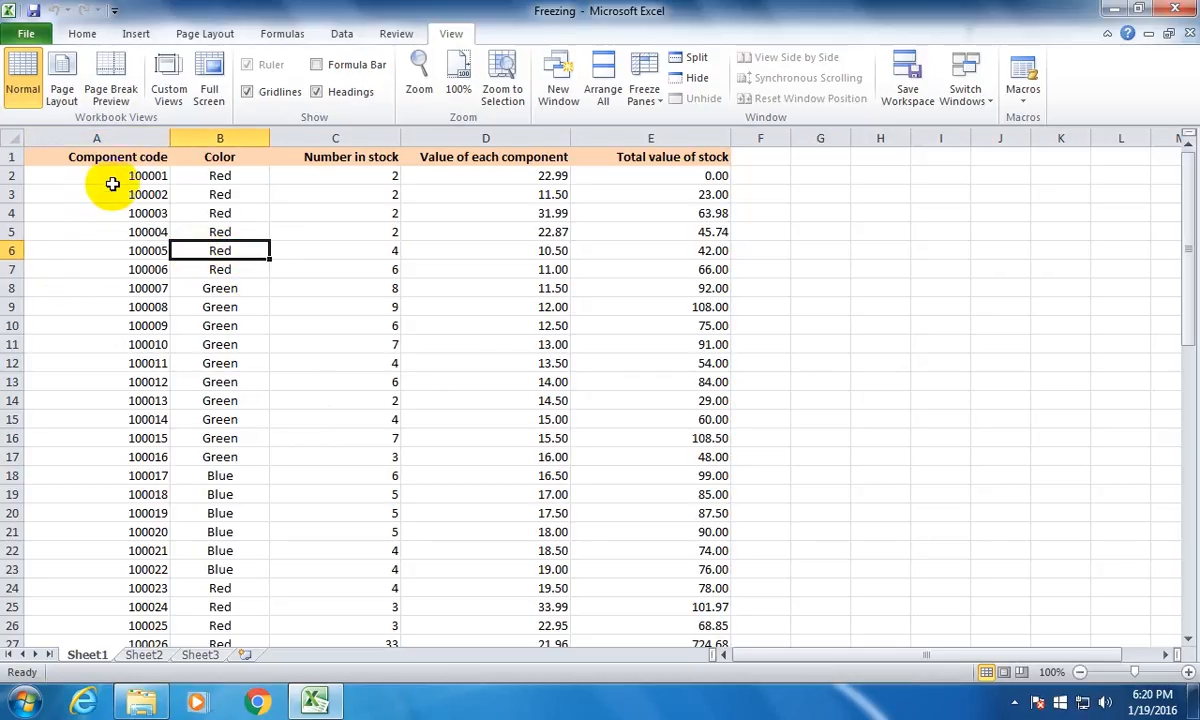
pyautogui.click(12, 251)
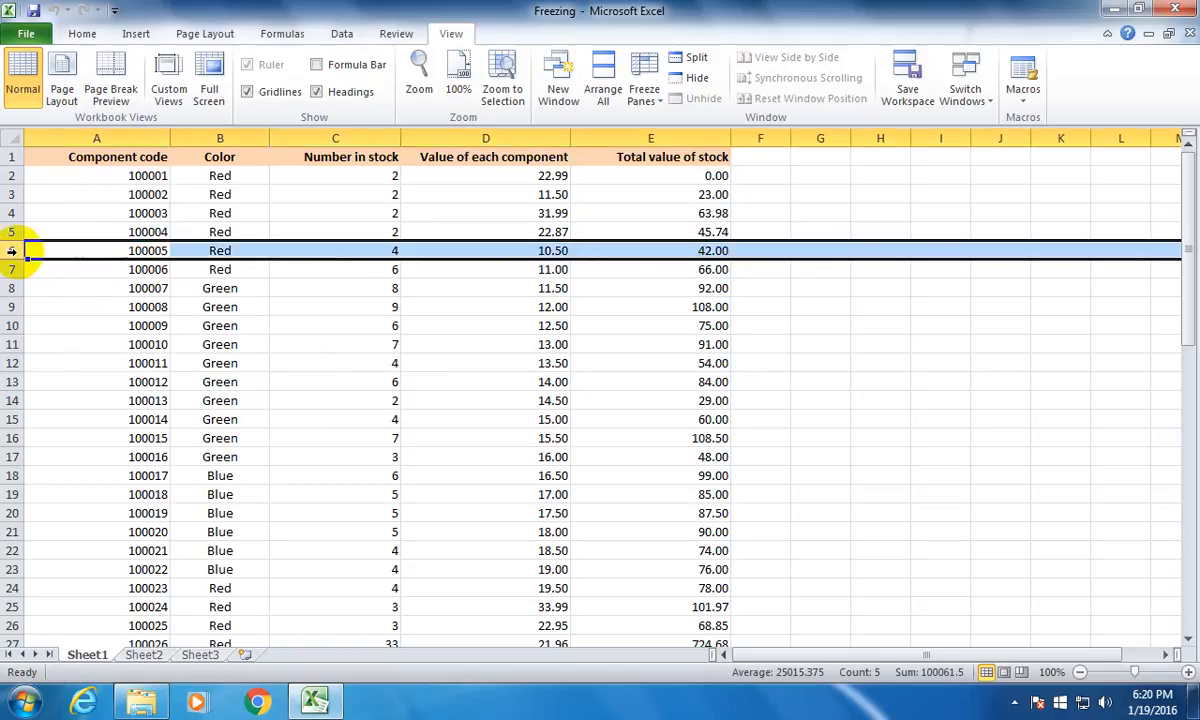
pyautogui.click(646, 92)
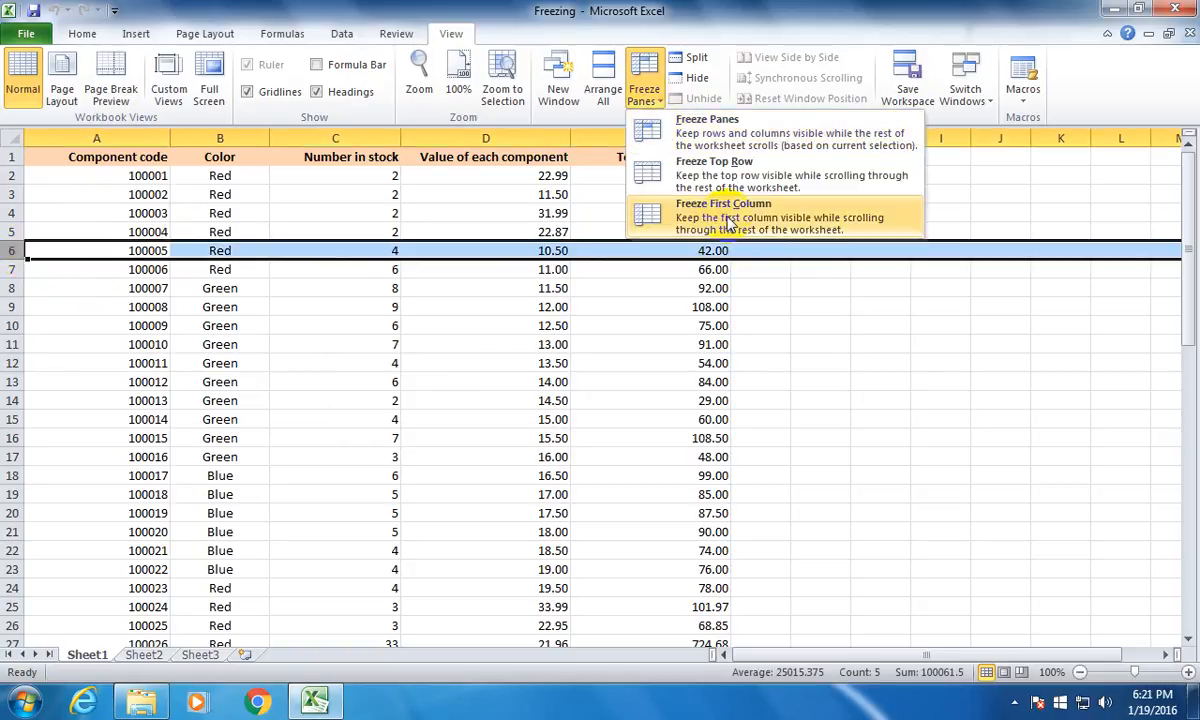
pyautogui.click(740, 140)
pyautogui.click(255, 398)
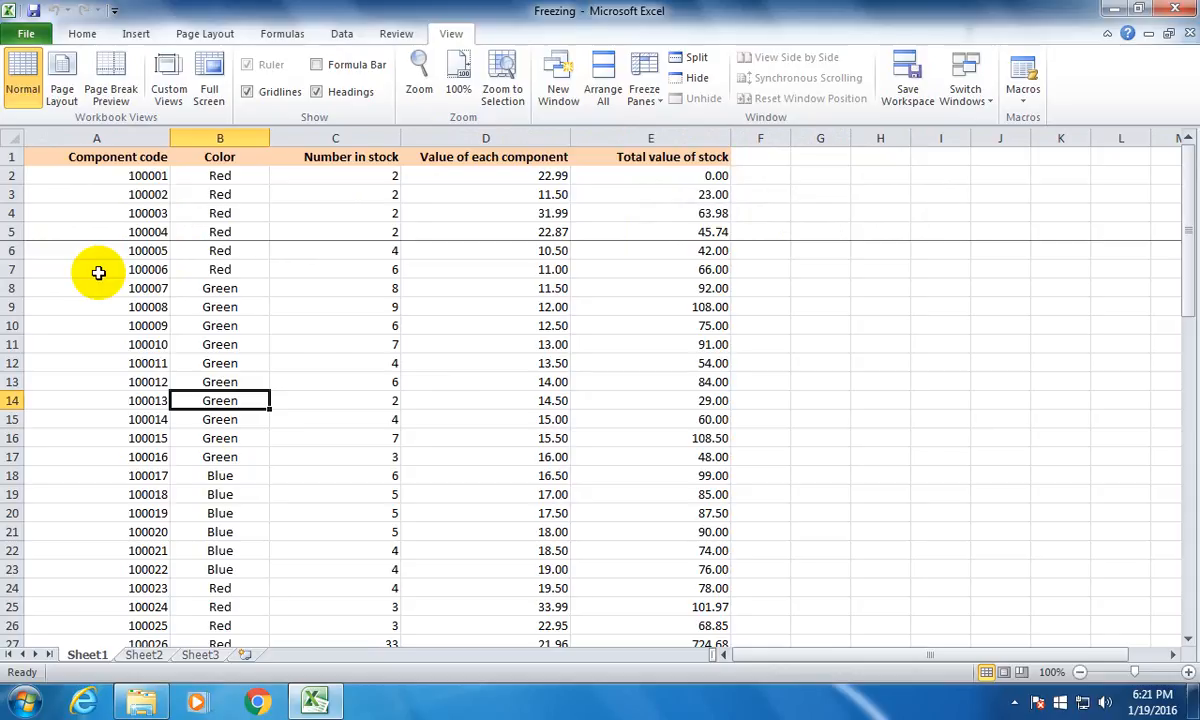
# Step: Check frozen rows 1 to 5 against the records below them, including the Color cells B2:B4
pyautogui.click(231, 230)
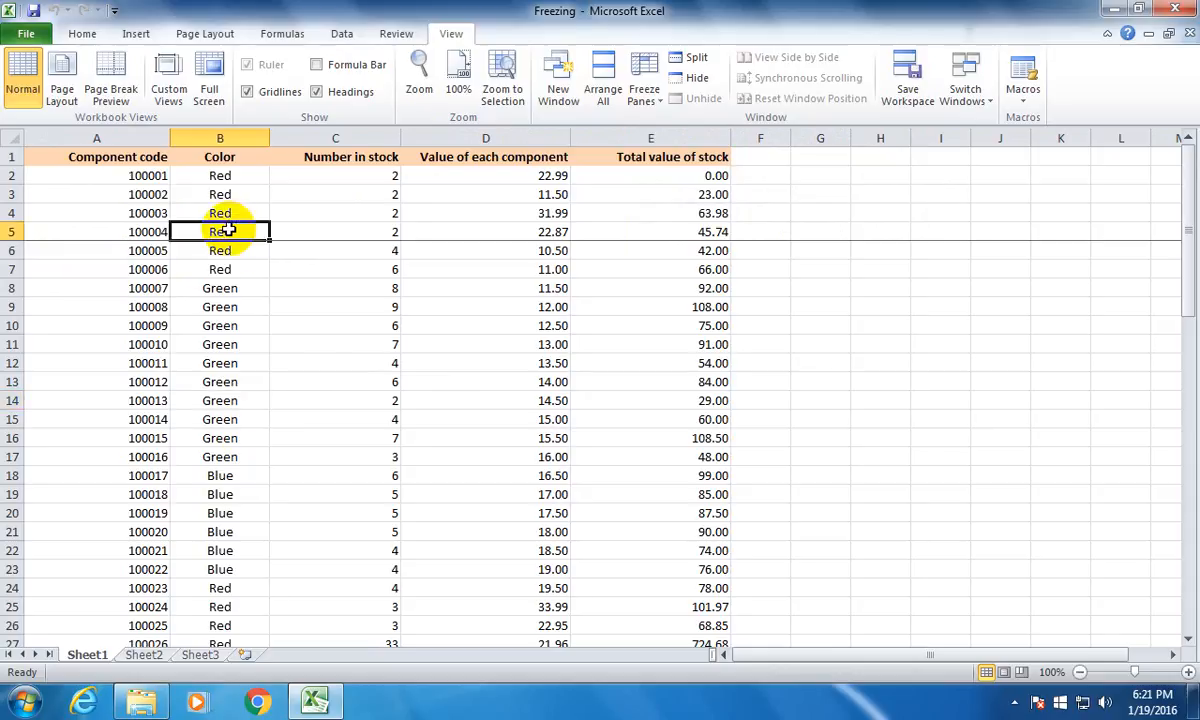
pyautogui.click(131, 267)
pyautogui.scroll(-1, 295, 315)
pyautogui.scroll(1, 295, 350)
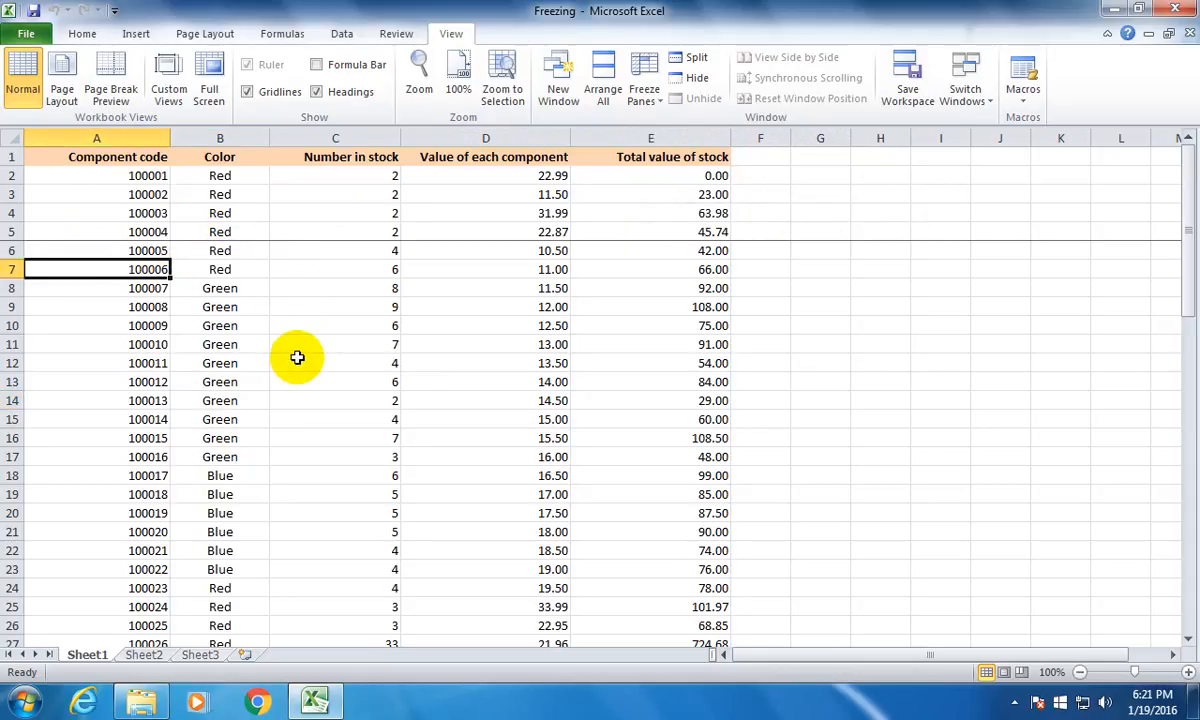
pyautogui.scroll(-1, 280, 330)
pyautogui.moveTo(228, 174); pyautogui.dragTo(236, 215)
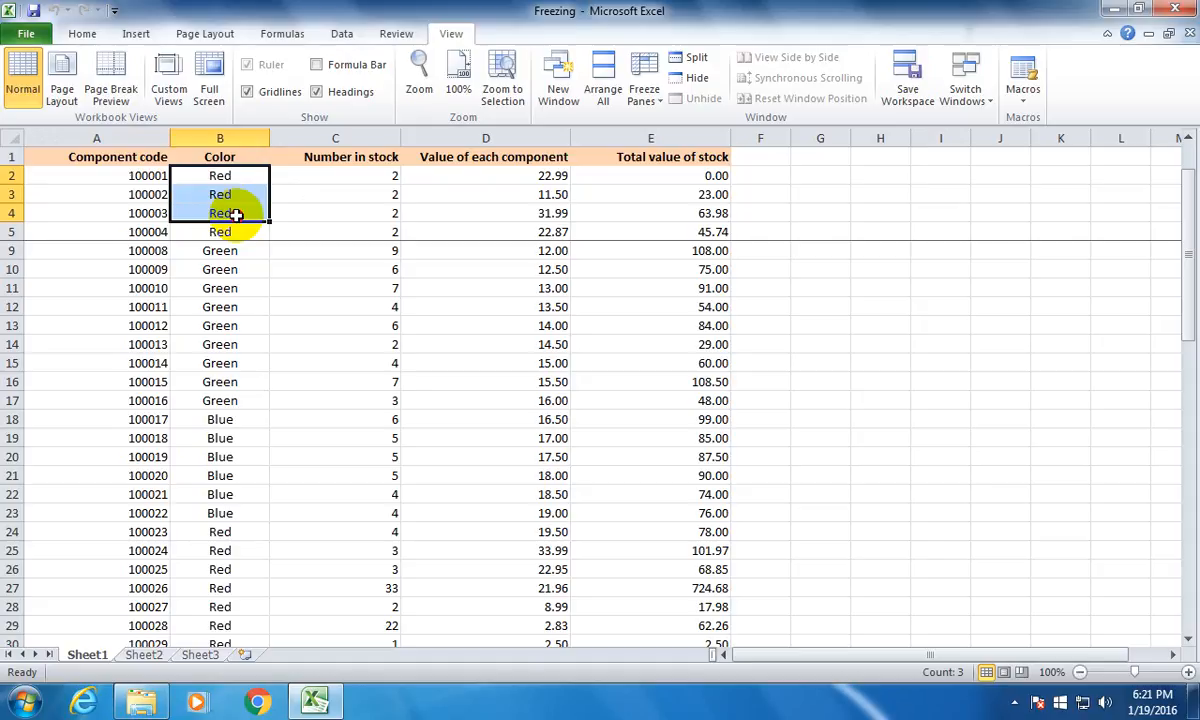
# Step: Unfreeze rows 1 to 5 of Sheet1
pyautogui.click(254, 399)
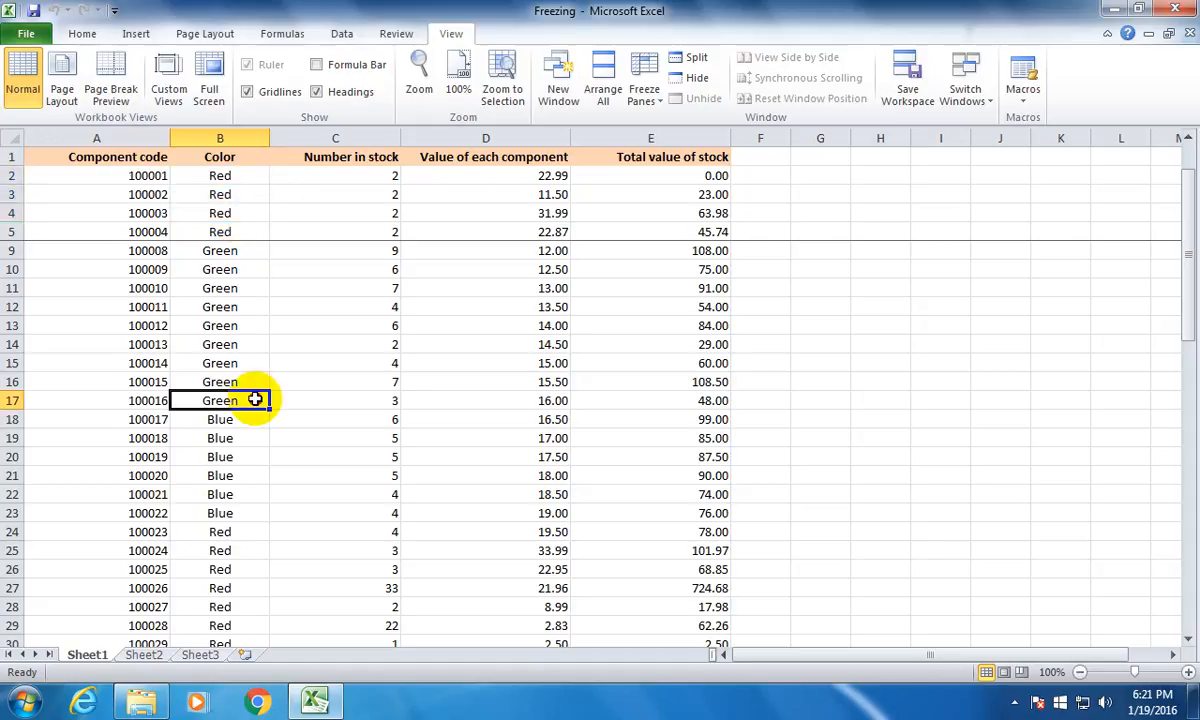
pyautogui.click(225, 231)
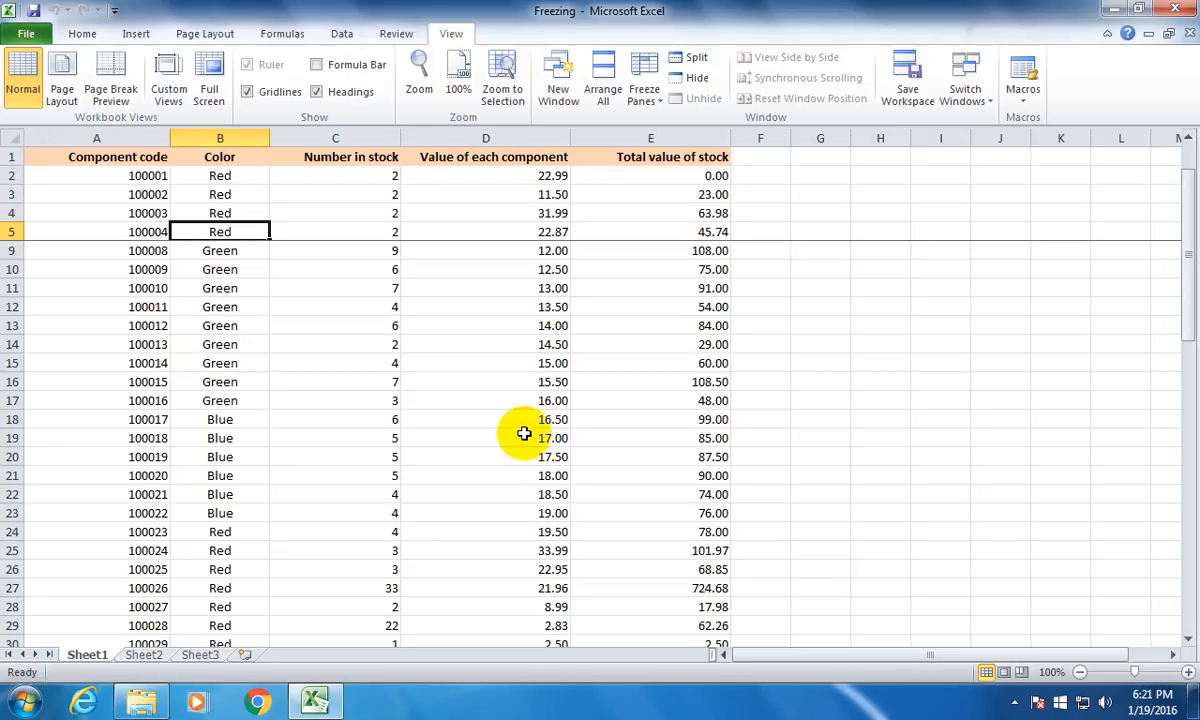
pyautogui.click(480, 344)
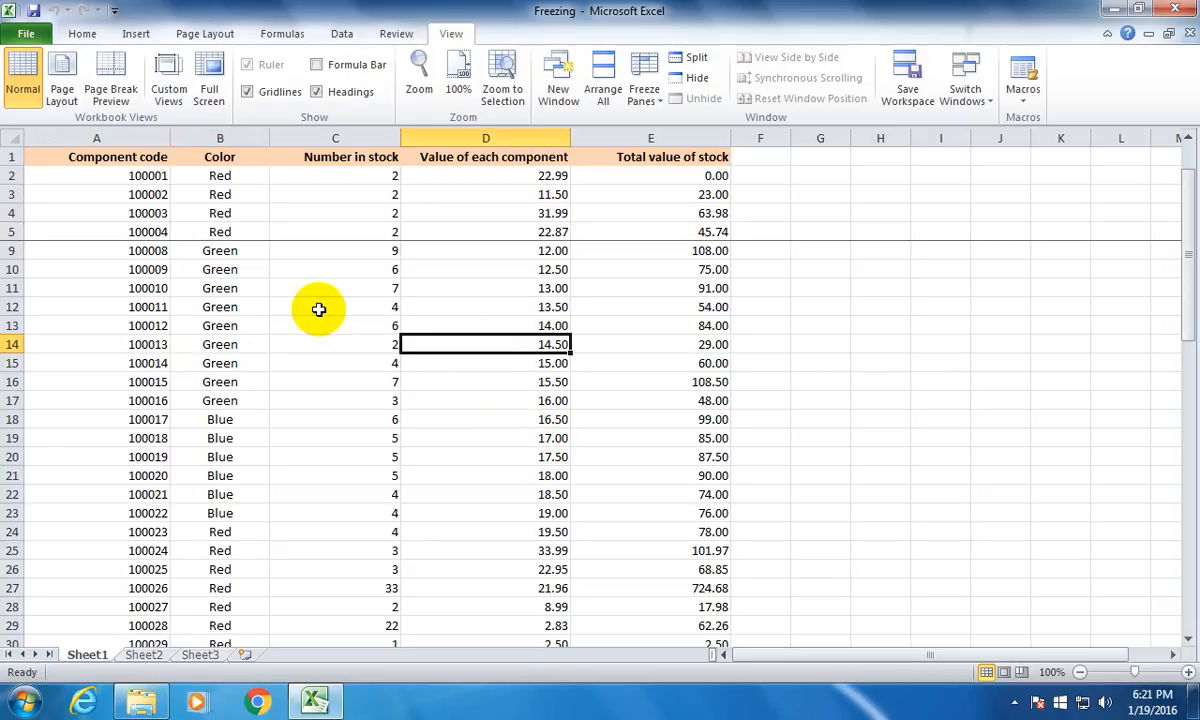
pyautogui.click(105, 249)
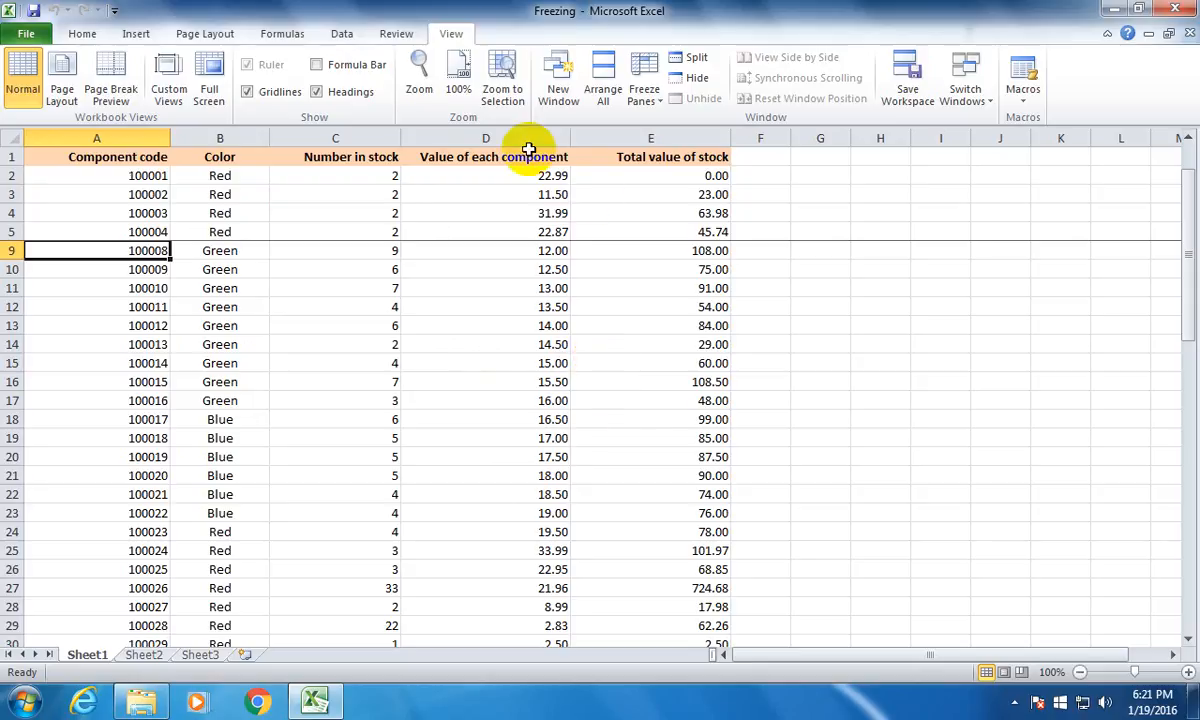
pyautogui.click(644, 92)
pyautogui.click(683, 130)
pyautogui.click(245, 362)
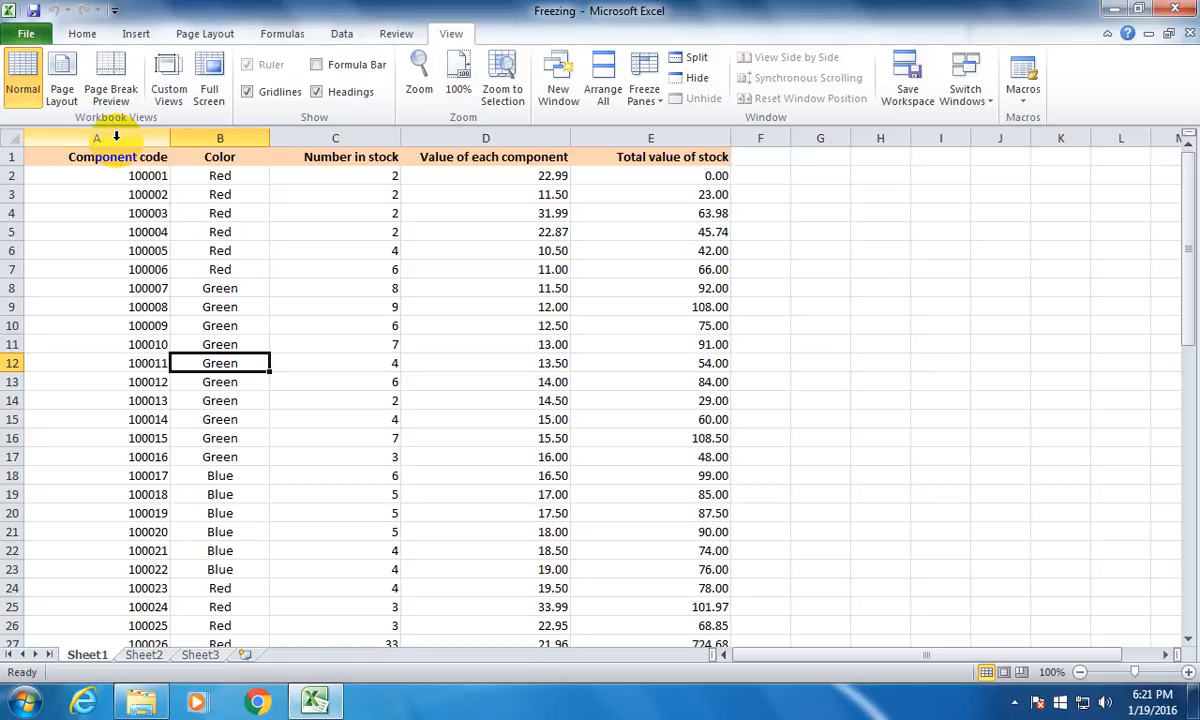
# Step: Freeze the first column of Sheet1, holding the Component codes
pyautogui.click(60, 137)
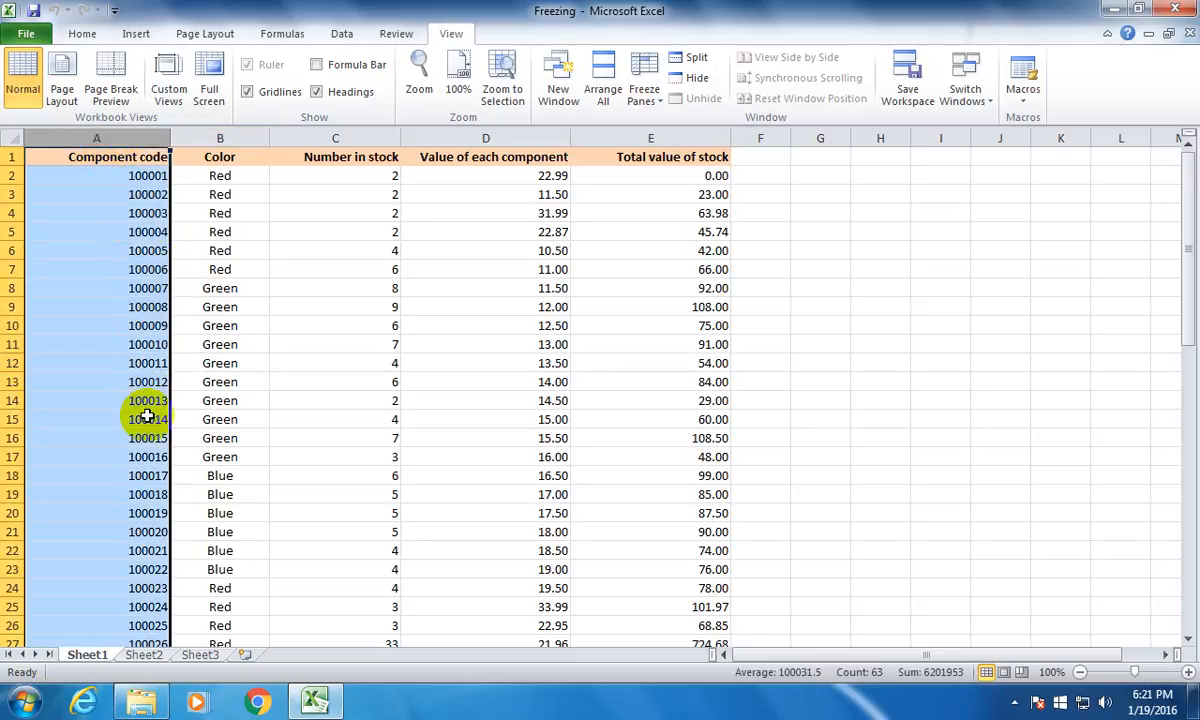
pyautogui.click(100, 230)
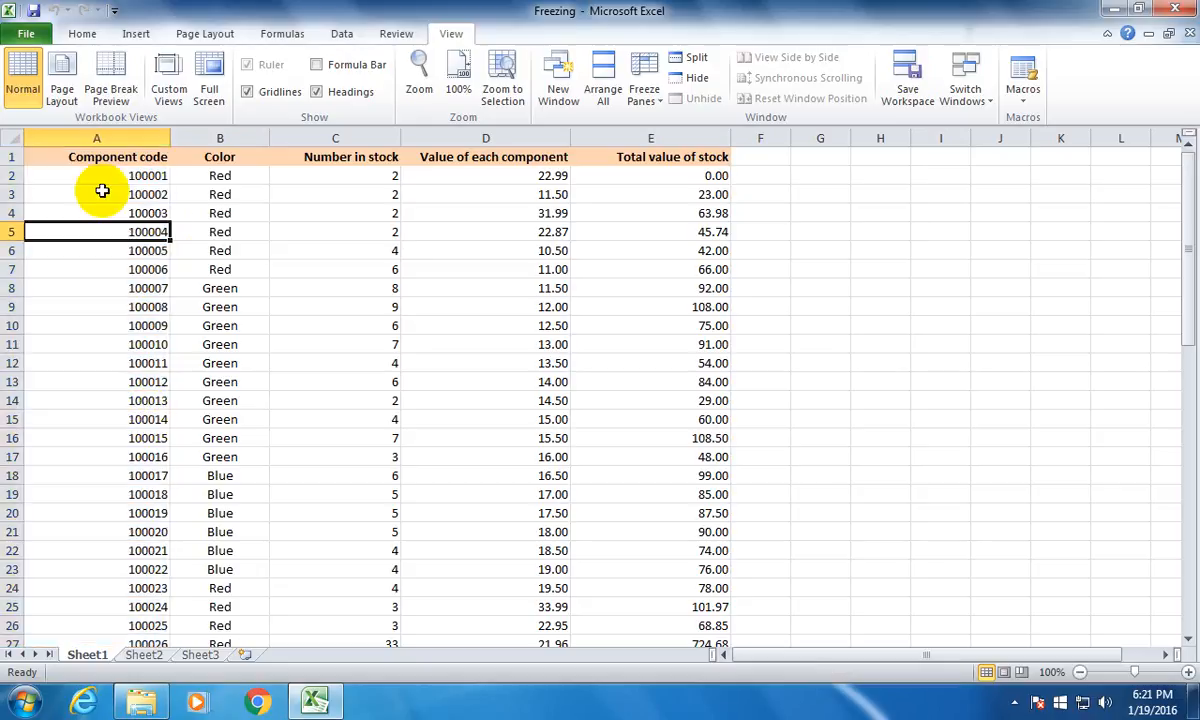
pyautogui.click(99, 137)
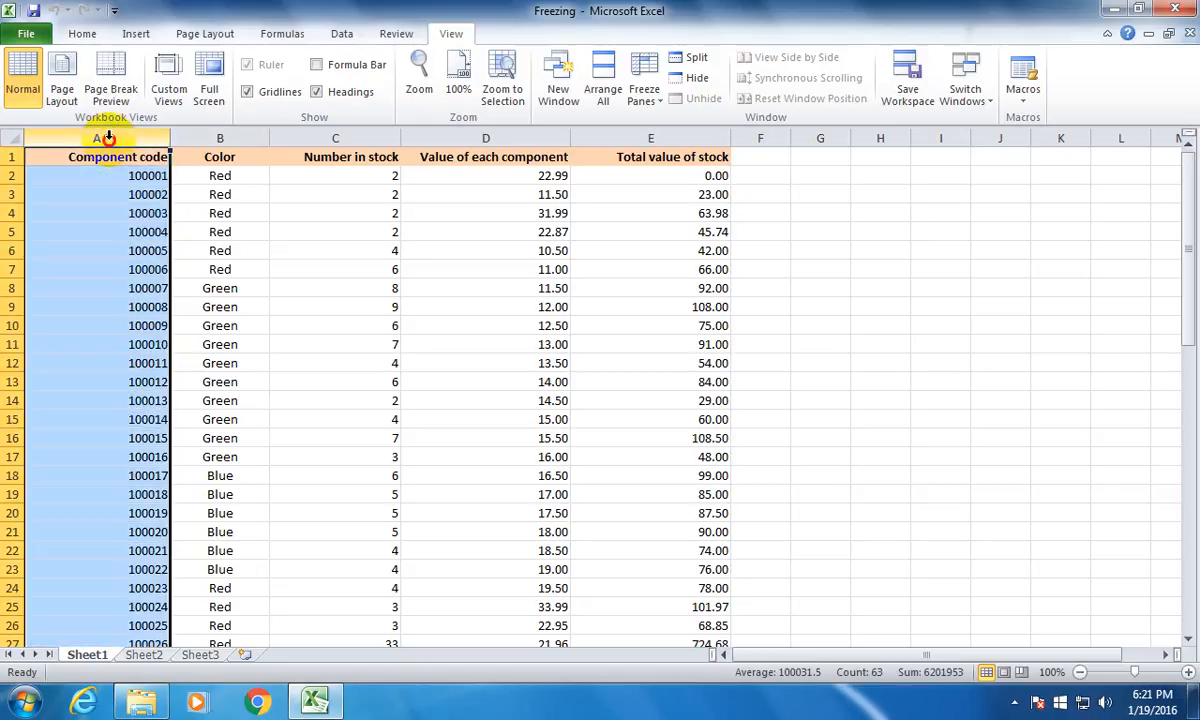
pyautogui.click(637, 100)
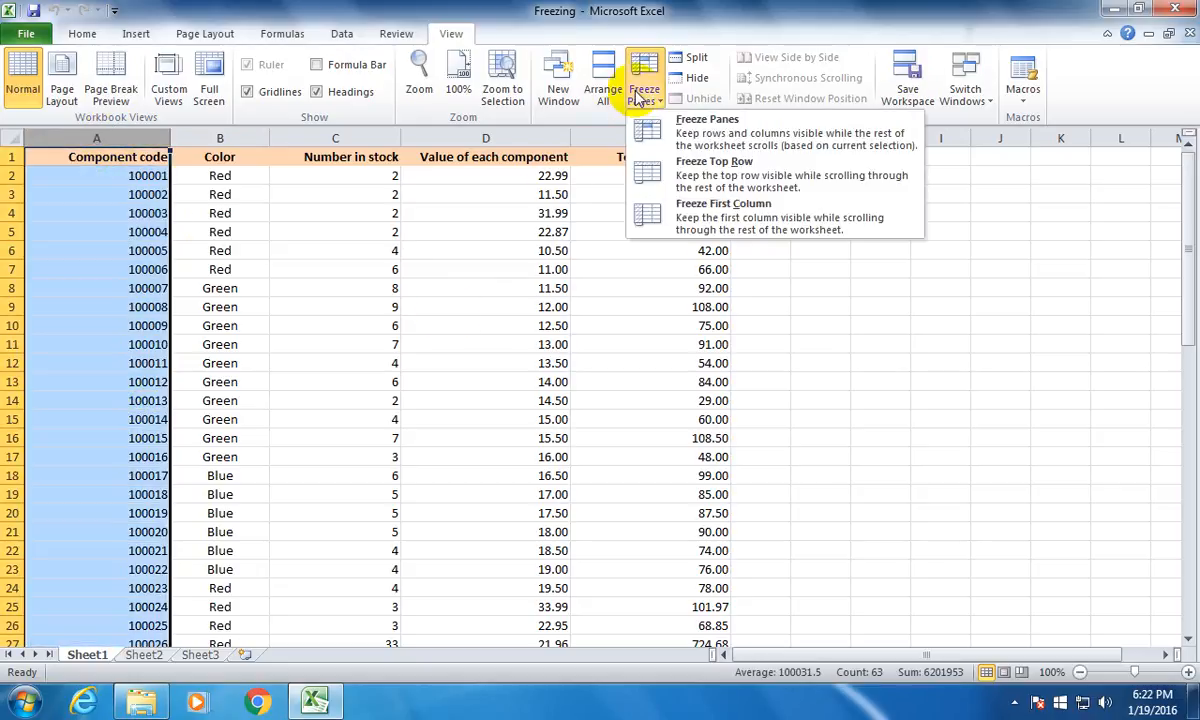
pyautogui.click(700, 222)
pyautogui.click(225, 325)
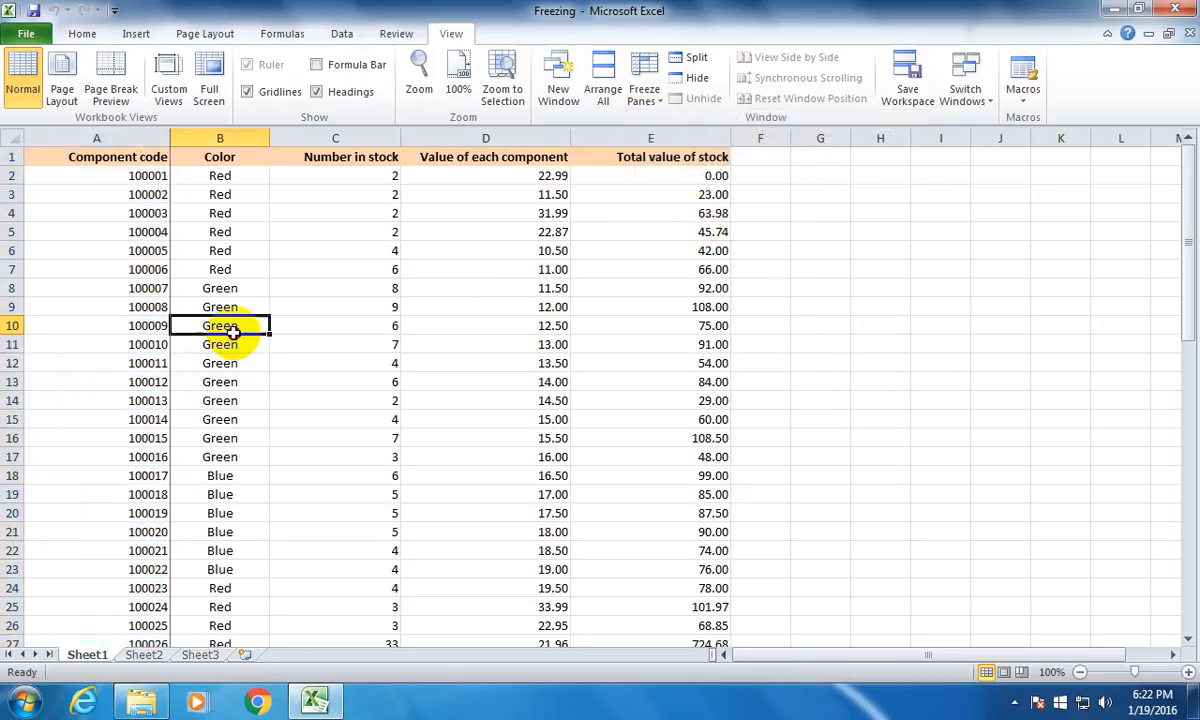
# Step: Check the frozen Component code column against the columns beyond Total value of stock and return to column B
pyautogui.click(1174, 655)
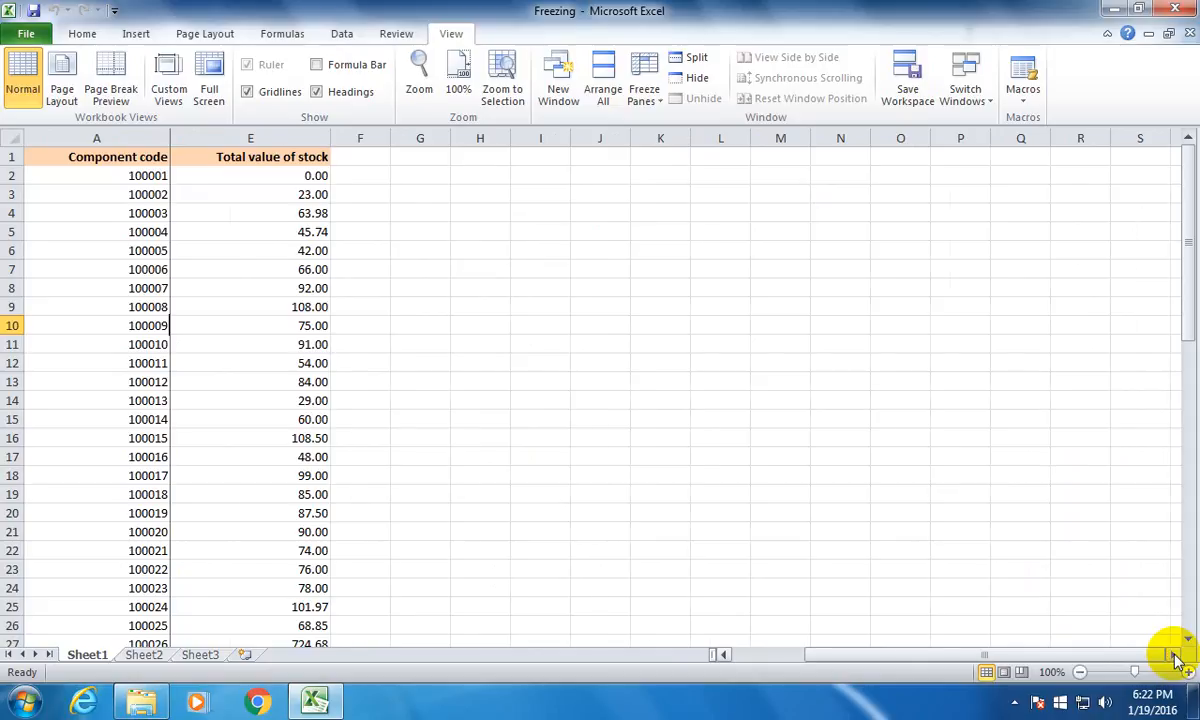
pyautogui.moveTo(985, 655); pyautogui.dragTo(870, 630)
pyautogui.click(97, 138)
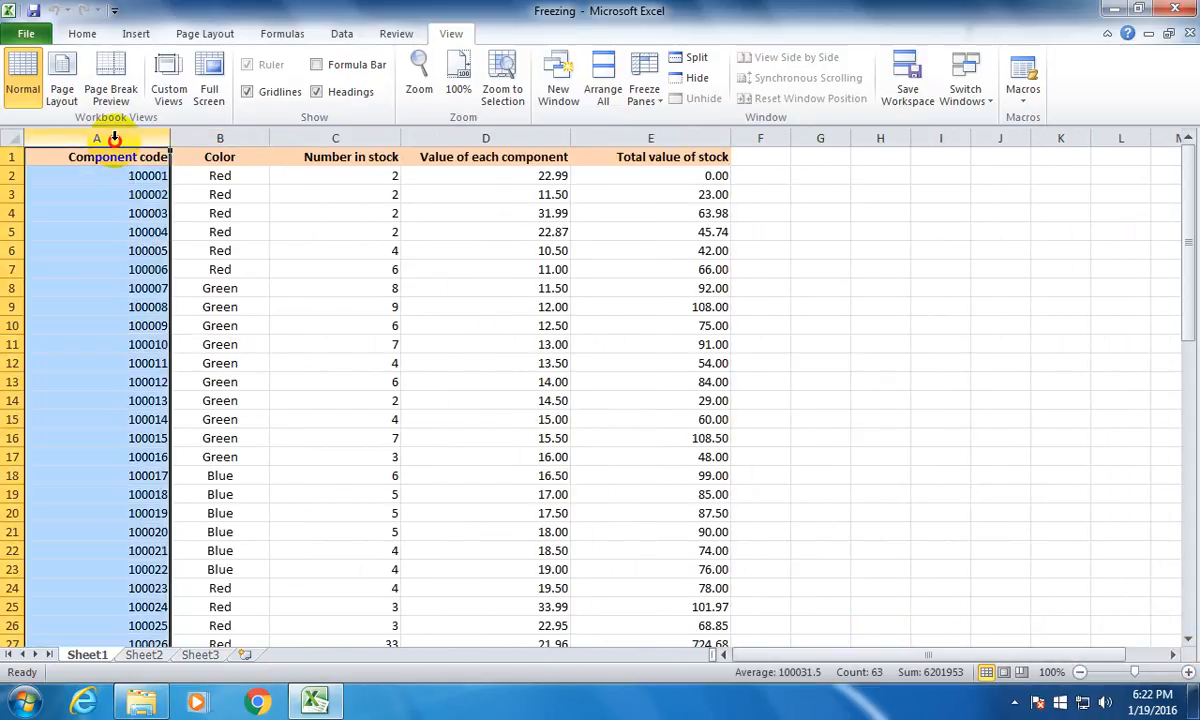
pyautogui.click(305, 248)
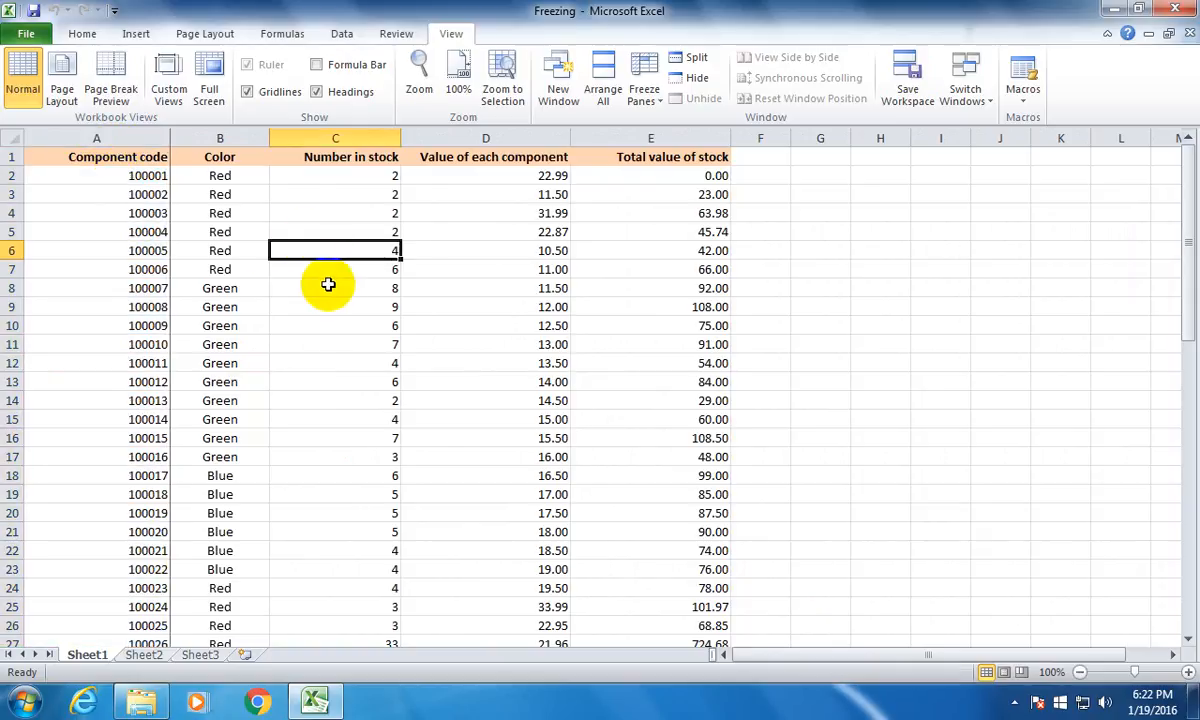
# Step: Unfreeze the Component code column of Sheet1
pyautogui.click(111, 138)
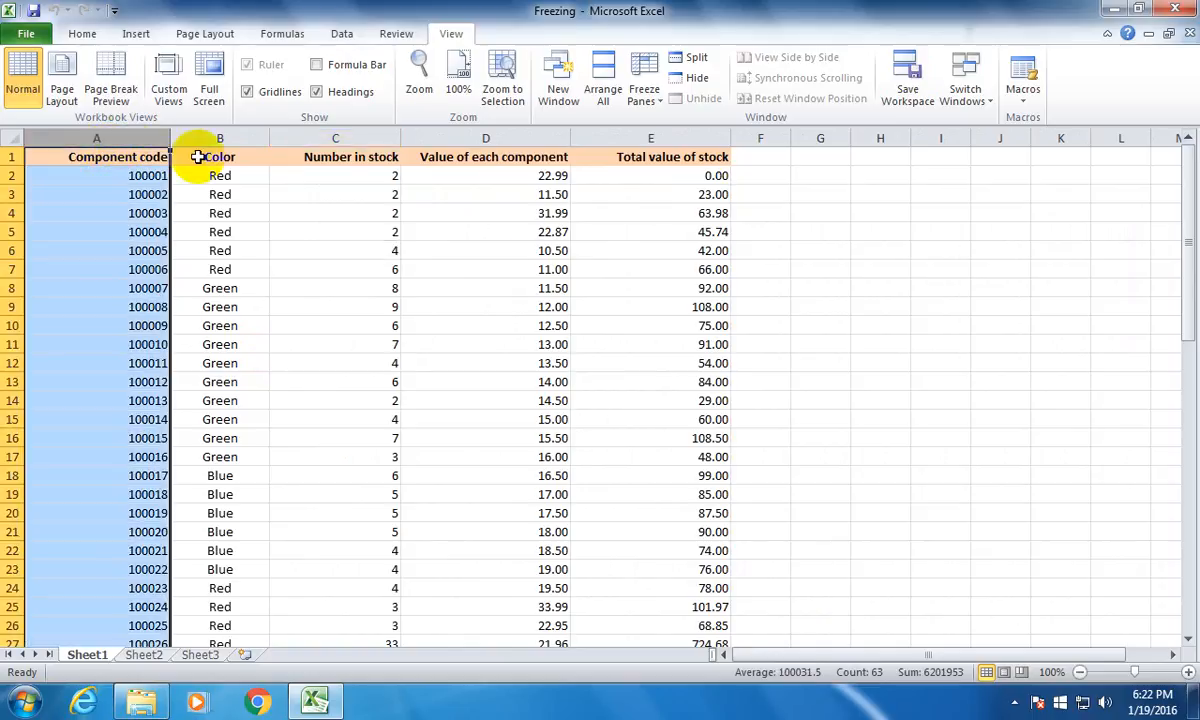
pyautogui.click(657, 96)
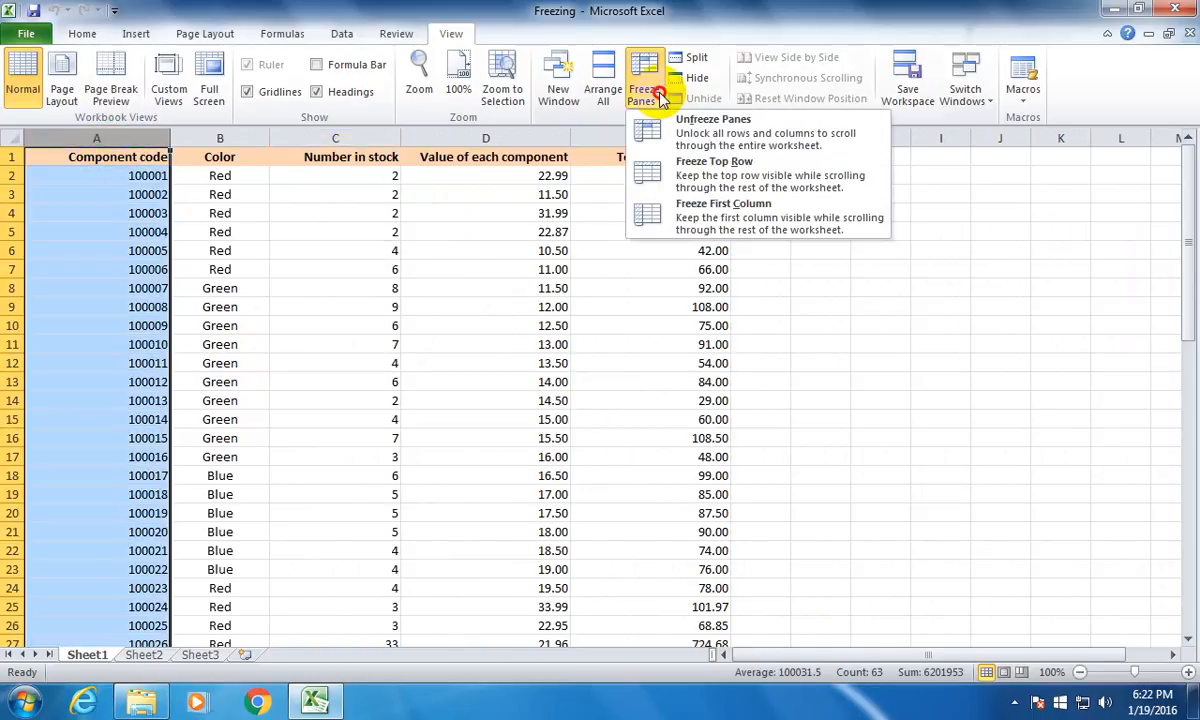
pyautogui.click(503, 324)
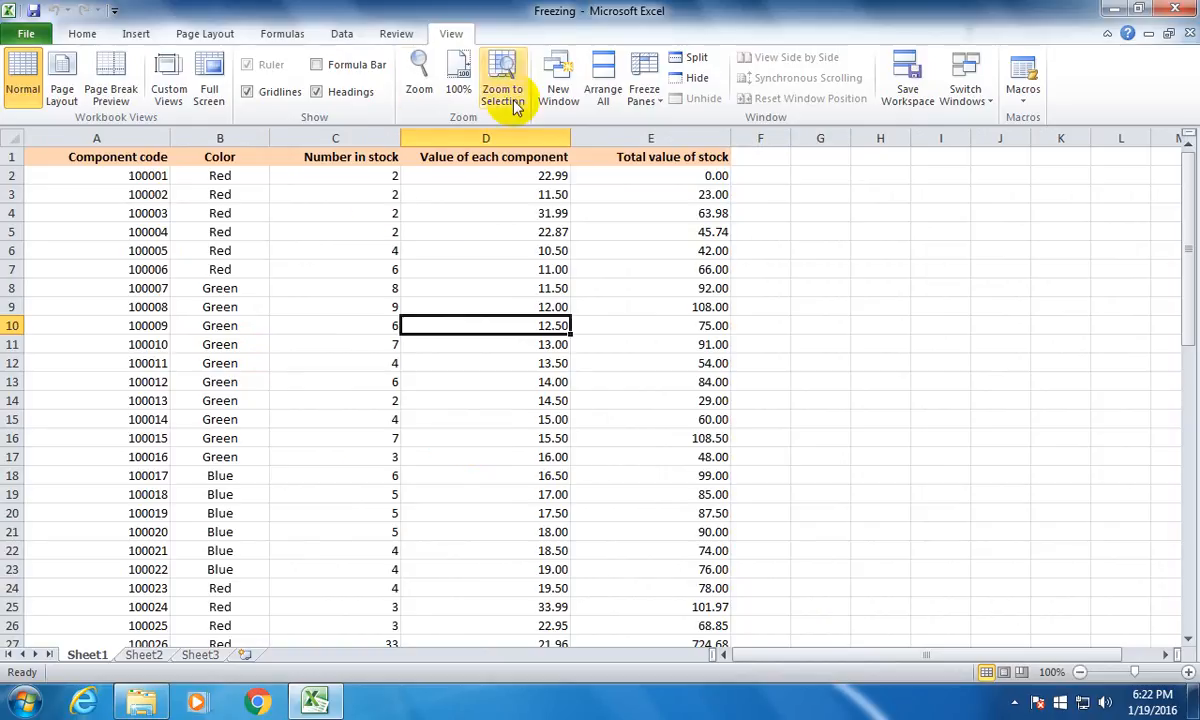
# Step: Review the freezing options for panes, top row and first column, with header row 1 of Sheet1 selected
pyautogui.click(644, 90)
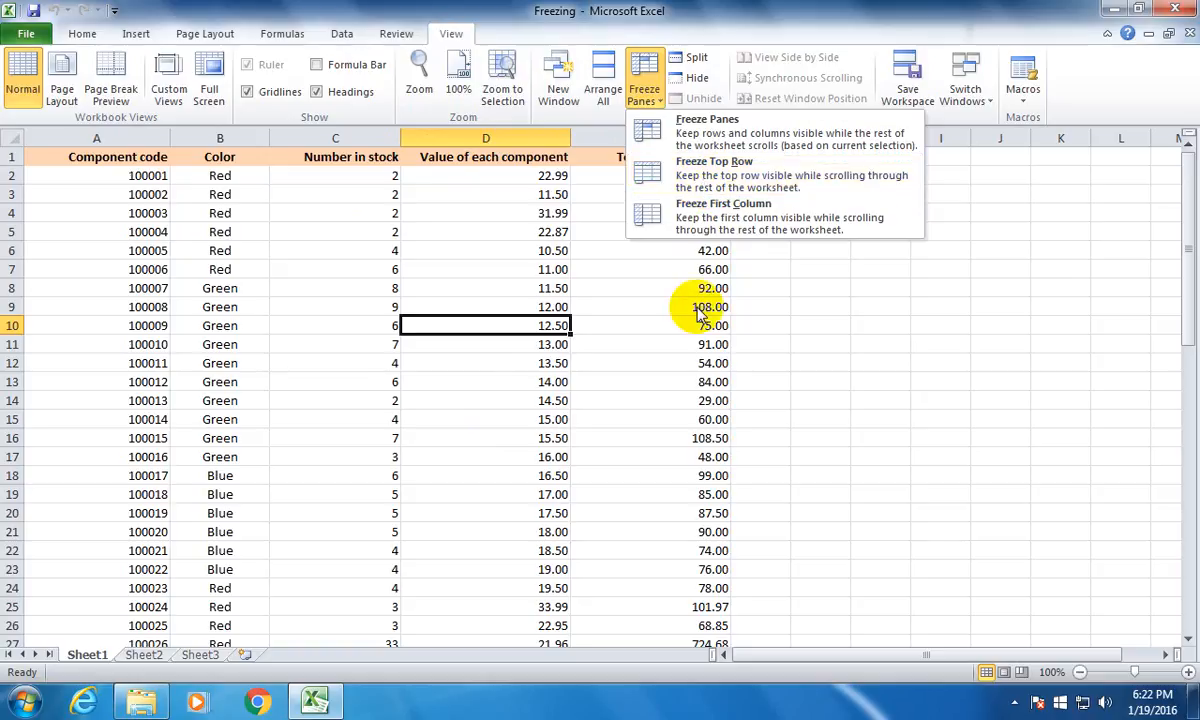
pyautogui.click(525, 22)
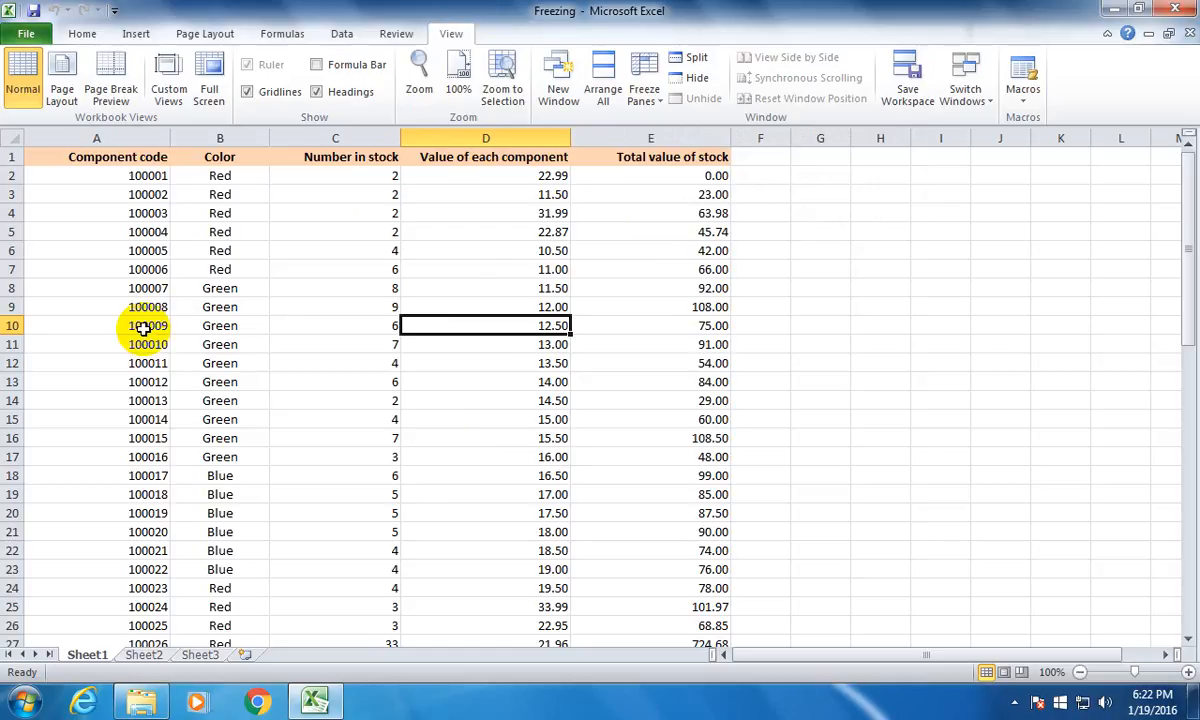
pyautogui.click(82, 33)
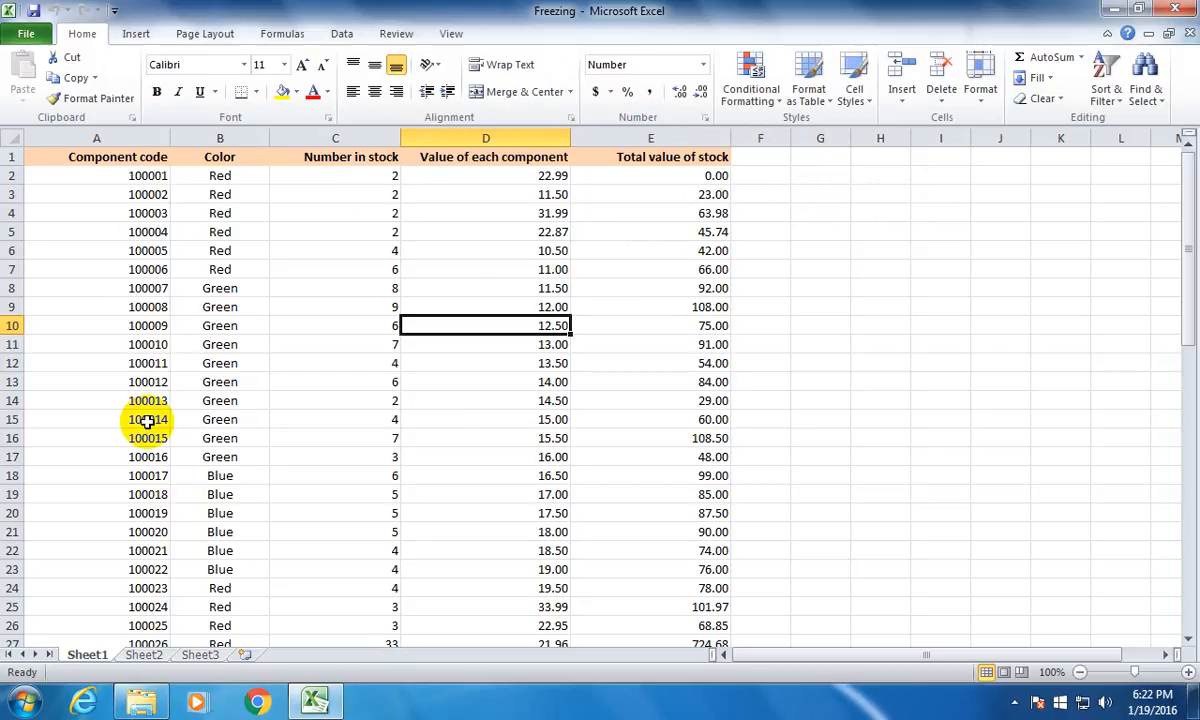
pyautogui.click(107, 176)
pyautogui.click(110, 288)
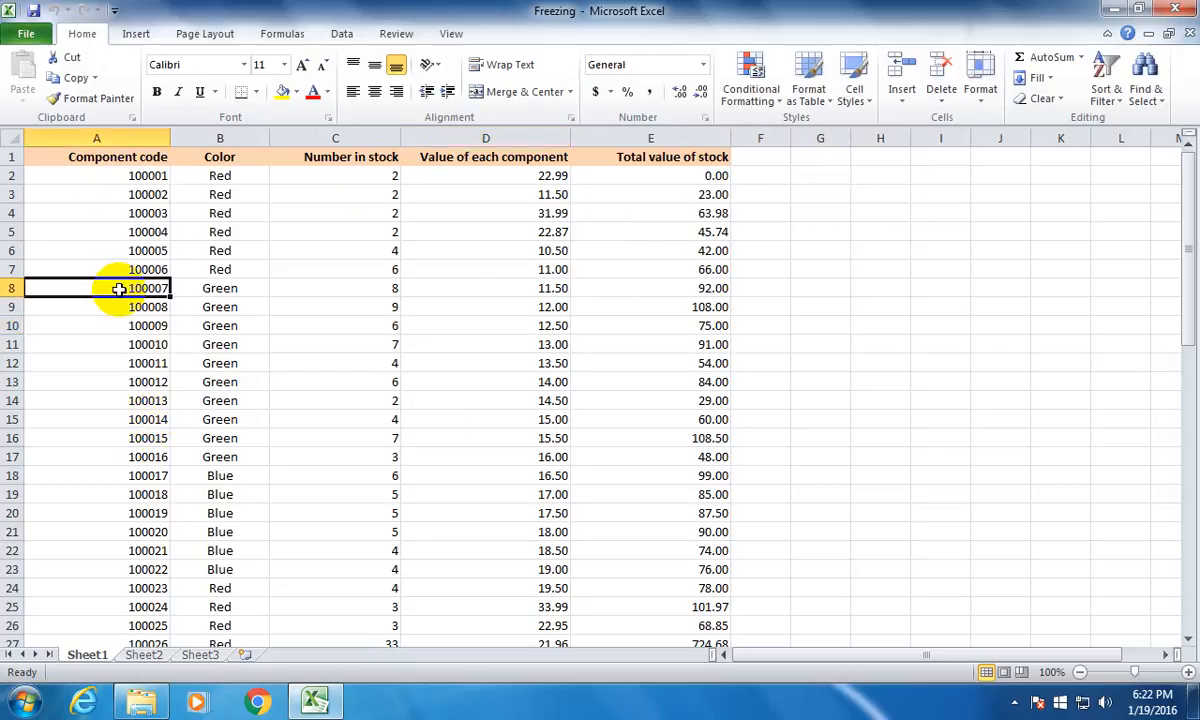
pyautogui.click(12, 157)
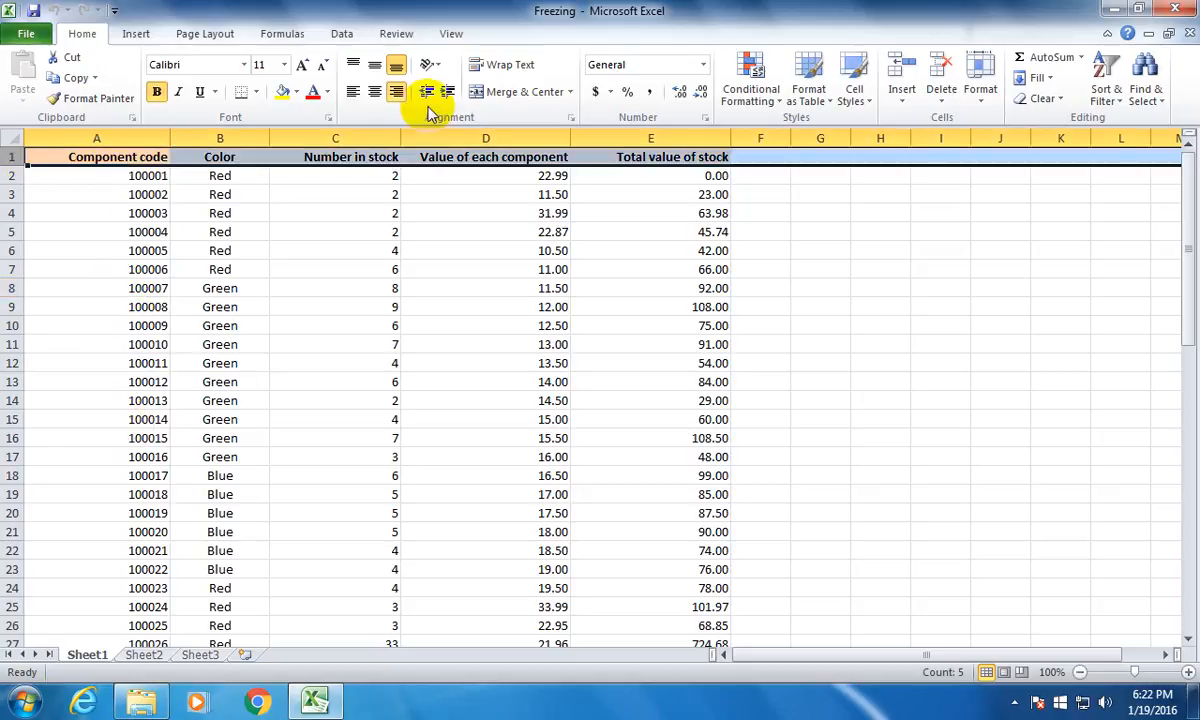
pyautogui.click(455, 33)
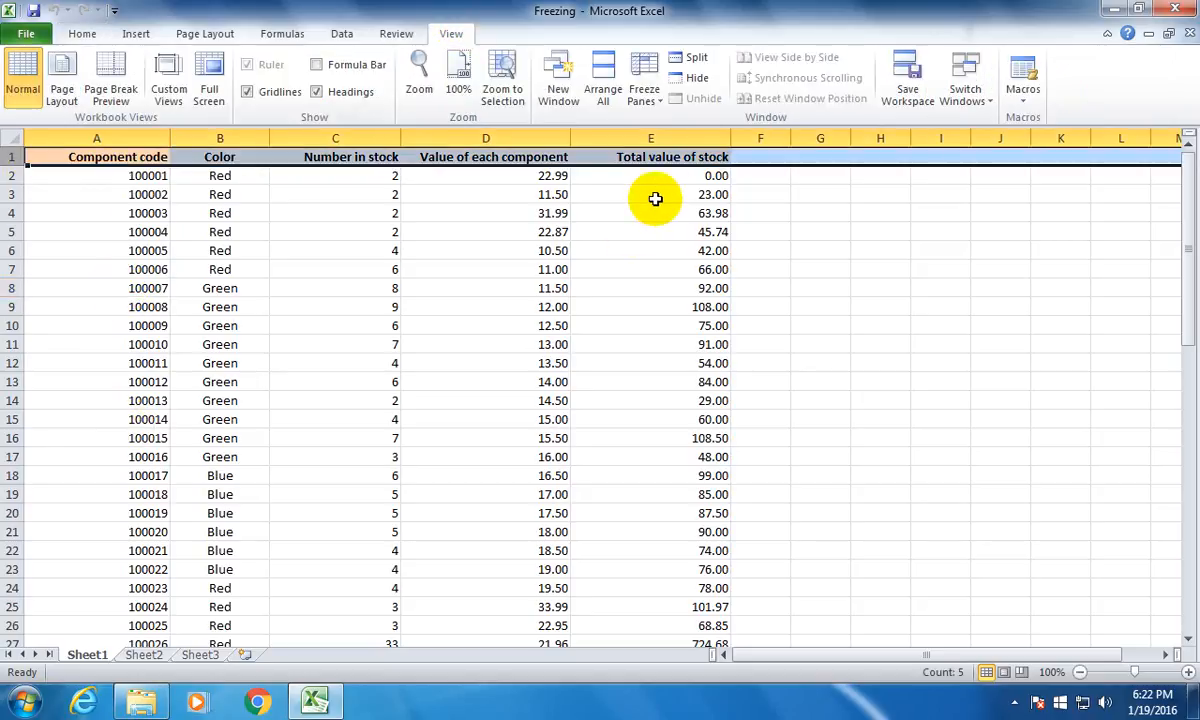
pyautogui.click(650, 98)
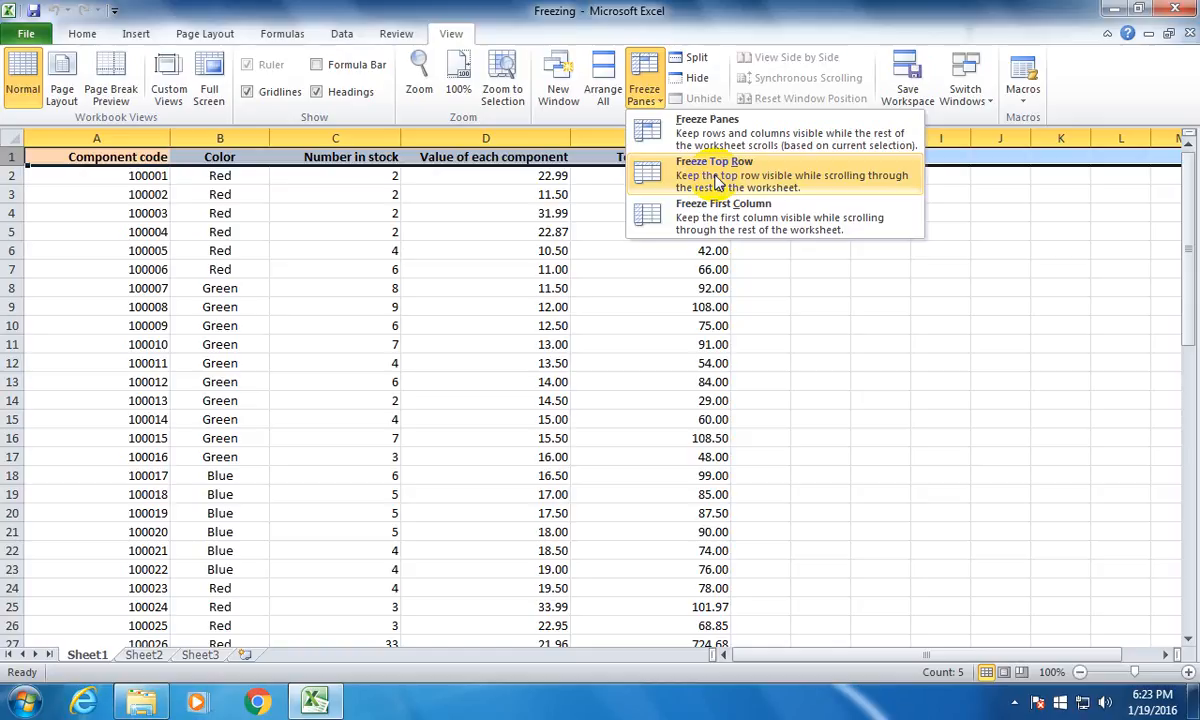
pyautogui.click(706, 12)
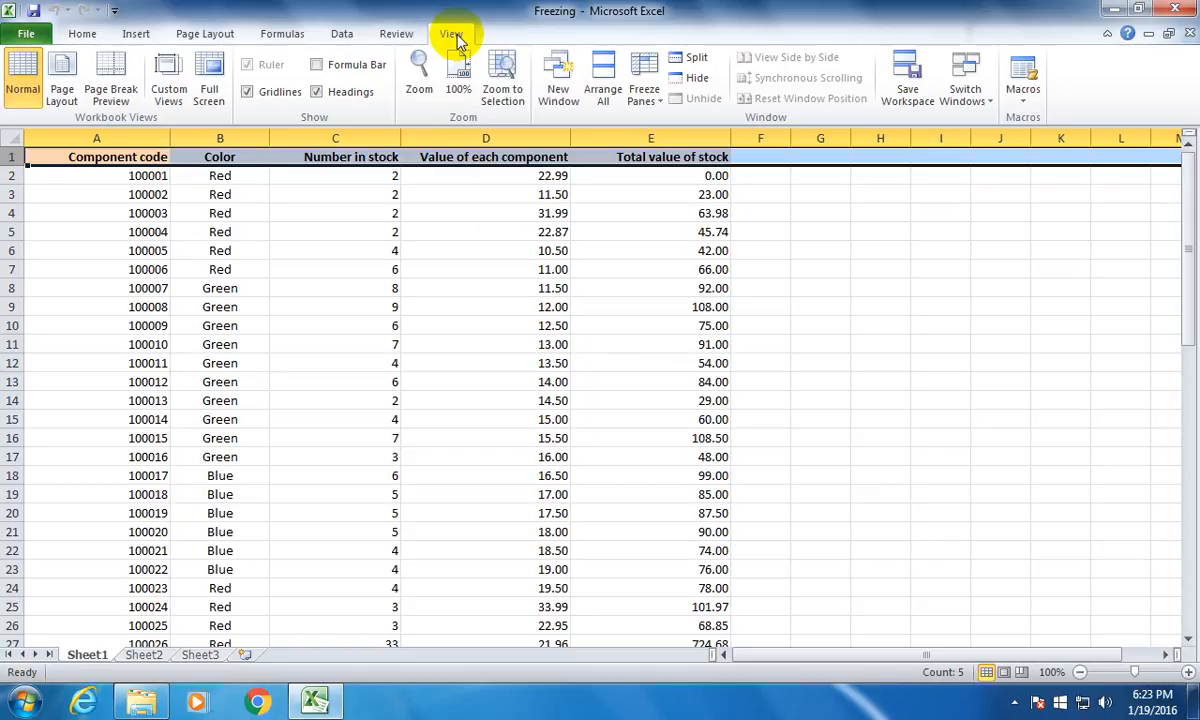
pyautogui.click(82, 33)
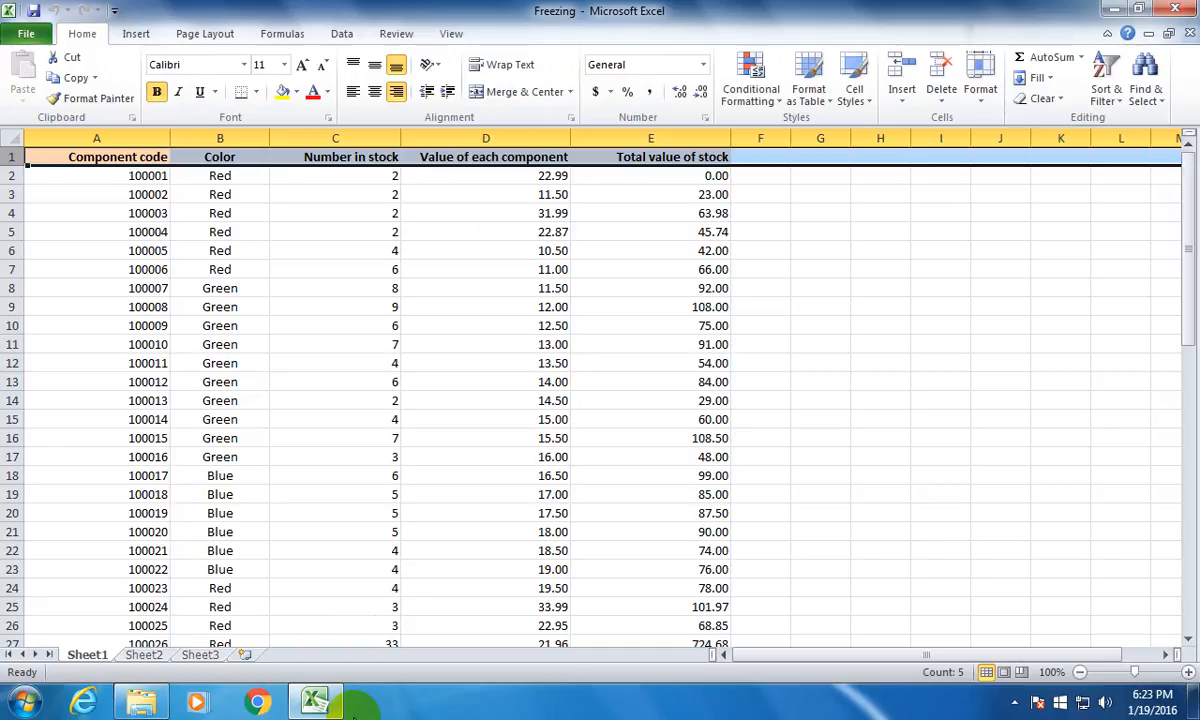
pyautogui.click(447, 33)
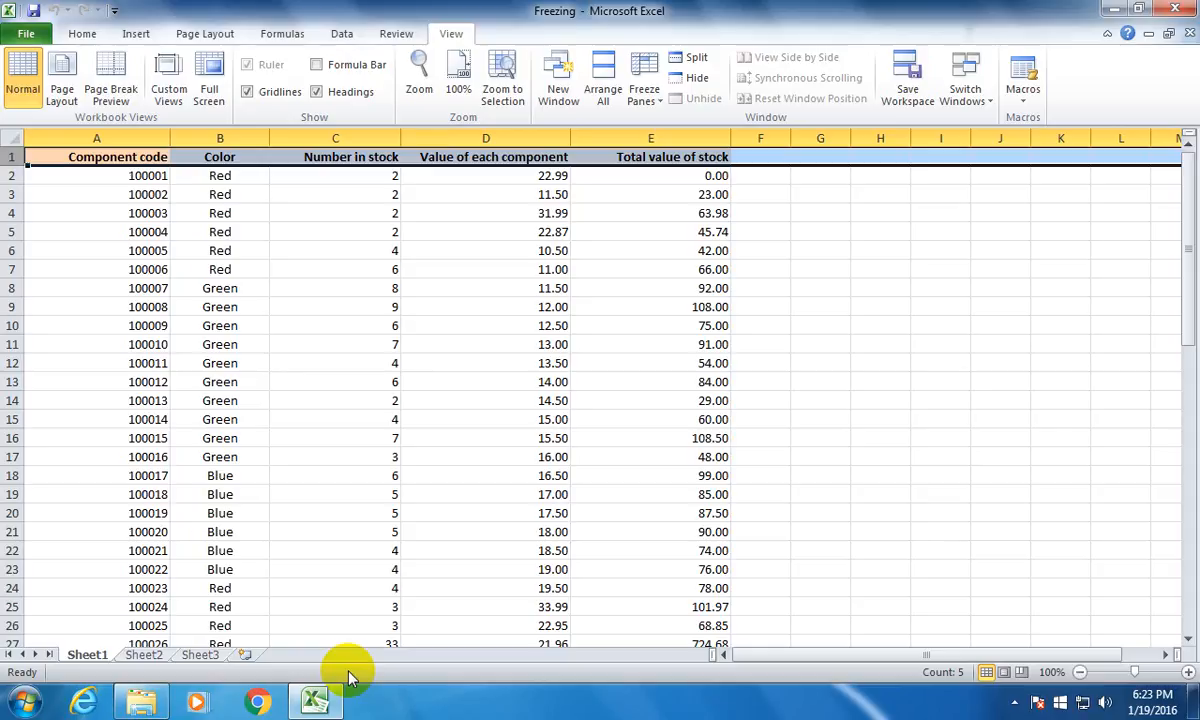
# Step: Close the Freezing workbook and return to the Module 04 folder
pyautogui.click(299, 458)
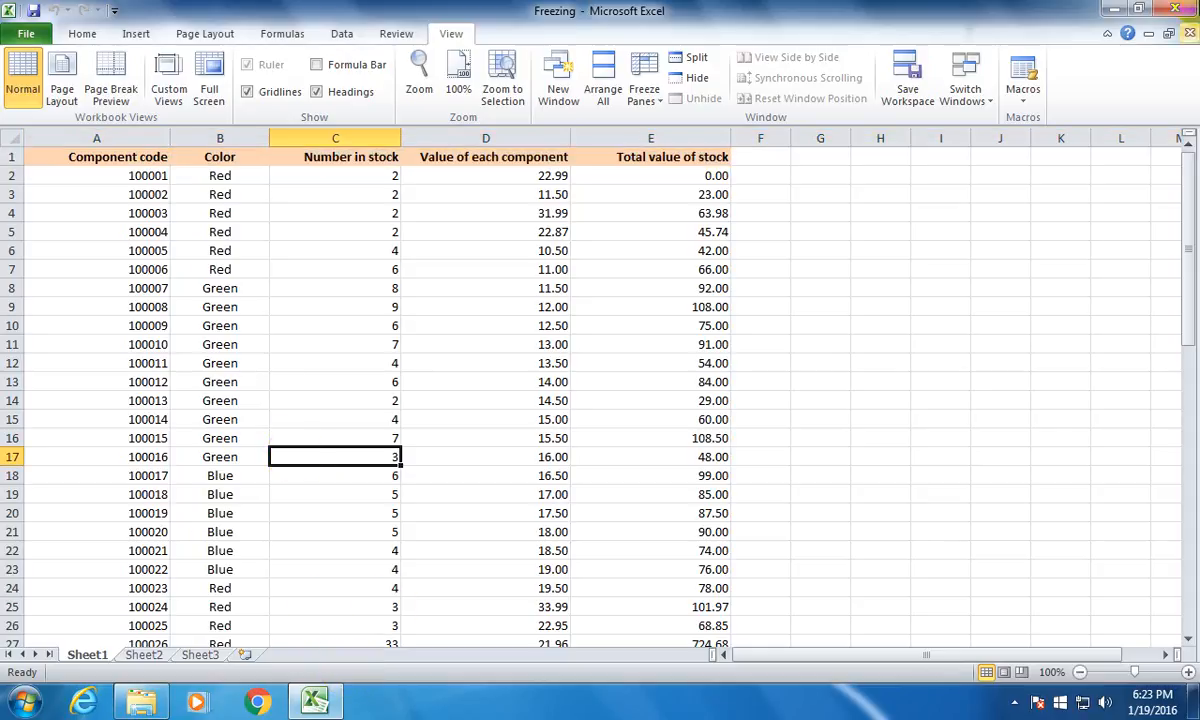
pyautogui.click(1176, 9)
pyautogui.click(596, 373)
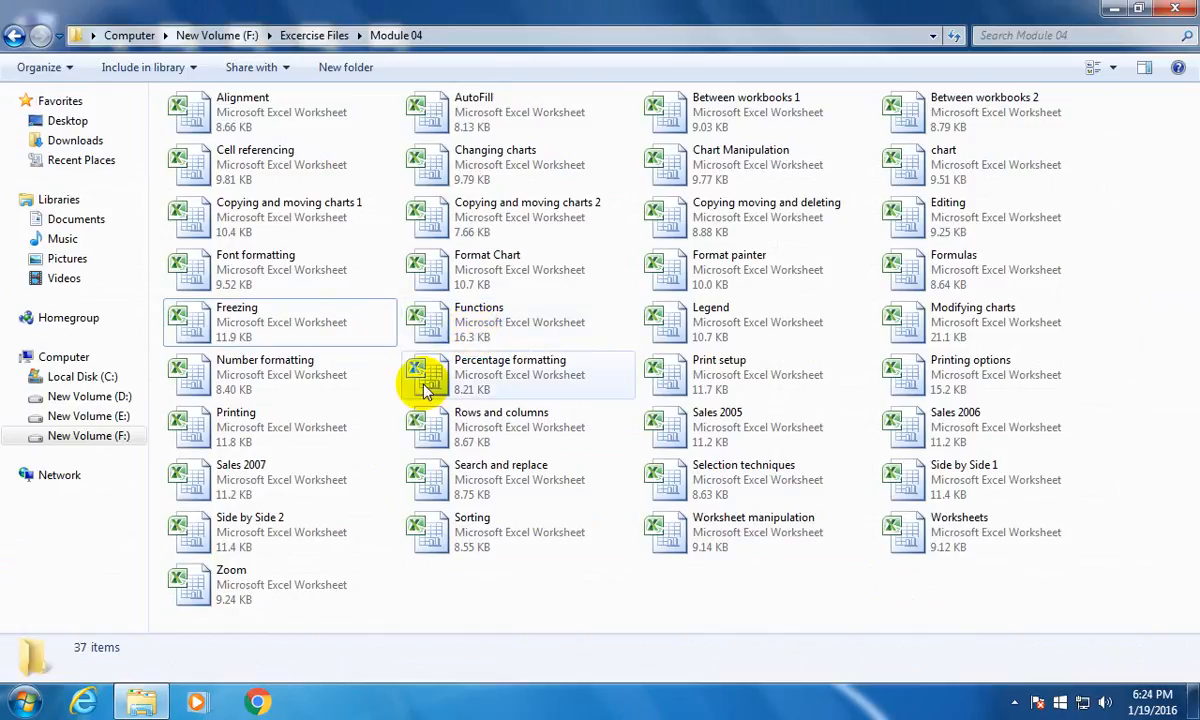
# Step: Open the Formulas workbook from the Module 04 folder
pyautogui.click(903, 268)
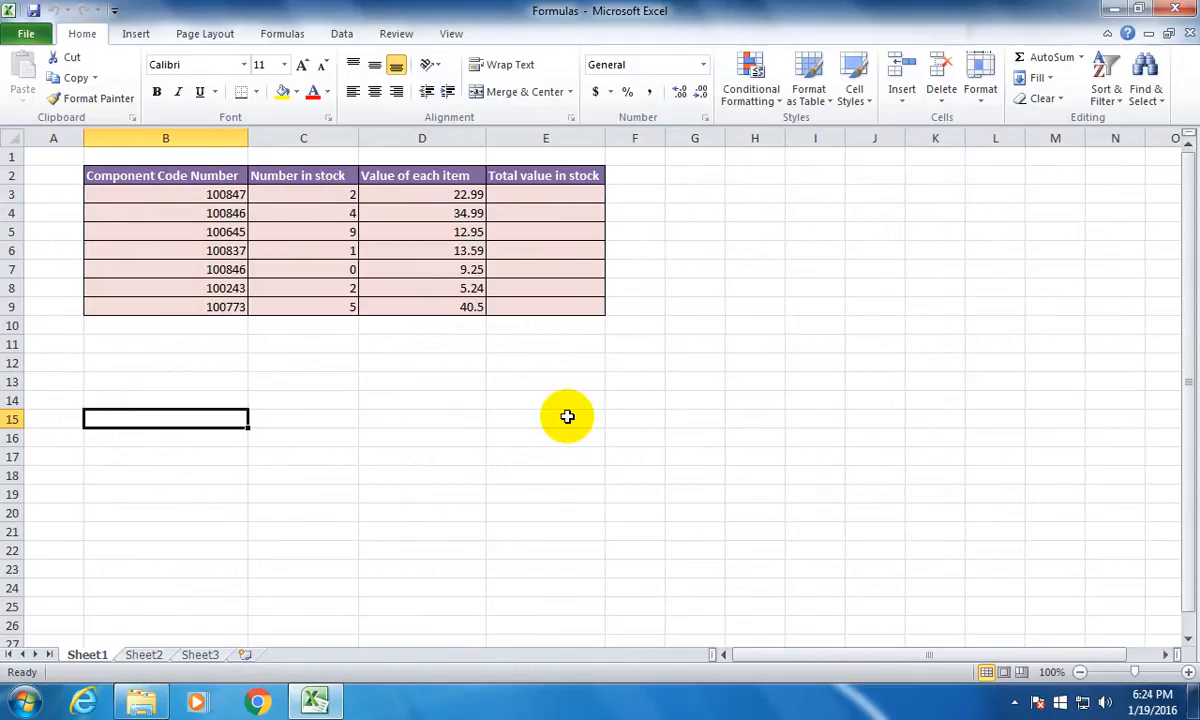
pyautogui.click(375, 381)
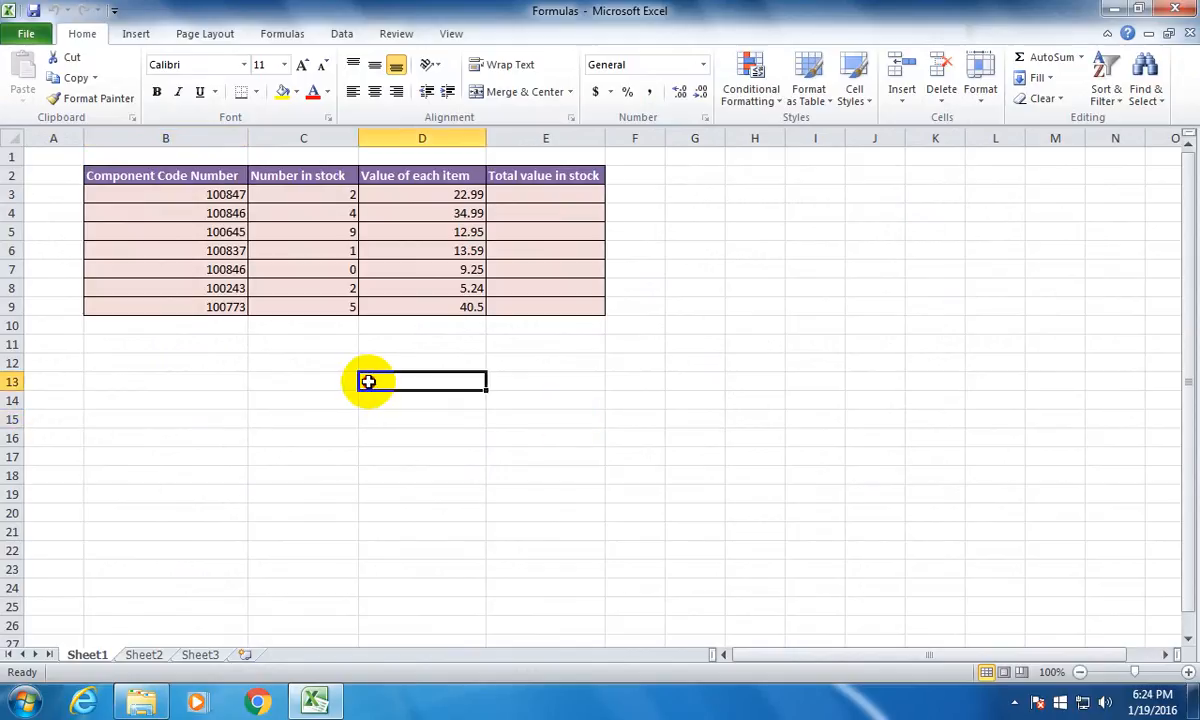
pyautogui.click(427, 400)
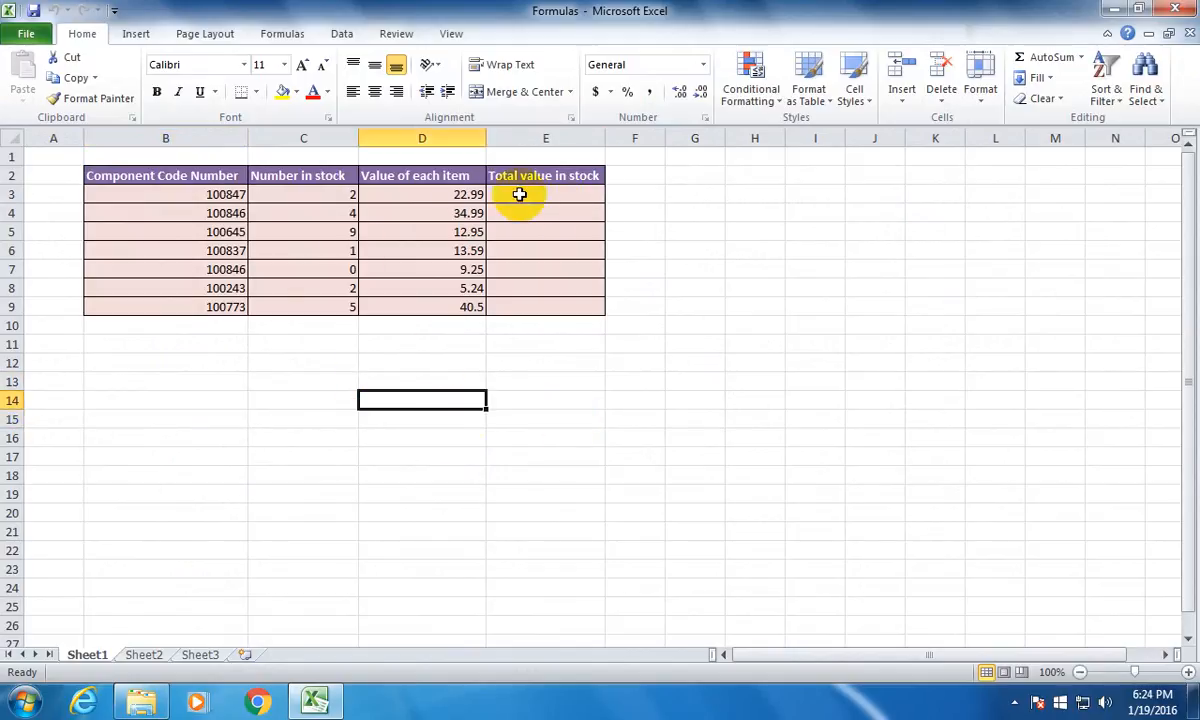
# Step: Examine the component codes, Number in stock and Value of each item columns, comparing C3 and D3 with Total value cell E3
pyautogui.moveTo(214, 196); pyautogui.dragTo(236, 270)
pyautogui.moveTo(312, 195); pyautogui.dragTo(326, 306)
pyautogui.click(206, 198)
pyautogui.moveTo(300, 195); pyautogui.dragTo(330, 303)
pyautogui.moveTo(447, 199); pyautogui.dragTo(455, 302)
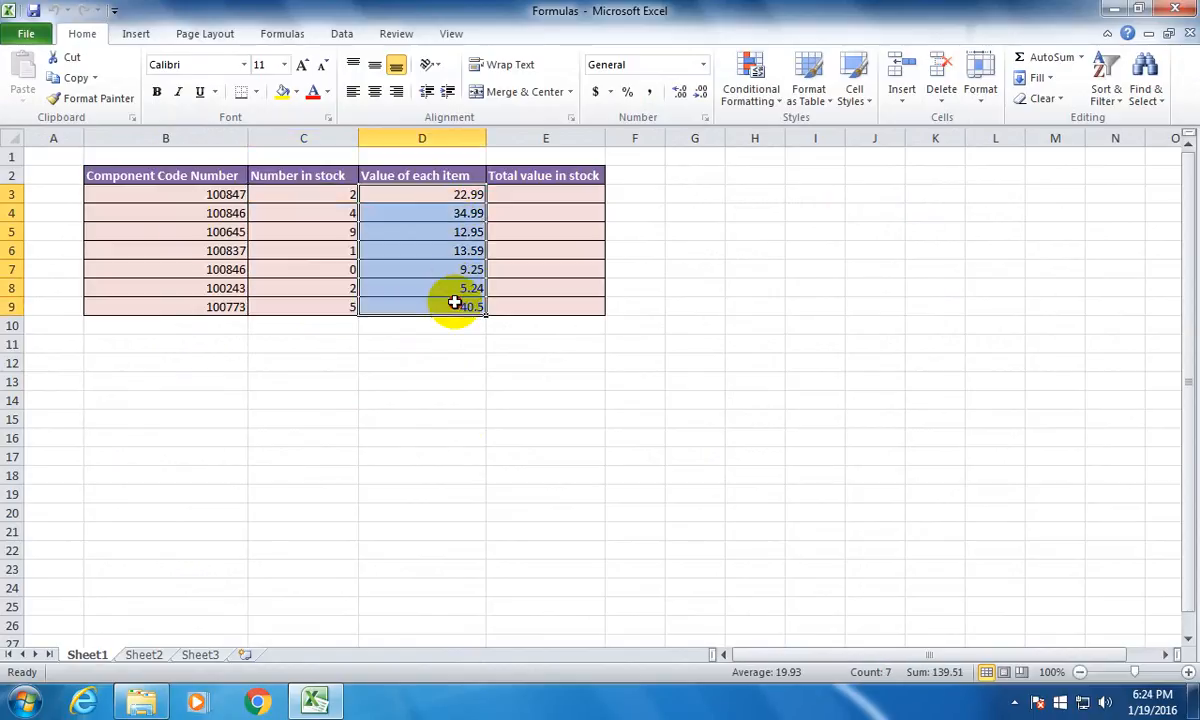
pyautogui.click(536, 196)
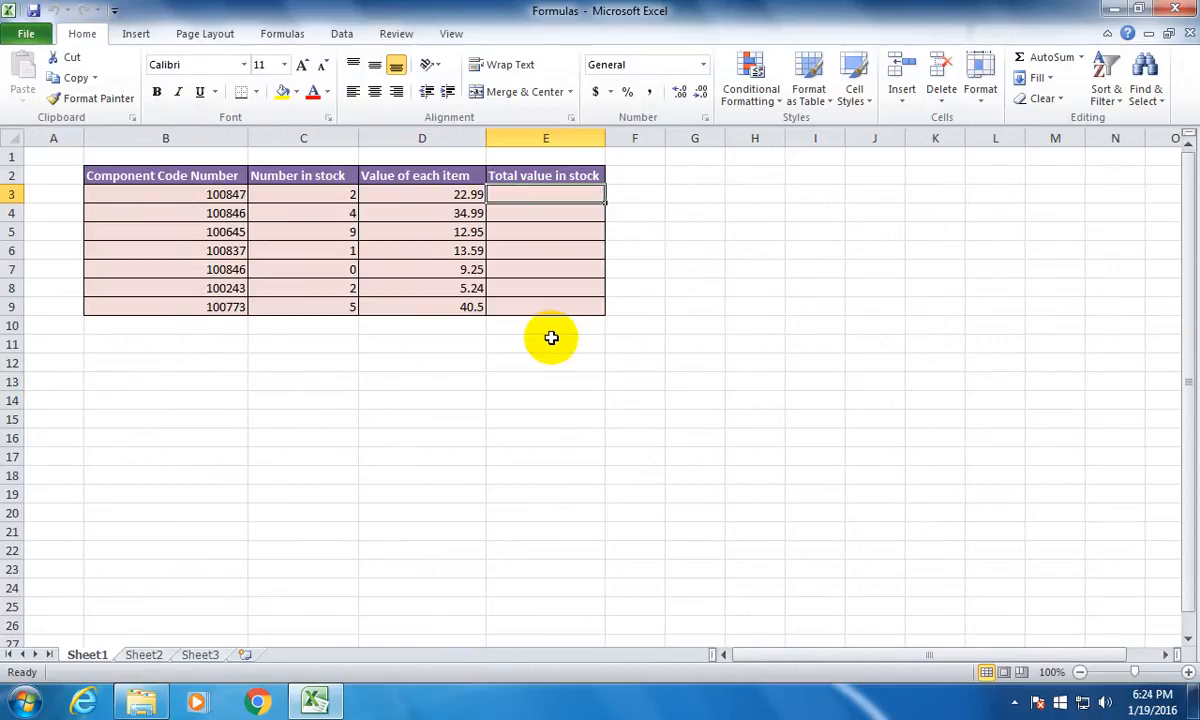
pyautogui.click(348, 194)
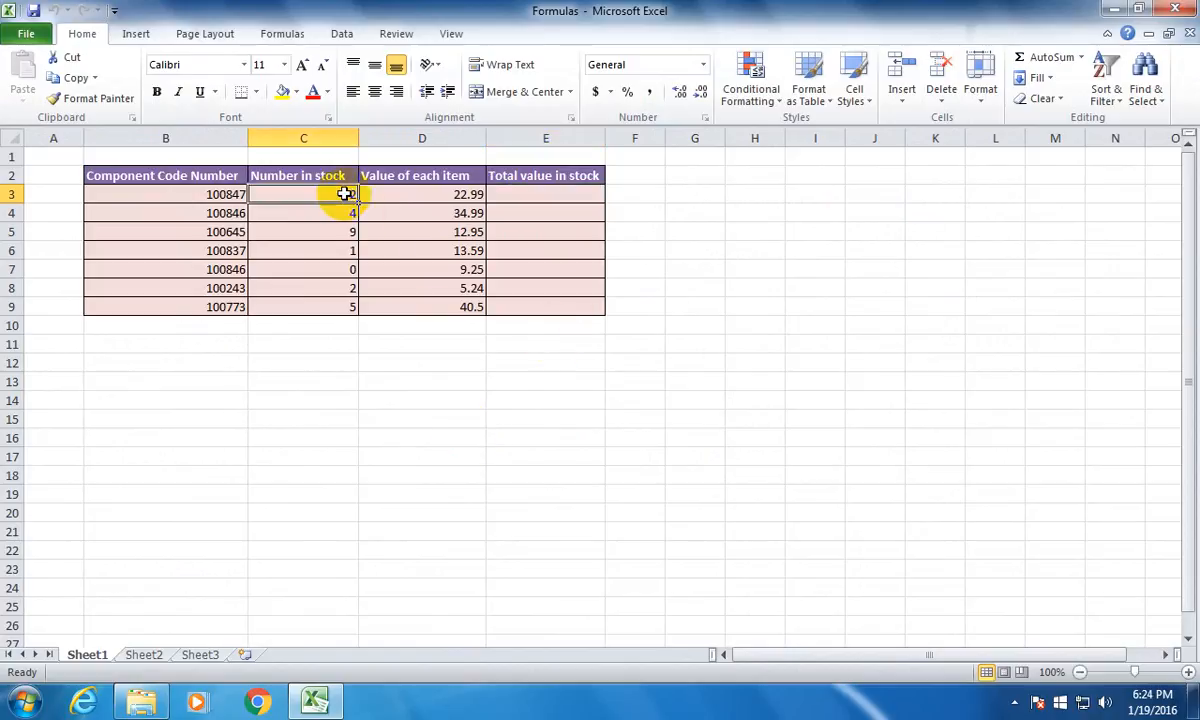
pyautogui.click(428, 196)
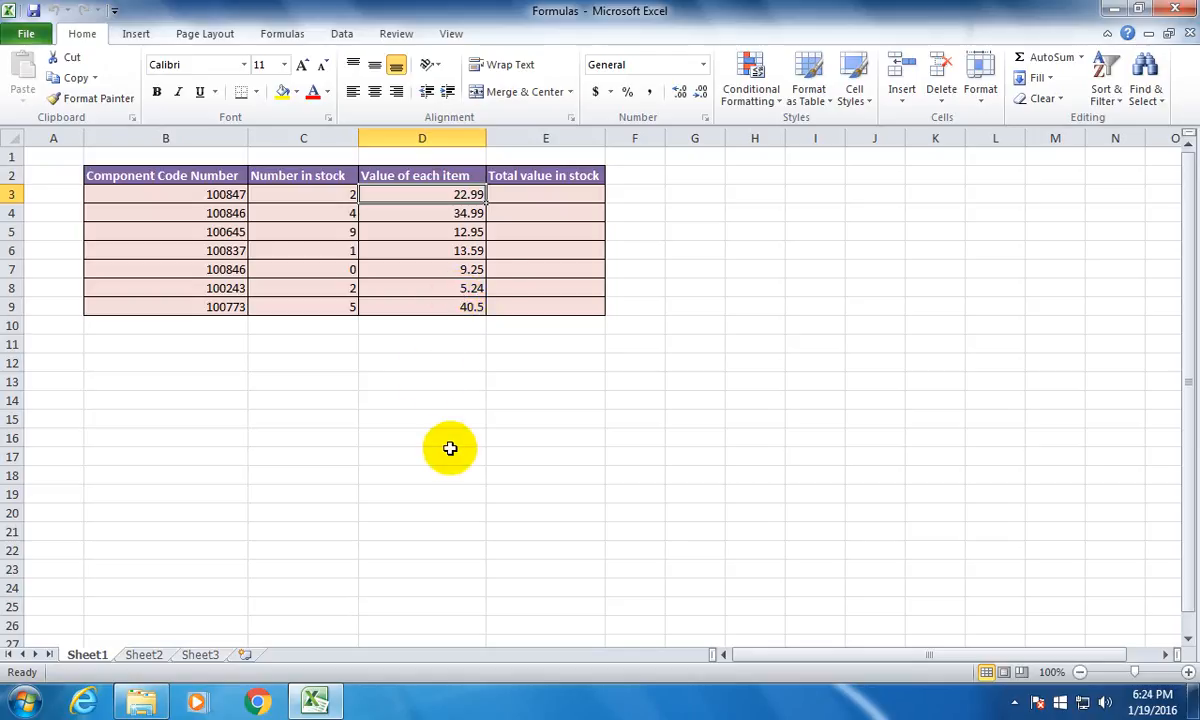
# Step: Calculate the first component's total stock value in cell E3 with the formula =c3*d3
pyautogui.click(540, 193)
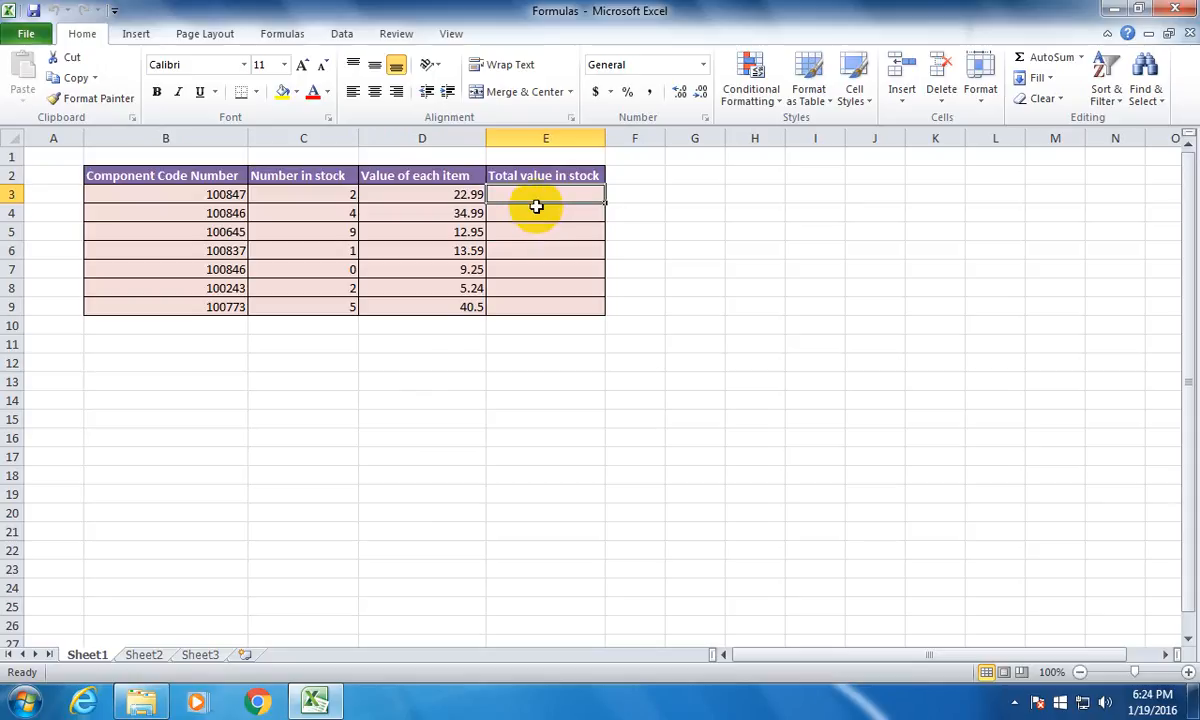
pyautogui.write('=')
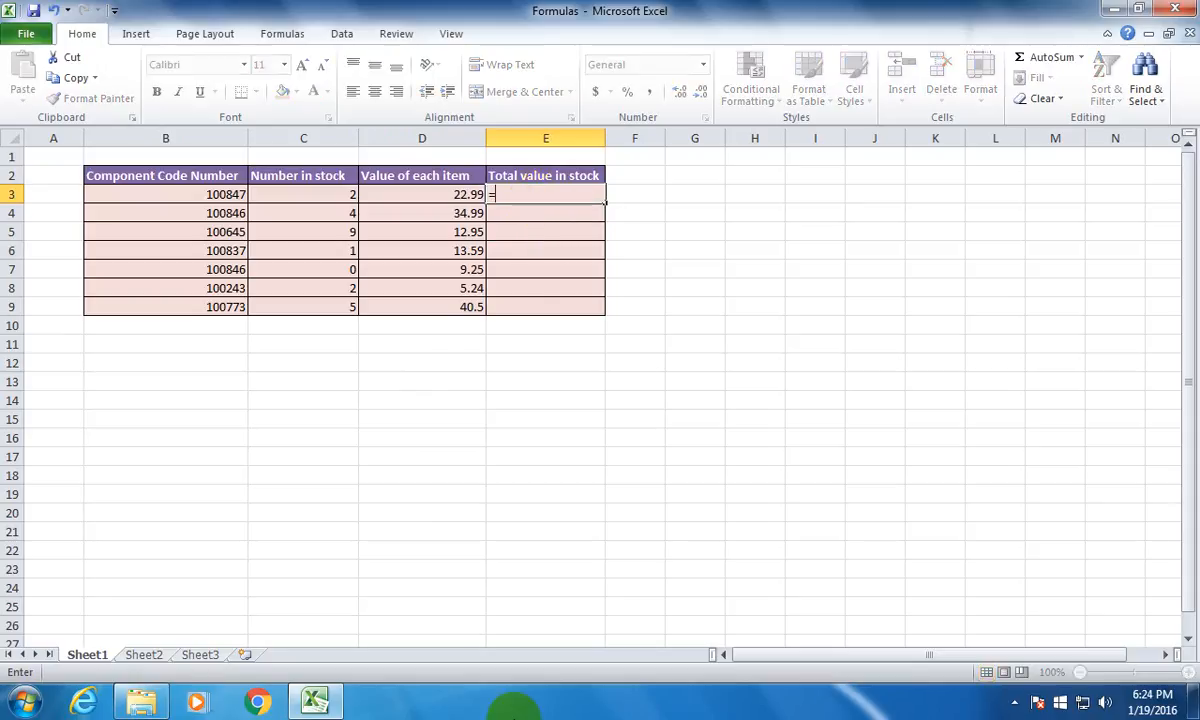
pyautogui.write('c3*')
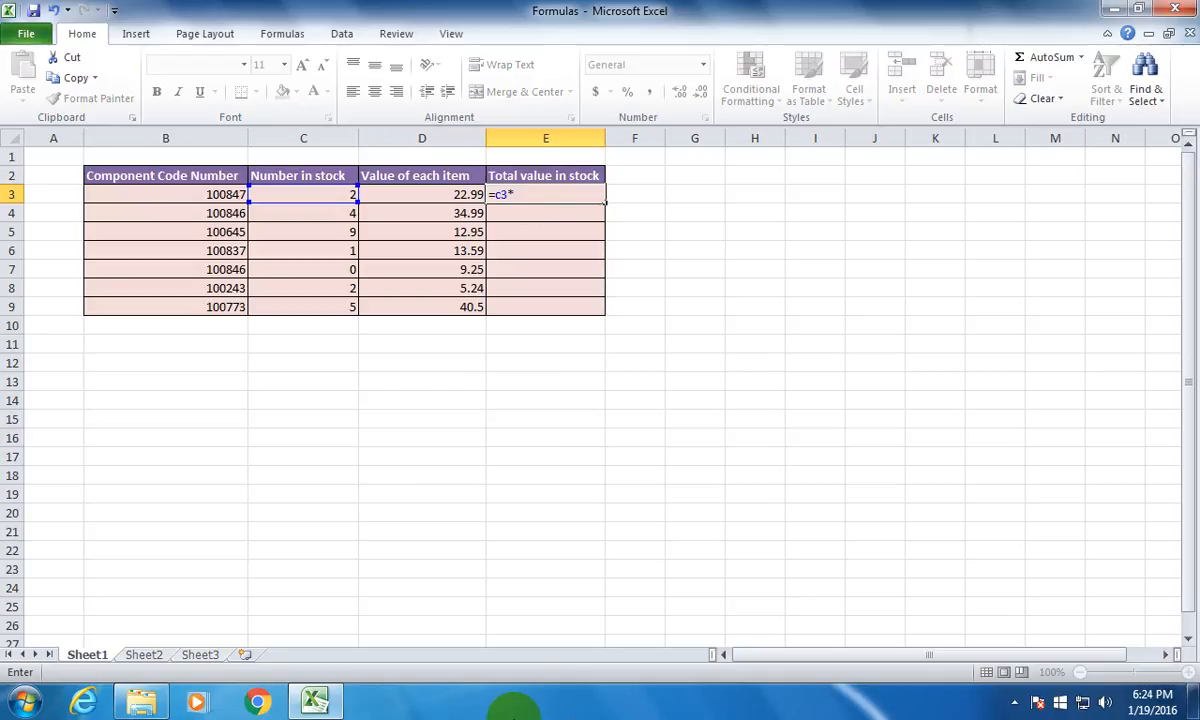
pyautogui.write('d3')
pyautogui.press('Return')
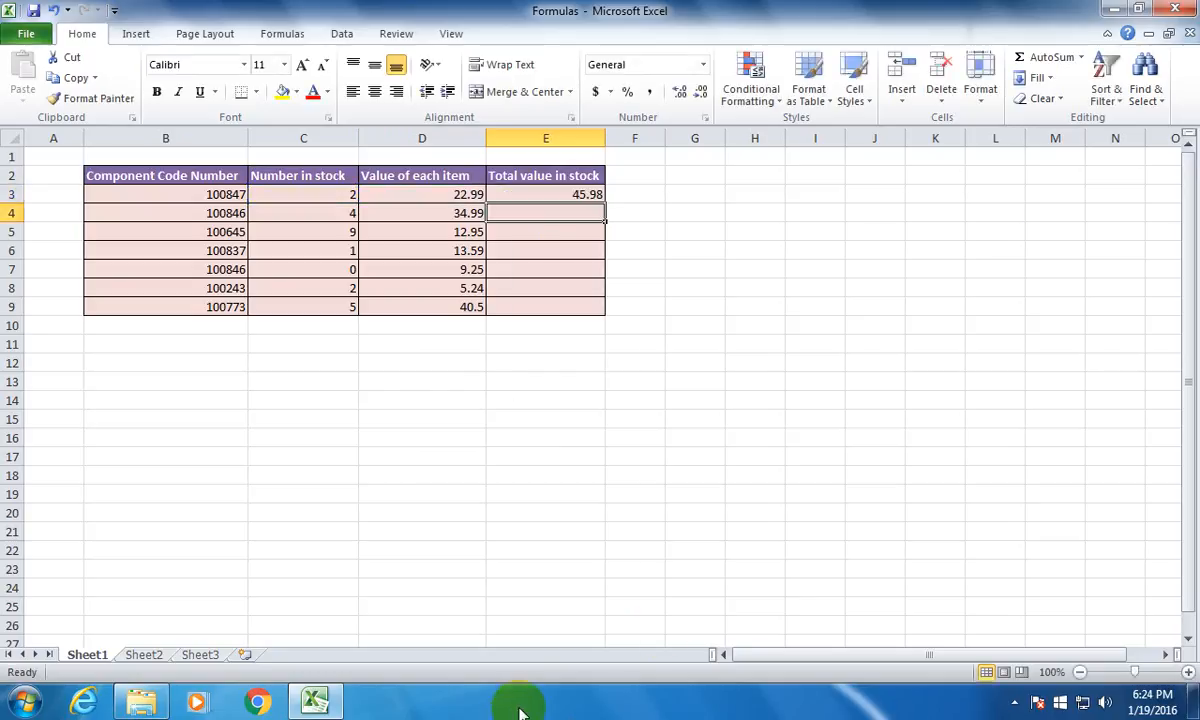
# Step: Fill the total value formula from E3 down through E9 for the remaining components
pyautogui.click(576, 192)
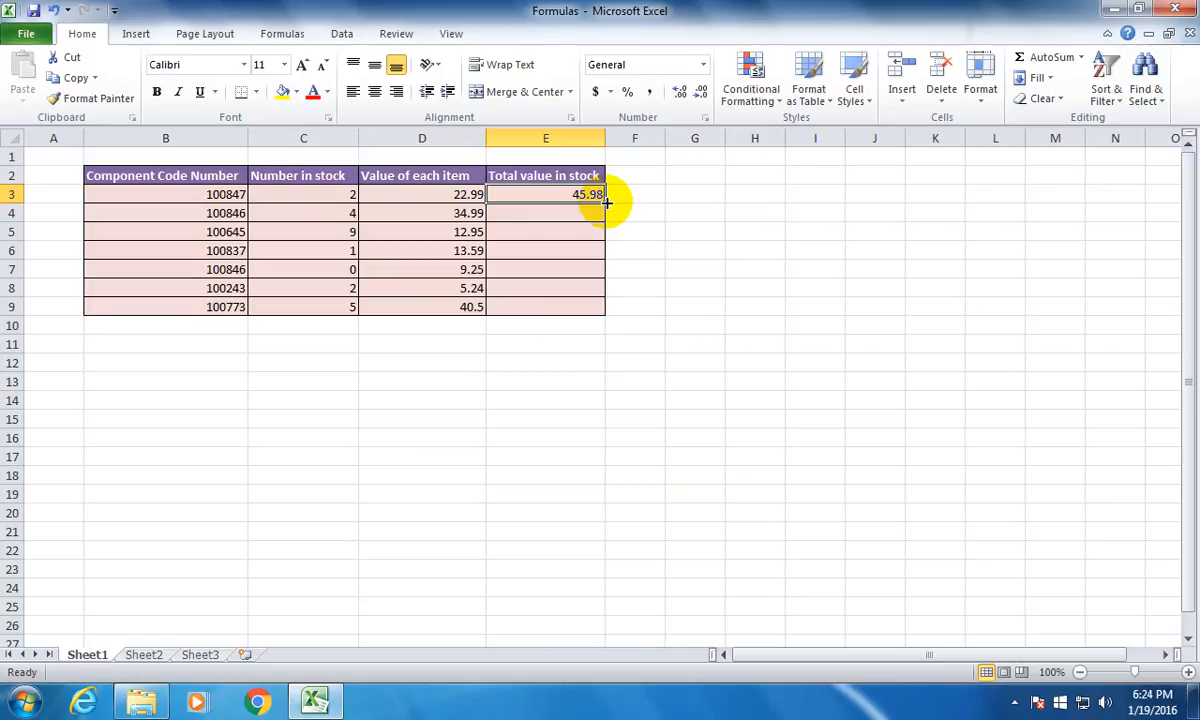
pyautogui.moveTo(606, 203); pyautogui.dragTo(606, 307)
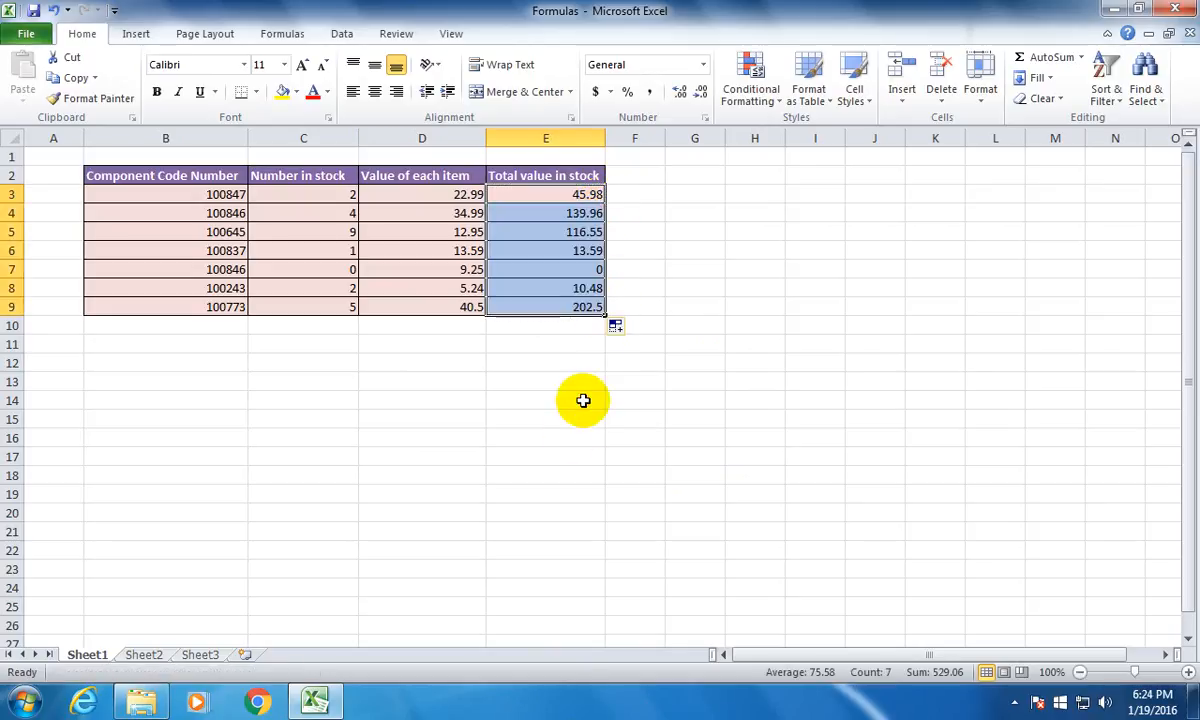
pyautogui.click(585, 418)
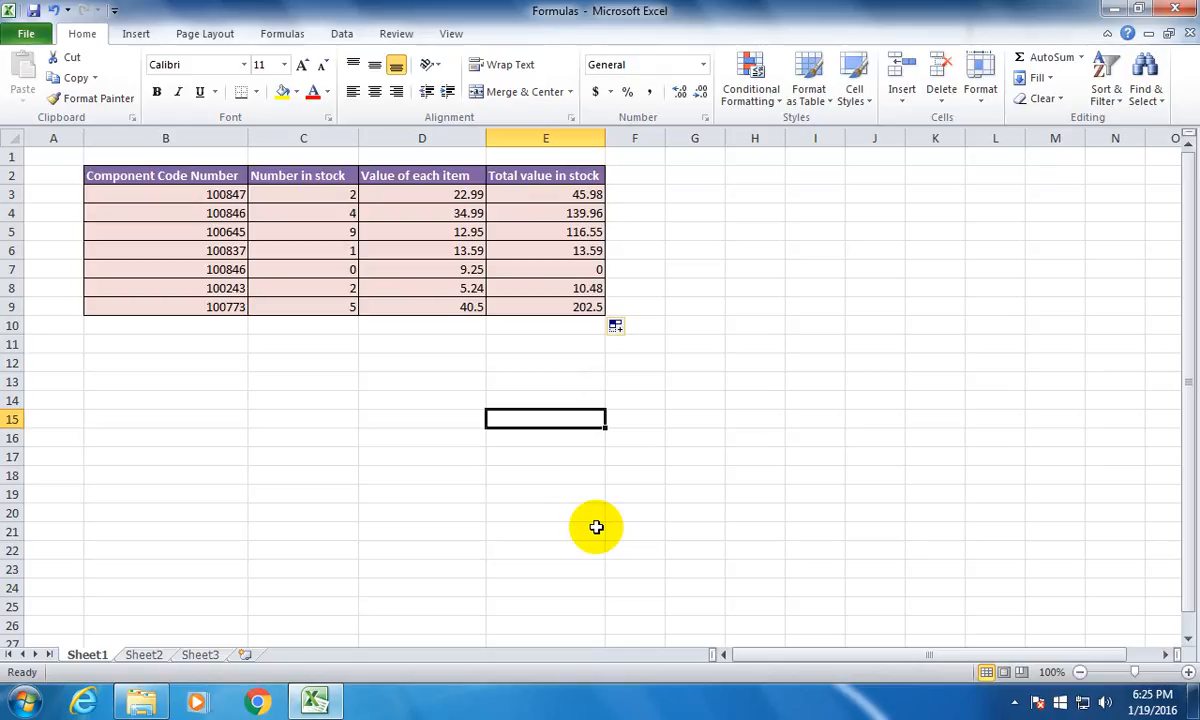
pyautogui.click(656, 399)
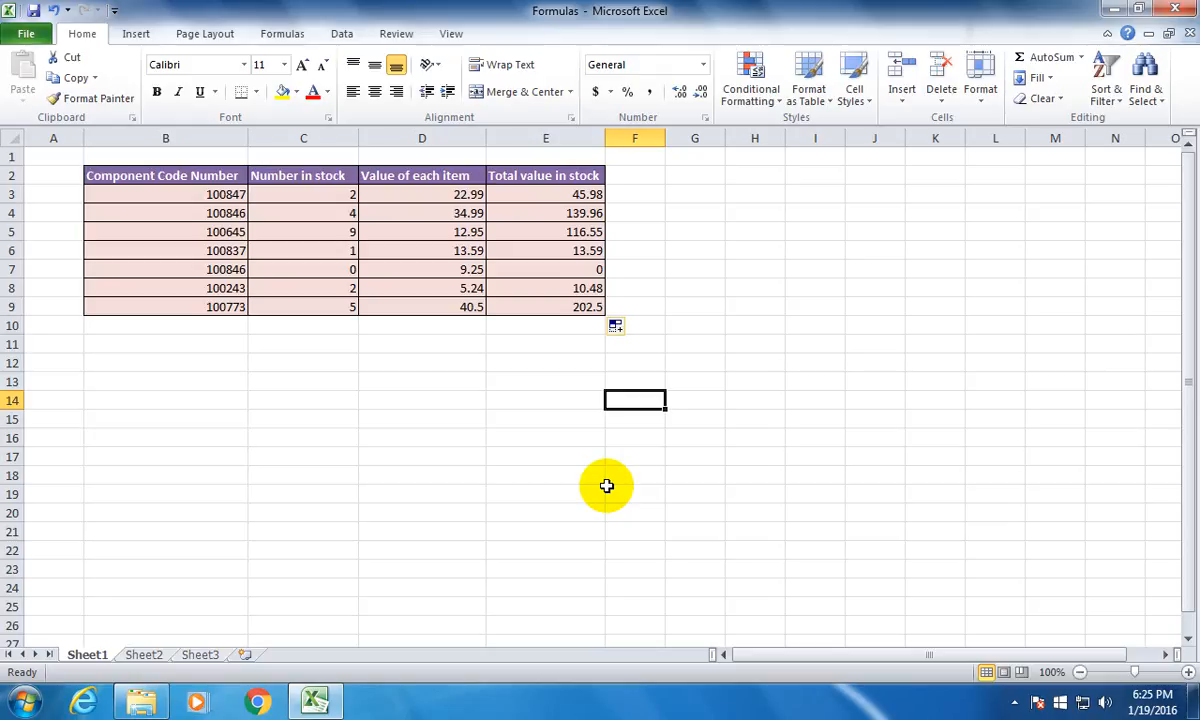
# Step: Close the Formulas workbook without saving and open the Functions workbook from the Module 04 folder
pyautogui.click(1181, 7)
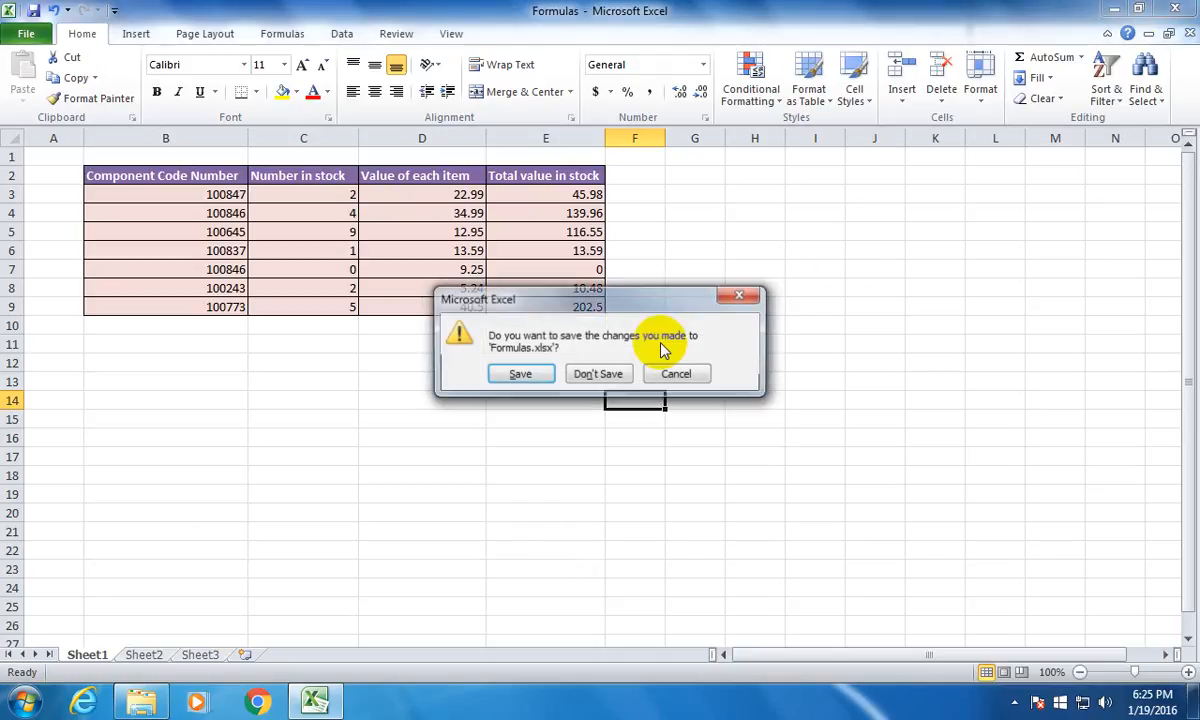
pyautogui.click(600, 376)
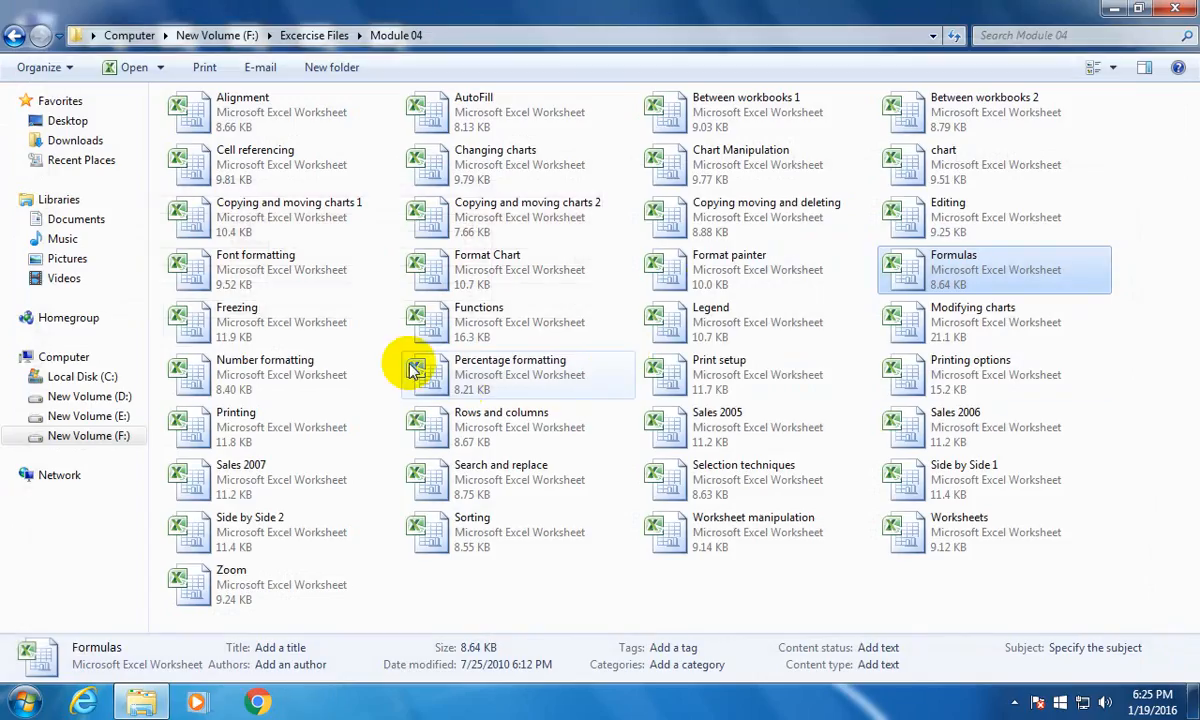
pyautogui.click(467, 310)
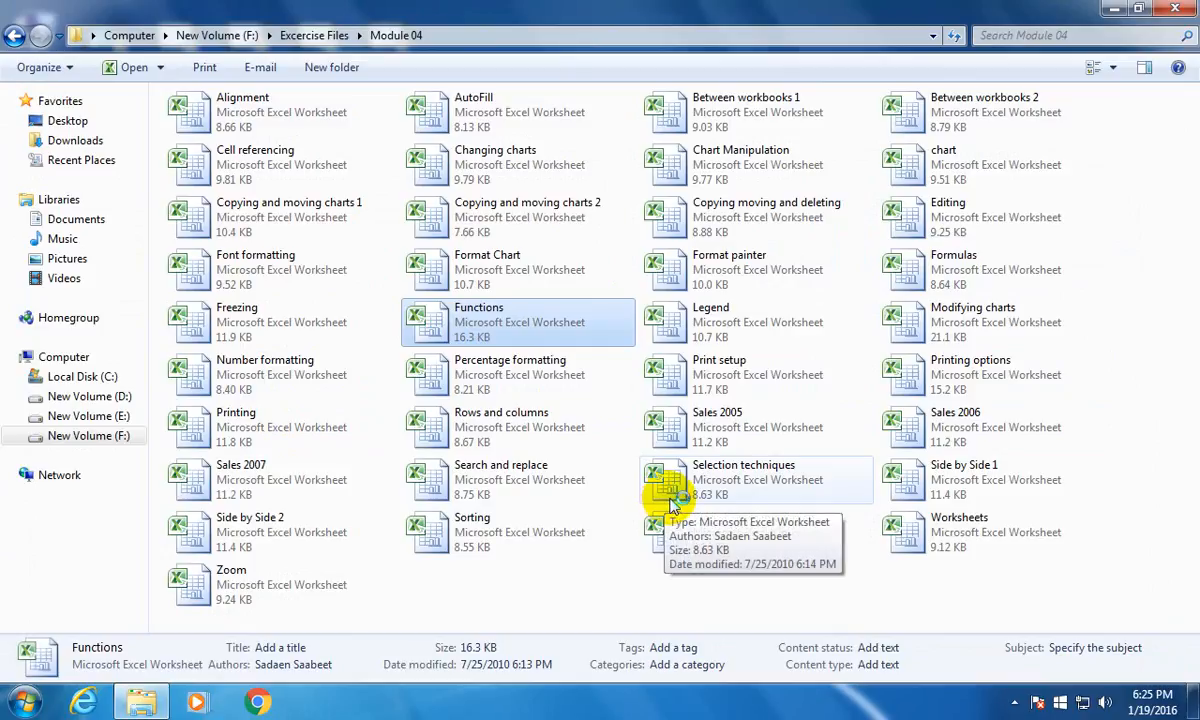
pyautogui.press('Return')
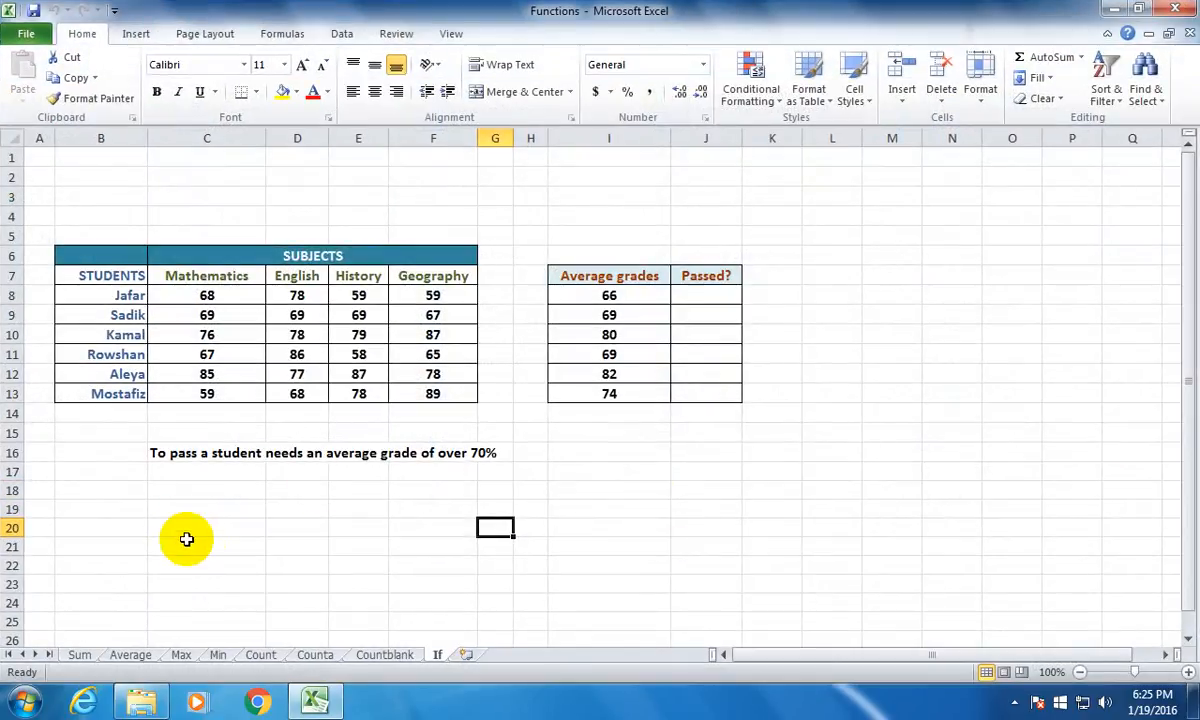
# Step: Switch from the If sheet to the Sum sheet and select the empty TOTAL cell C8
pyautogui.click(180, 528)
pyautogui.click(348, 528)
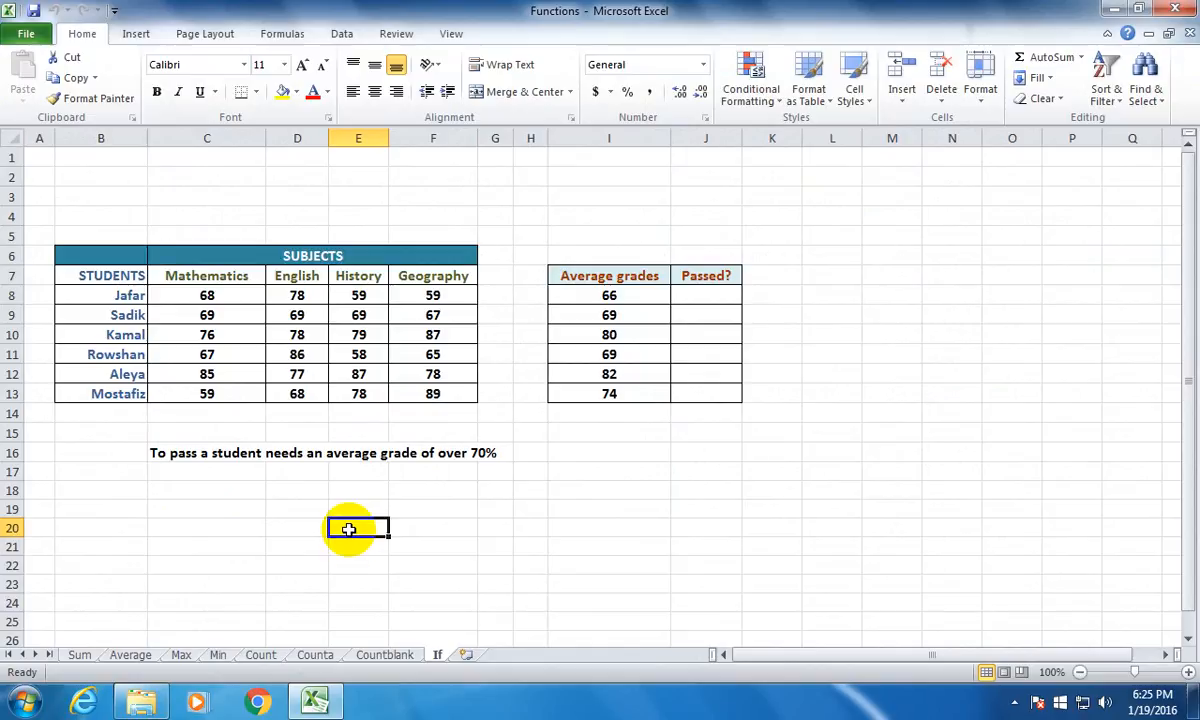
pyautogui.click(79, 654)
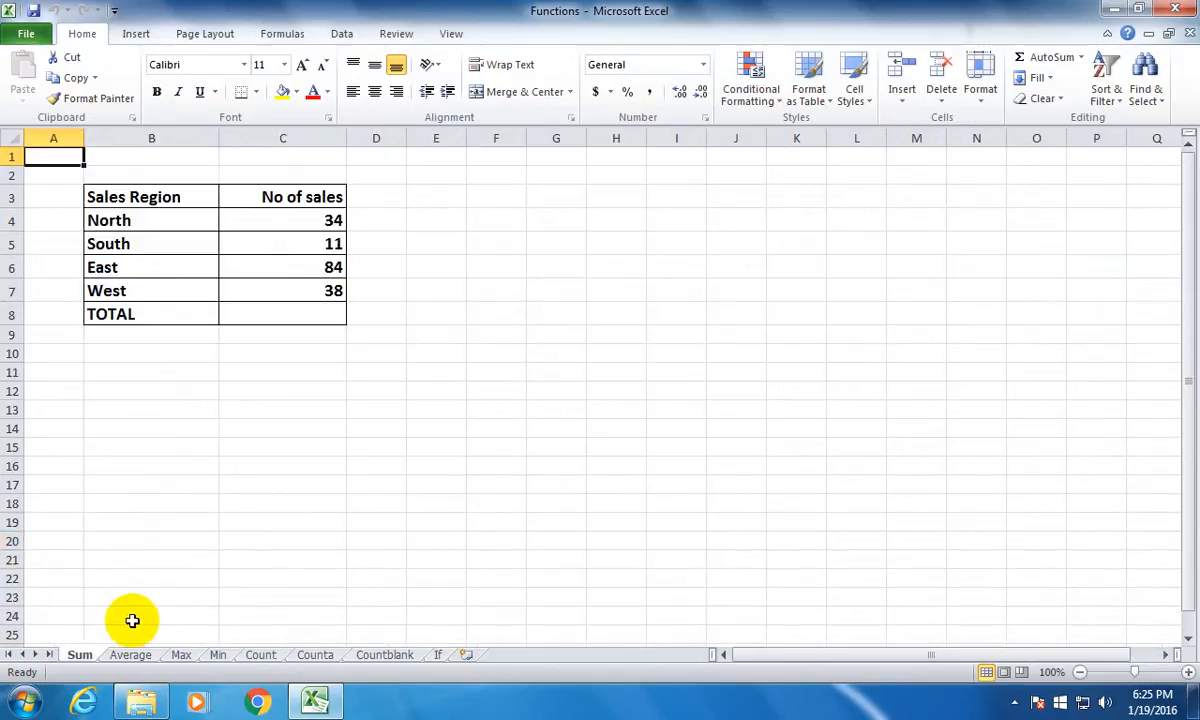
pyautogui.click(224, 448)
pyautogui.click(305, 314)
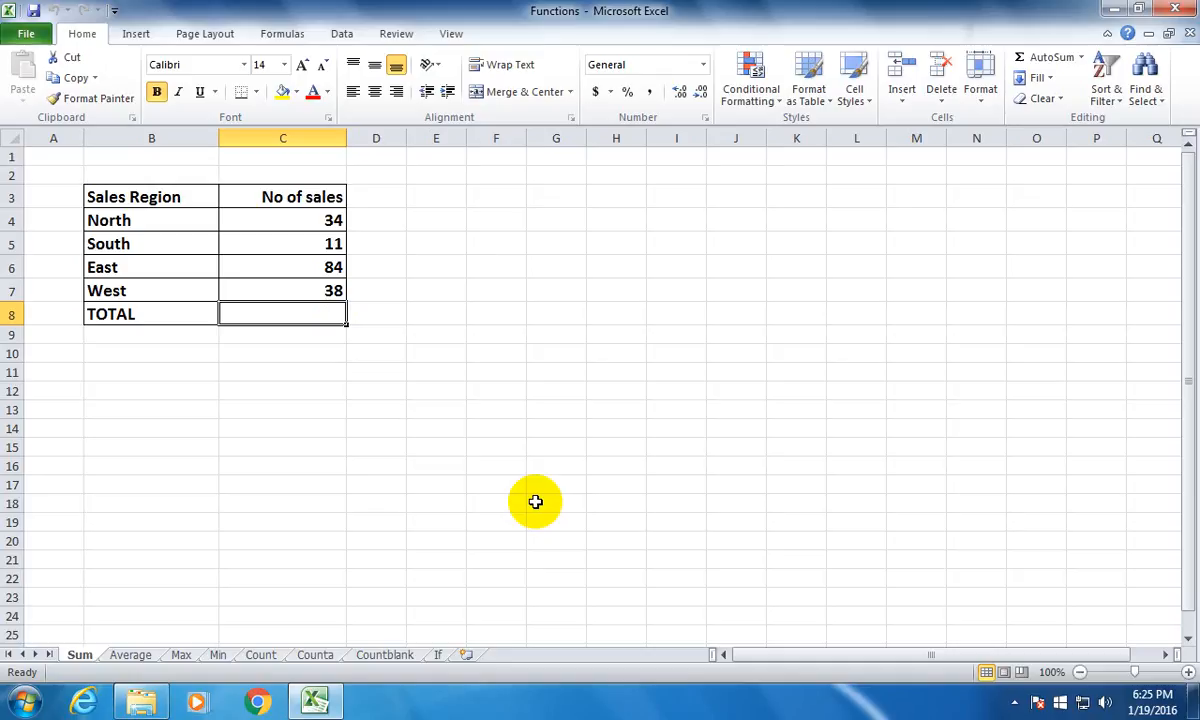
# Step: Examine the North, South, East and West sales regions and their No of sales figures alongside the TOTAL row
pyautogui.click(137, 224)
pyautogui.click(129, 246)
pyautogui.click(126, 268)
pyautogui.click(129, 292)
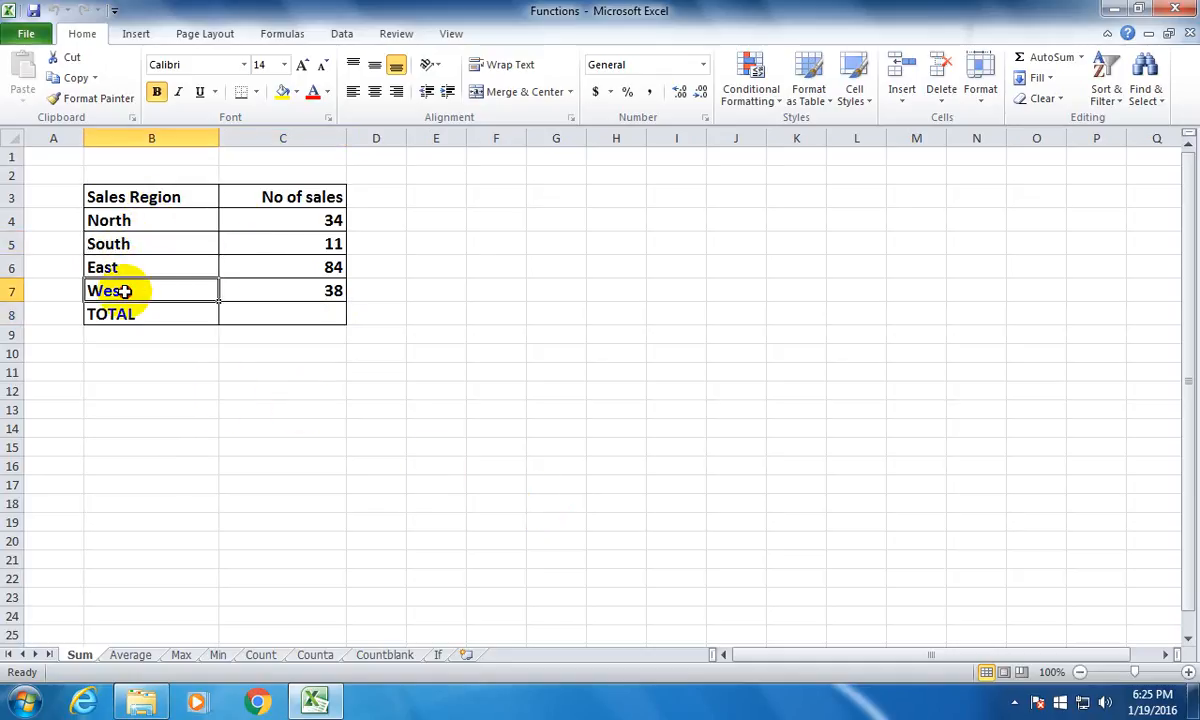
pyautogui.moveTo(280, 245); pyautogui.dragTo(280, 275)
pyautogui.click(281, 316)
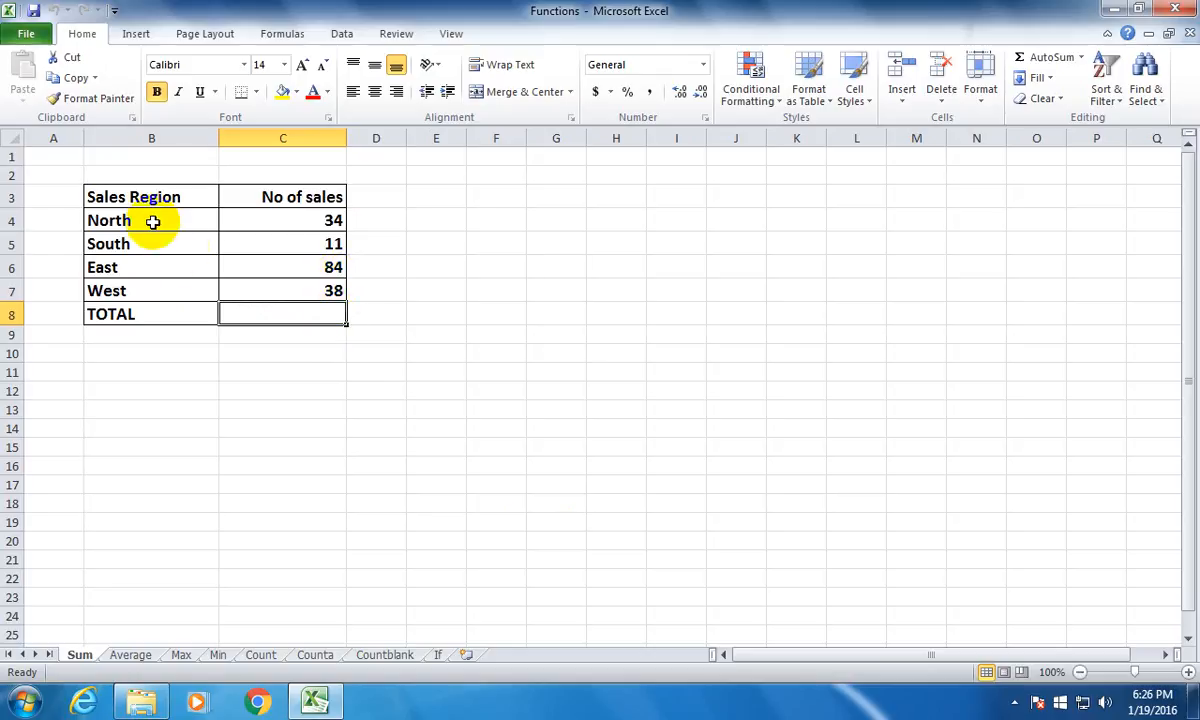
pyautogui.click(325, 222)
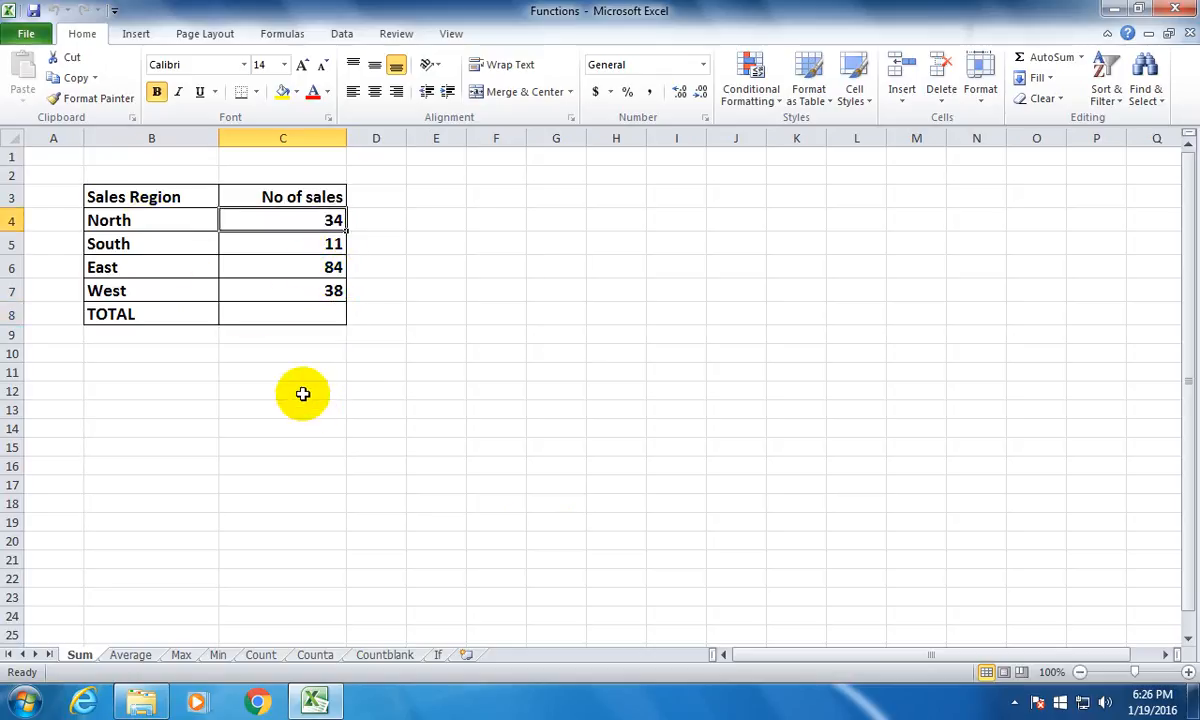
pyautogui.click(166, 246)
pyautogui.click(295, 244)
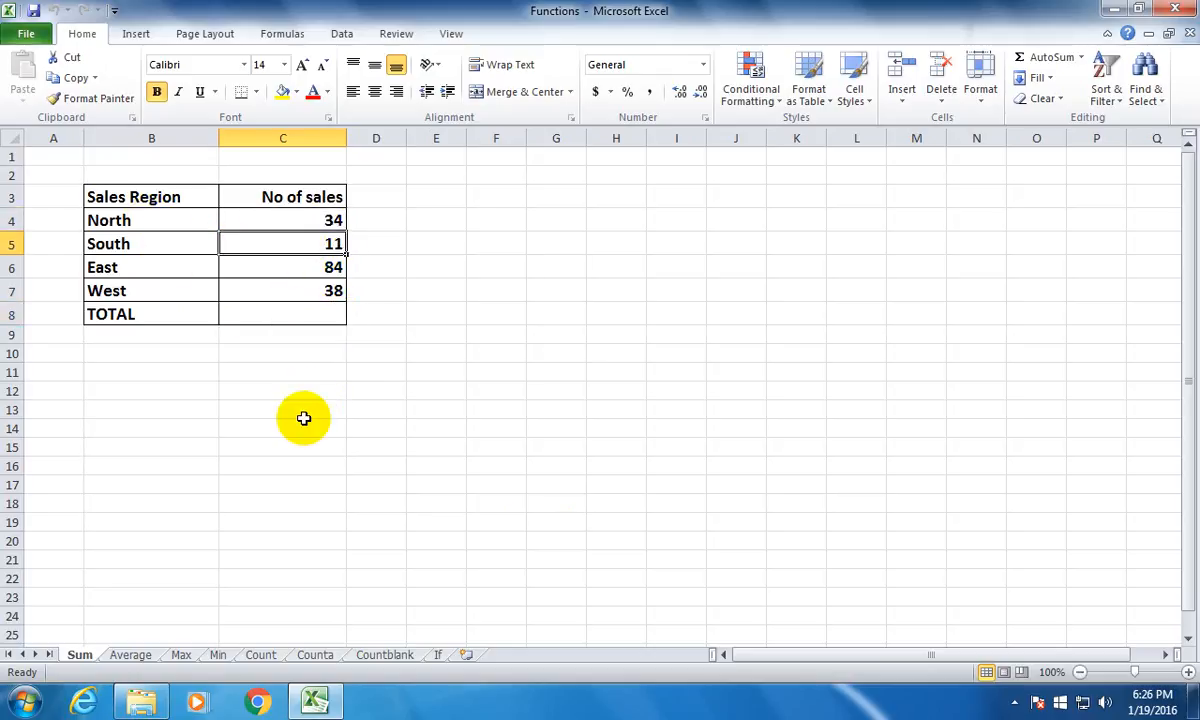
pyautogui.click(152, 264)
pyautogui.click(302, 268)
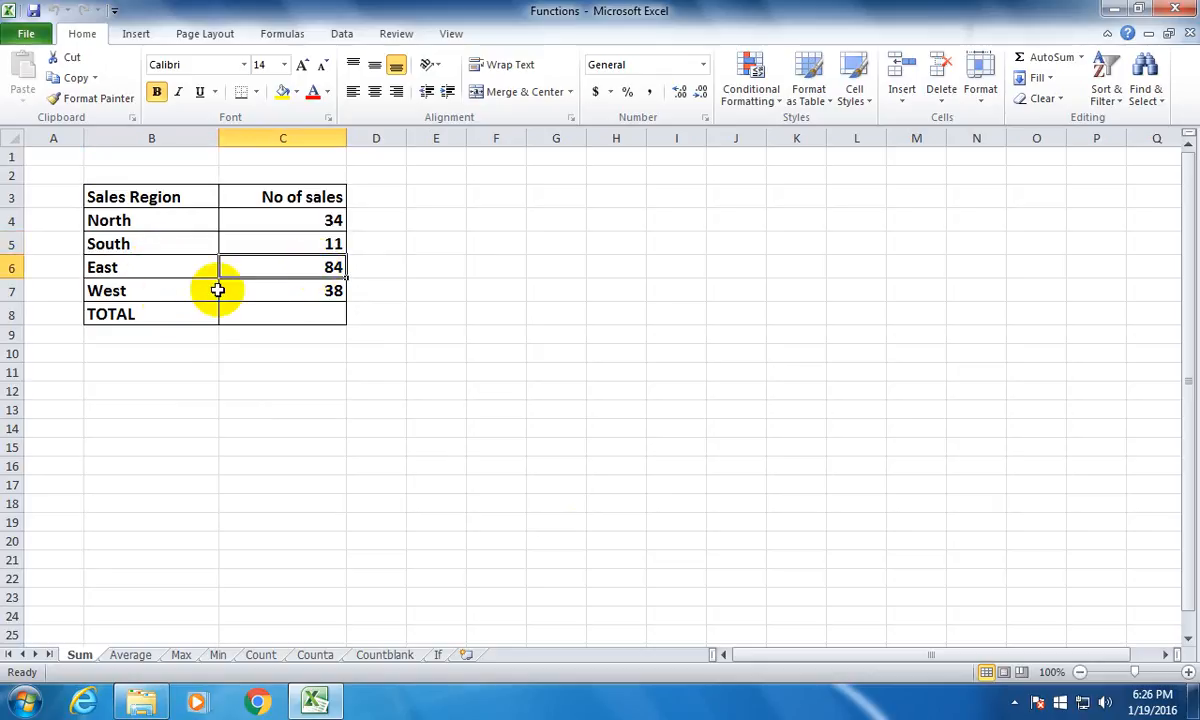
pyautogui.click(161, 289)
pyautogui.click(311, 293)
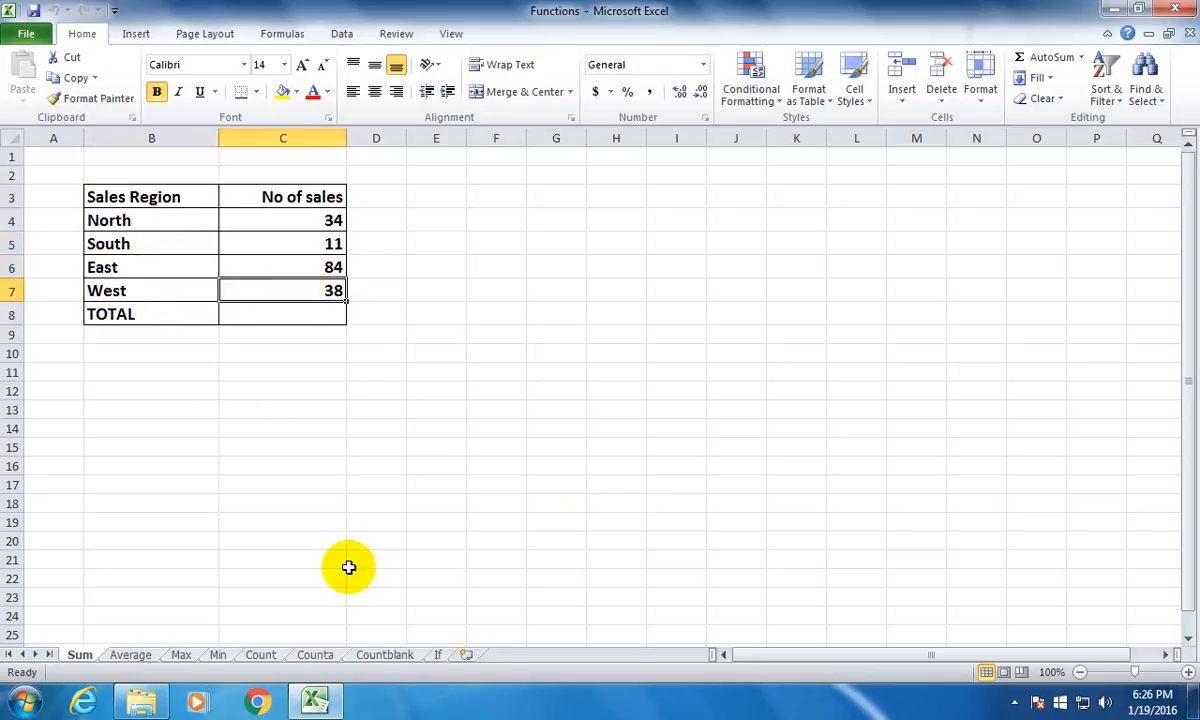
# Step: Total the regional sales in cell C8 with the formula =sum(C4:C7)
pyautogui.click(284, 311)
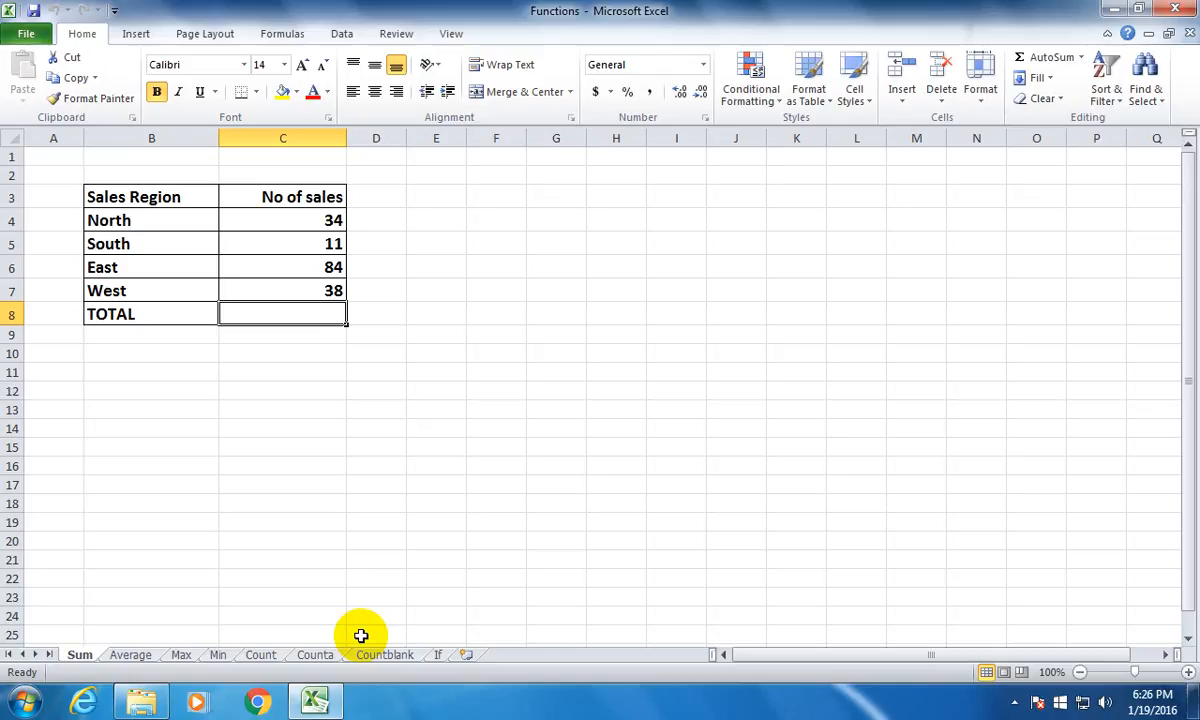
pyautogui.write('=')
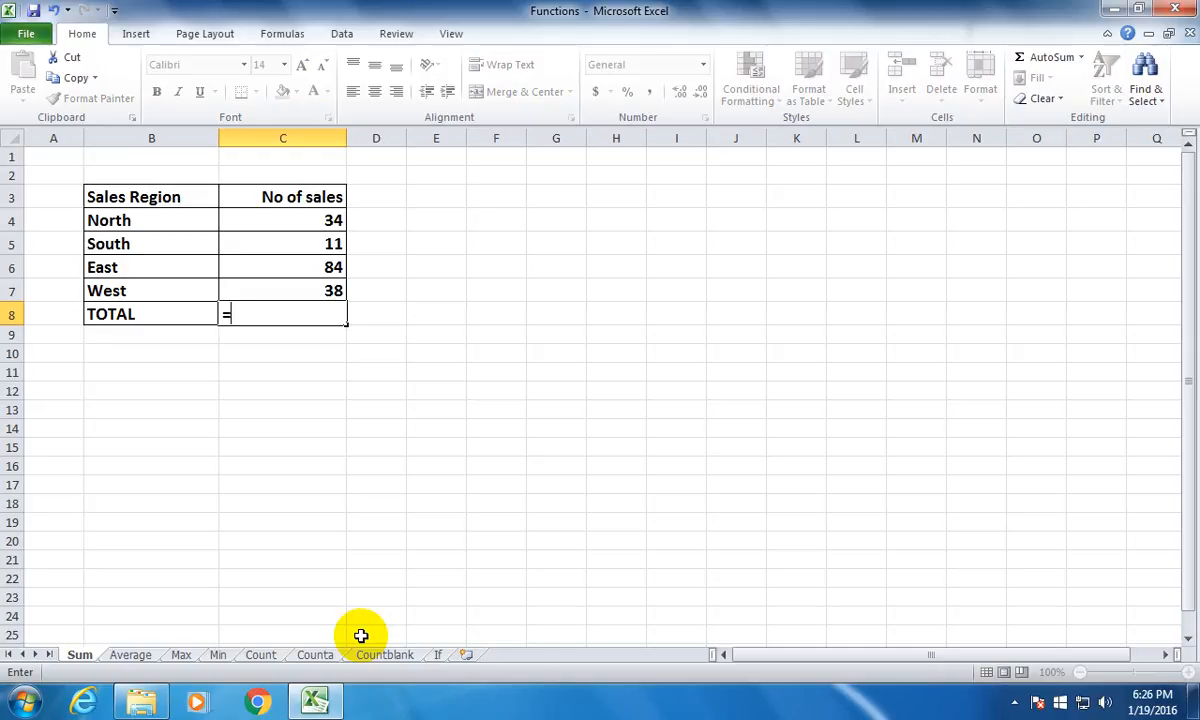
pyautogui.write('sum')
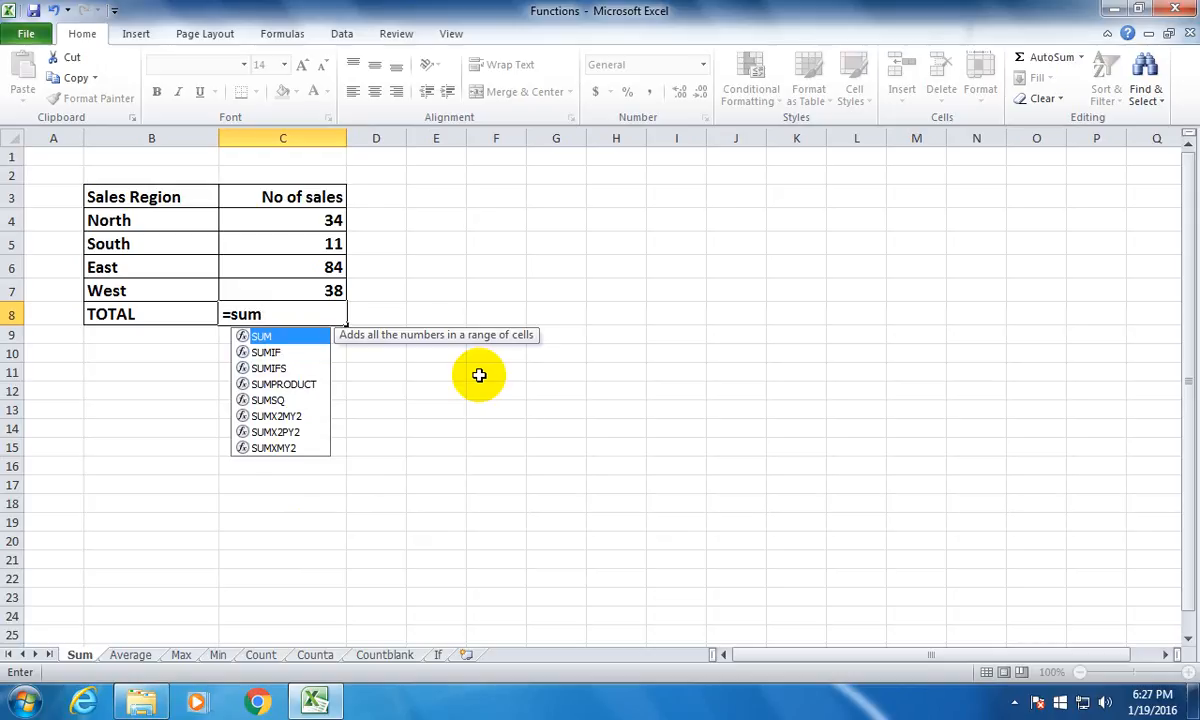
pyautogui.write('(')
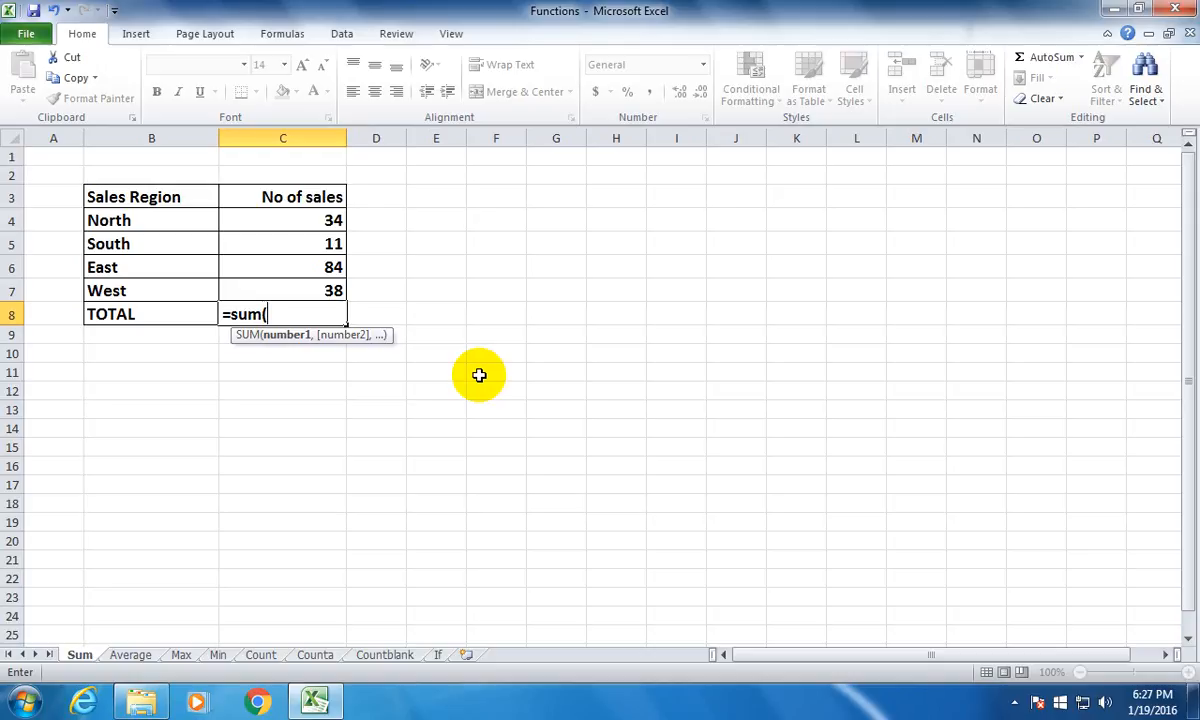
pyautogui.write('C4:C7)')
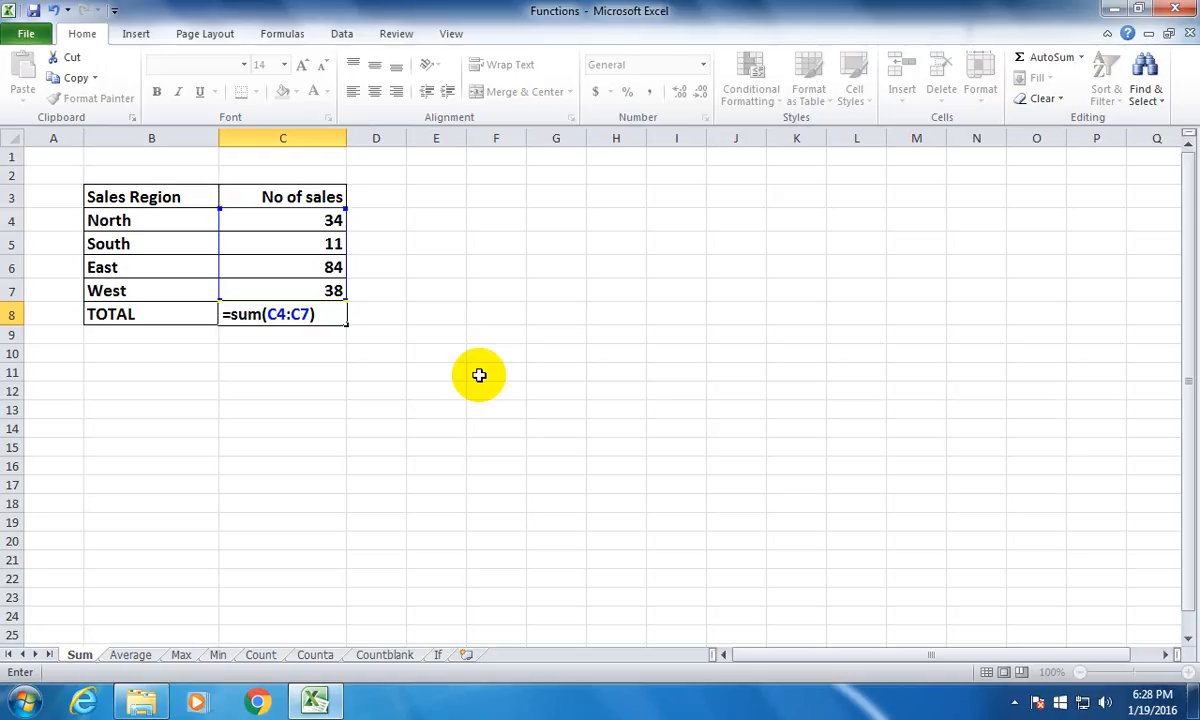
pyautogui.press('Return')
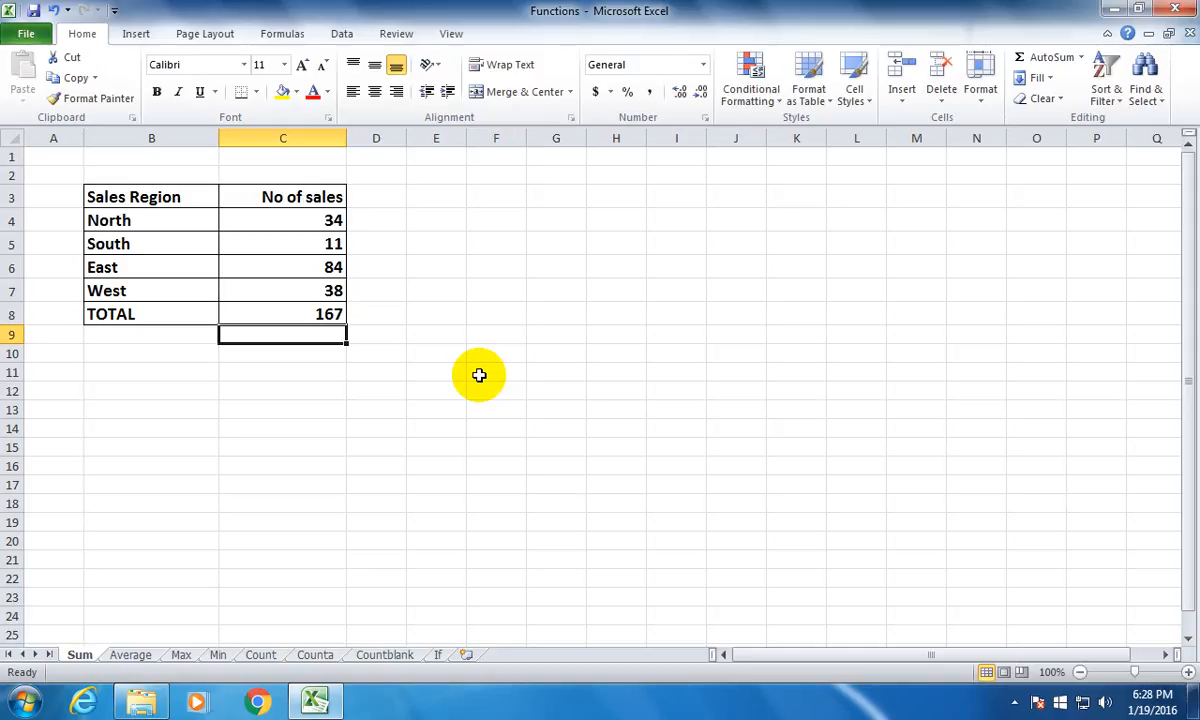
# Step: Clear the sum formula from the TOTAL cell C8 and leave that cell selected
pyautogui.press('Up')
pyautogui.press('Delete')
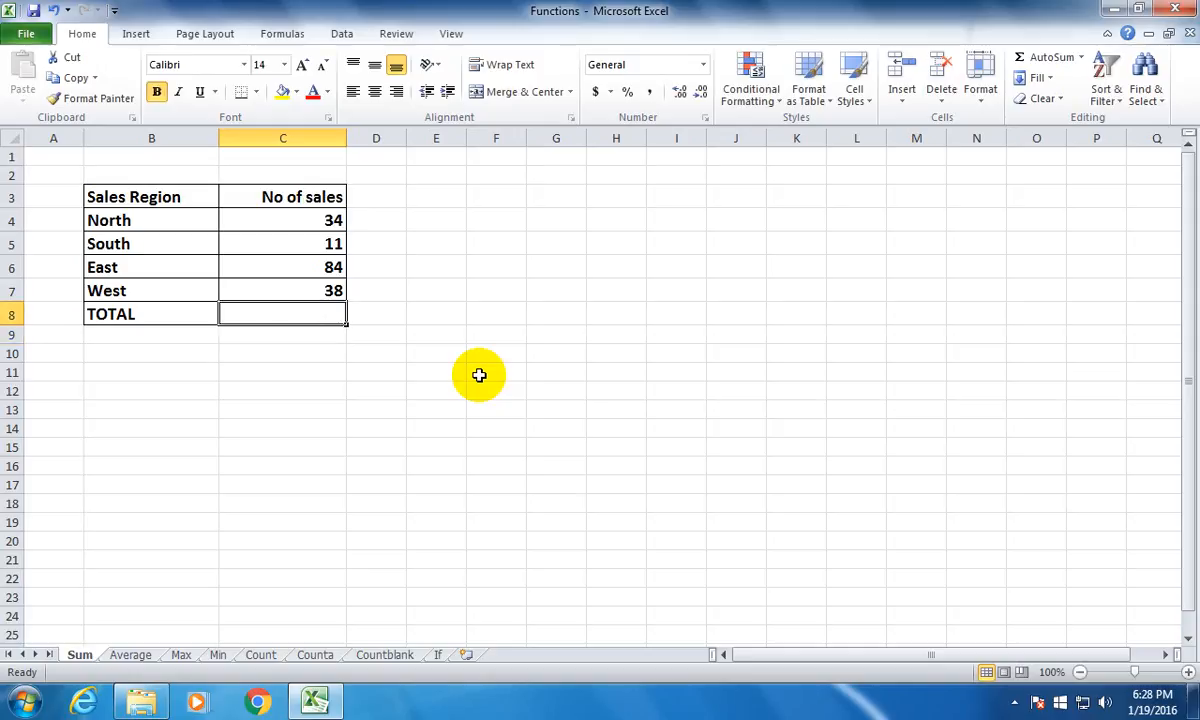
pyautogui.click(479, 375)
pyautogui.click(319, 313)
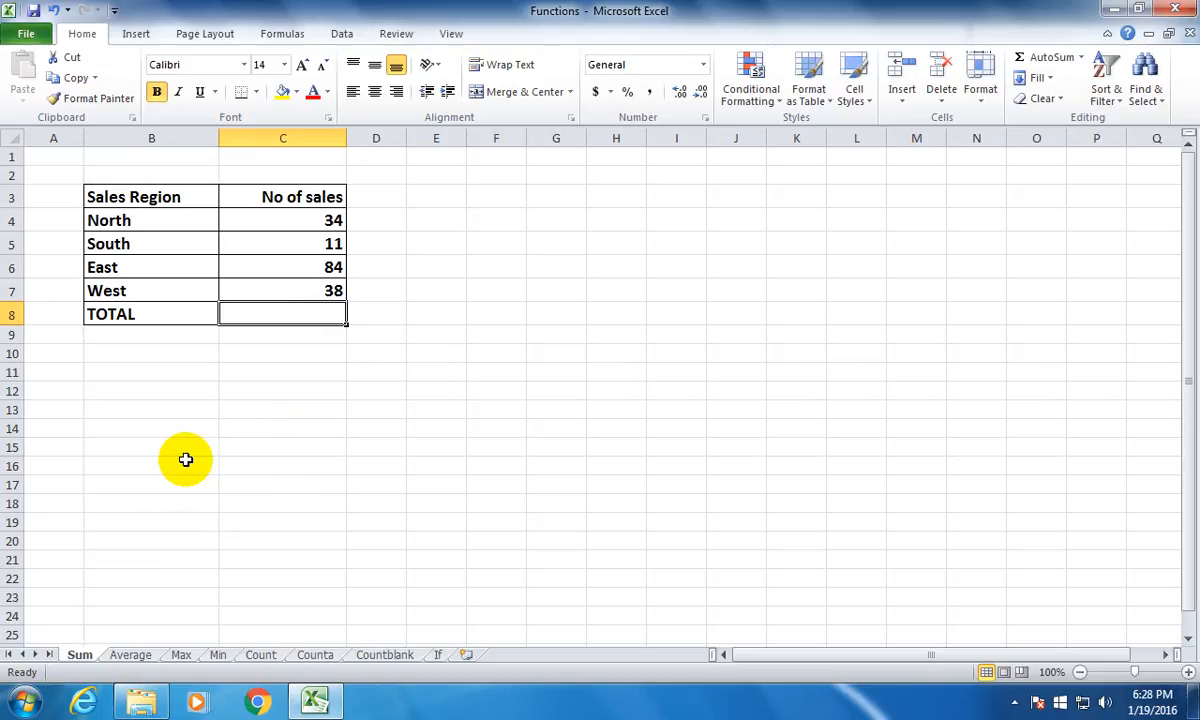
# Step: Review the functions offered by AutoSum for the TOTAL cell C8 without applying one
pyautogui.click(298, 30)
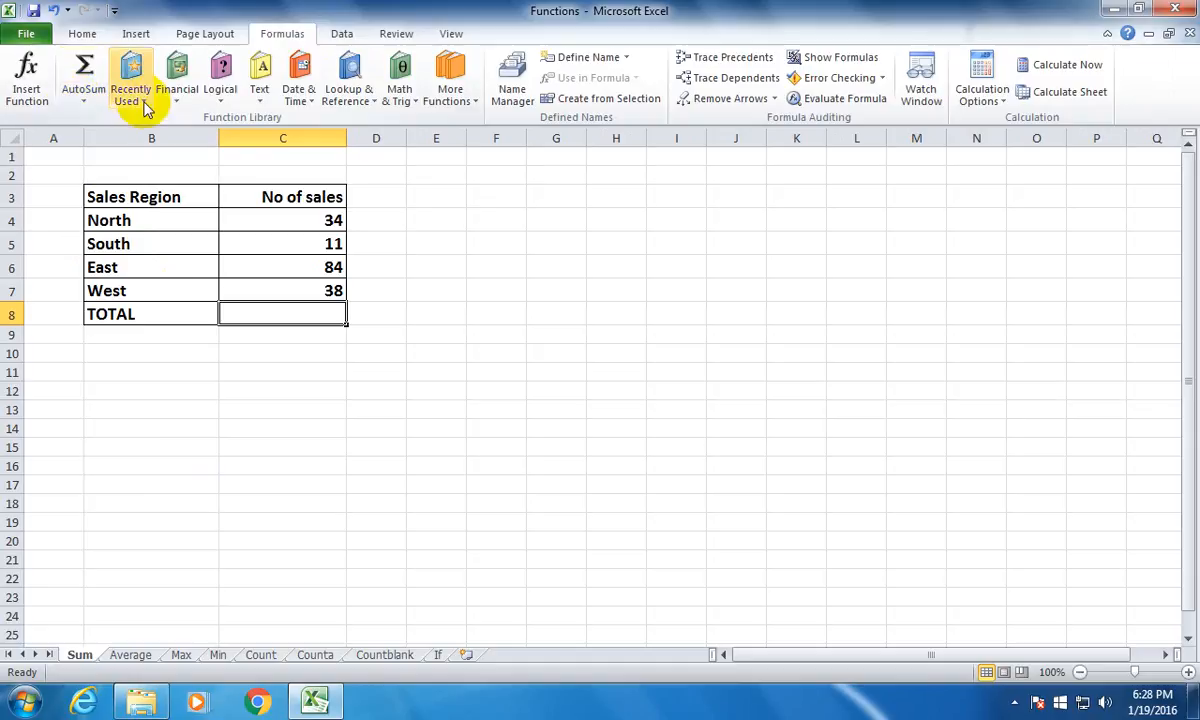
pyautogui.click(85, 101)
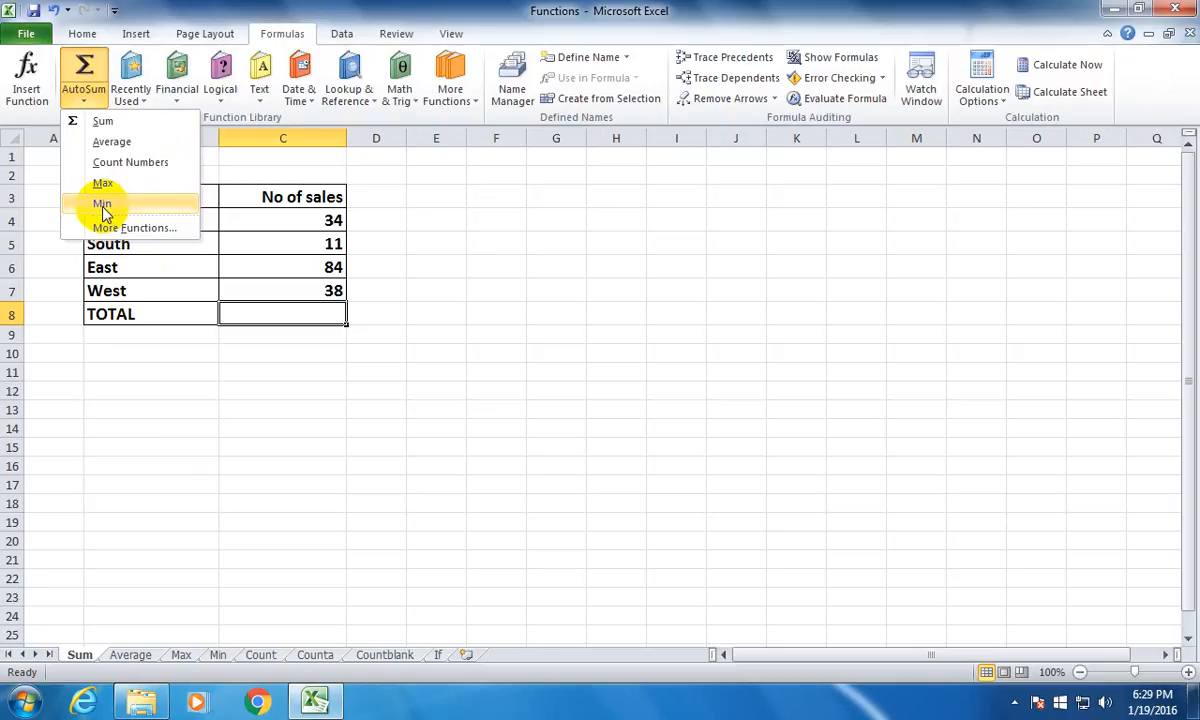
pyautogui.click(284, 325)
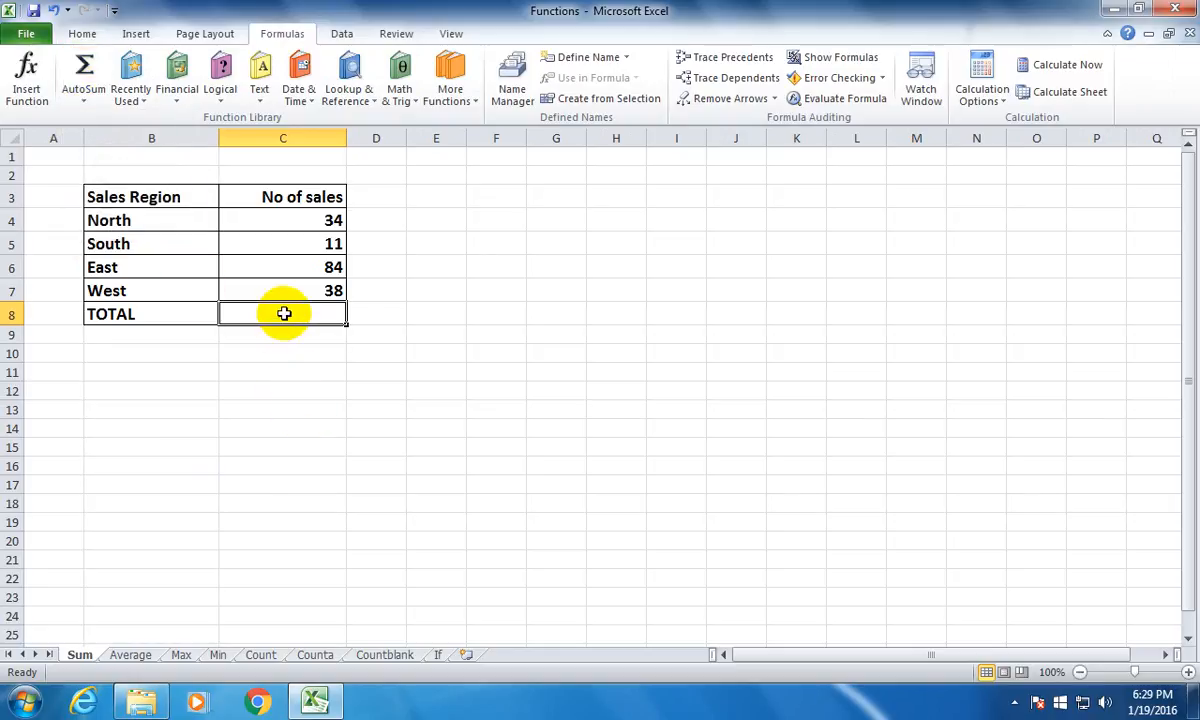
pyautogui.click(284, 354)
pyautogui.click(301, 315)
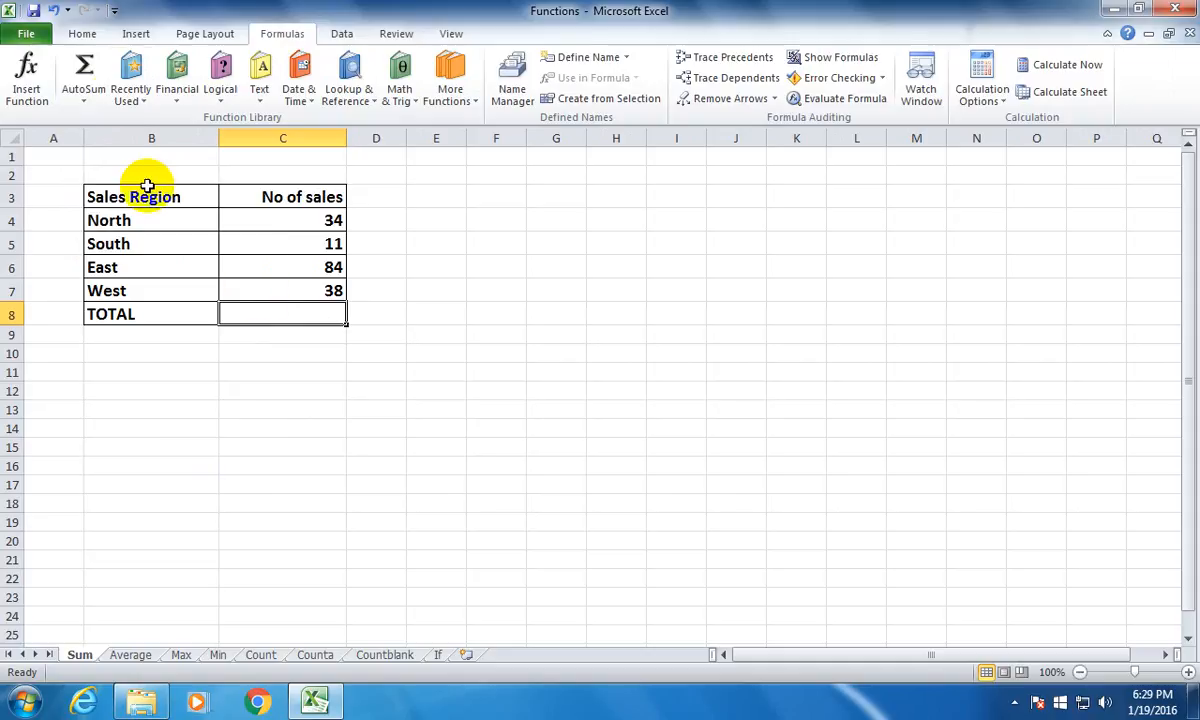
# Step: Total C4:C7 in cell C8 with AutoSum and undo the entry
pyautogui.click(84, 68)
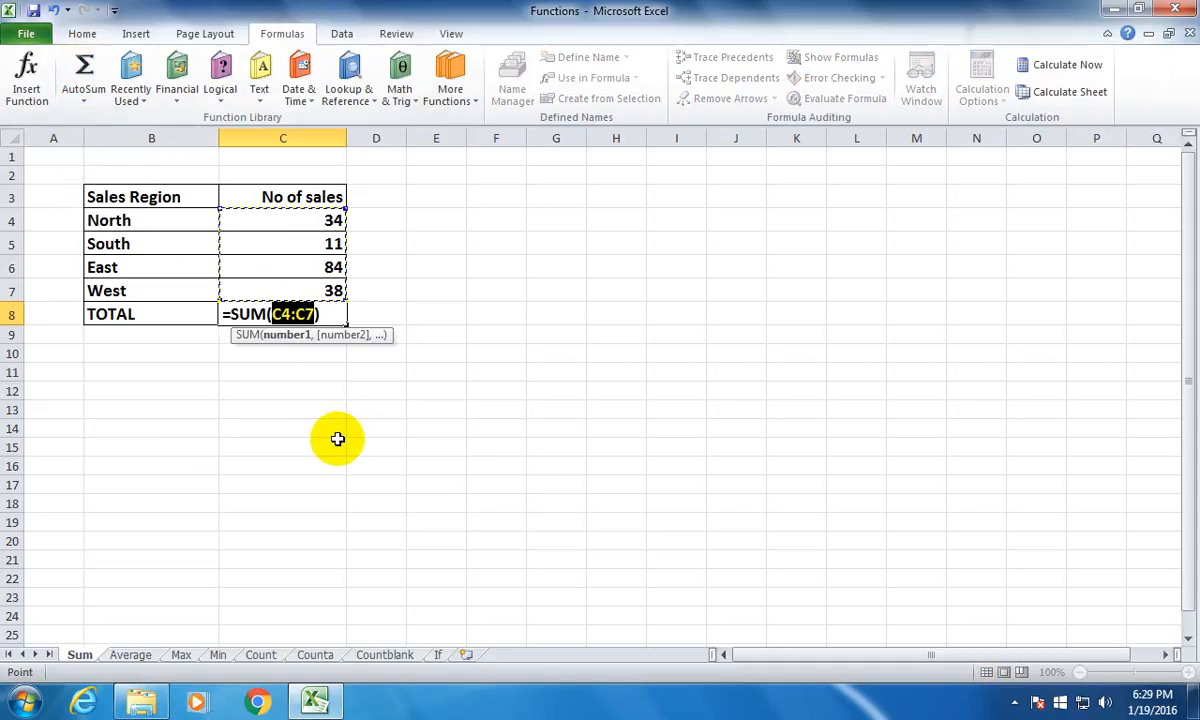
pyautogui.press('Return')
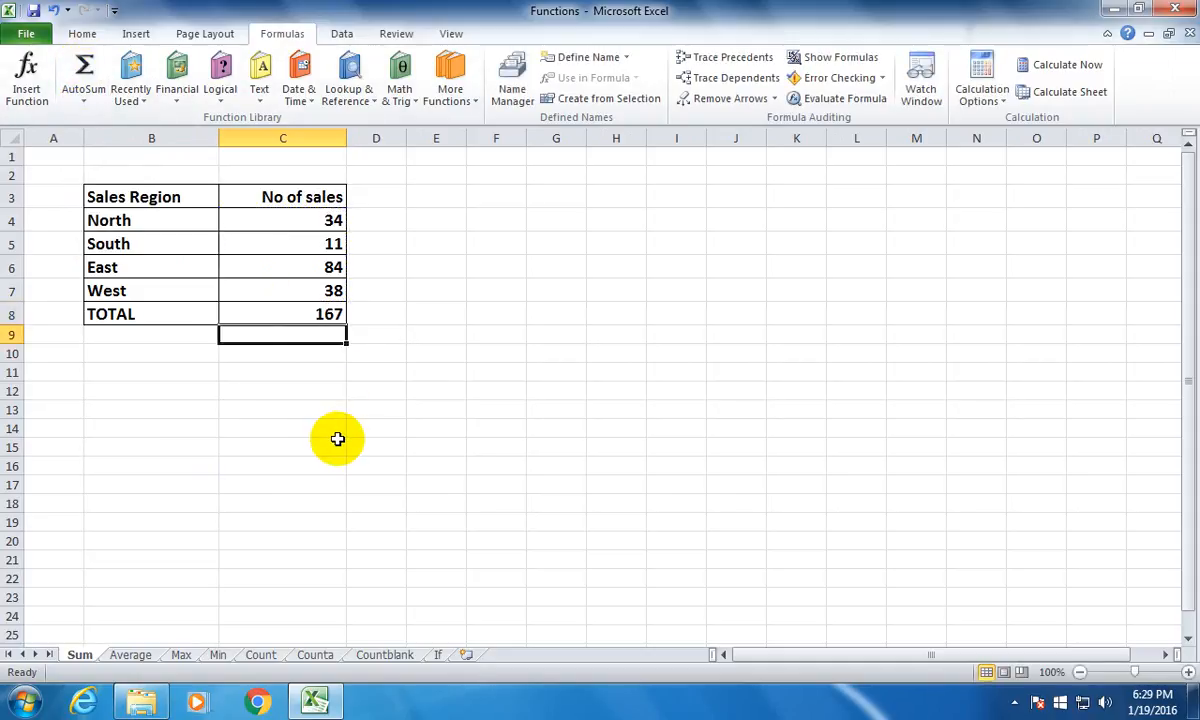
pyautogui.hotkey('ctrl', 'z')
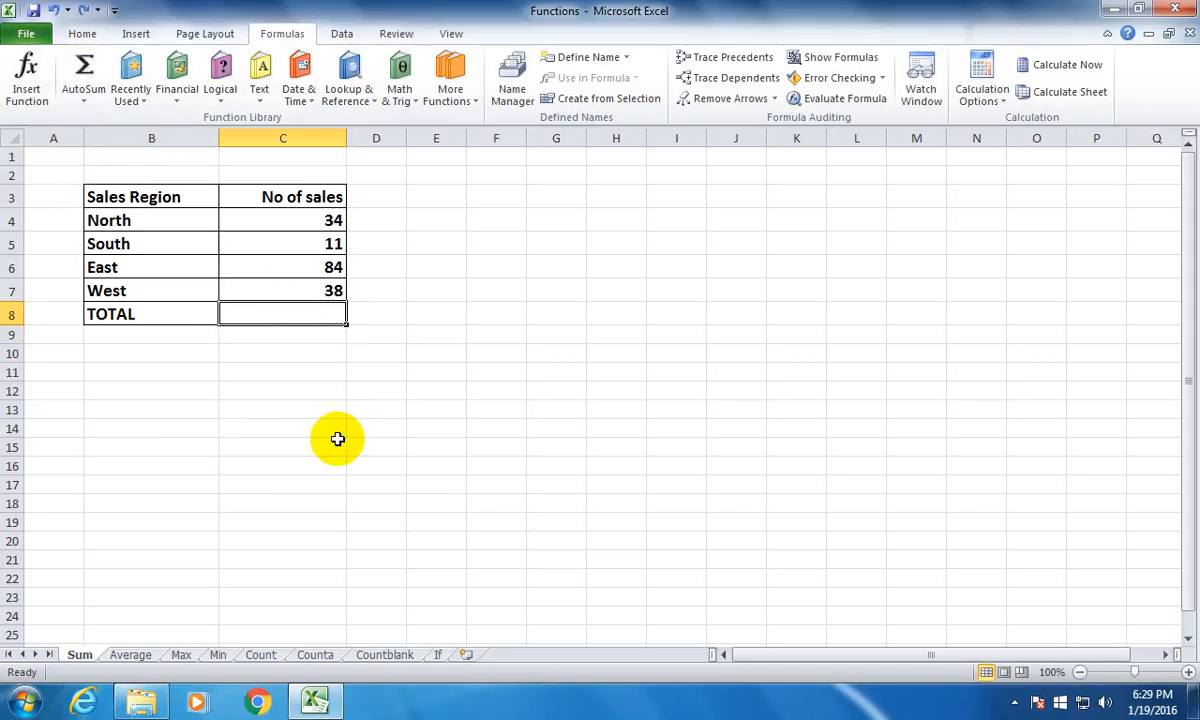
# Step: Total the No of sales figures C4:C7 in the TOTAL cell C8 with AutoSum and undo it
pyautogui.click(262, 370)
pyautogui.click(302, 318)
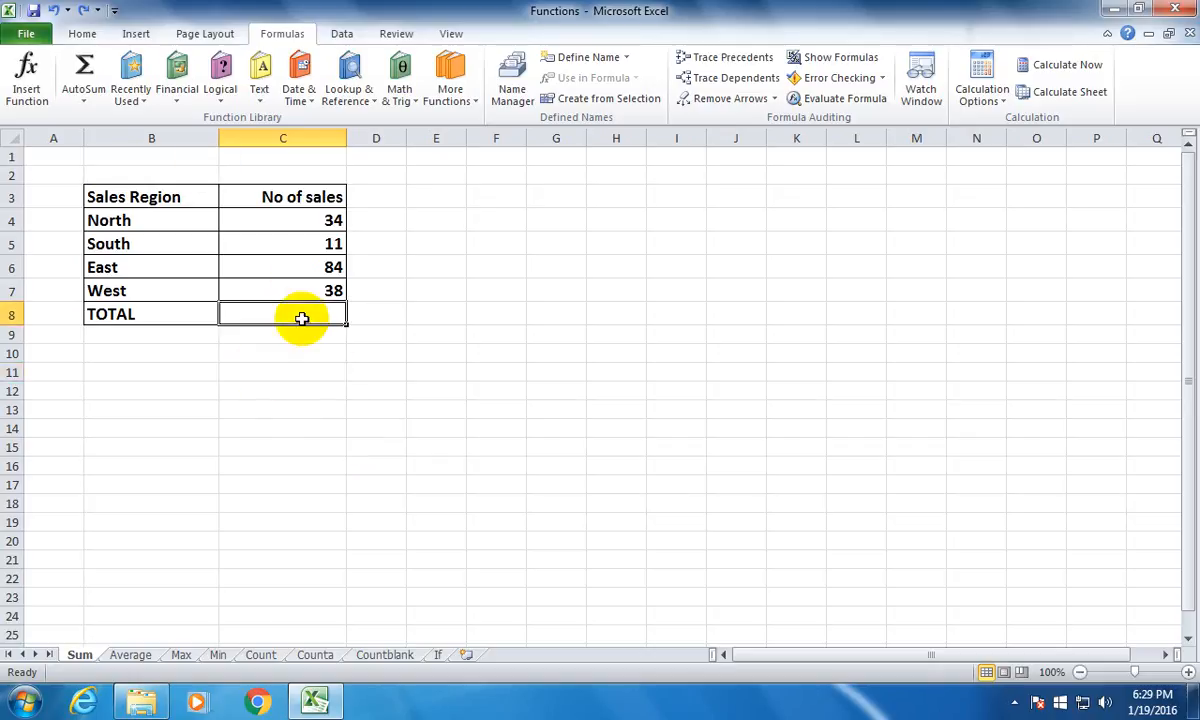
pyautogui.click(302, 389)
pyautogui.click(295, 298)
pyautogui.click(289, 317)
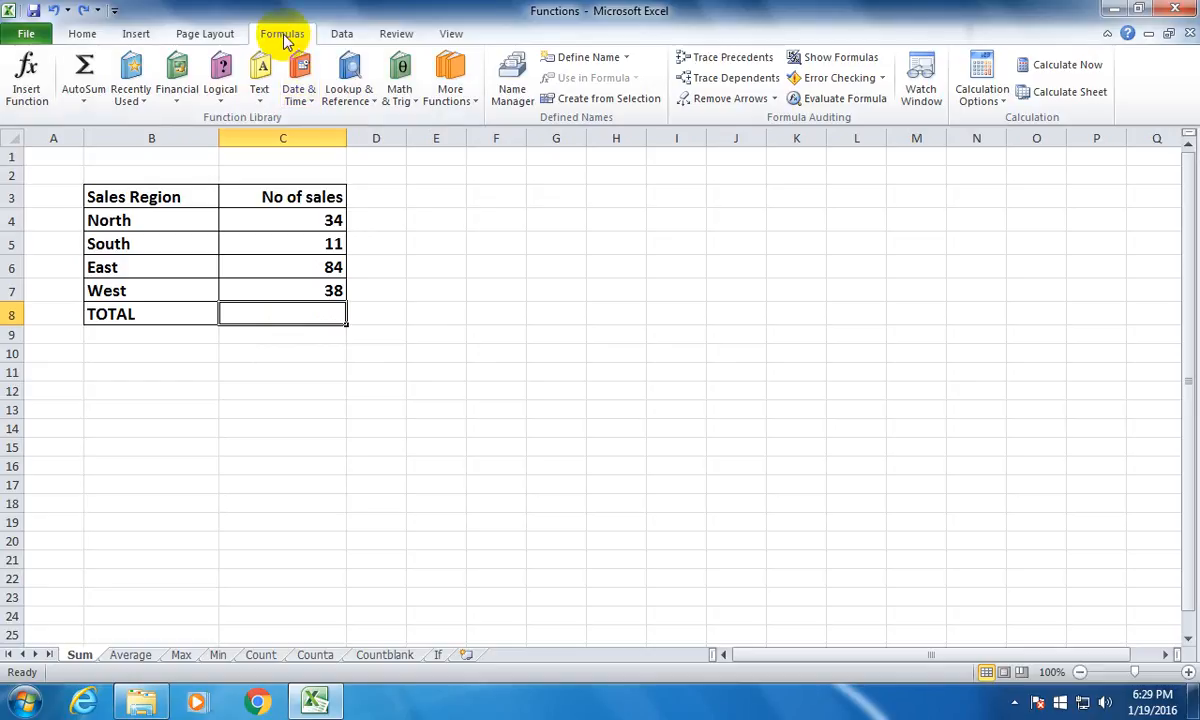
pyautogui.click(84, 70)
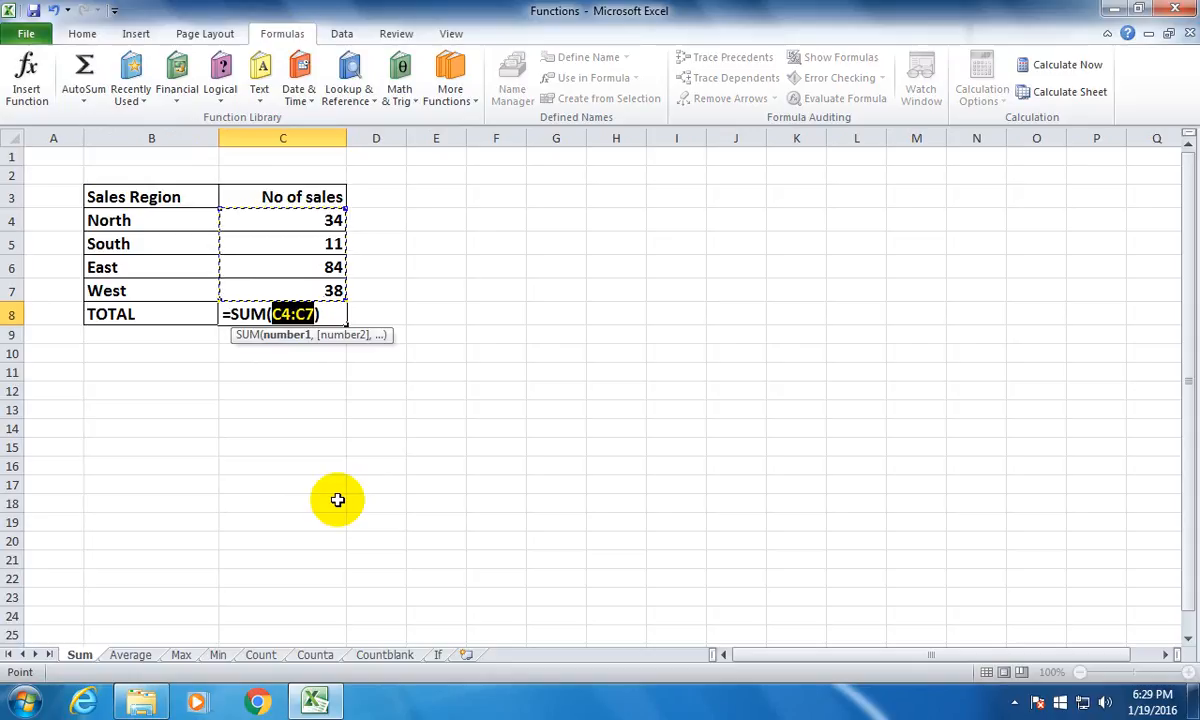
pyautogui.press('Return')
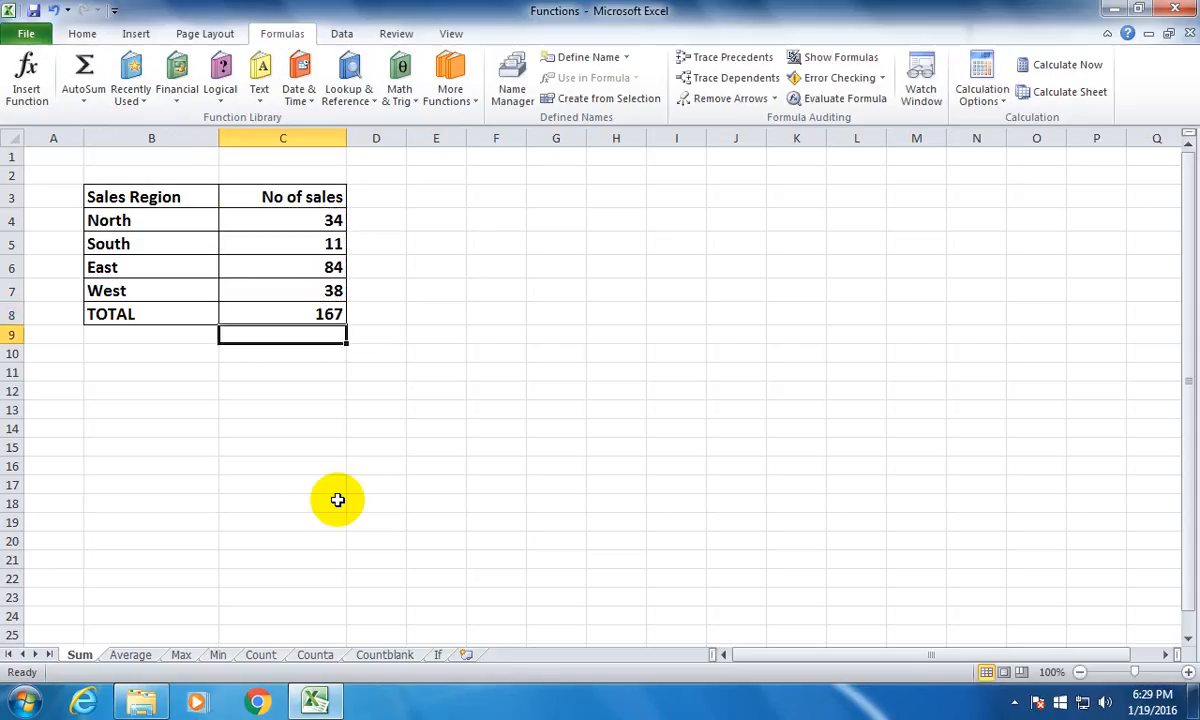
pyautogui.hotkey('ctrl', 'z')
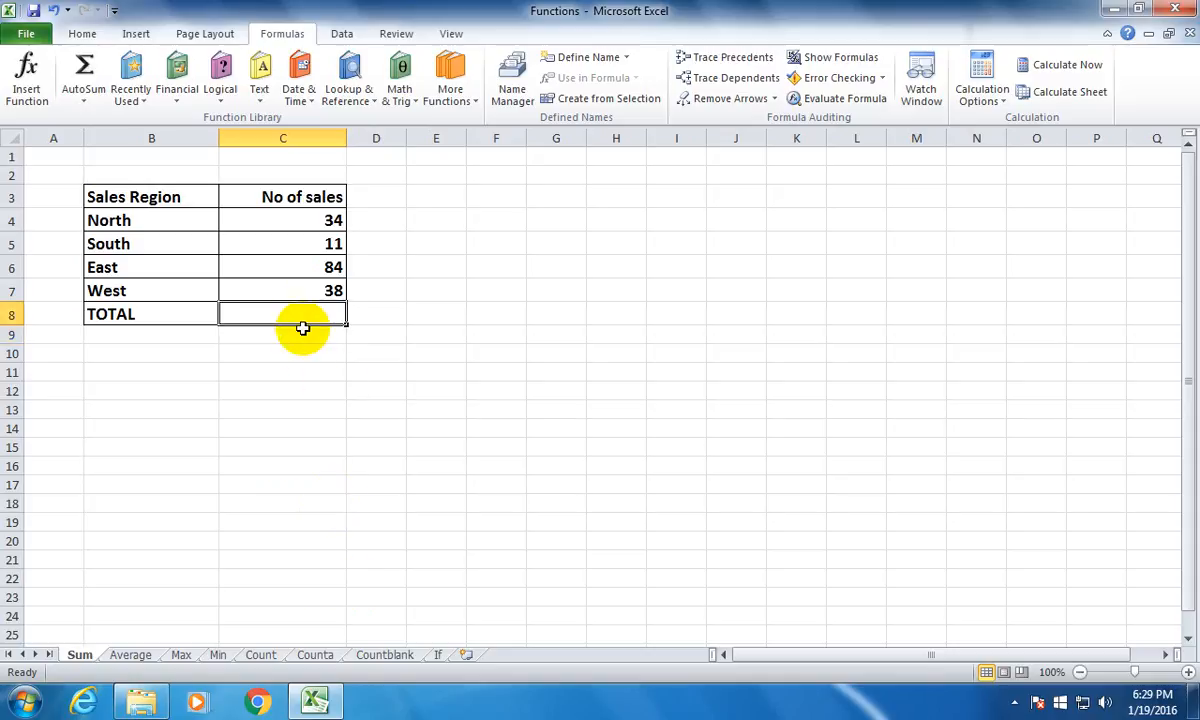
# Step: Insert the Sum function in C8 from the AutoSum function choices, and clear the cell again
pyautogui.click(85, 104)
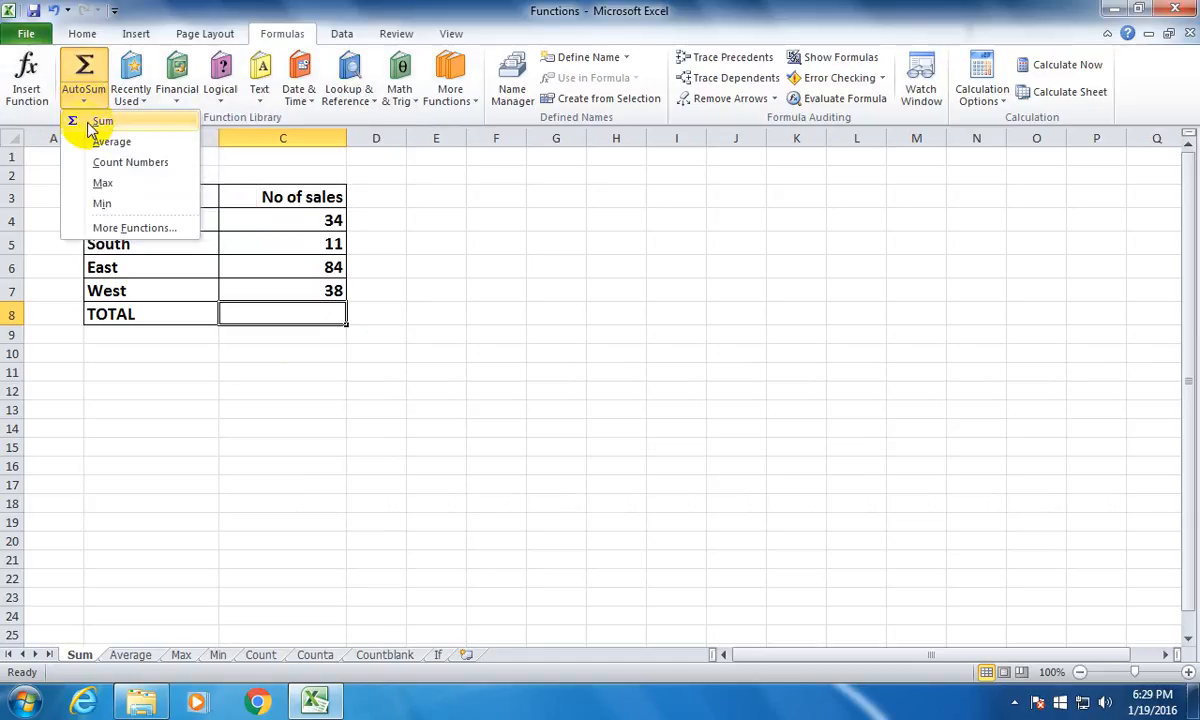
pyautogui.click(82, 115)
pyautogui.press('Return')
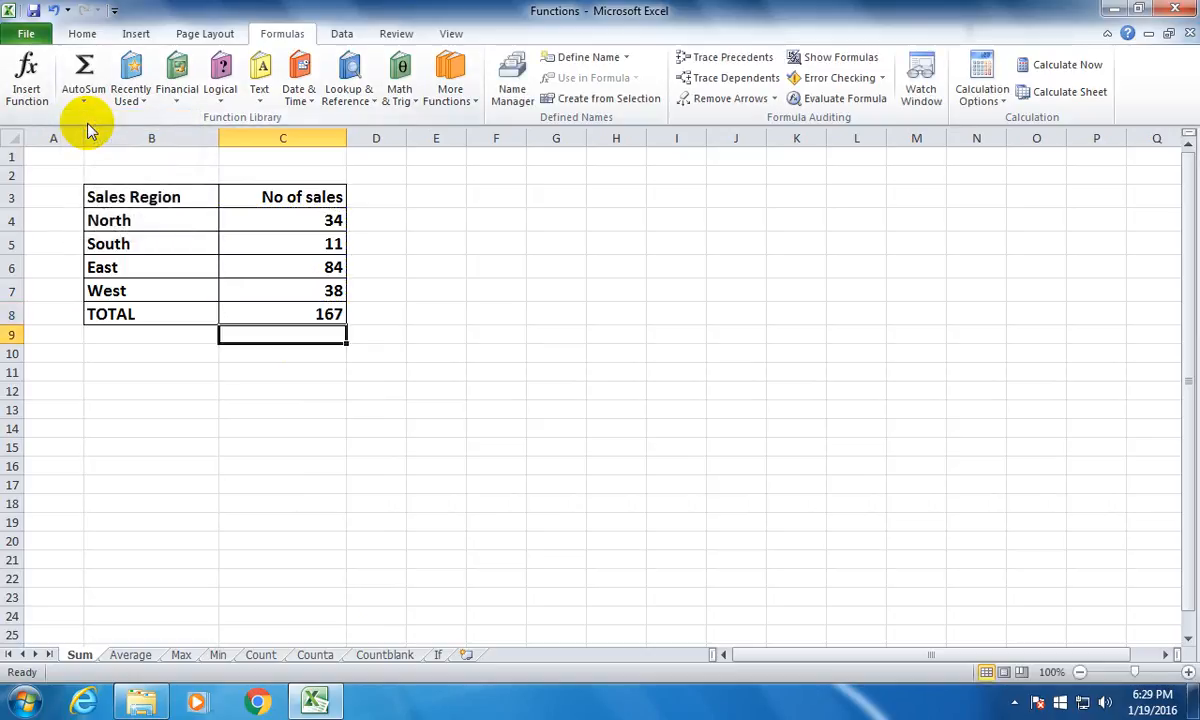
pyautogui.press('Up')
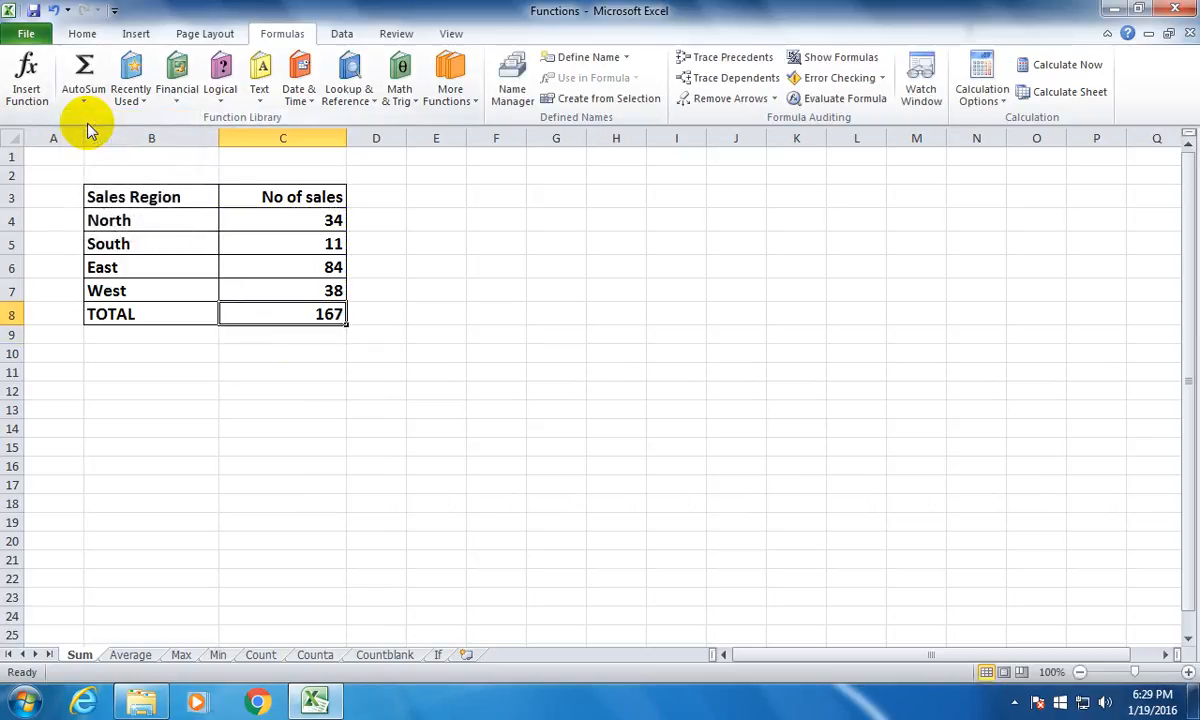
pyautogui.press('Delete')
# Step: Select the sales figures C4:C7 and sum them into the TOTAL cell with AutoSum
pyautogui.moveTo(412, 480); pyautogui.dragTo(412, 466)
pyautogui.moveTo(302, 228); pyautogui.dragTo(303, 288)
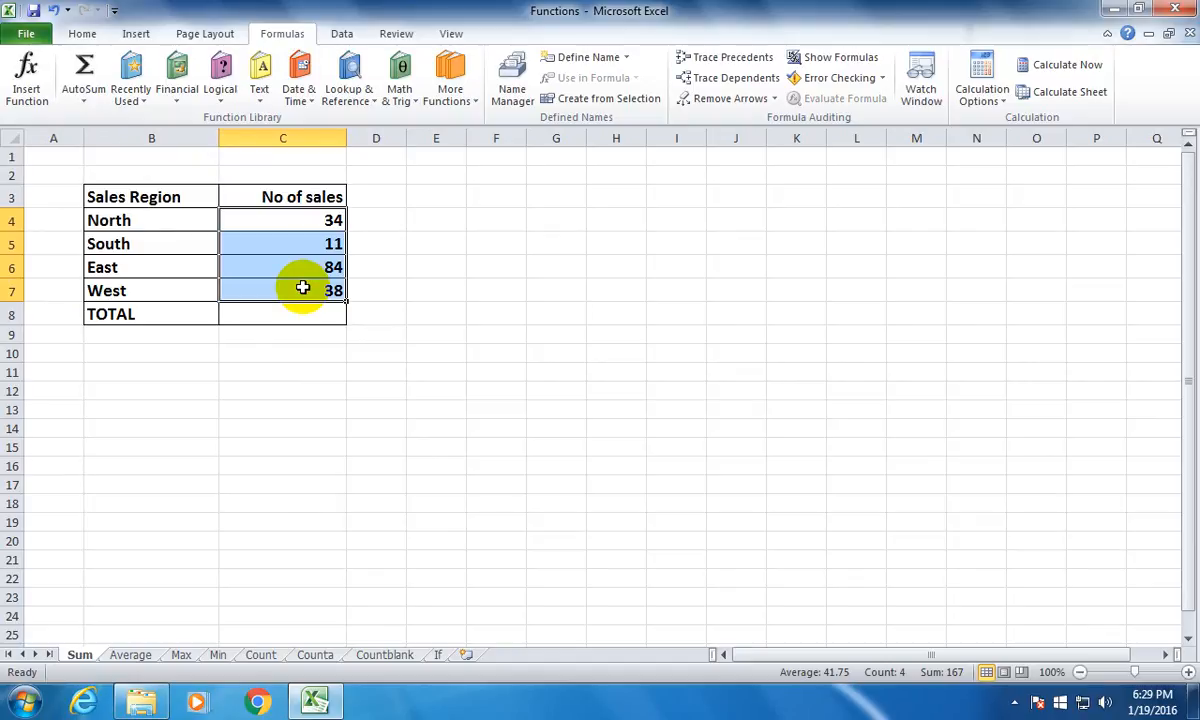
pyautogui.click(84, 68)
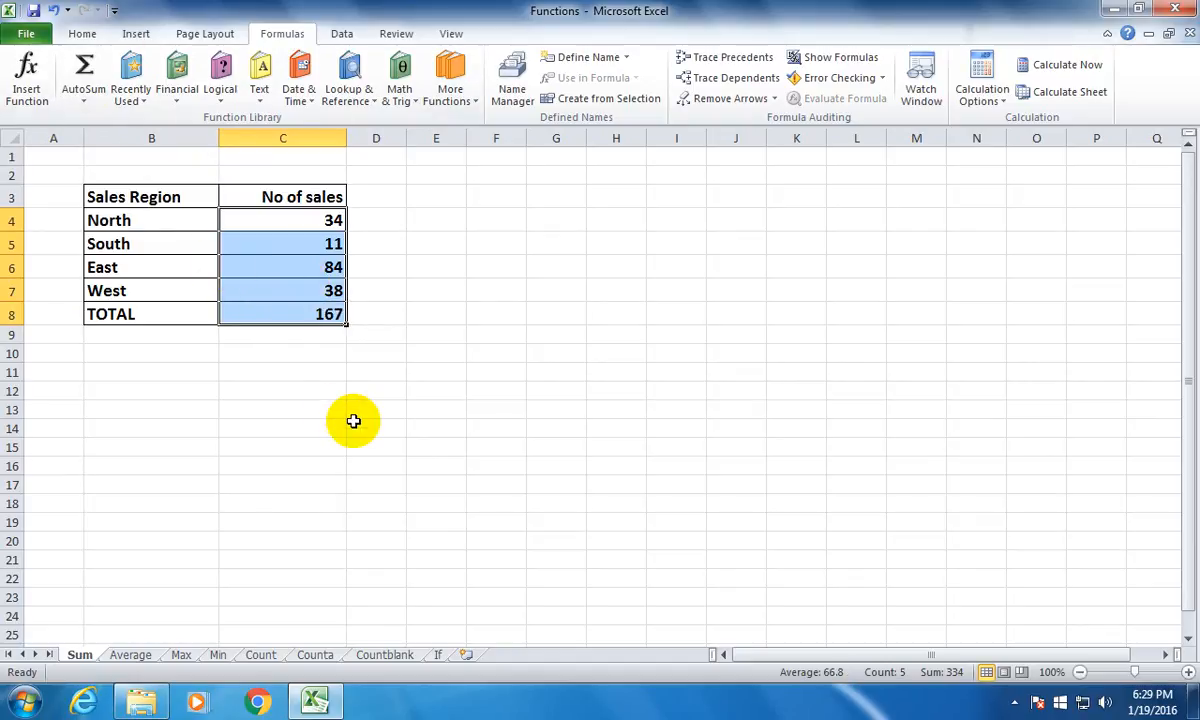
pyautogui.click(330, 324)
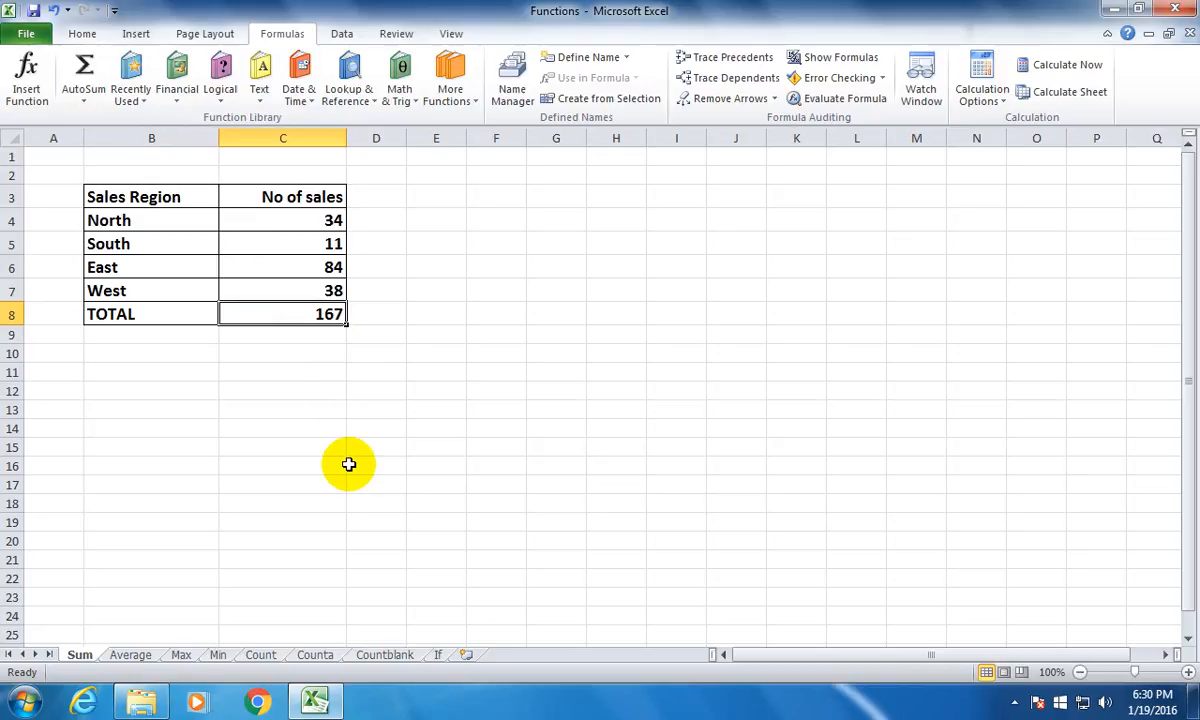
# Step: Enter the values 78, 85, 48 and 110 across D4:G4 in the North row
pyautogui.click(380, 224)
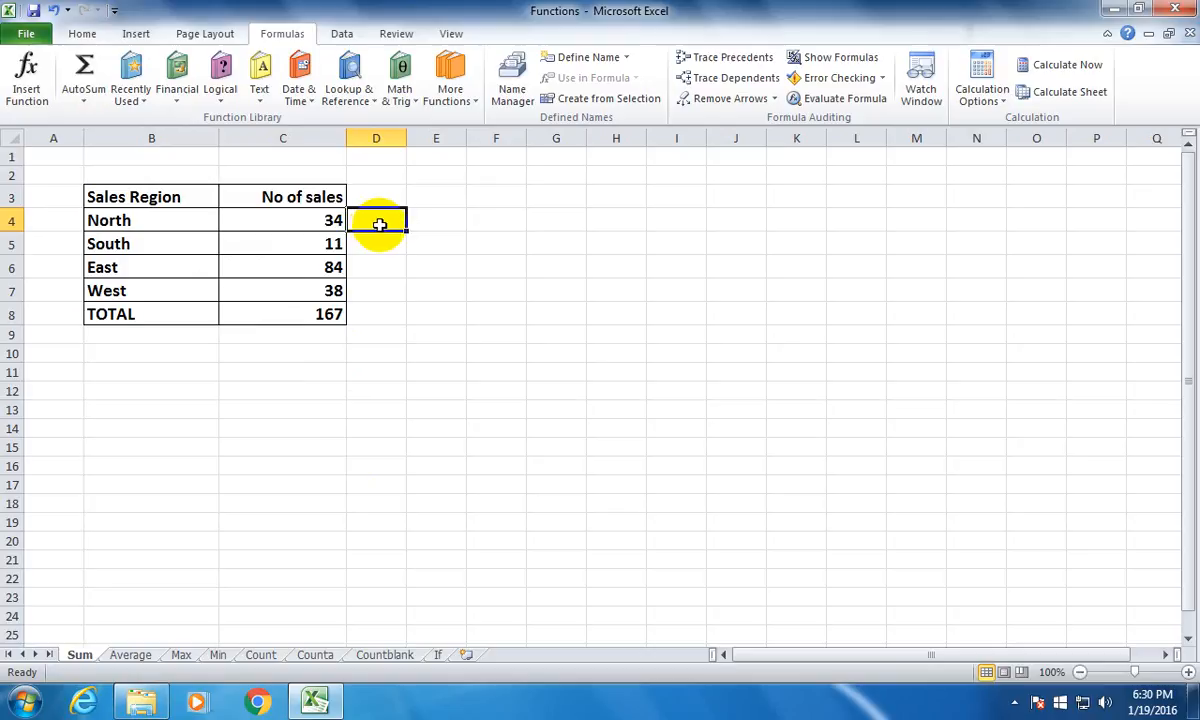
pyautogui.write('78')
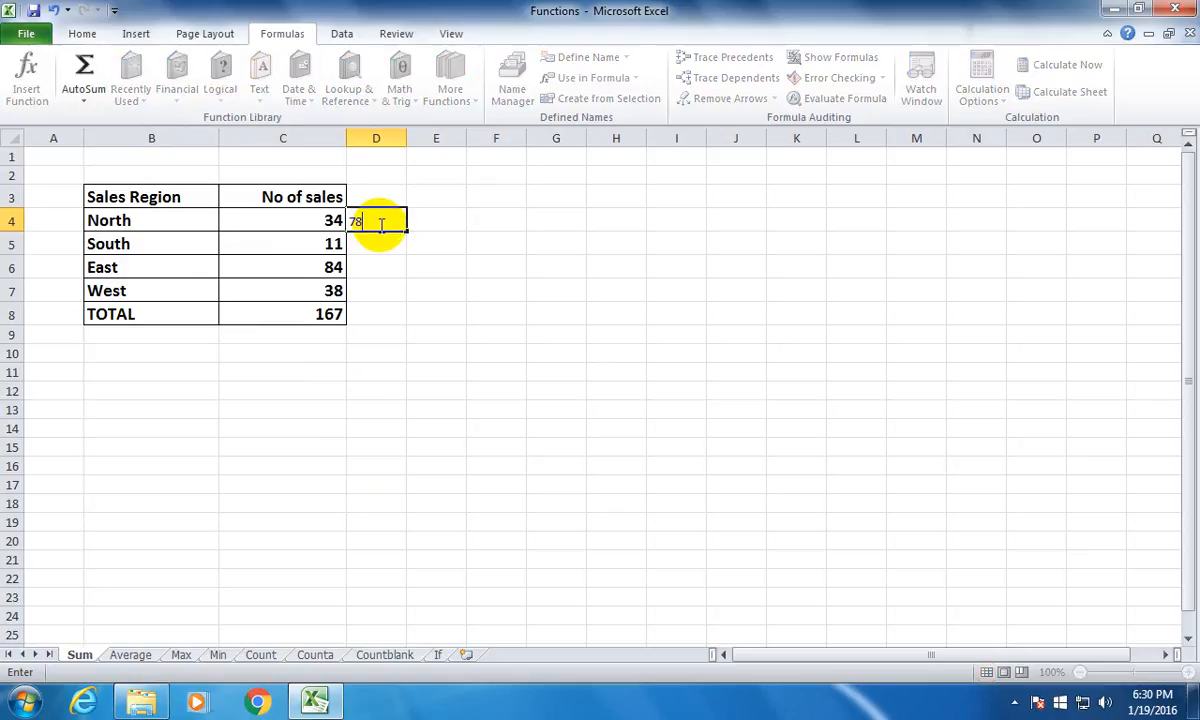
pyautogui.press('Tab')
pyautogui.write('85')
pyautogui.press('Tab')
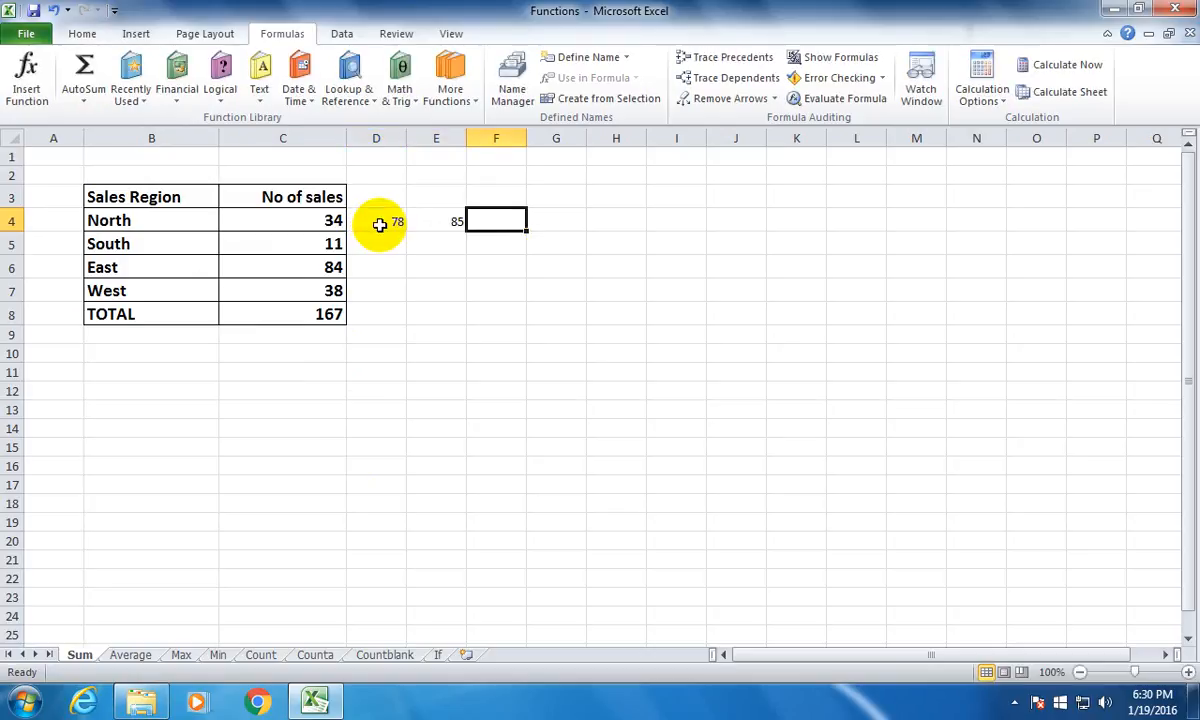
pyautogui.write('48')
pyautogui.press('Tab')
pyautogui.write('110')
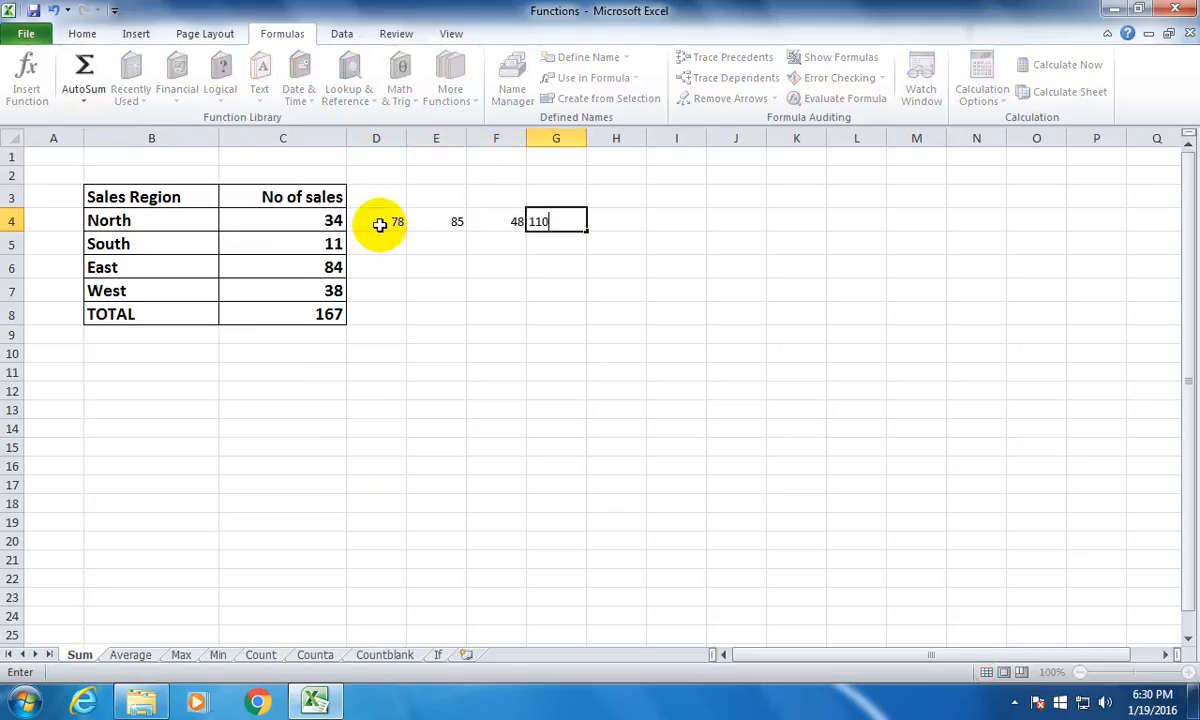
pyautogui.press('Tab')
# Step: Sum the North row values C4:G4 into H4 with AutoSum
pyautogui.moveTo(327, 220); pyautogui.dragTo(550, 221)
pyautogui.click(87, 62)
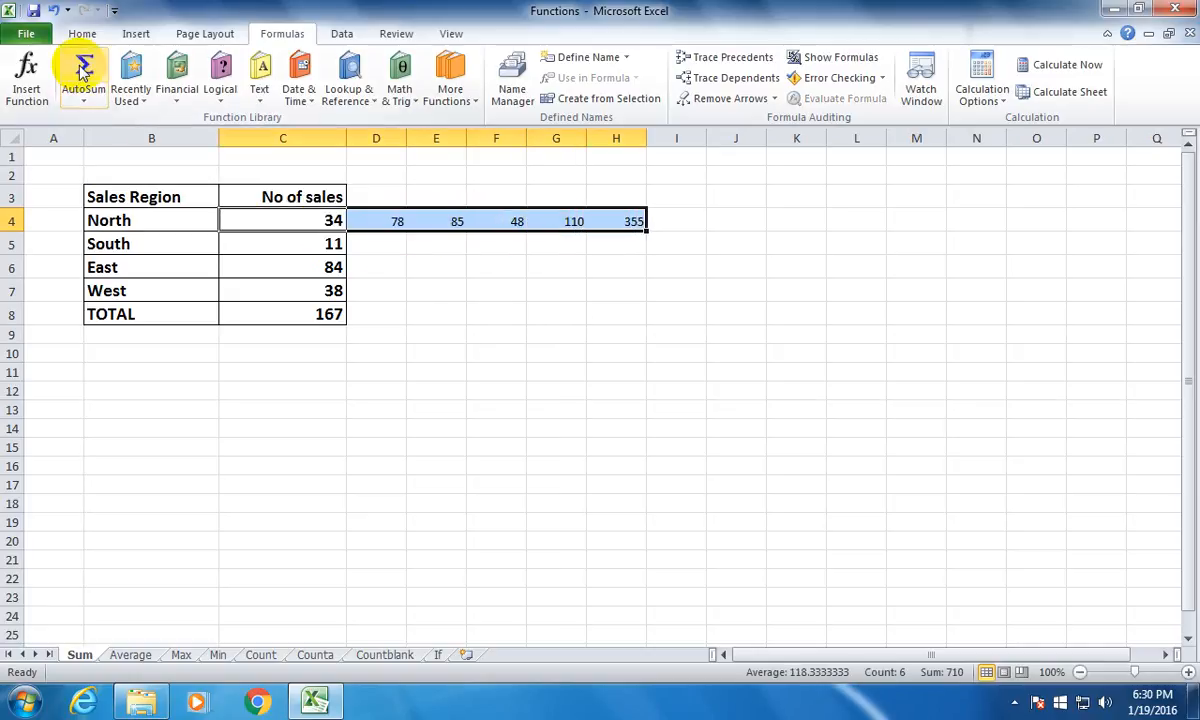
pyautogui.click(634, 221)
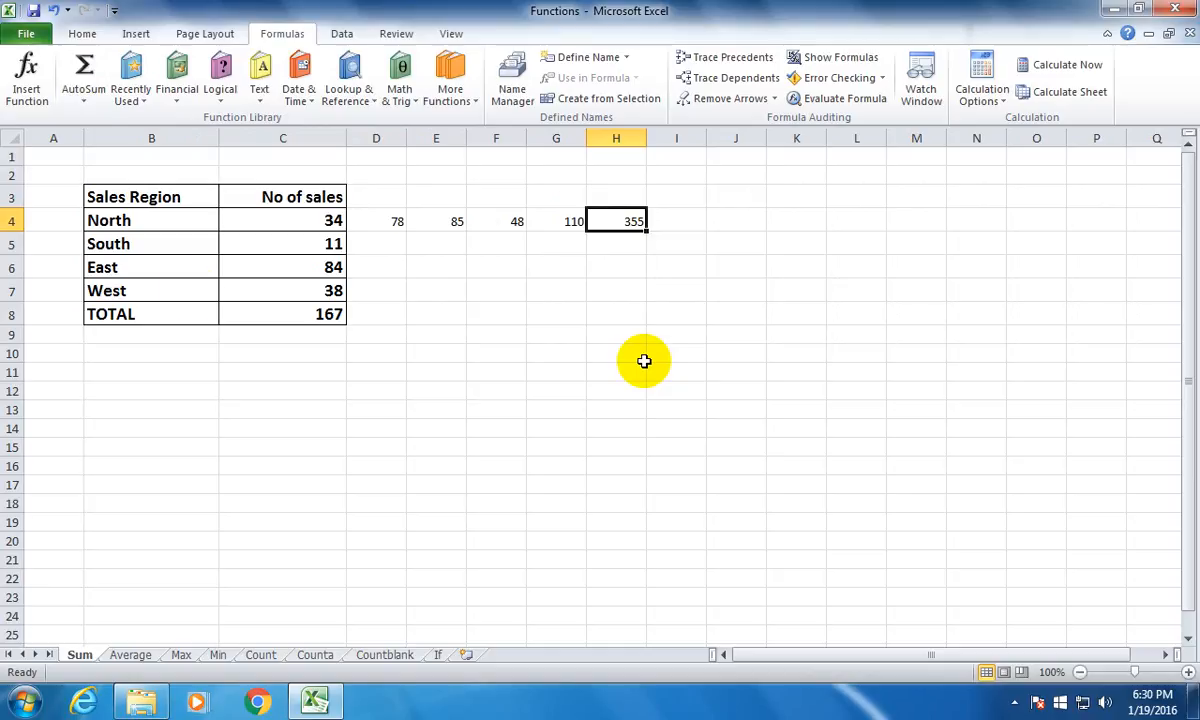
# Step: Clear the TOTAL result in cell C8
pyautogui.moveTo(287, 228); pyautogui.dragTo(287, 294)
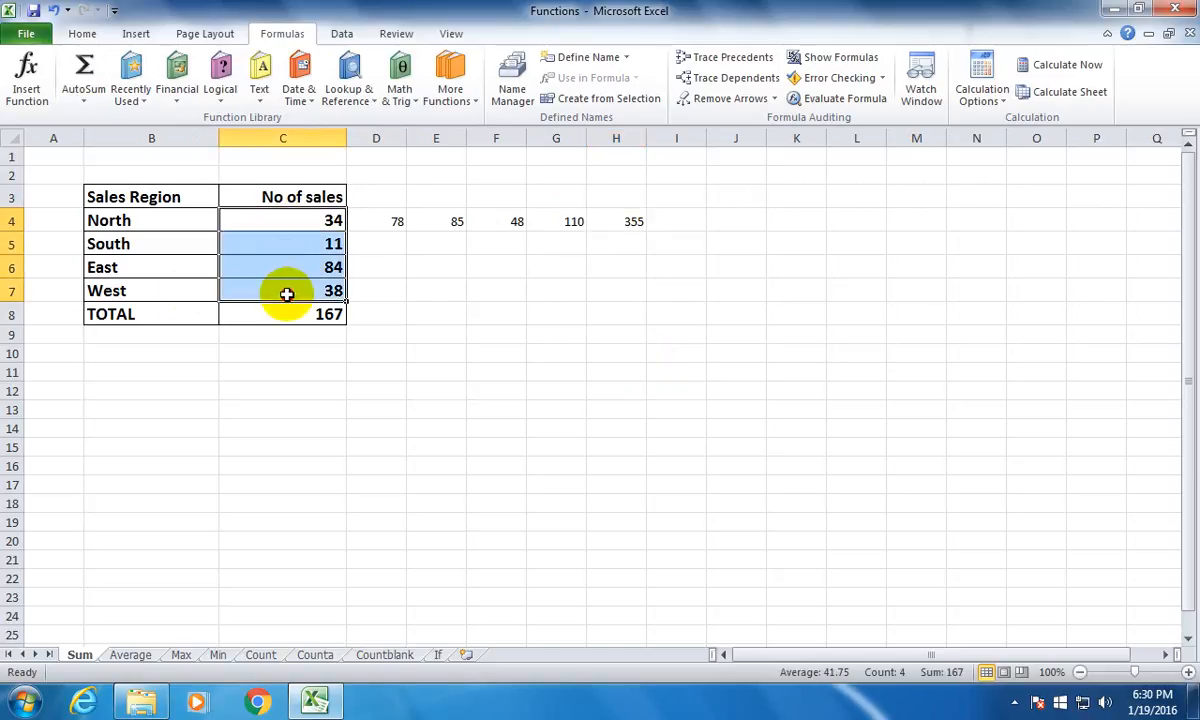
pyautogui.click(289, 313)
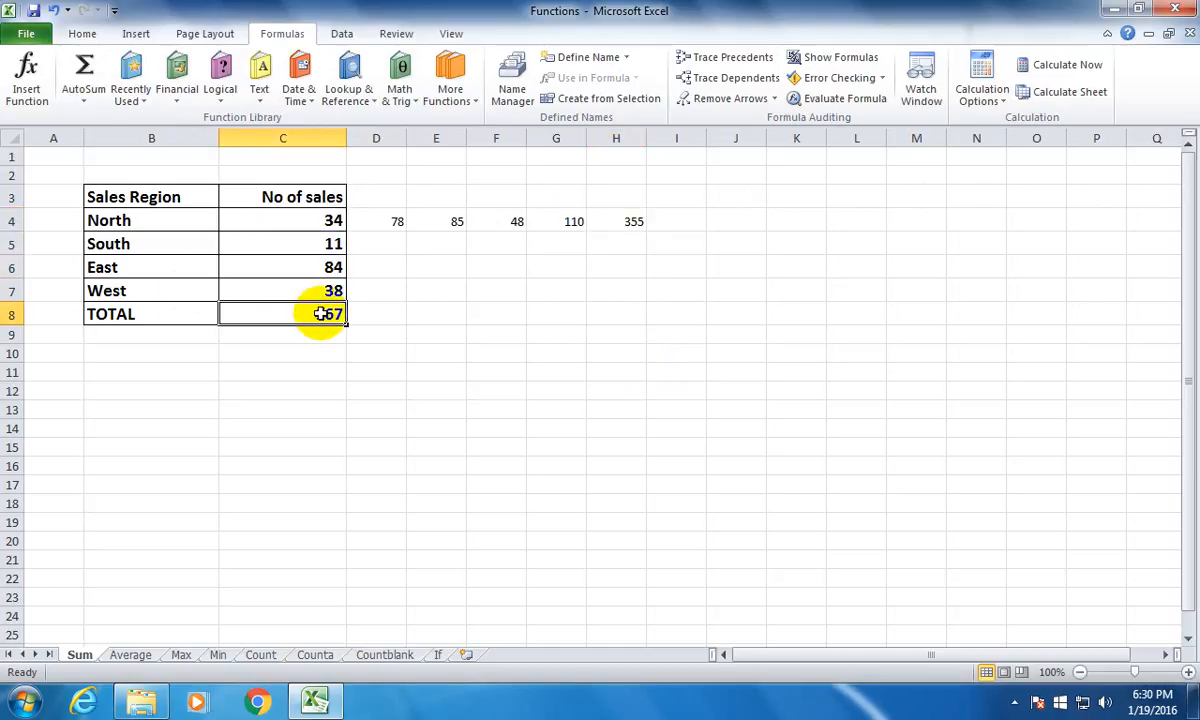
pyautogui.press('Delete')
# Step: Select the regional sales C4:C7 and use AutoSum to refill the TOTAL cell C8
pyautogui.click(289, 220)
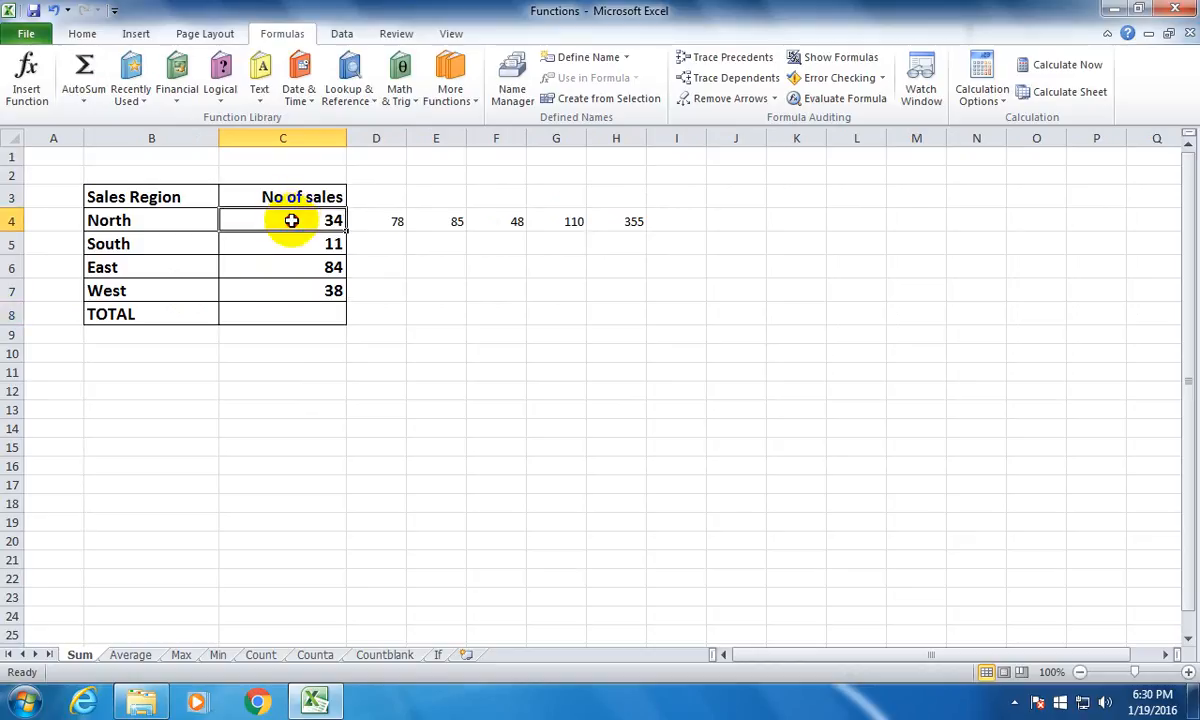
pyautogui.moveTo(291, 220); pyautogui.dragTo(295, 286)
pyautogui.click(82, 75)
pyautogui.click(335, 410)
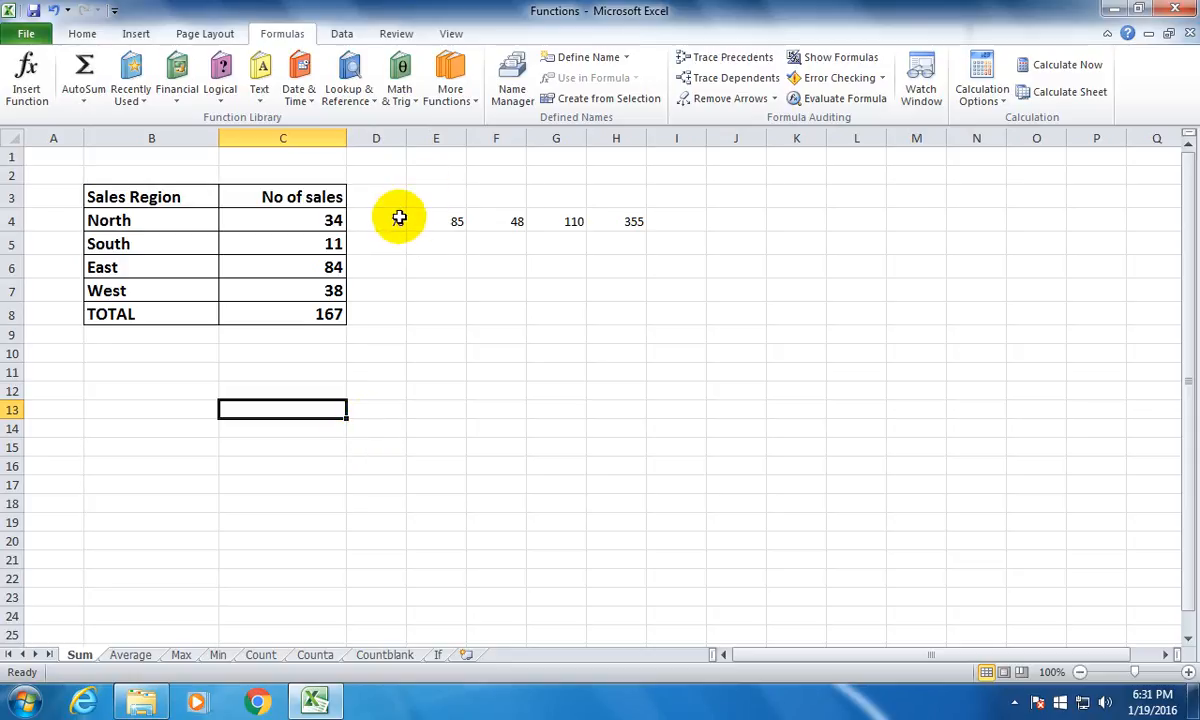
# Step: Delete the extra North row values and their sum from D4:H4
pyautogui.moveTo(396, 220); pyautogui.dragTo(616, 221)
pyautogui.press('Delete')
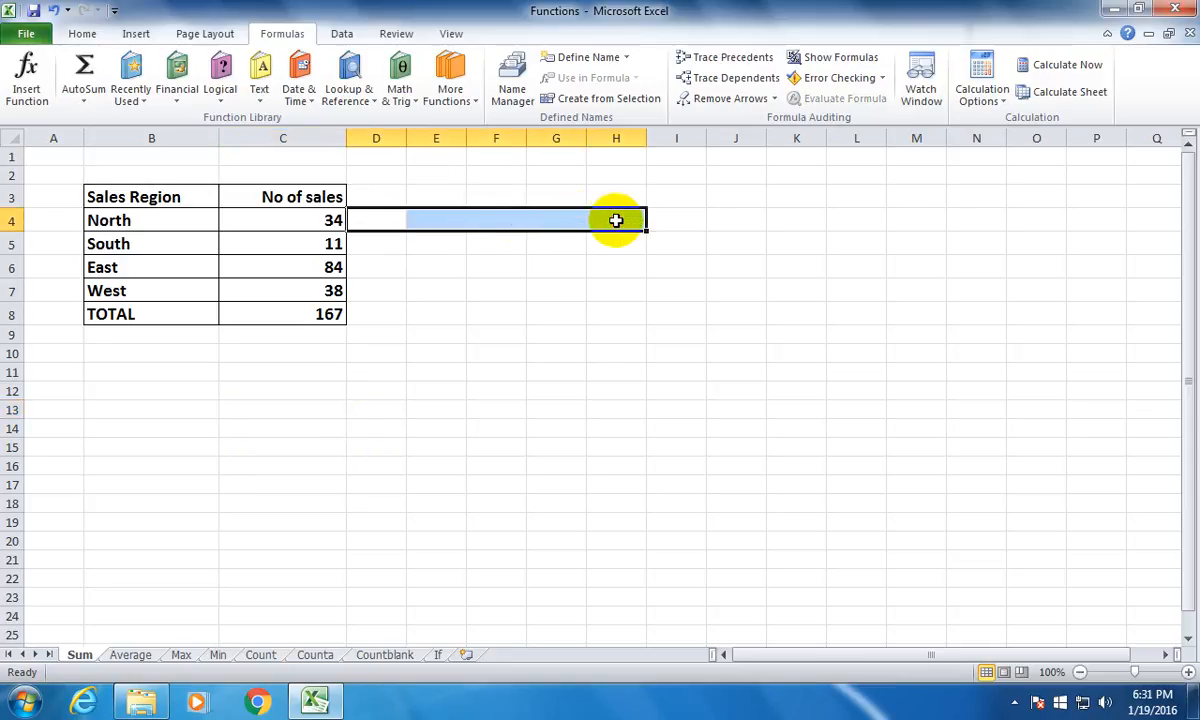
pyautogui.click(450, 335)
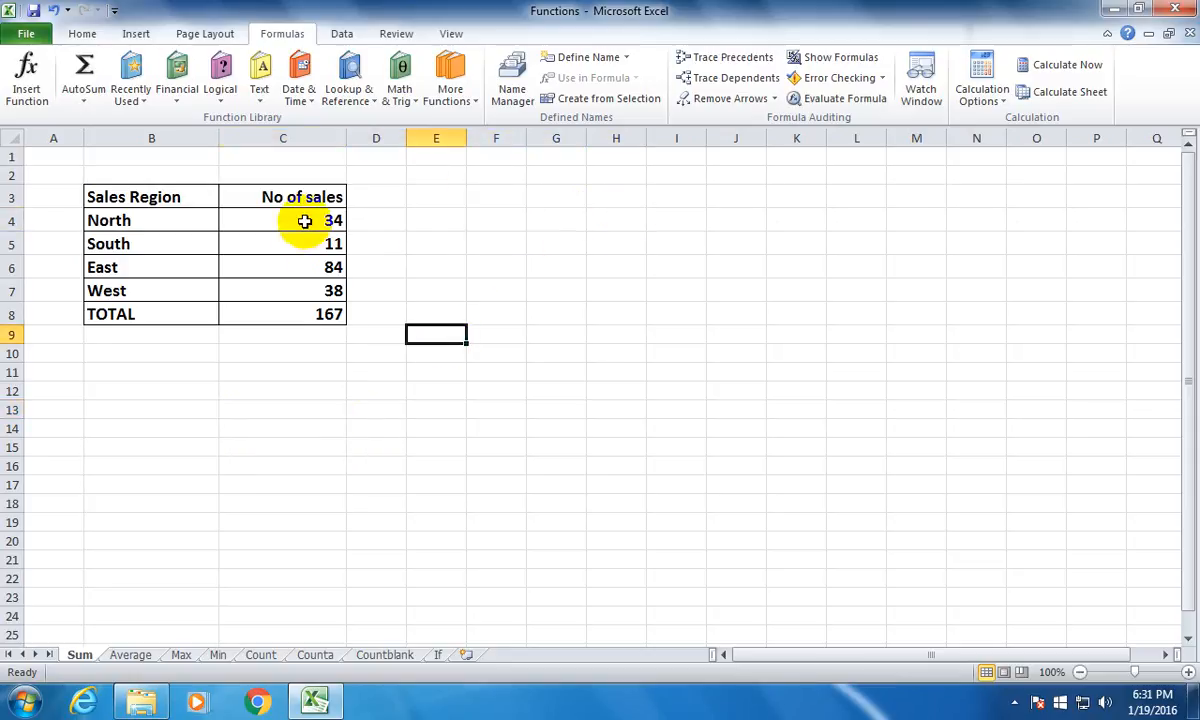
# Step: Delete the sum from the TOTAL cell C8 on the Sum sheet
pyautogui.moveTo(305, 221); pyautogui.dragTo(307, 291)
pyautogui.click(312, 344)
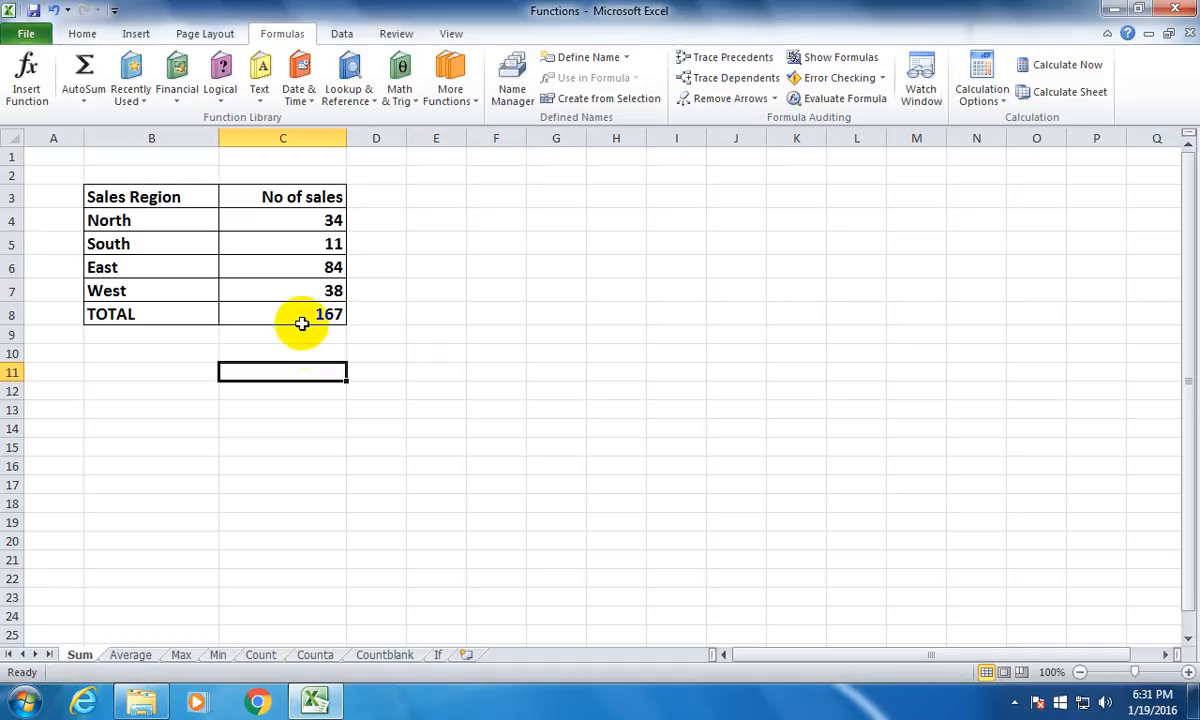
pyautogui.click(301, 319)
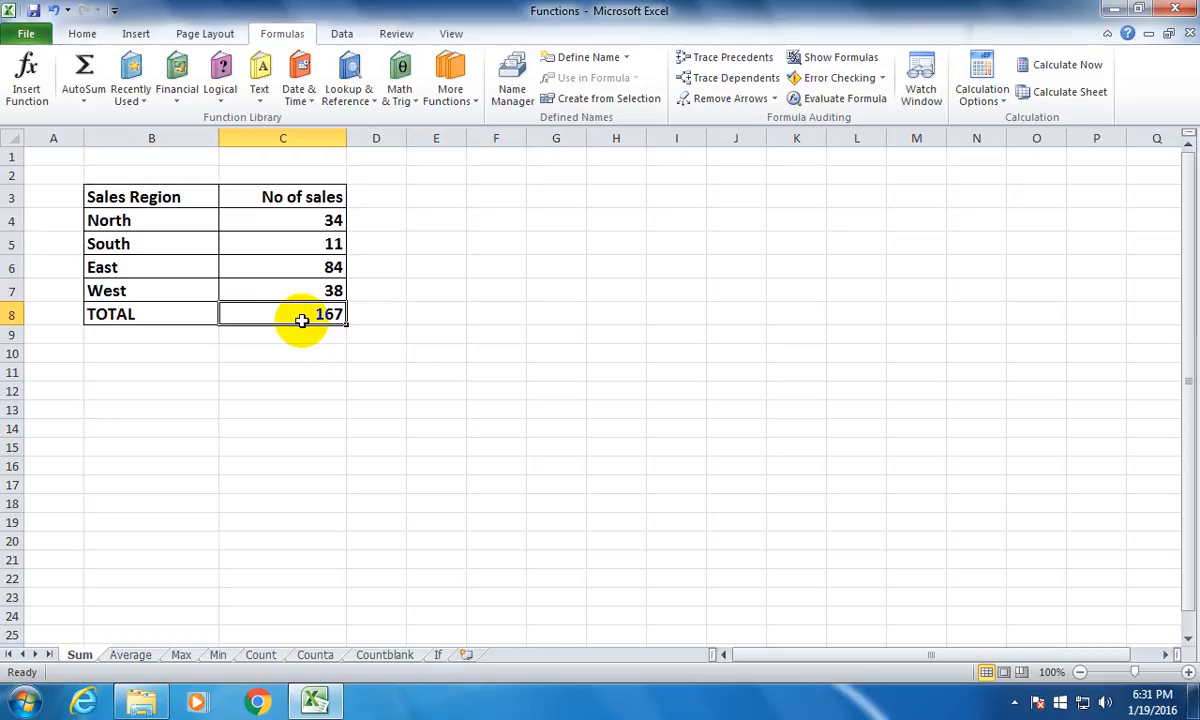
pyautogui.press('Delete')
pyautogui.click(303, 412)
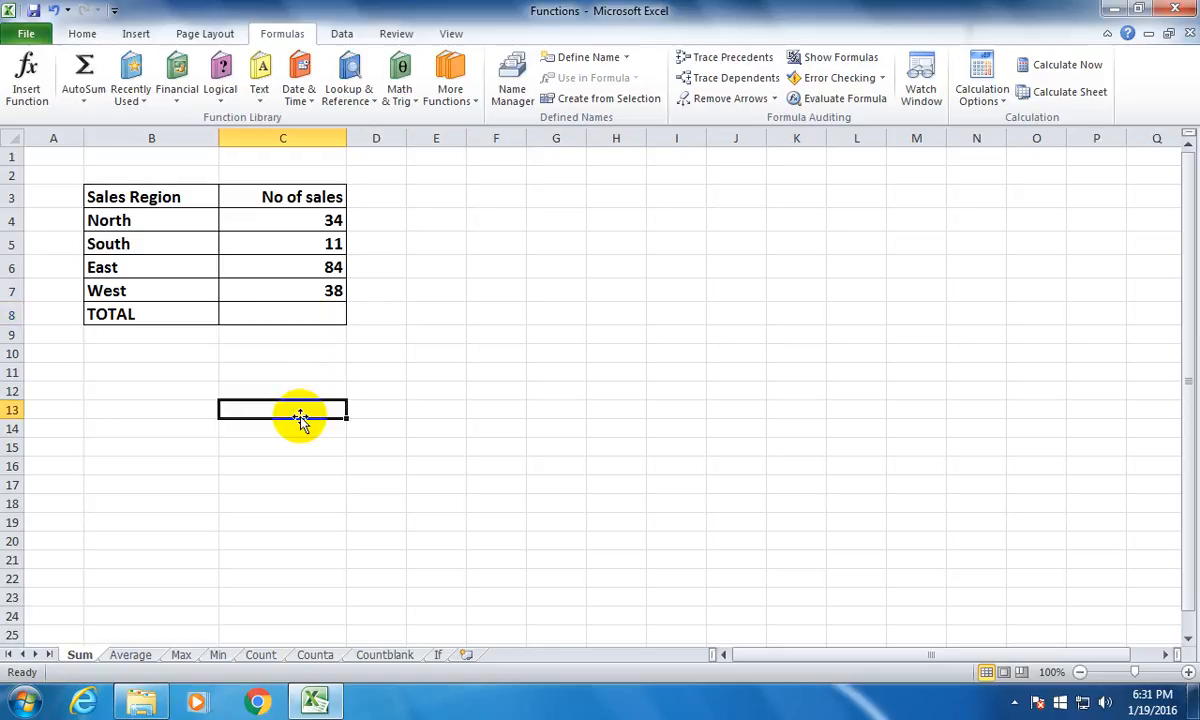
# Step: On the Average sheet, enter =average(C4:C7) in C8 for the average number of sales per region
pyautogui.click(170, 429)
pyautogui.click(130, 654)
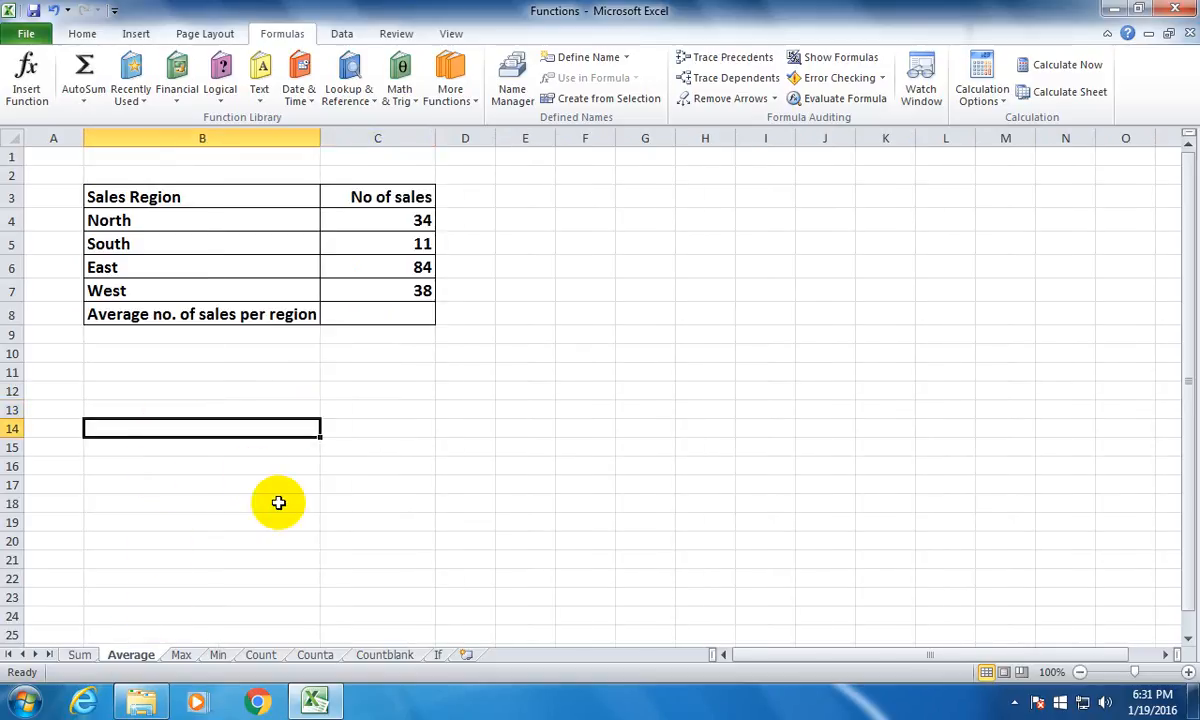
pyautogui.moveTo(142, 222); pyautogui.dragTo(147, 289)
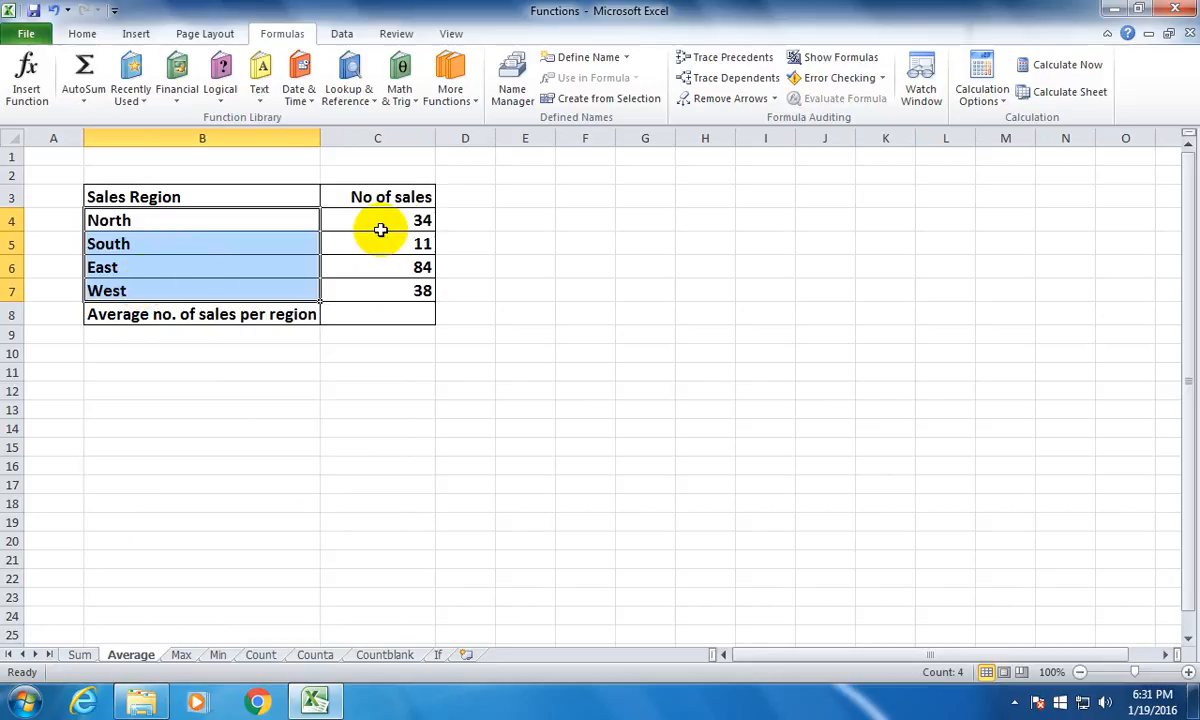
pyautogui.moveTo(380, 230); pyautogui.dragTo(402, 289)
pyautogui.click(394, 311)
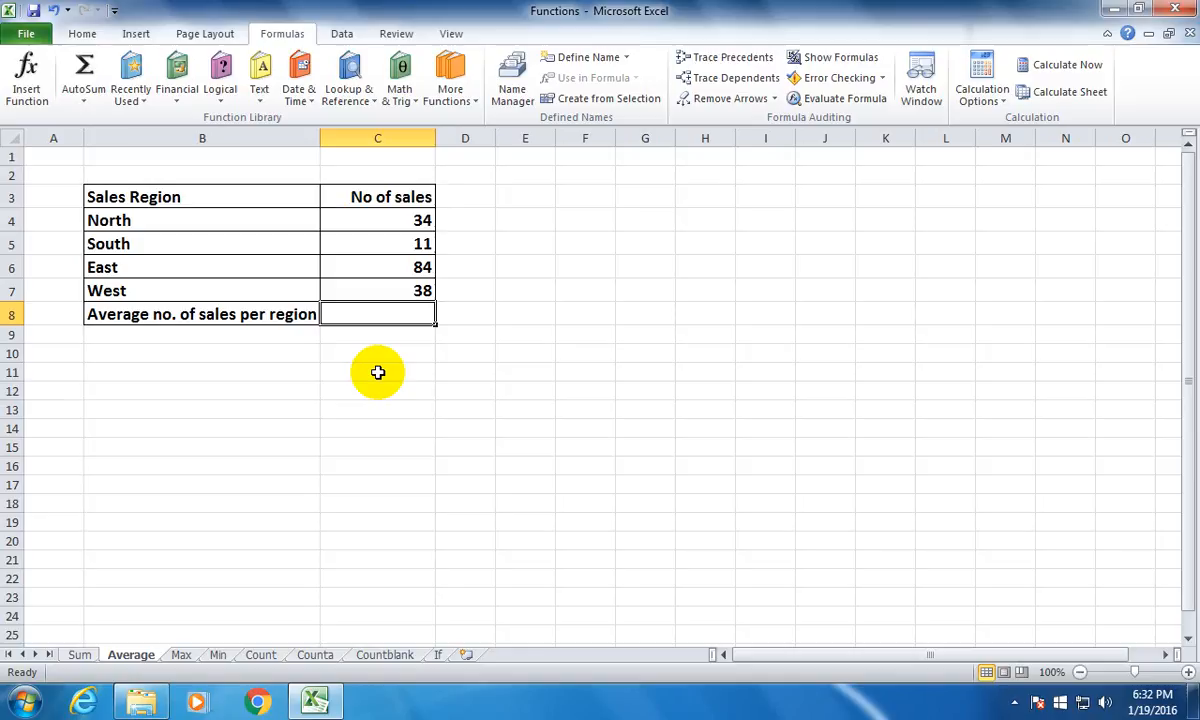
pyautogui.write('=ave')
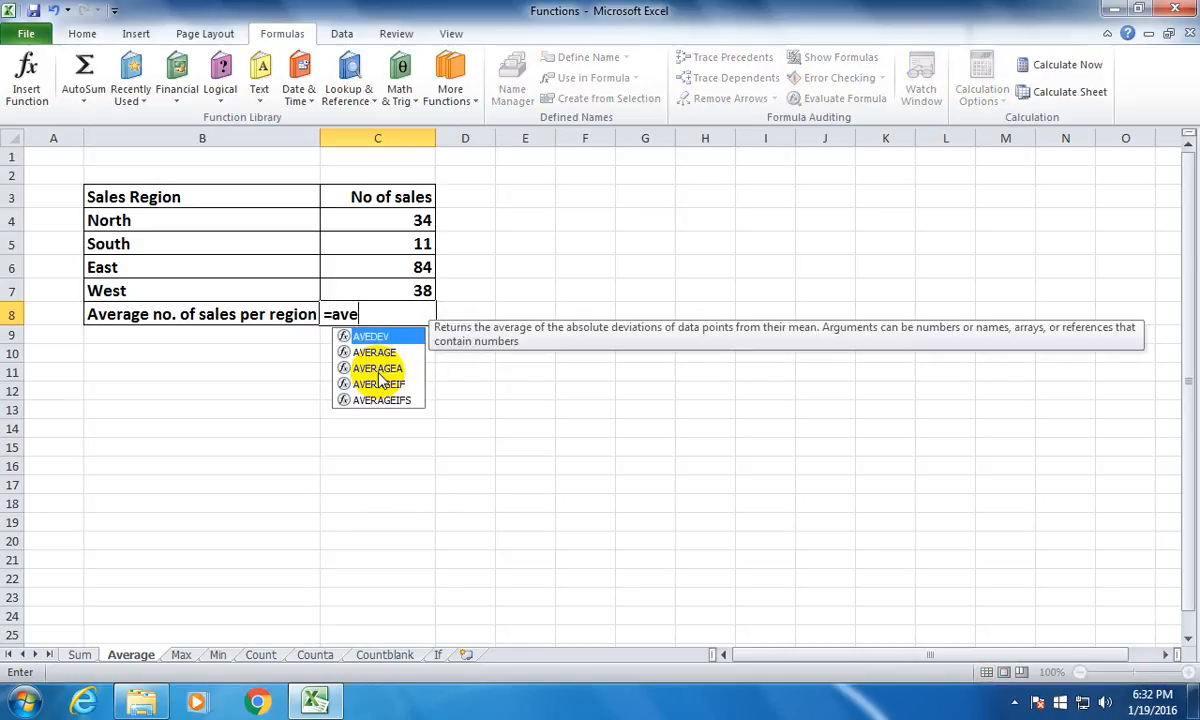
pyautogui.write('rage(')
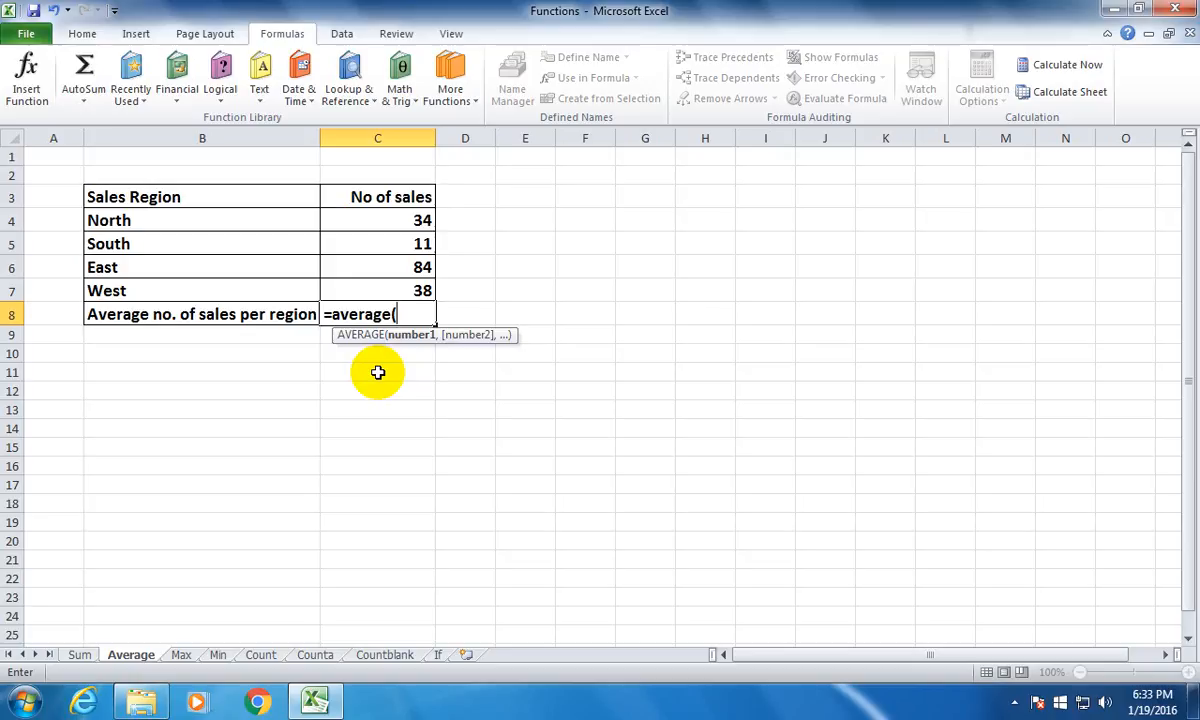
pyautogui.write('C')
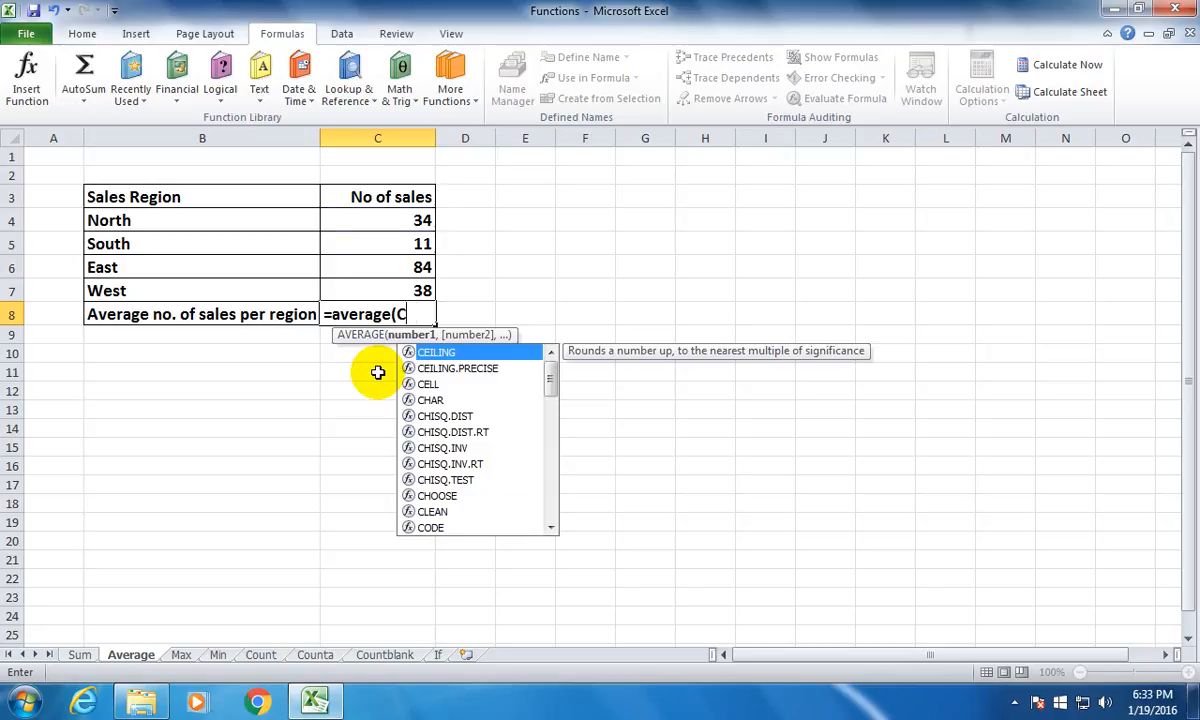
pyautogui.write('4:C7)')
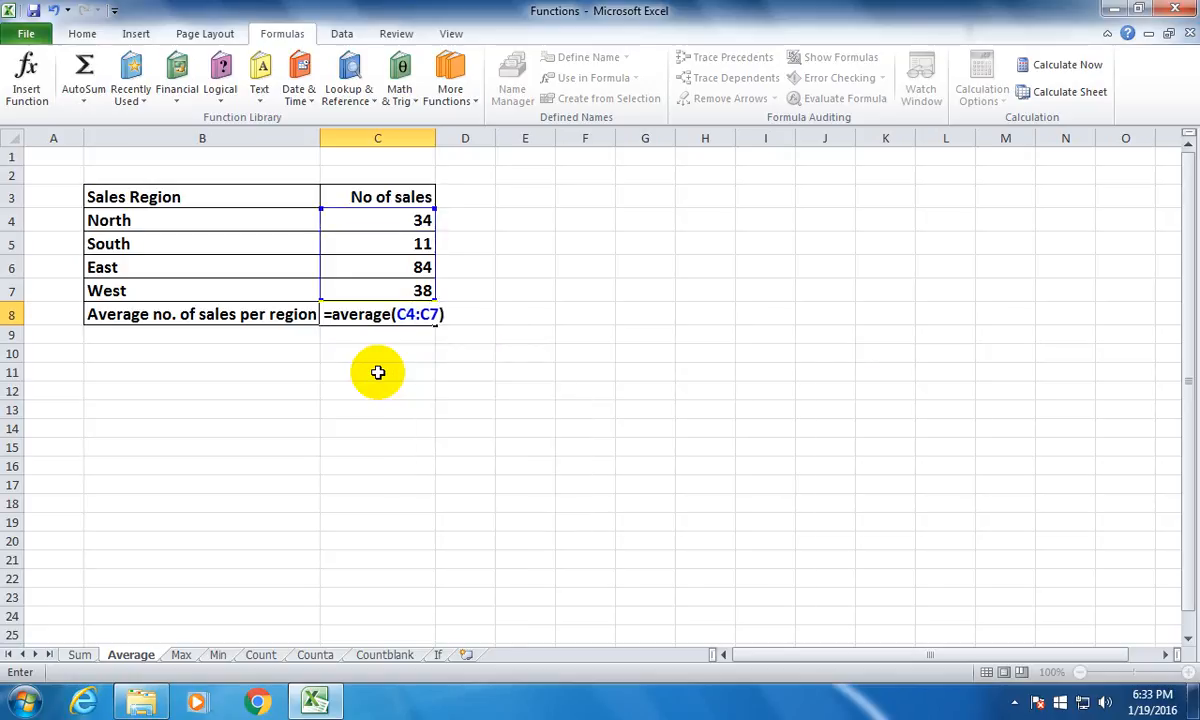
pyautogui.press('Return')
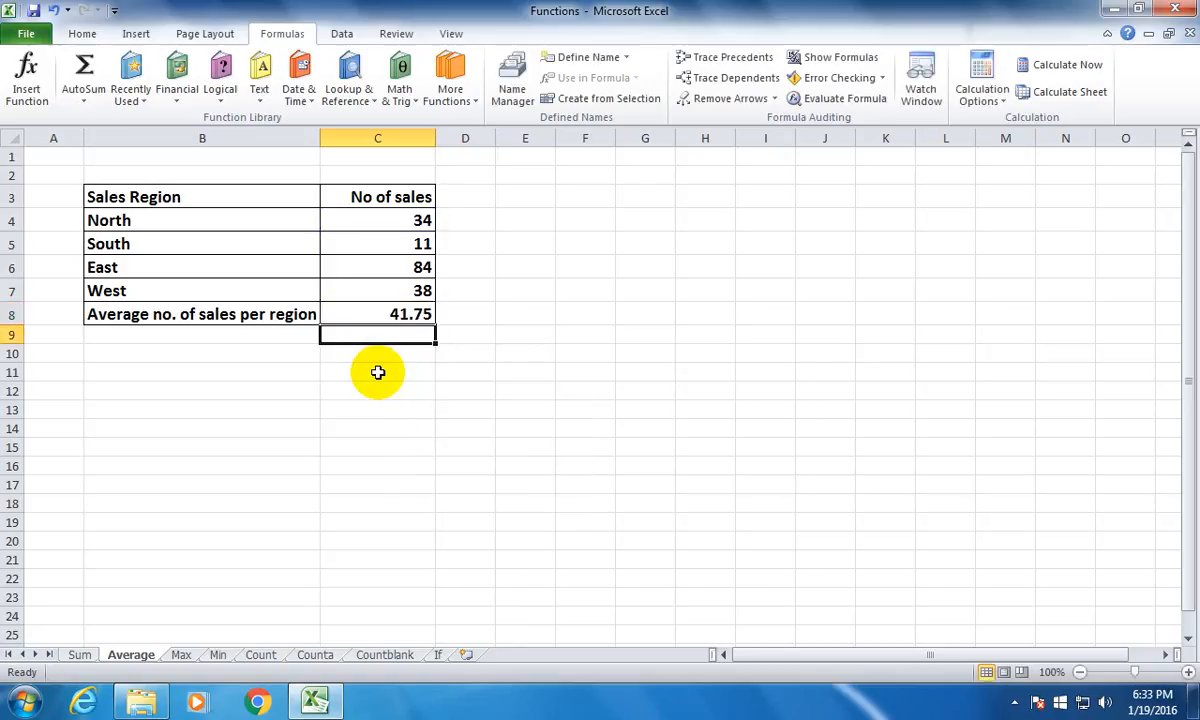
pyautogui.press('Up')
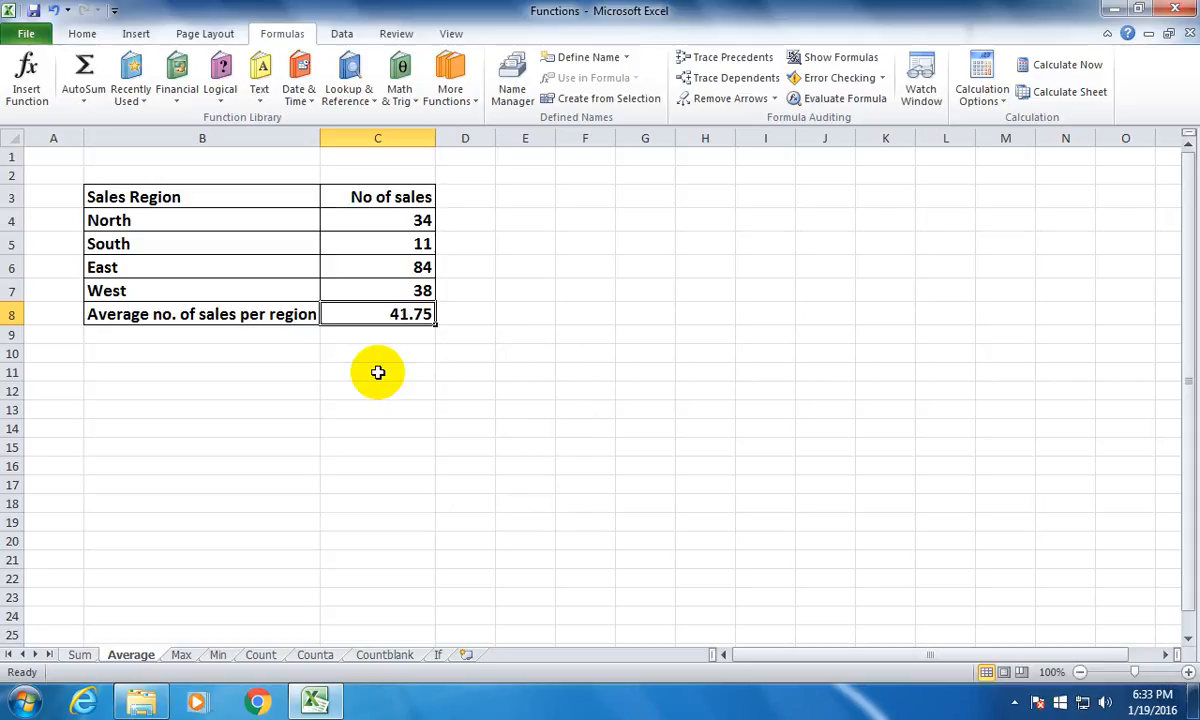
pyautogui.press('Up')
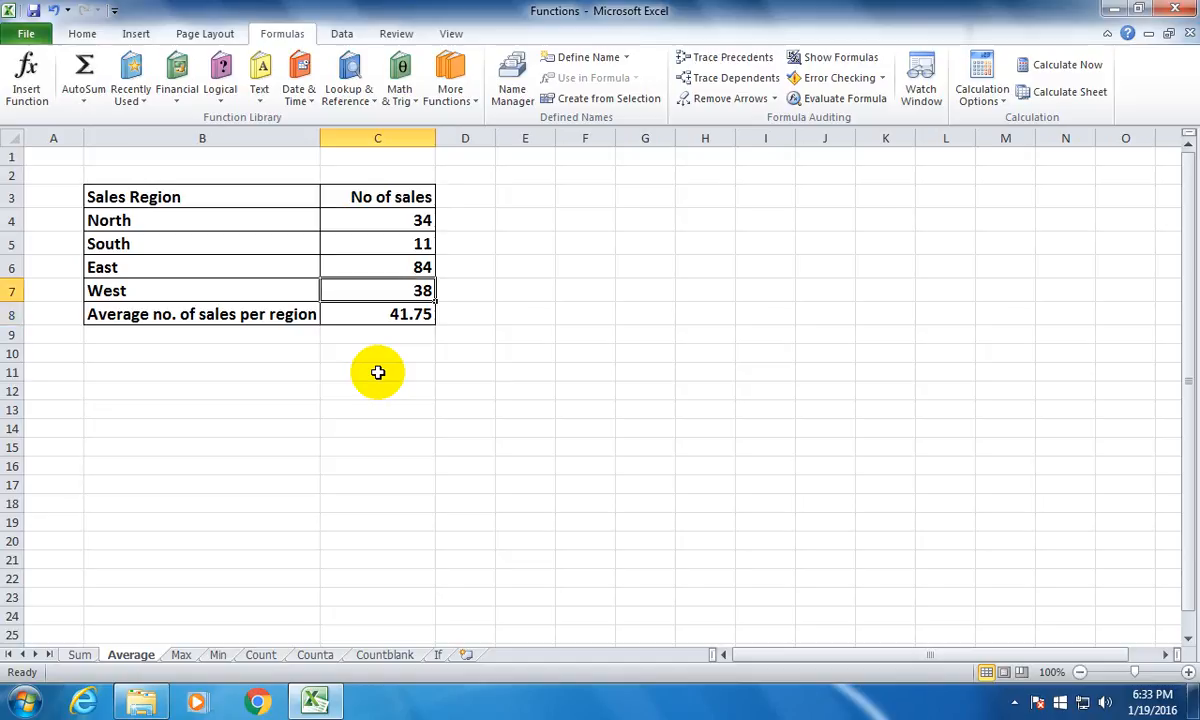
pyautogui.press('Delete')
pyautogui.hotkey('ctrl', 'z')
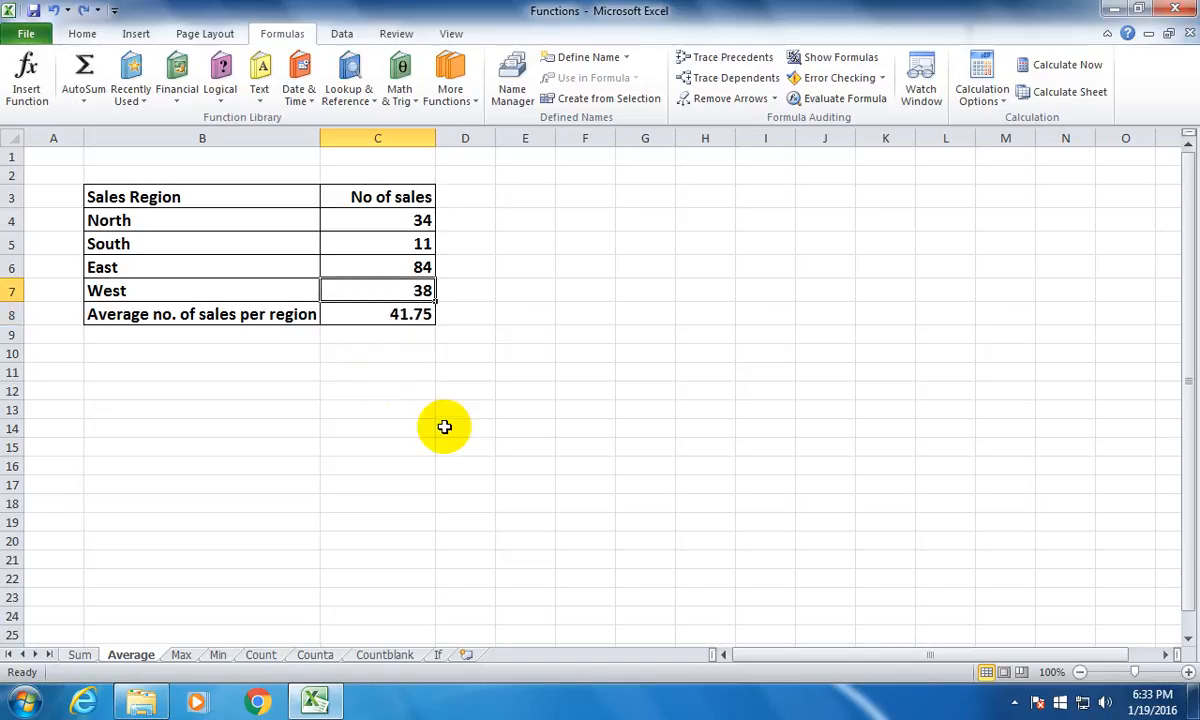
# Step: Change the South region's number of sales in C5 to 13, and undo the change
pyautogui.click(421, 394)
pyautogui.click(422, 244)
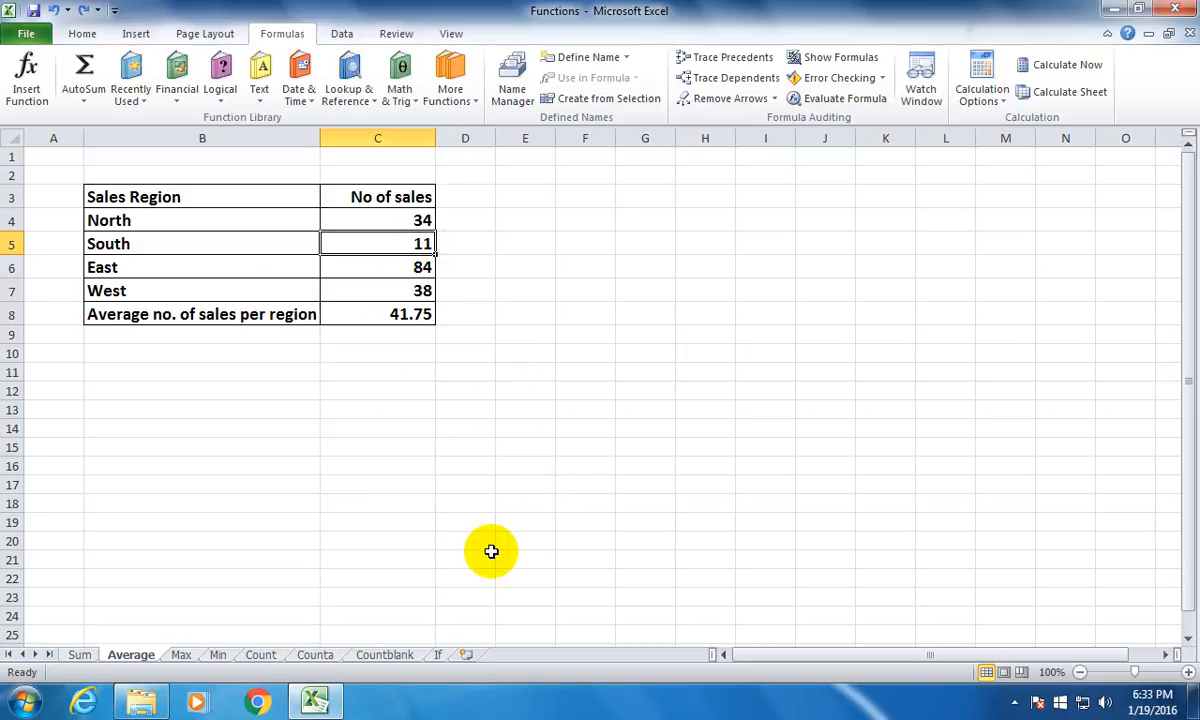
pyautogui.write('13')
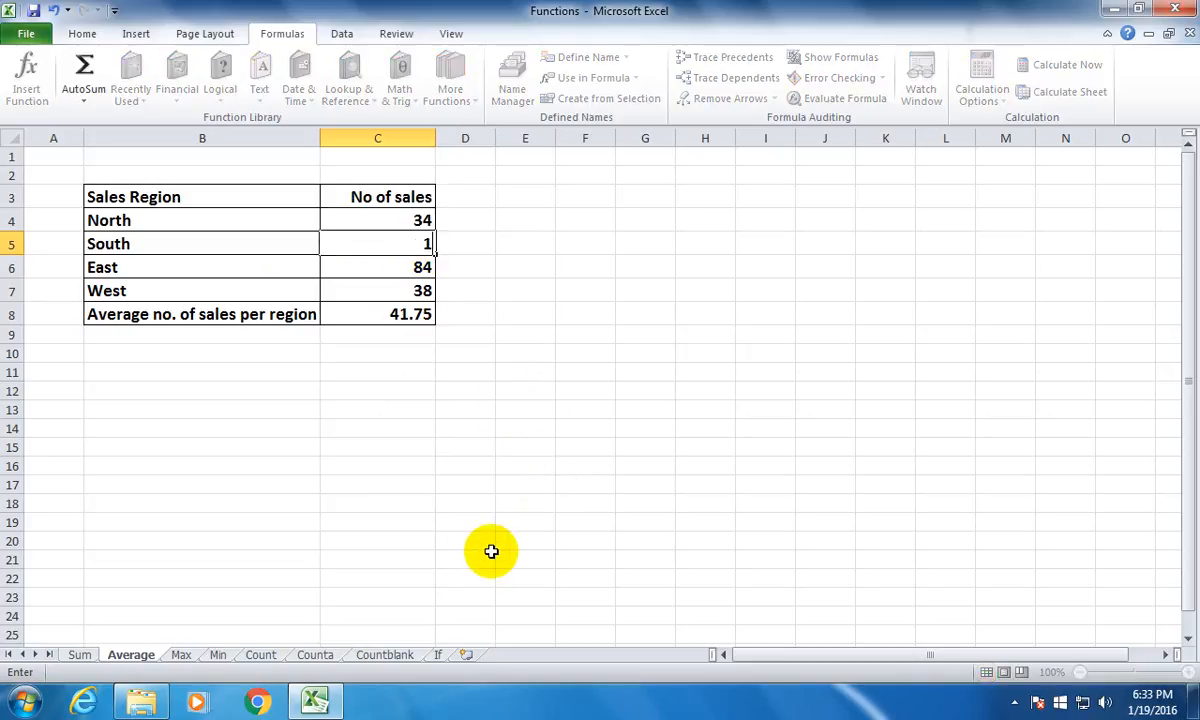
pyautogui.press('Return')
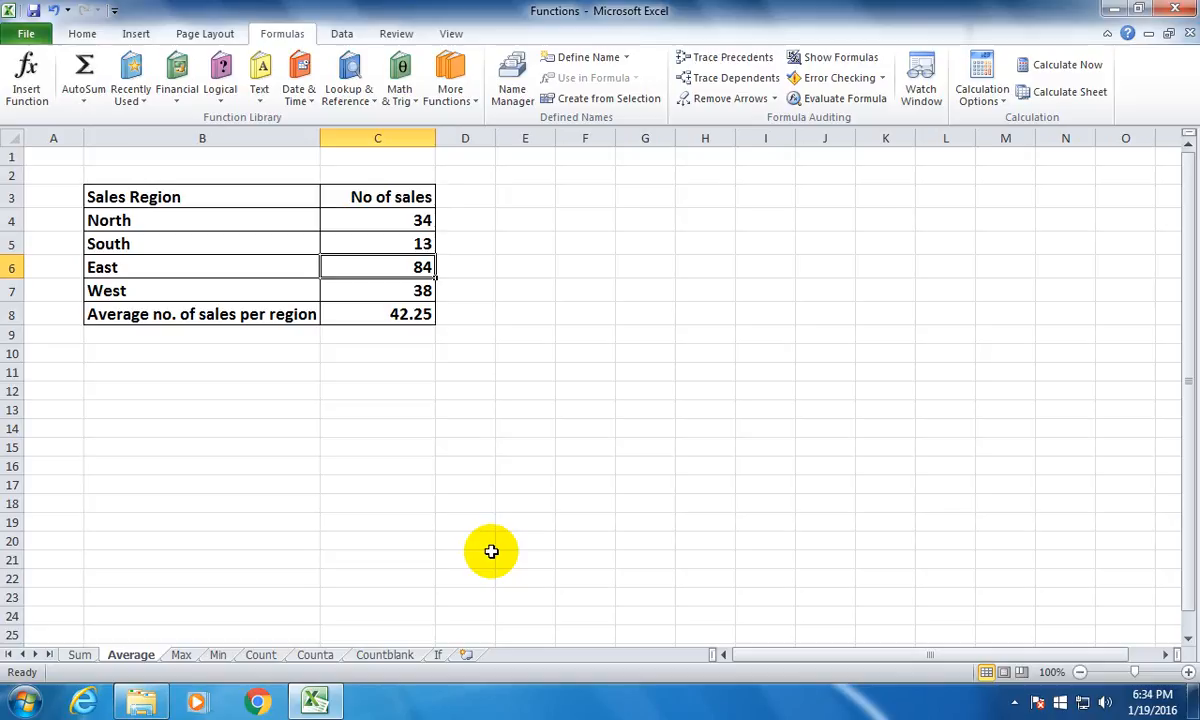
pyautogui.hotkey('ctrl', 'z')
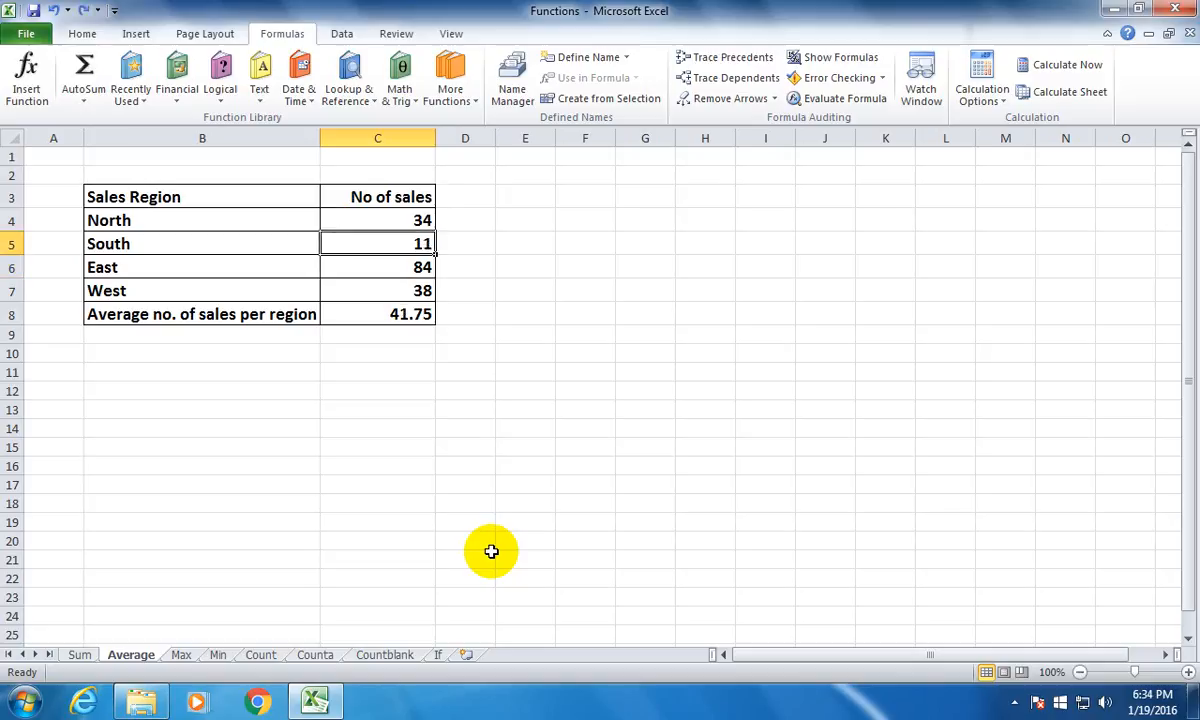
# Step: Delete the average result from C8 on the Average sheet
pyautogui.click(490, 442)
pyautogui.click(388, 318)
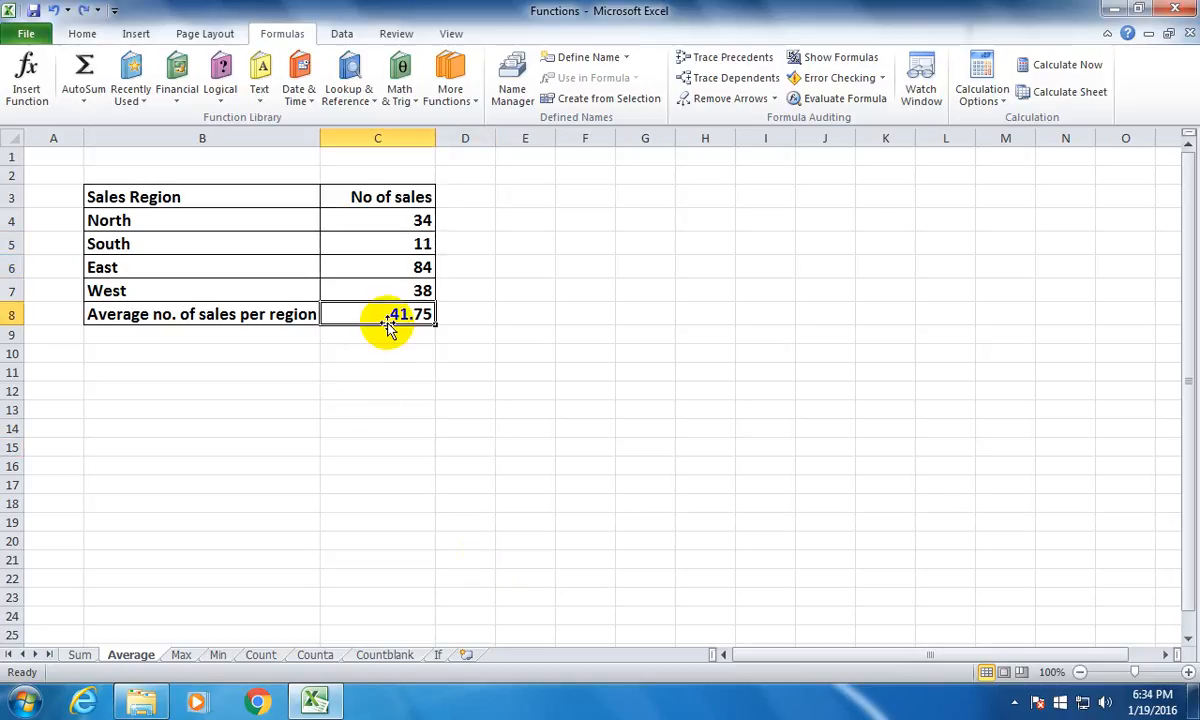
pyautogui.press('Delete')
pyautogui.click(285, 447)
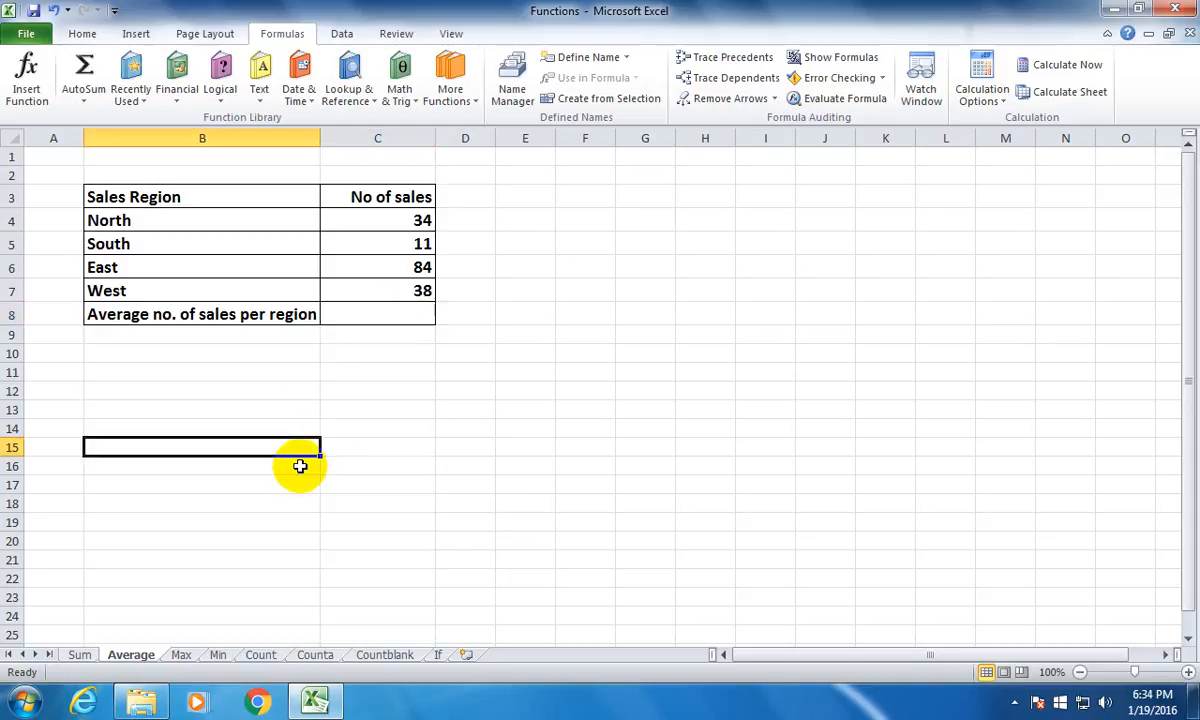
# Step: On the Max sheet, enter =max(C4:C7) in C8 for the highest number of sales in a region
pyautogui.click(181, 655)
pyautogui.click(290, 447)
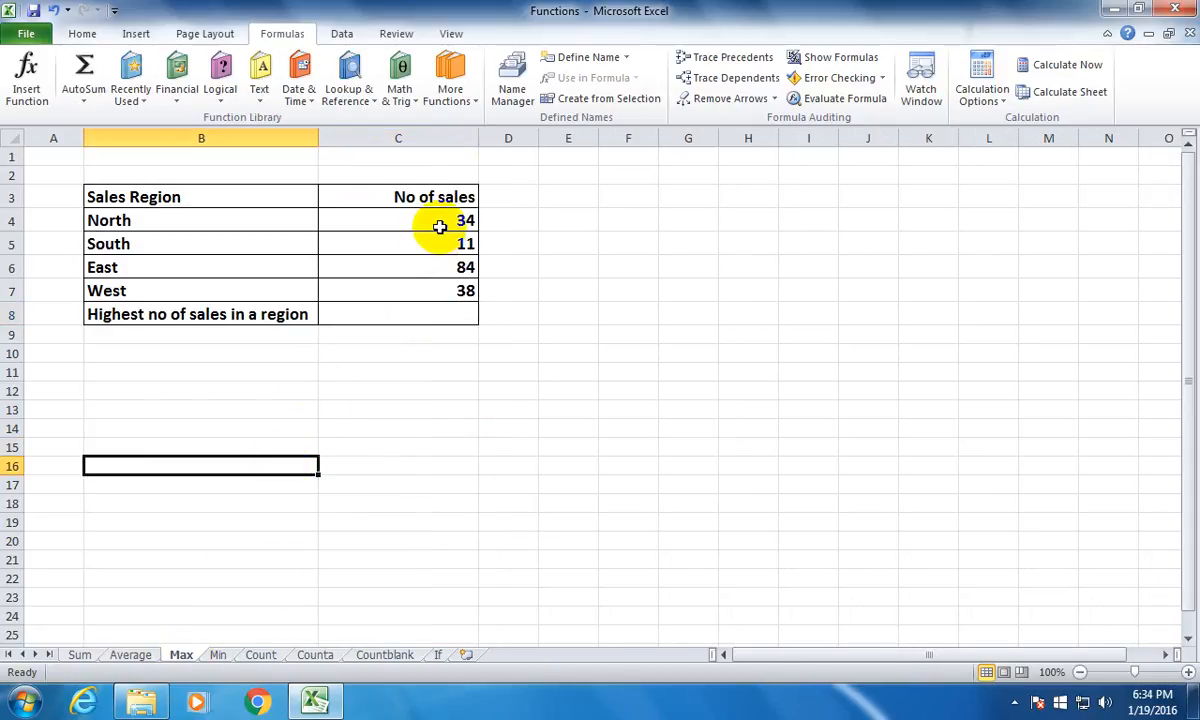
pyautogui.moveTo(442, 222); pyautogui.dragTo(444, 293)
pyautogui.click(405, 447)
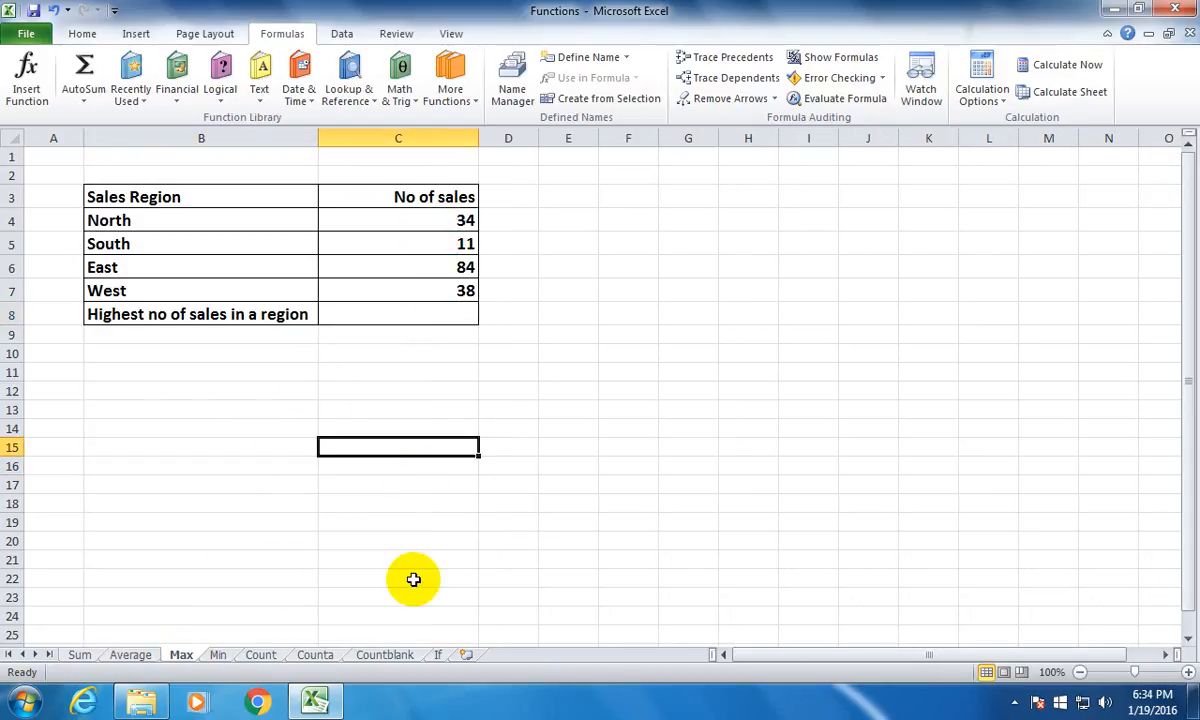
pyautogui.click(340, 315)
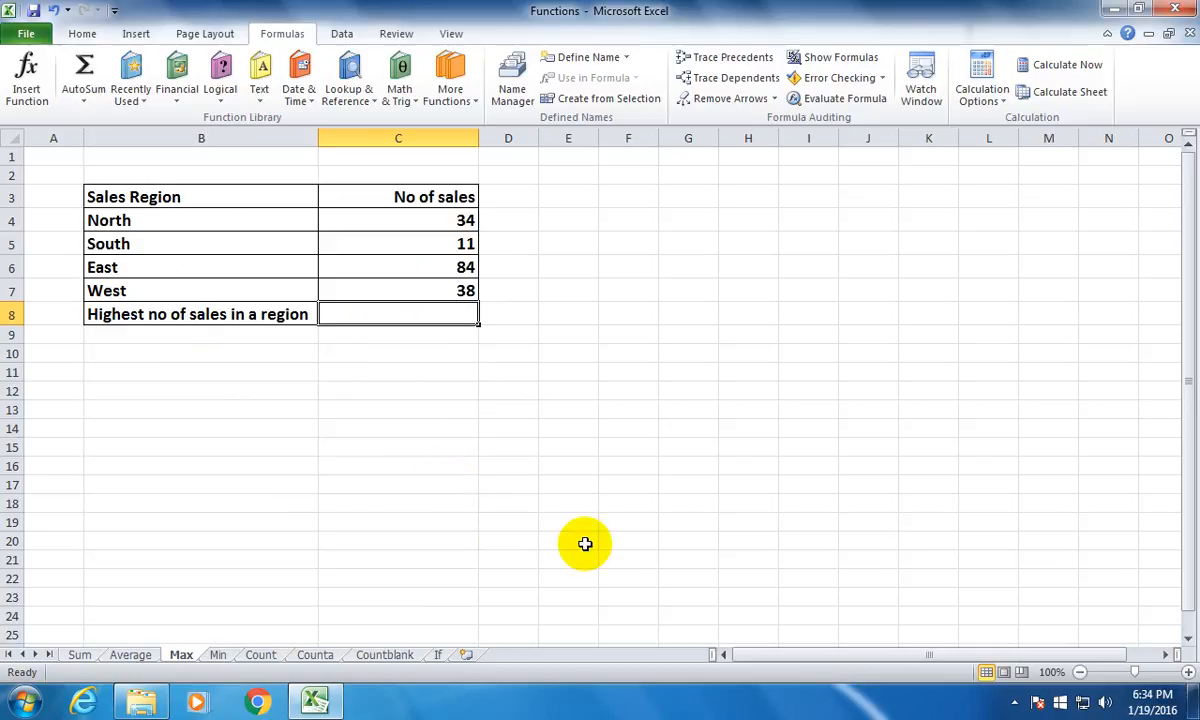
pyautogui.write('=max')
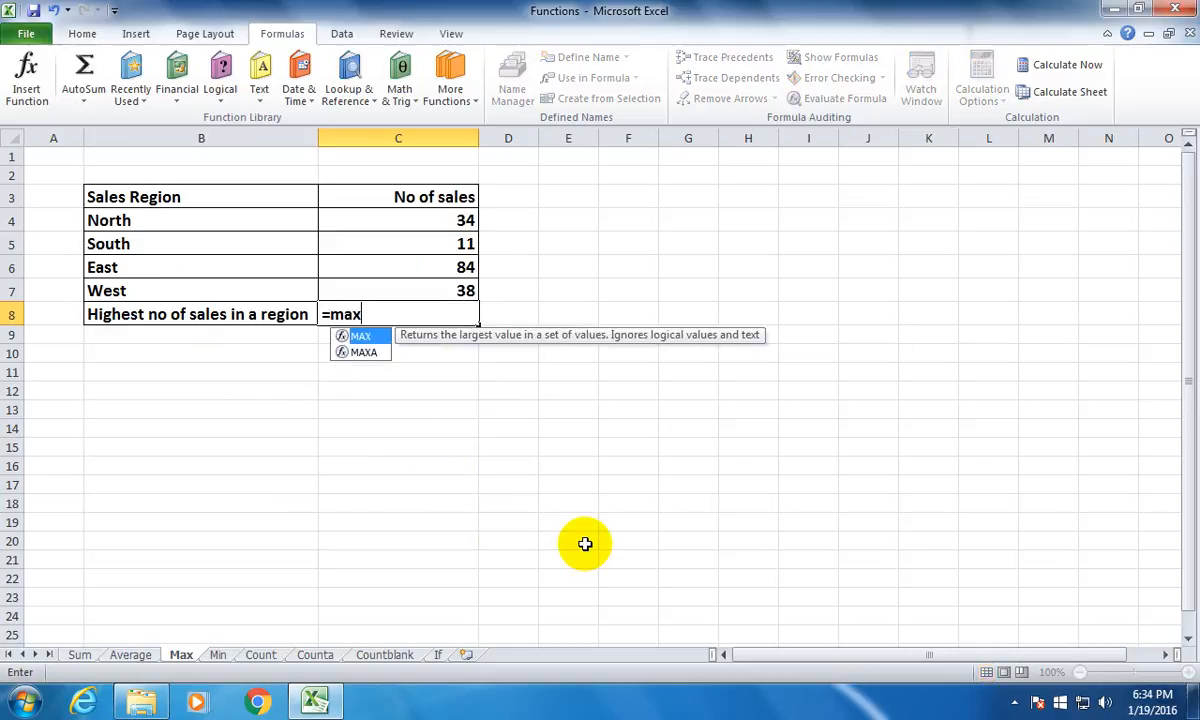
pyautogui.write('(')
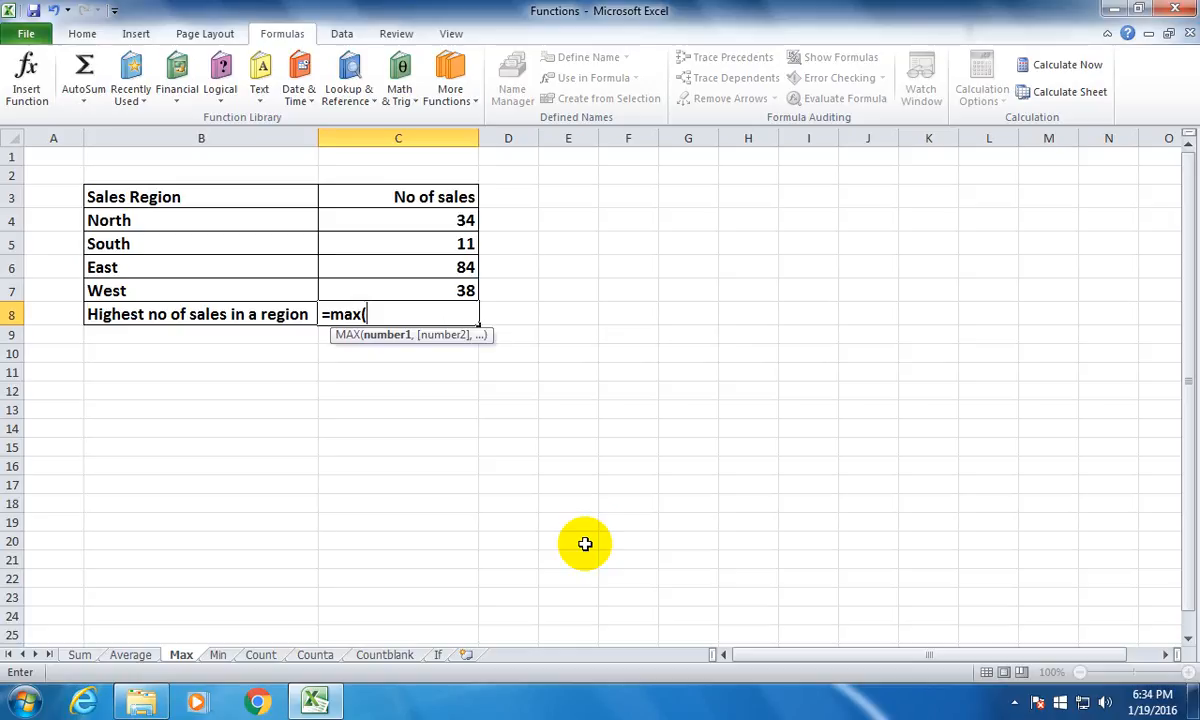
pyautogui.write('C4')
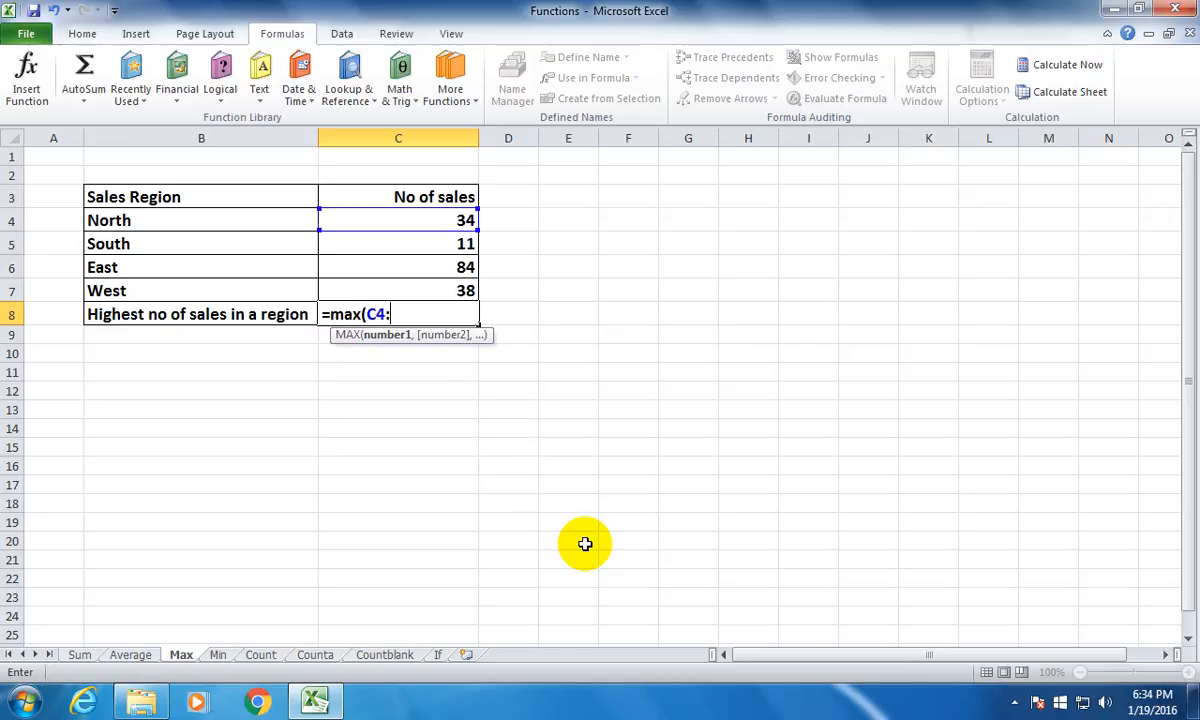
pyautogui.write(':C7)')
pyautogui.press('Return')
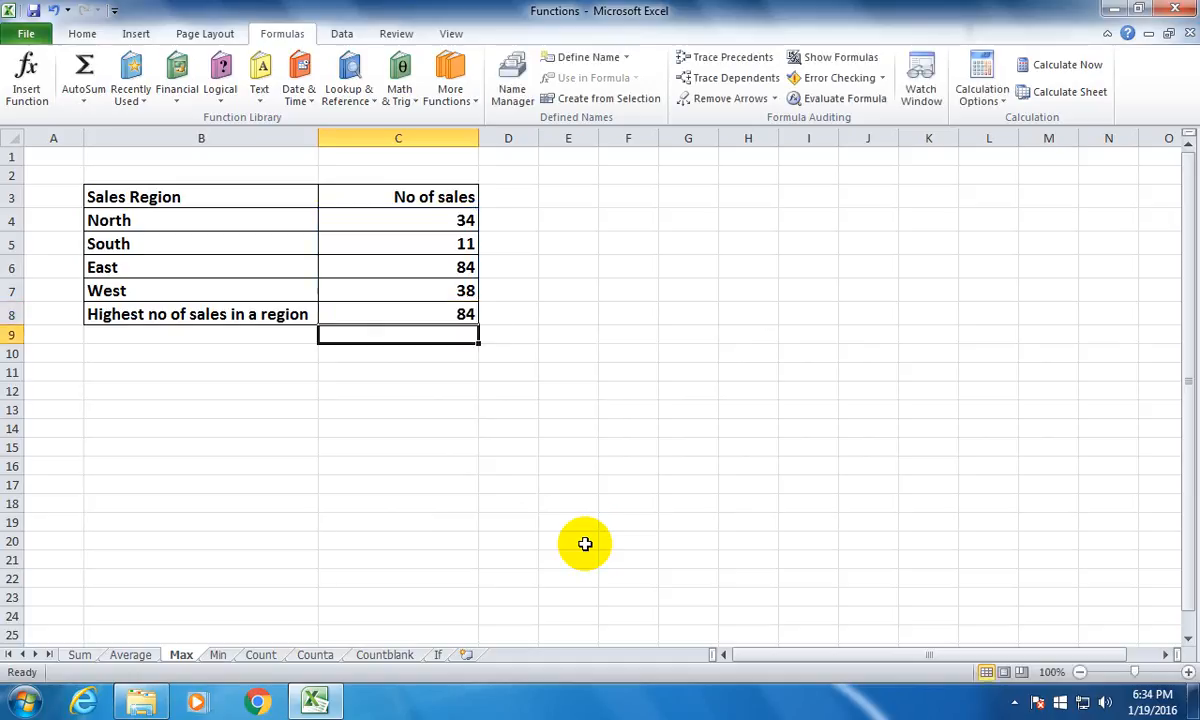
pyautogui.press('Up')
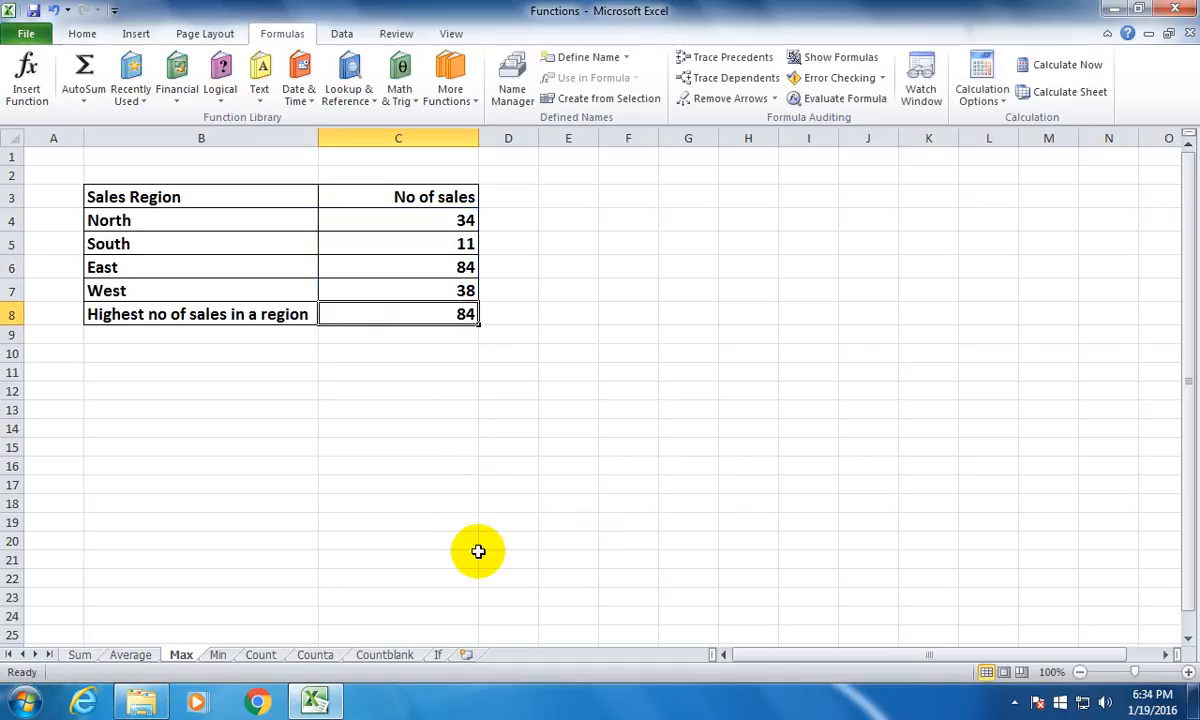
# Step: Select the East region's name, and delete the highest-sales result from C8 on the Max sheet
pyautogui.click(104, 267)
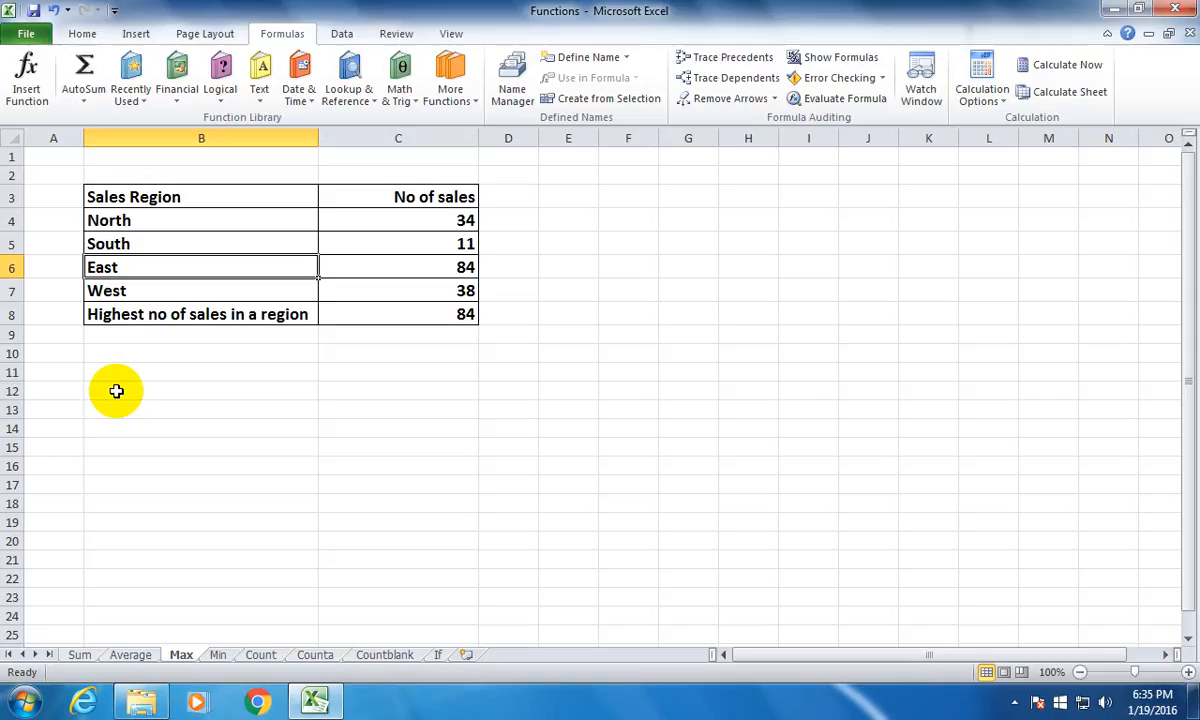
pyautogui.press('Down')
pyautogui.press('Down')
pyautogui.press('Right')
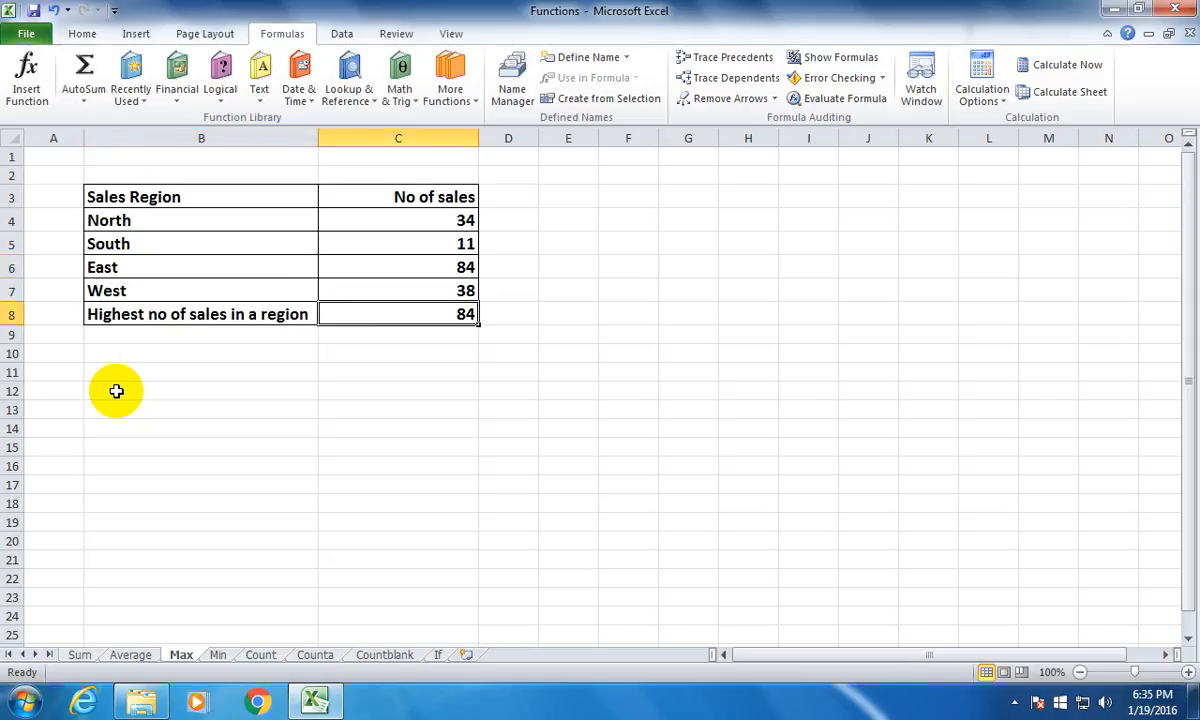
pyautogui.press('Delete')
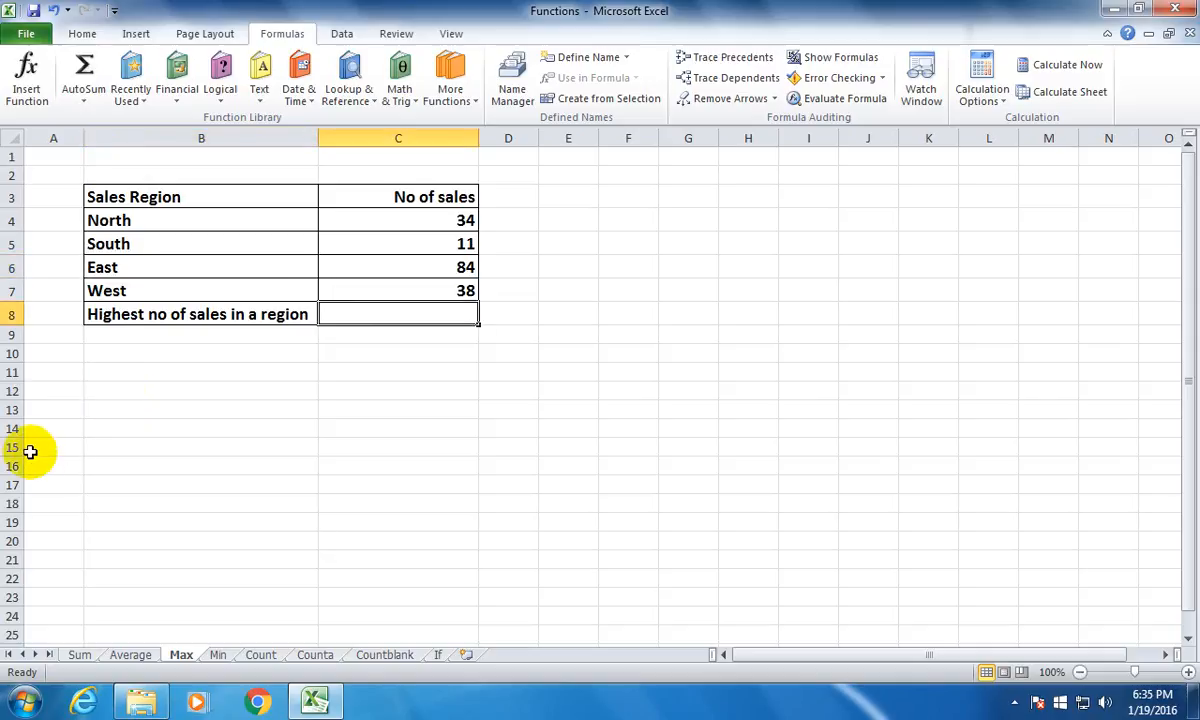
pyautogui.click(29, 447)
pyautogui.click(370, 310)
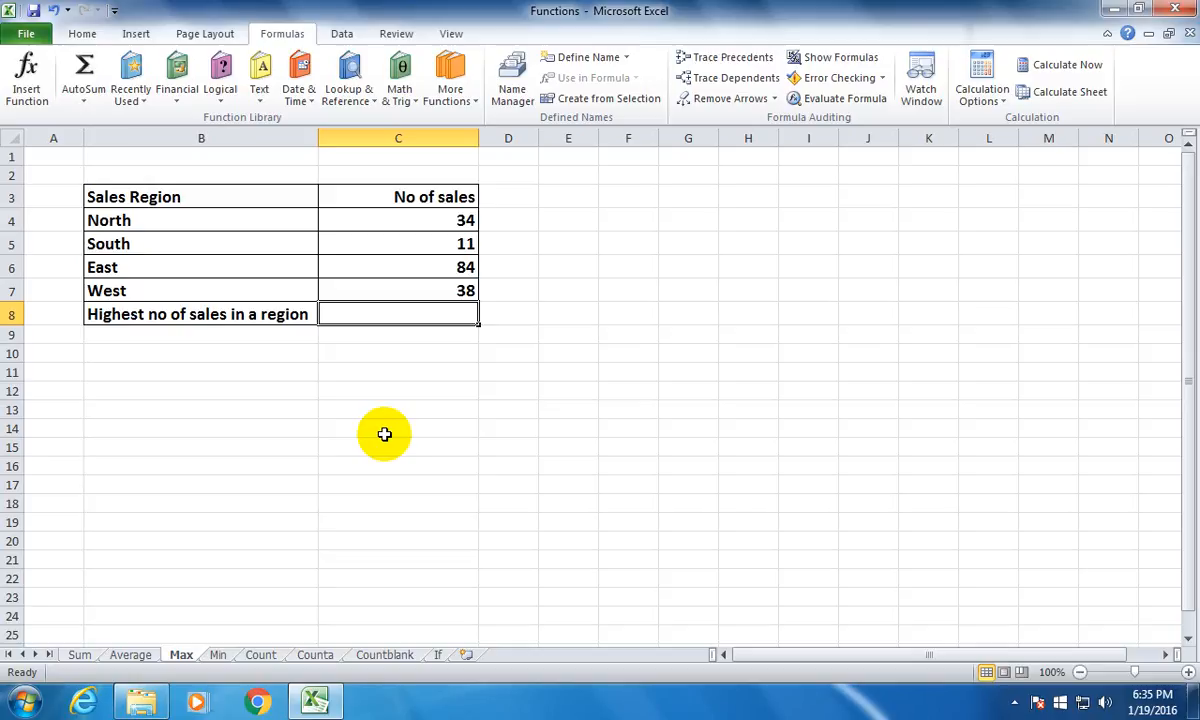
pyautogui.click(205, 33)
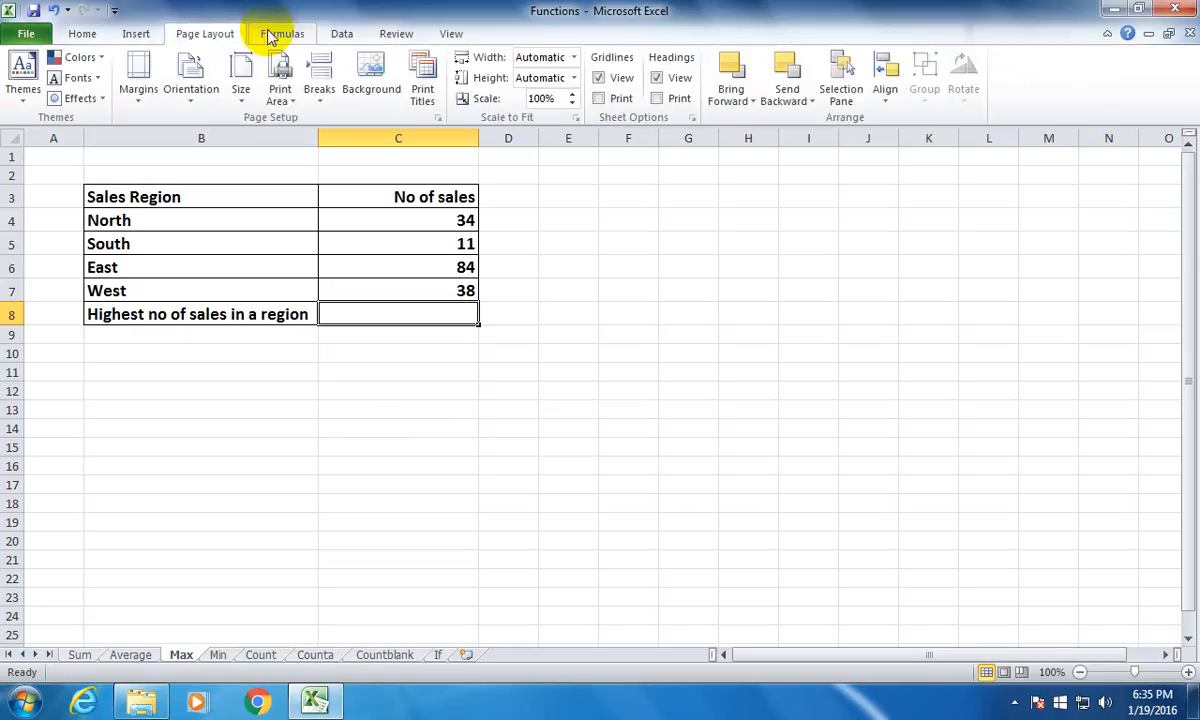
pyautogui.click(275, 33)
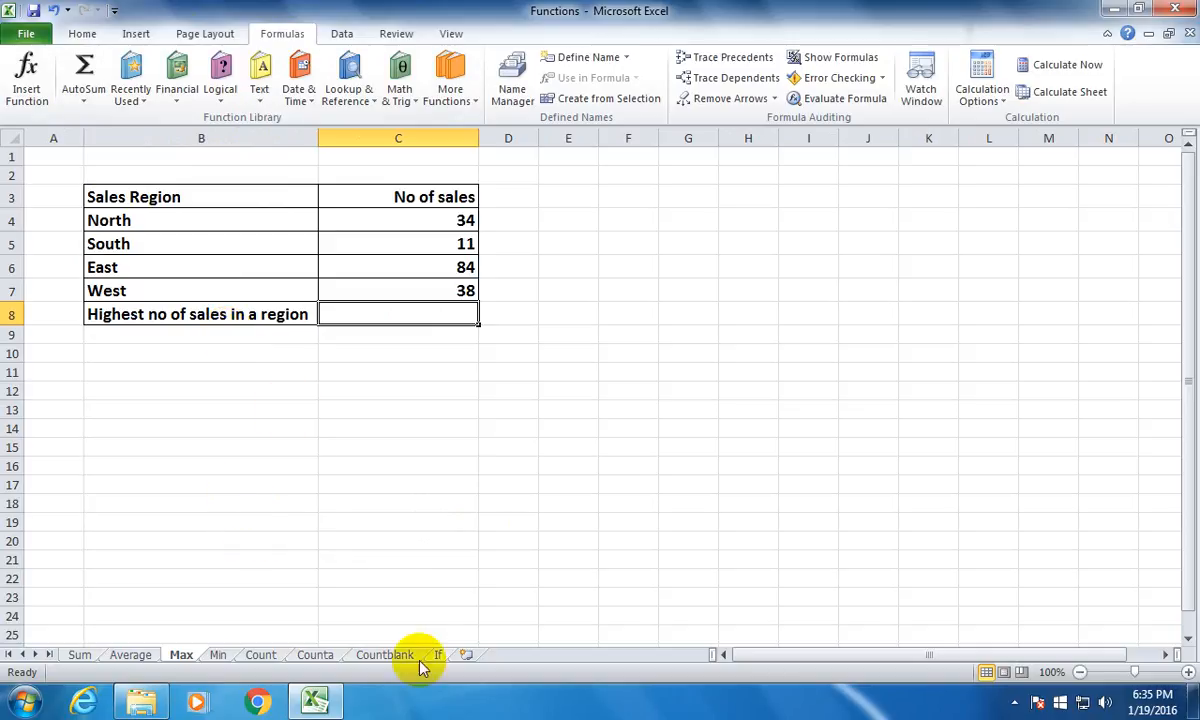
# Step: On the Average sheet, fill C8 with AutoSum's Average function over C4:C7, and clear the cell again
pyautogui.click(130, 654)
pyautogui.click(400, 314)
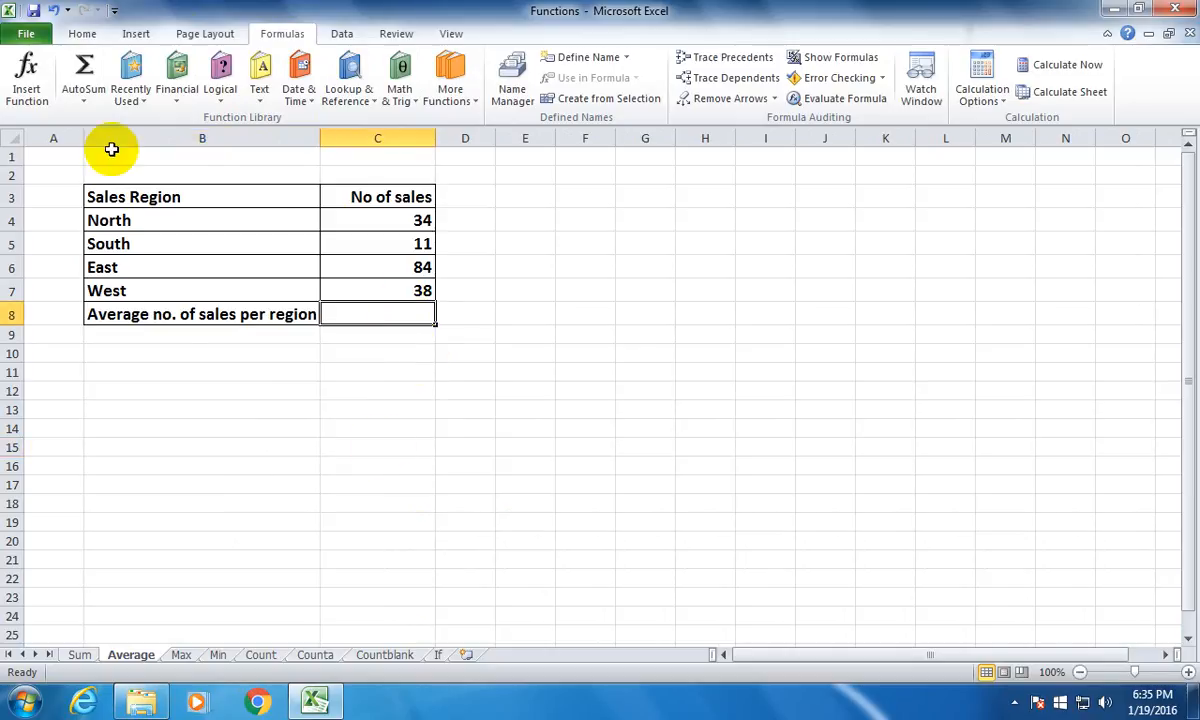
pyautogui.click(84, 101)
pyautogui.click(102, 138)
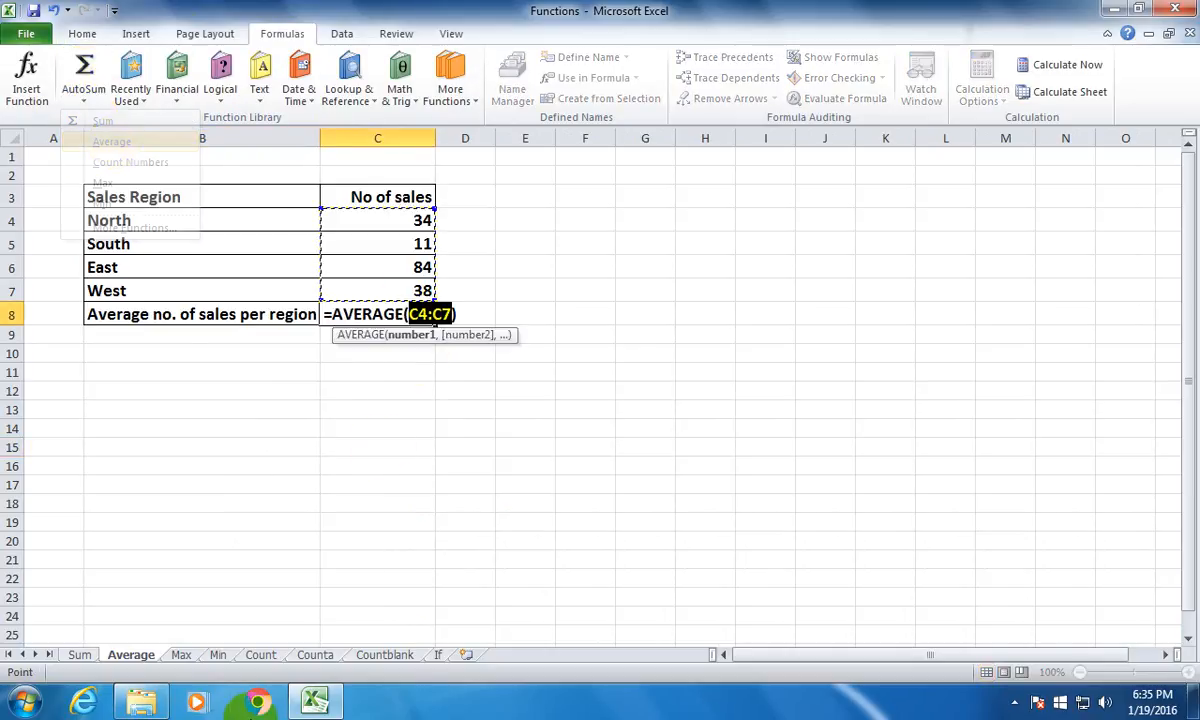
pyautogui.press('Return')
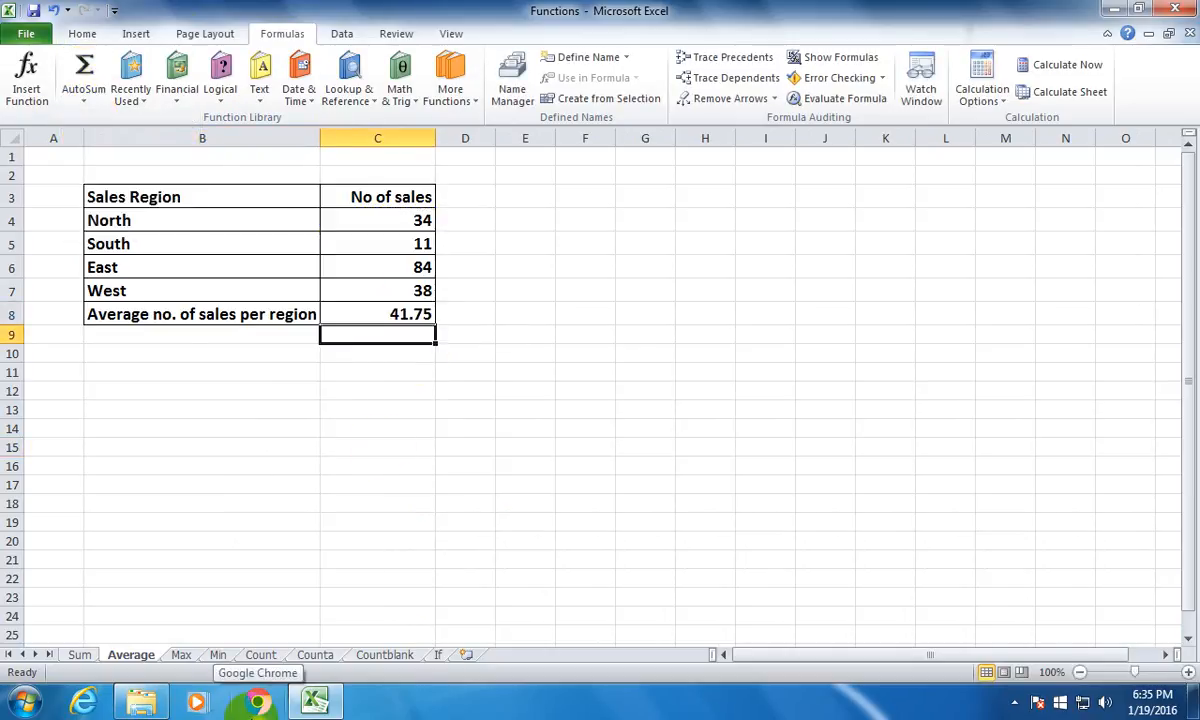
pyautogui.press('Up')
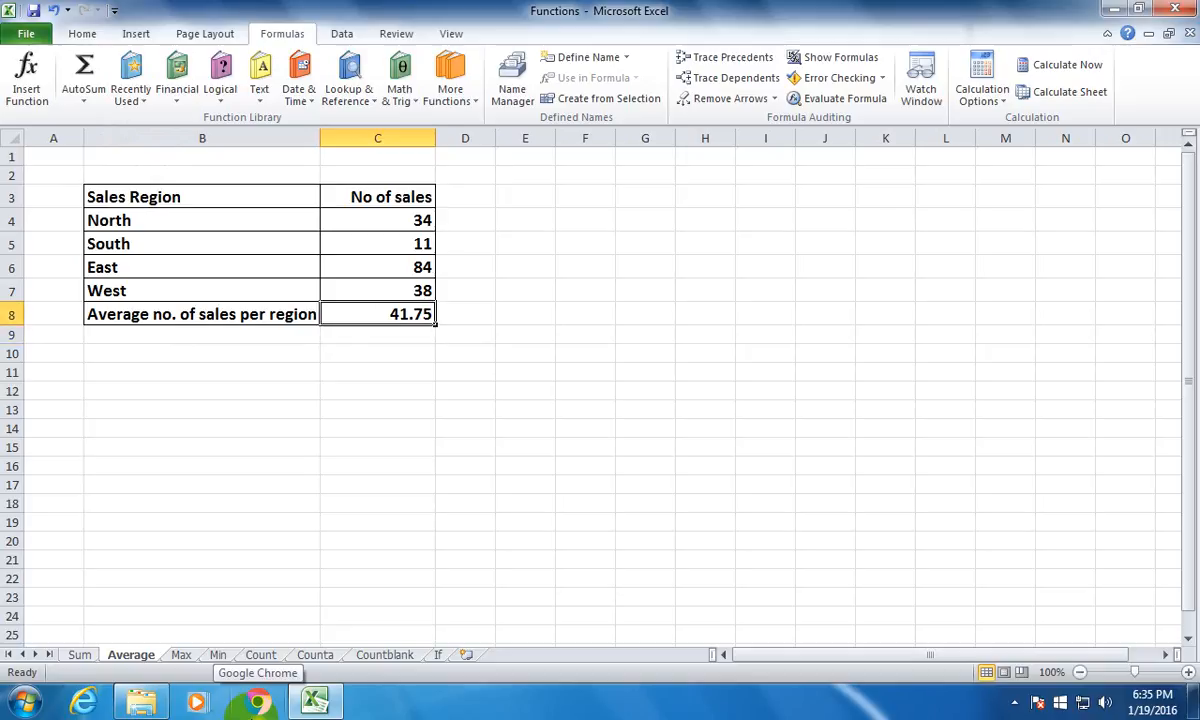
pyautogui.press('Delete')
# Step: Open the Insert Function dialog for C8 through AutoSum's additional functions and browse the functions in the All category
pyautogui.click(84, 101)
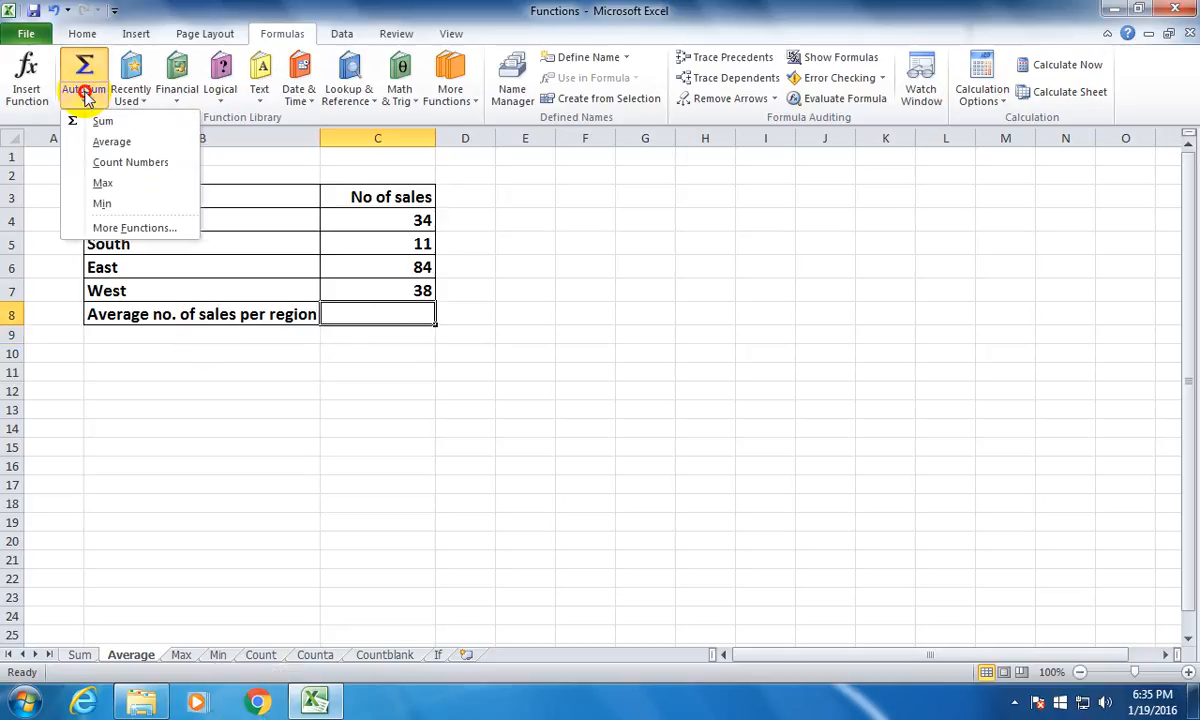
pyautogui.click(126, 230)
pyautogui.moveTo(456, 140); pyautogui.dragTo(336, 118)
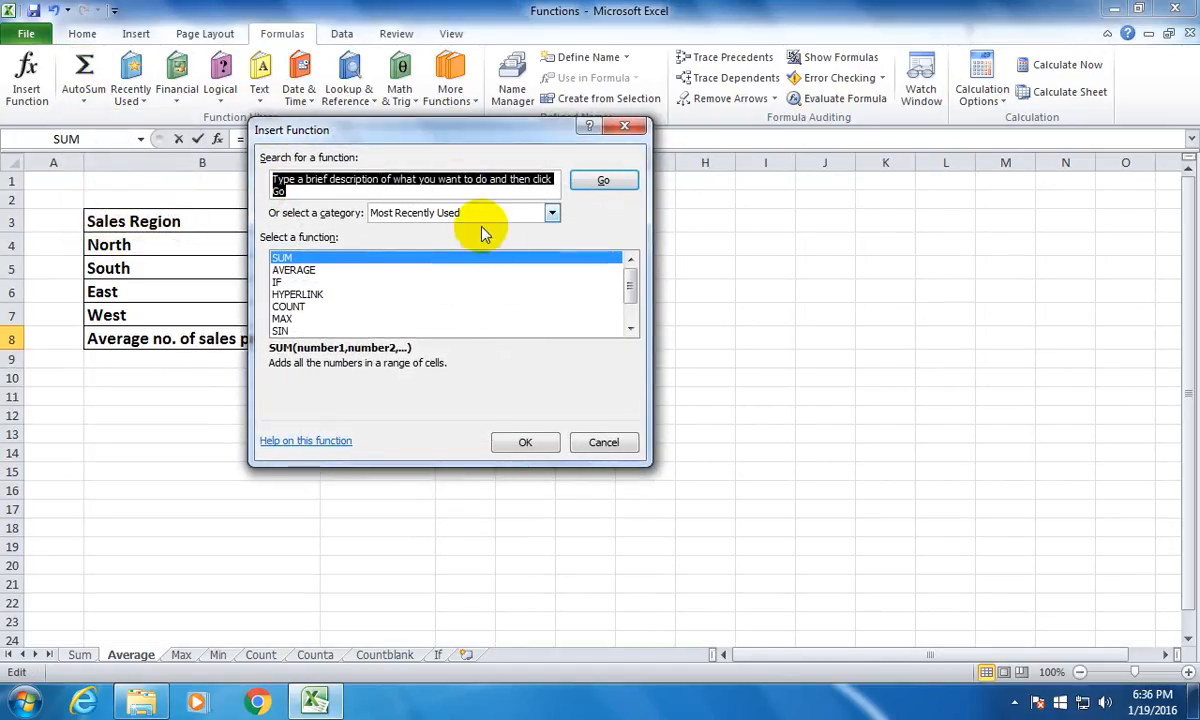
pyautogui.click(550, 213)
pyautogui.click(376, 243)
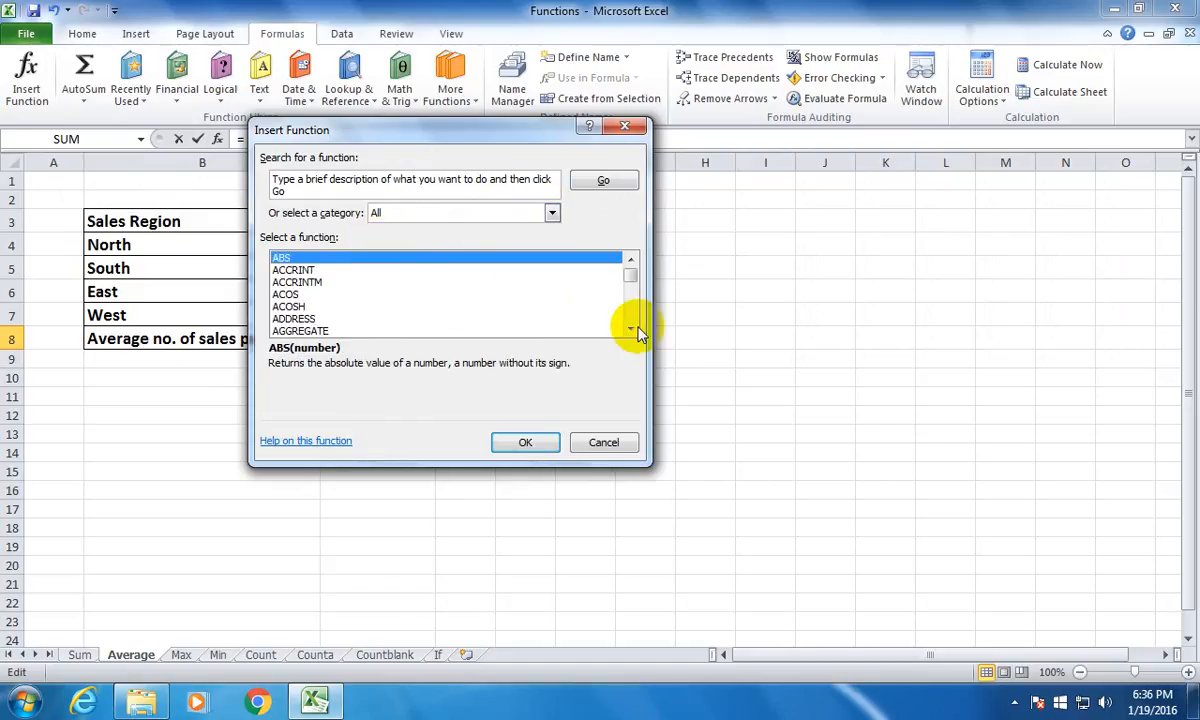
pyautogui.click(629, 328)
pyautogui.click(629, 328)
pyautogui.click(629, 328)
pyautogui.click(629, 328)
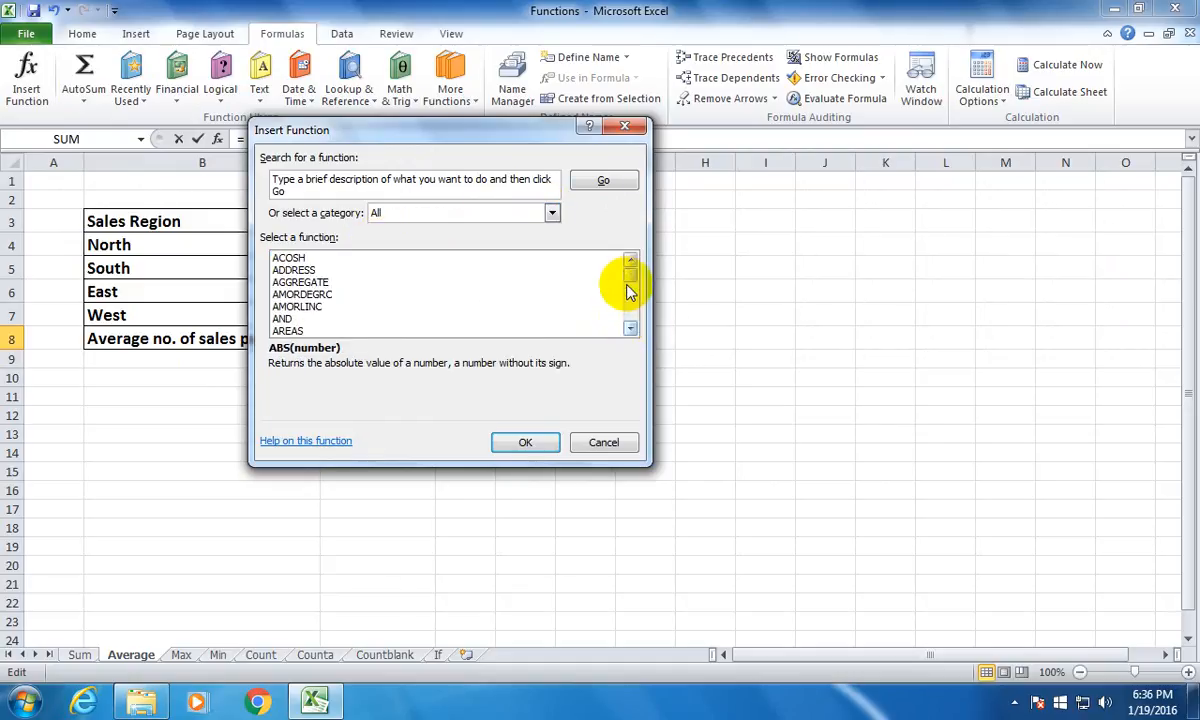
# Step: Look through the available function categories and browse the functions in the Financial category
pyautogui.click(551, 213)
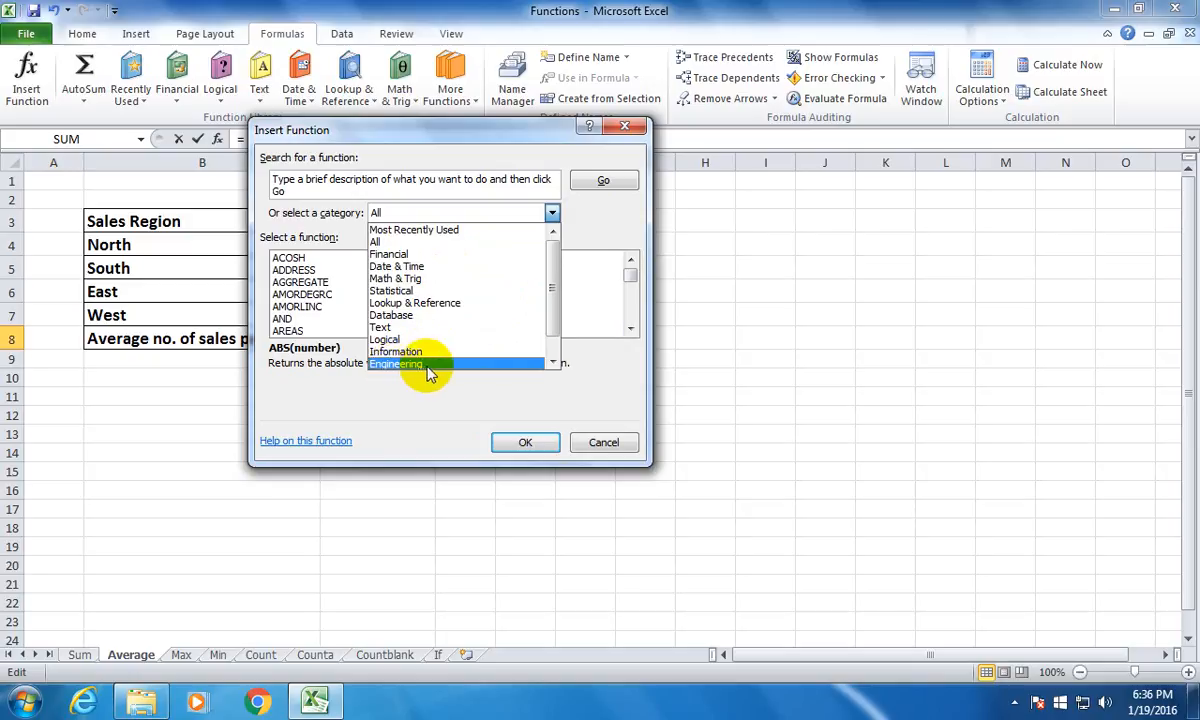
pyautogui.click(553, 364)
pyautogui.click(553, 364)
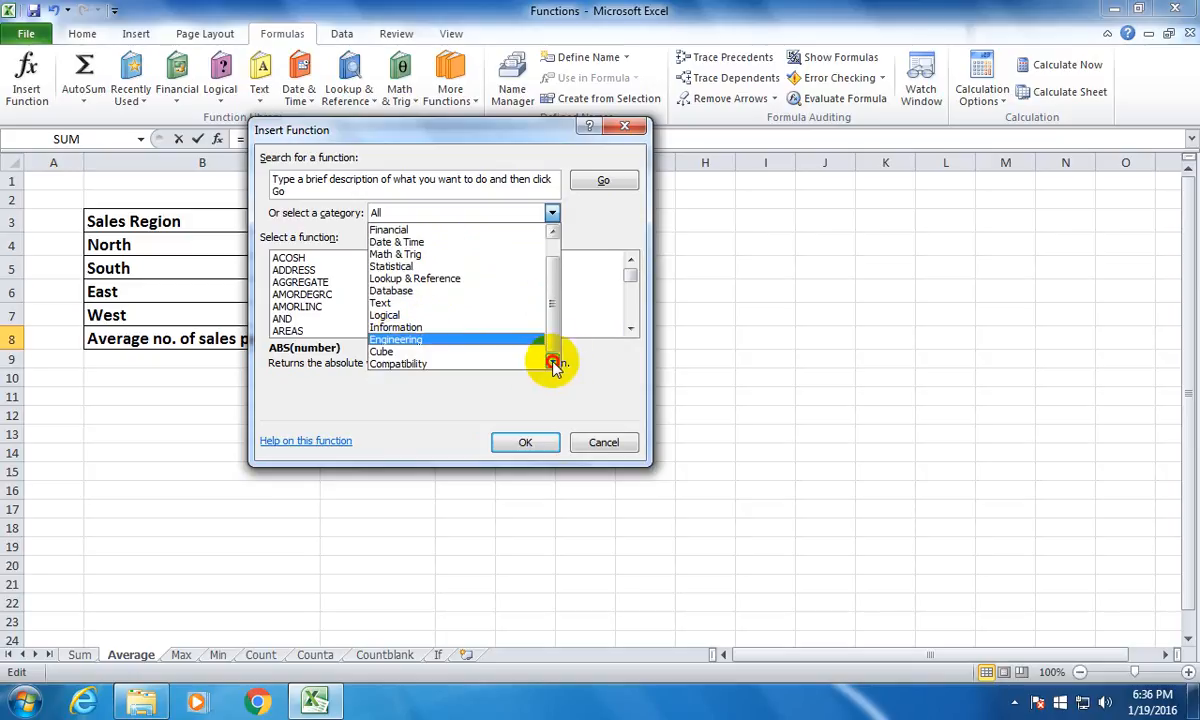
pyautogui.scroll(1, 540, 368)
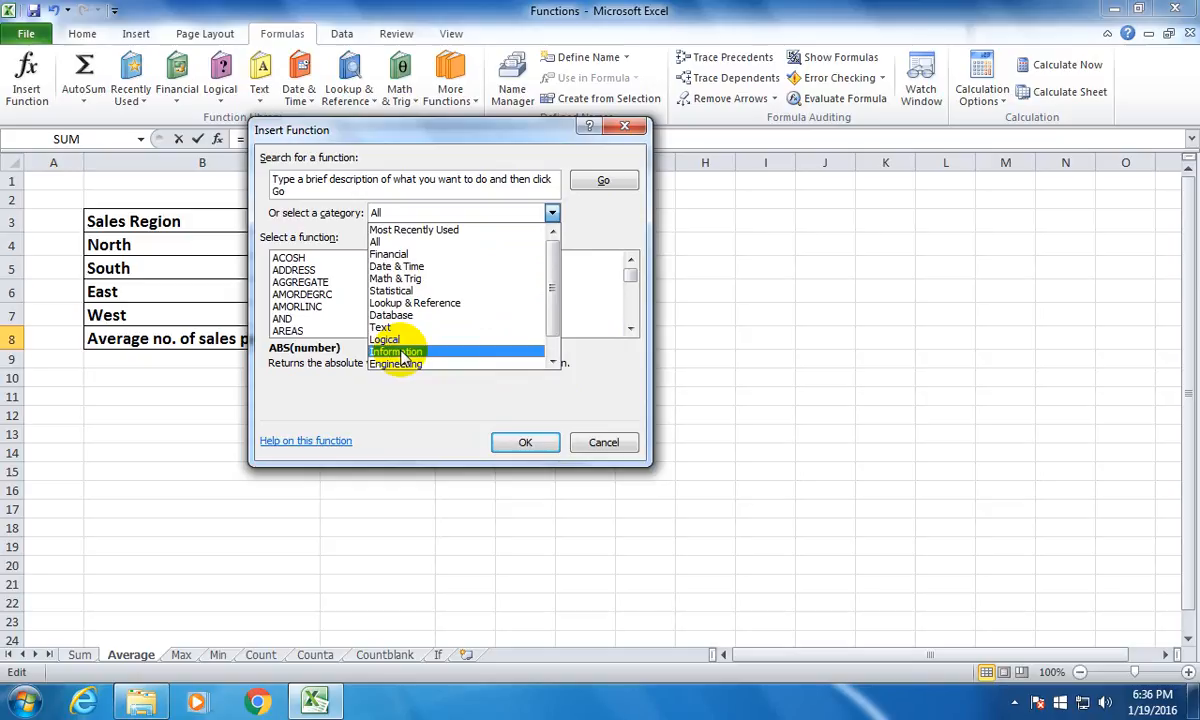
pyautogui.click(398, 256)
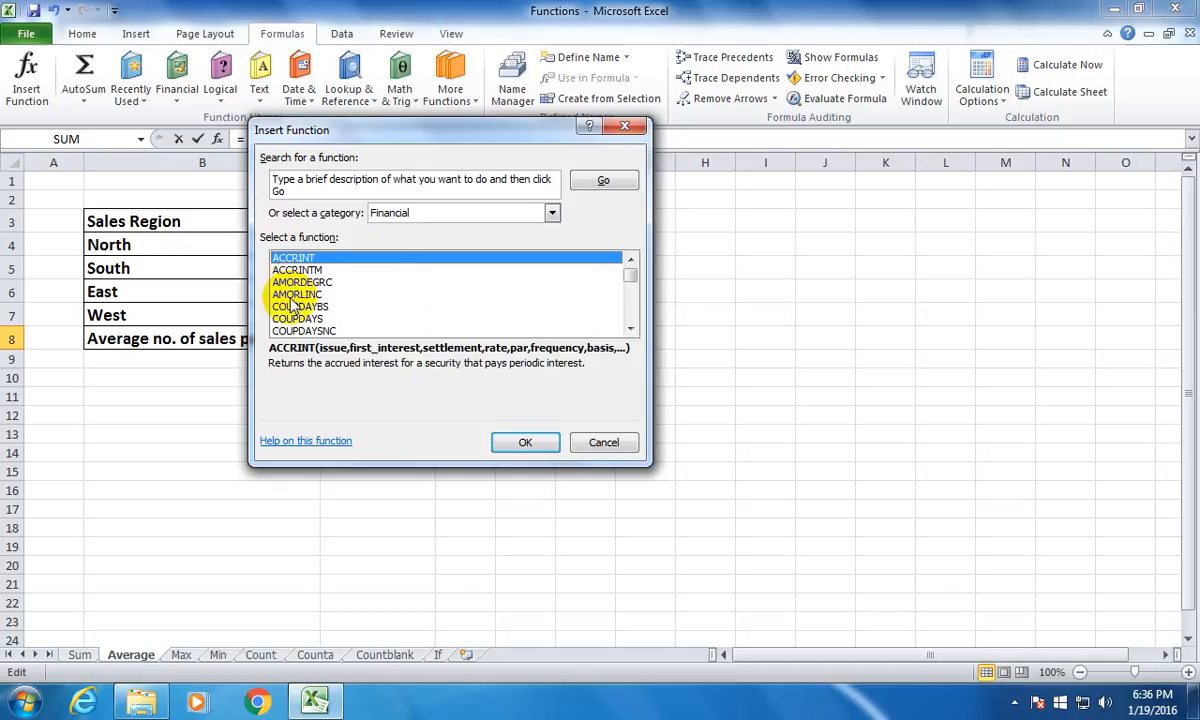
pyautogui.click(630, 329)
pyautogui.click(630, 329)
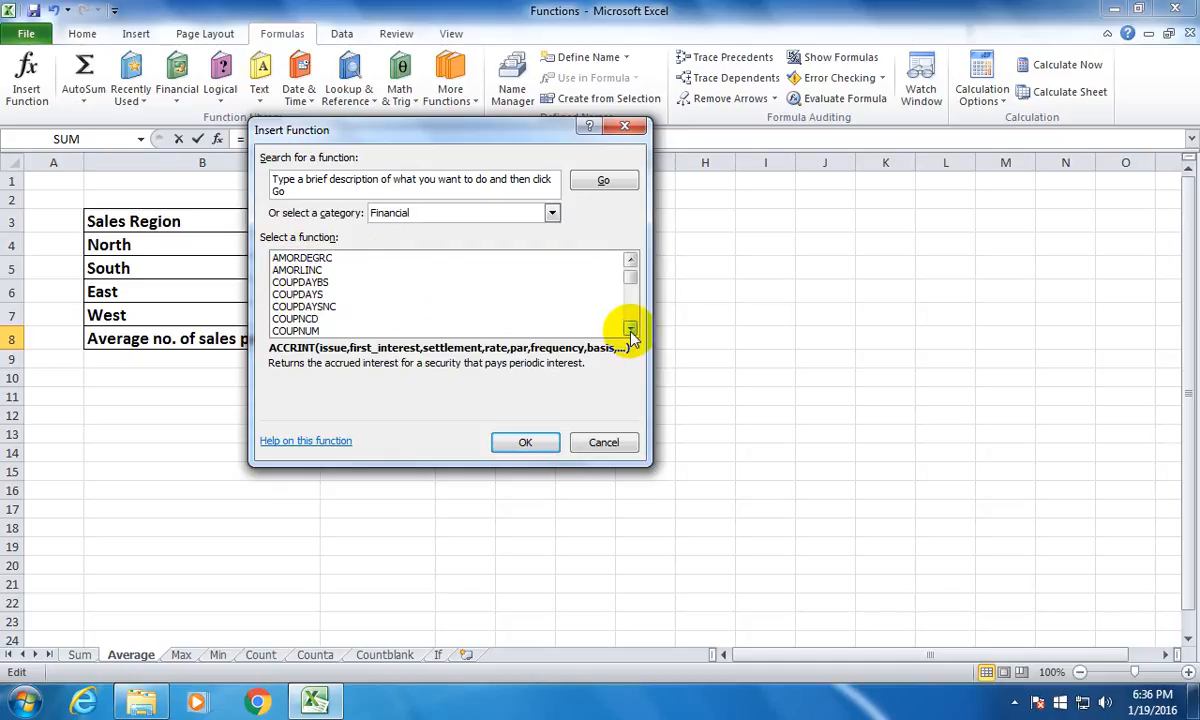
# Step: Browse the rest of the Financial functions and look through the functions in the Date & Time category
pyautogui.moveTo(630, 329); pyautogui.dragTo(630, 330)
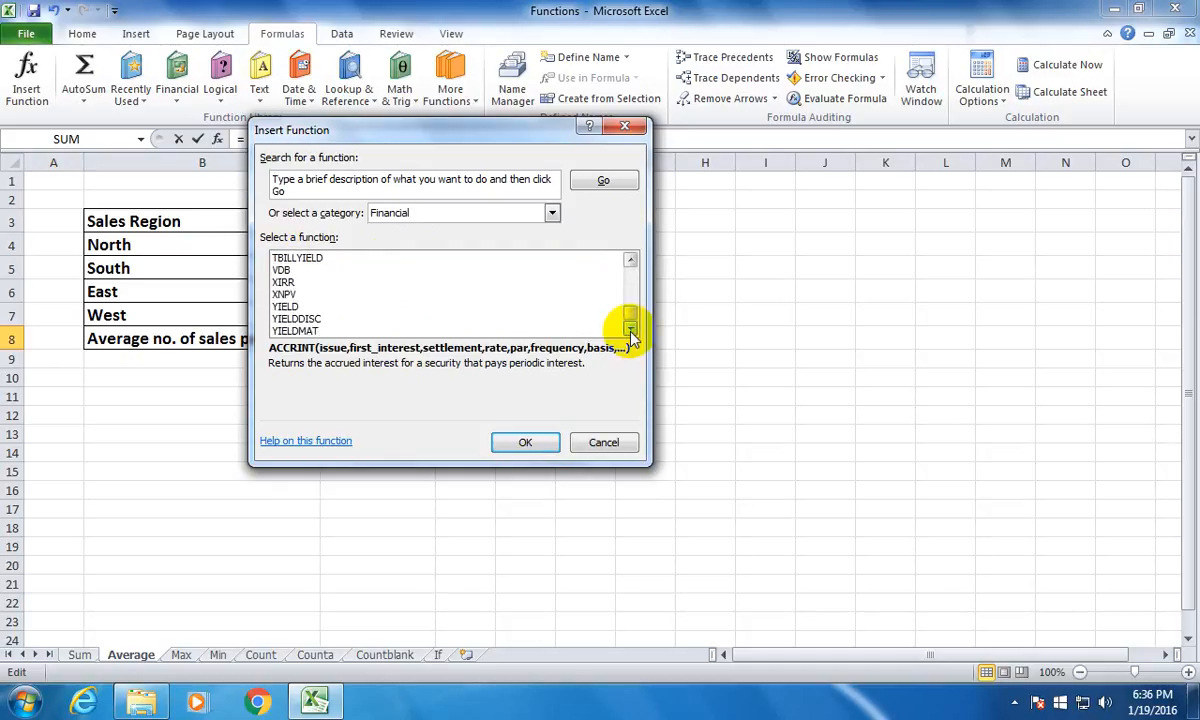
pyautogui.click(551, 213)
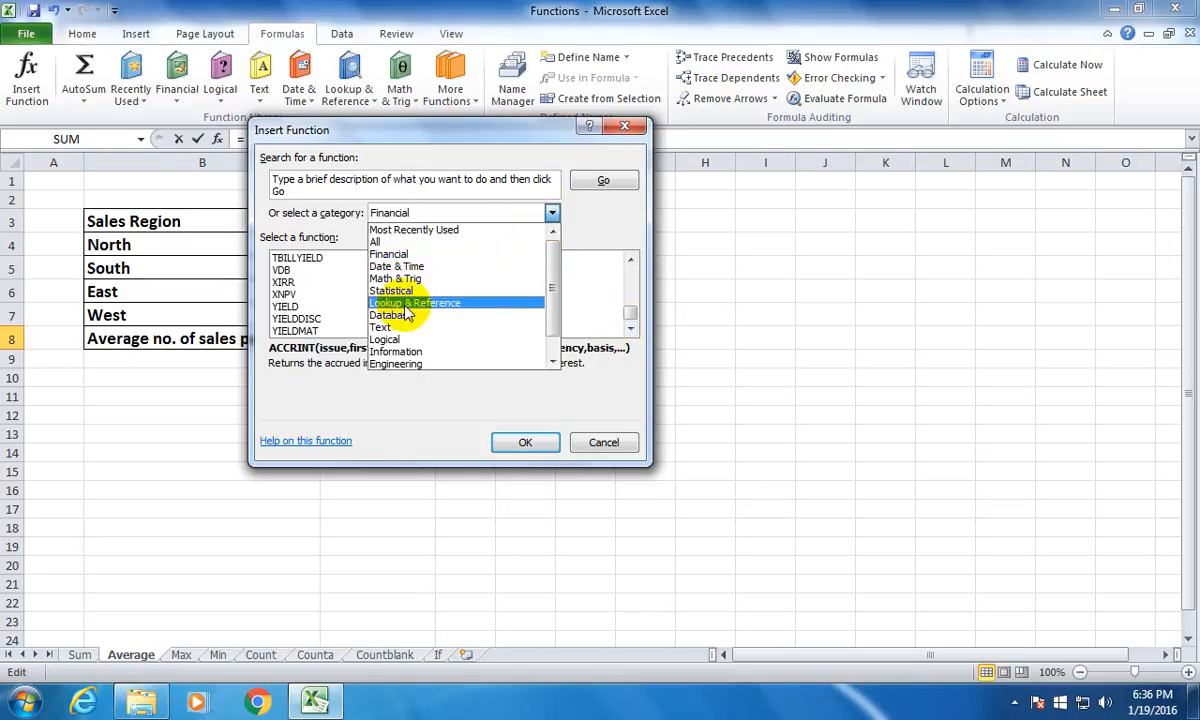
pyautogui.click(396, 266)
pyautogui.click(629, 330)
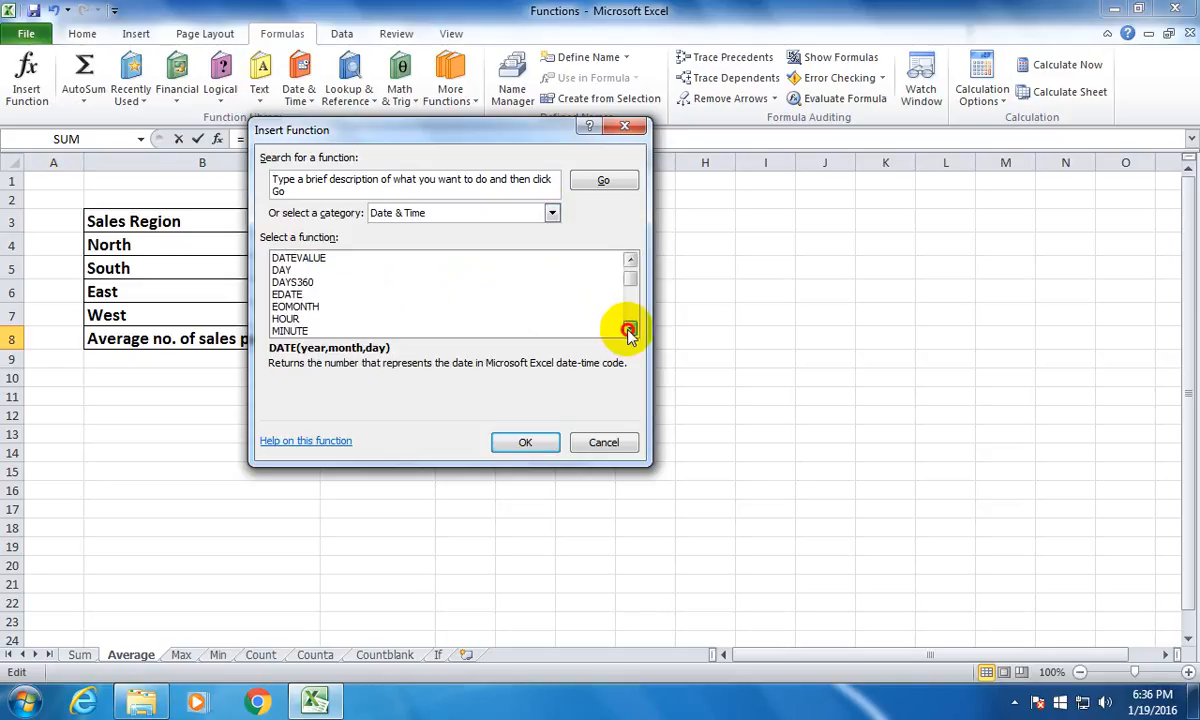
pyautogui.moveTo(629, 331); pyautogui.dragTo(629, 331)
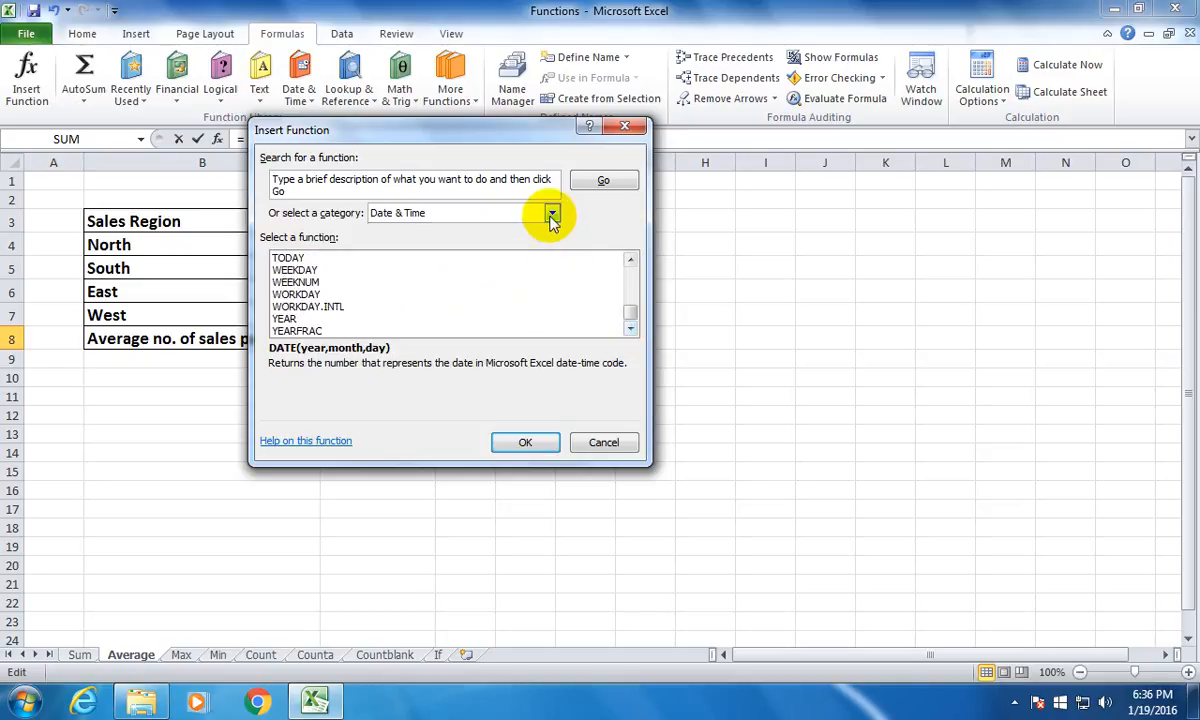
# Step: Browse the functions in the Statistical and Math & Trig categories, and close the Insert Function dialog without inserting one
pyautogui.click(551, 215)
pyautogui.click(485, 298)
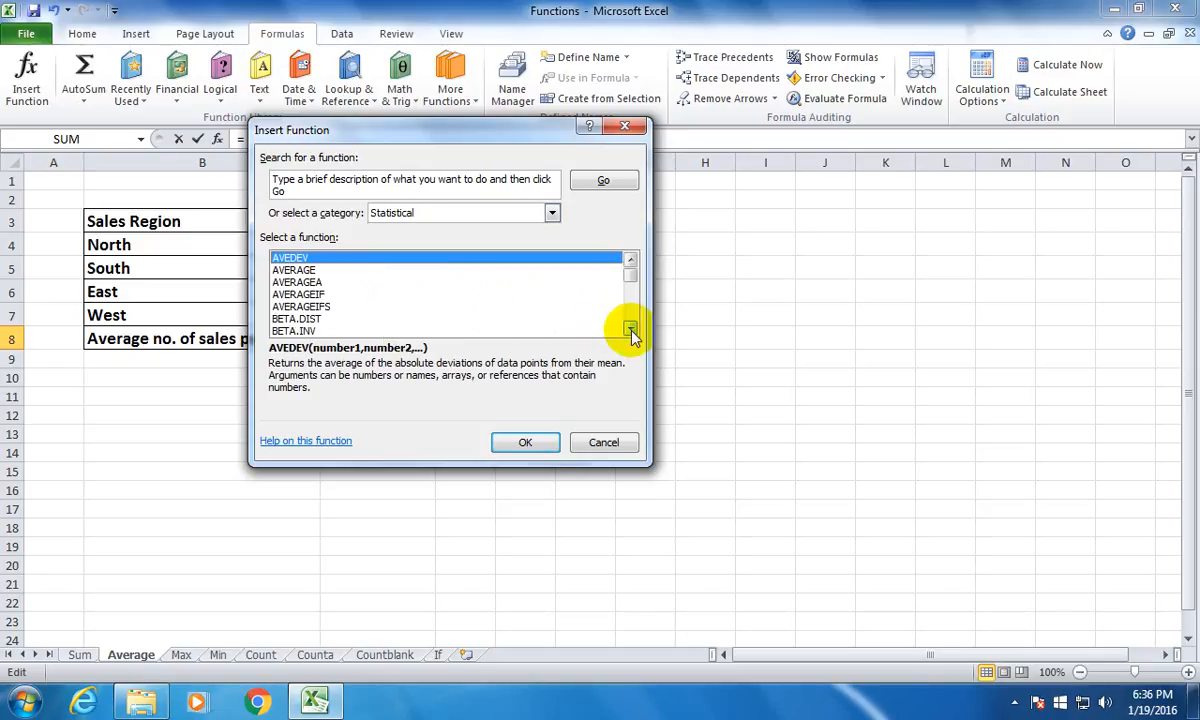
pyautogui.moveTo(630, 331); pyautogui.dragTo(630, 331)
pyautogui.click(552, 212)
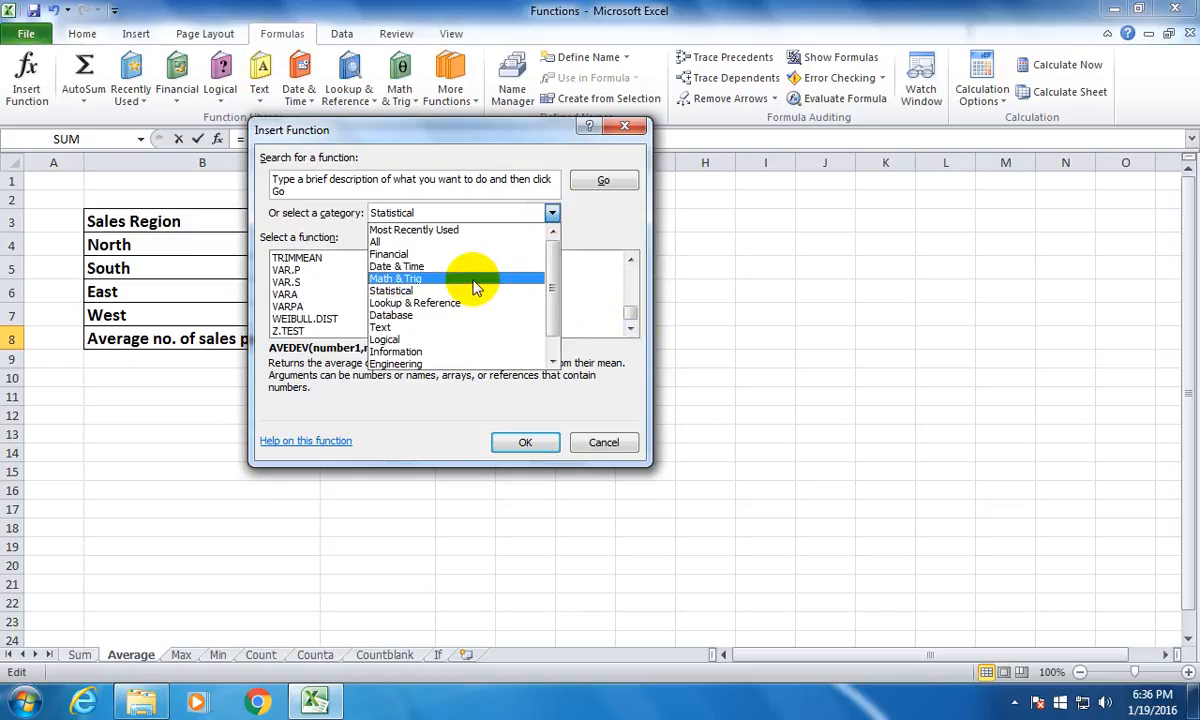
pyautogui.click(530, 279)
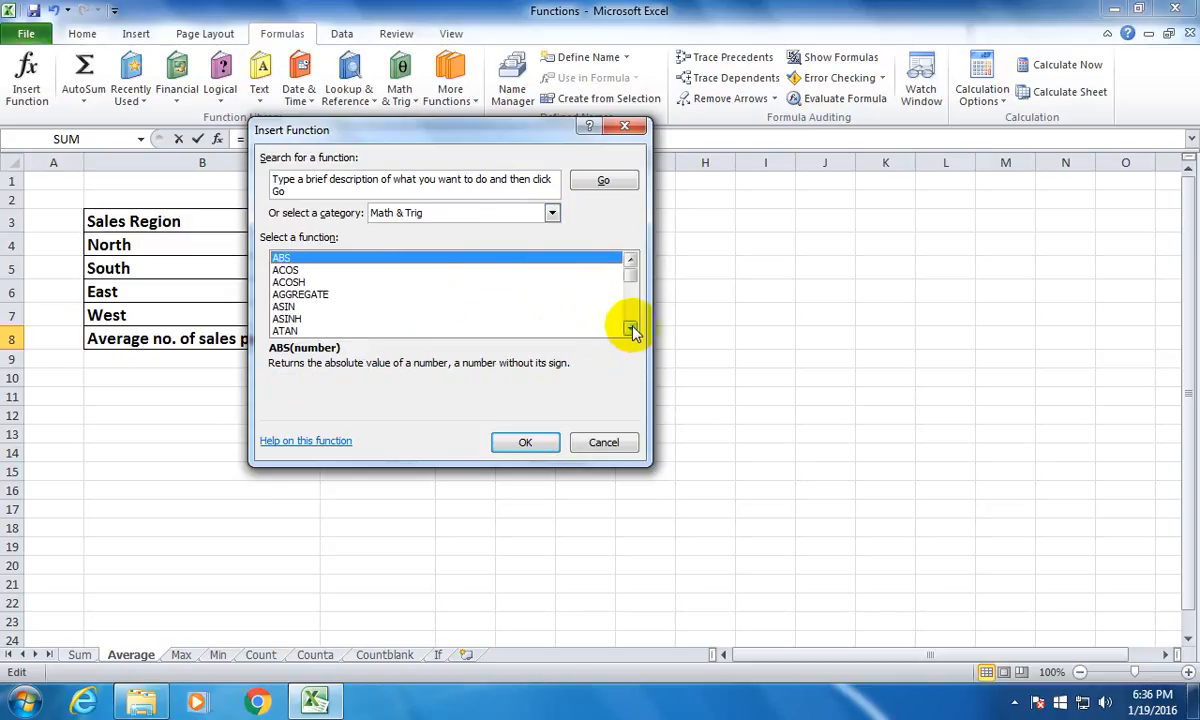
pyautogui.click(630, 331)
pyautogui.click(630, 331)
pyautogui.moveTo(630, 331); pyautogui.dragTo(630, 331)
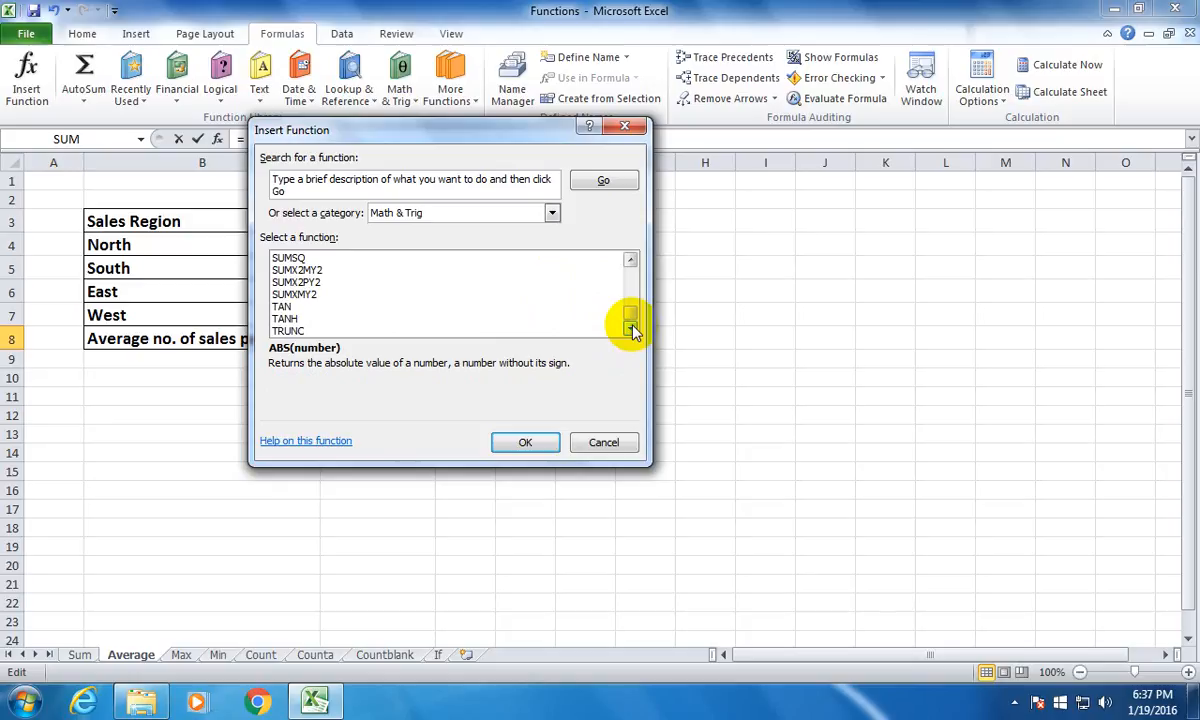
pyautogui.click(603, 443)
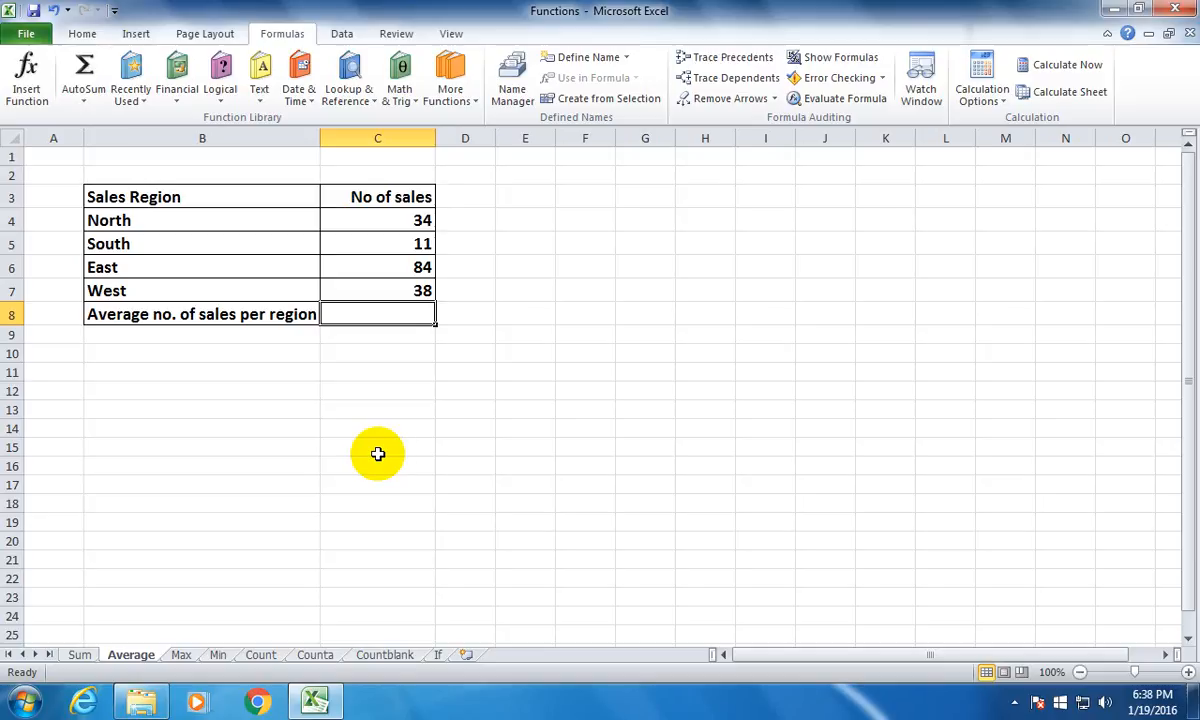
# Step: Average C4:C7 in C8 of the Average sheet with AutoSum's Average function, and delete the result
pyautogui.click(86, 104)
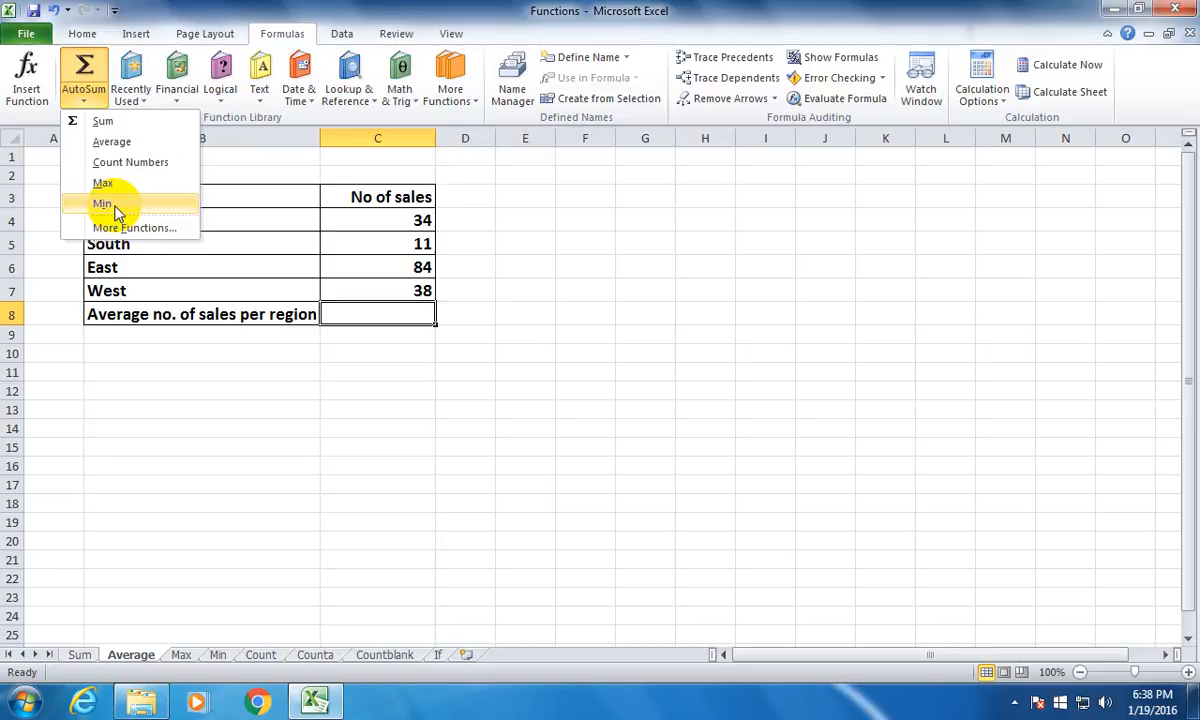
pyautogui.click(87, 106)
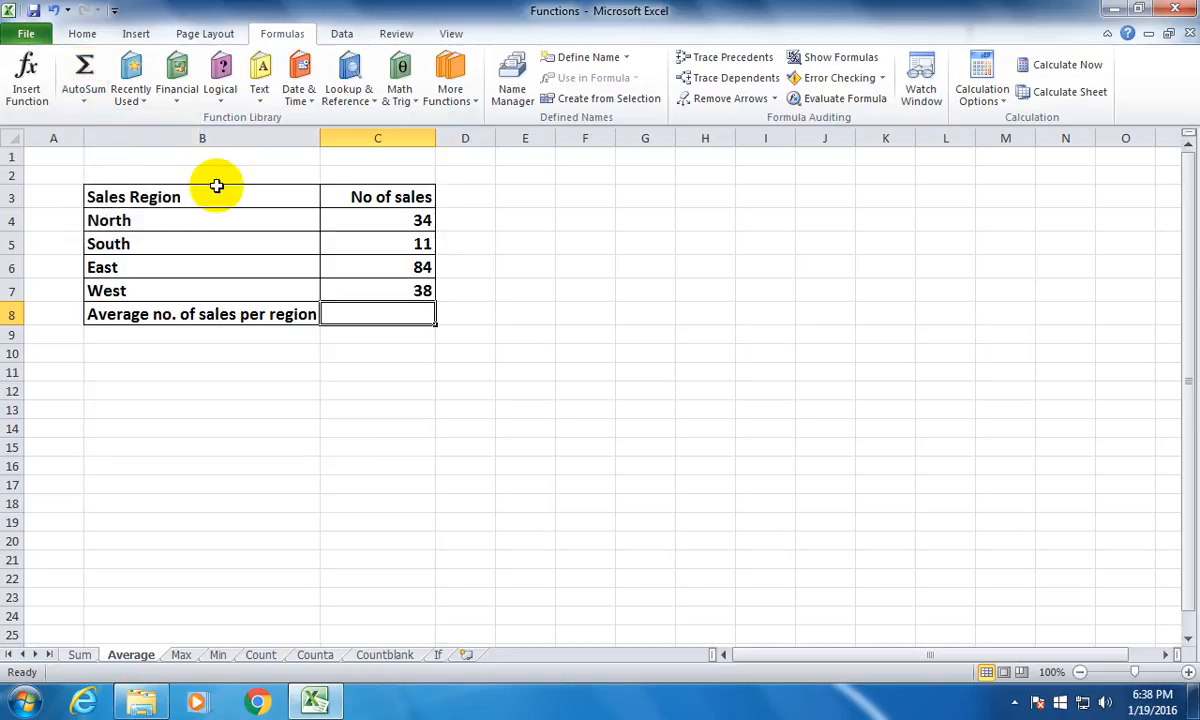
pyautogui.click(79, 105)
pyautogui.click(104, 141)
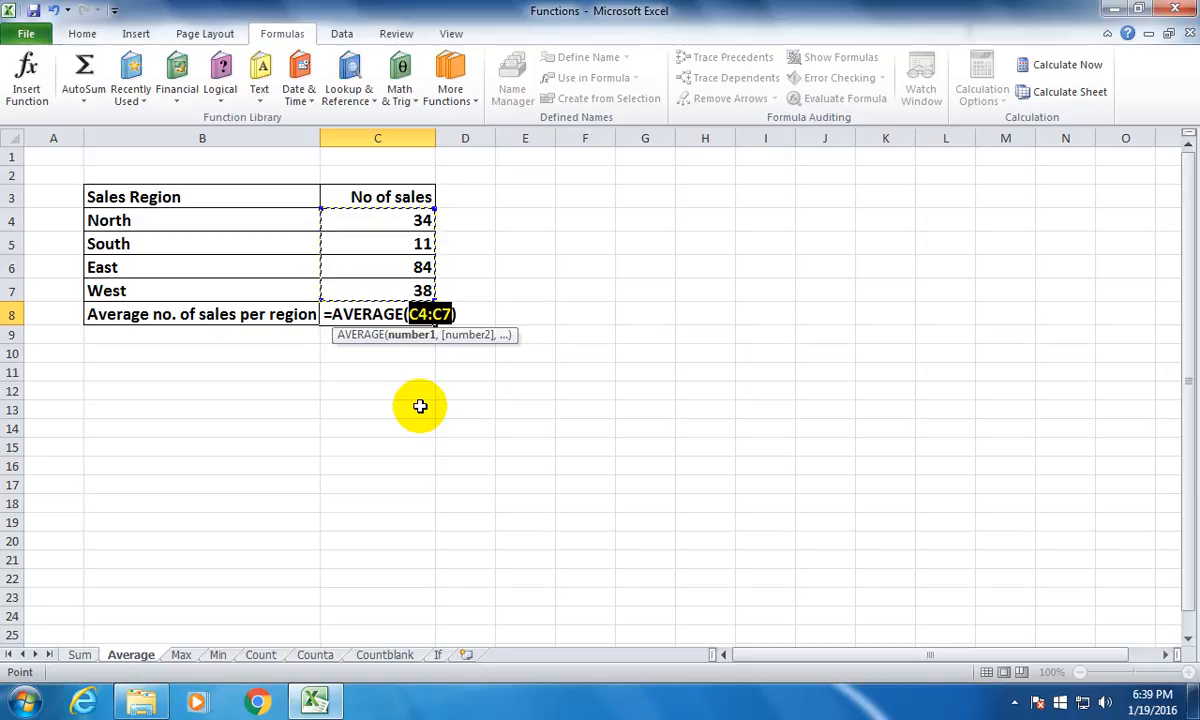
pyautogui.press('Return')
pyautogui.click(408, 316)
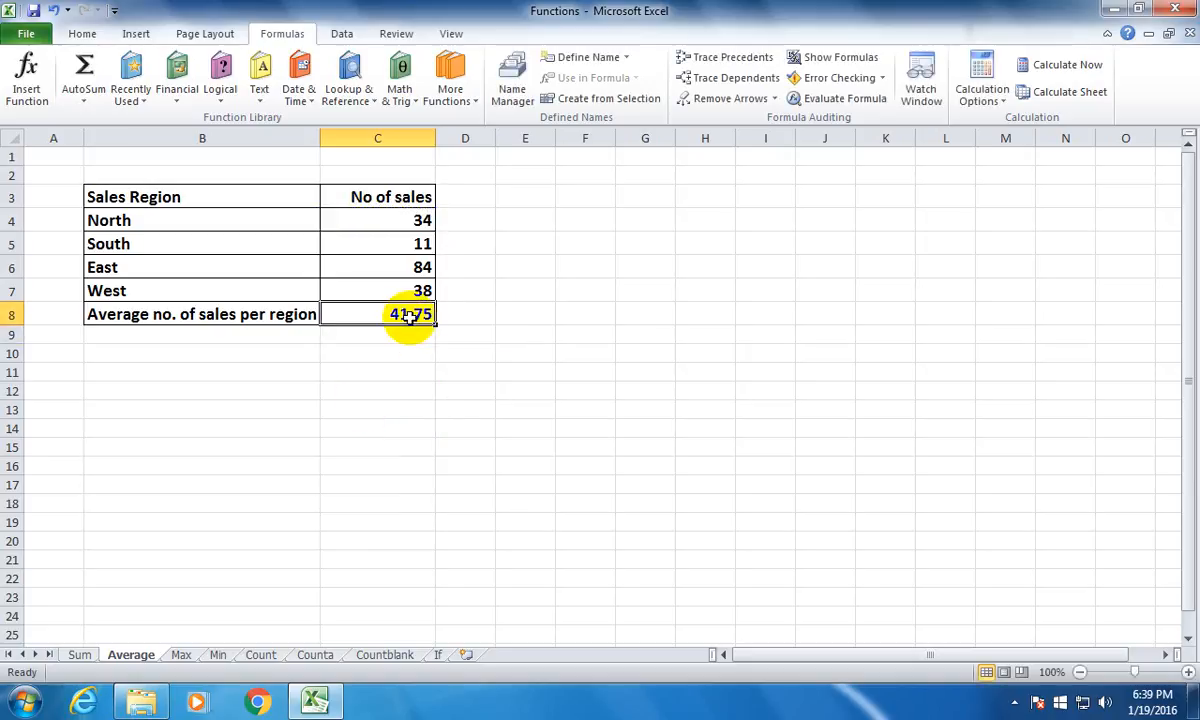
pyautogui.press('Delete')
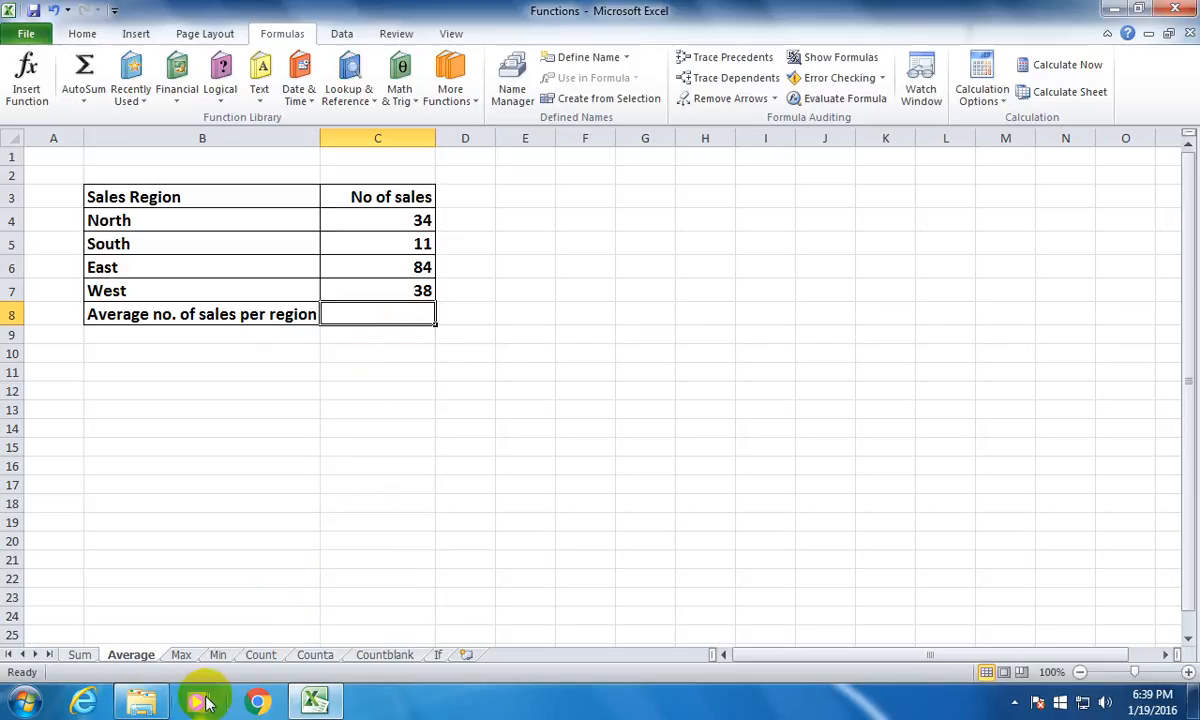
# Step: On the Min sheet, fill C8 with the minimum number of sales in a region using AutoSum's Min function
pyautogui.click(181, 655)
pyautogui.click(217, 656)
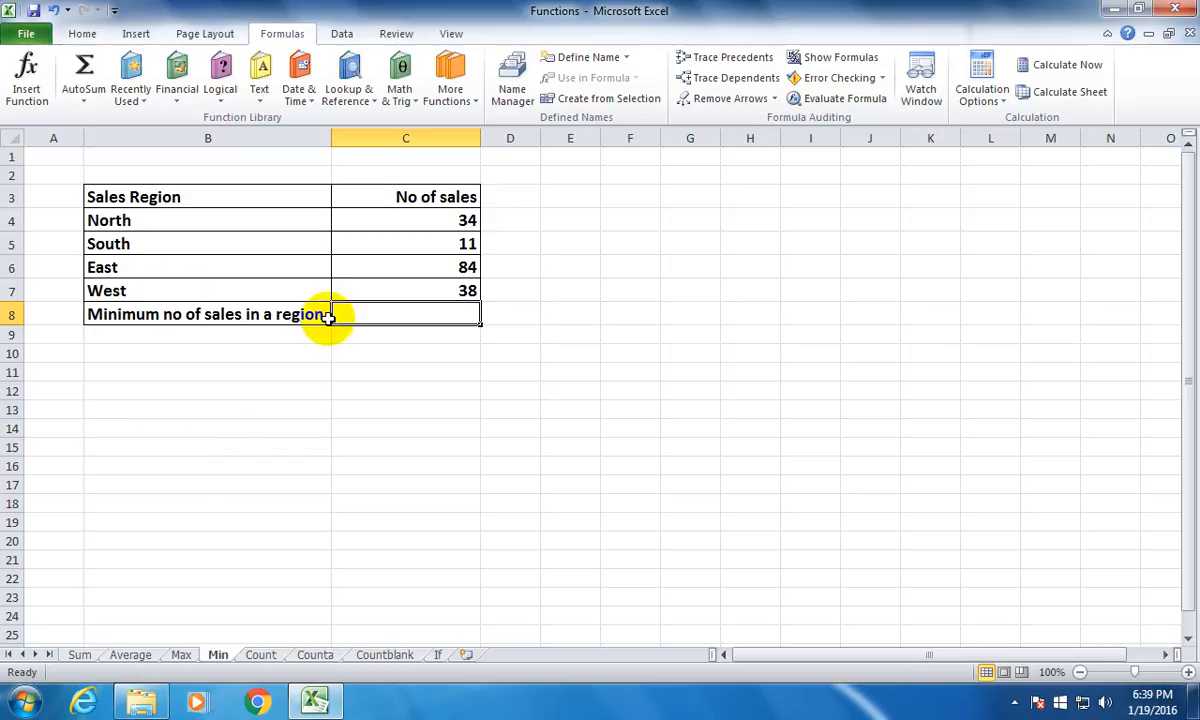
pyautogui.click(83, 100)
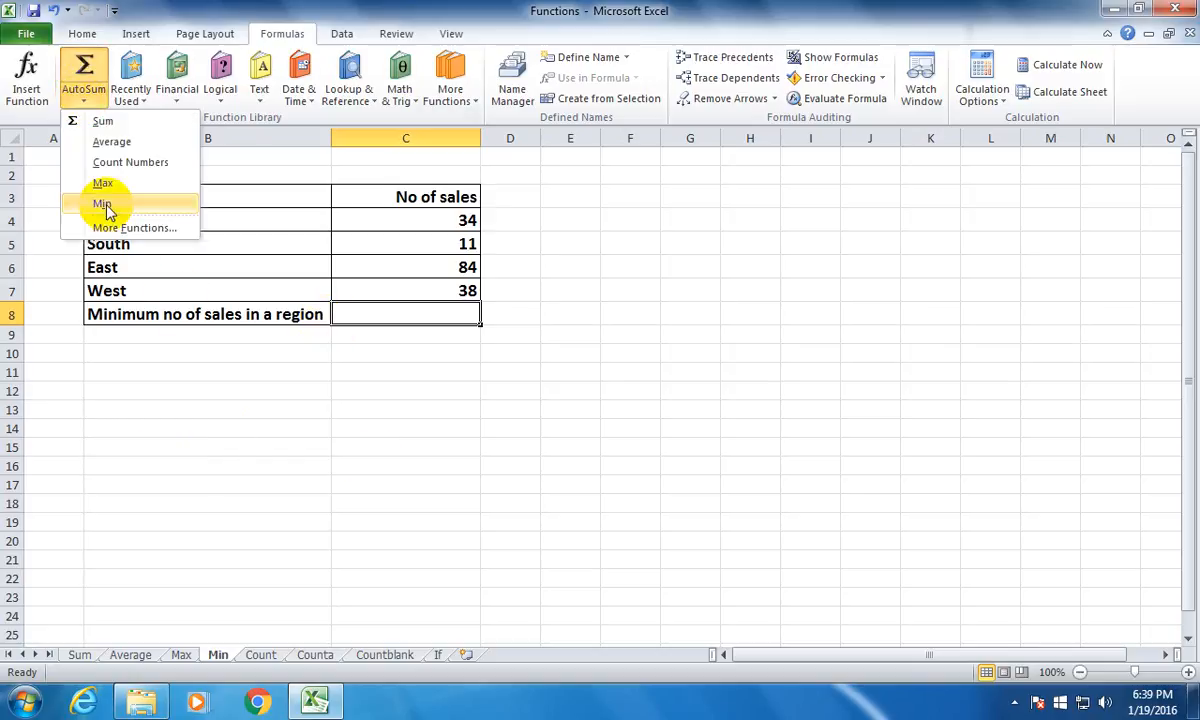
pyautogui.click(104, 205)
pyautogui.press('Return')
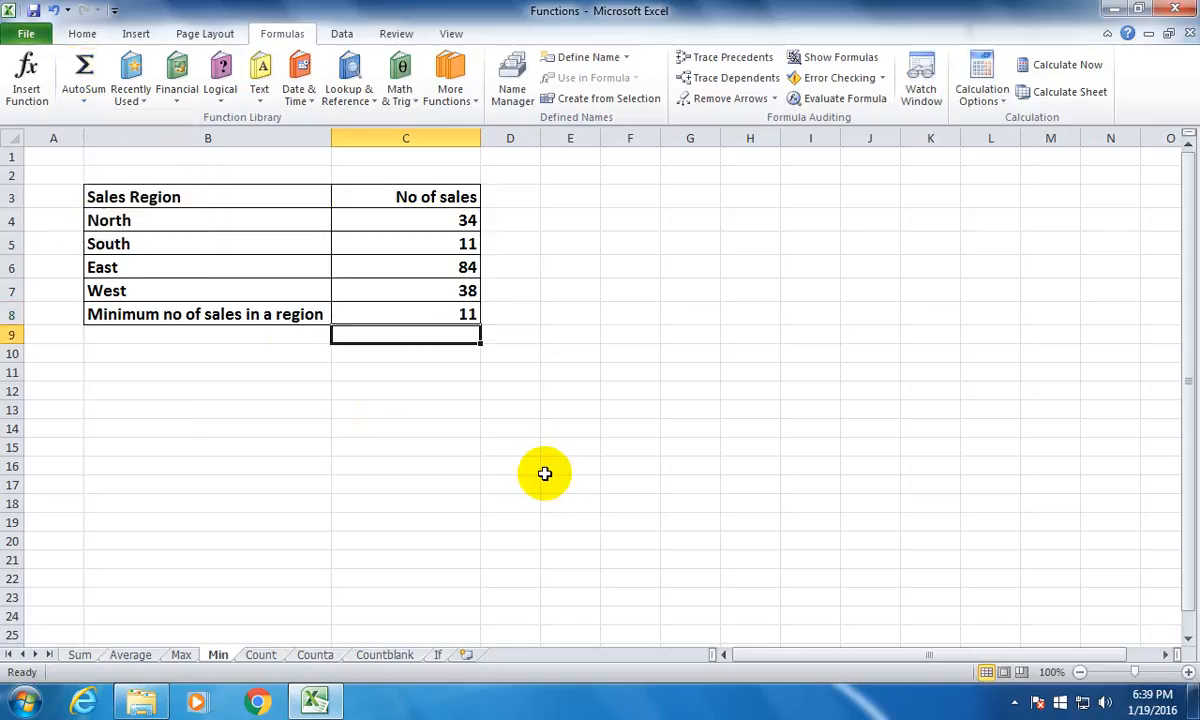
# Step: Select the minimum result, the South region's sales figure and its name, and clear the result from C8
pyautogui.click(440, 314)
pyautogui.click(458, 244)
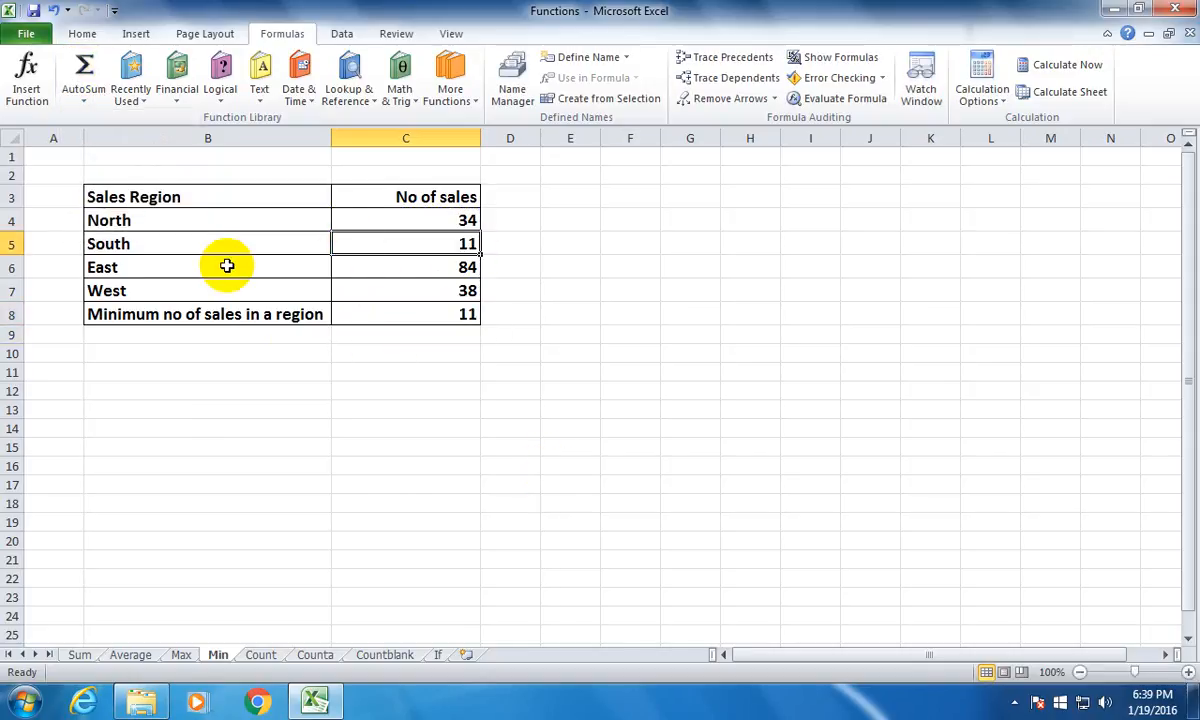
pyautogui.click(152, 240)
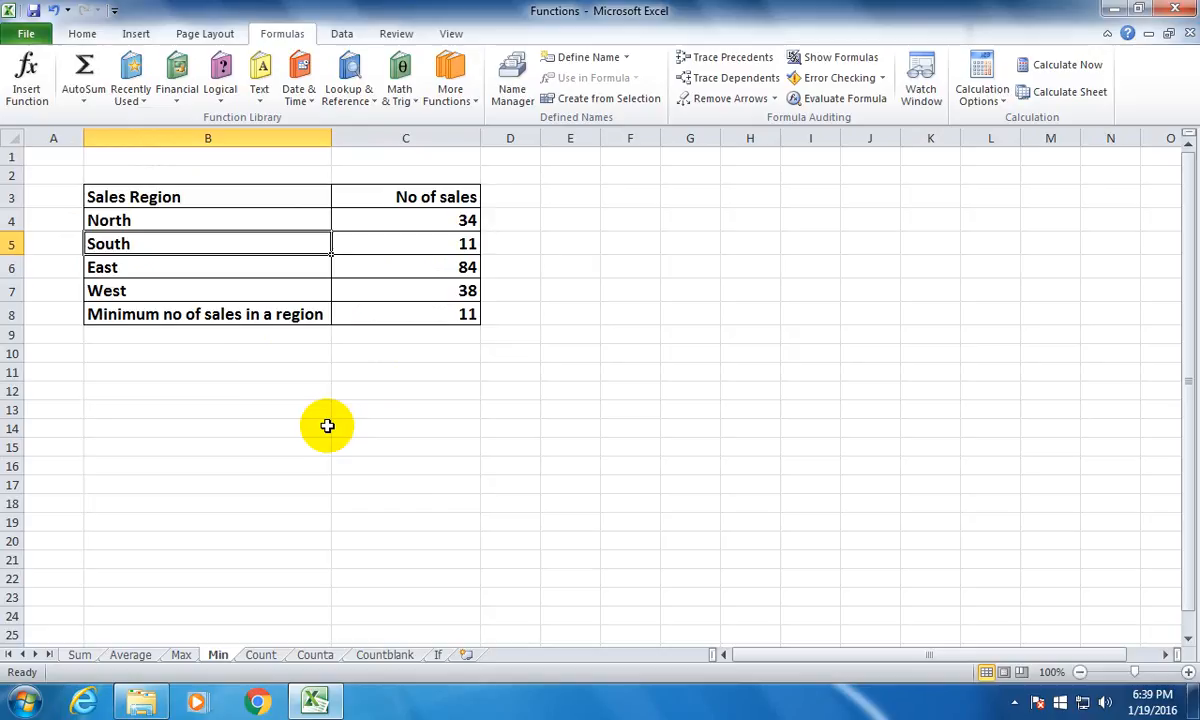
pyautogui.click(450, 315)
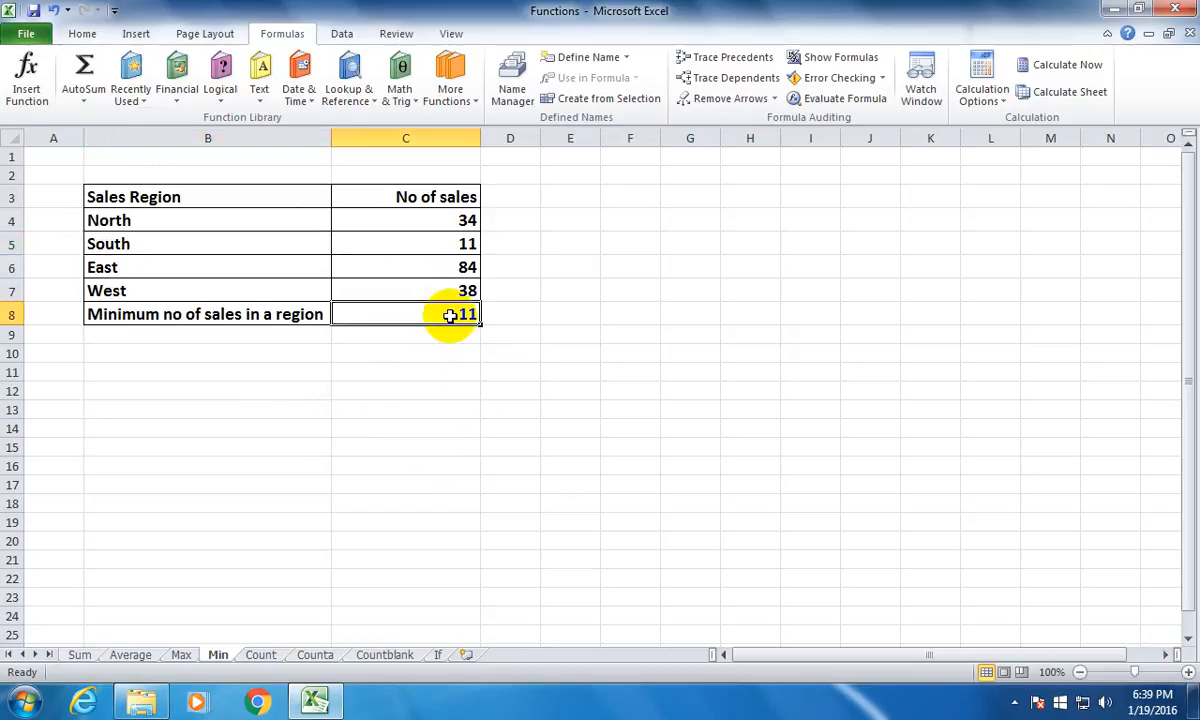
pyautogui.press('Delete')
pyautogui.click(420, 407)
# Step: Enter the formula =MIN(C4:C7) in C8 of the Min sheet
pyautogui.click(402, 316)
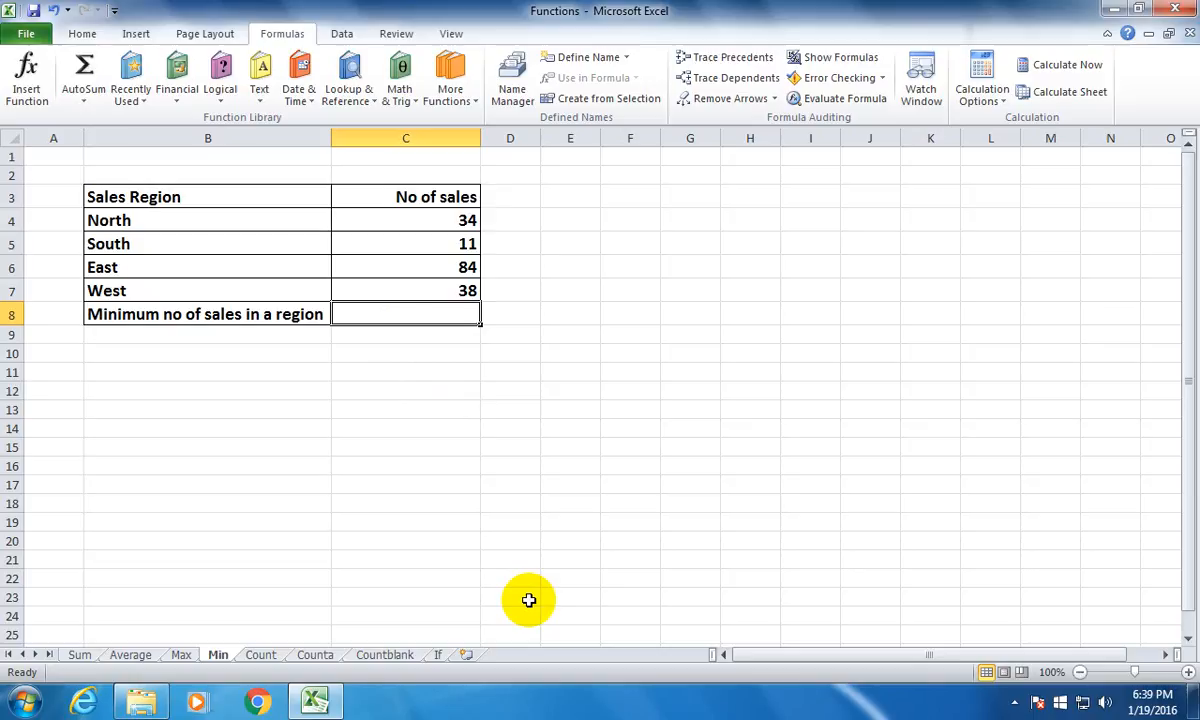
pyautogui.write('=MIN(')
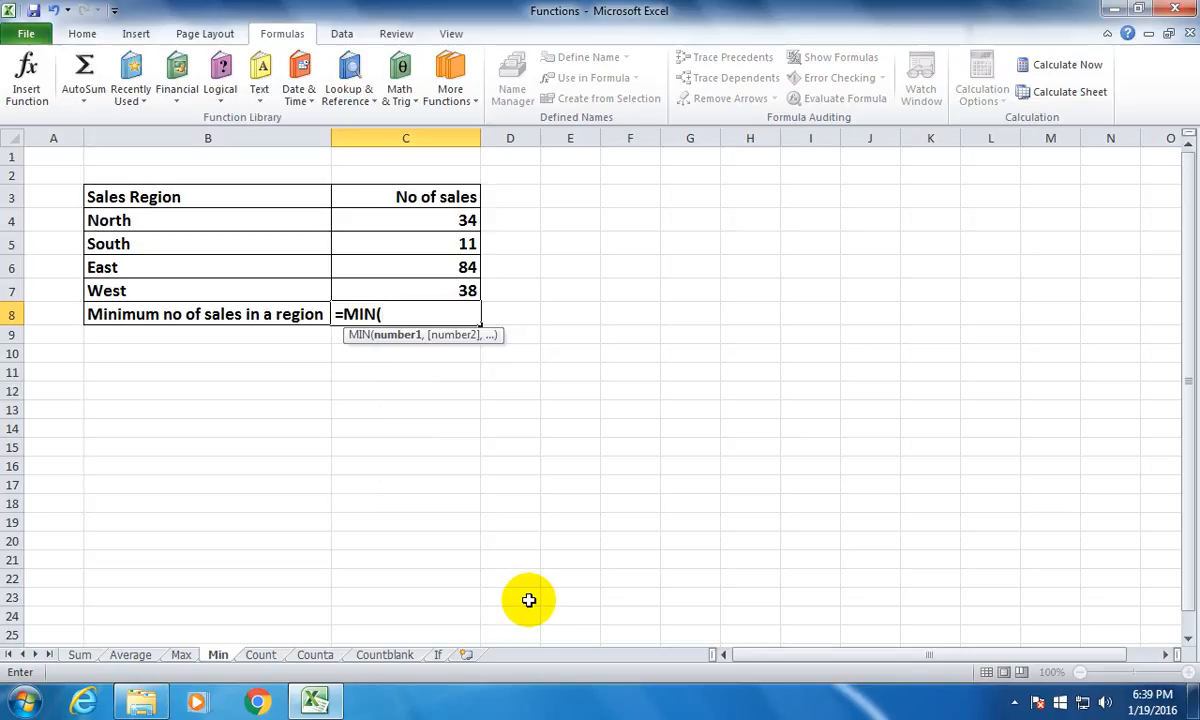
pyautogui.write('C')
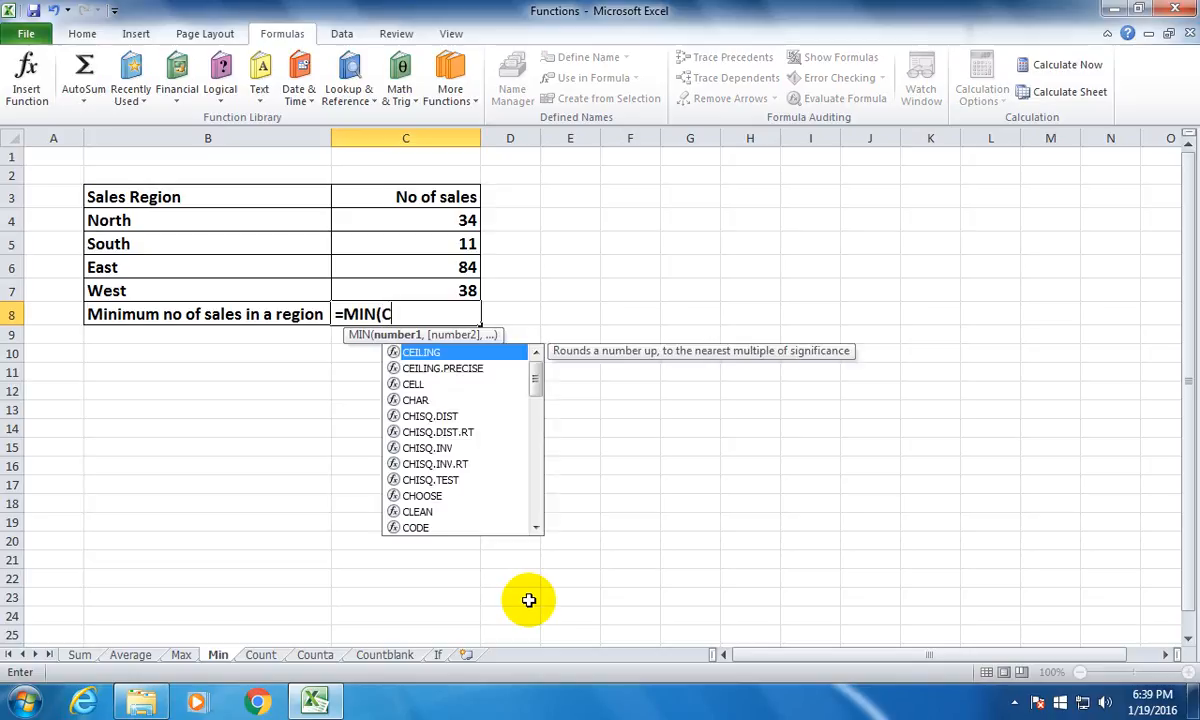
pyautogui.write('4:C7)')
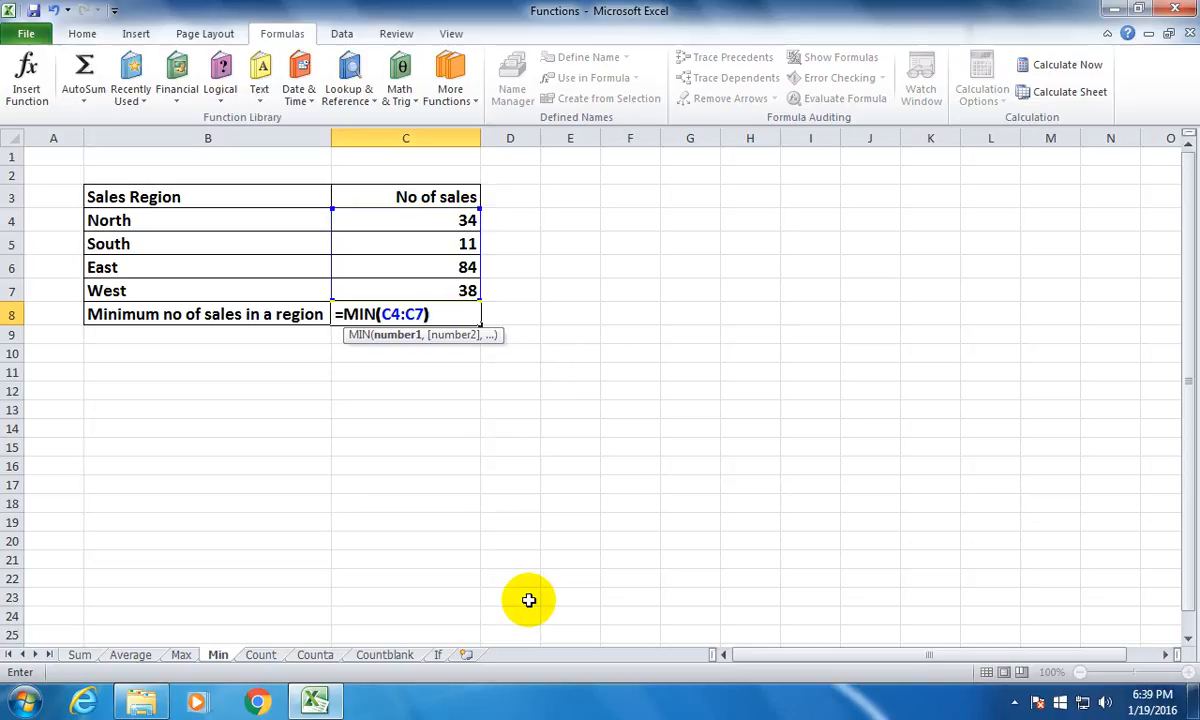
pyautogui.press('Return')
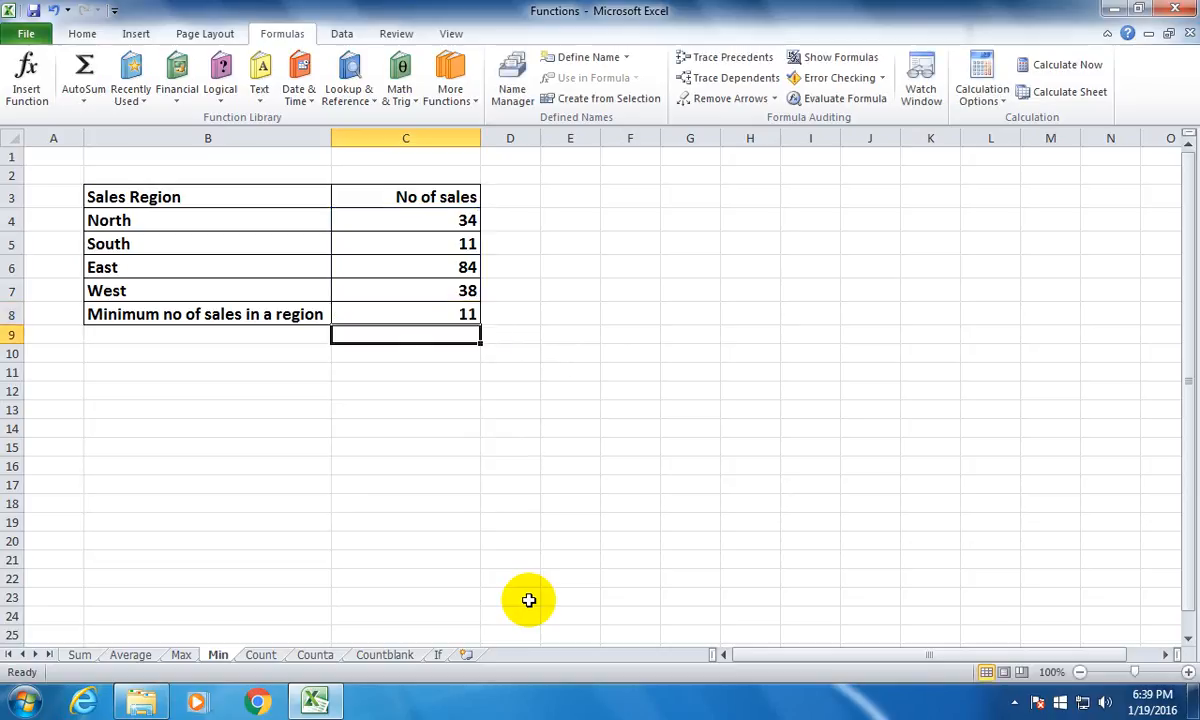
# Step: On the Count sheet, examine the delegates table by selecting the entries under Present and those under Not present
pyautogui.click(260, 654)
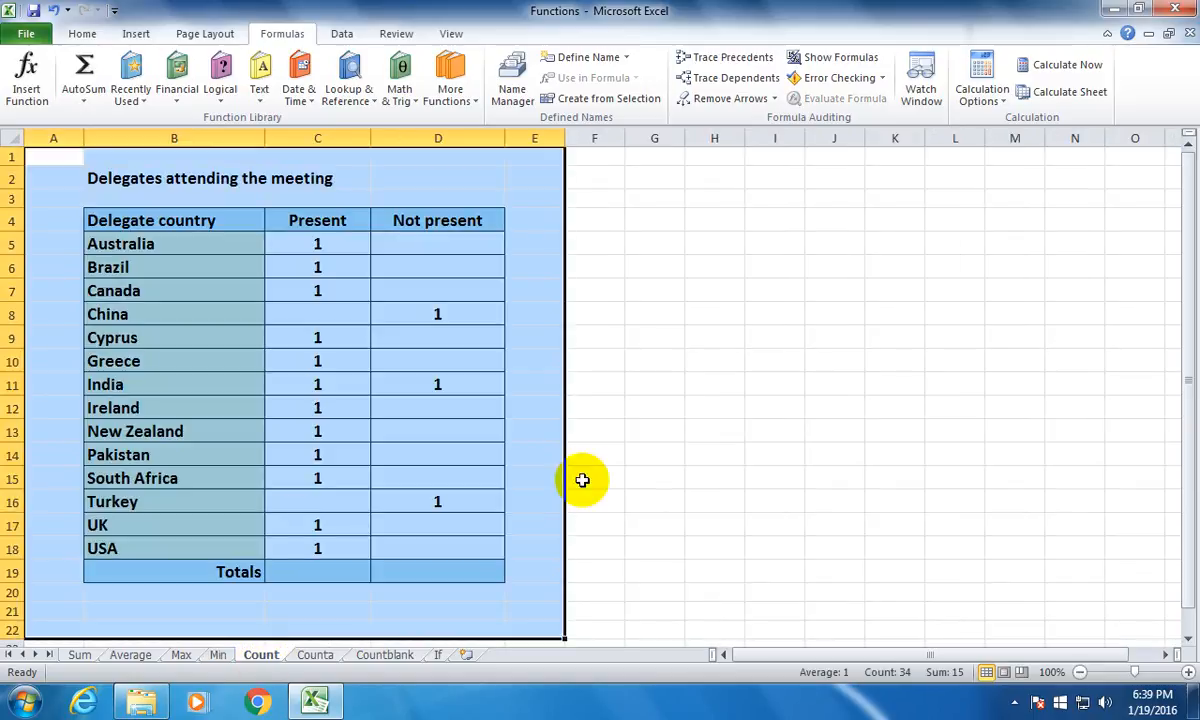
pyautogui.click(720, 349)
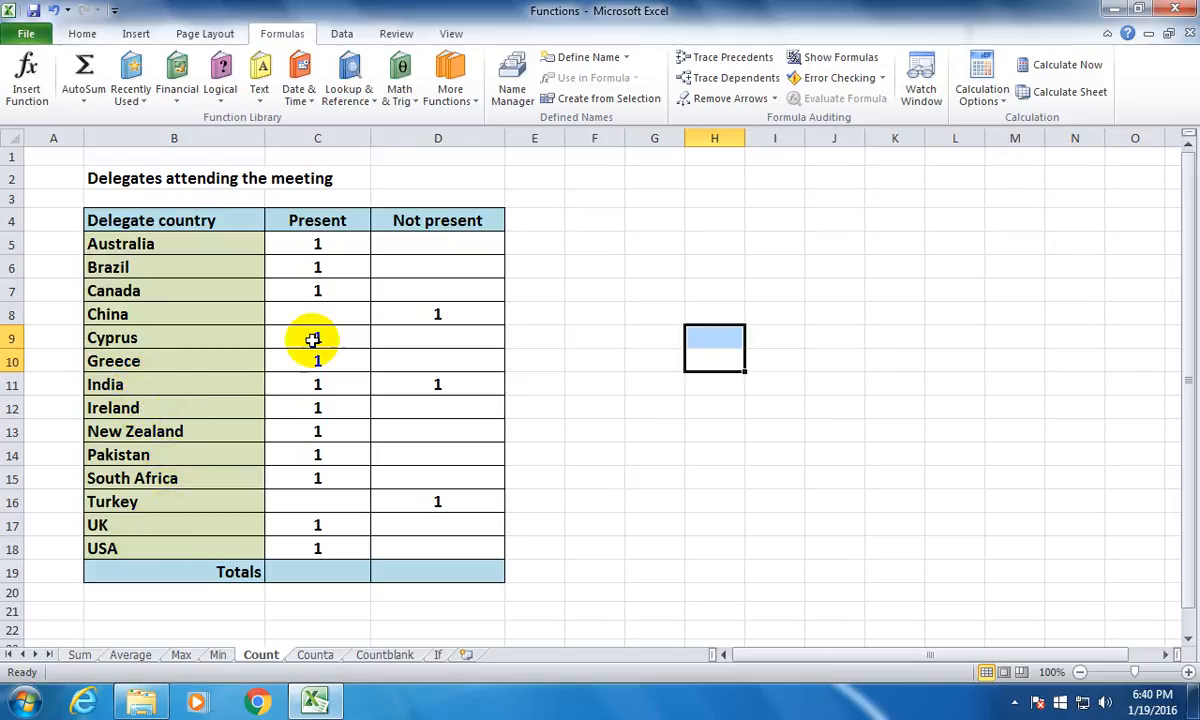
pyautogui.moveTo(327, 250); pyautogui.dragTo(317, 548)
pyautogui.moveTo(402, 249); pyautogui.dragTo(416, 525)
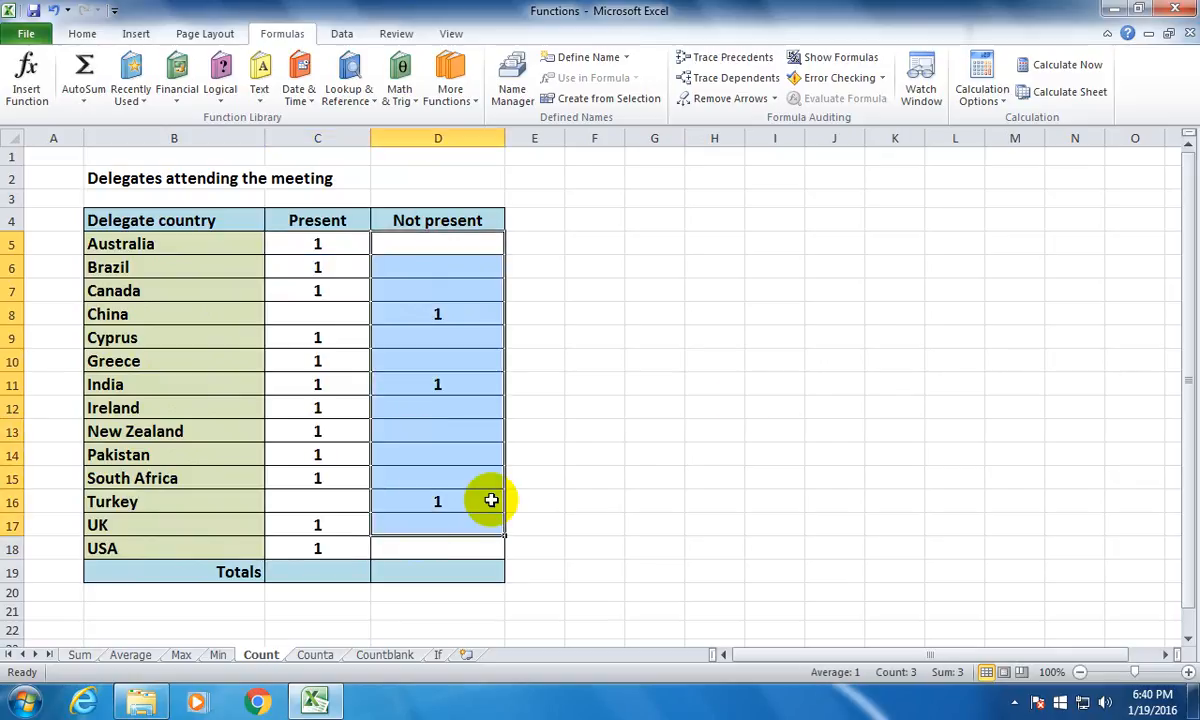
pyautogui.click(712, 407)
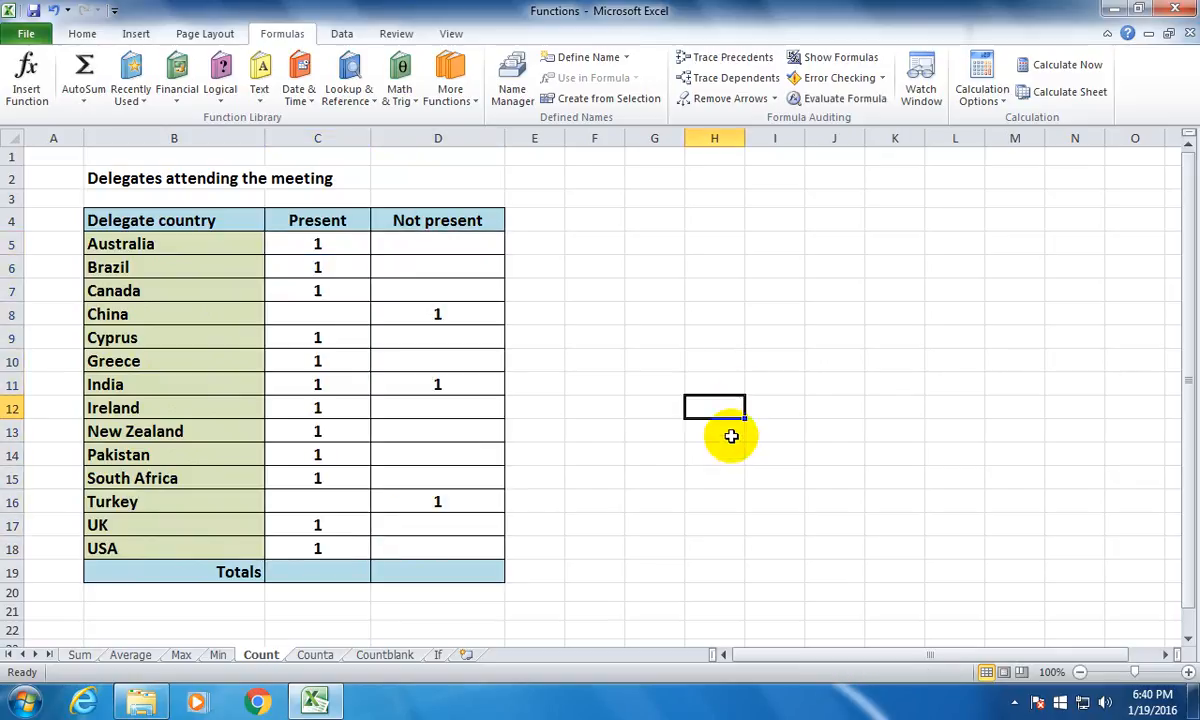
# Step: Count the delegates present by entering =COUNT(C5:C18) in the Totals cell C19 of the Count sheet
pyautogui.click(305, 572)
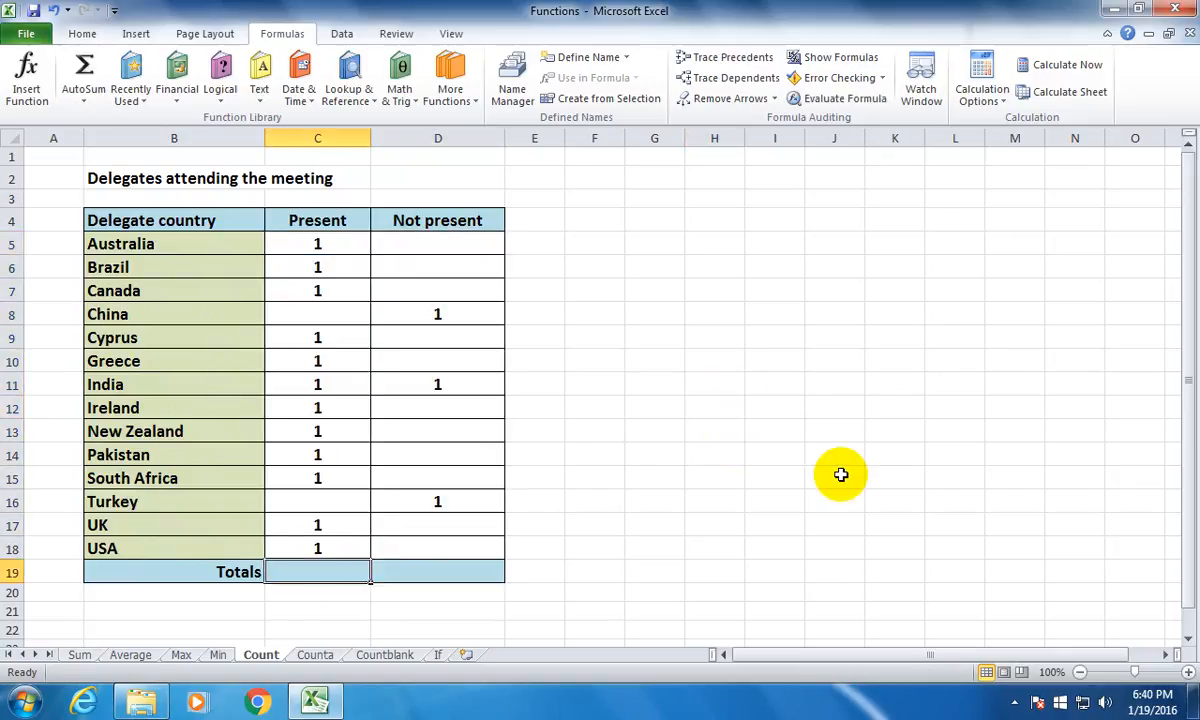
pyautogui.write('=coun')
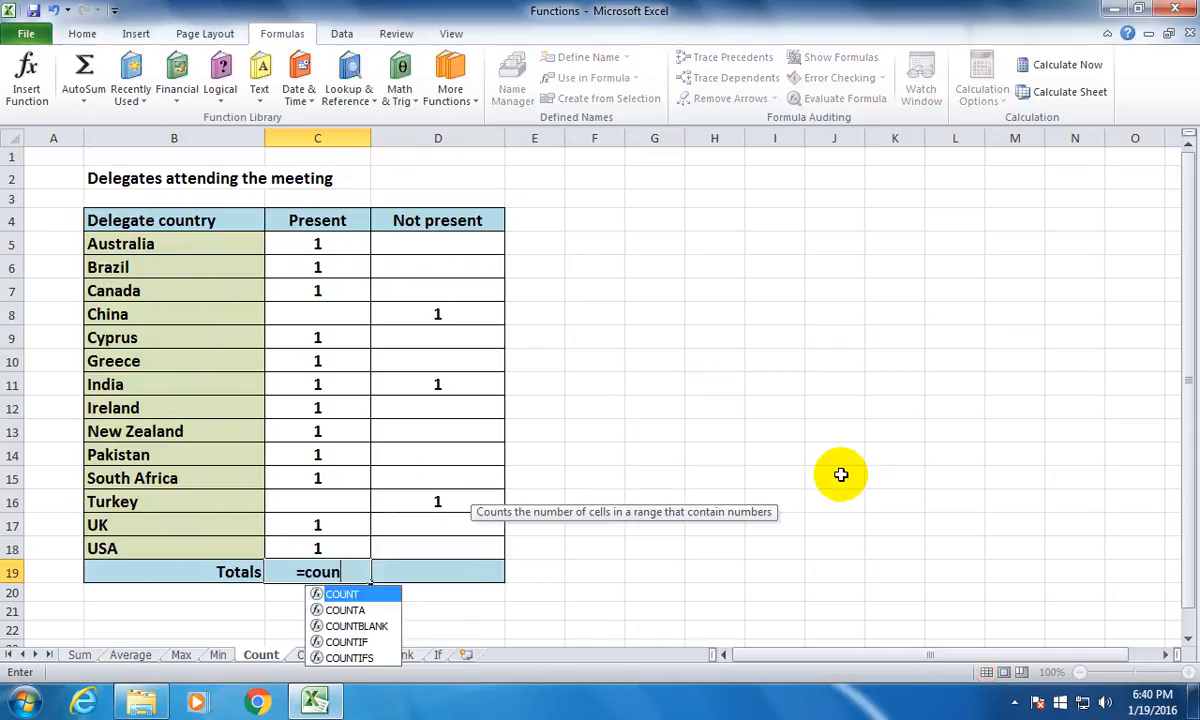
pyautogui.write('t(')
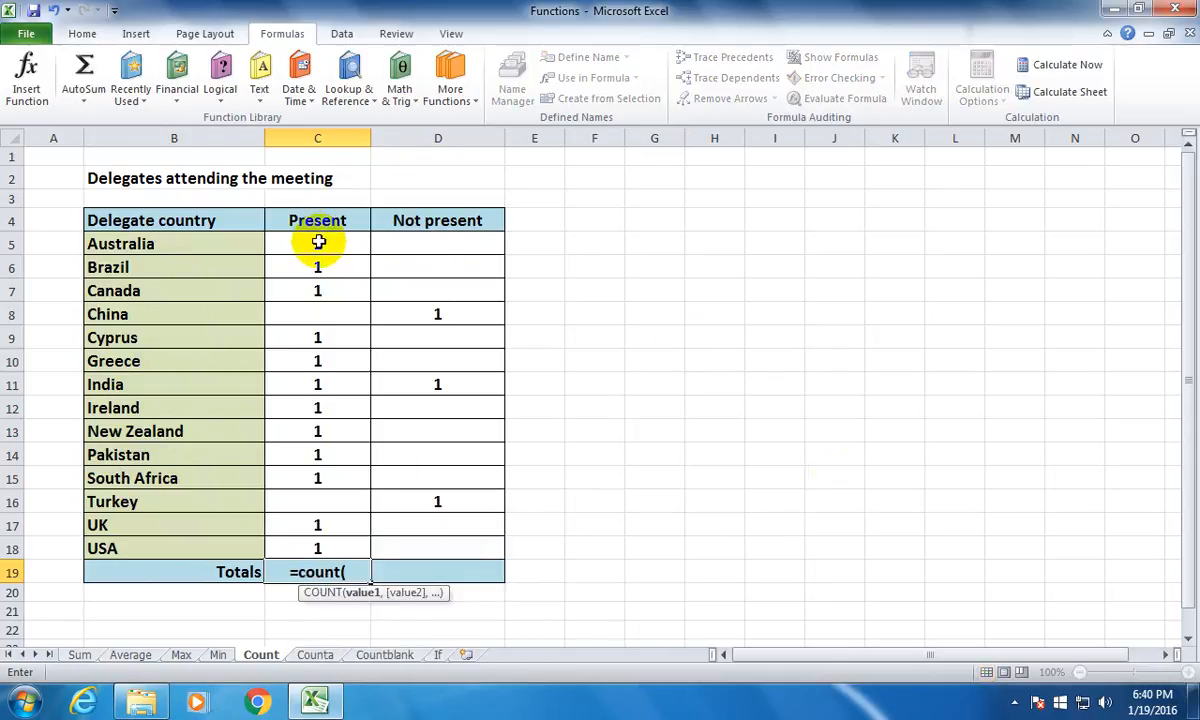
pyautogui.click(318, 242)
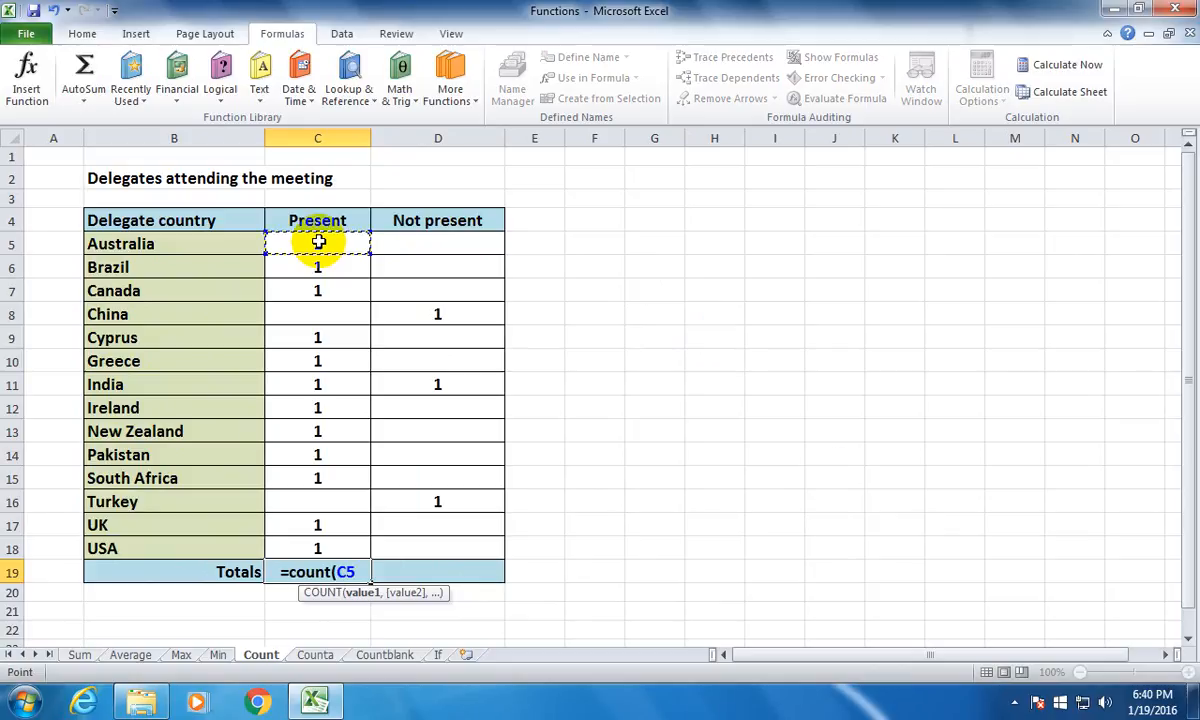
pyautogui.press('F8')
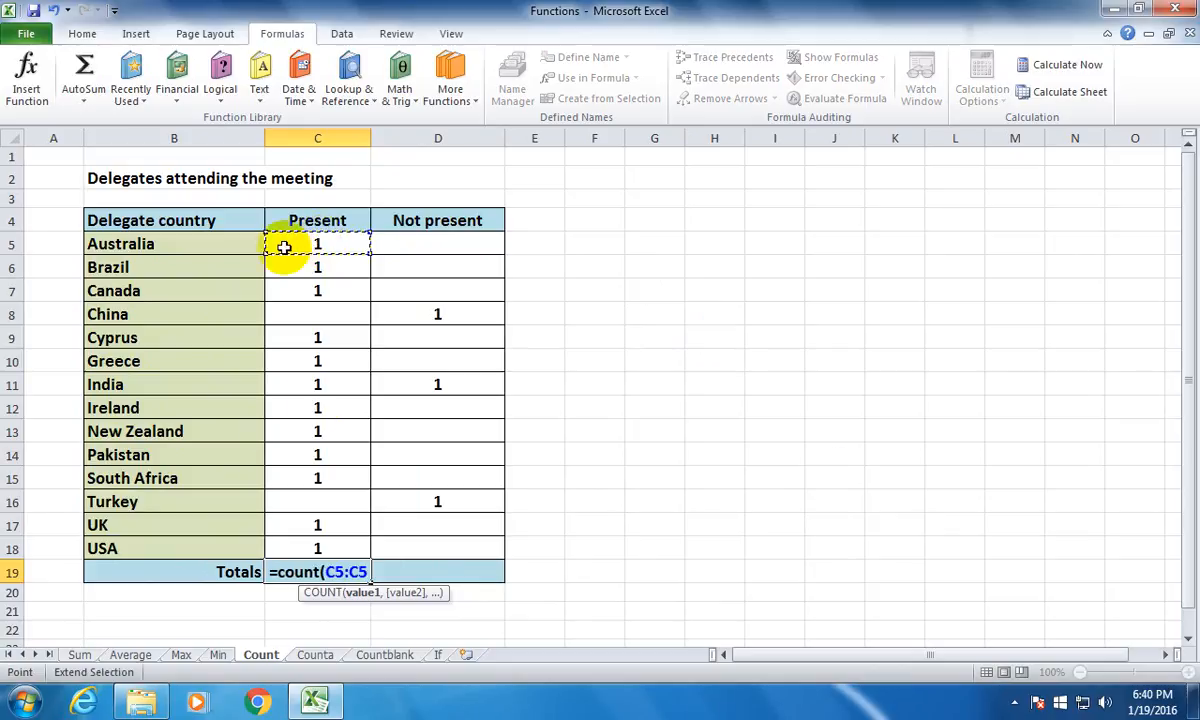
pyautogui.click(328, 546)
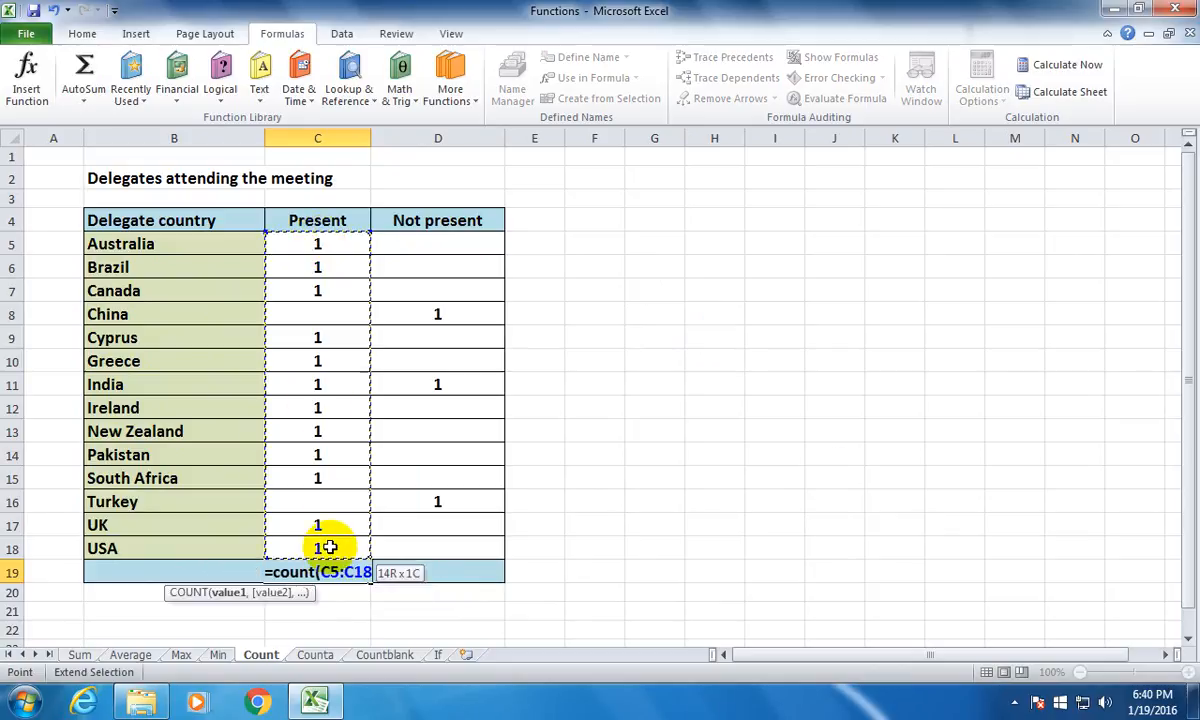
pyautogui.write(')')
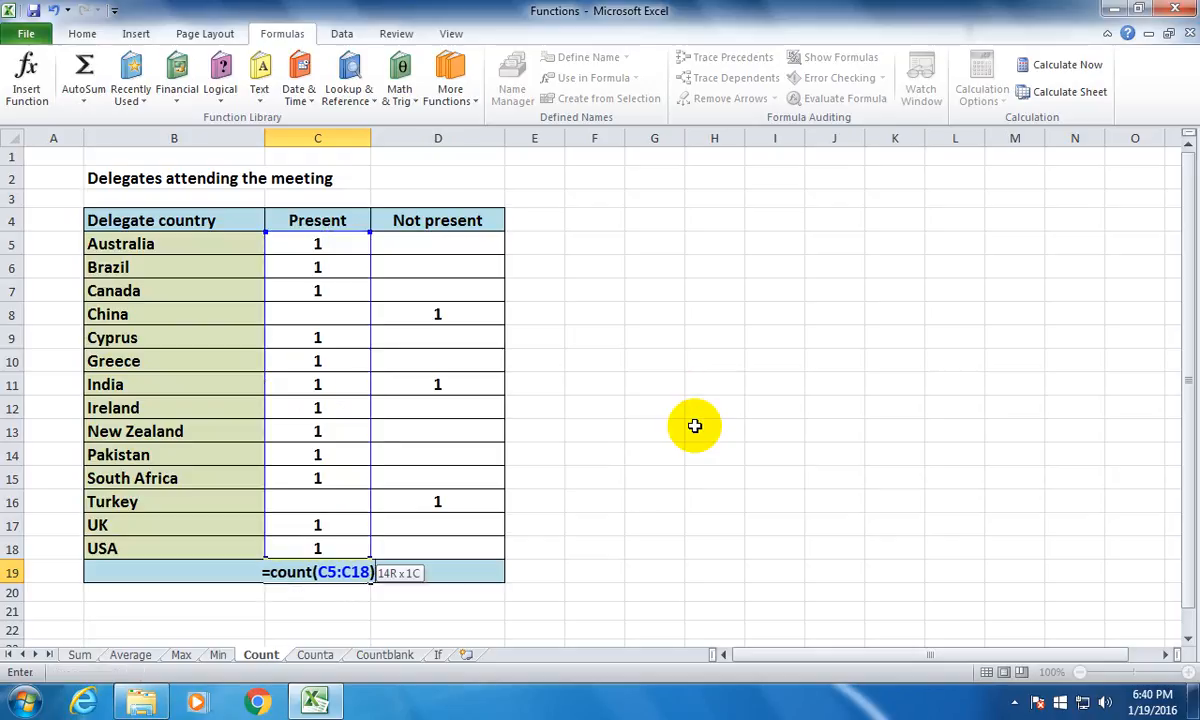
pyautogui.press('Return')
# Step: Clear the Present total in C19 and enter the formula =COUNT(C5:C18) again with the range written out
pyautogui.click(308, 569)
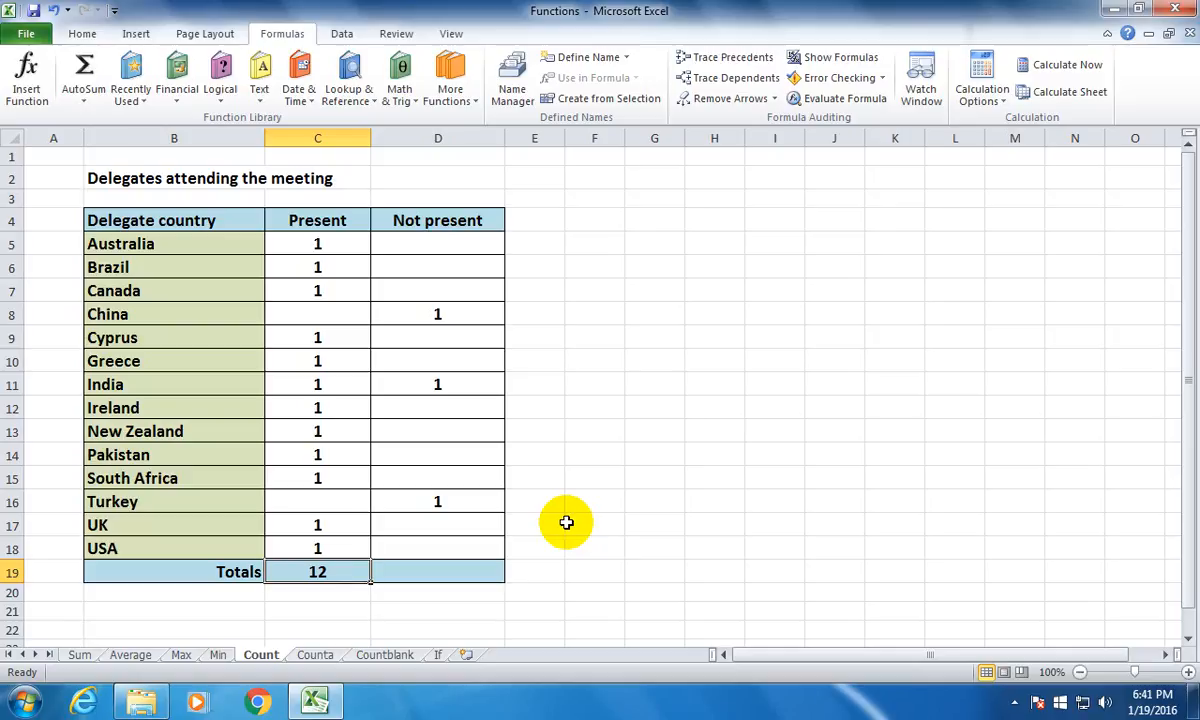
pyautogui.press('Delete')
pyautogui.write('=coun')
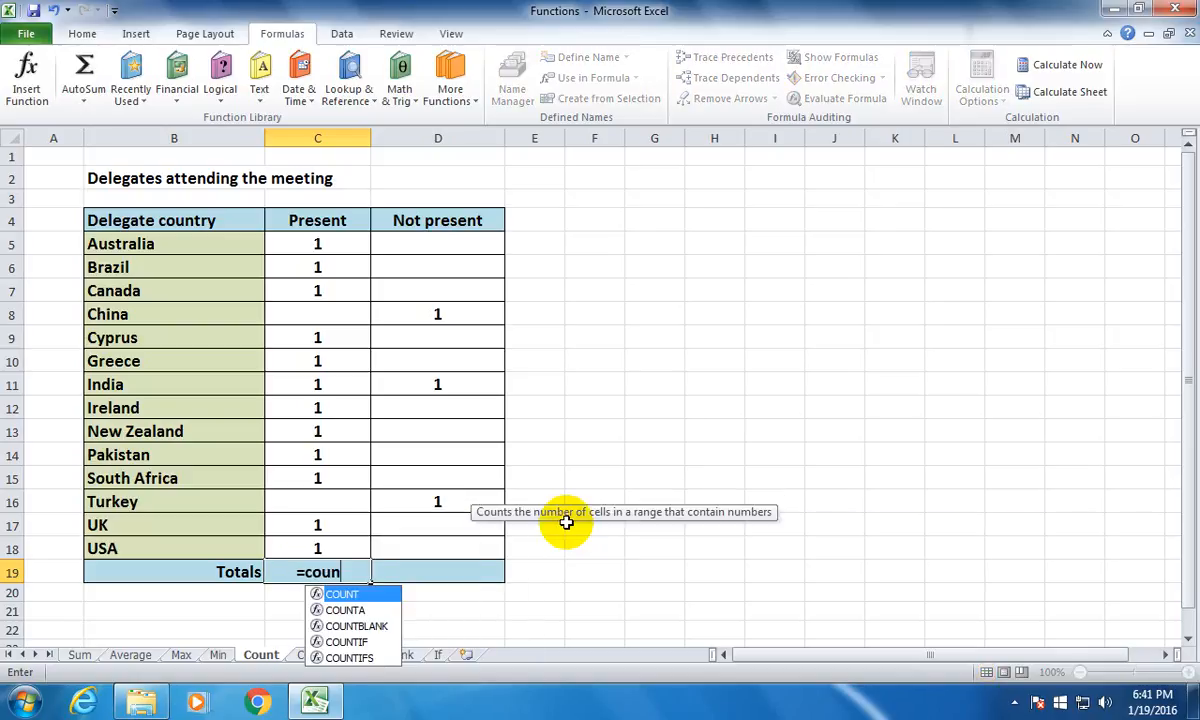
pyautogui.write('t(')
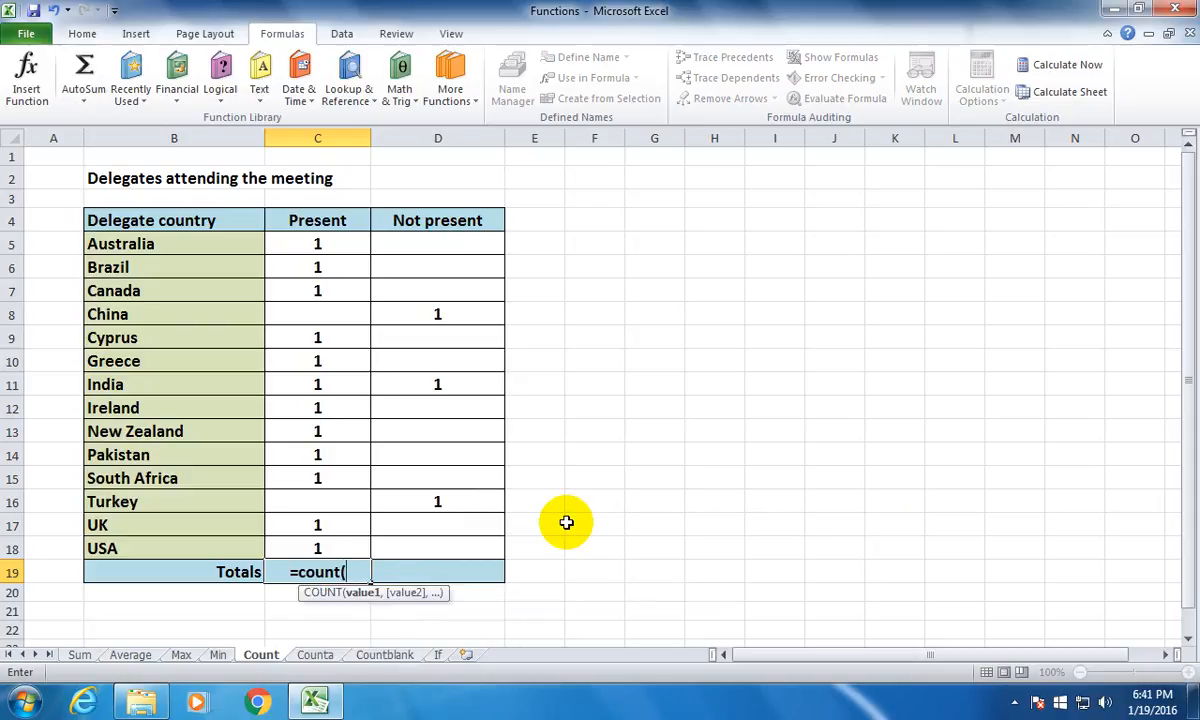
pyautogui.write('C5:C')
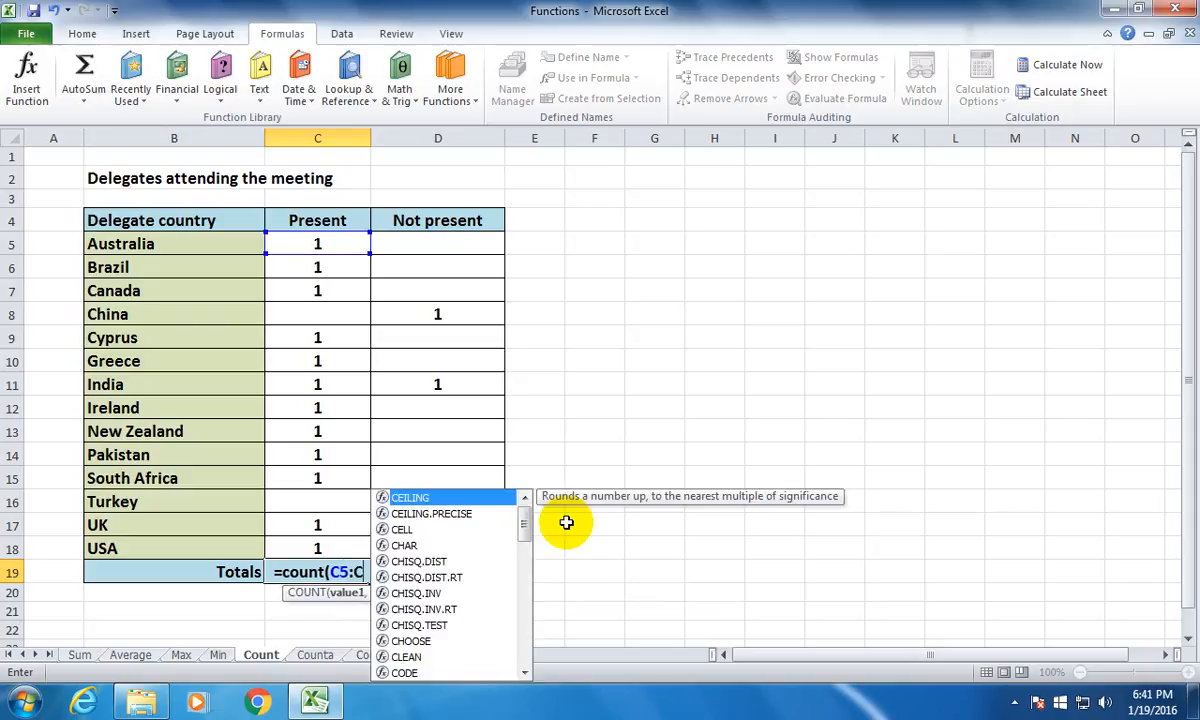
pyautogui.write('18)')
pyautogui.press('Return')
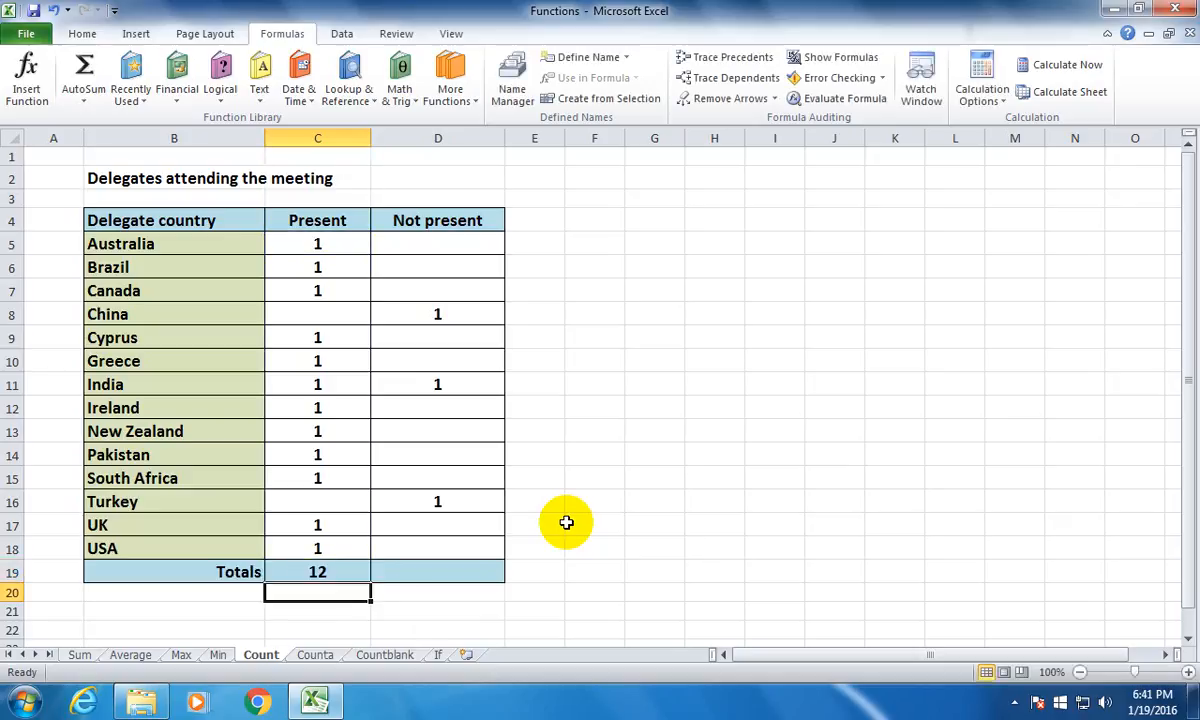
# Step: Clear the Present total from C19 on the Count sheet
pyautogui.press('Up')
pyautogui.press('Right')
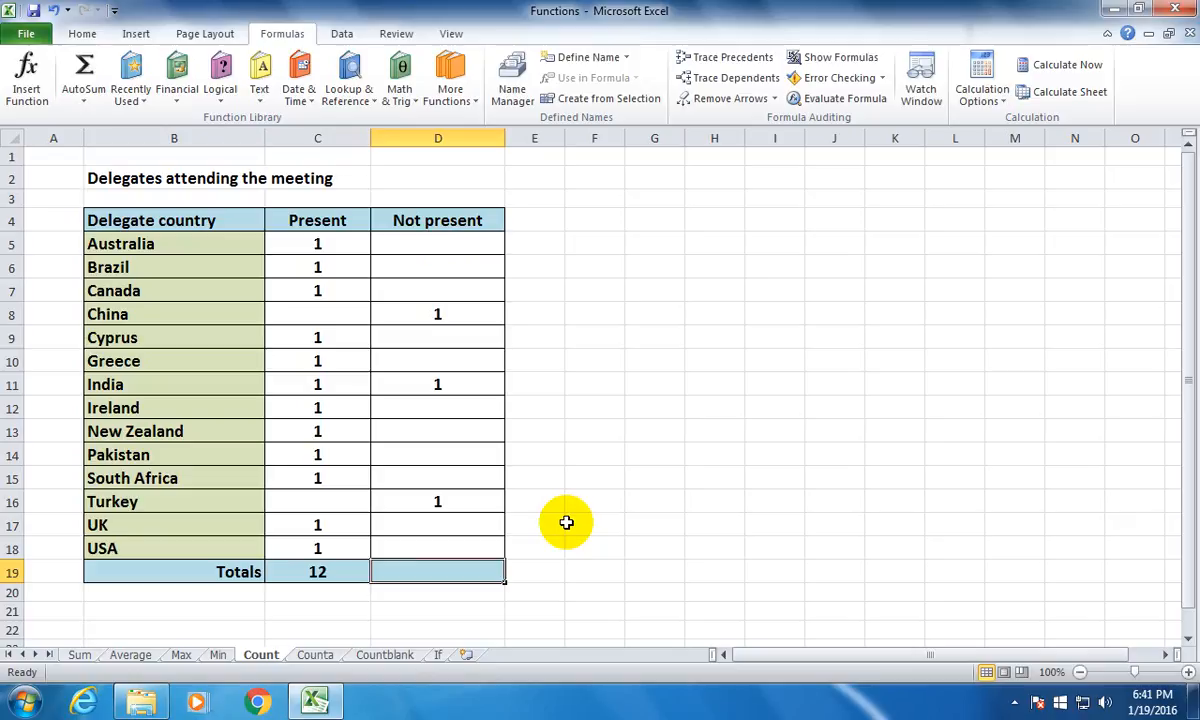
pyautogui.press('Left')
pyautogui.press('Delete')
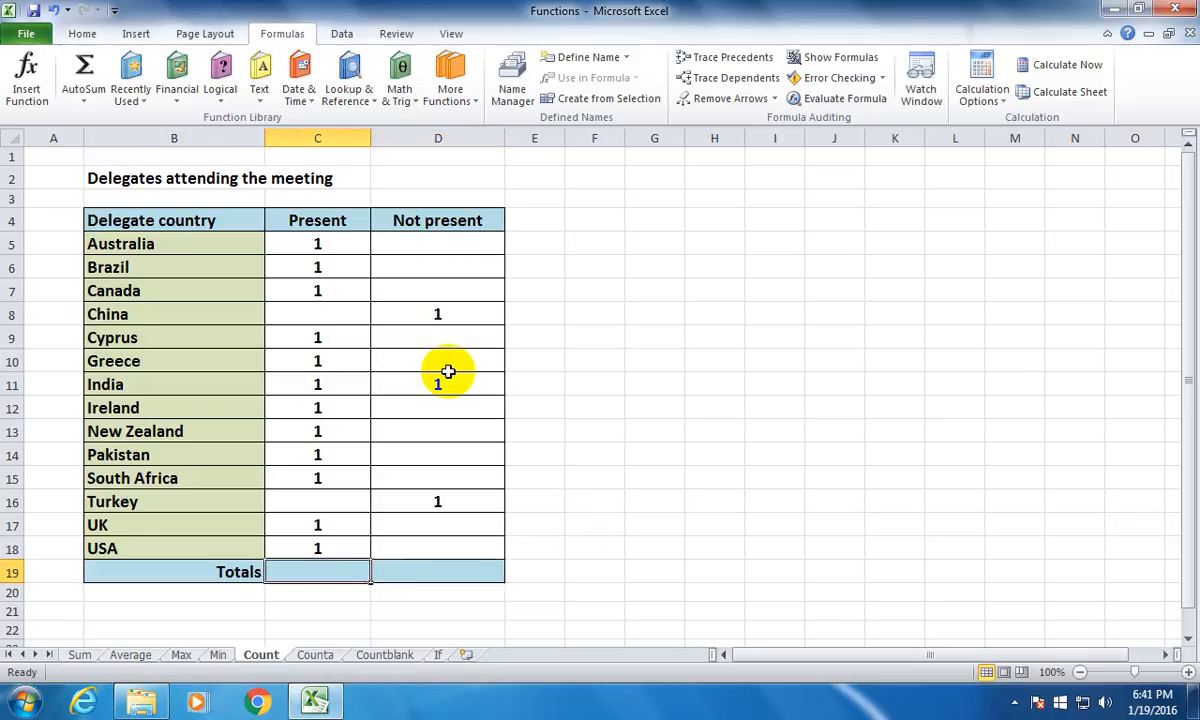
pyautogui.click(83, 98)
pyautogui.click(130, 227)
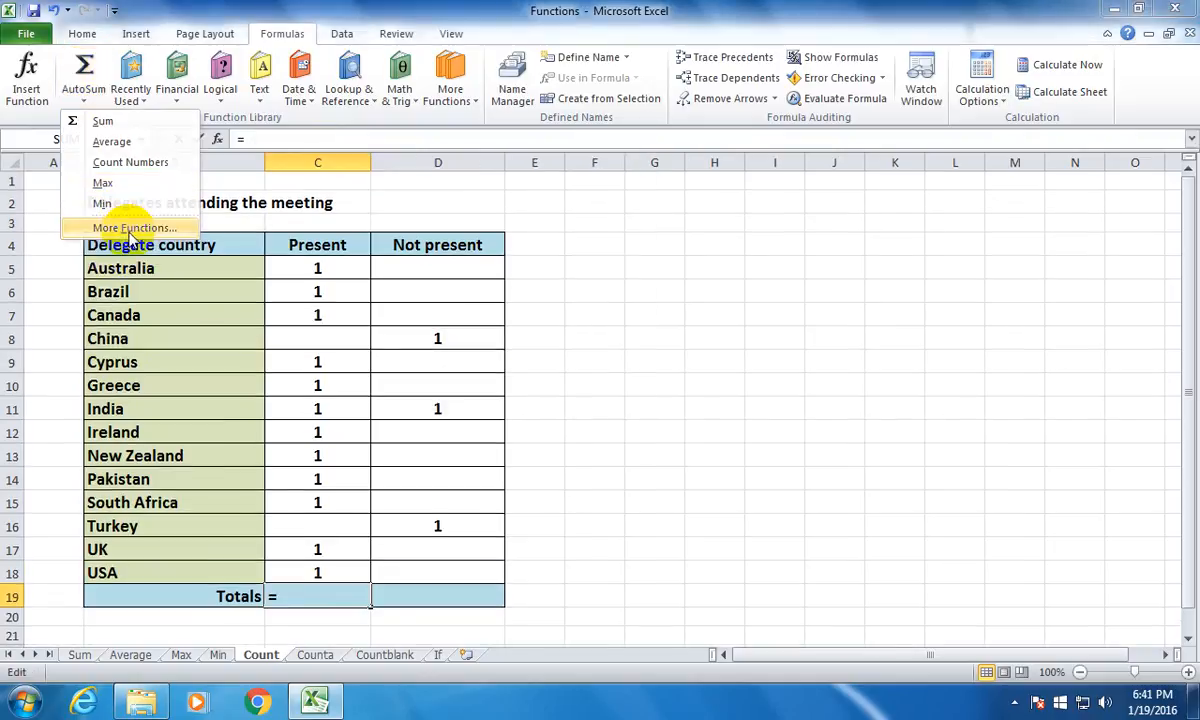
pyautogui.click(621, 445)
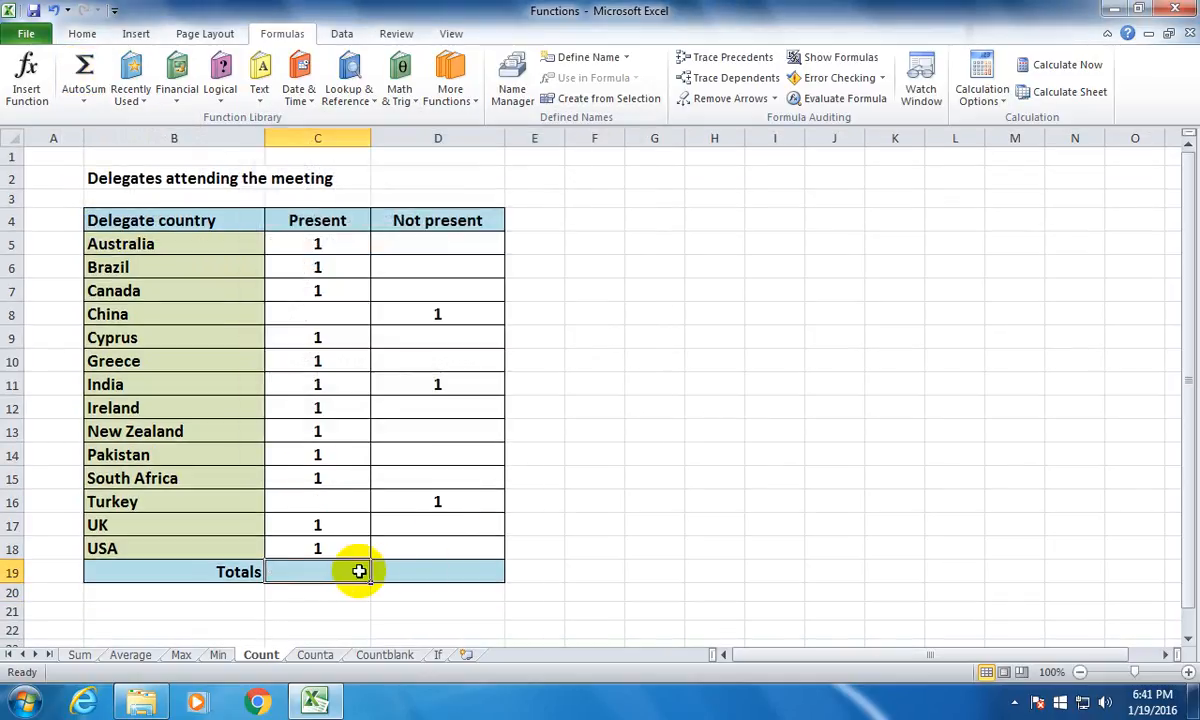
# Step: Fill the empty Present total in C19 with the formula =COUNT(C5:C18)
pyautogui.write('cou')
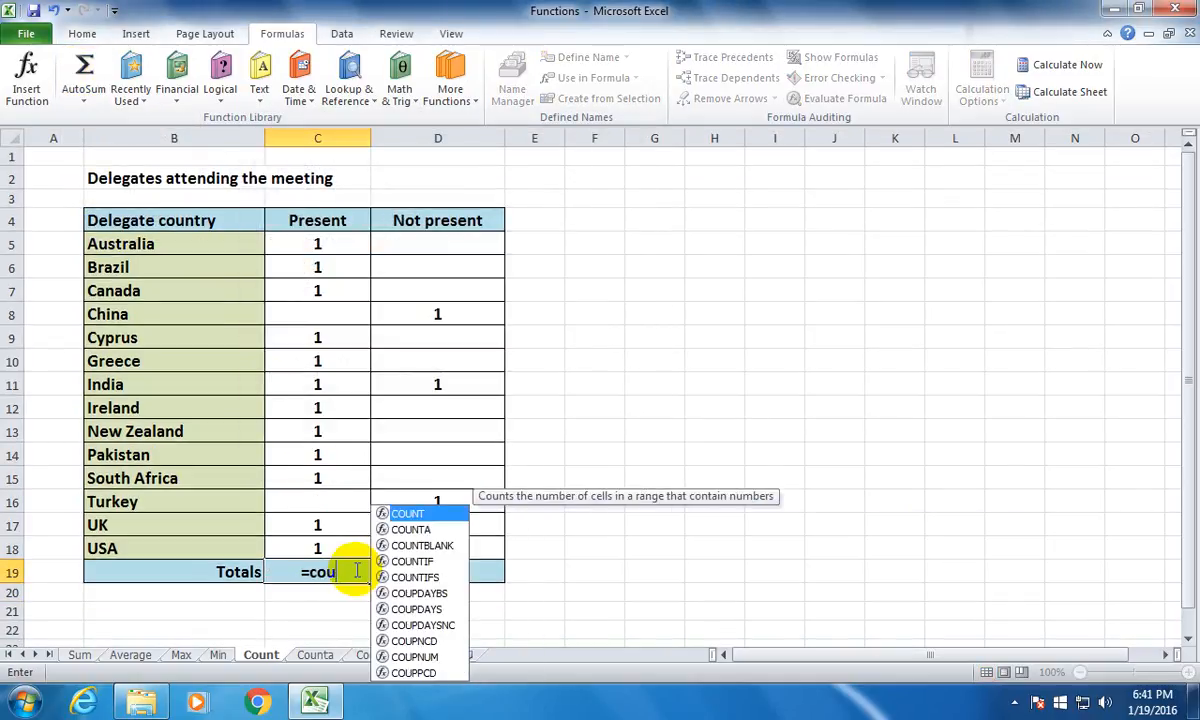
pyautogui.write('nt(')
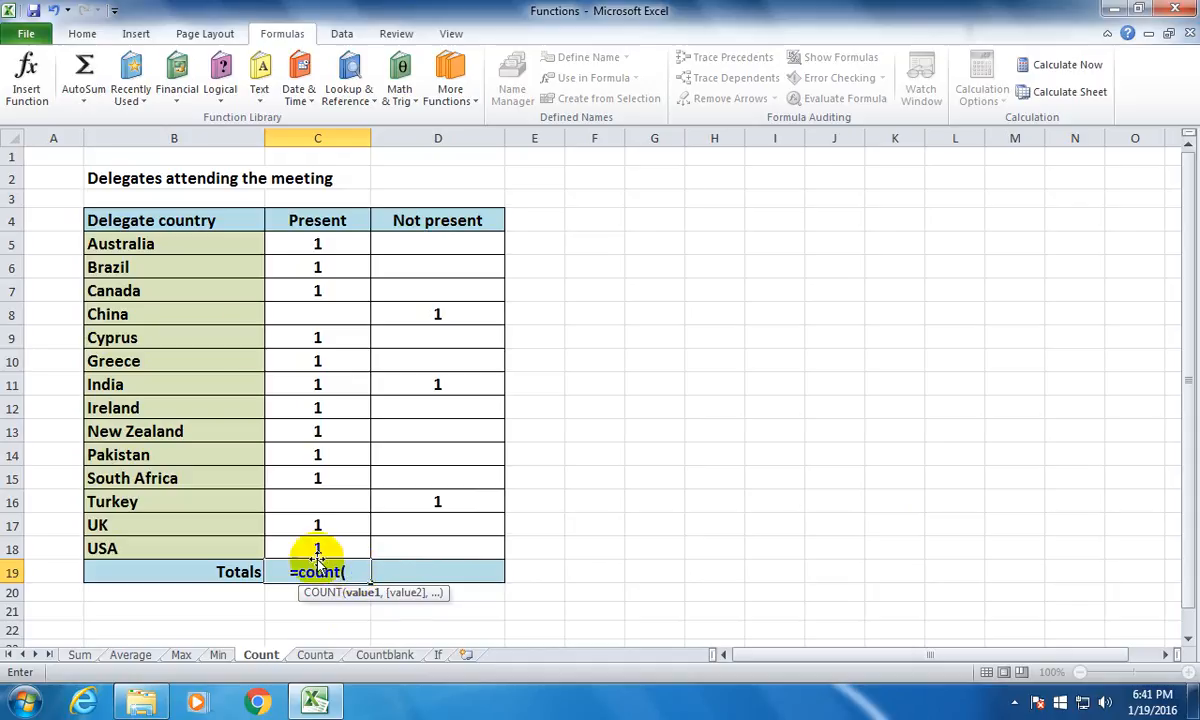
pyautogui.click(316, 243)
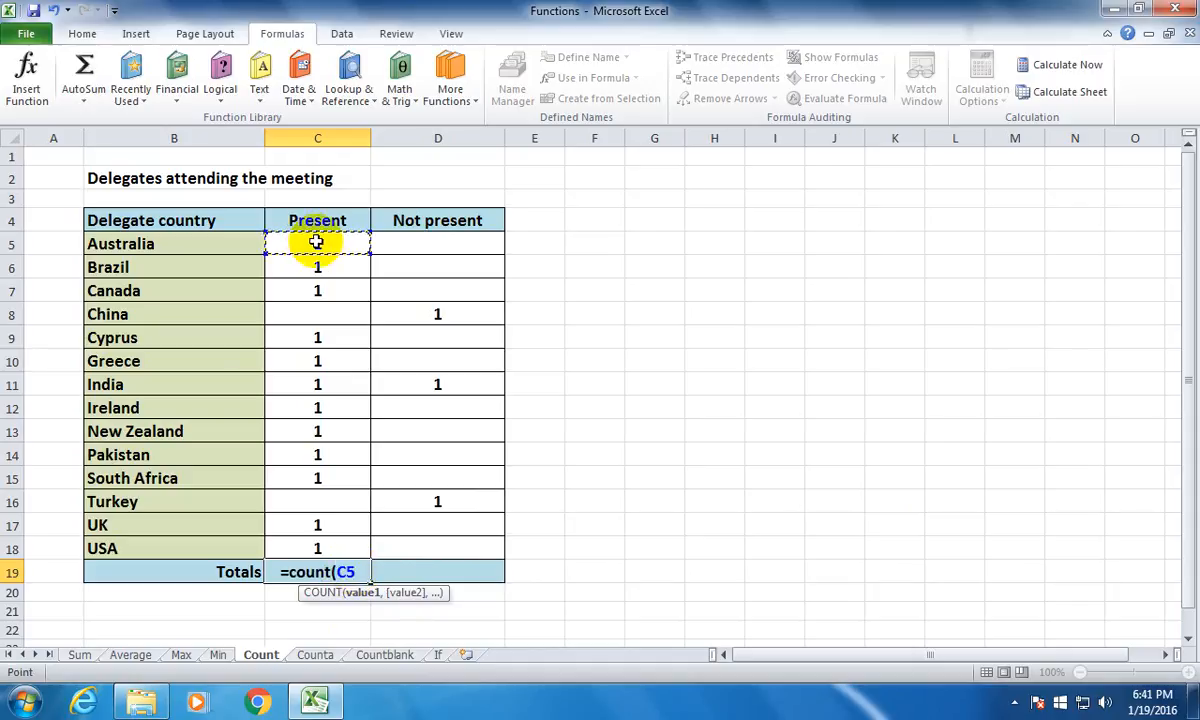
pyautogui.press('F8')
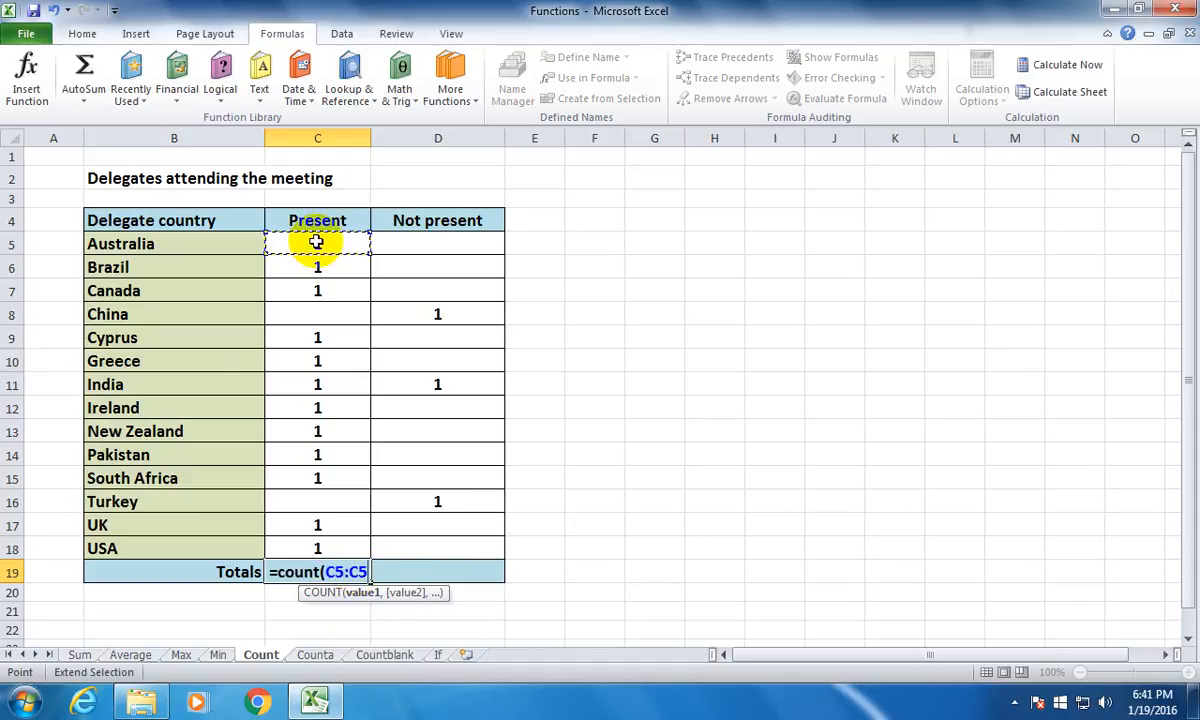
pyautogui.click(317, 548)
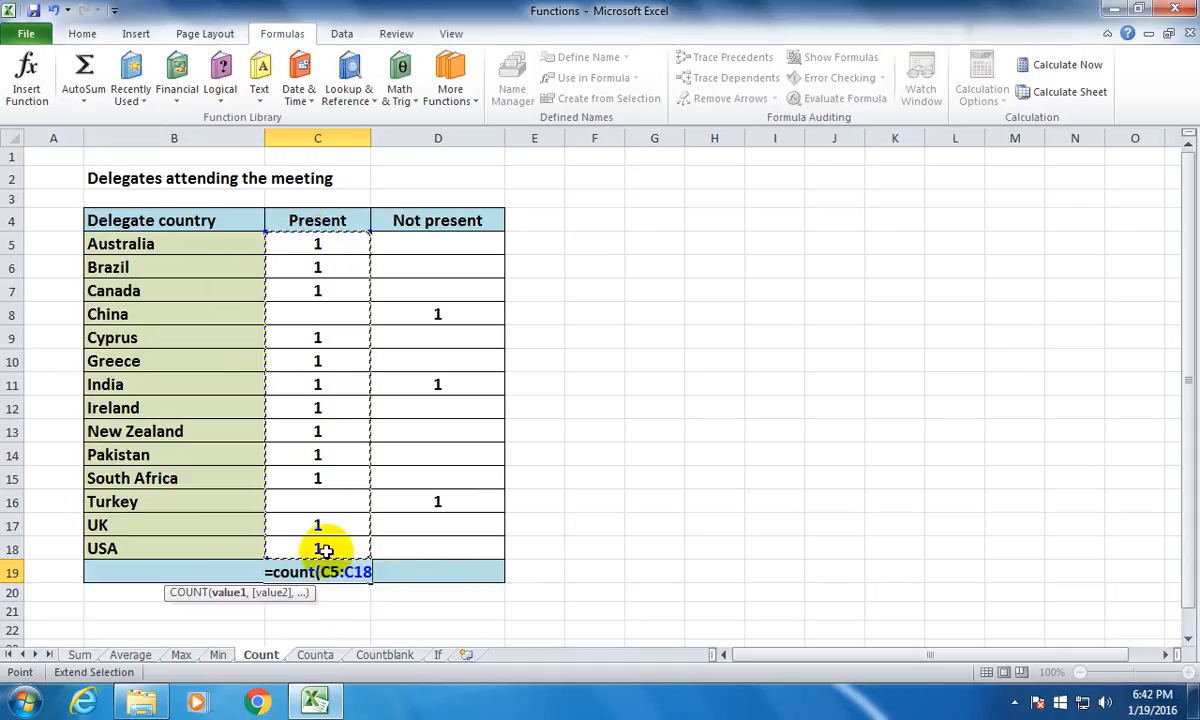
pyautogui.write(')')
pyautogui.press('Return')
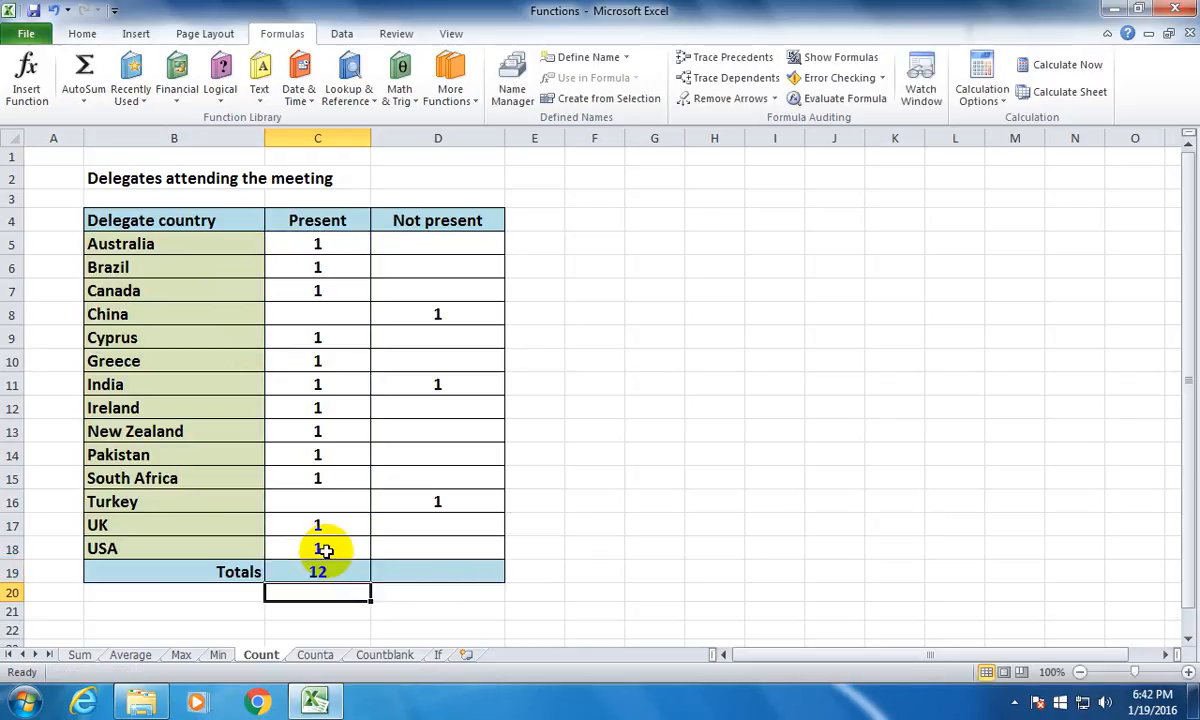
# Step: Count the delegates not present by entering =COUNT(D5:D18) in the Totals cell D19
pyautogui.press('Right')
pyautogui.press('Up')
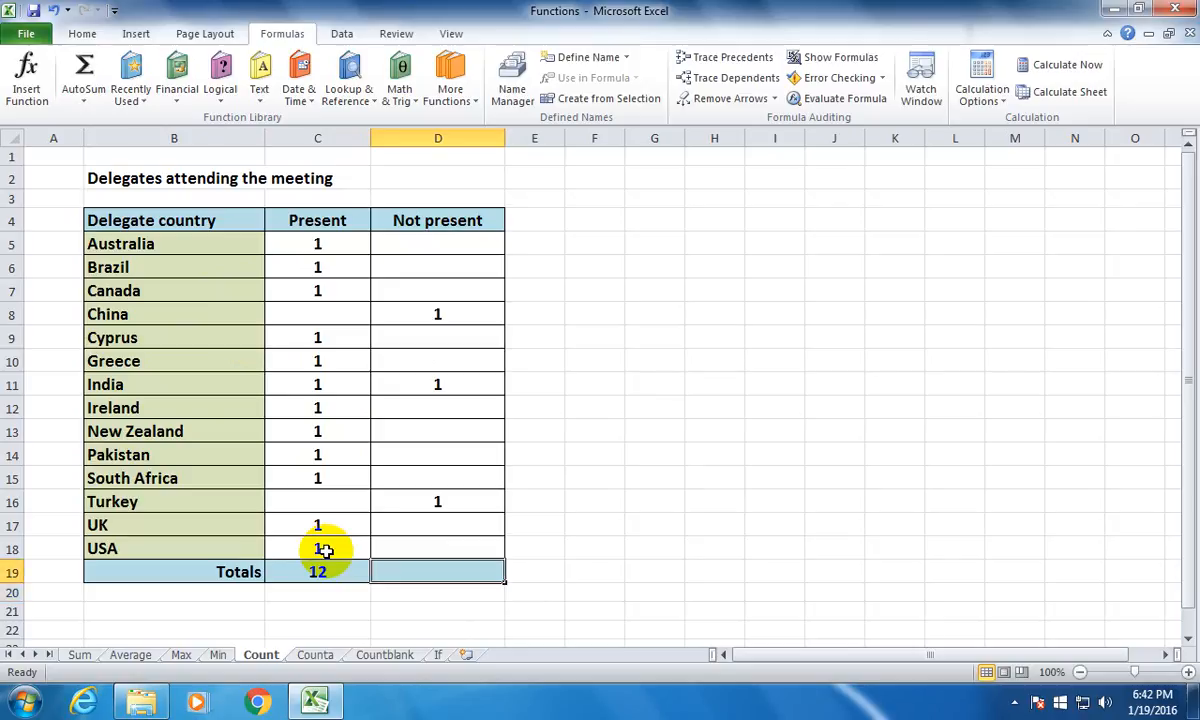
pyautogui.write('=count')
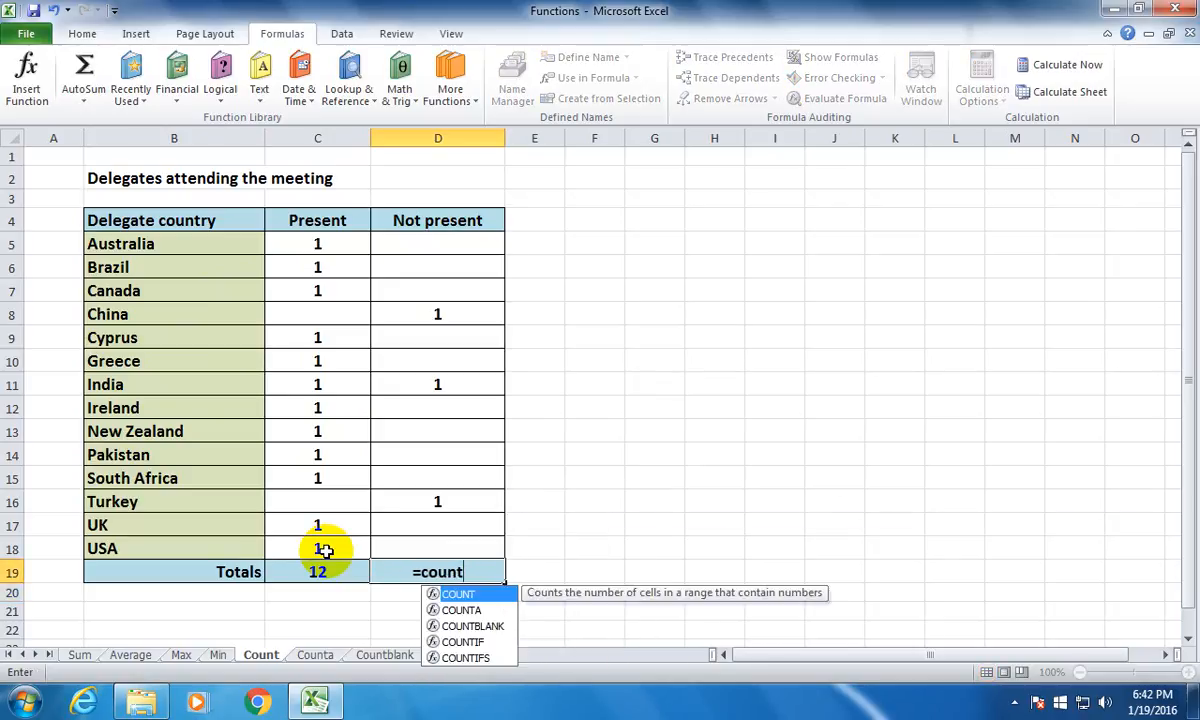
pyautogui.write('(')
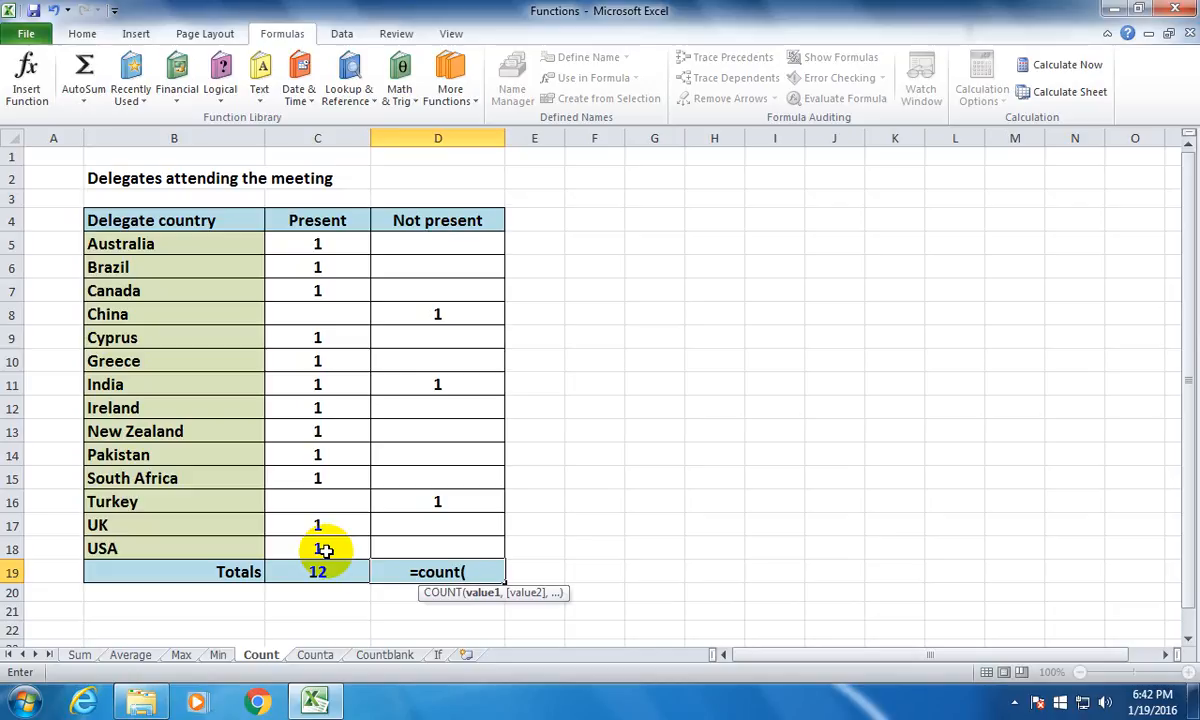
pyautogui.click(448, 245)
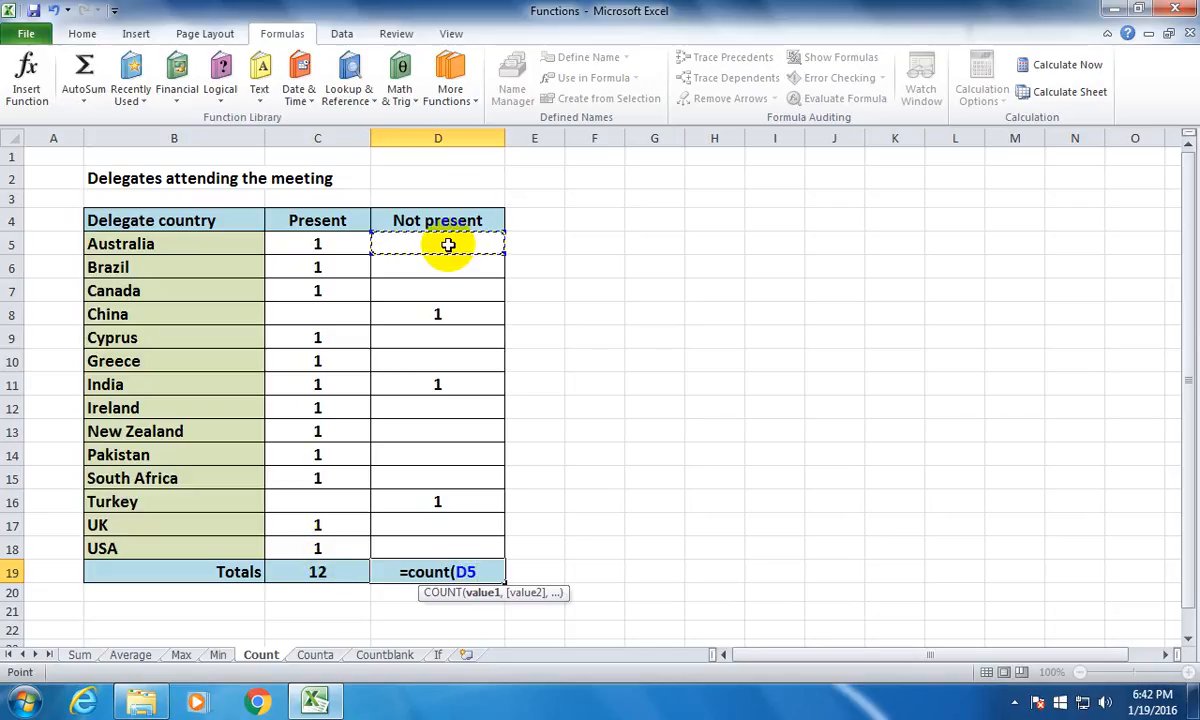
pyautogui.press('F8')
pyautogui.click(437, 546)
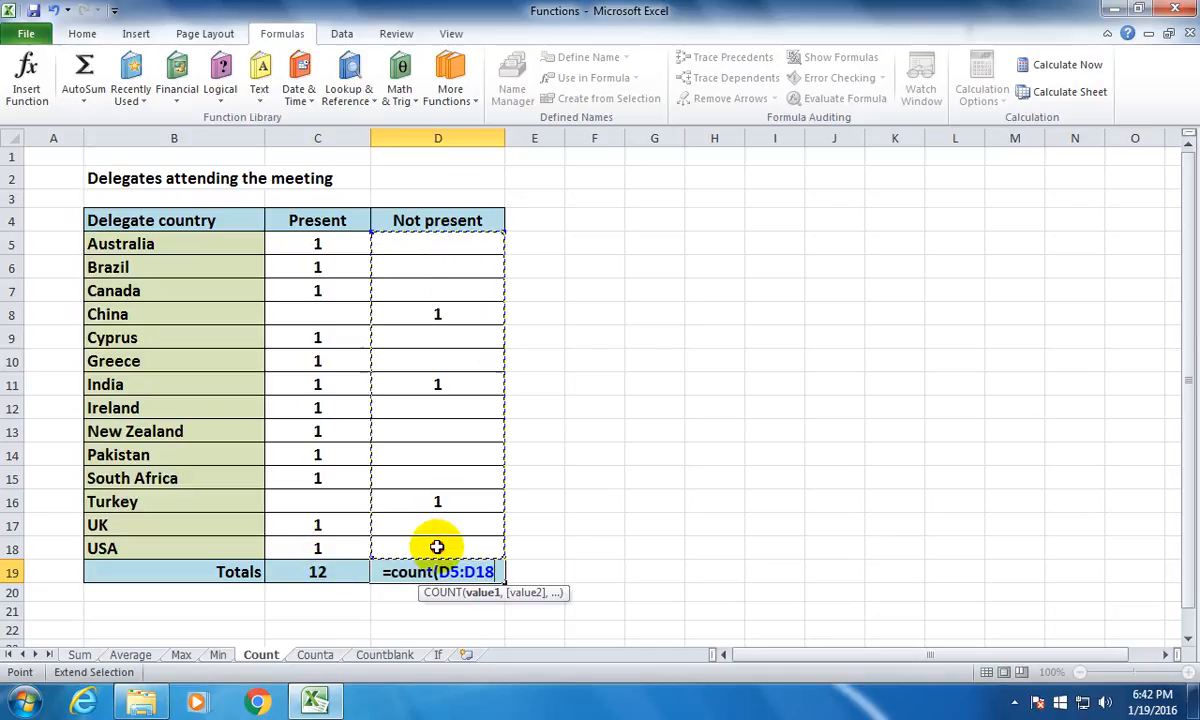
pyautogui.write(')')
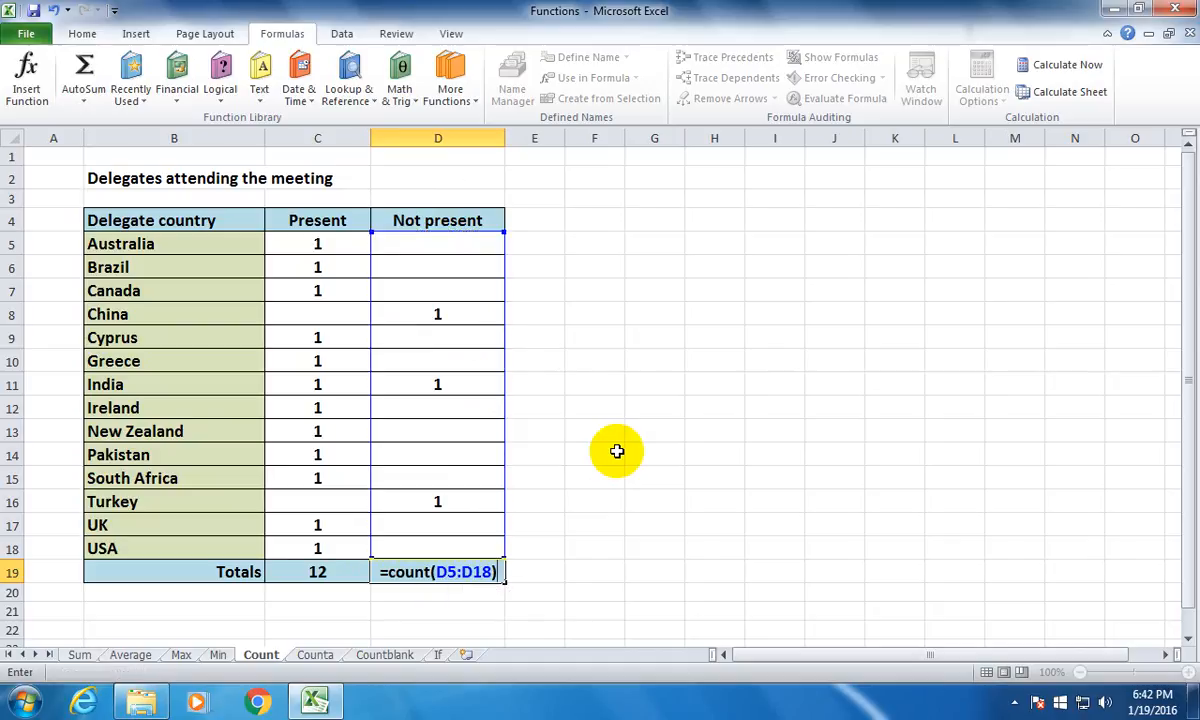
pyautogui.press('Return')
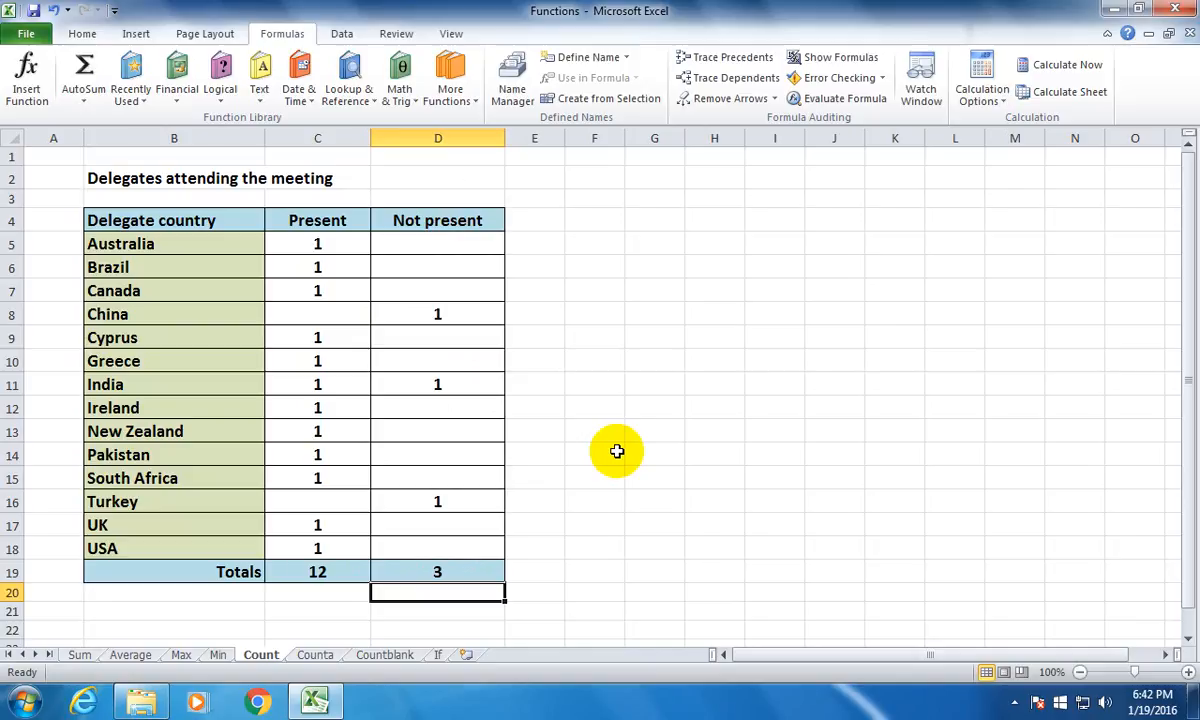
# Step: Examine which Present cells hold entries and which are blank, going through the countries' rows one by one
pyautogui.click(319, 266)
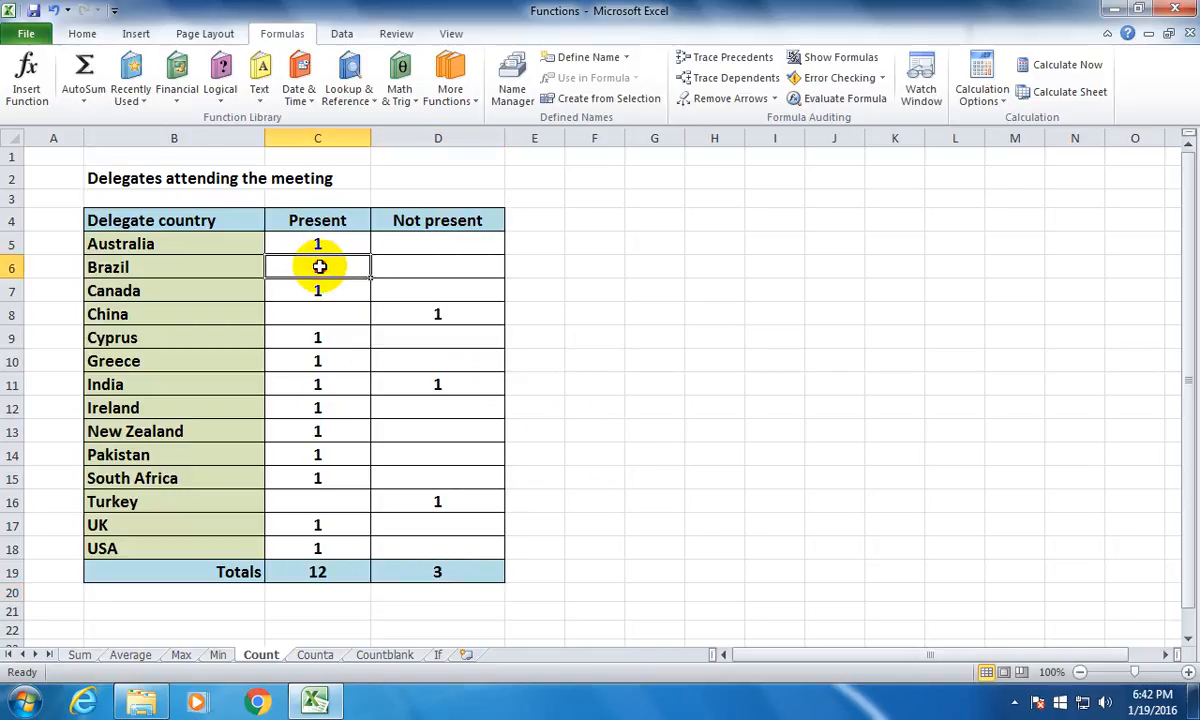
pyautogui.click(319, 336)
pyautogui.click(317, 359)
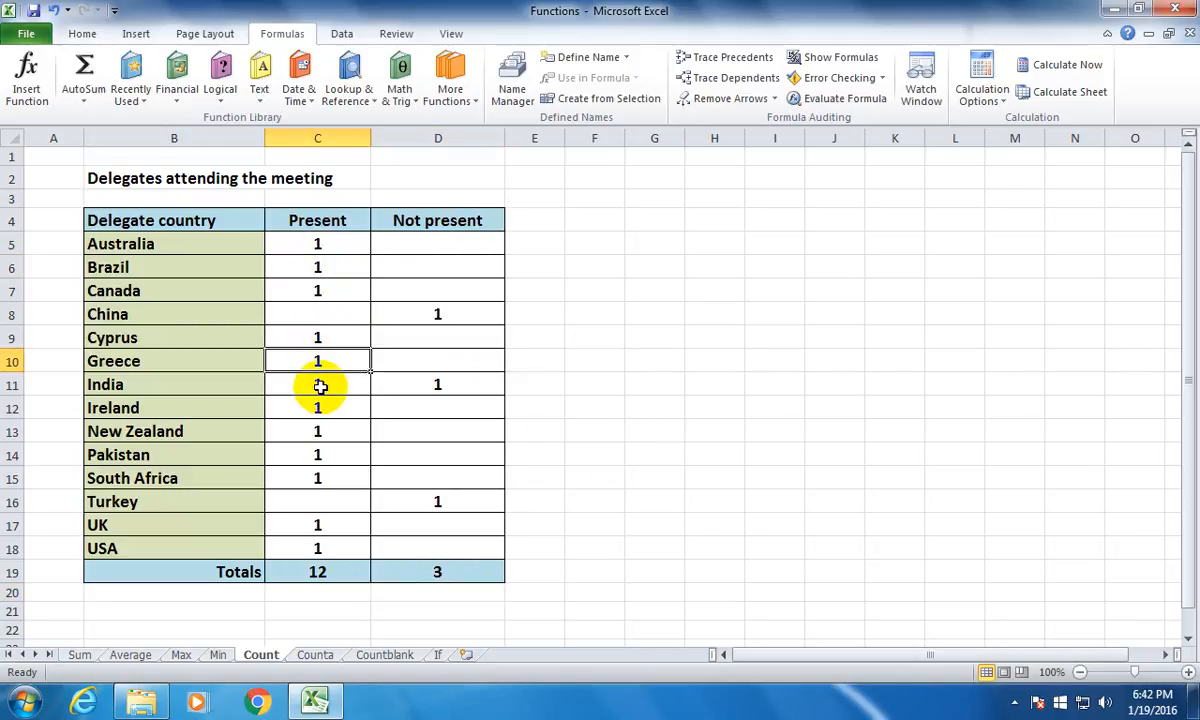
pyautogui.click(319, 386)
pyautogui.click(319, 407)
pyautogui.click(318, 431)
pyautogui.click(316, 453)
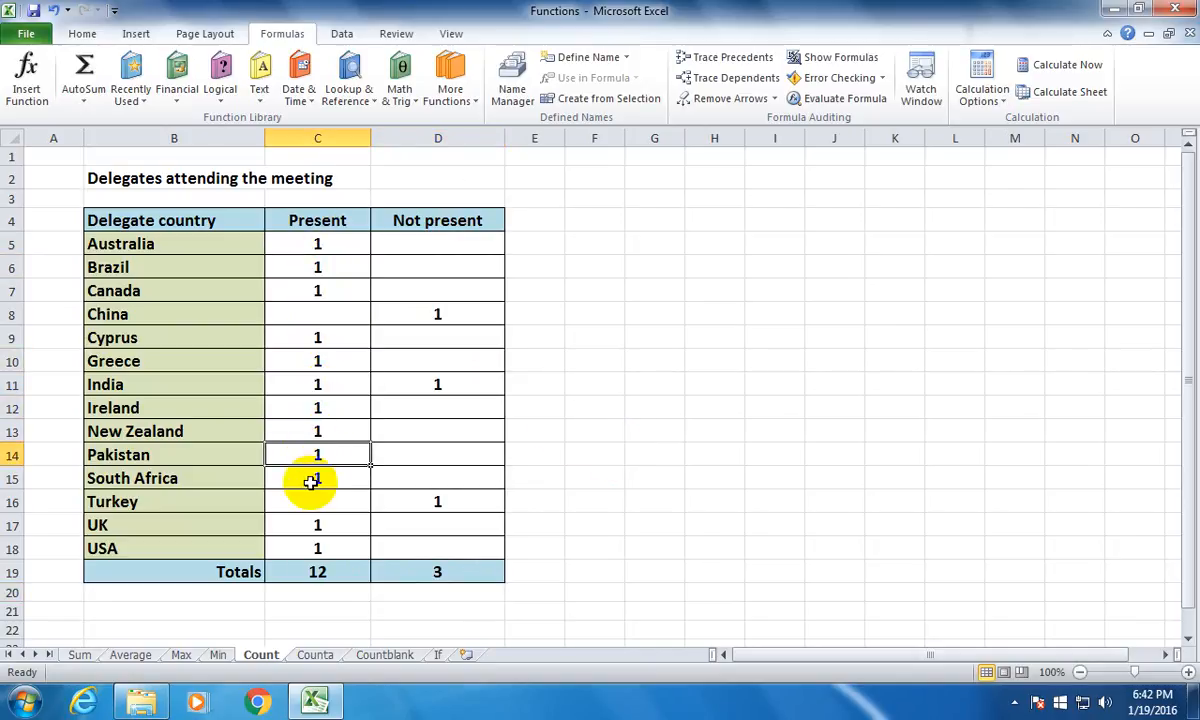
pyautogui.click(311, 480)
pyautogui.click(316, 525)
pyautogui.click(316, 546)
pyautogui.click(320, 500)
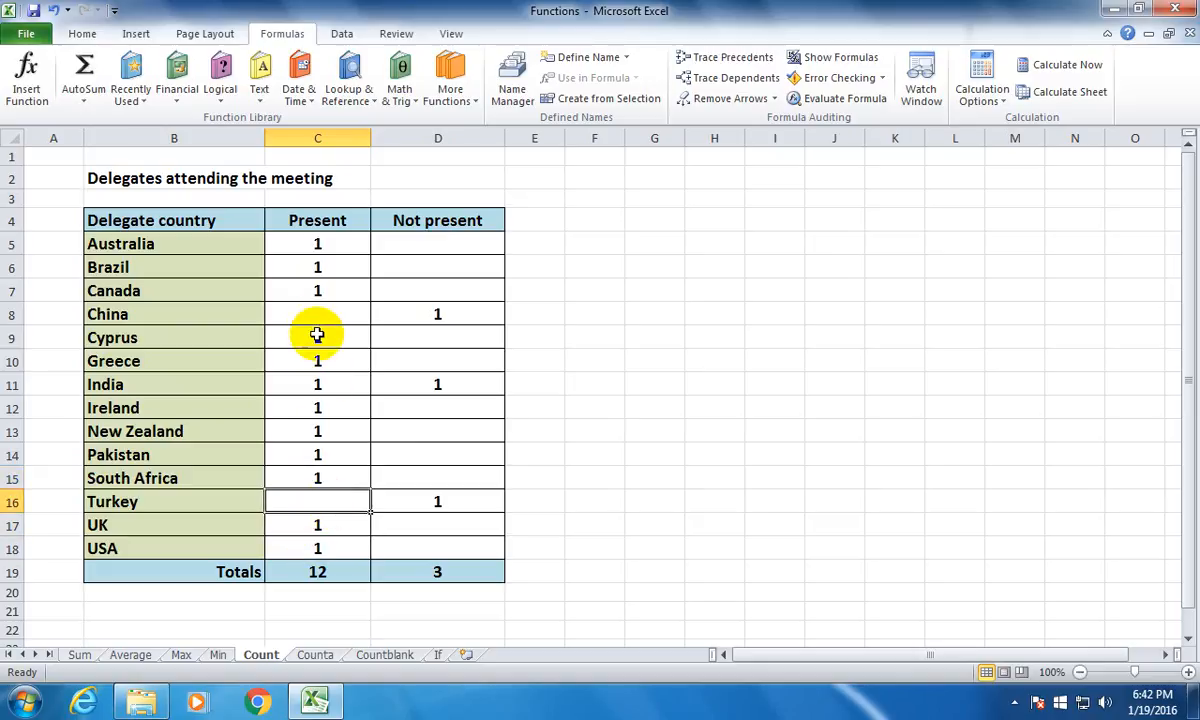
pyautogui.click(317, 314)
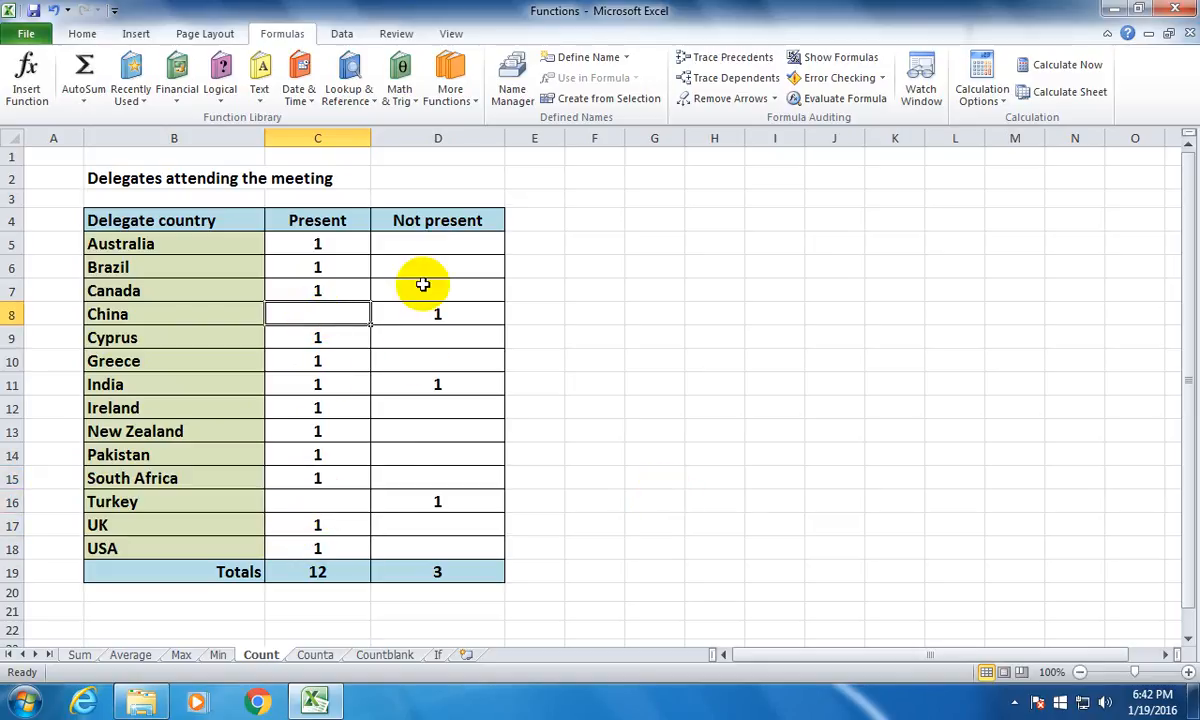
pyautogui.click(460, 339)
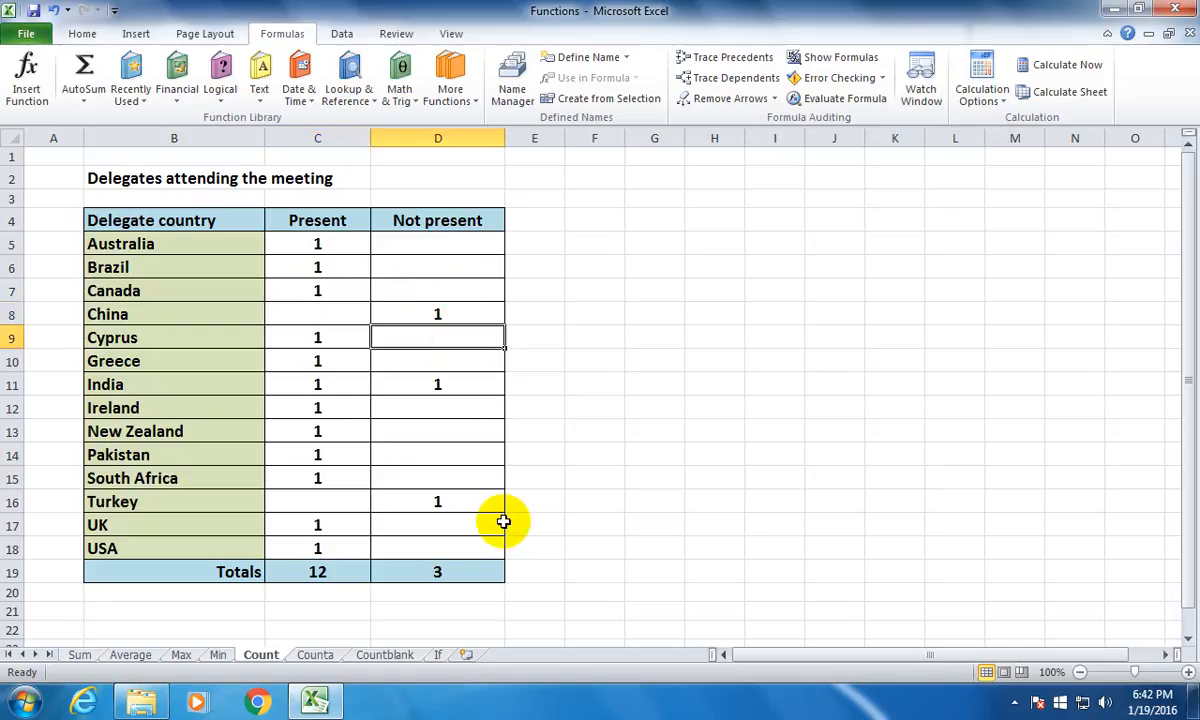
# Step: Replace Pakistan's Present entry in C14 with a person's name to test how COUNT treats text
pyautogui.click(590, 478)
pyautogui.click(316, 244)
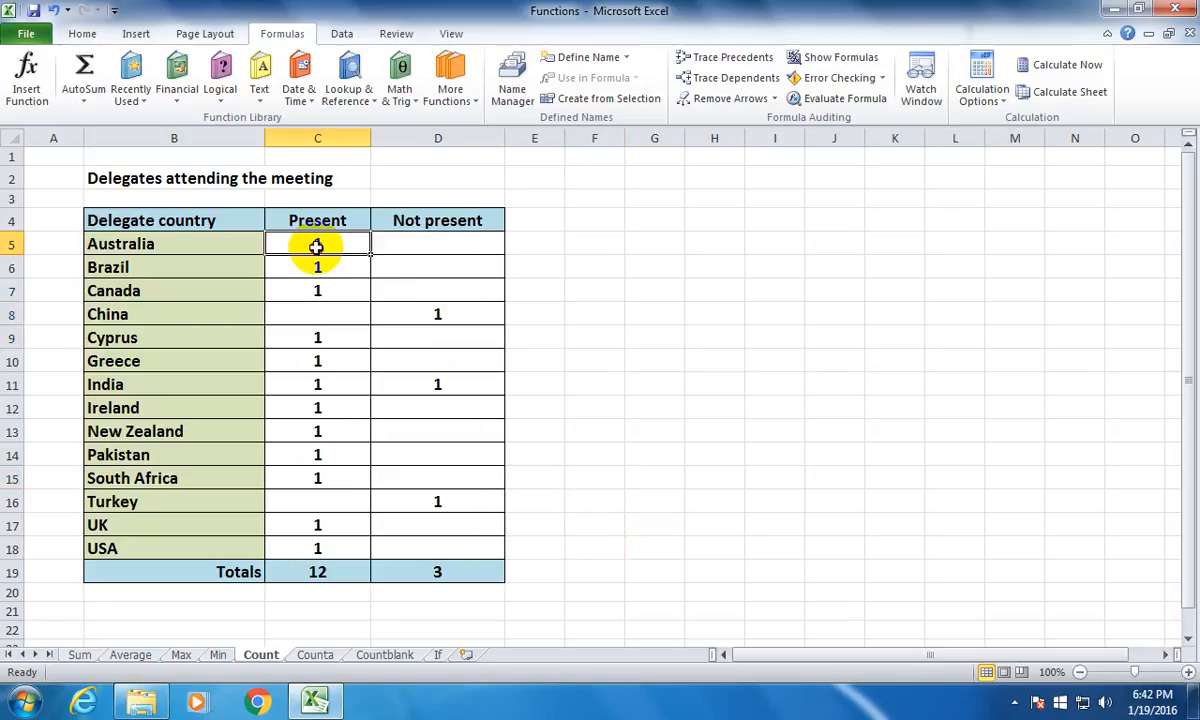
pyautogui.click(316, 268)
pyautogui.click(318, 290)
pyautogui.click(322, 453)
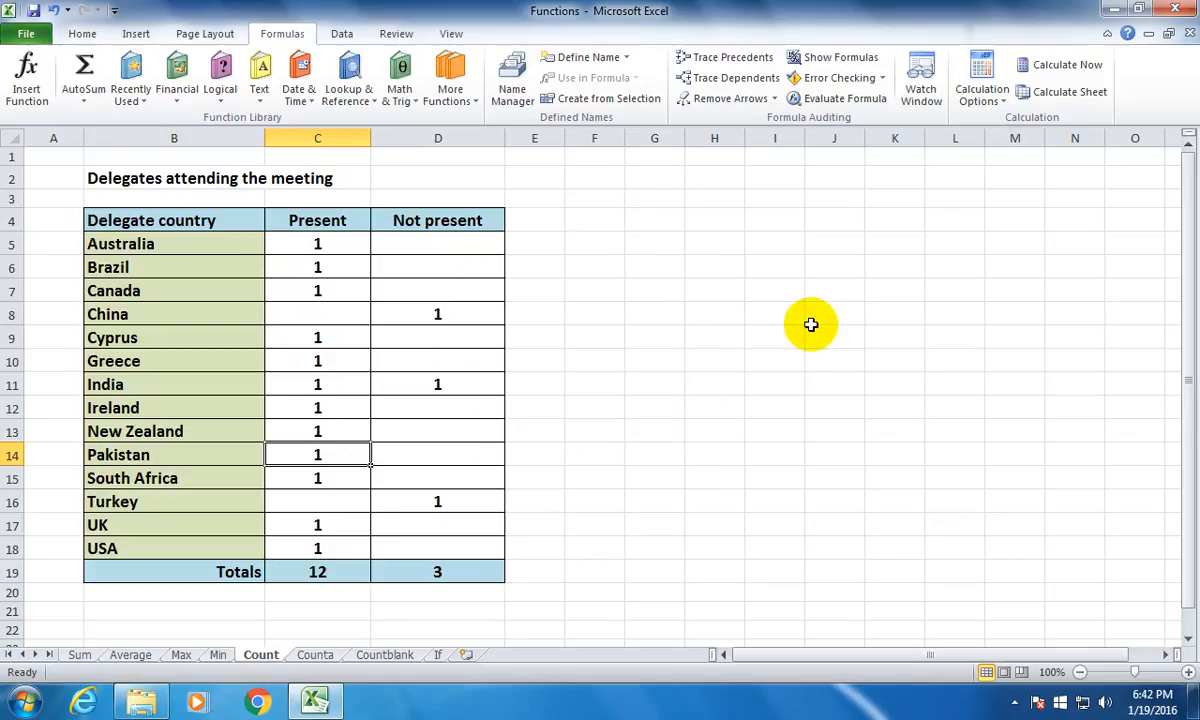
pyautogui.write('Aman')
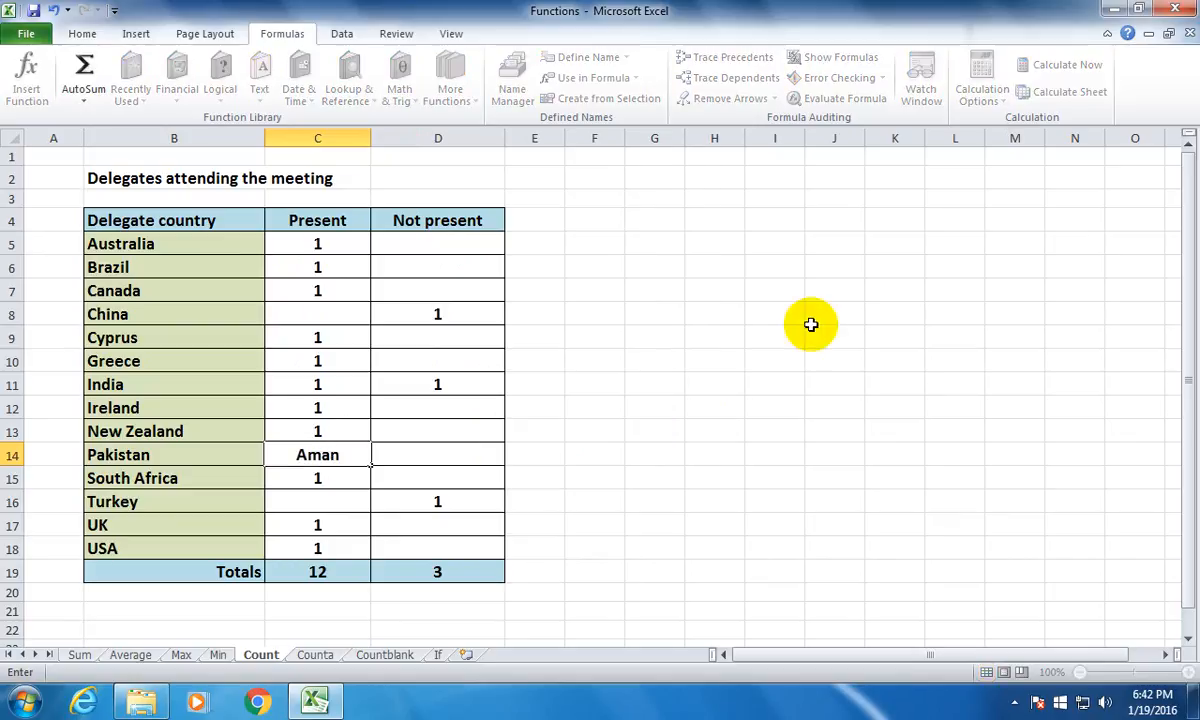
pyautogui.press('Return')
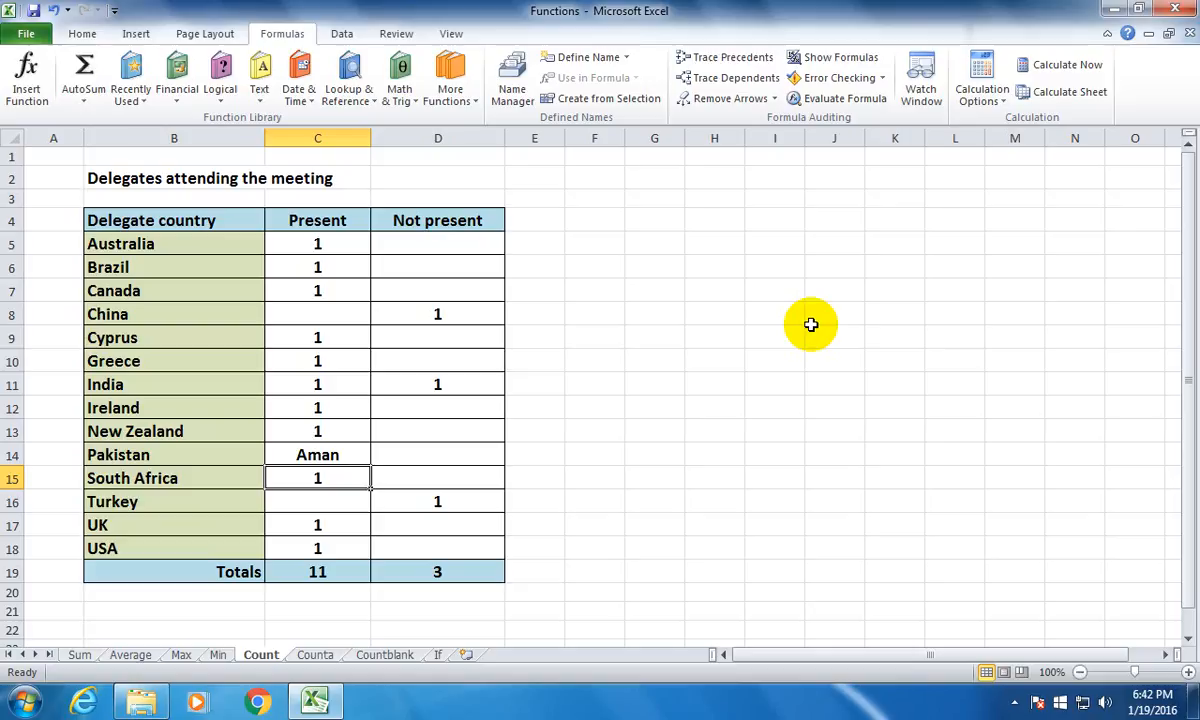
# Step: Set Pakistan's Present entry in C14 back to 1
pyautogui.press('Up')
pyautogui.write('1')
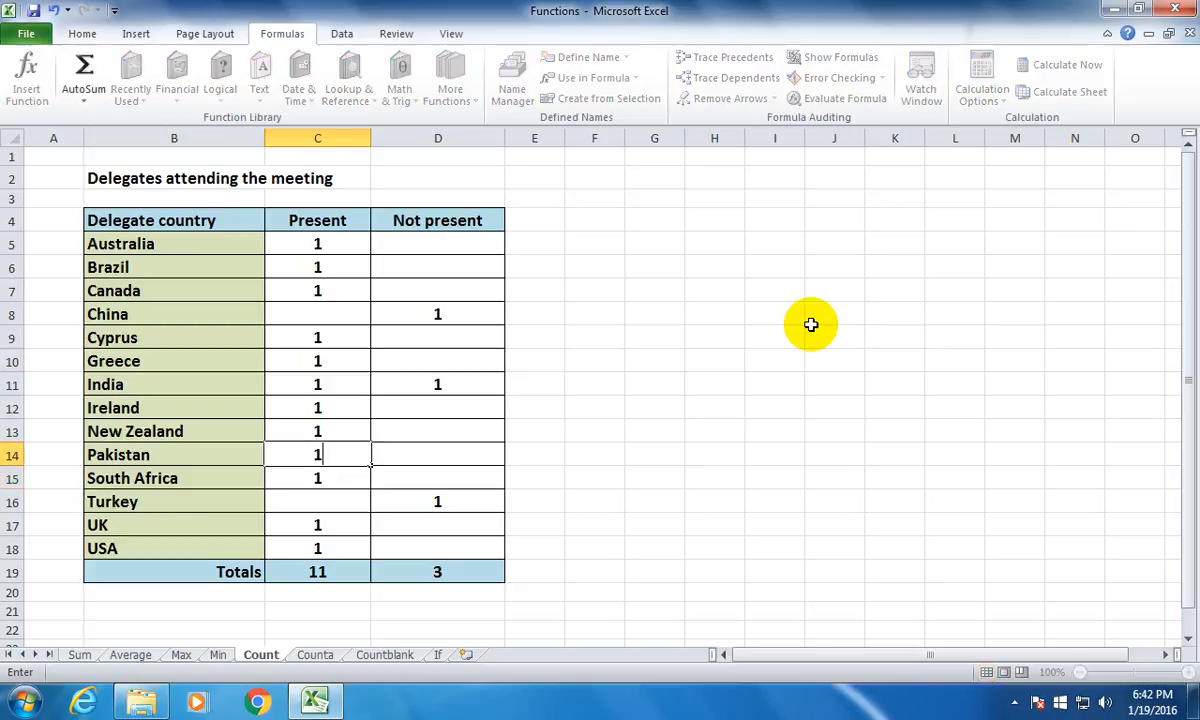
pyautogui.press('Return')
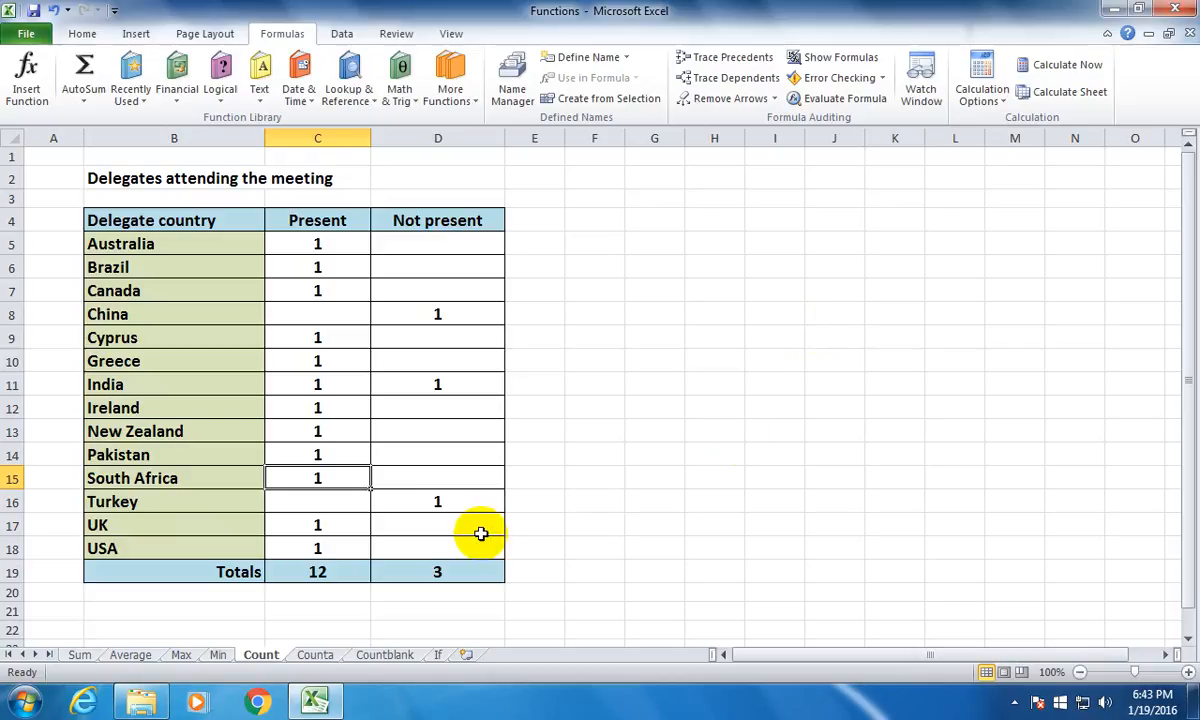
# Step: Clear both Totals cells, C19 and D19, on the Count sheet
pyautogui.click(321, 605)
pyautogui.click(313, 573)
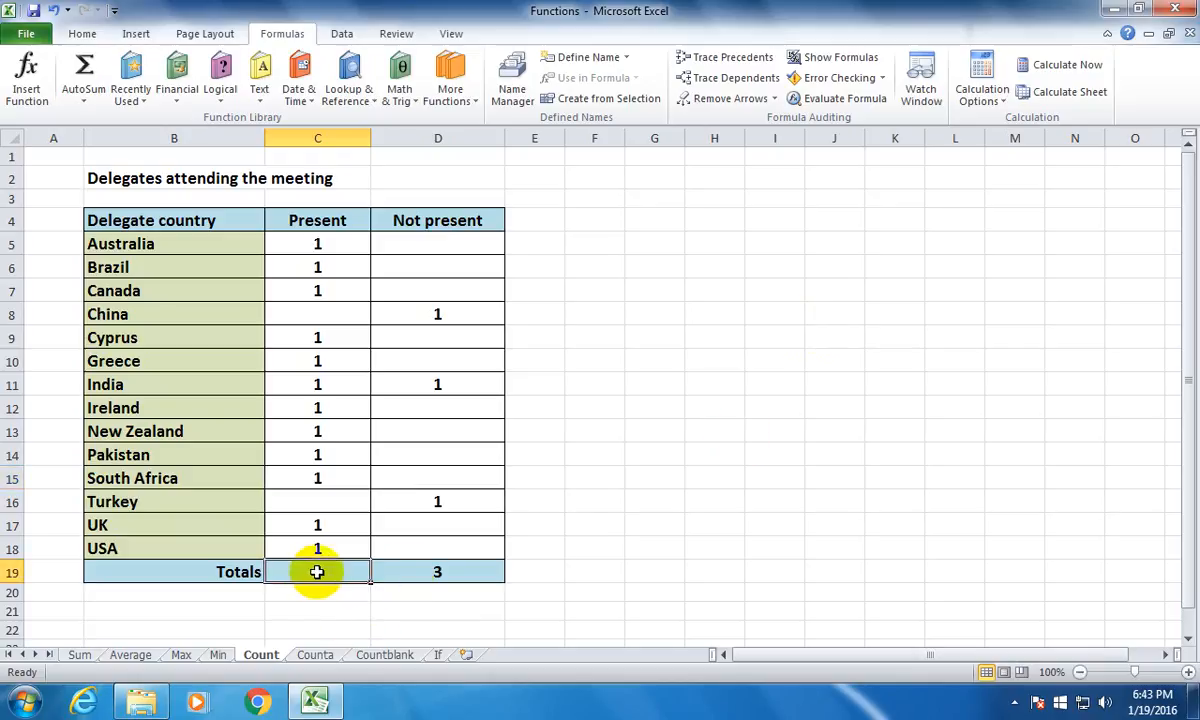
pyautogui.press('Delete')
pyautogui.click(420, 572)
pyautogui.press('Delete')
pyautogui.click(390, 594)
# Step: On the Counta sheet, enter =COUNTA(C5:C18) in C19 for the number of delegates attending
pyautogui.click(314, 655)
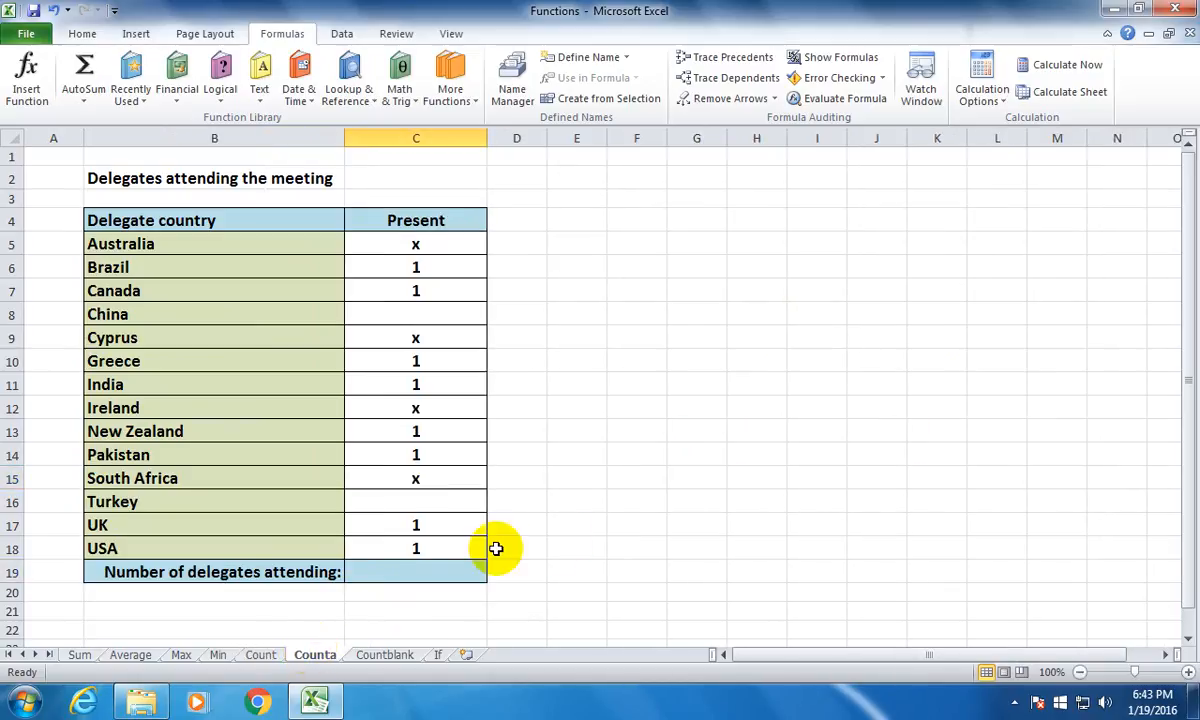
pyautogui.click(416, 267)
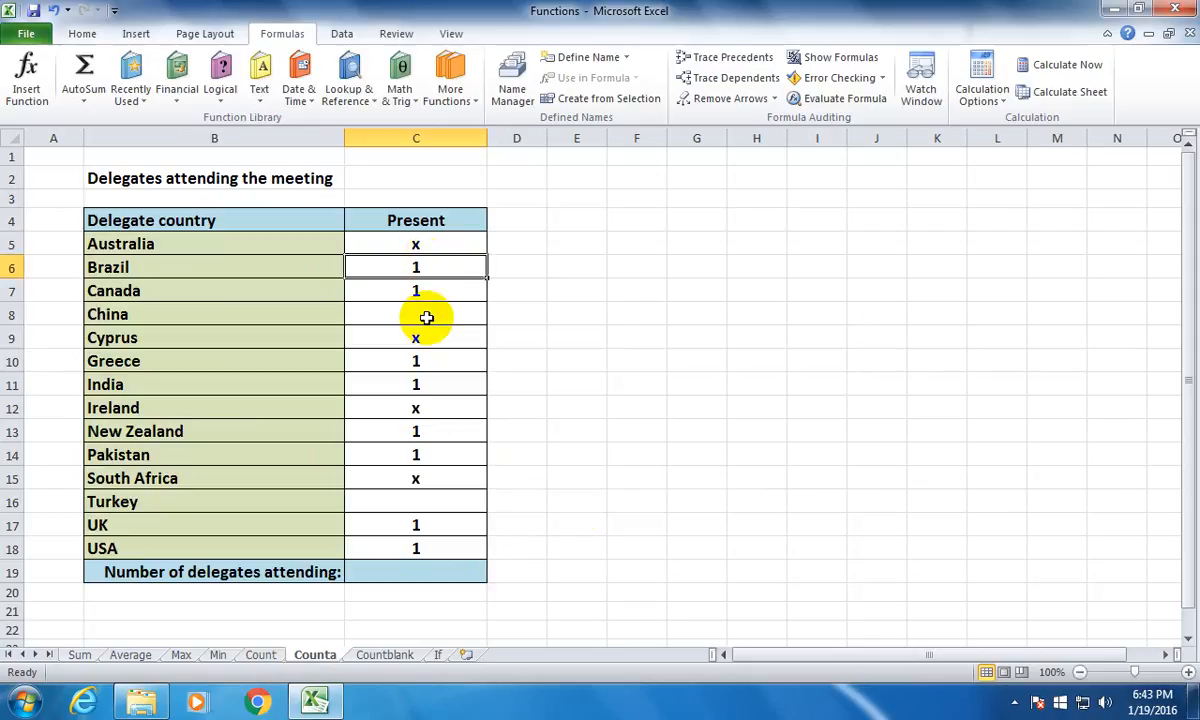
pyautogui.click(431, 242)
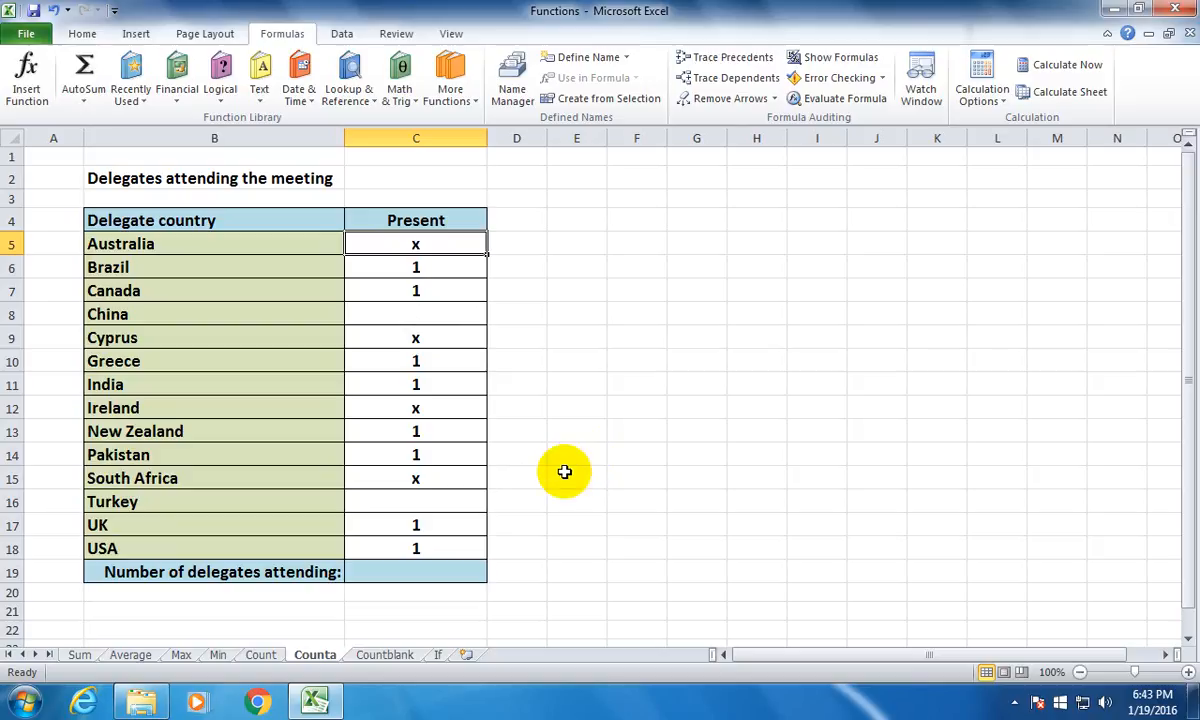
pyautogui.click(418, 570)
pyautogui.write('=')
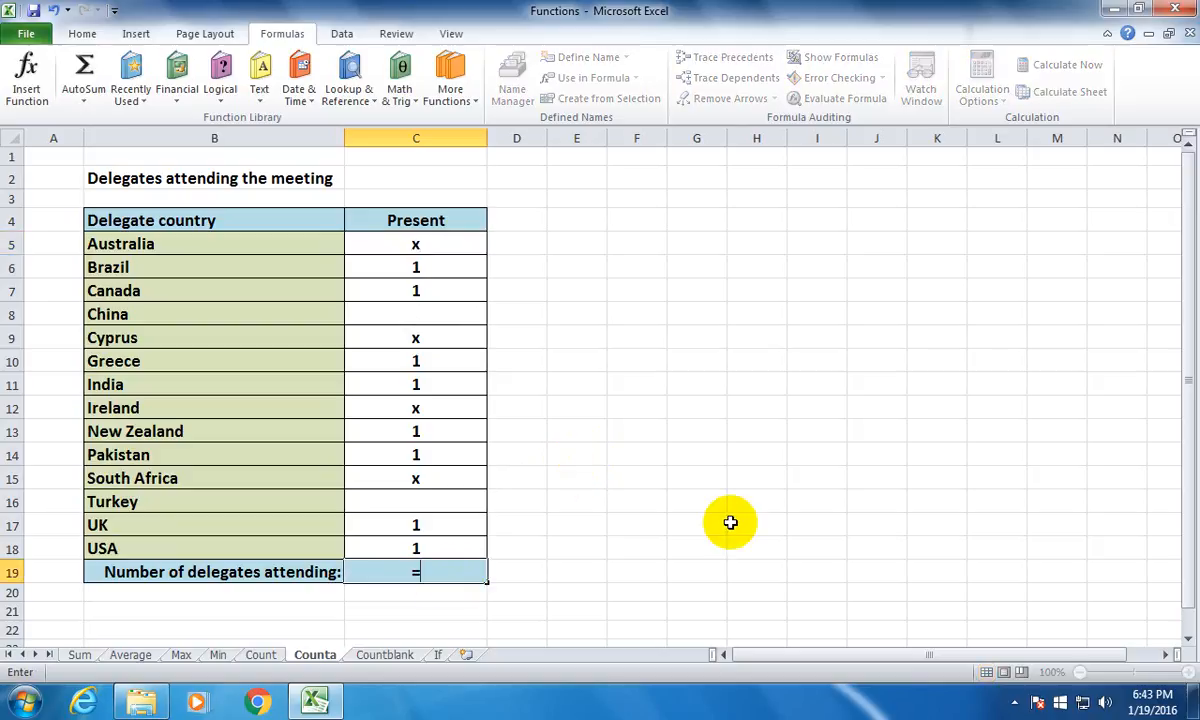
pyautogui.write('counta')
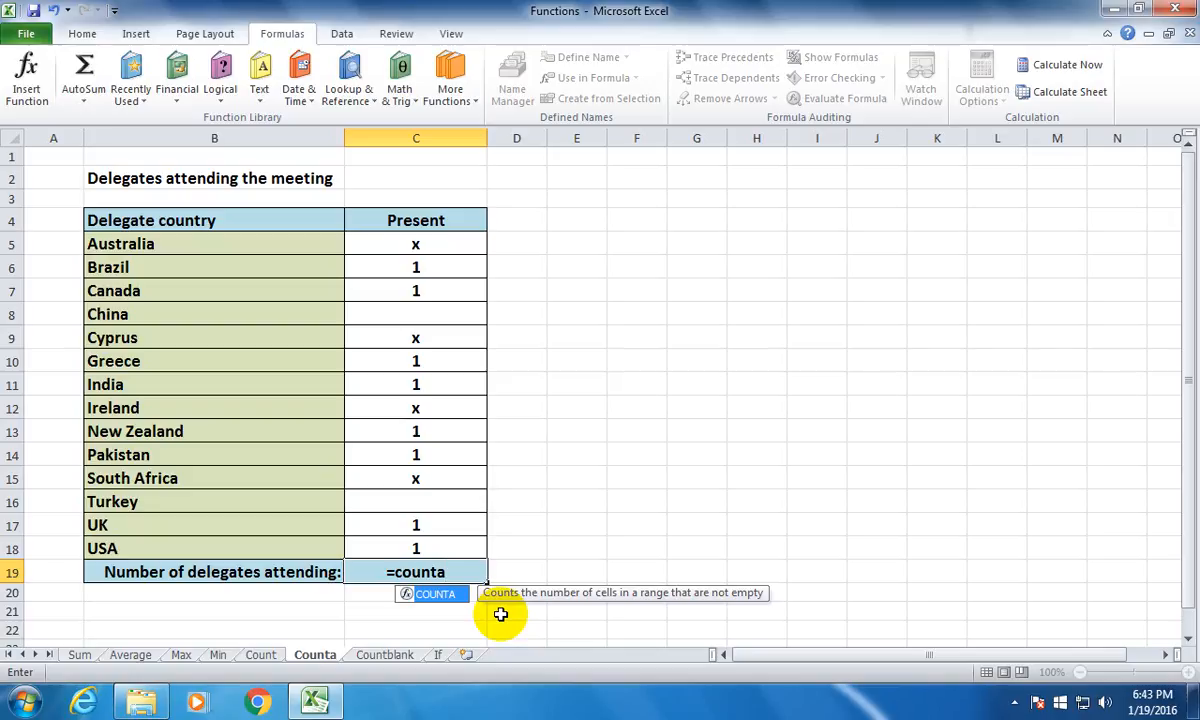
pyautogui.write('(')
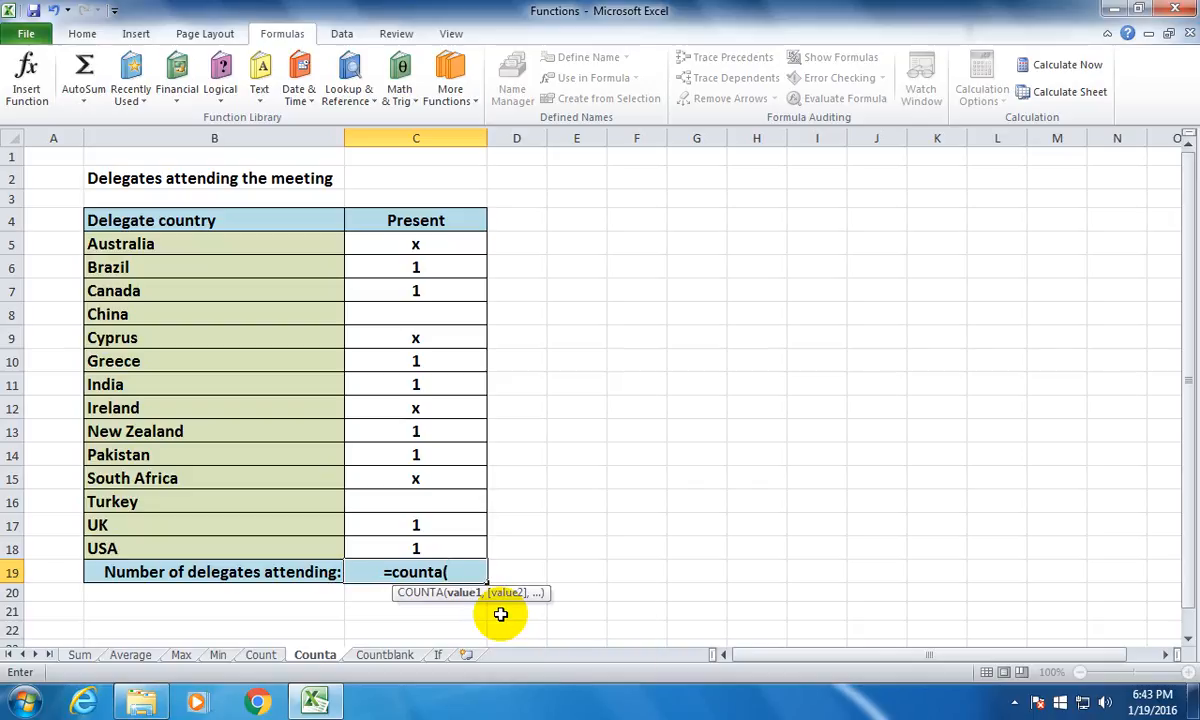
pyautogui.write('C5:C18)')
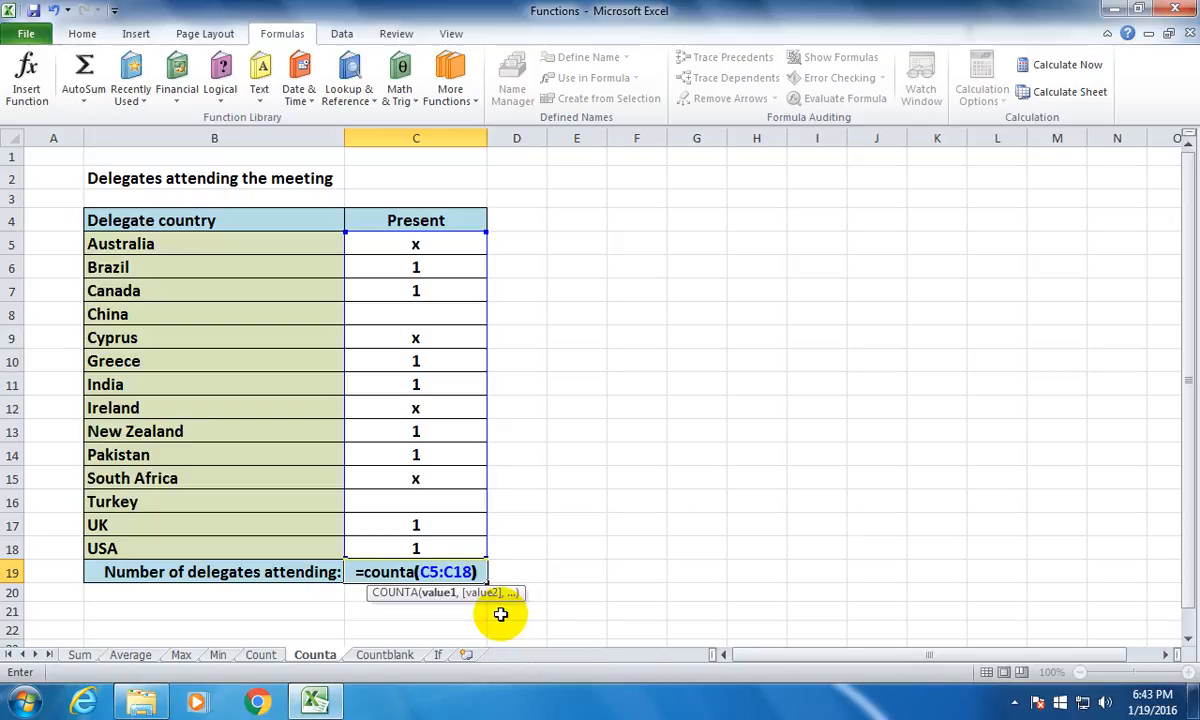
pyautogui.press('Return')
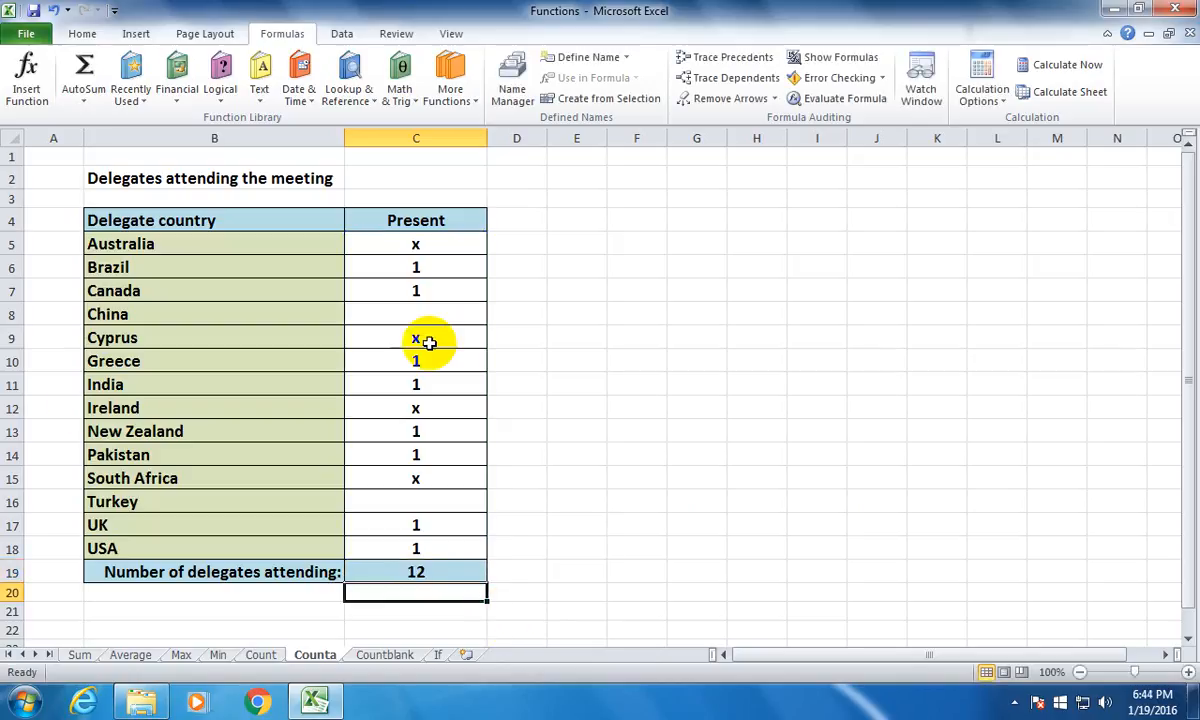
# Step: Check the Present cells on the Counta sheet from Australia to USA, comparing numbers, x marks and blanks
pyautogui.click(440, 244)
pyautogui.click(430, 266)
pyautogui.click(420, 289)
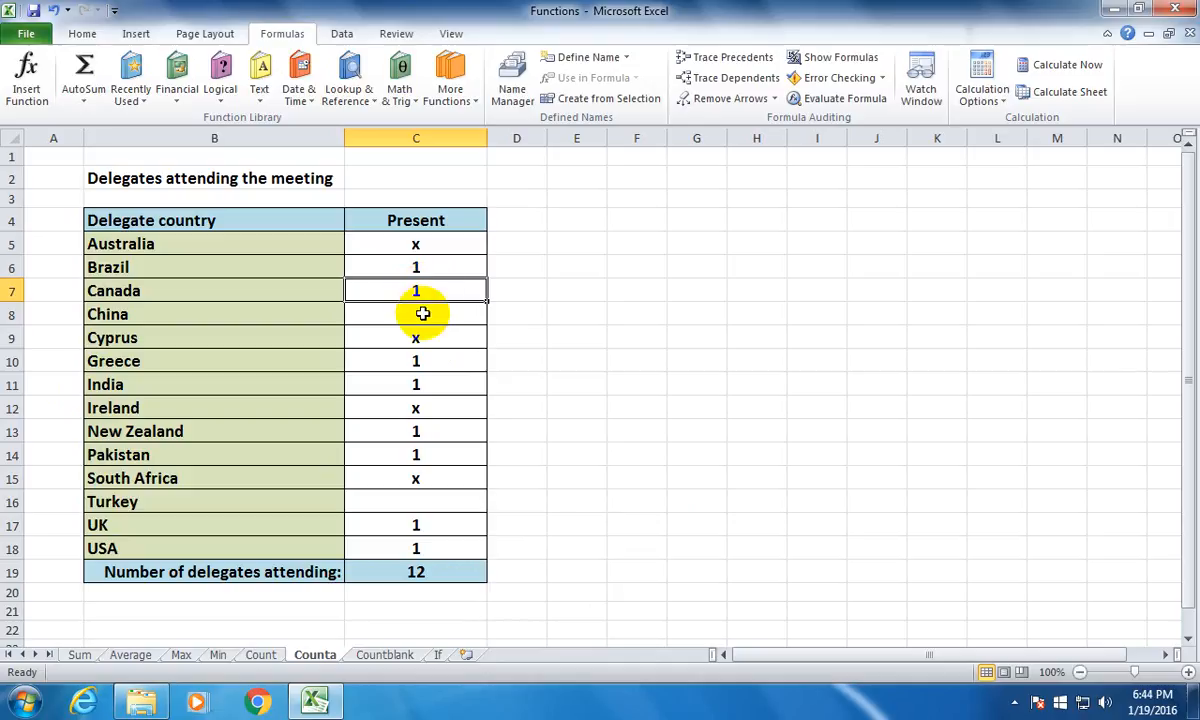
pyautogui.click(422, 314)
pyautogui.click(420, 338)
pyautogui.click(420, 361)
pyautogui.click(420, 384)
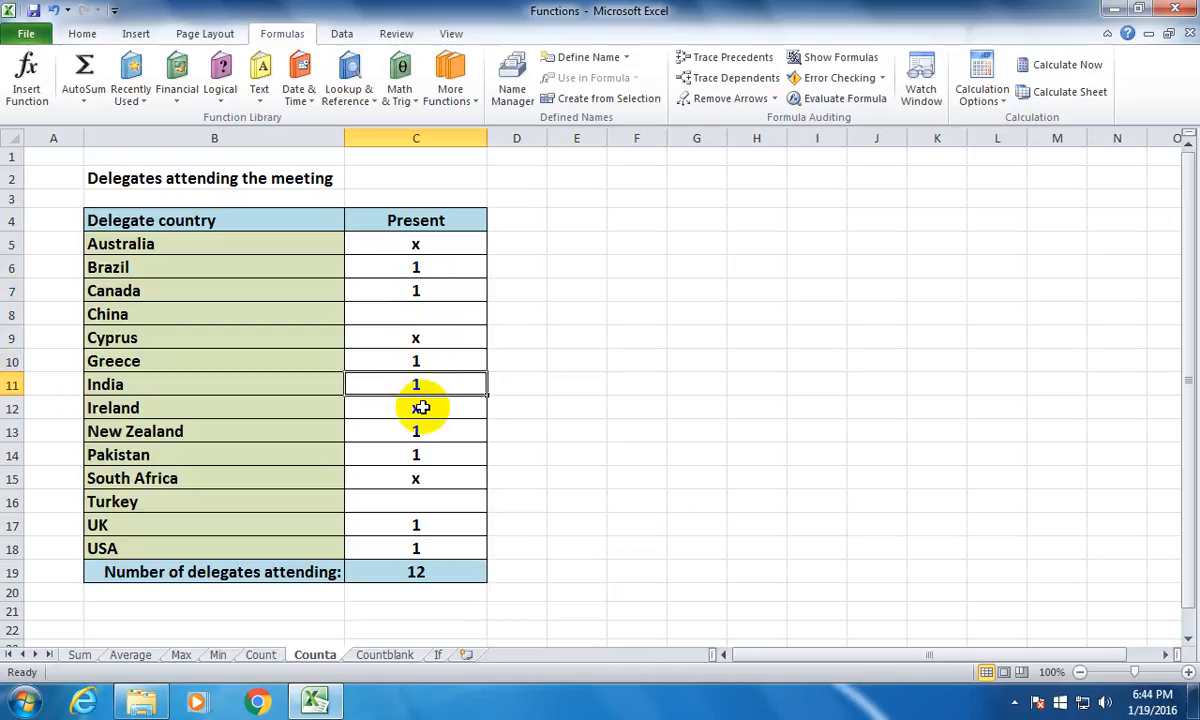
pyautogui.click(420, 408)
pyautogui.click(418, 431)
pyautogui.click(417, 455)
pyautogui.click(416, 477)
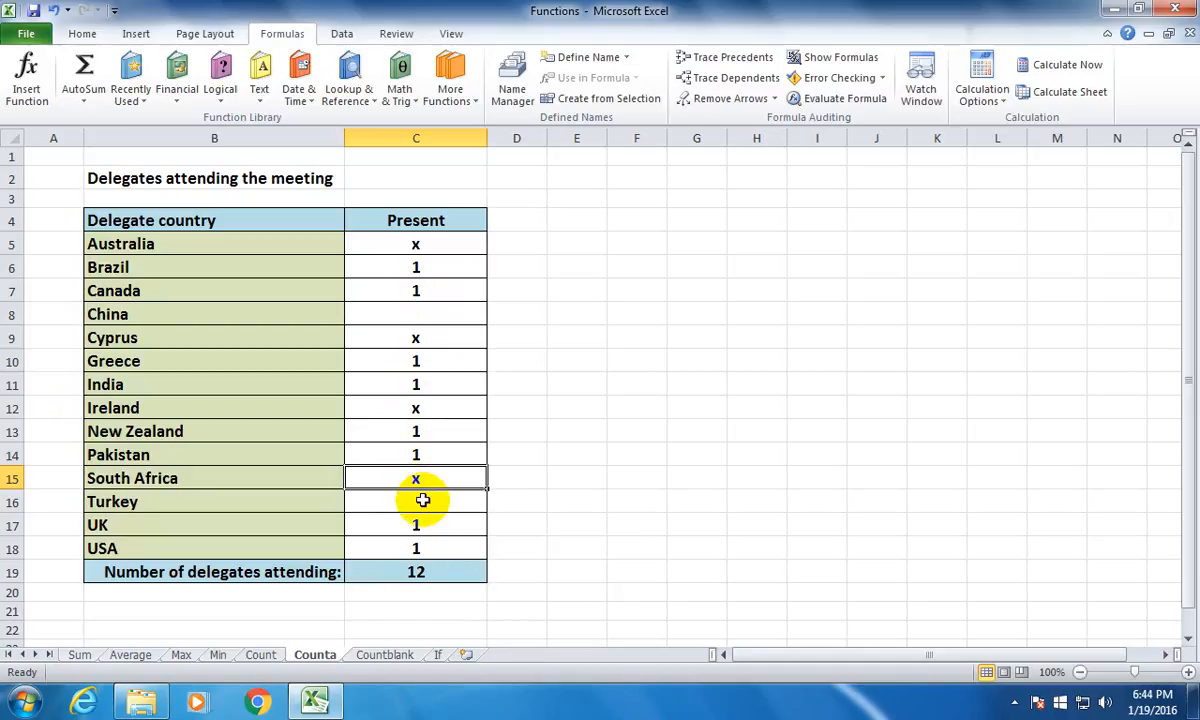
pyautogui.click(421, 501)
pyautogui.click(420, 525)
pyautogui.click(419, 546)
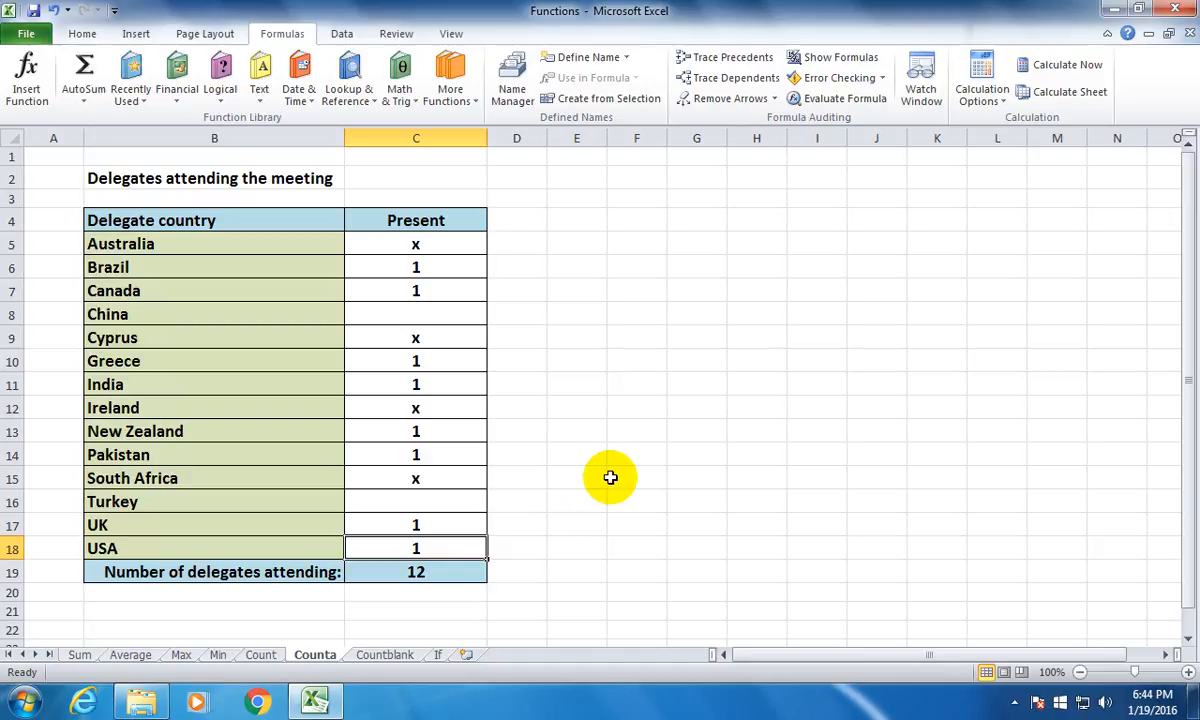
# Step: Replace Brazil's Present entry in C6 with a person's name and check the attending total in C19
pyautogui.click(434, 262)
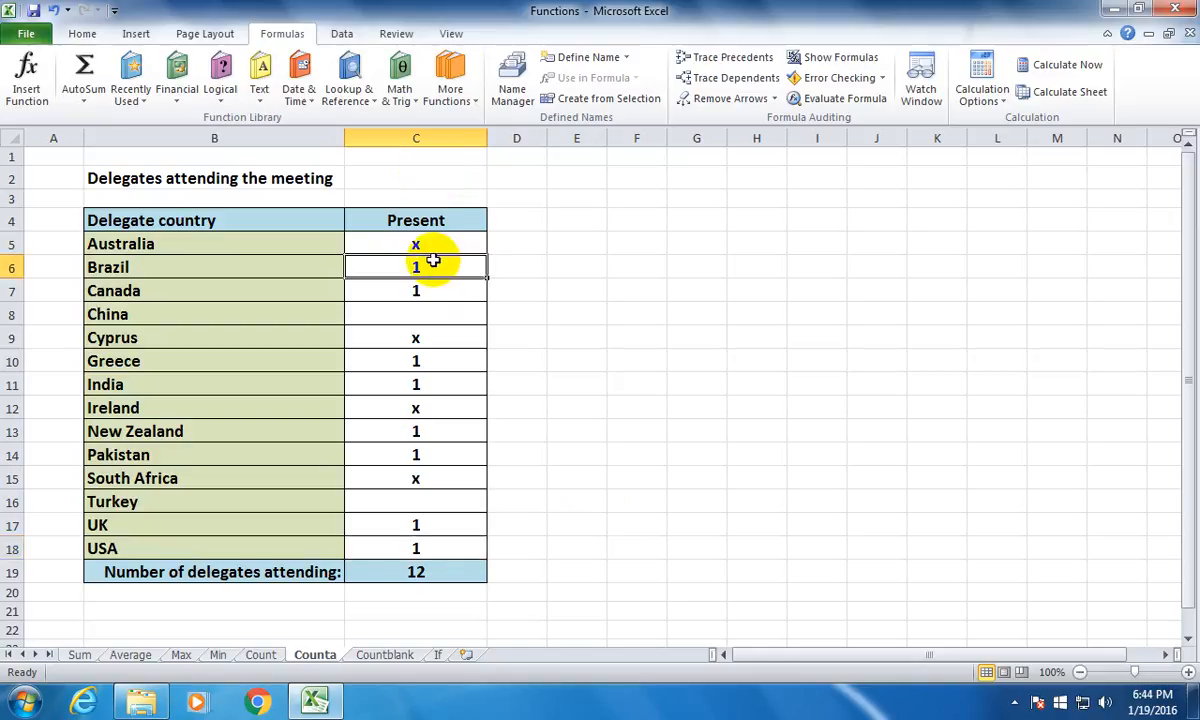
pyautogui.write('Aman')
pyautogui.press('Return')
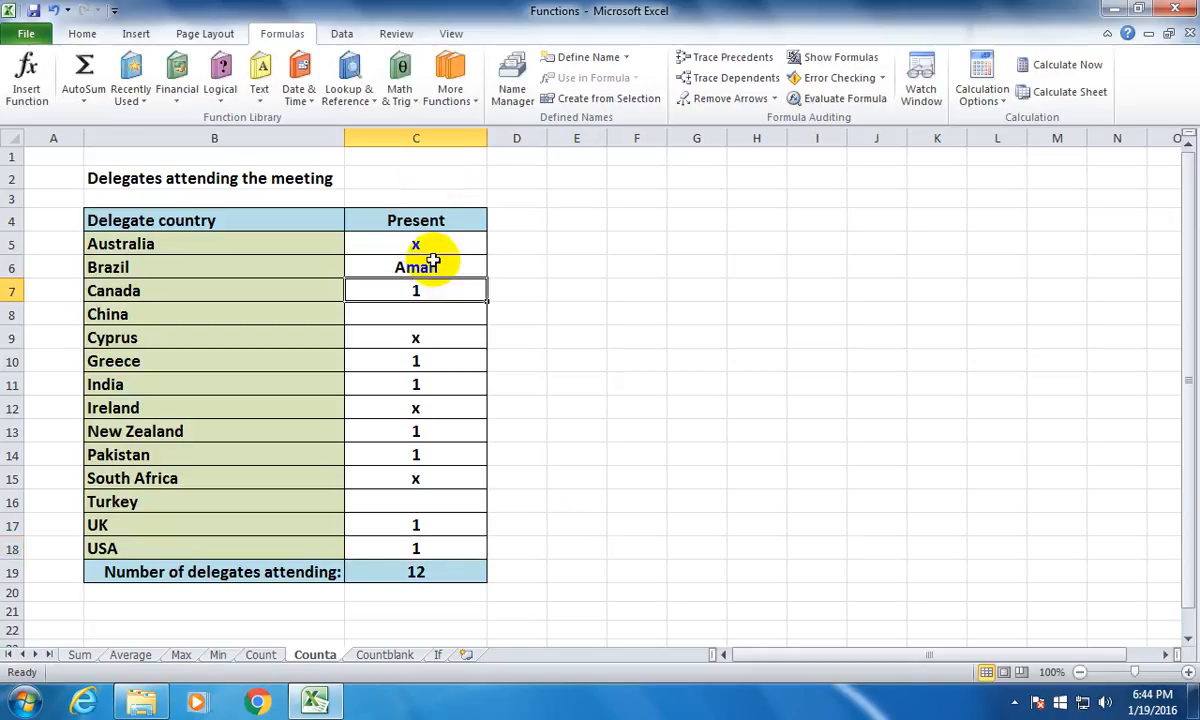
pyautogui.click(418, 572)
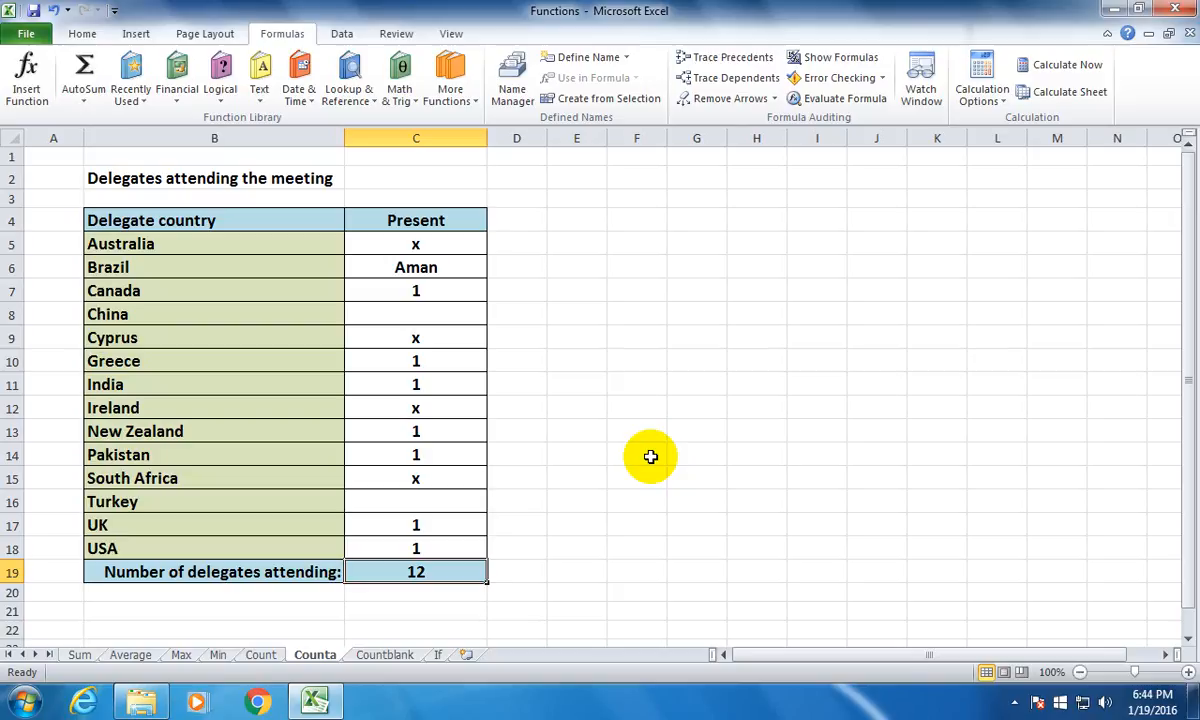
# Step: Set Brazil's Present entry in C6 back to 1
pyautogui.click(425, 265)
pyautogui.write('1')
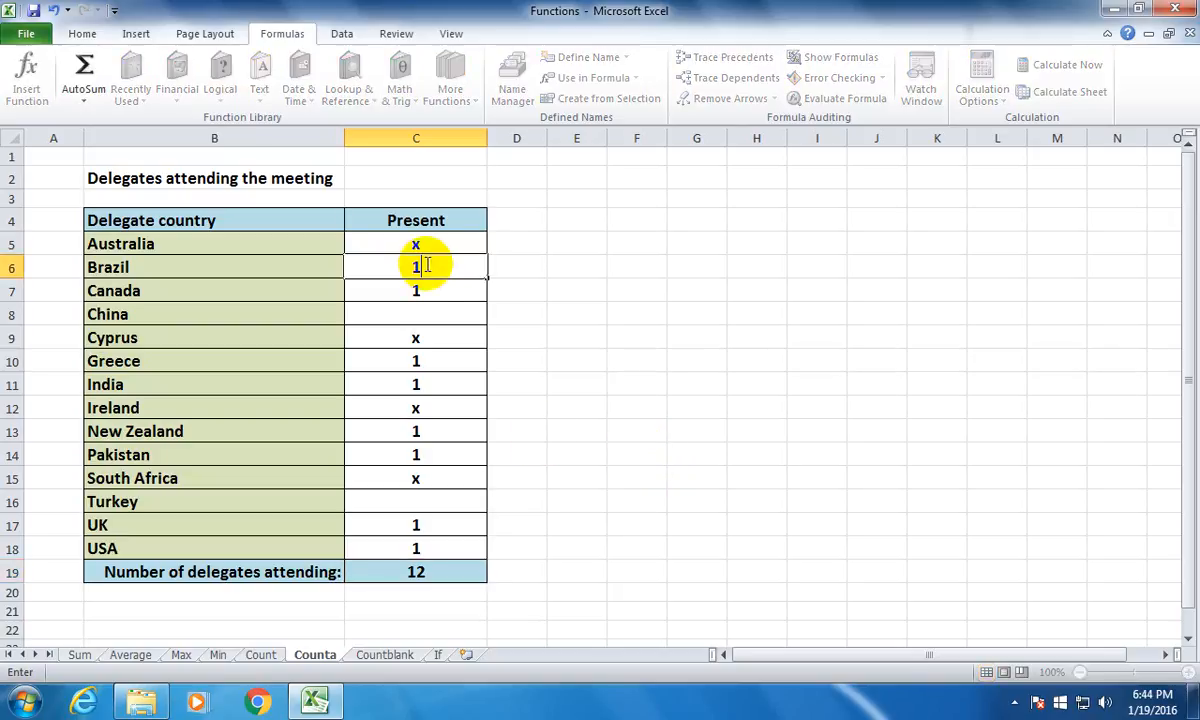
pyautogui.press('Return')
pyautogui.click(536, 346)
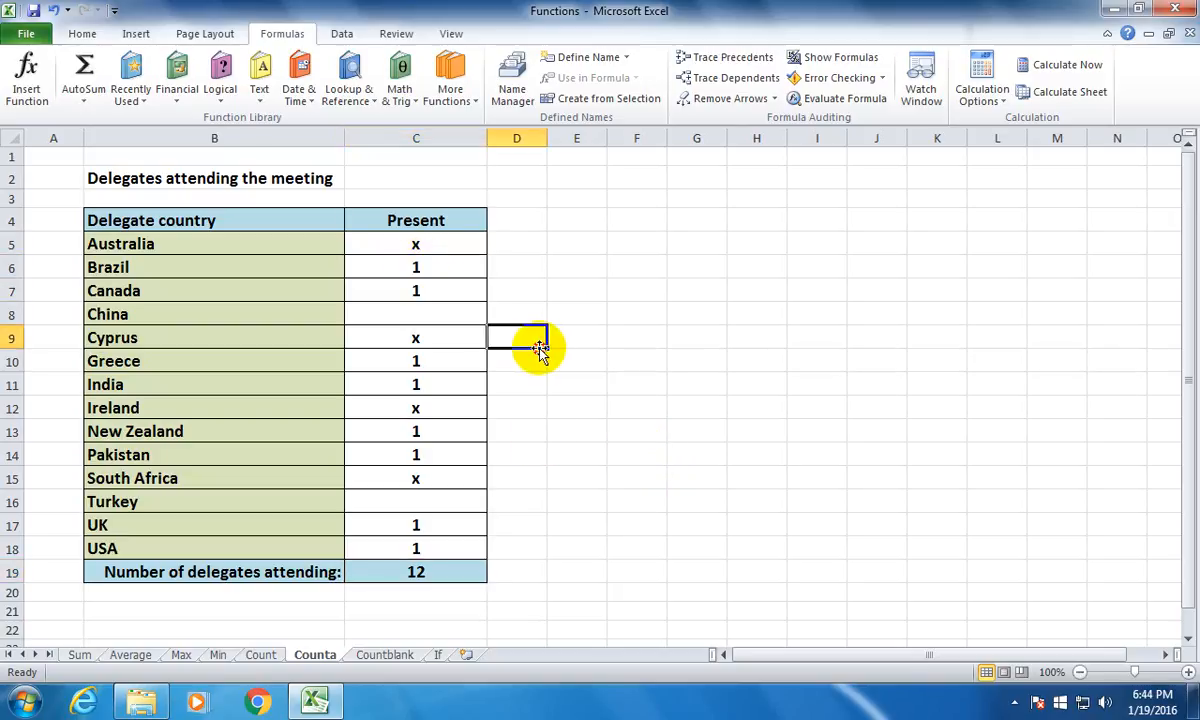
# Step: Clear the number of delegates attending from C19 on the Counta sheet
pyautogui.click(449, 571)
pyautogui.press('Delete')
pyautogui.click(527, 410)
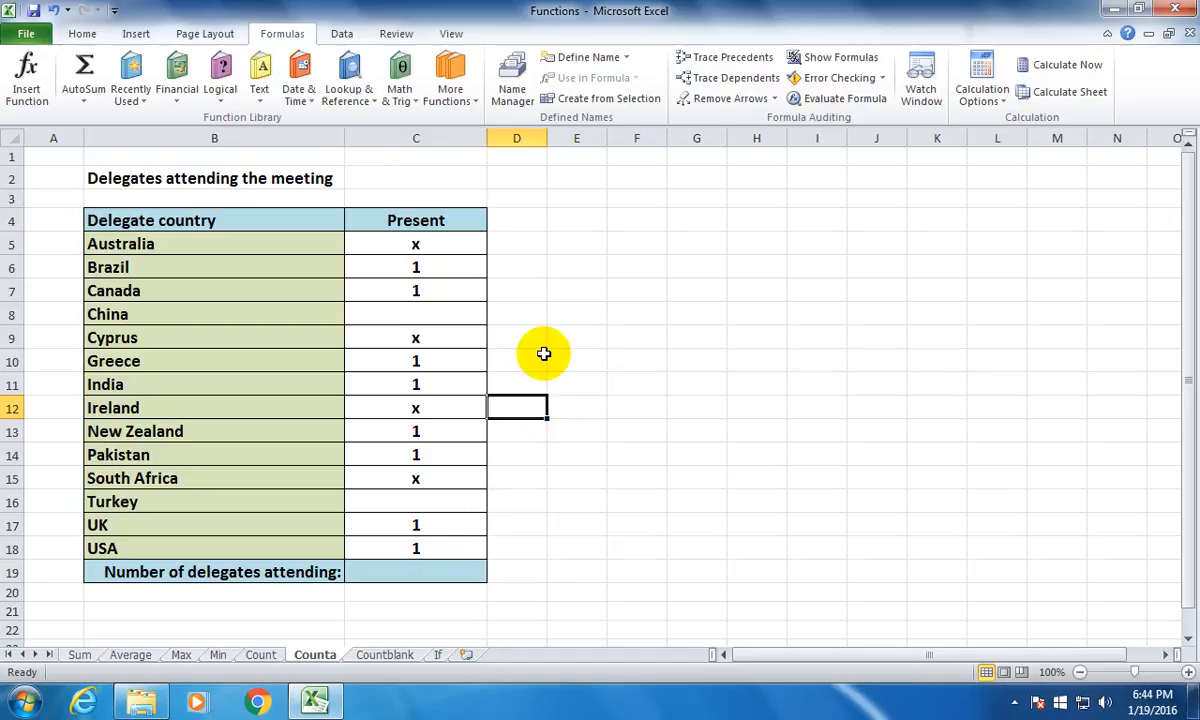
# Step: Re-enter Australia's Present mark in C5 as a lowercase x
pyautogui.click(431, 245)
pyautogui.write('X')
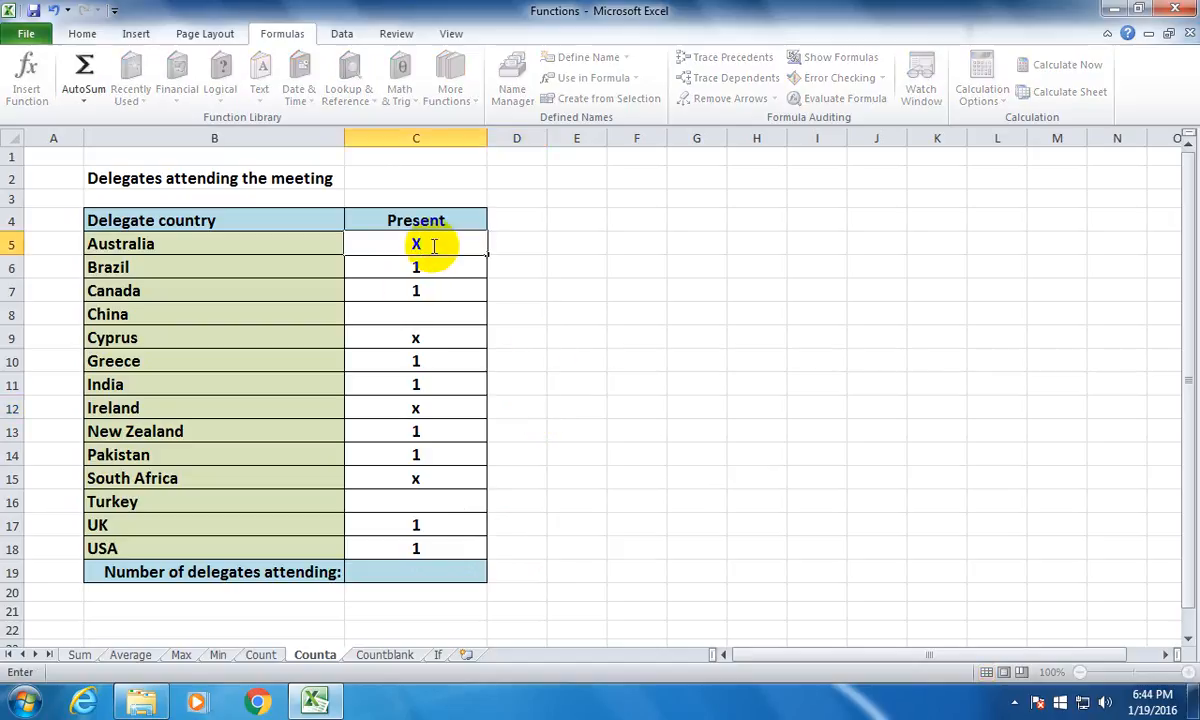
pyautogui.press('BackSpace')
pyautogui.write('x')
pyautogui.click(619, 361)
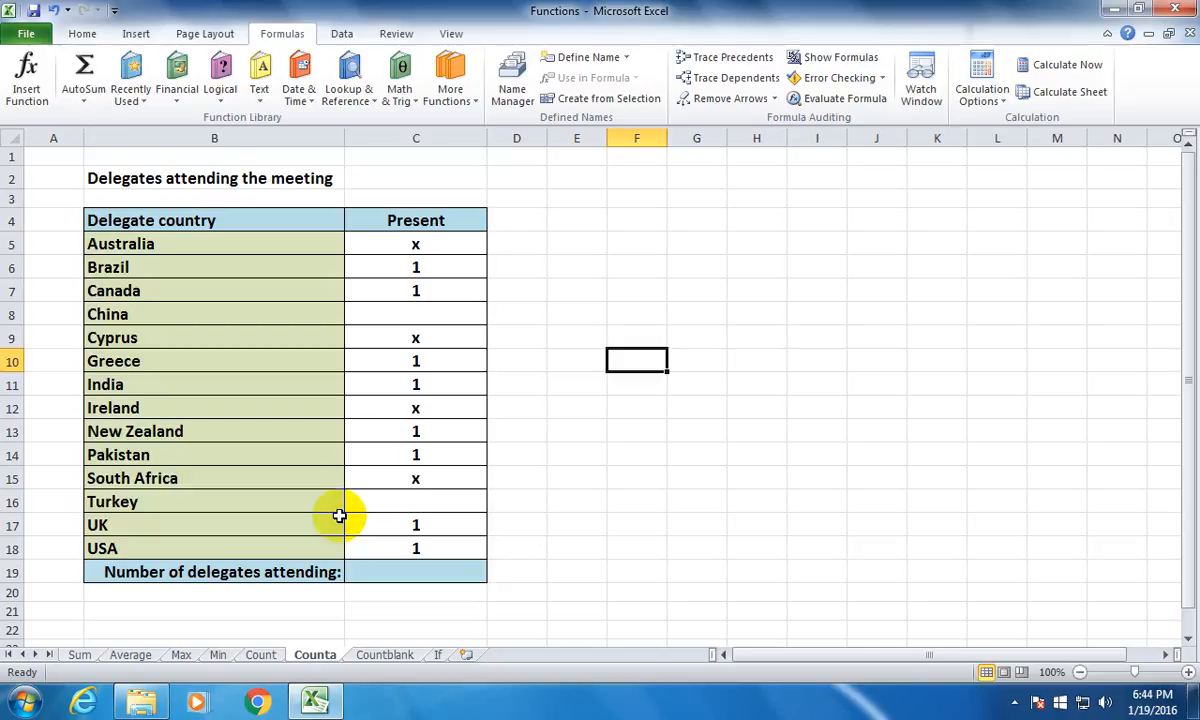
pyautogui.click(413, 245)
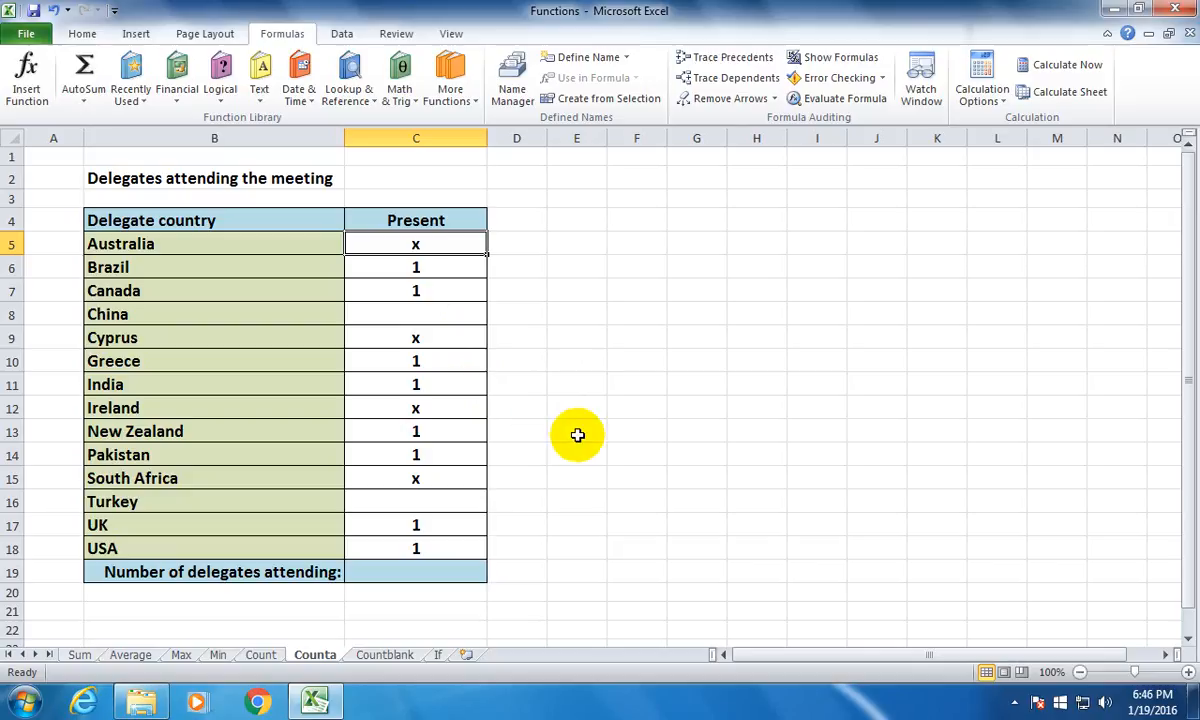
# Step: On the Countblank sheet, enter =COUNTBLANK(C5:C18) in C19 for the number of delegates absent
pyautogui.click(563, 555)
pyautogui.click(390, 656)
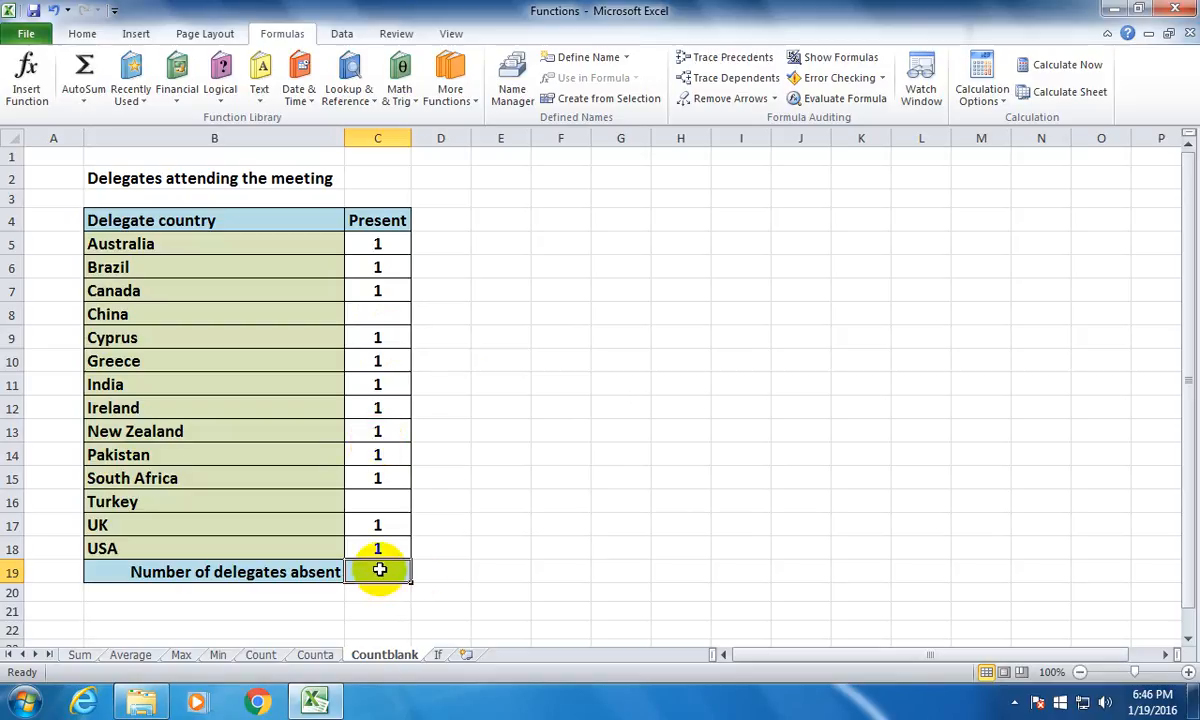
pyautogui.write('=co')
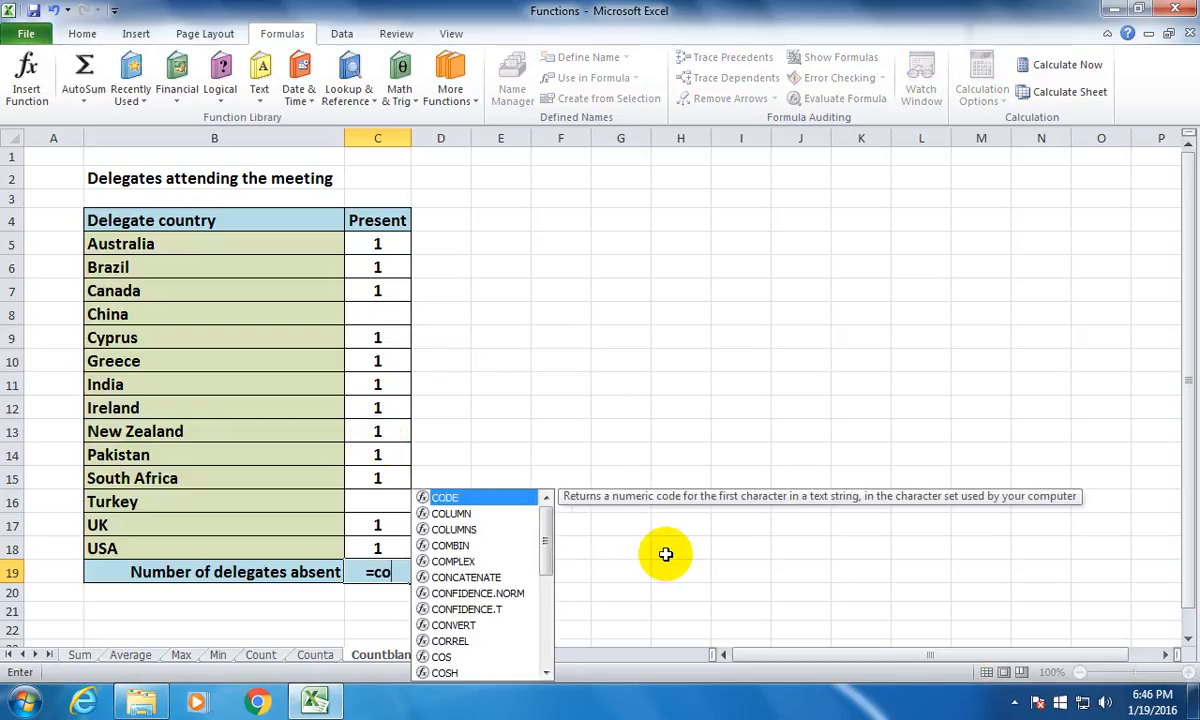
pyautogui.write('untbl')
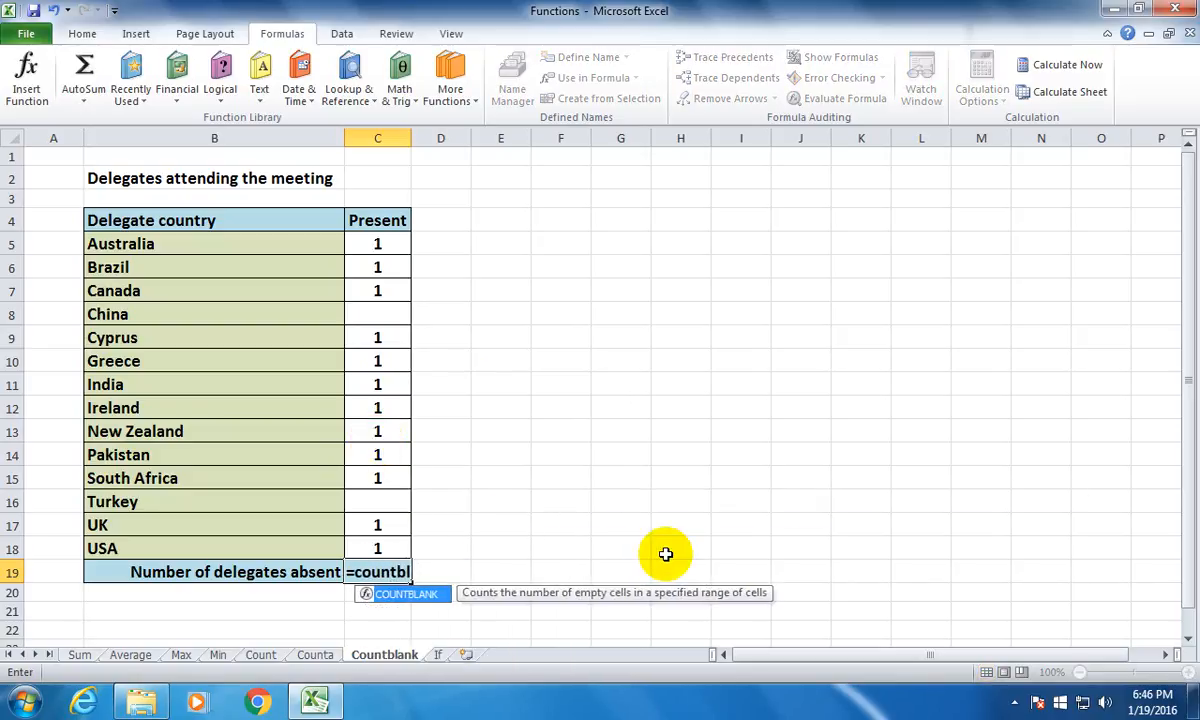
pyautogui.write('ank(')
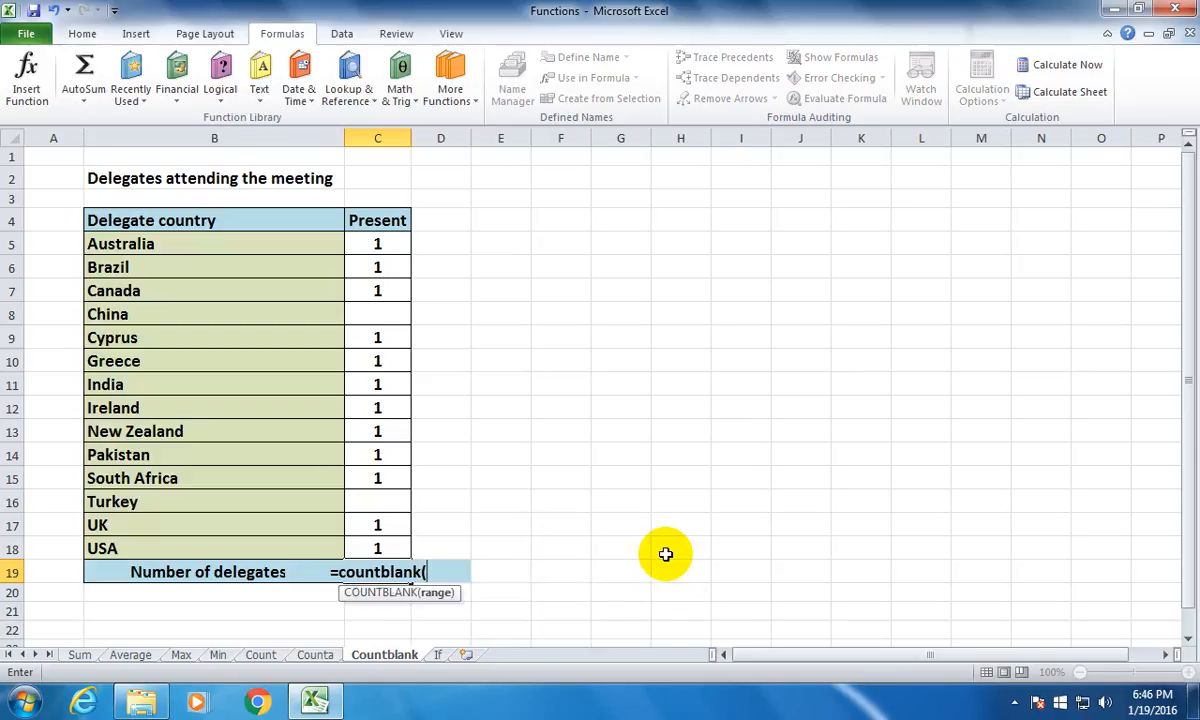
pyautogui.click(373, 245)
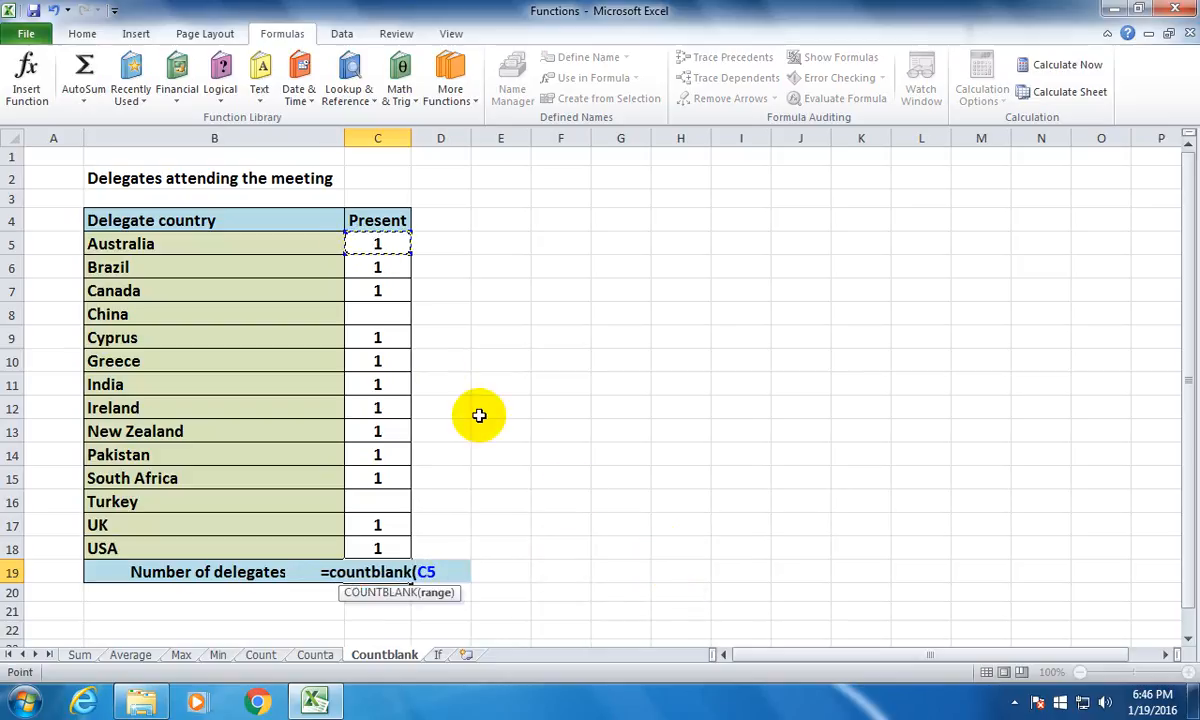
pyautogui.press('F8')
pyautogui.click(387, 548)
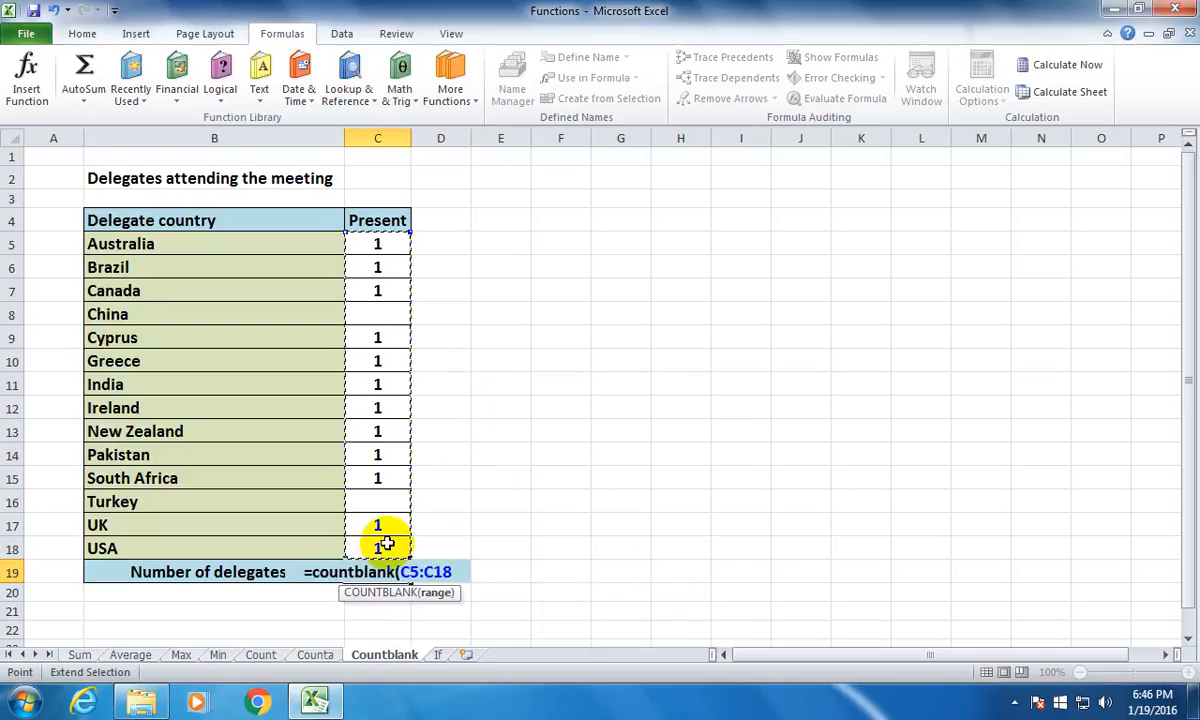
pyautogui.write(')')
pyautogui.press('Return')
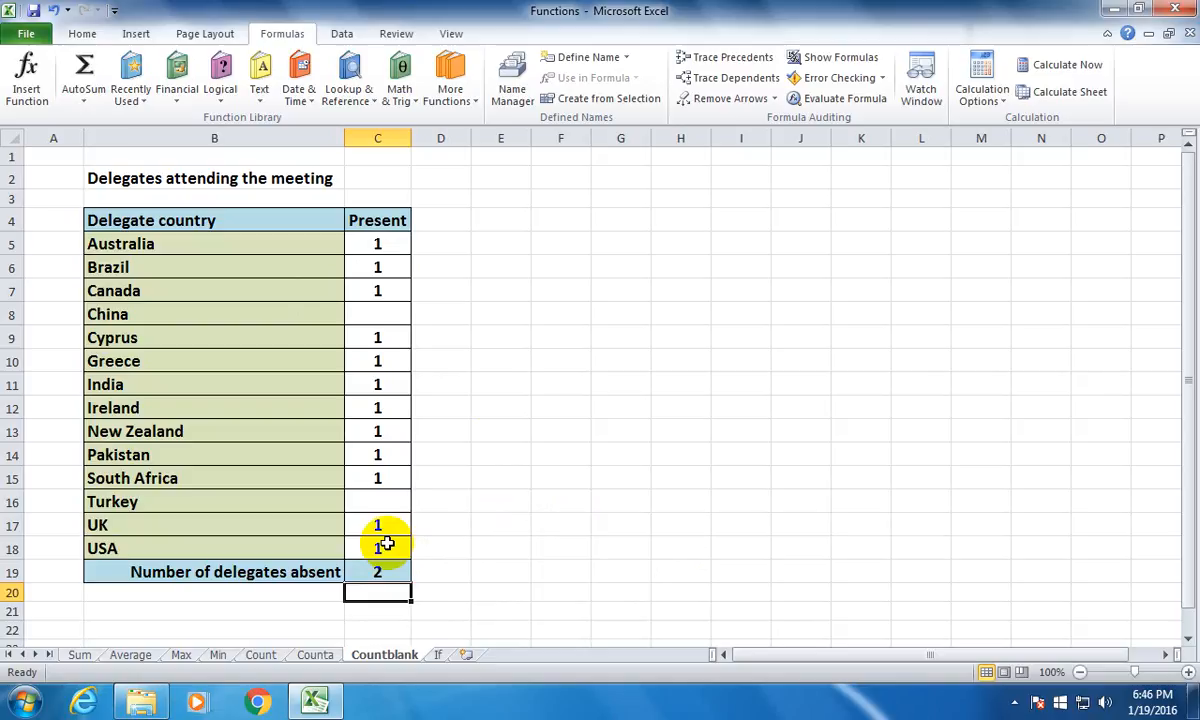
# Step: Check the delegates absent count in C19 against the blank Present cells for China and Turkey
pyautogui.click(367, 570)
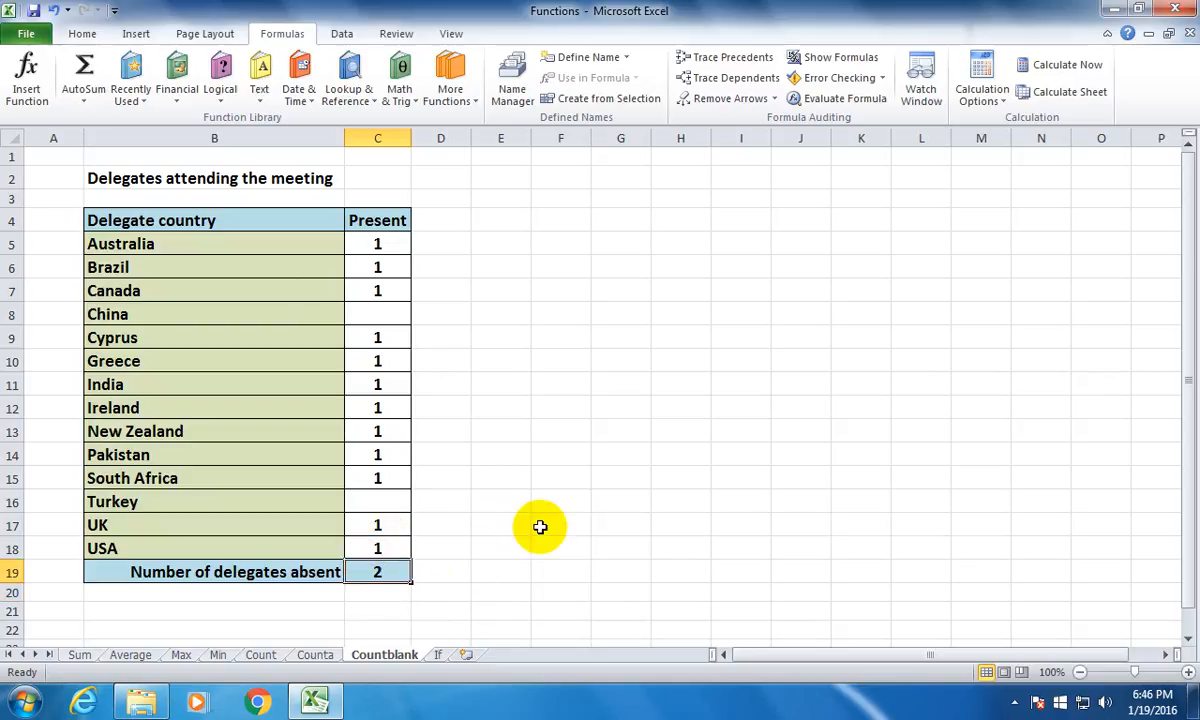
pyautogui.click(380, 312)
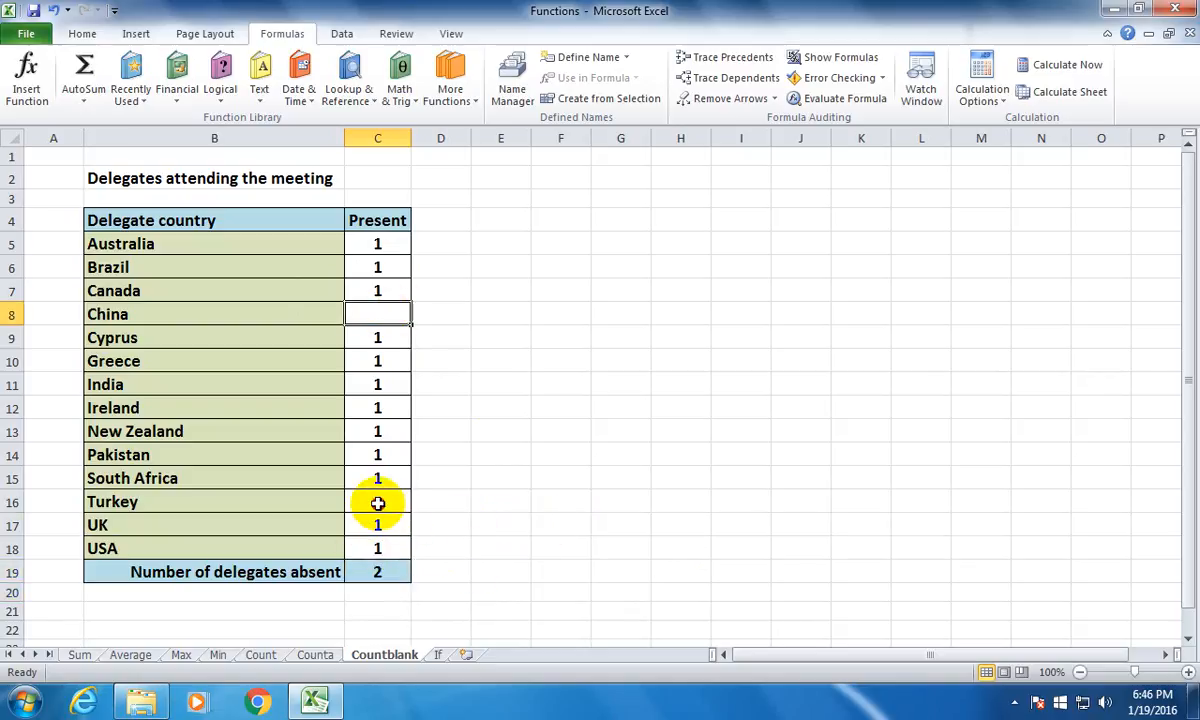
pyautogui.click(380, 502)
pyautogui.click(374, 572)
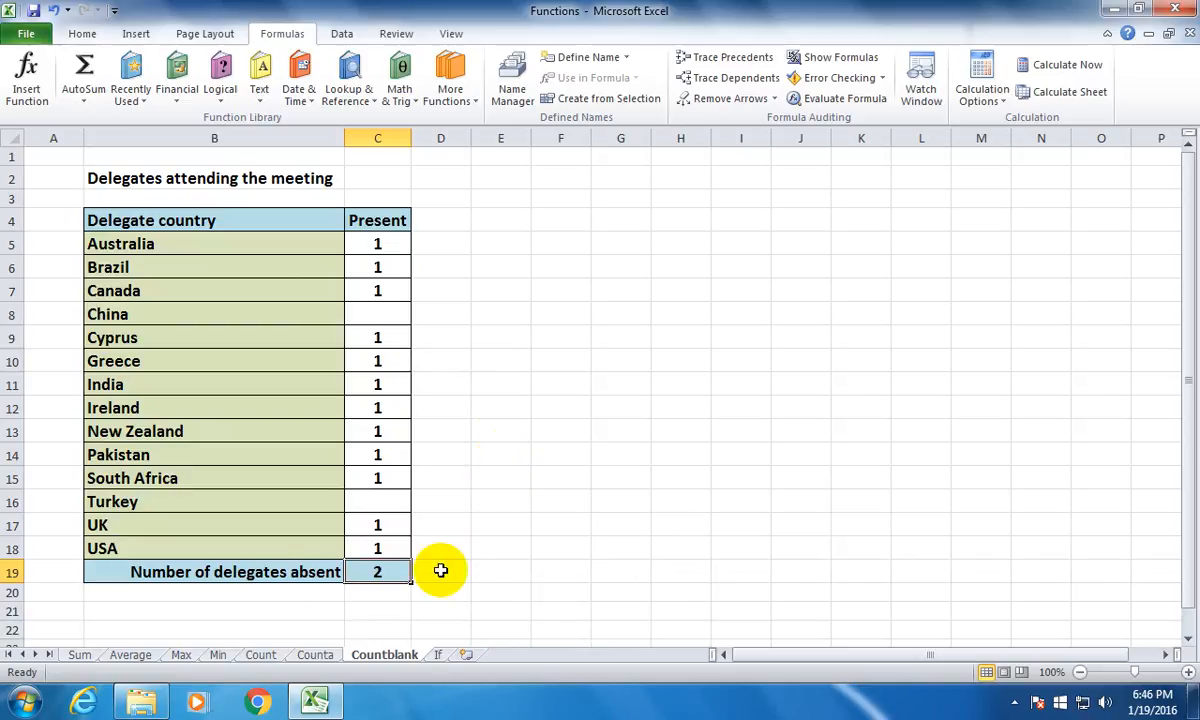
pyautogui.click(380, 315)
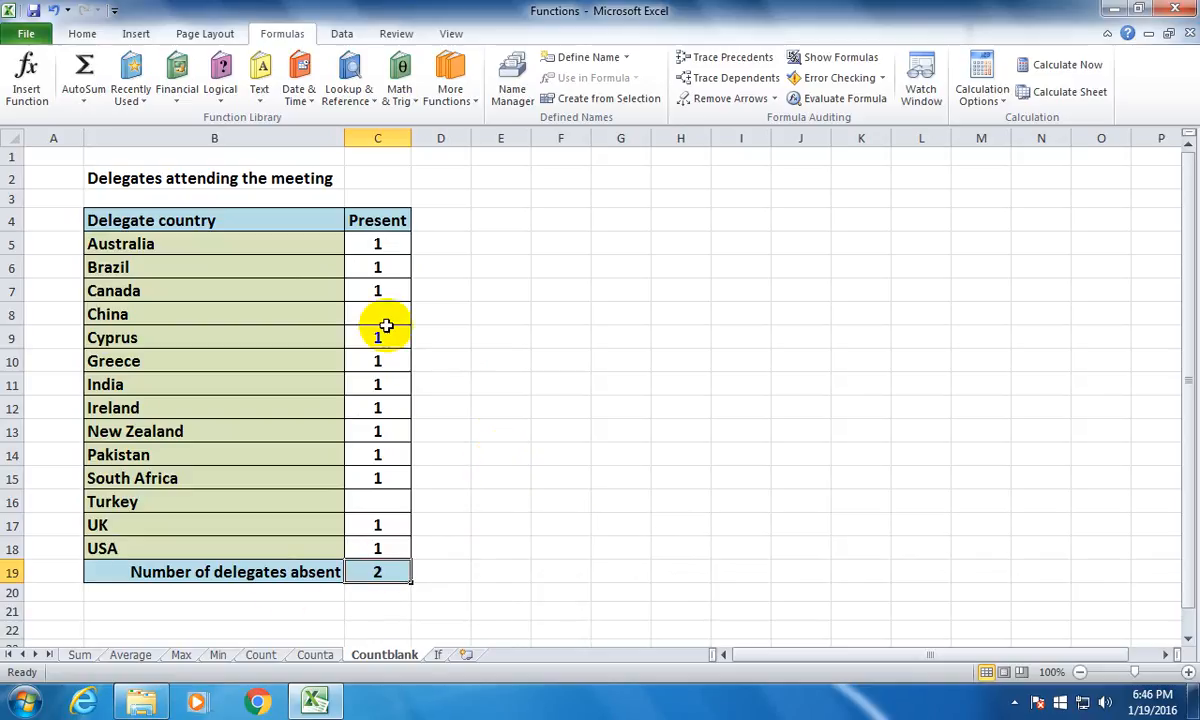
pyautogui.click(385, 500)
pyautogui.click(393, 570)
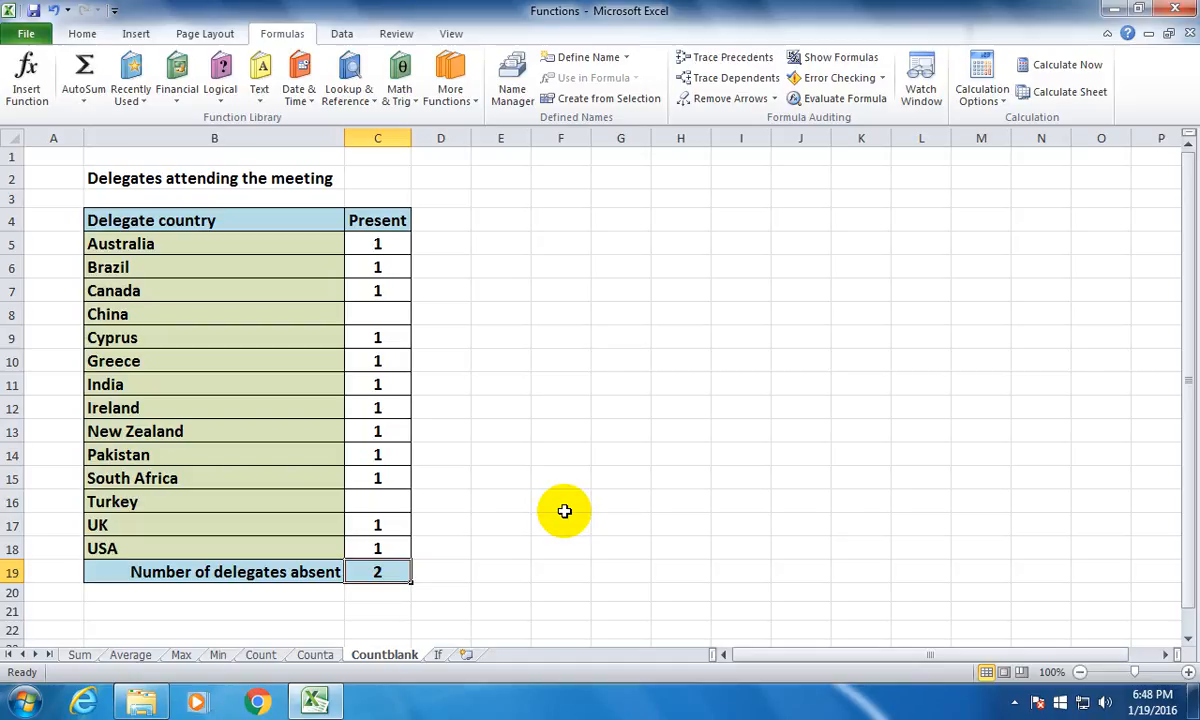
pyautogui.click(85, 100)
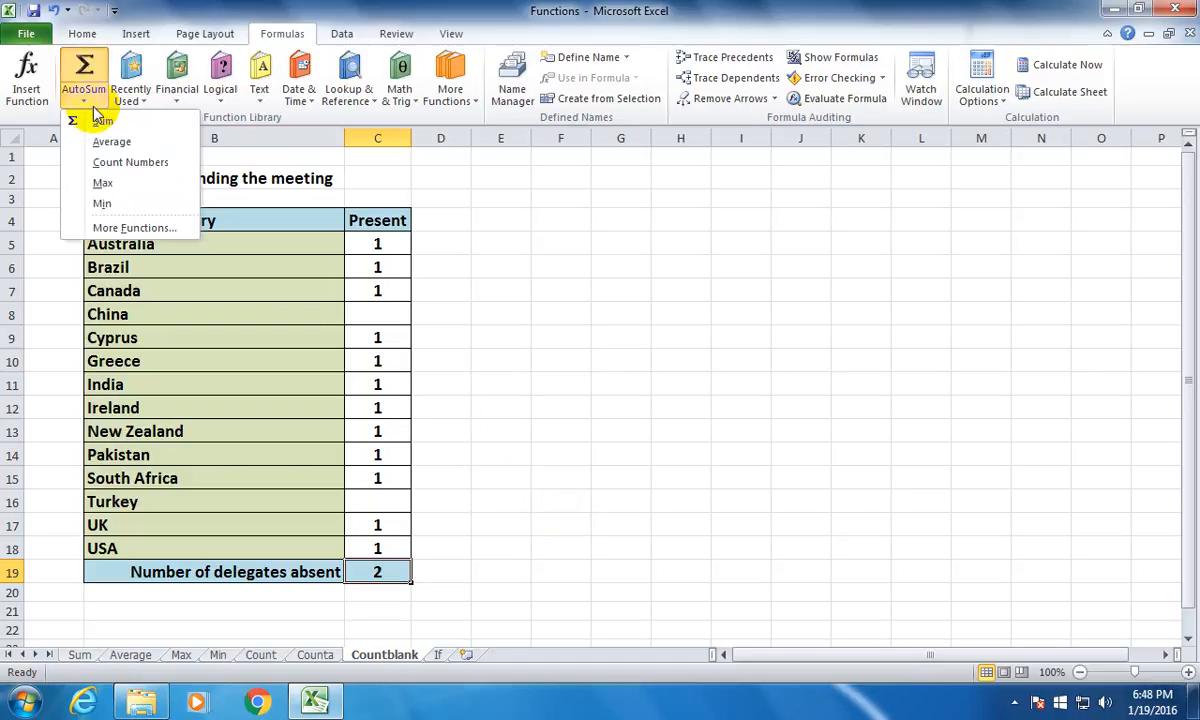
pyautogui.click(140, 228)
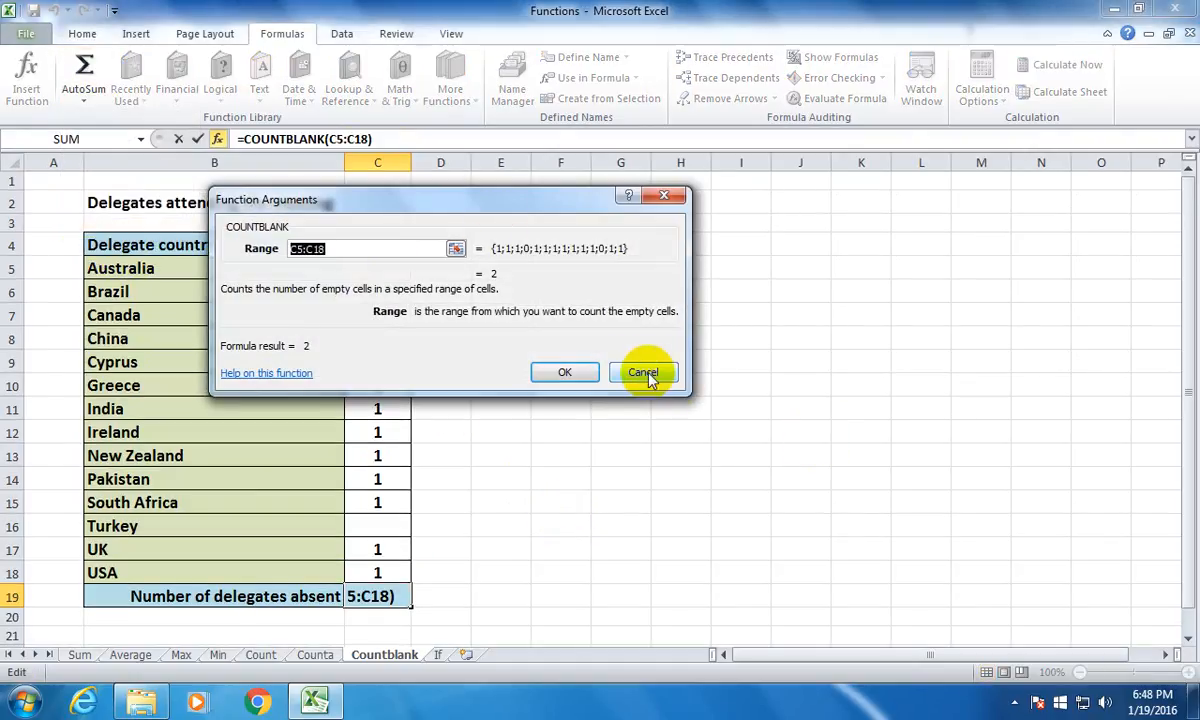
pyautogui.click(643, 373)
pyautogui.click(84, 100)
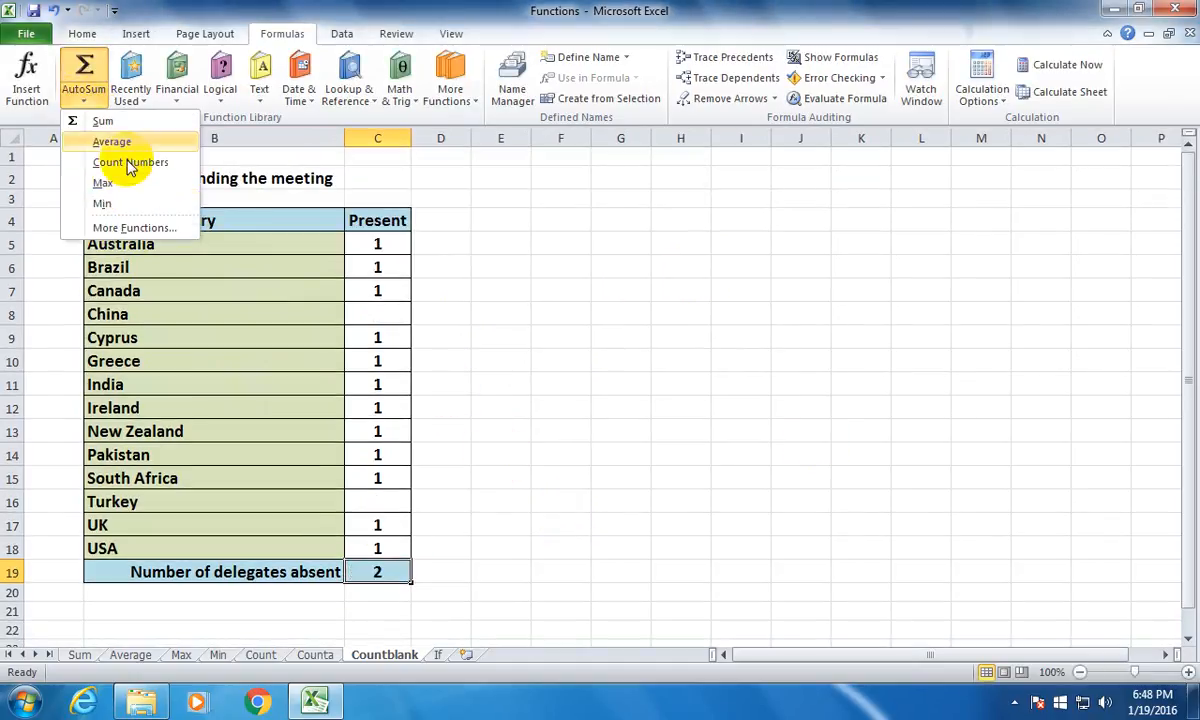
pyautogui.click(135, 228)
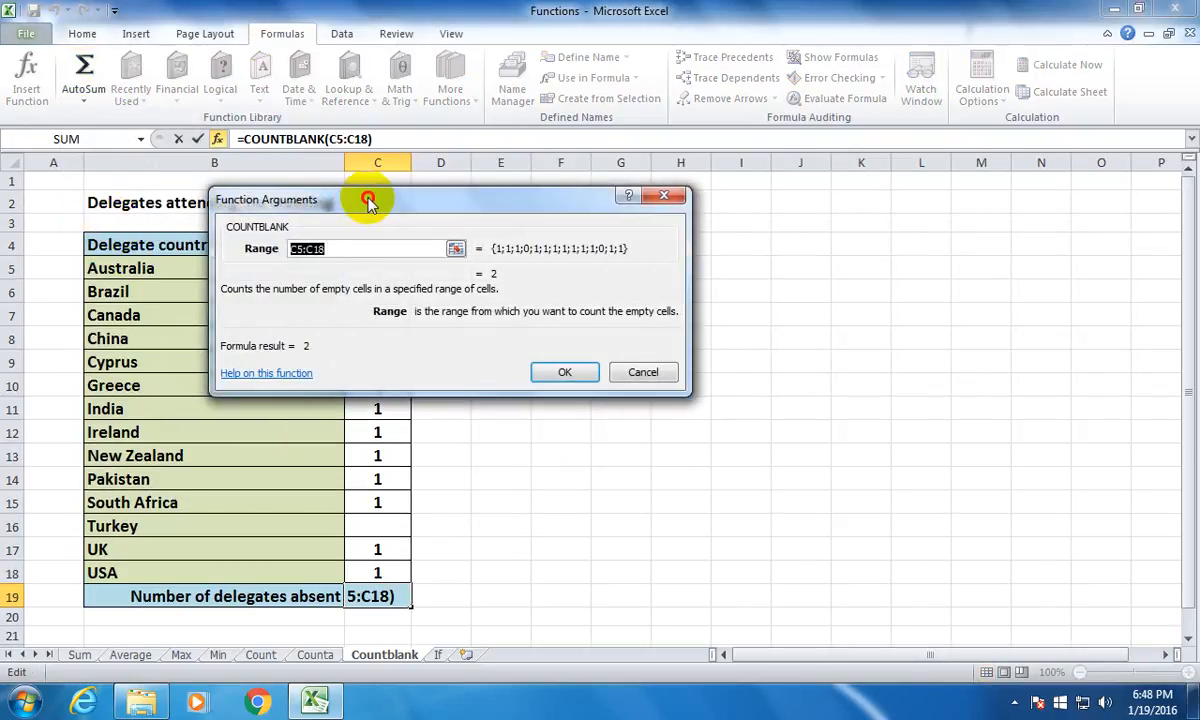
pyautogui.moveTo(369, 200); pyautogui.dragTo(277, 200)
pyautogui.click(552, 372)
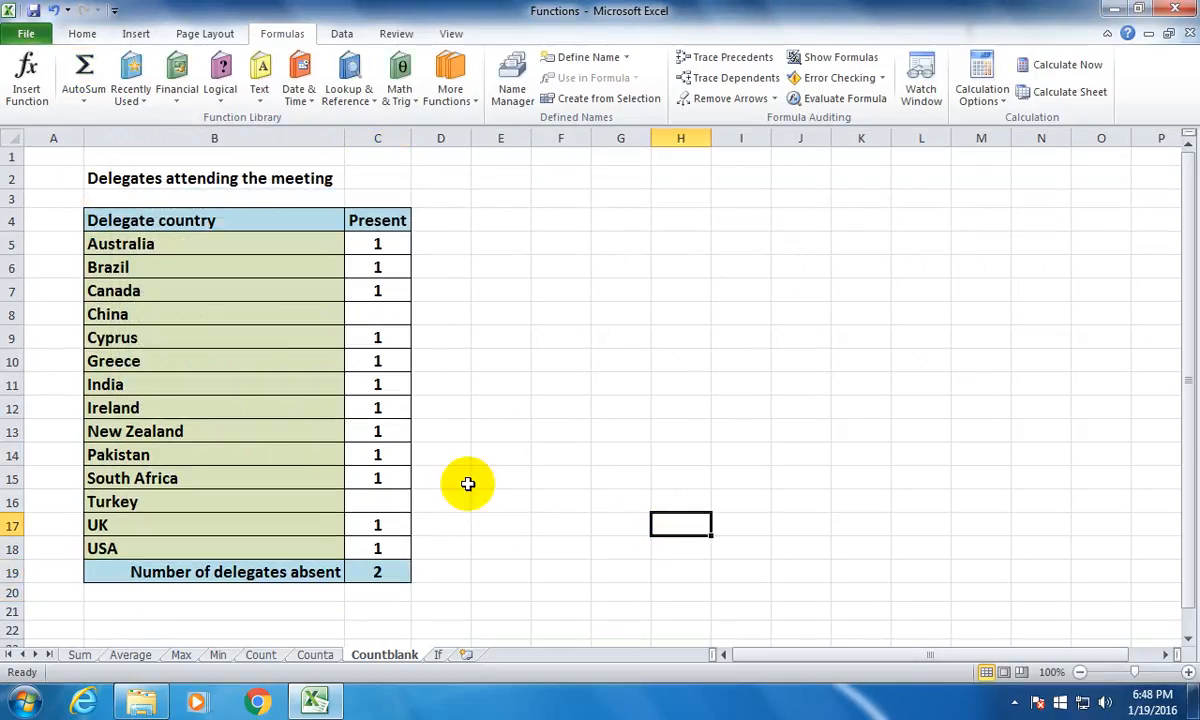
# Step: Examine the Math & Trig functions in the Insert Function library from empty cell H17, inserting nothing
pyautogui.click(84, 102)
pyautogui.click(110, 228)
pyautogui.moveTo(452, 139); pyautogui.dragTo(571, 165)
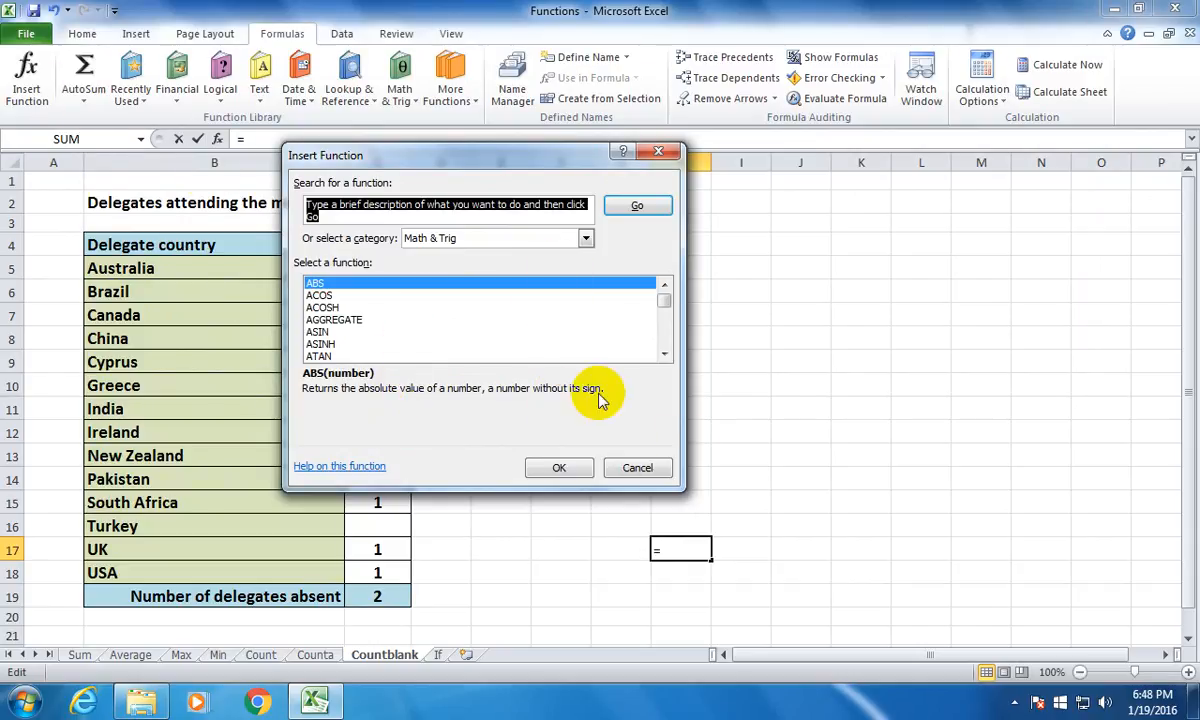
pyautogui.click(660, 470)
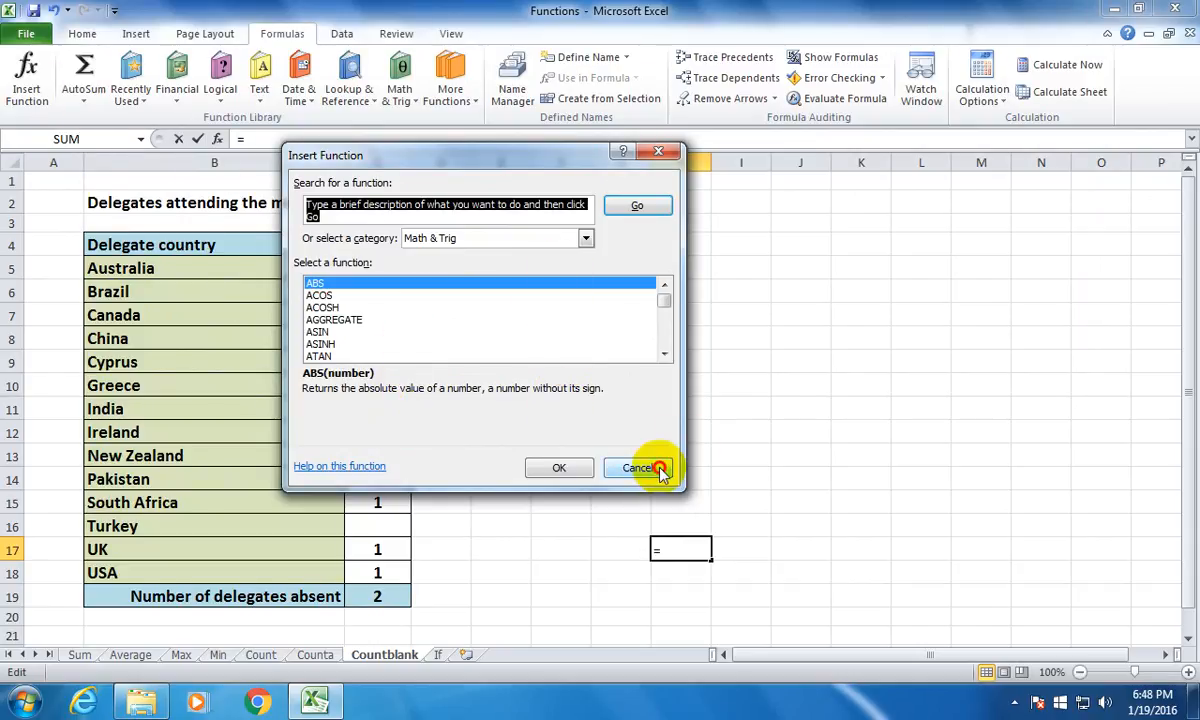
pyautogui.click(24, 85)
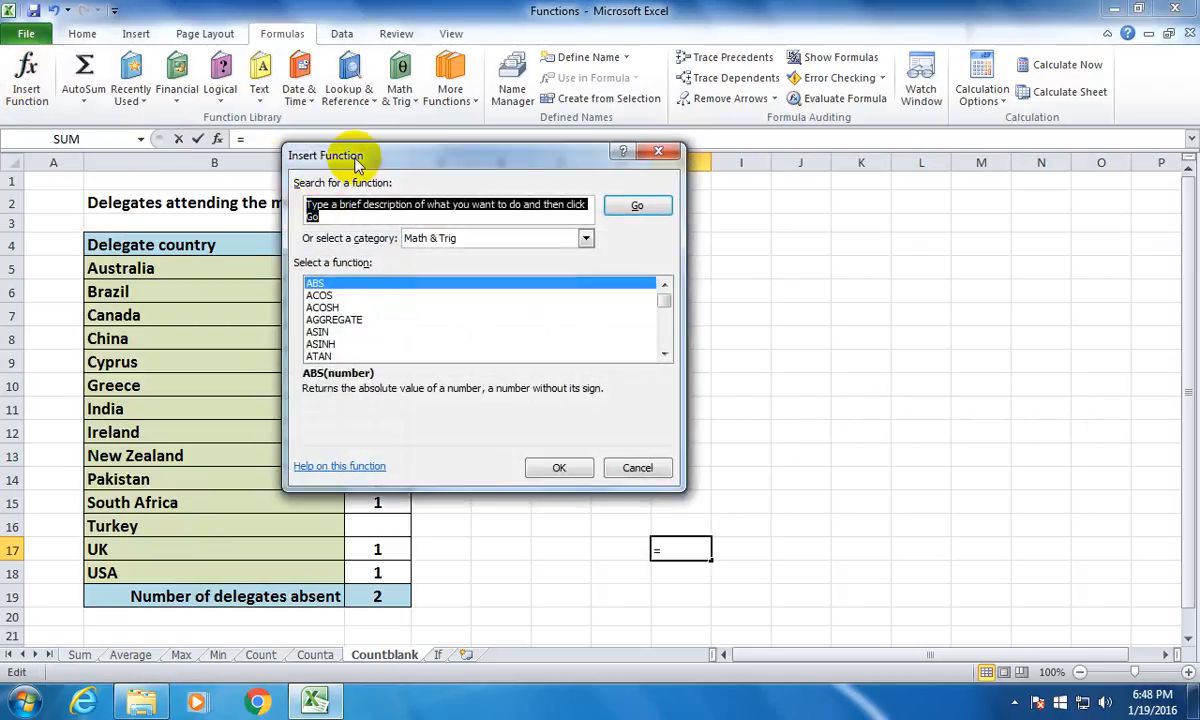
pyautogui.moveTo(355, 163); pyautogui.dragTo(472, 182)
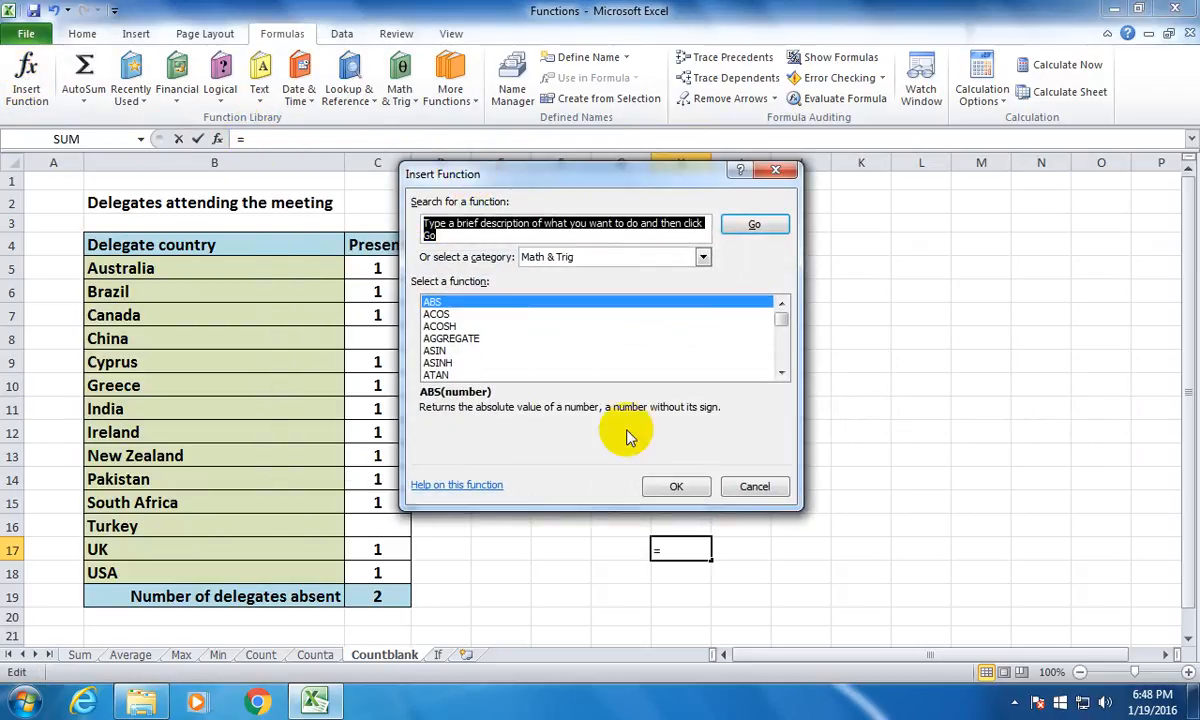
pyautogui.click(755, 486)
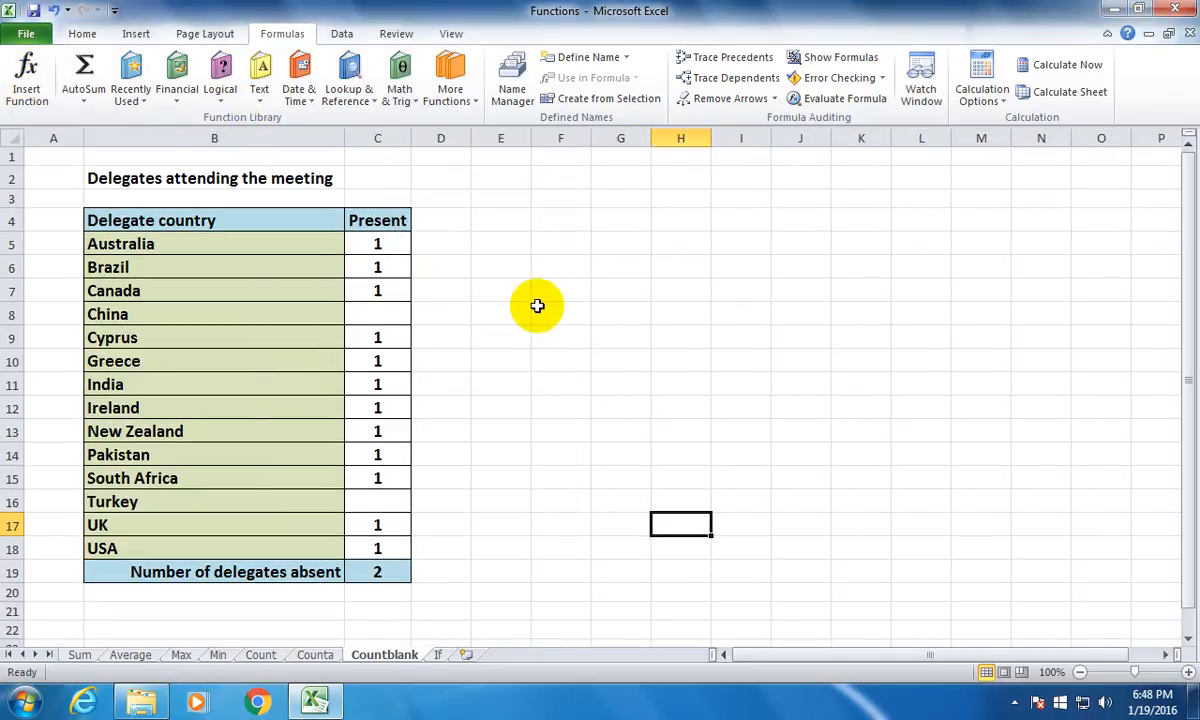
# Step: Examine the recently used functions and their Insert Function listing from empty cell F8, inserting nothing
pyautogui.click(125, 103)
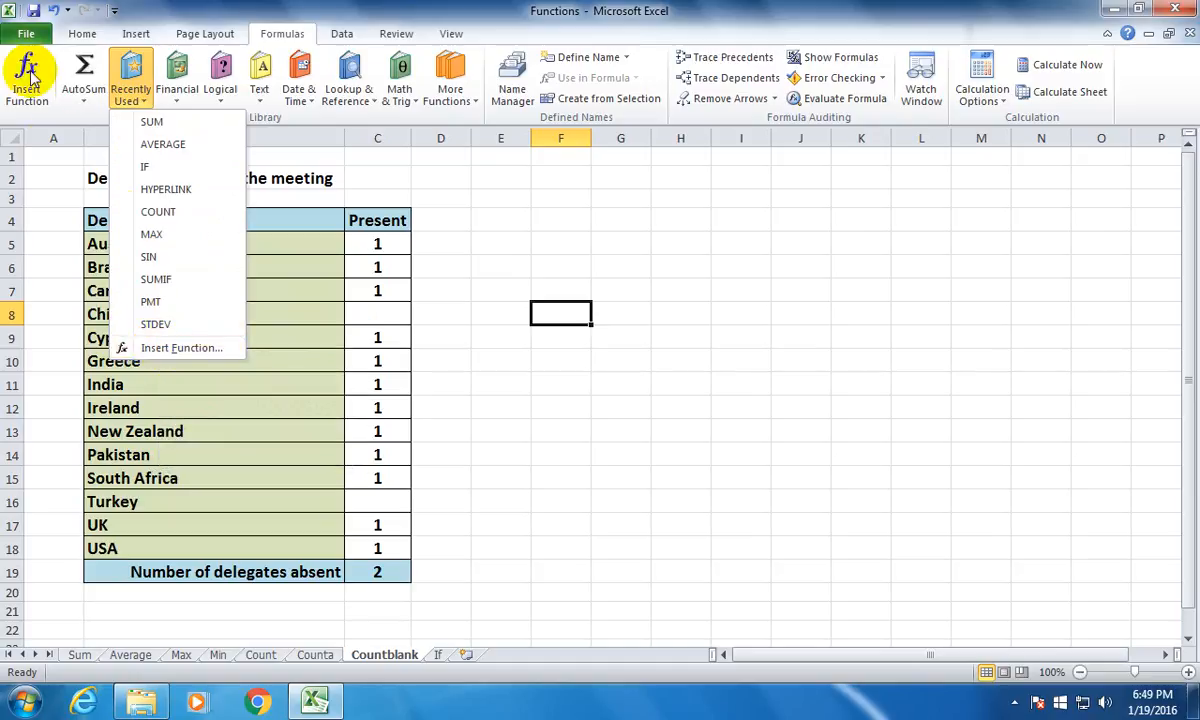
pyautogui.click(182, 347)
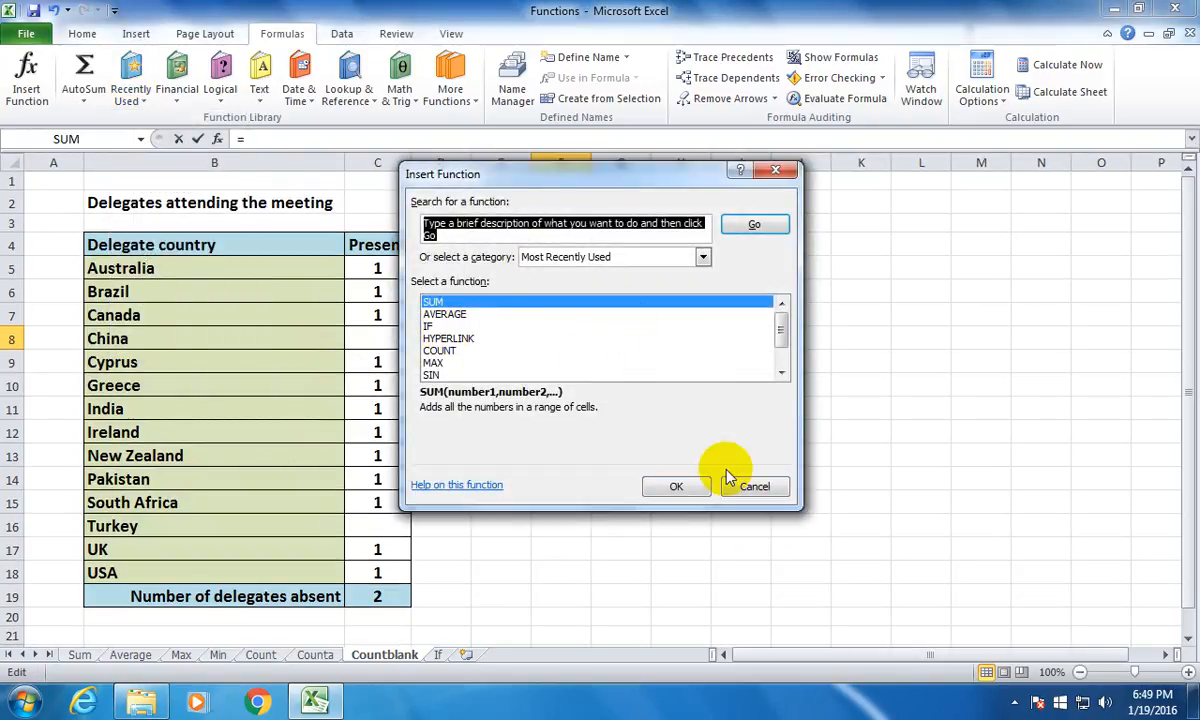
pyautogui.moveTo(563, 174); pyautogui.dragTo(346, 175)
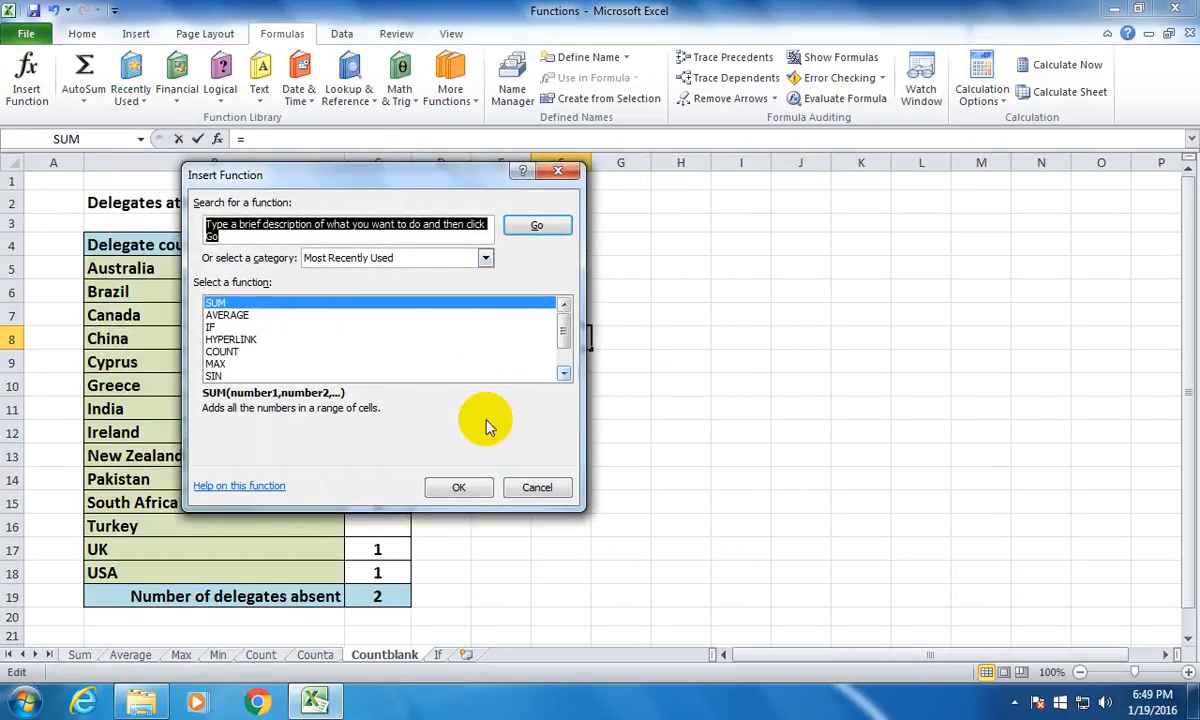
pyautogui.click(538, 487)
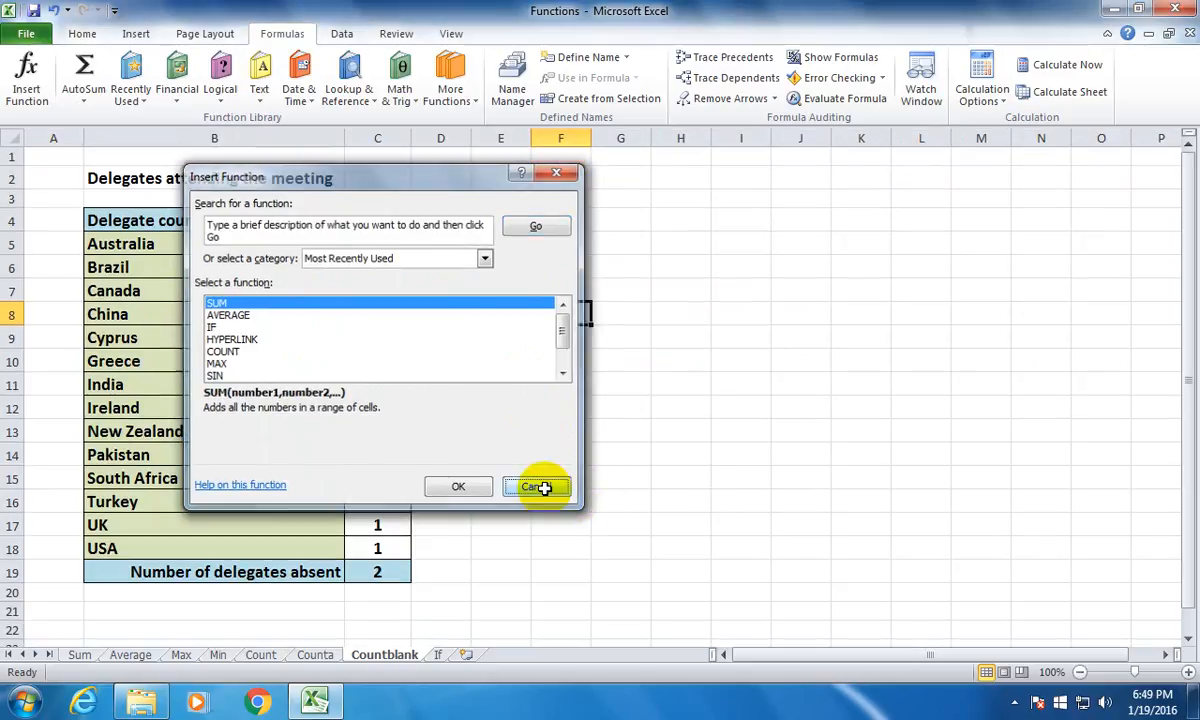
# Step: Enter the sample numbers 124, 121 and 150 in cells F6 to F8
pyautogui.click(656, 377)
pyautogui.click(545, 262)
pyautogui.write('1')
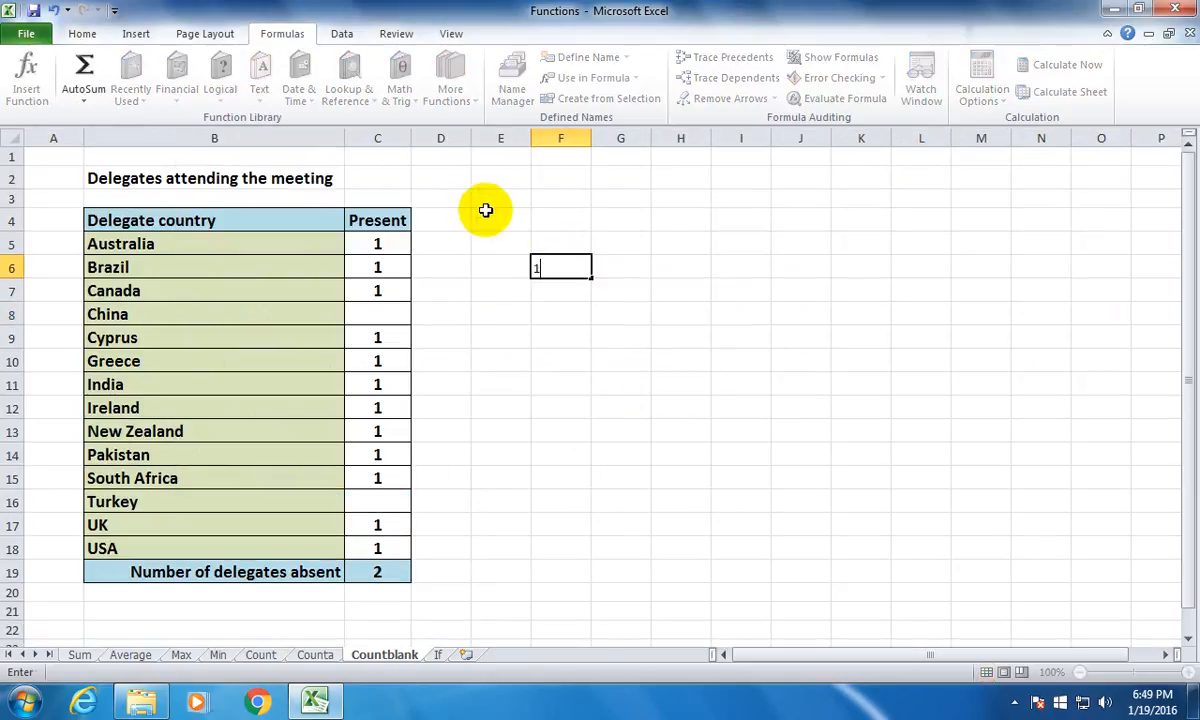
pyautogui.write('24')
pyautogui.press('Return')
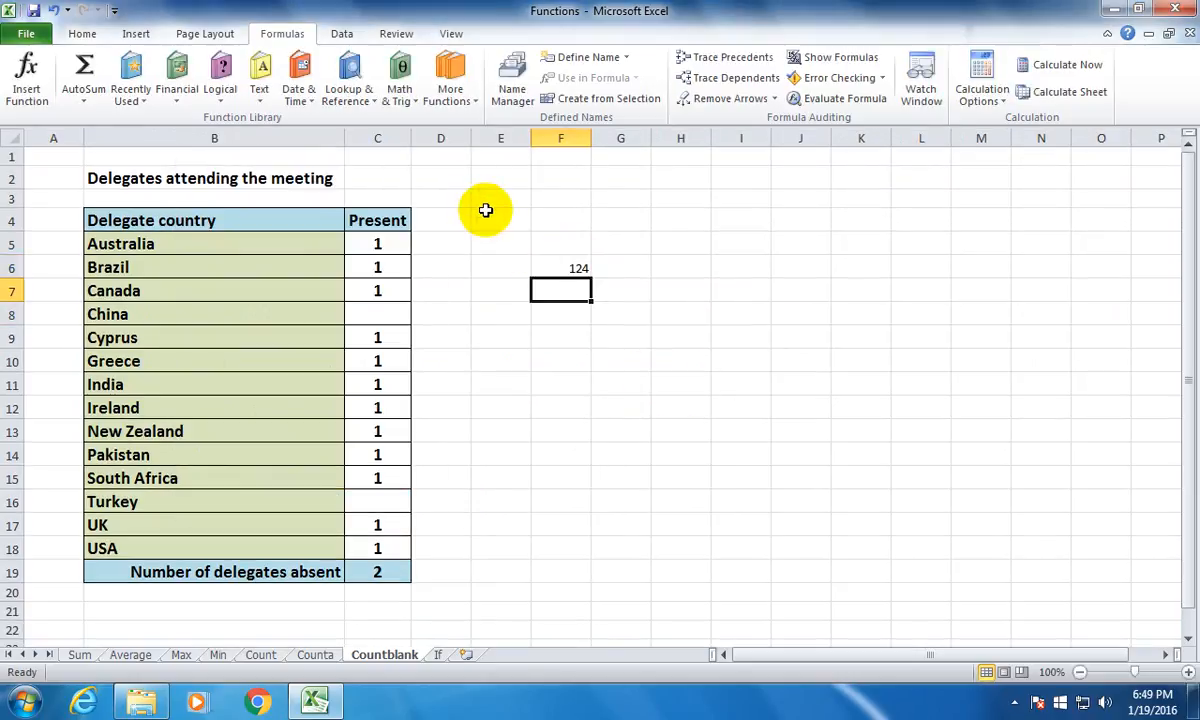
pyautogui.write('121')
pyautogui.press('Return')
pyautogui.write('150')
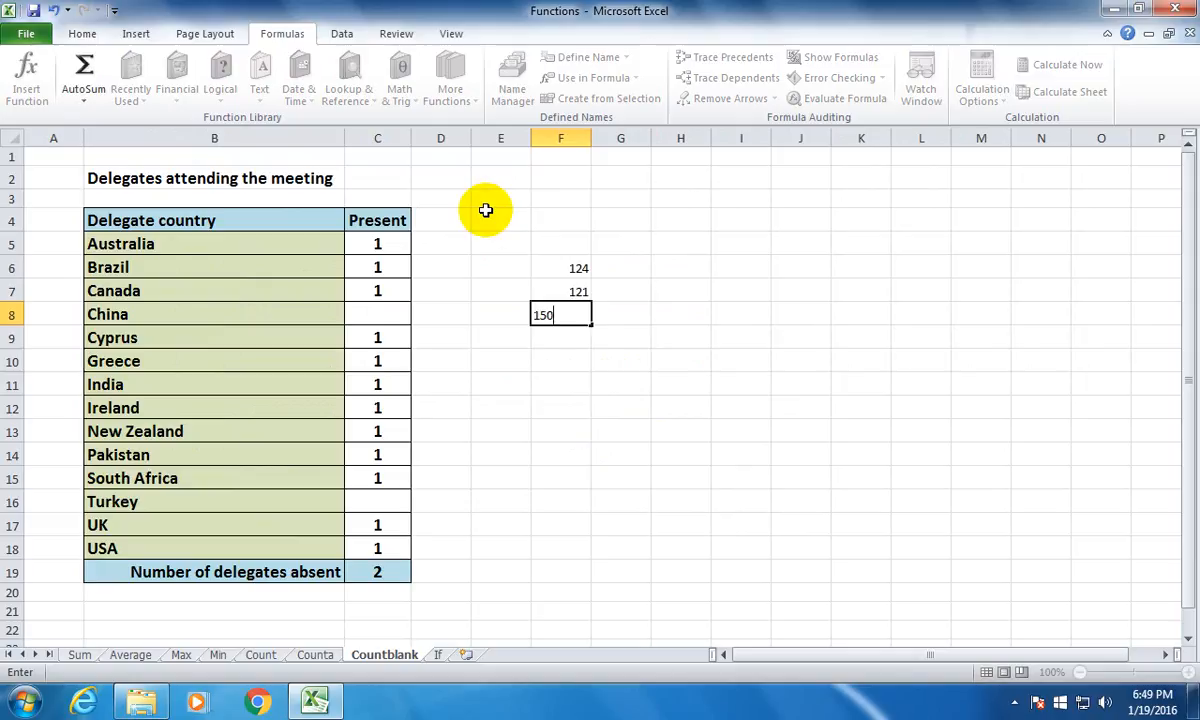
pyautogui.press('Return')
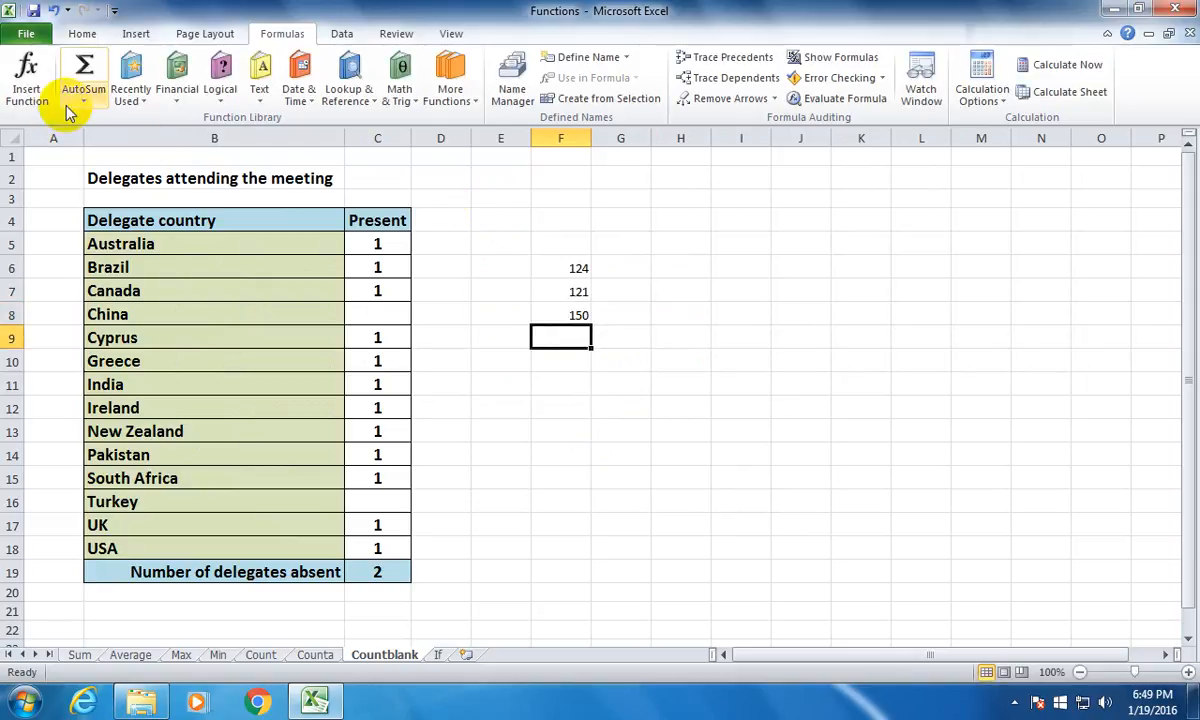
# Step: Insert a SUM function in F9 through Insert Function, with f6 as Number1 and f8 as Number2
pyautogui.click(24, 80)
pyautogui.moveTo(368, 164); pyautogui.dragTo(805, 195)
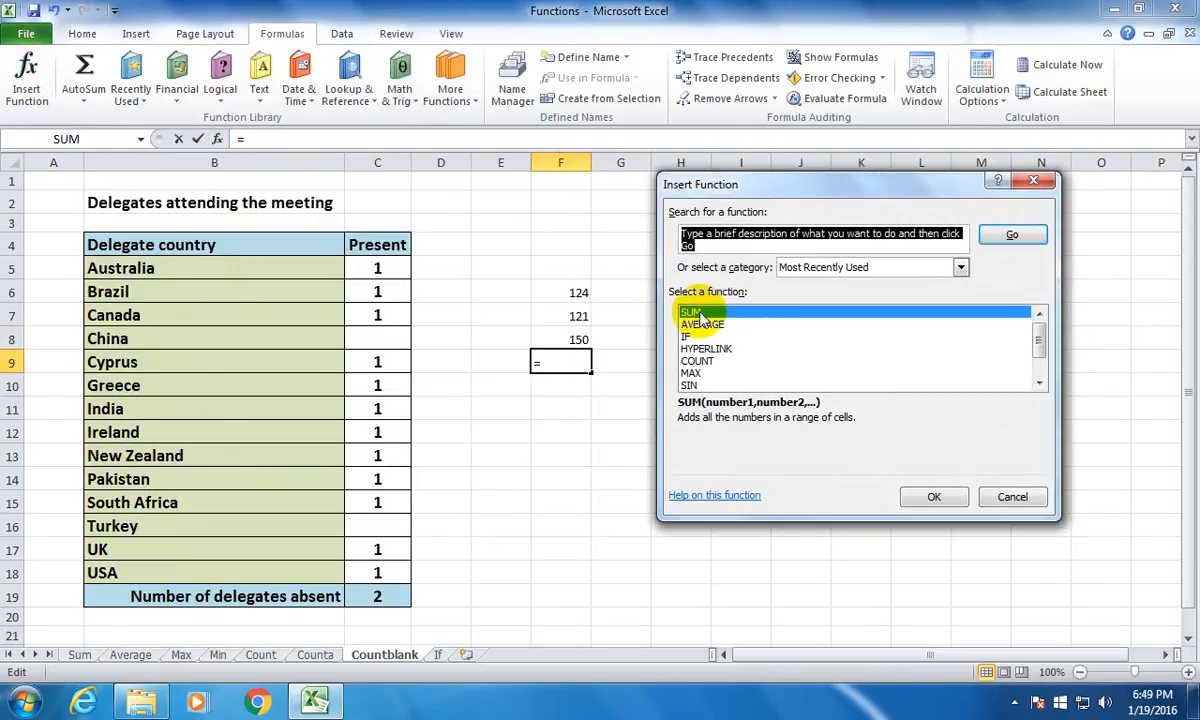
pyautogui.click(937, 497)
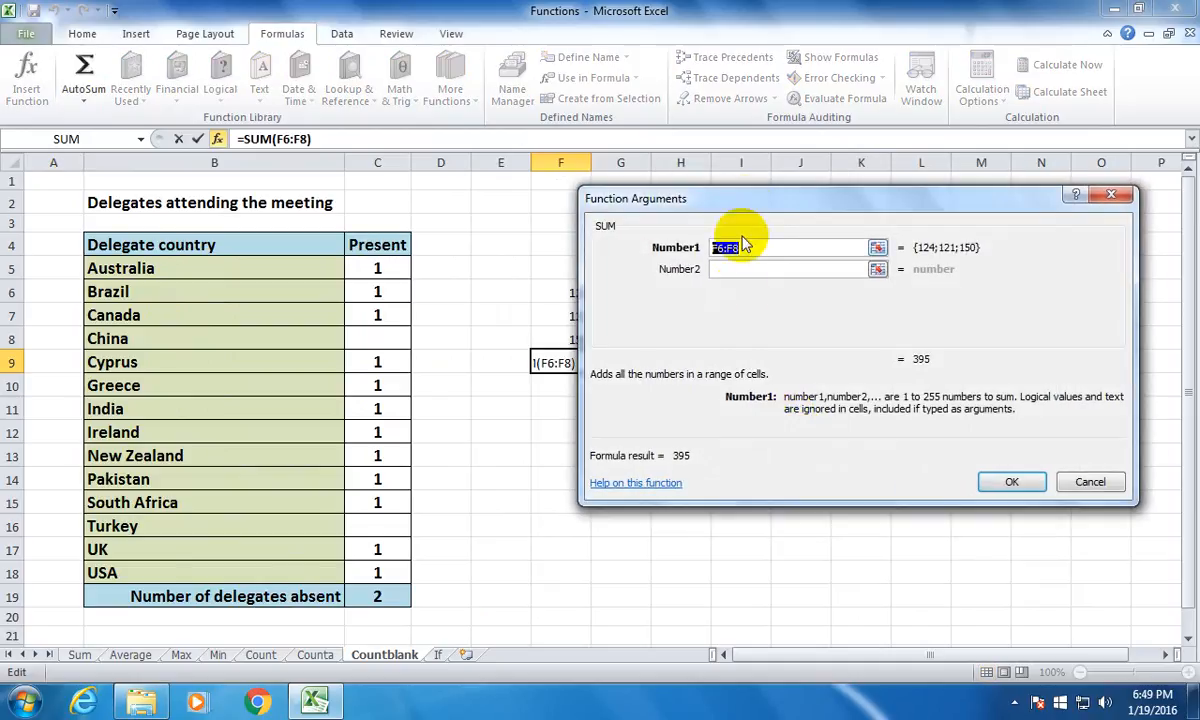
pyautogui.moveTo(700, 196); pyautogui.dragTo(739, 54)
pyautogui.moveTo(763, 100); pyautogui.dragTo(689, 99)
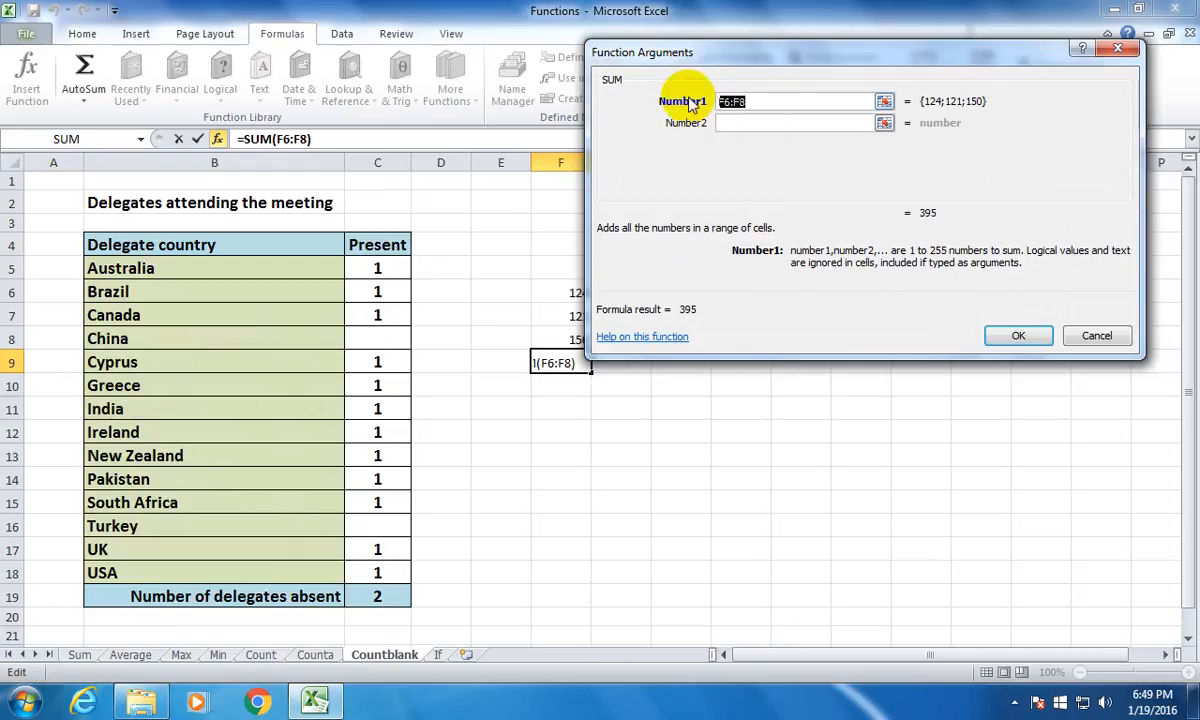
pyautogui.moveTo(671, 55); pyautogui.dragTo(720, 39)
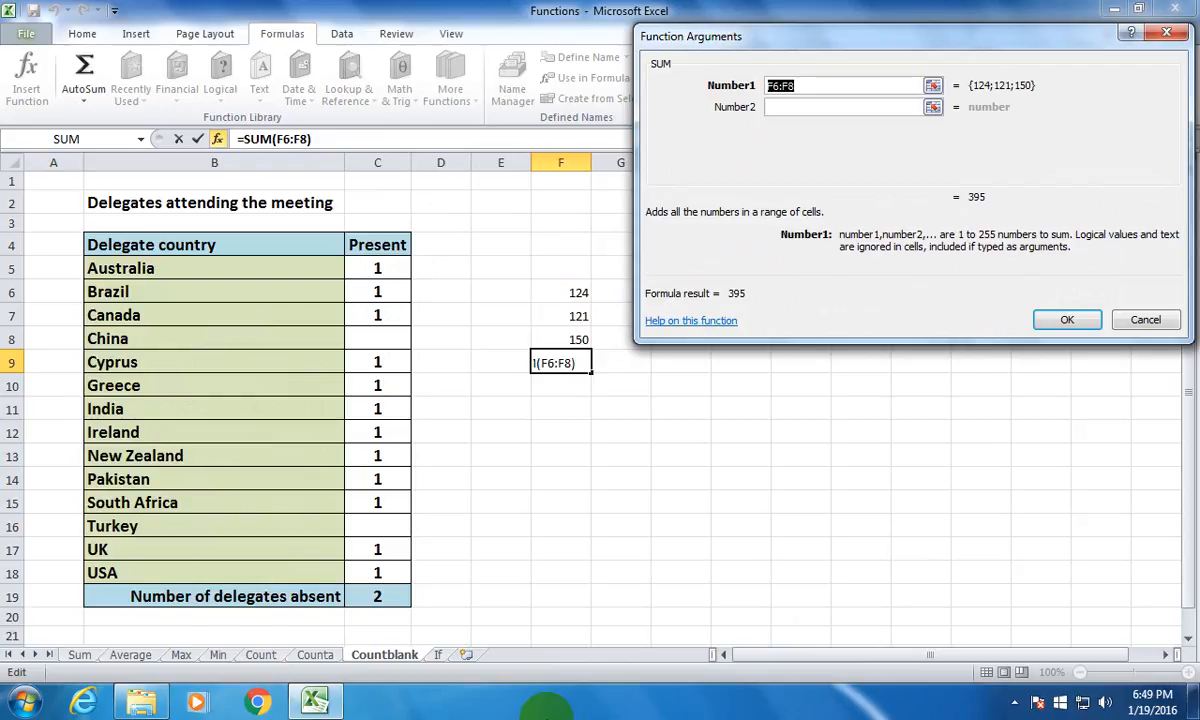
pyautogui.write('f6')
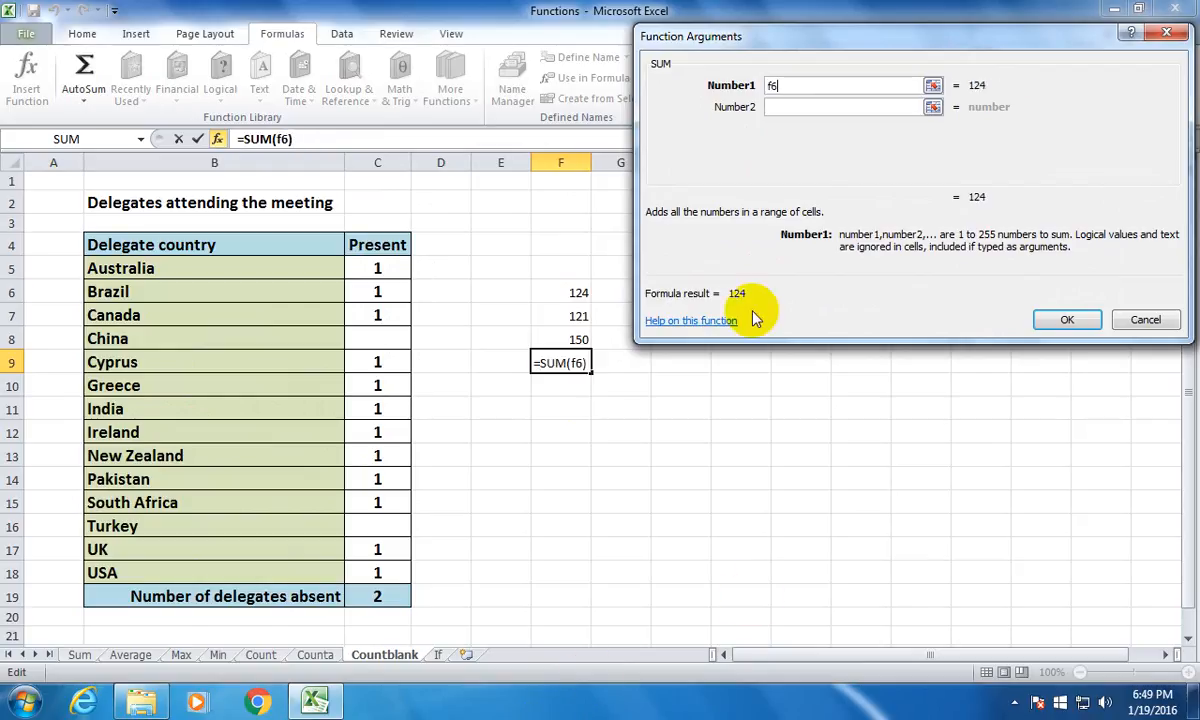
pyautogui.click(783, 107)
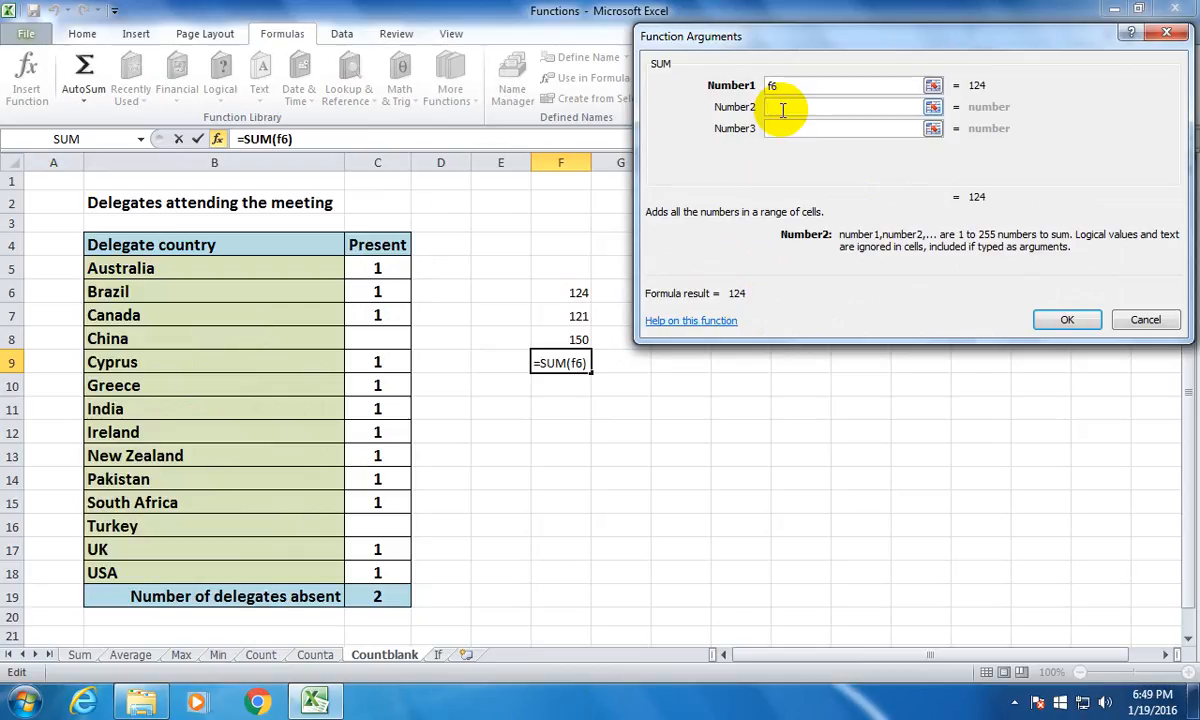
pyautogui.write('f8')
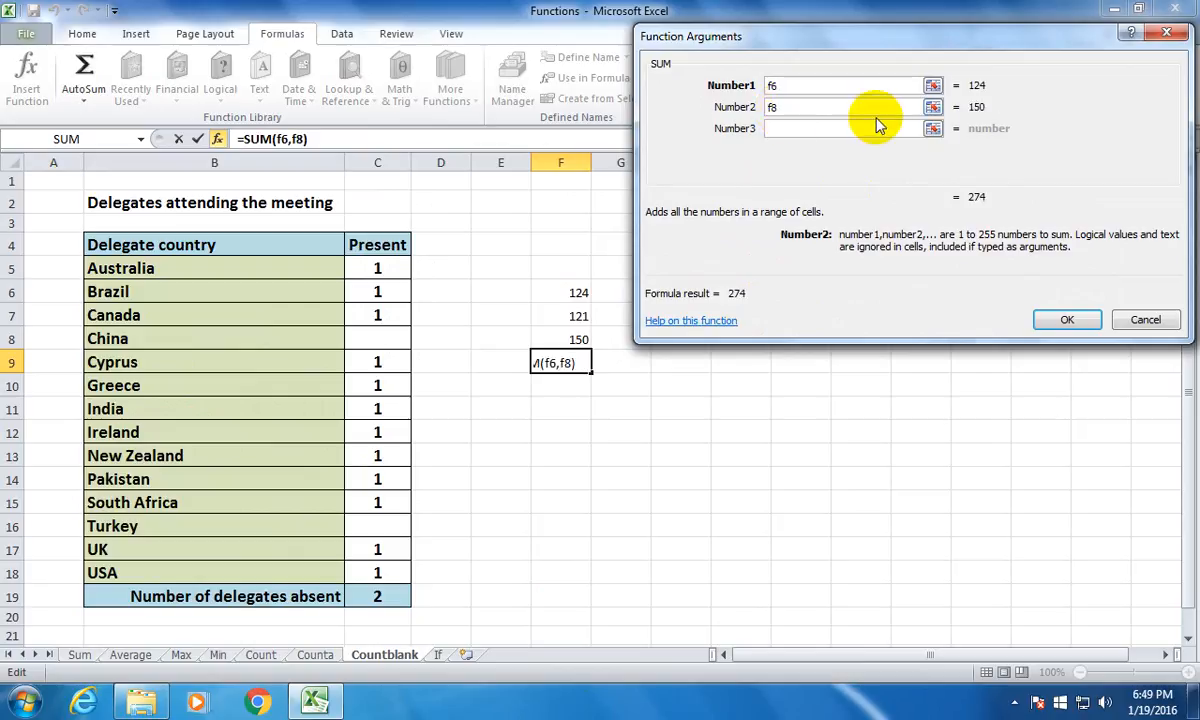
pyautogui.click(1067, 320)
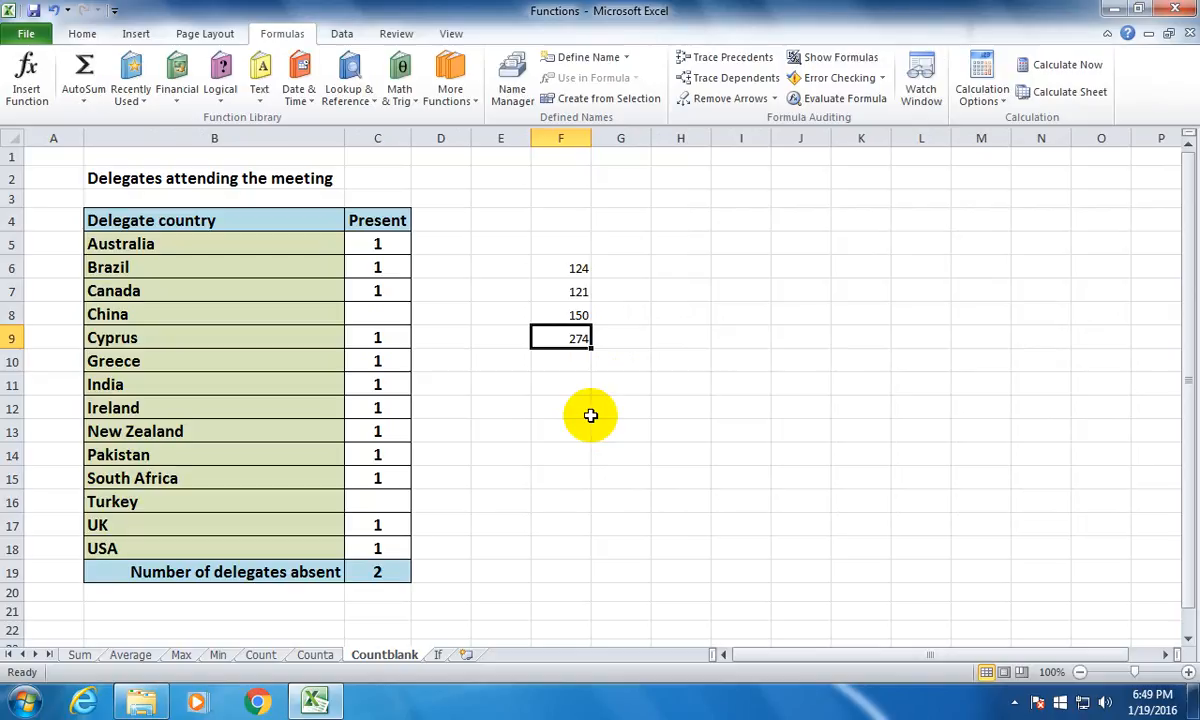
# Step: Clear F9 and insert a SUM function there through Insert Function, with F6:F8 as Number1
pyautogui.press('Delete')
pyautogui.click(26, 80)
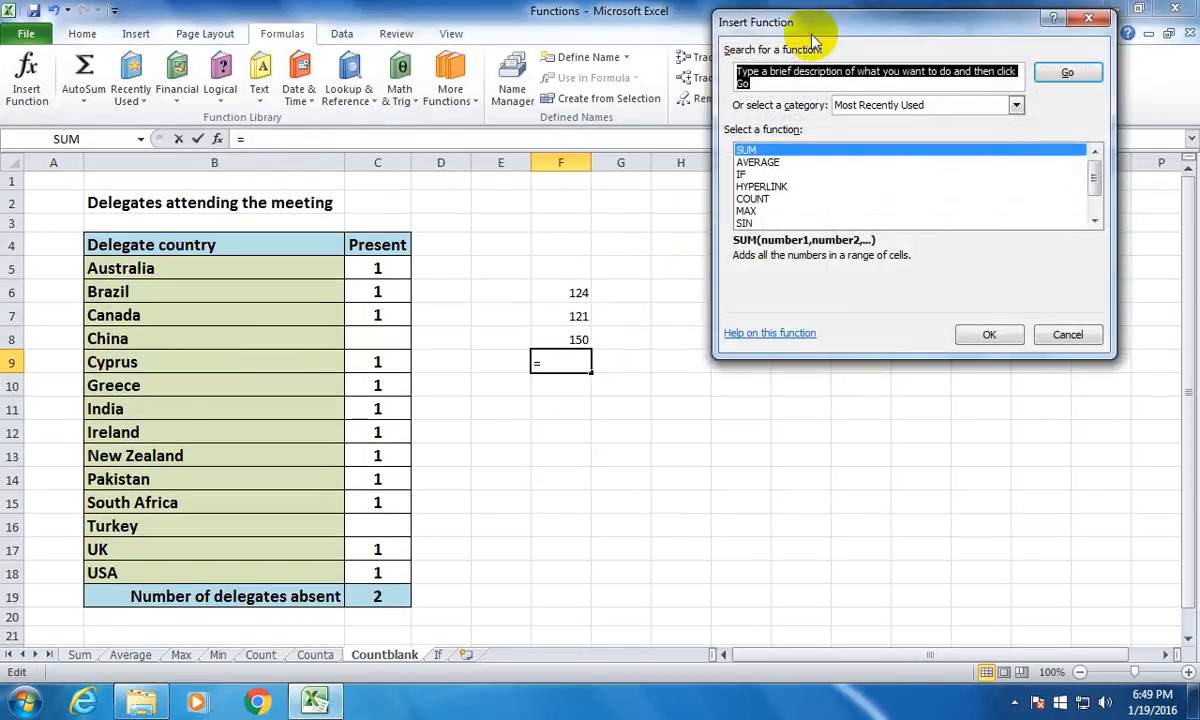
pyautogui.moveTo(862, 22); pyautogui.dragTo(887, 85)
pyautogui.click(1018, 400)
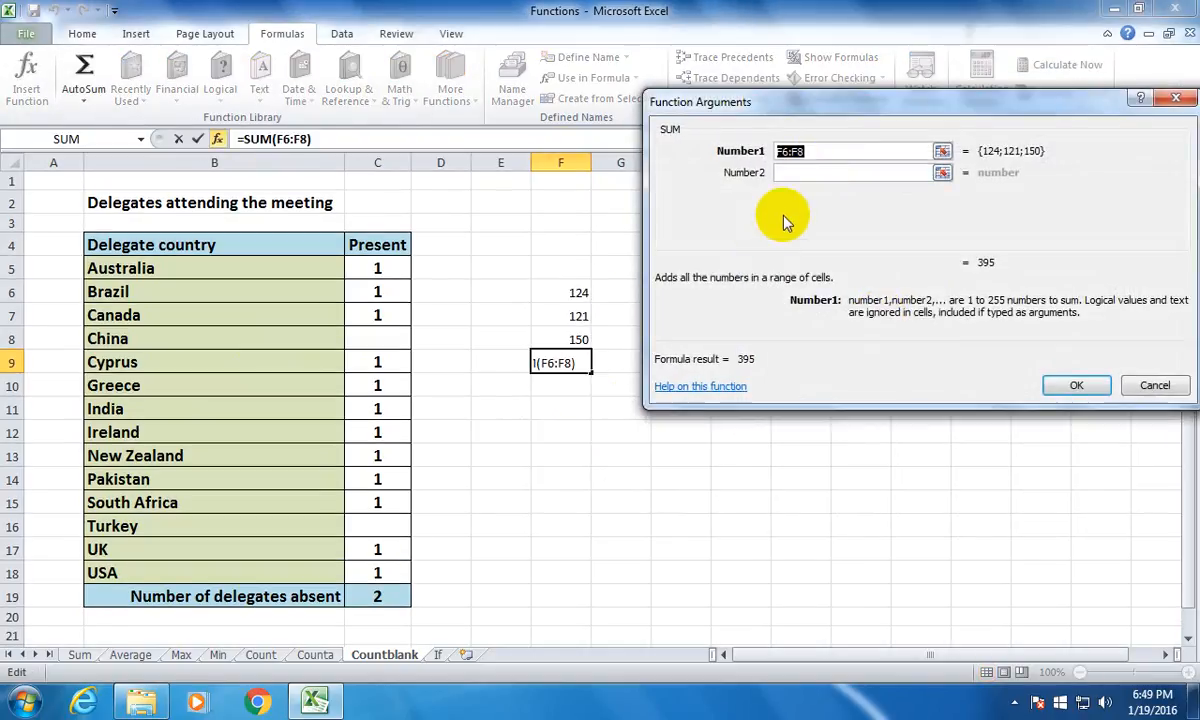
pyautogui.click(815, 151)
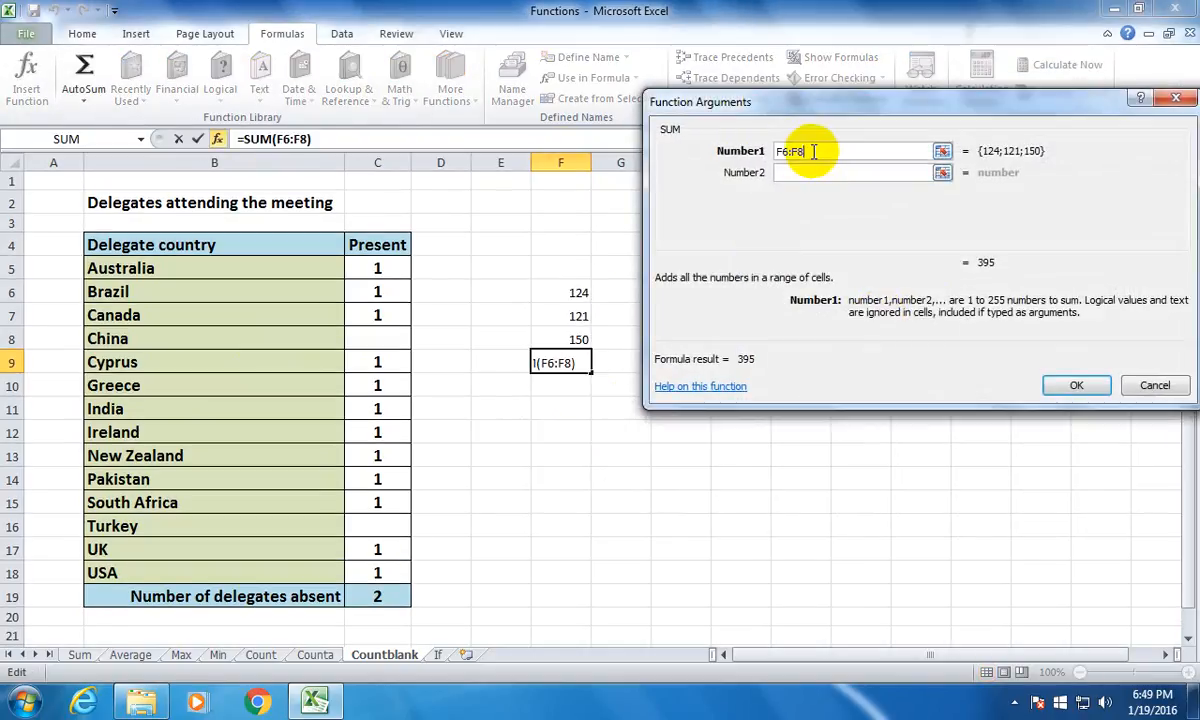
pyautogui.click(1068, 383)
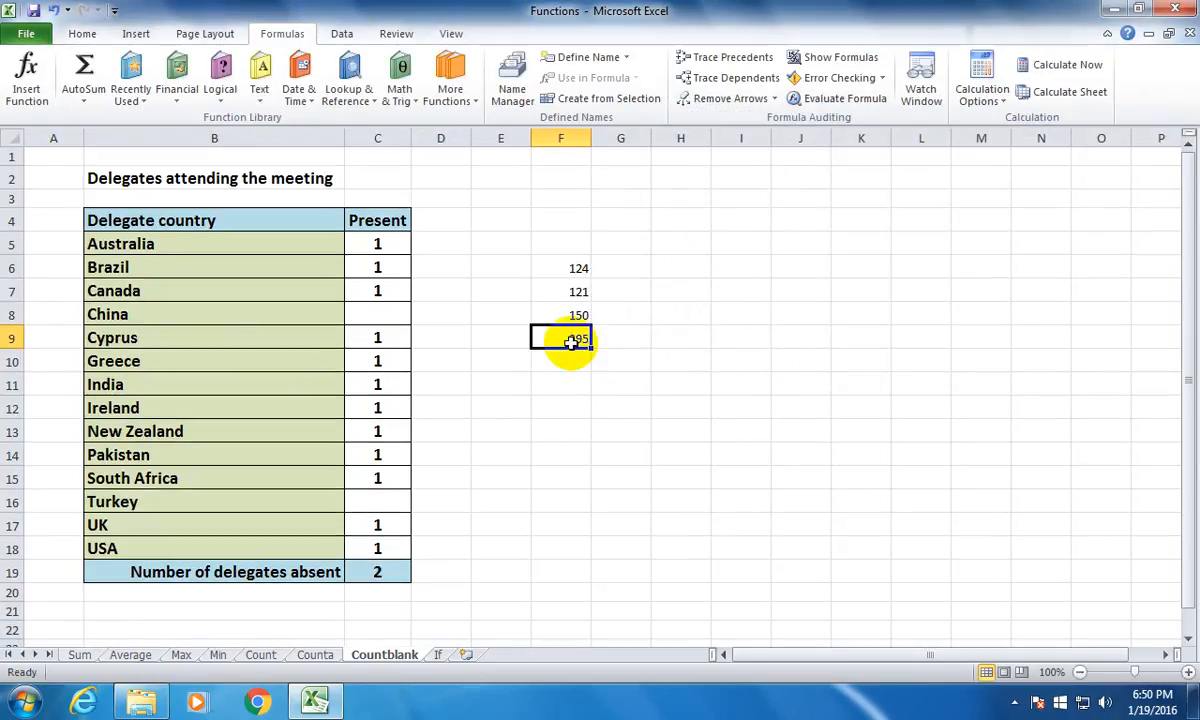
# Step: Review the SUM function's arguments in F9 and the IF function's arguments from empty cell J16, inserting nothing
pyautogui.click(22, 80)
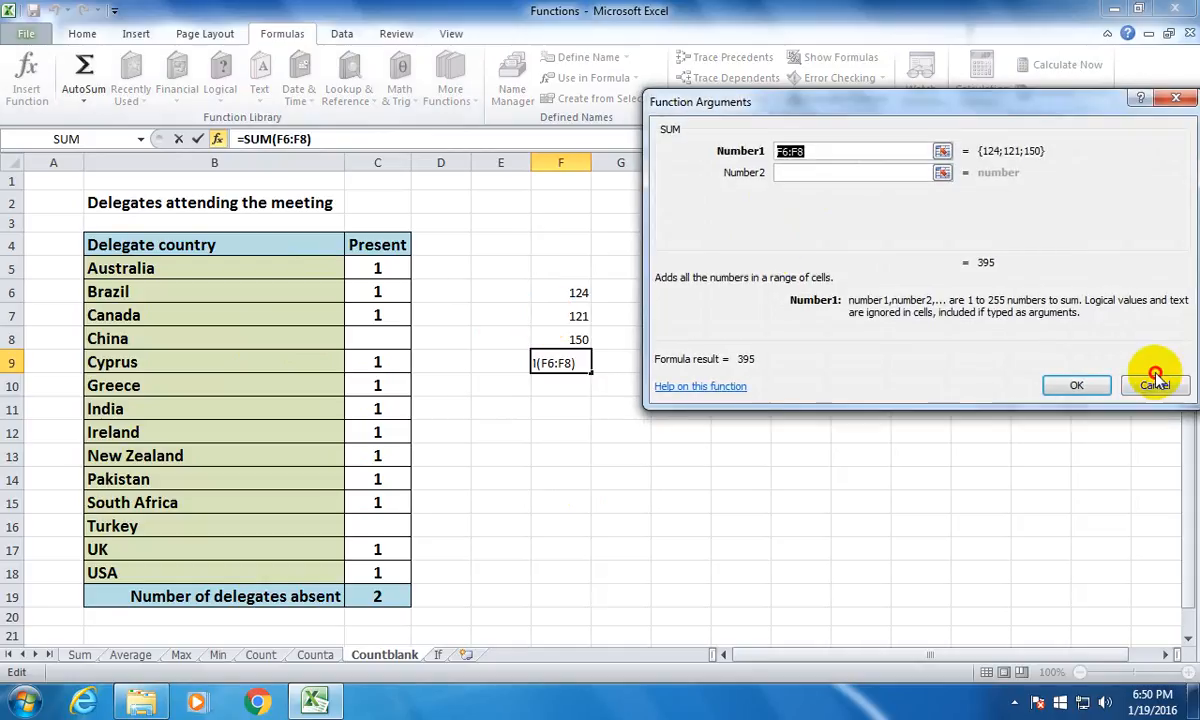
pyautogui.click(1155, 385)
pyautogui.click(800, 525)
pyautogui.click(22, 80)
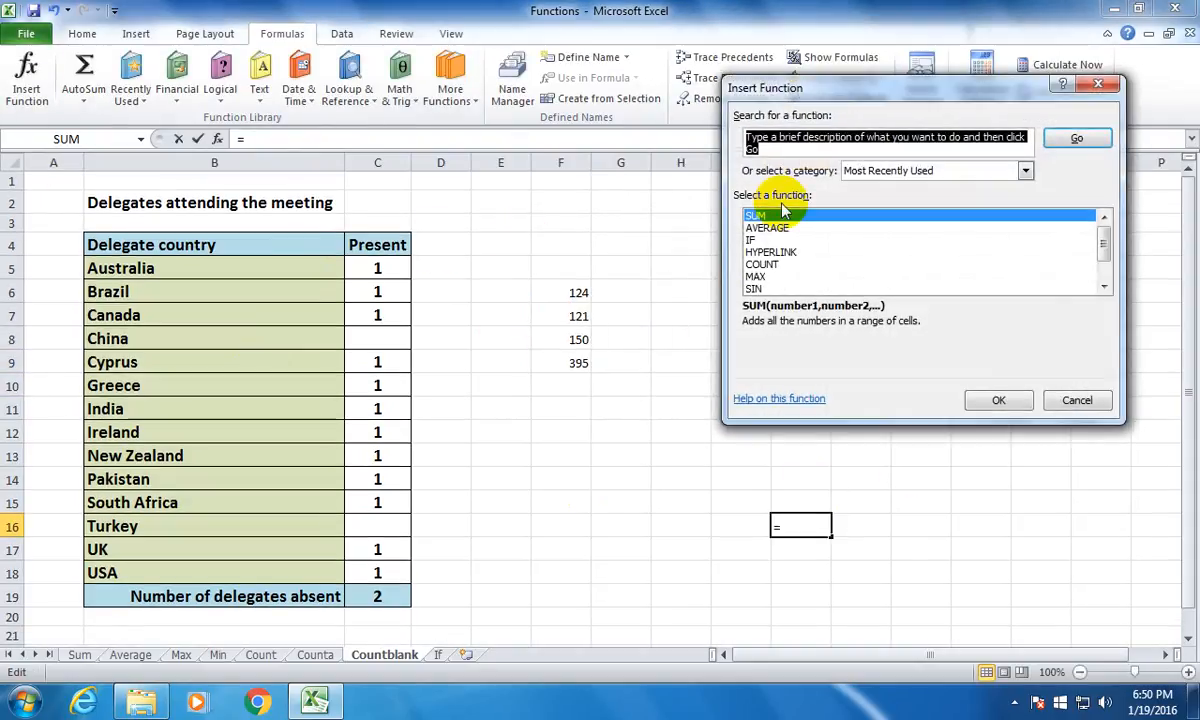
pyautogui.click(757, 240)
pyautogui.click(1003, 402)
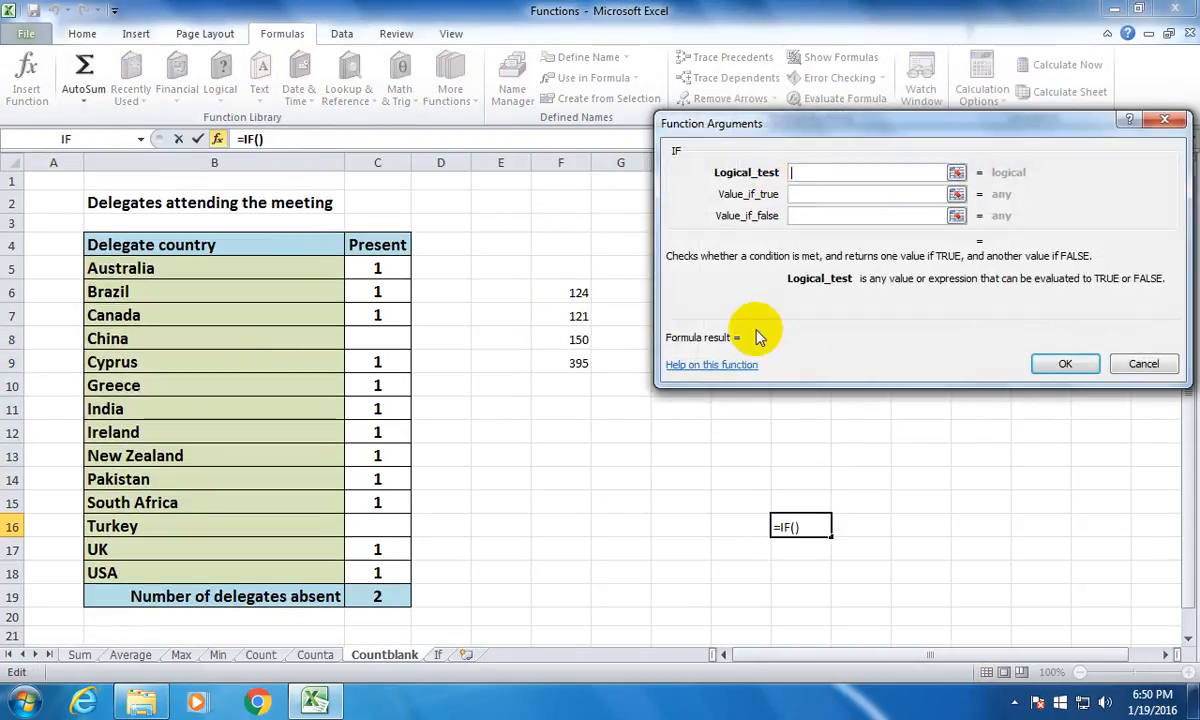
pyautogui.moveTo(790, 130); pyautogui.dragTo(486, 191)
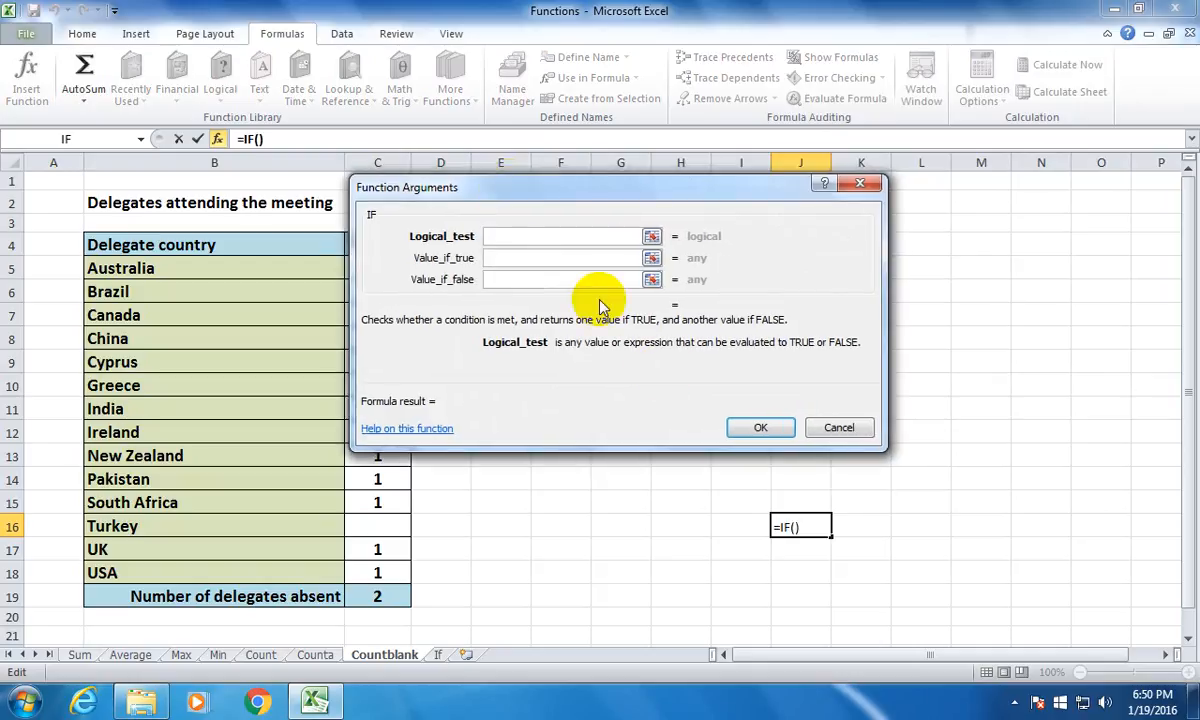
pyautogui.click(838, 428)
pyautogui.click(1019, 450)
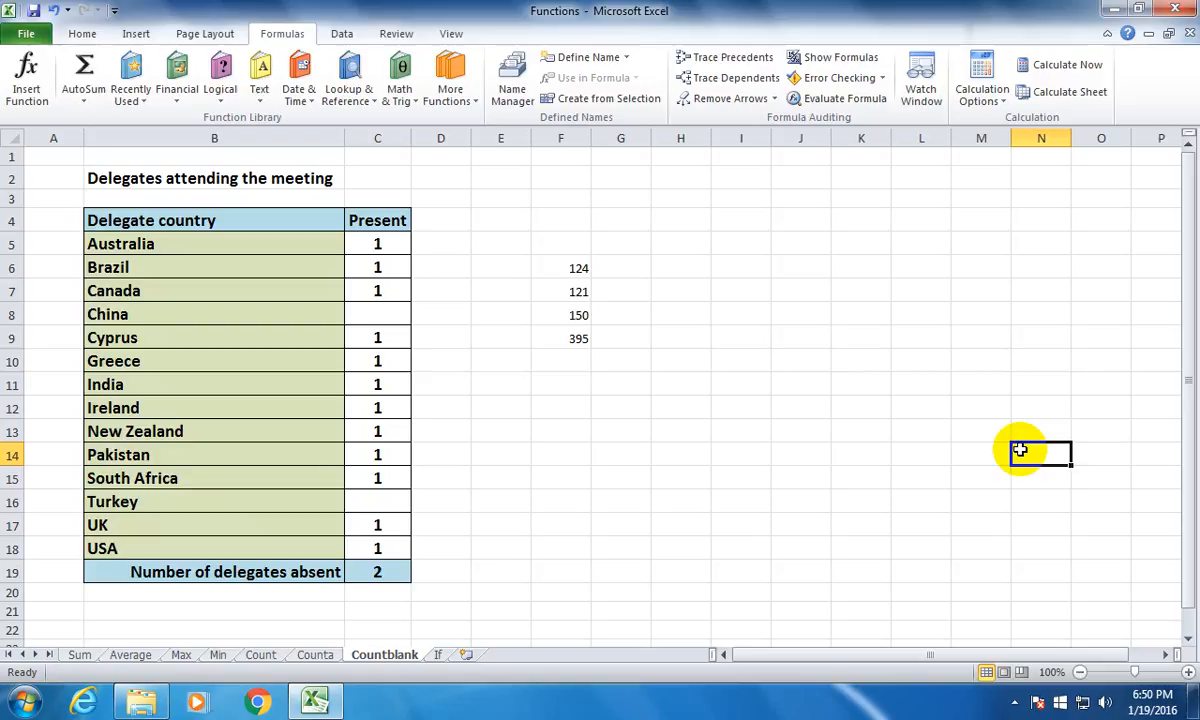
# Step: Delete the sample numbers and their sum from cells F6 to F9 on the Countblank sheet
pyautogui.moveTo(580, 266); pyautogui.dragTo(574, 329)
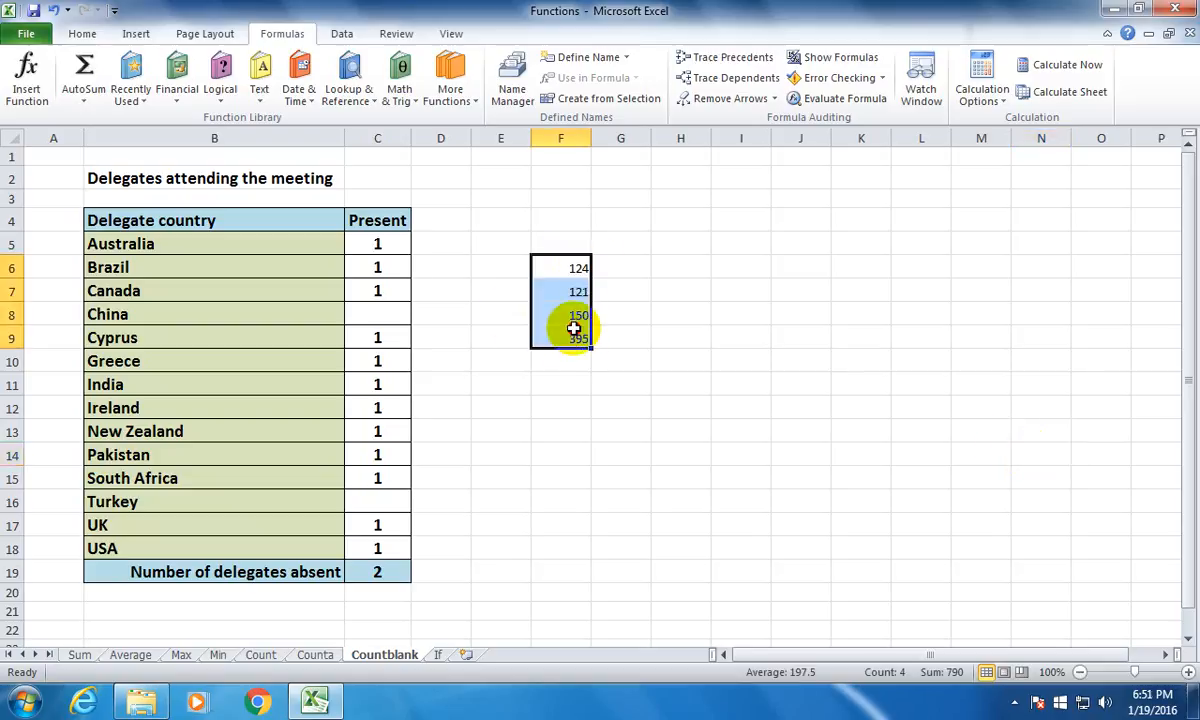
pyautogui.press('Delete')
pyautogui.click(560, 478)
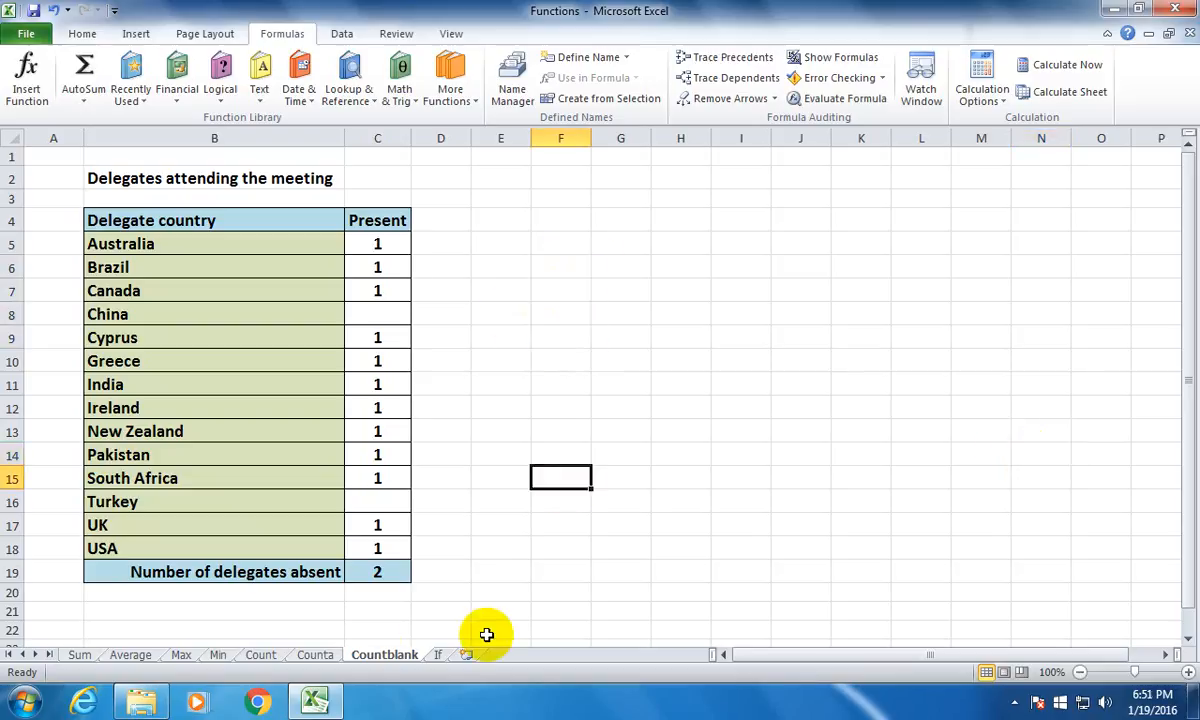
# Step: Open the If sheet and examine the first student's Mathematics, English, History and Geography grades in row 8
pyautogui.click(437, 654)
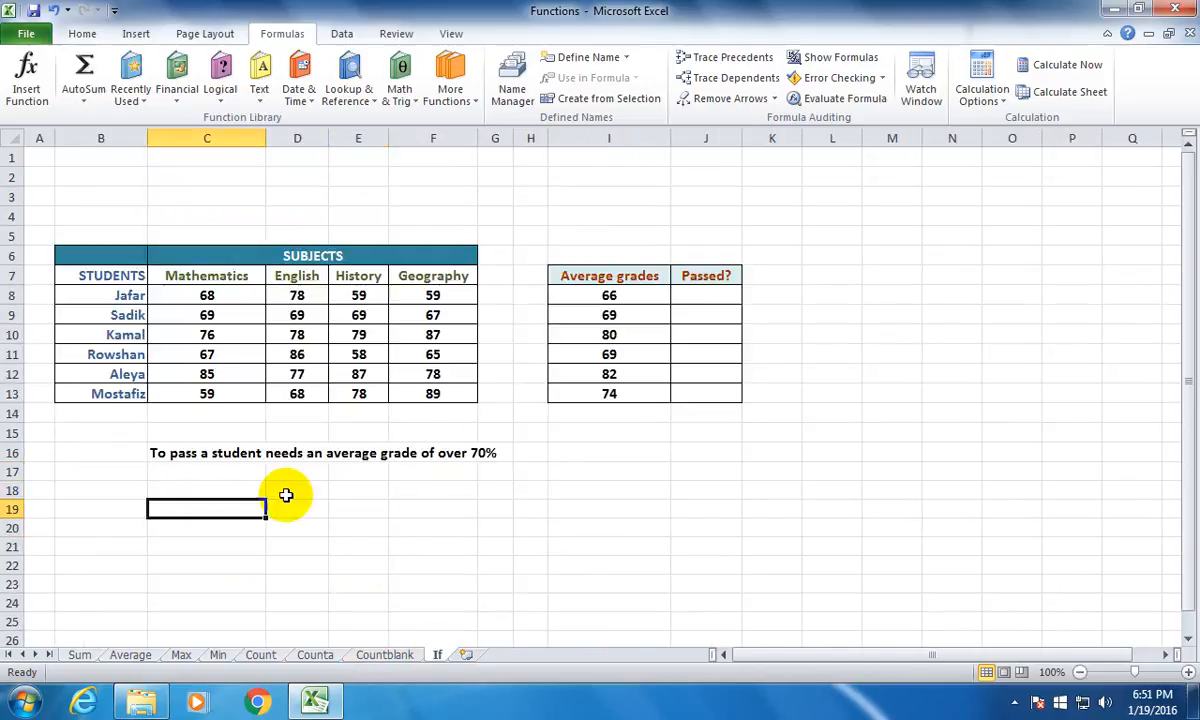
pyautogui.click(445, 489)
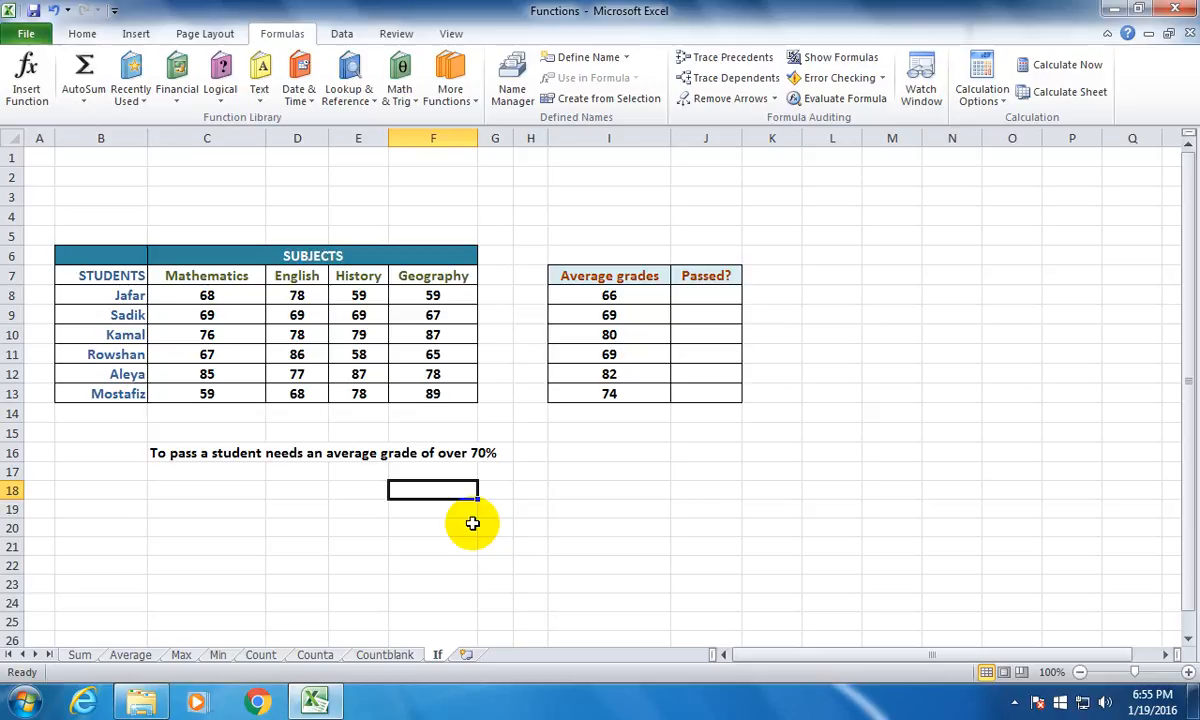
pyautogui.click(691, 315)
pyautogui.click(694, 297)
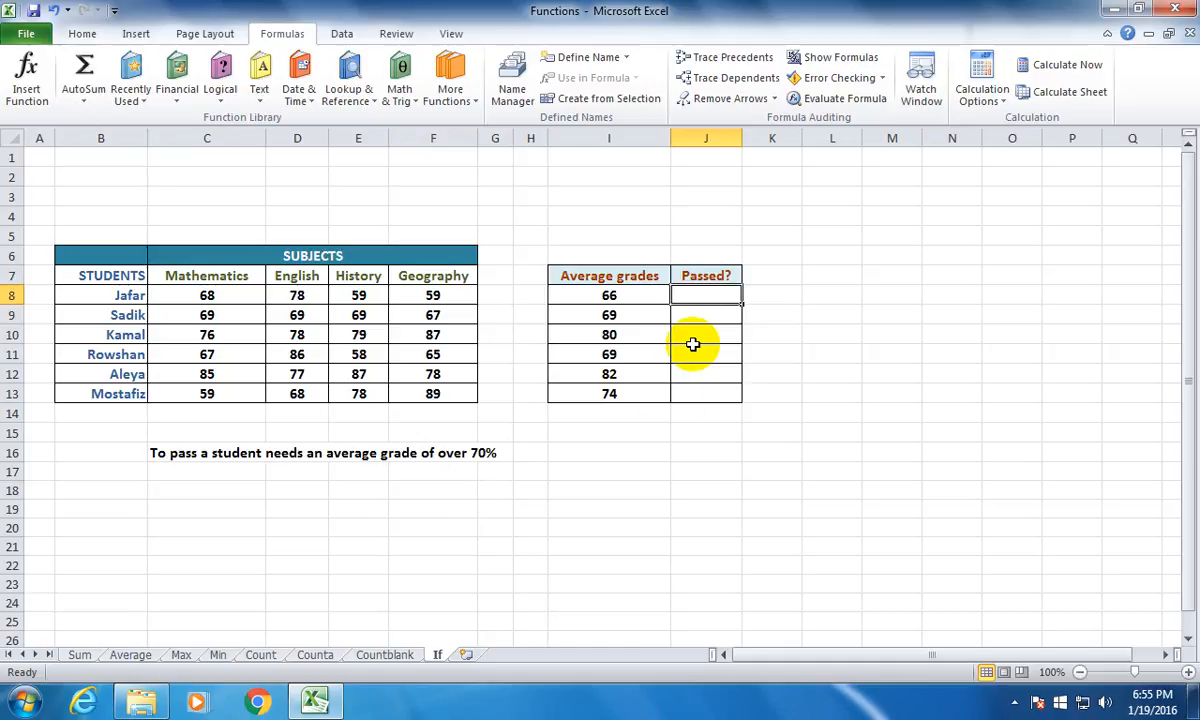
pyautogui.click(365, 296)
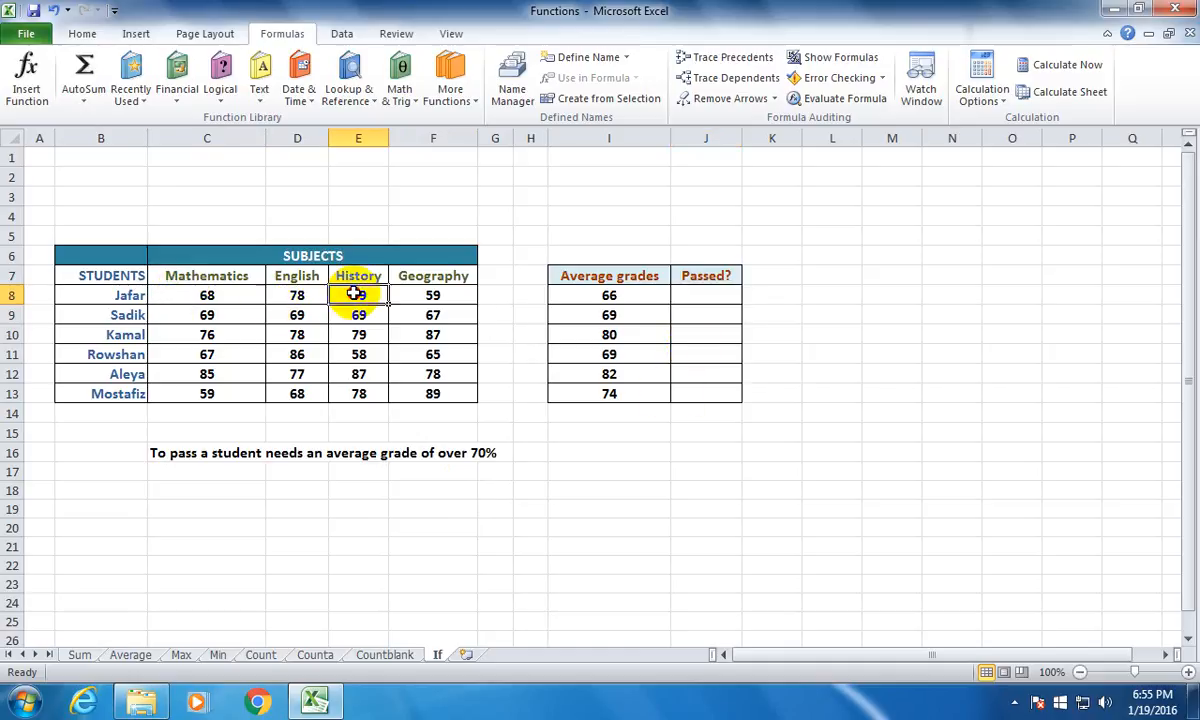
pyautogui.click(435, 298)
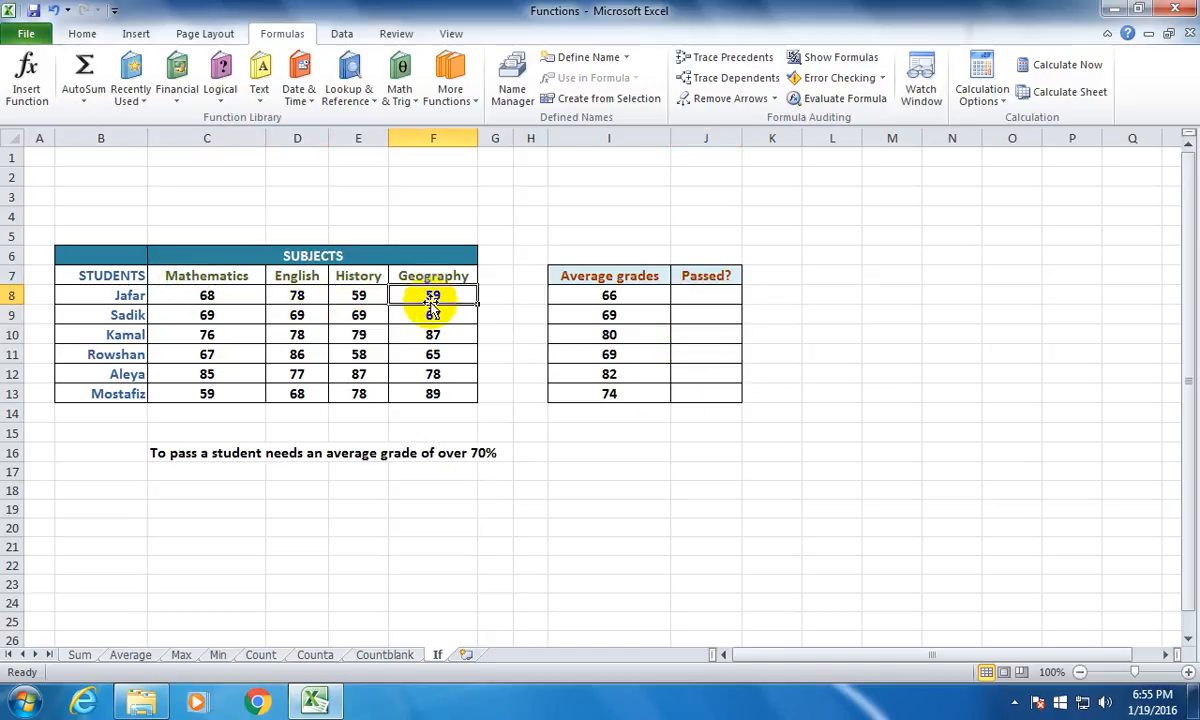
pyautogui.click(228, 297)
pyautogui.click(290, 296)
pyautogui.click(352, 296)
pyautogui.click(422, 299)
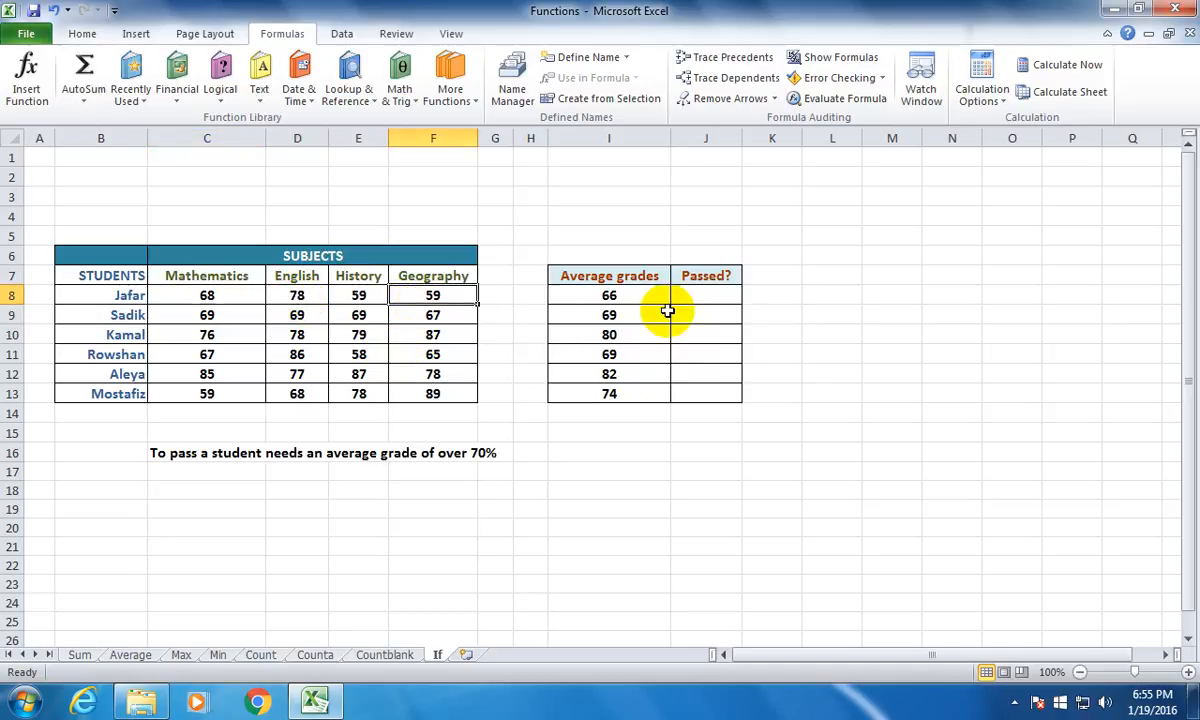
# Step: Examine the students' average grades in I8:I13 against the pass condition stated below the subjects table
pyautogui.click(635, 297)
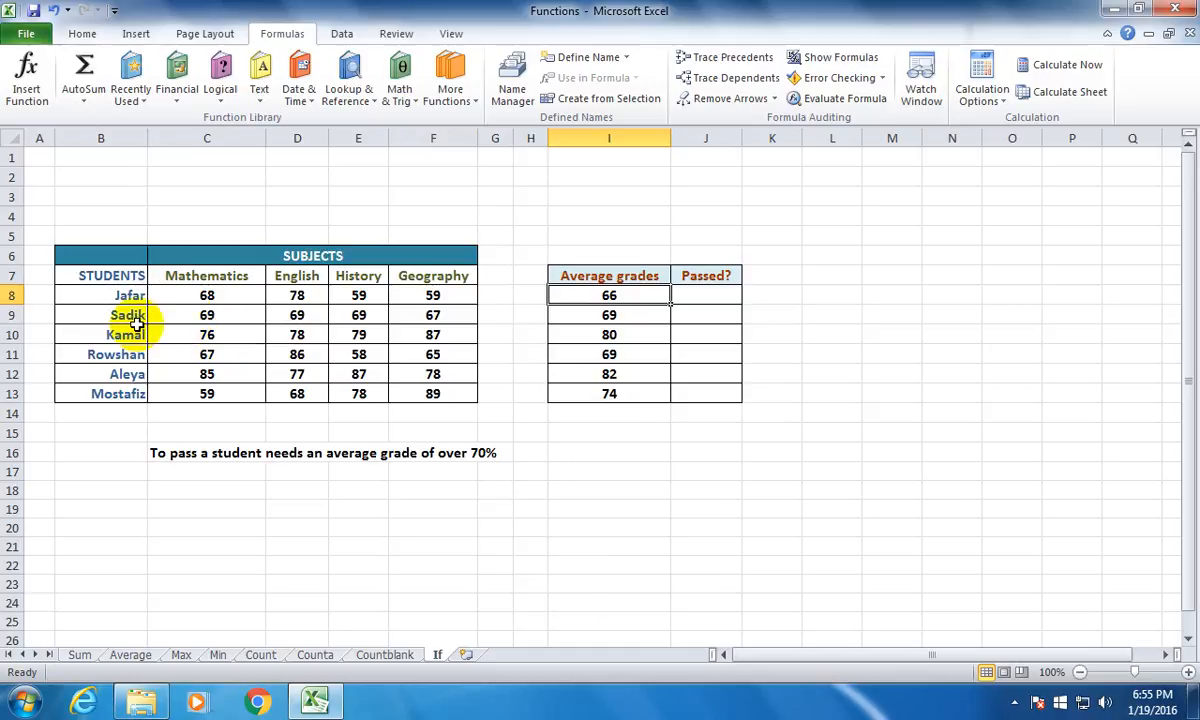
pyautogui.click(589, 316)
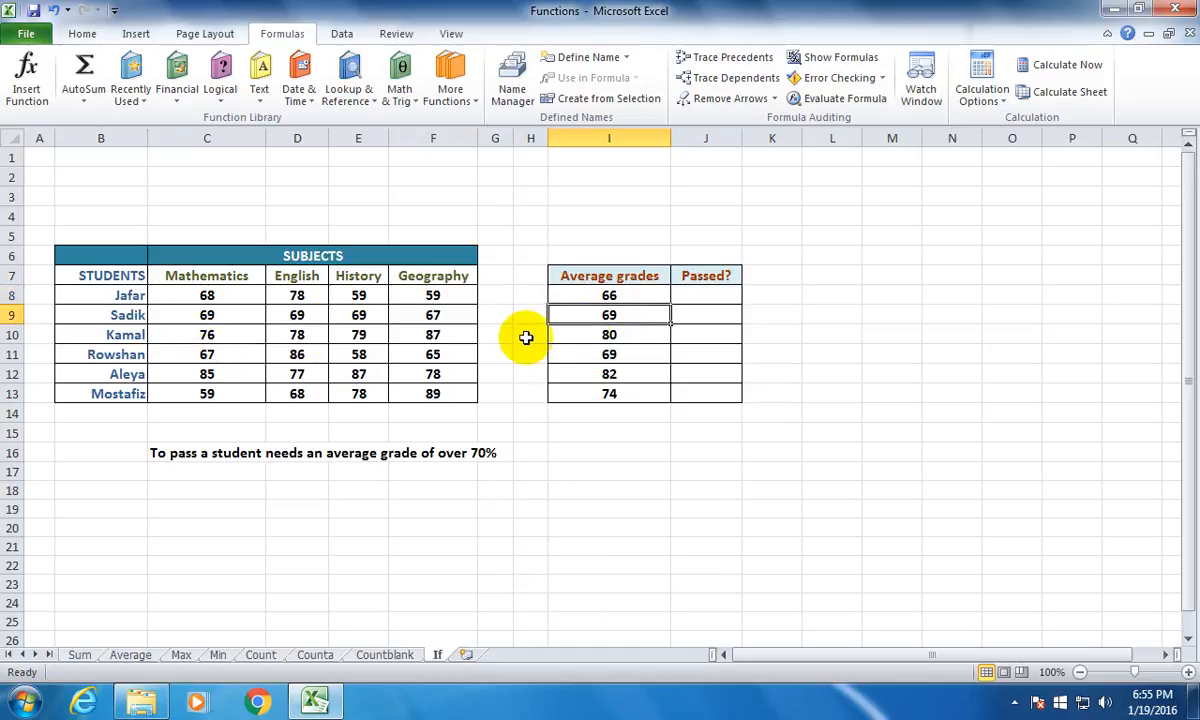
pyautogui.click(580, 336)
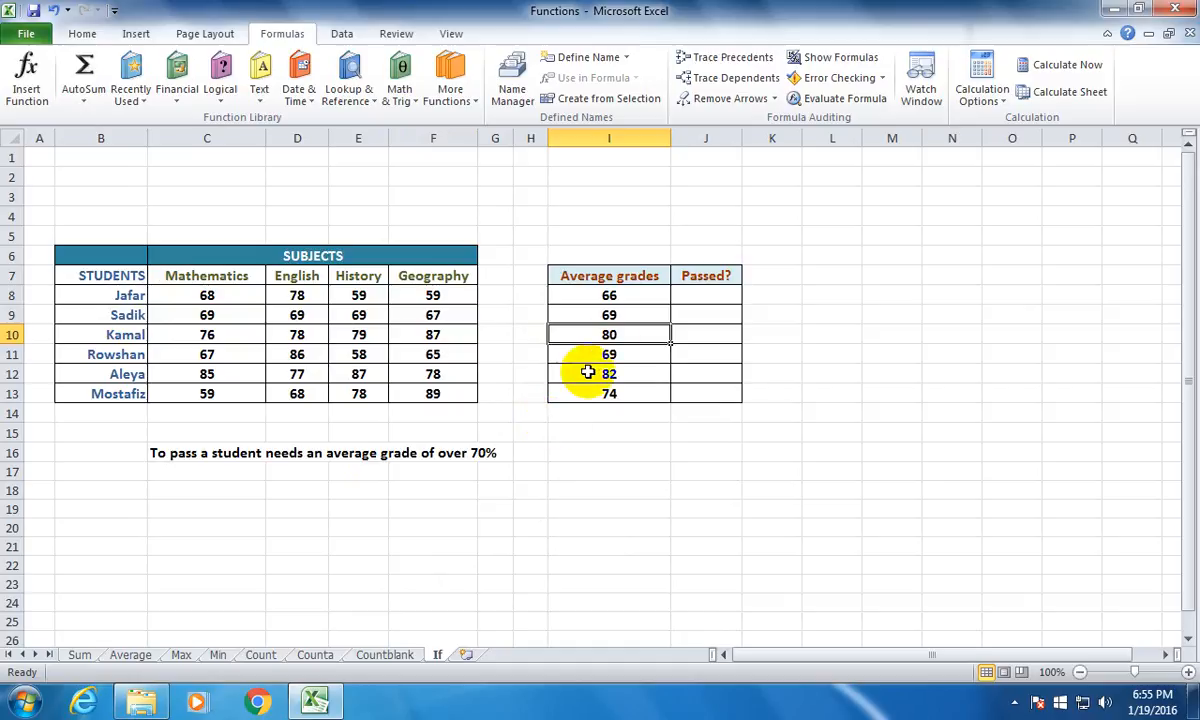
pyautogui.click(300, 507)
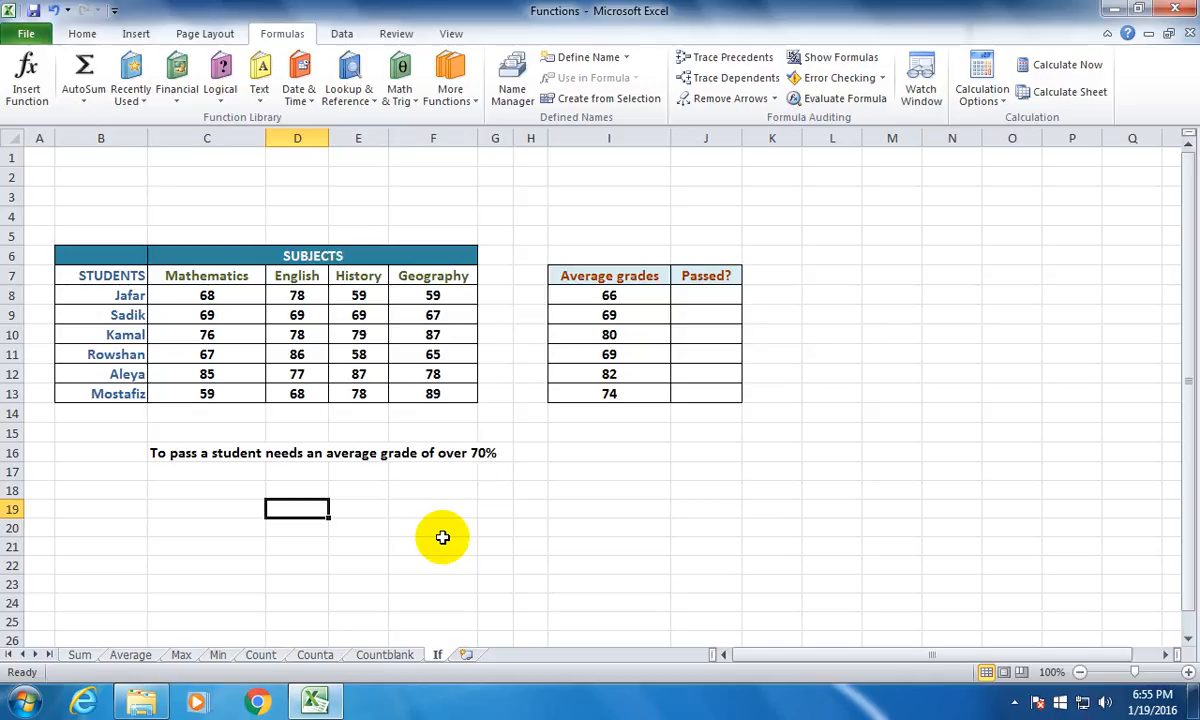
pyautogui.moveTo(609, 295); pyautogui.dragTo(617, 395)
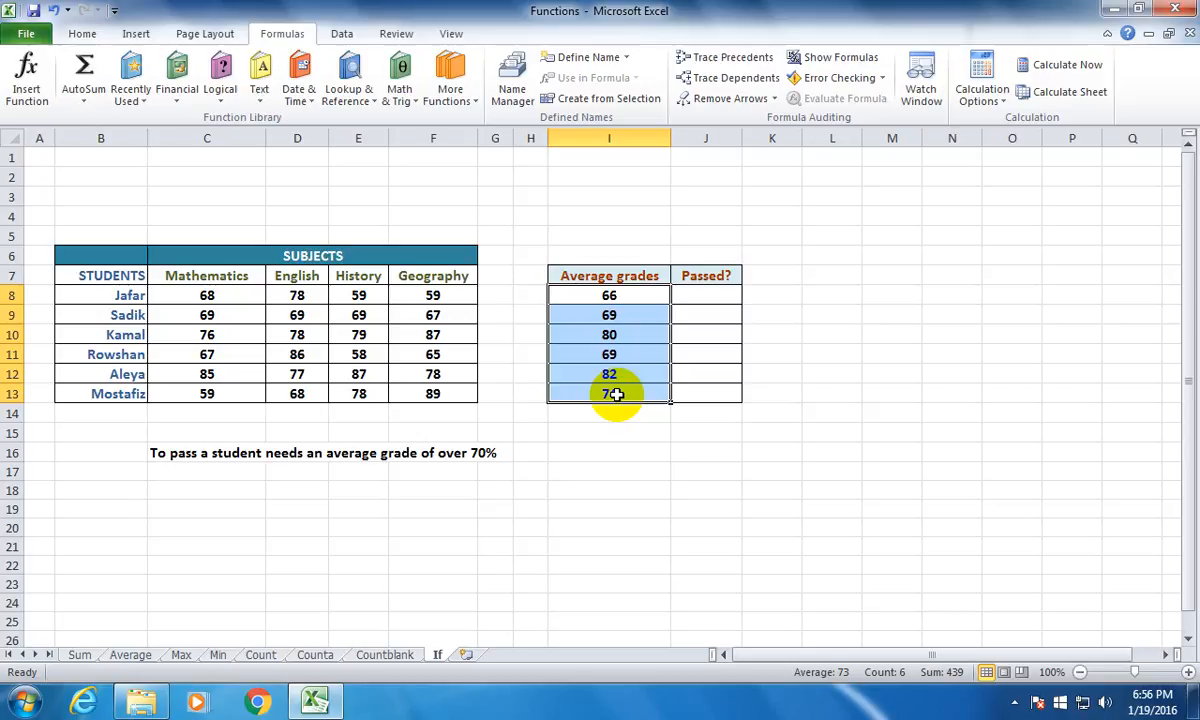
# Step: Enter the formula =if(I8>=70,"Pass","Fail") in cell J8 of the Passed? column
pyautogui.click(704, 293)
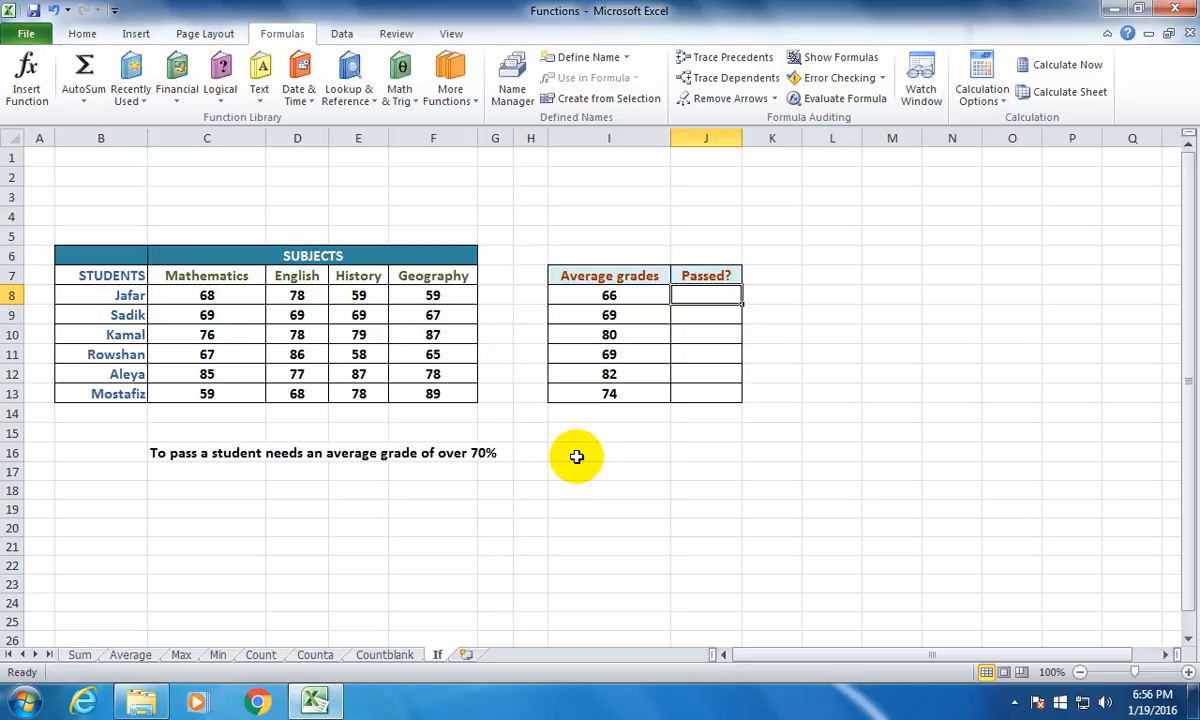
pyautogui.write('=')
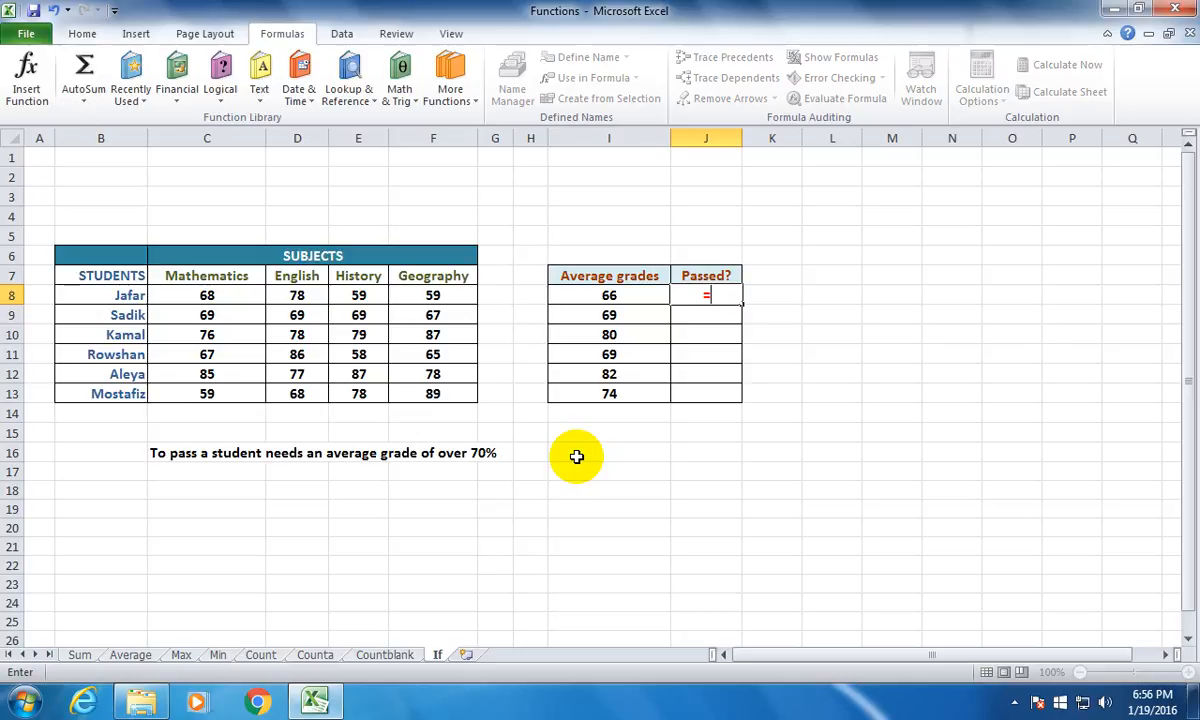
pyautogui.write('if(')
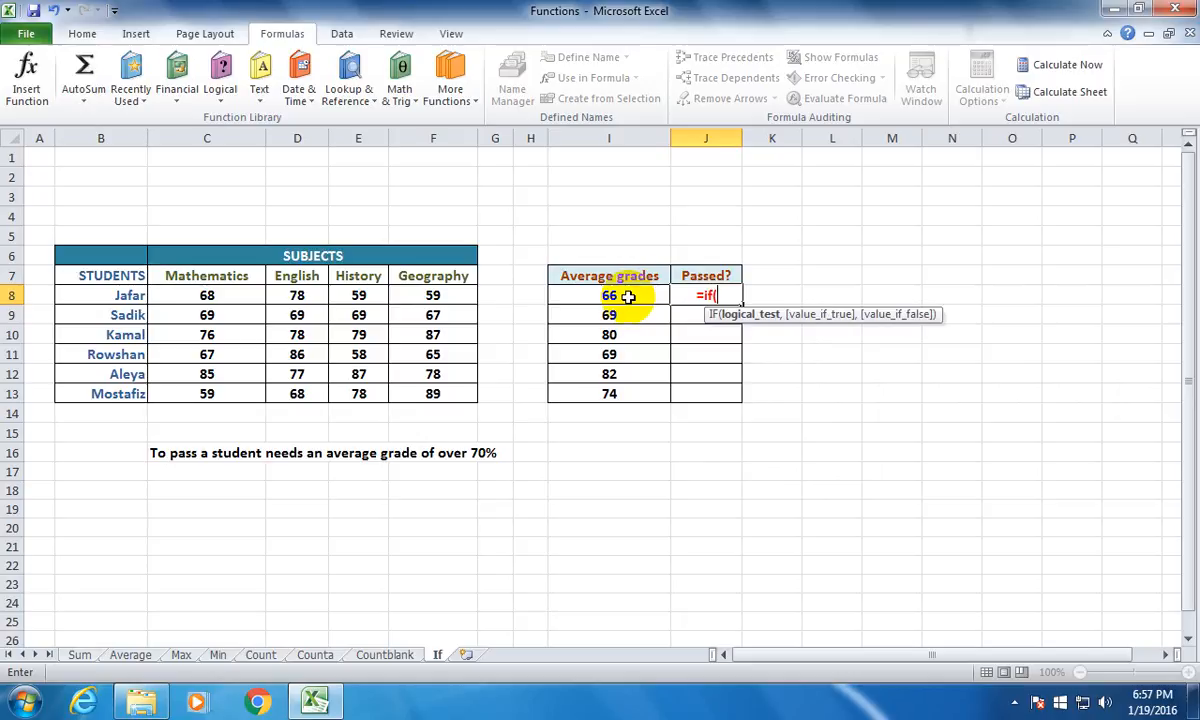
pyautogui.write('I')
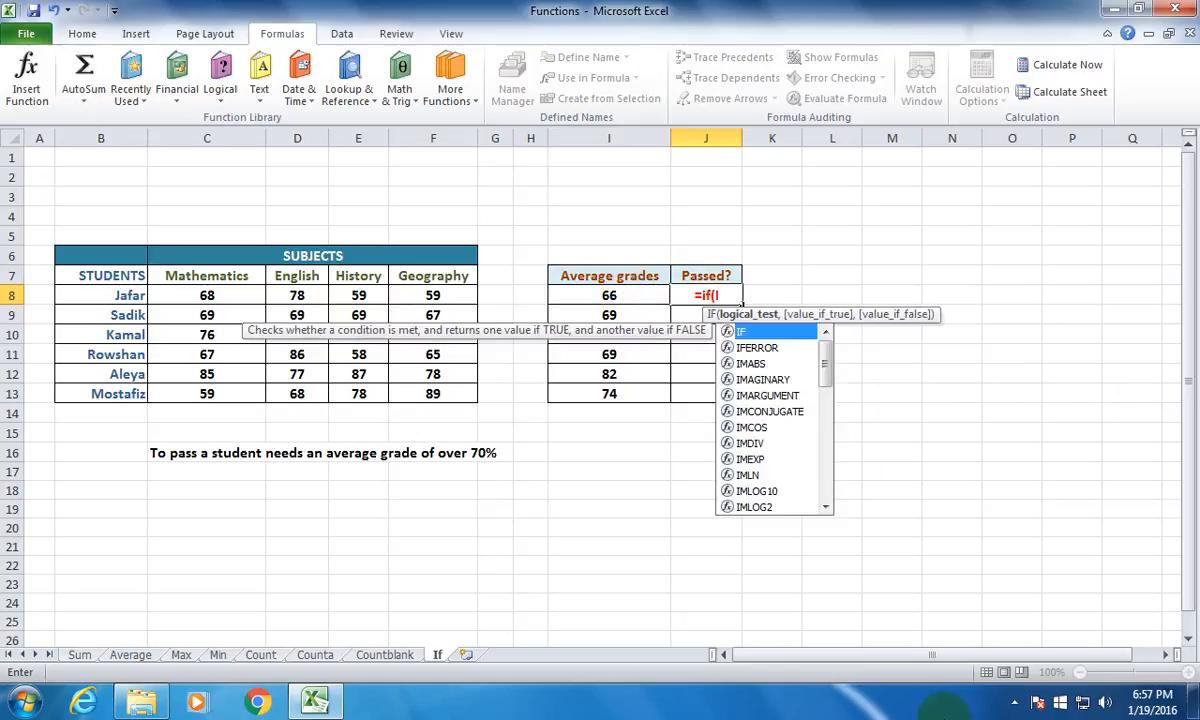
pyautogui.write('8>')
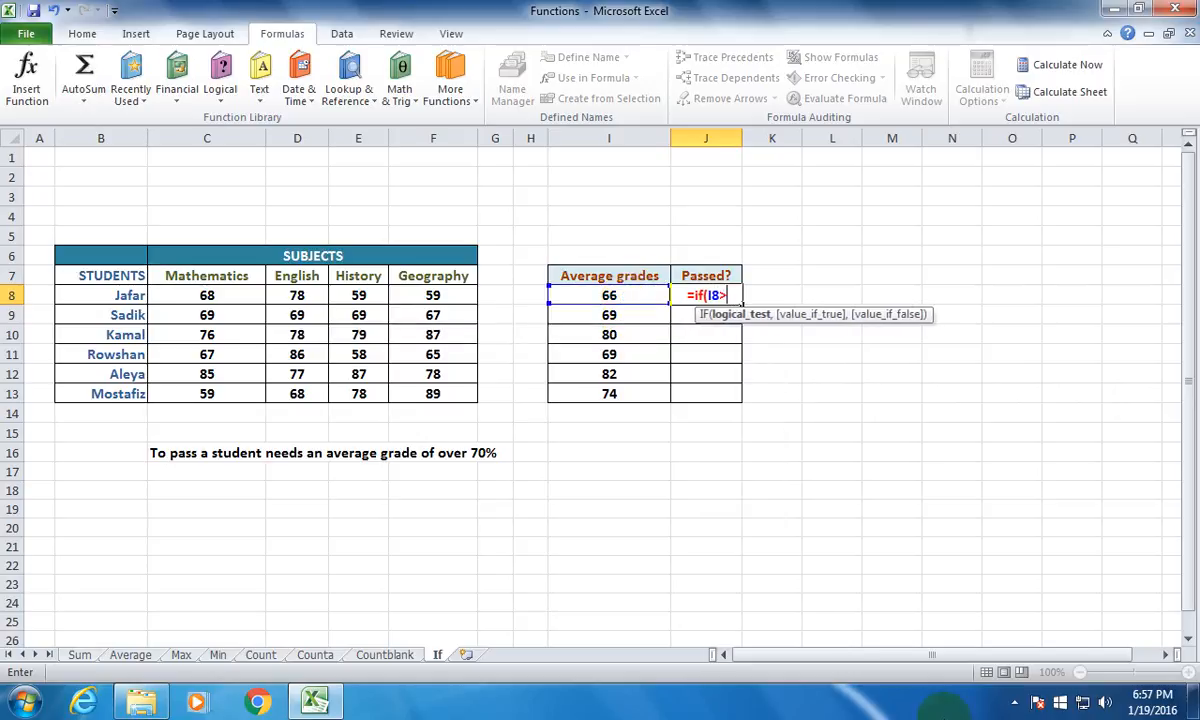
pyautogui.write('=70')
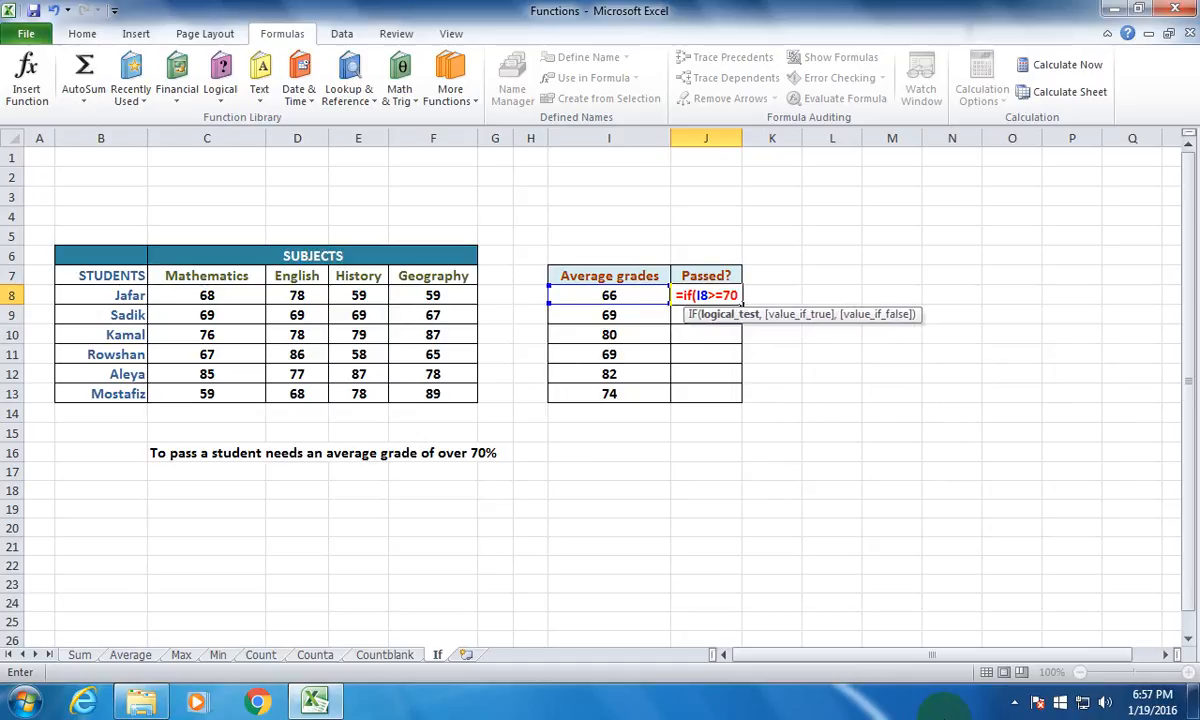
pyautogui.write(',')
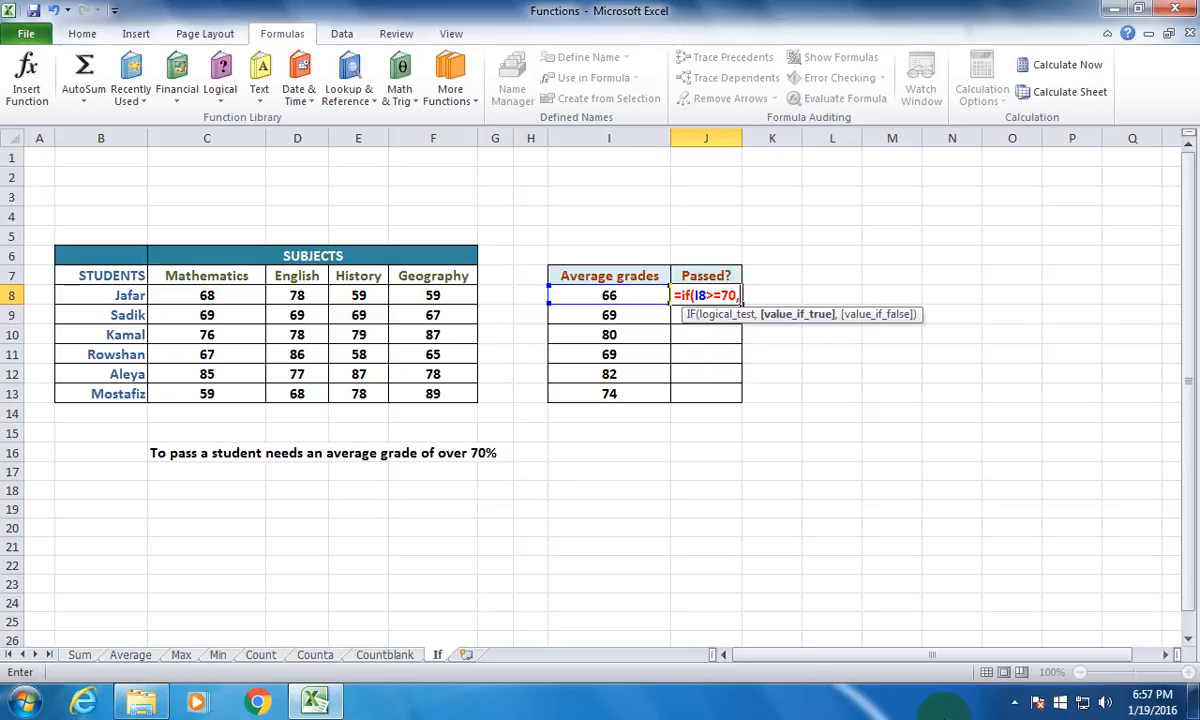
pyautogui.write('"')
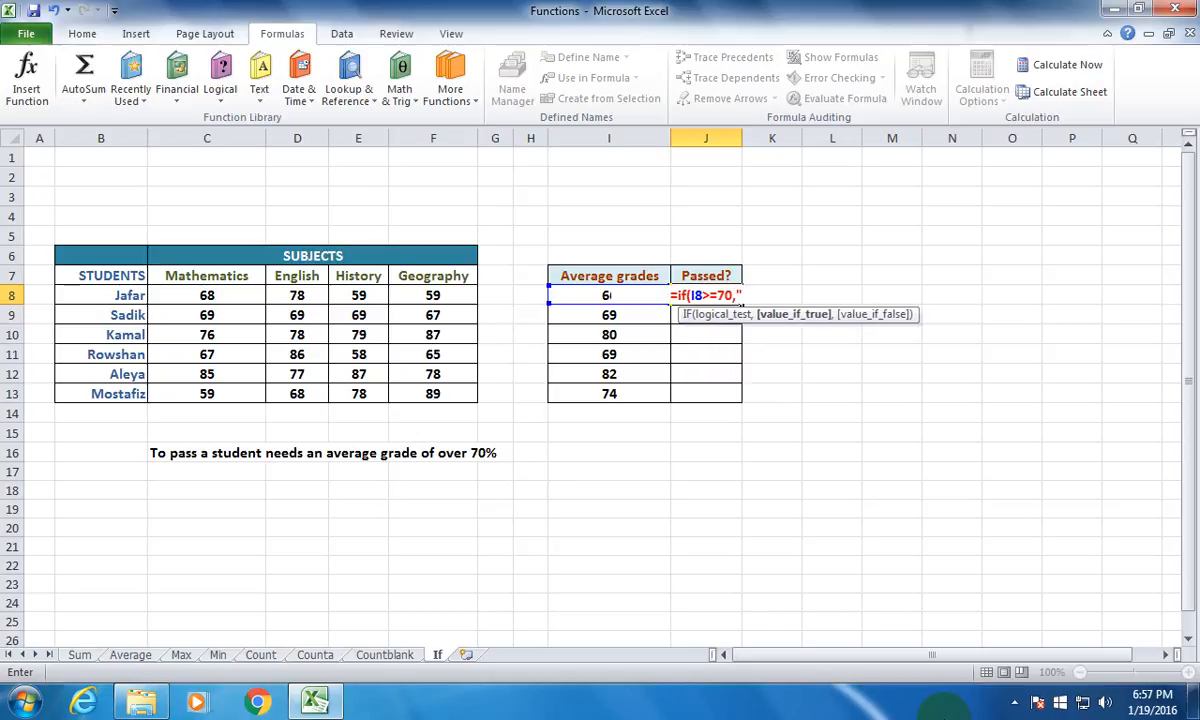
pyautogui.write('Pass')
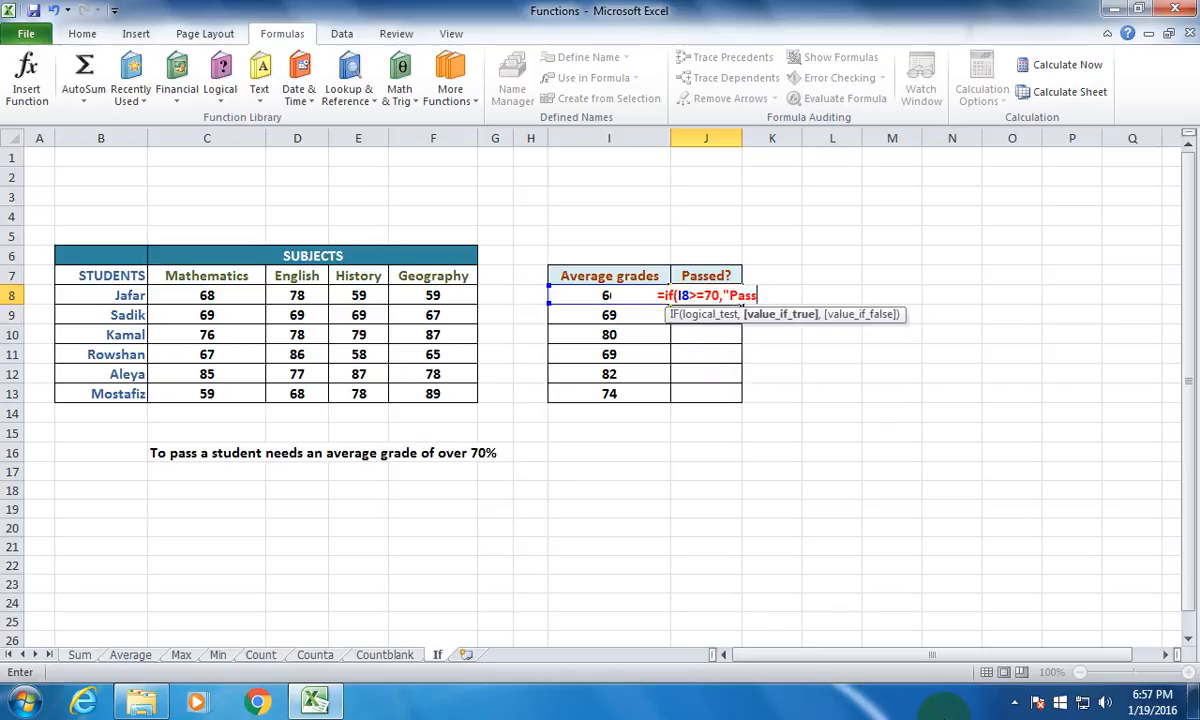
pyautogui.write('",')
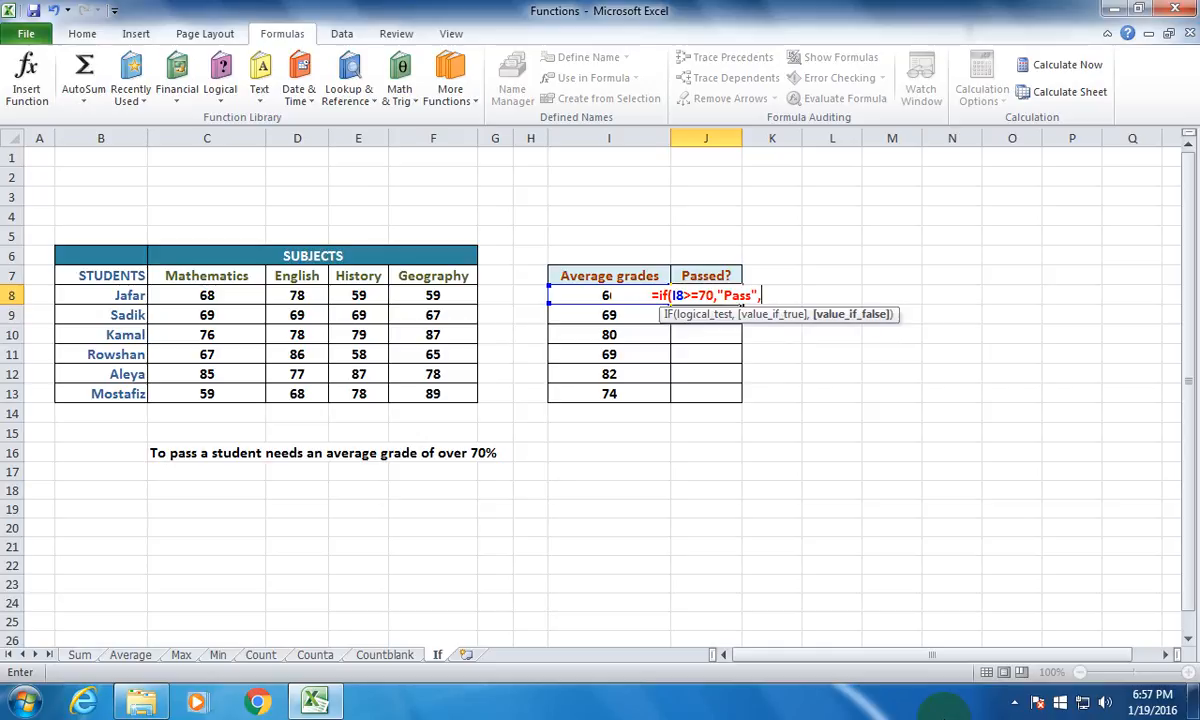
pyautogui.write('"Fai')
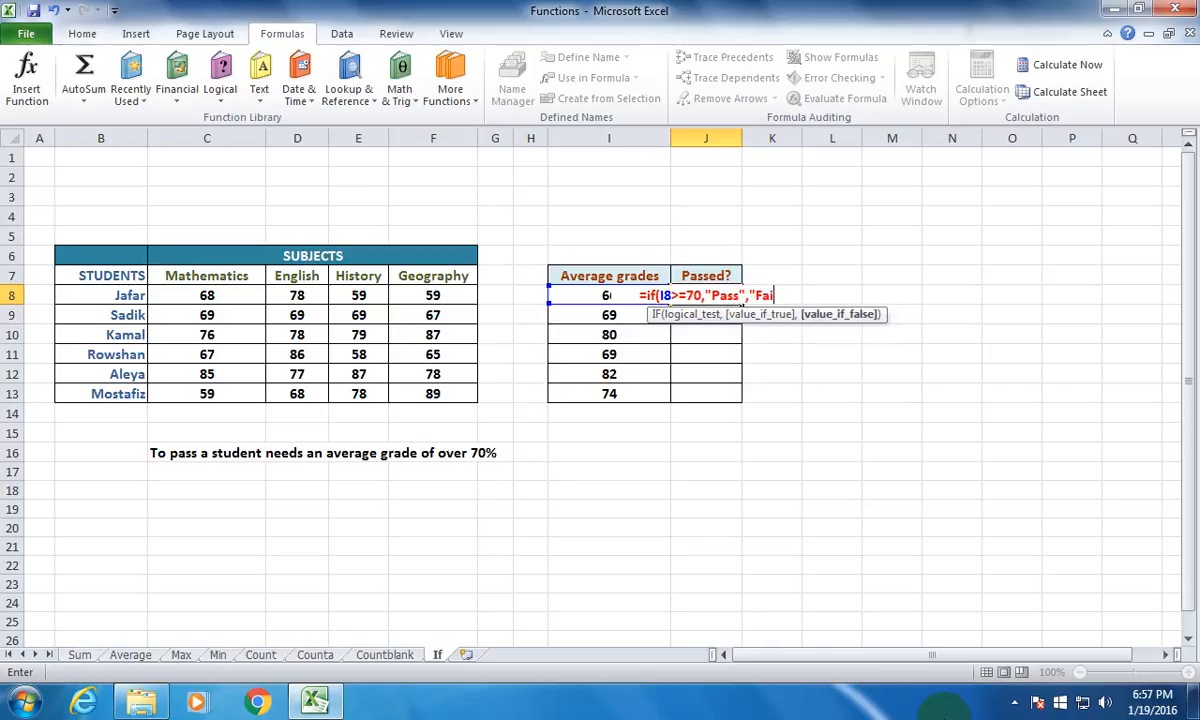
pyautogui.write('l"')
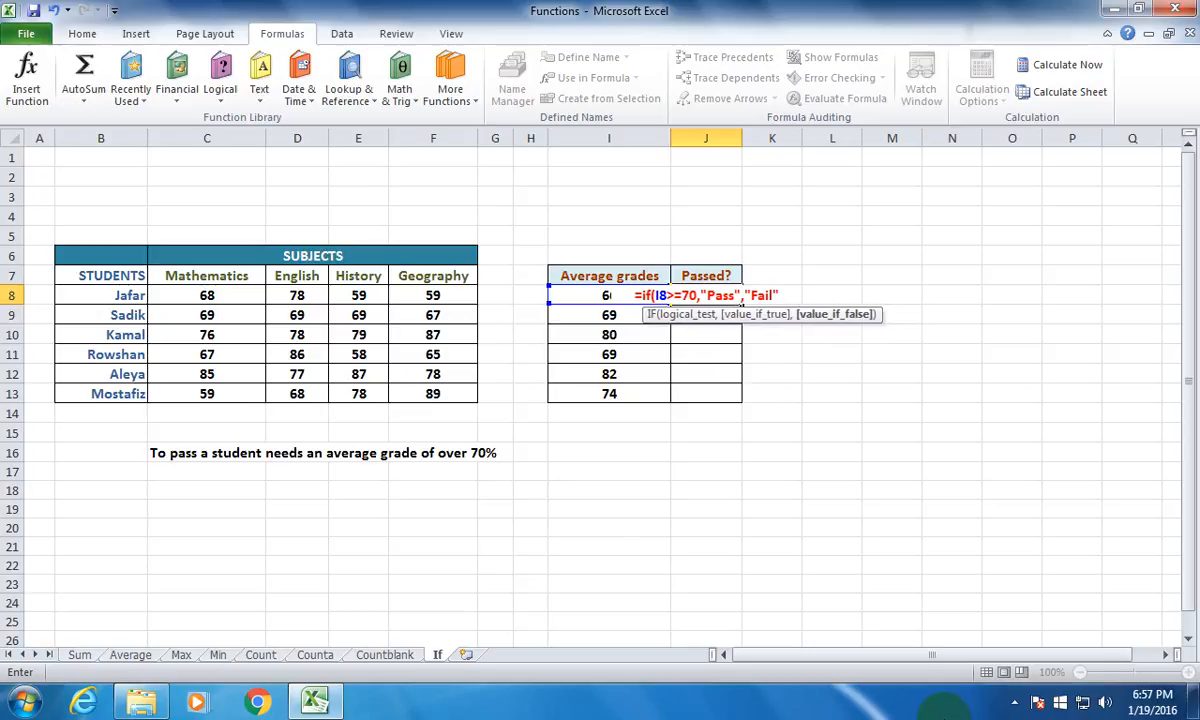
pyautogui.write(')')
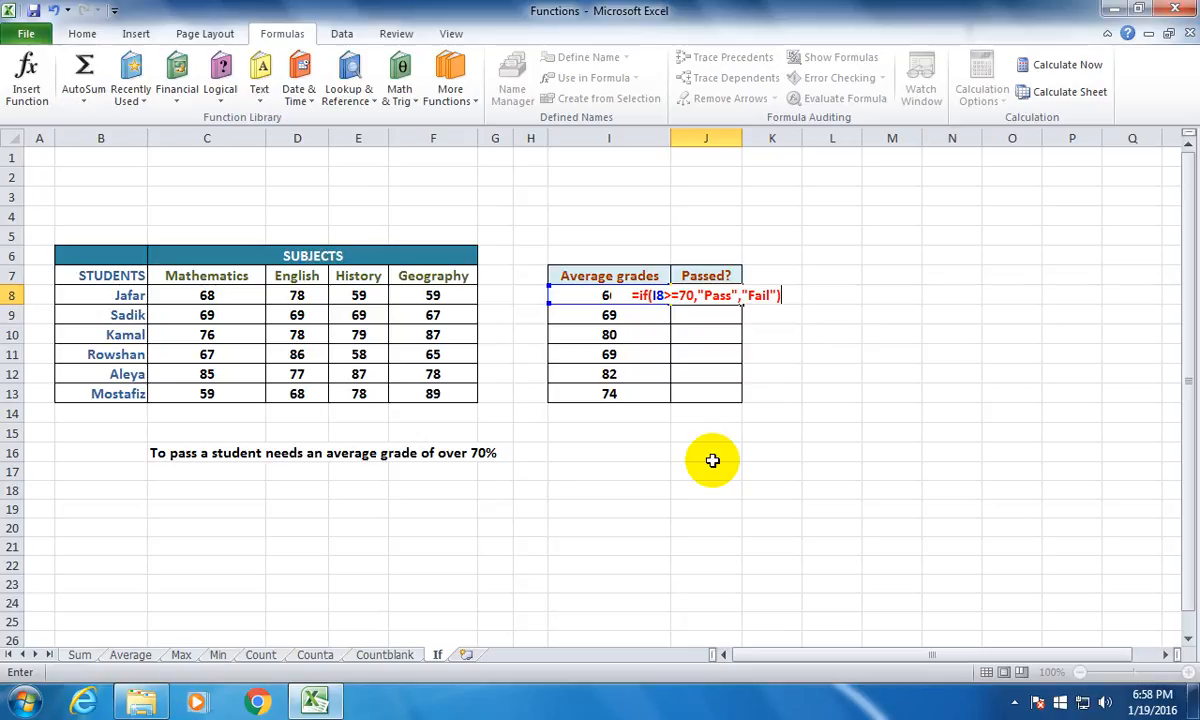
pyautogui.press('Return')
# Step: Fill the IF formula from J8 down to J13 for the remaining students in the Passed? column
pyautogui.click(717, 298)
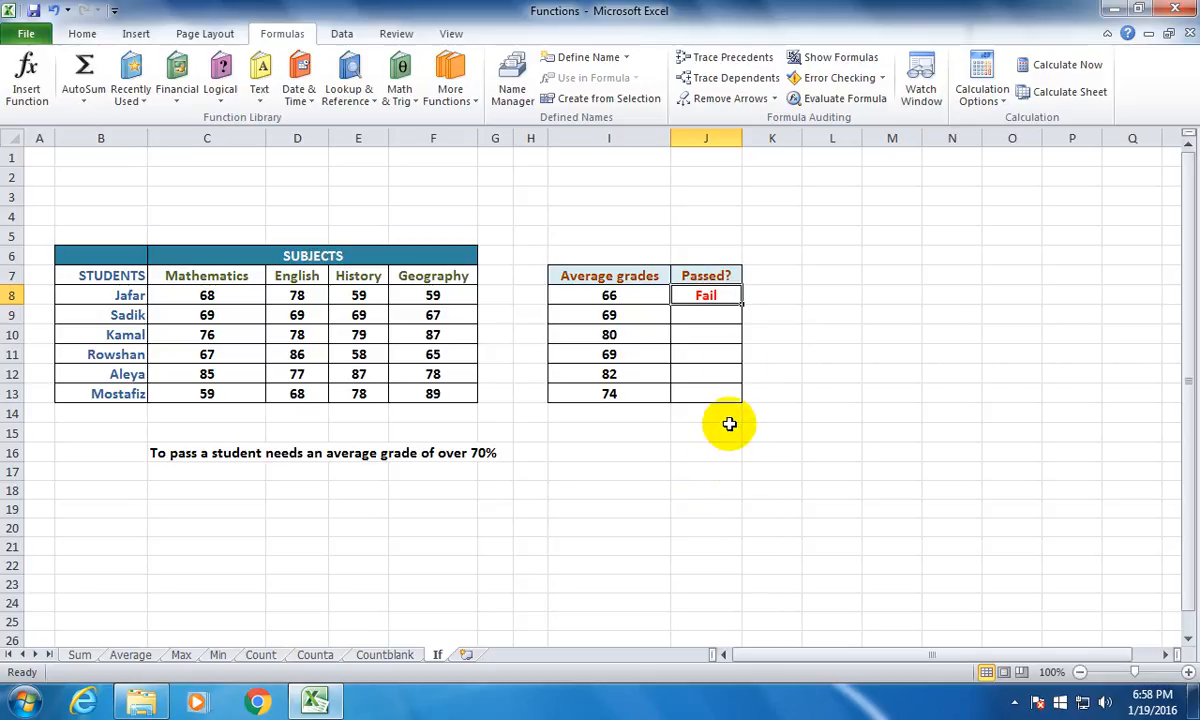
pyautogui.moveTo(741, 304); pyautogui.dragTo(748, 401)
pyautogui.click(650, 510)
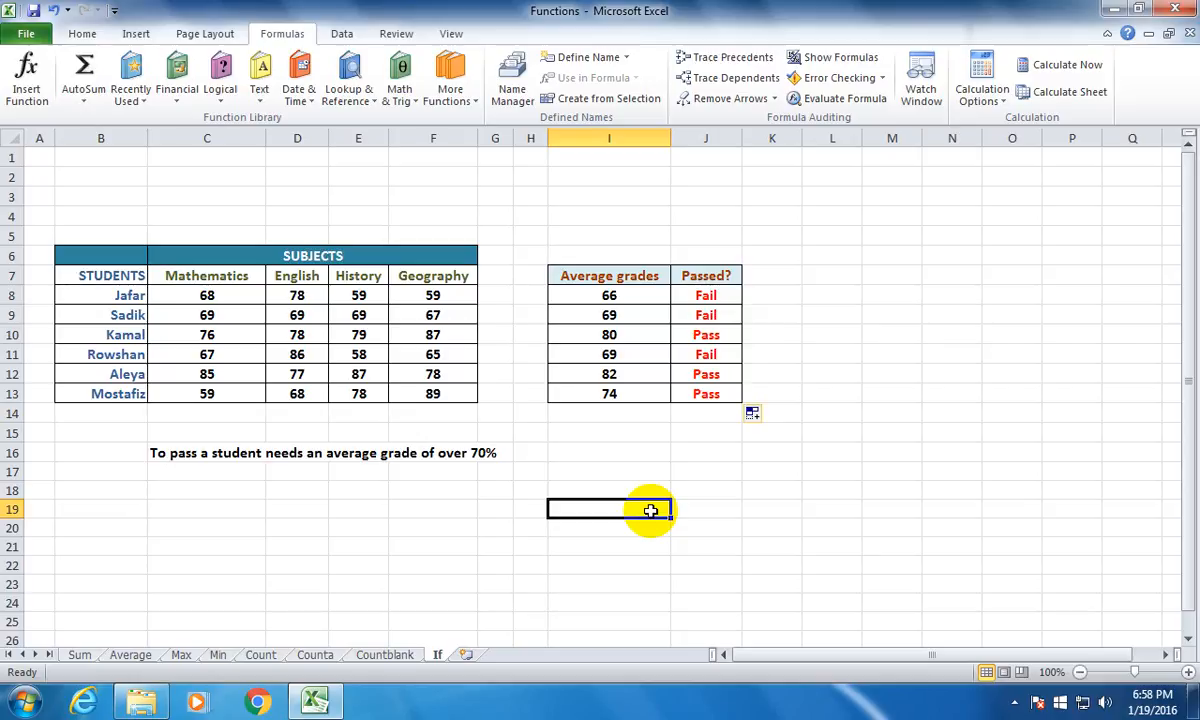
# Step: Close the Functions workbook without saving the changes, and close the Module 04 folder window
pyautogui.click(1175, 8)
pyautogui.click(605, 386)
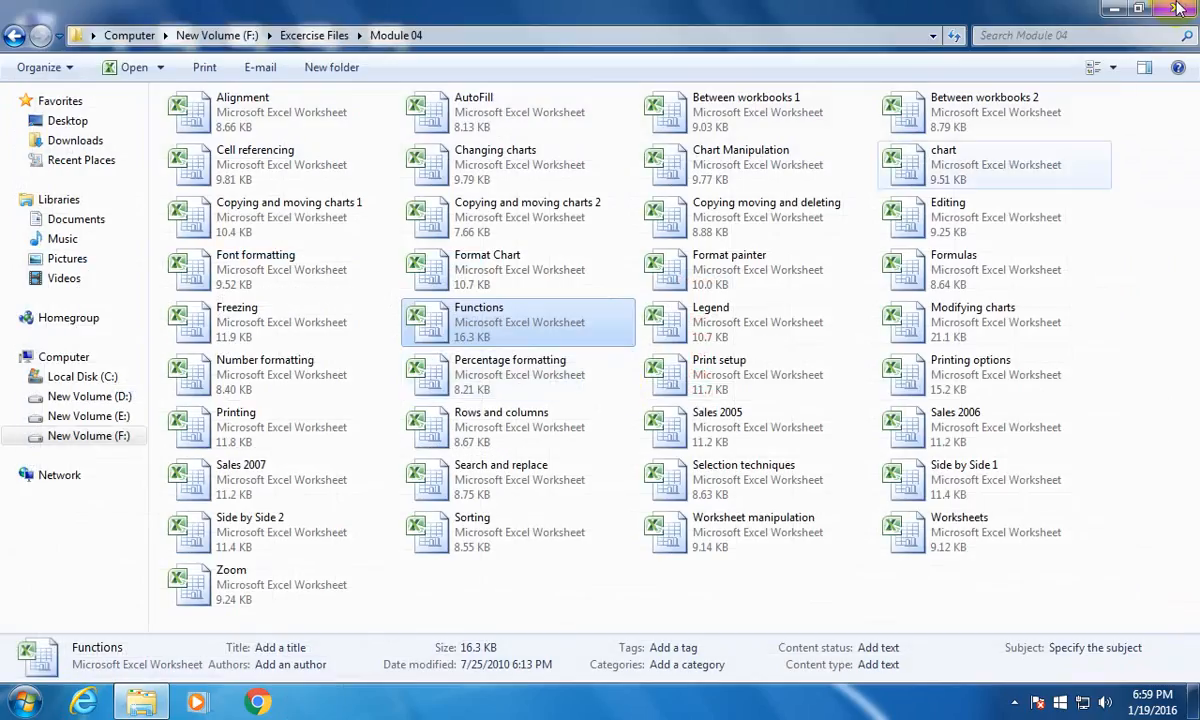
pyautogui.click(1178, 8)
pyautogui.click(1014, 702)
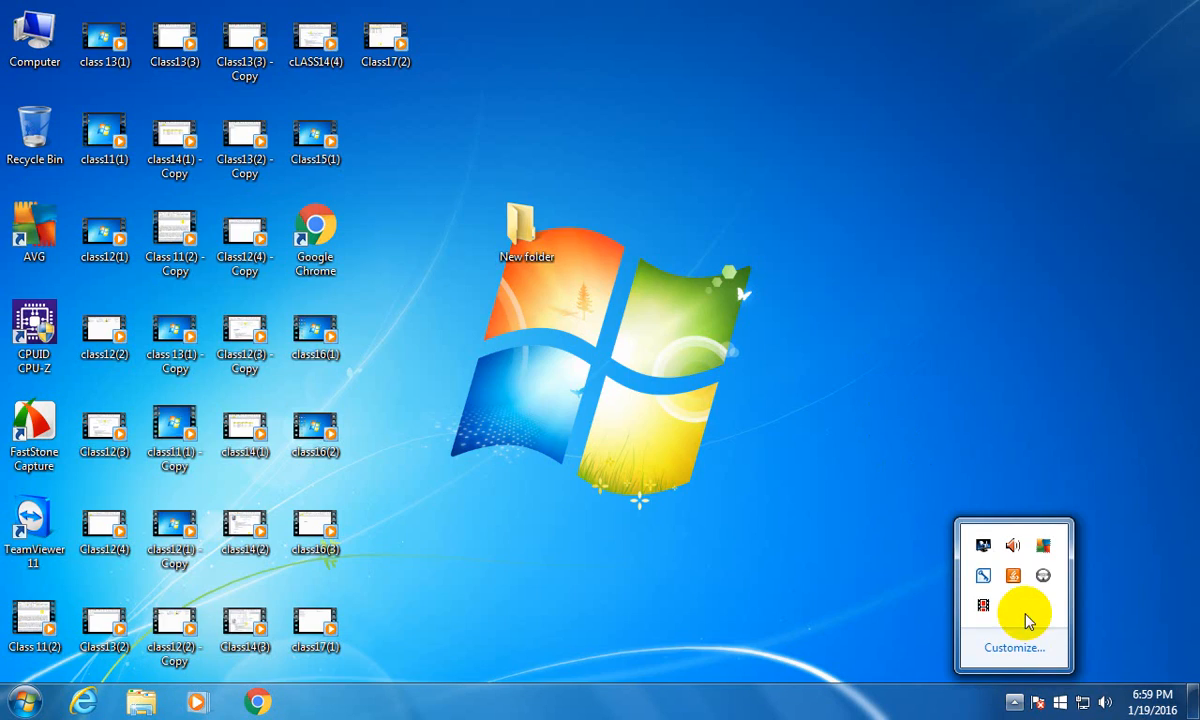